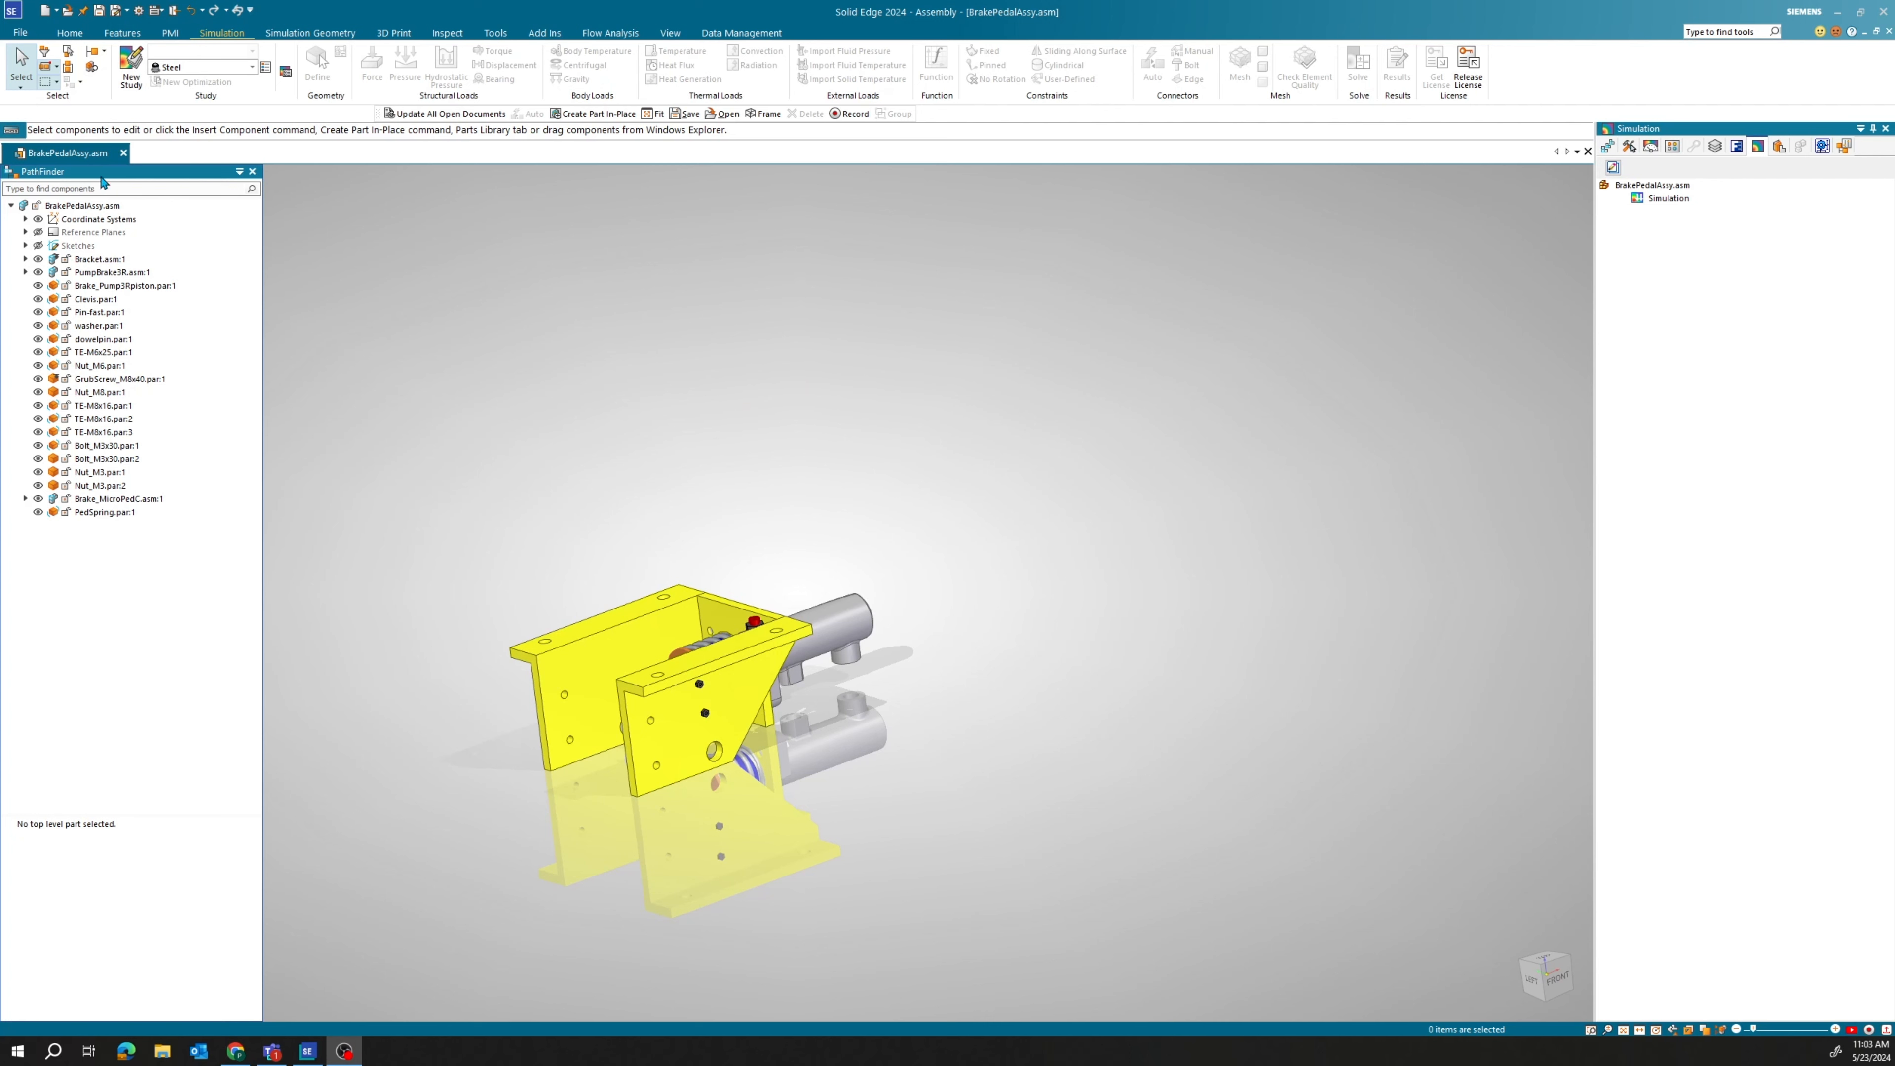
Start creating a part in place for in-place editing, with its origin by graphic input at the center of LeftBracket's large hole.
click(69, 33)
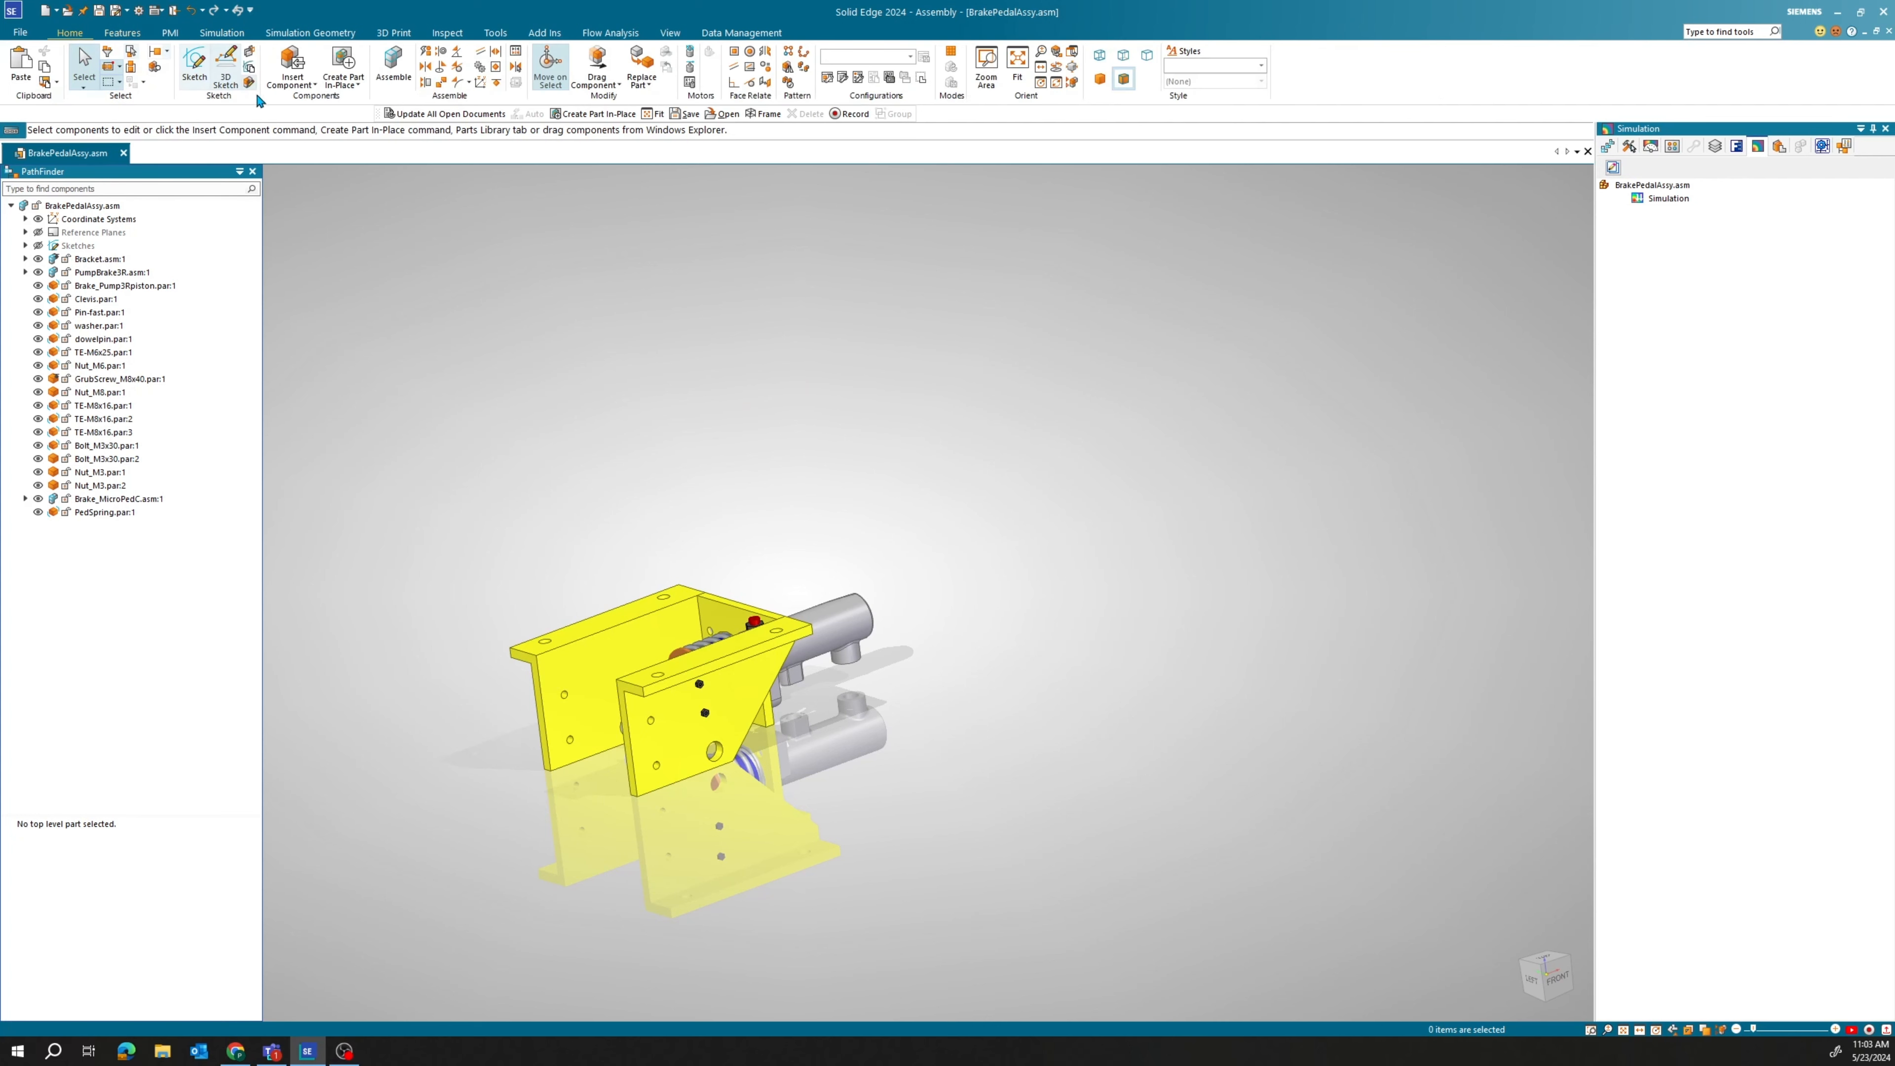
click(344, 79)
click(372, 182)
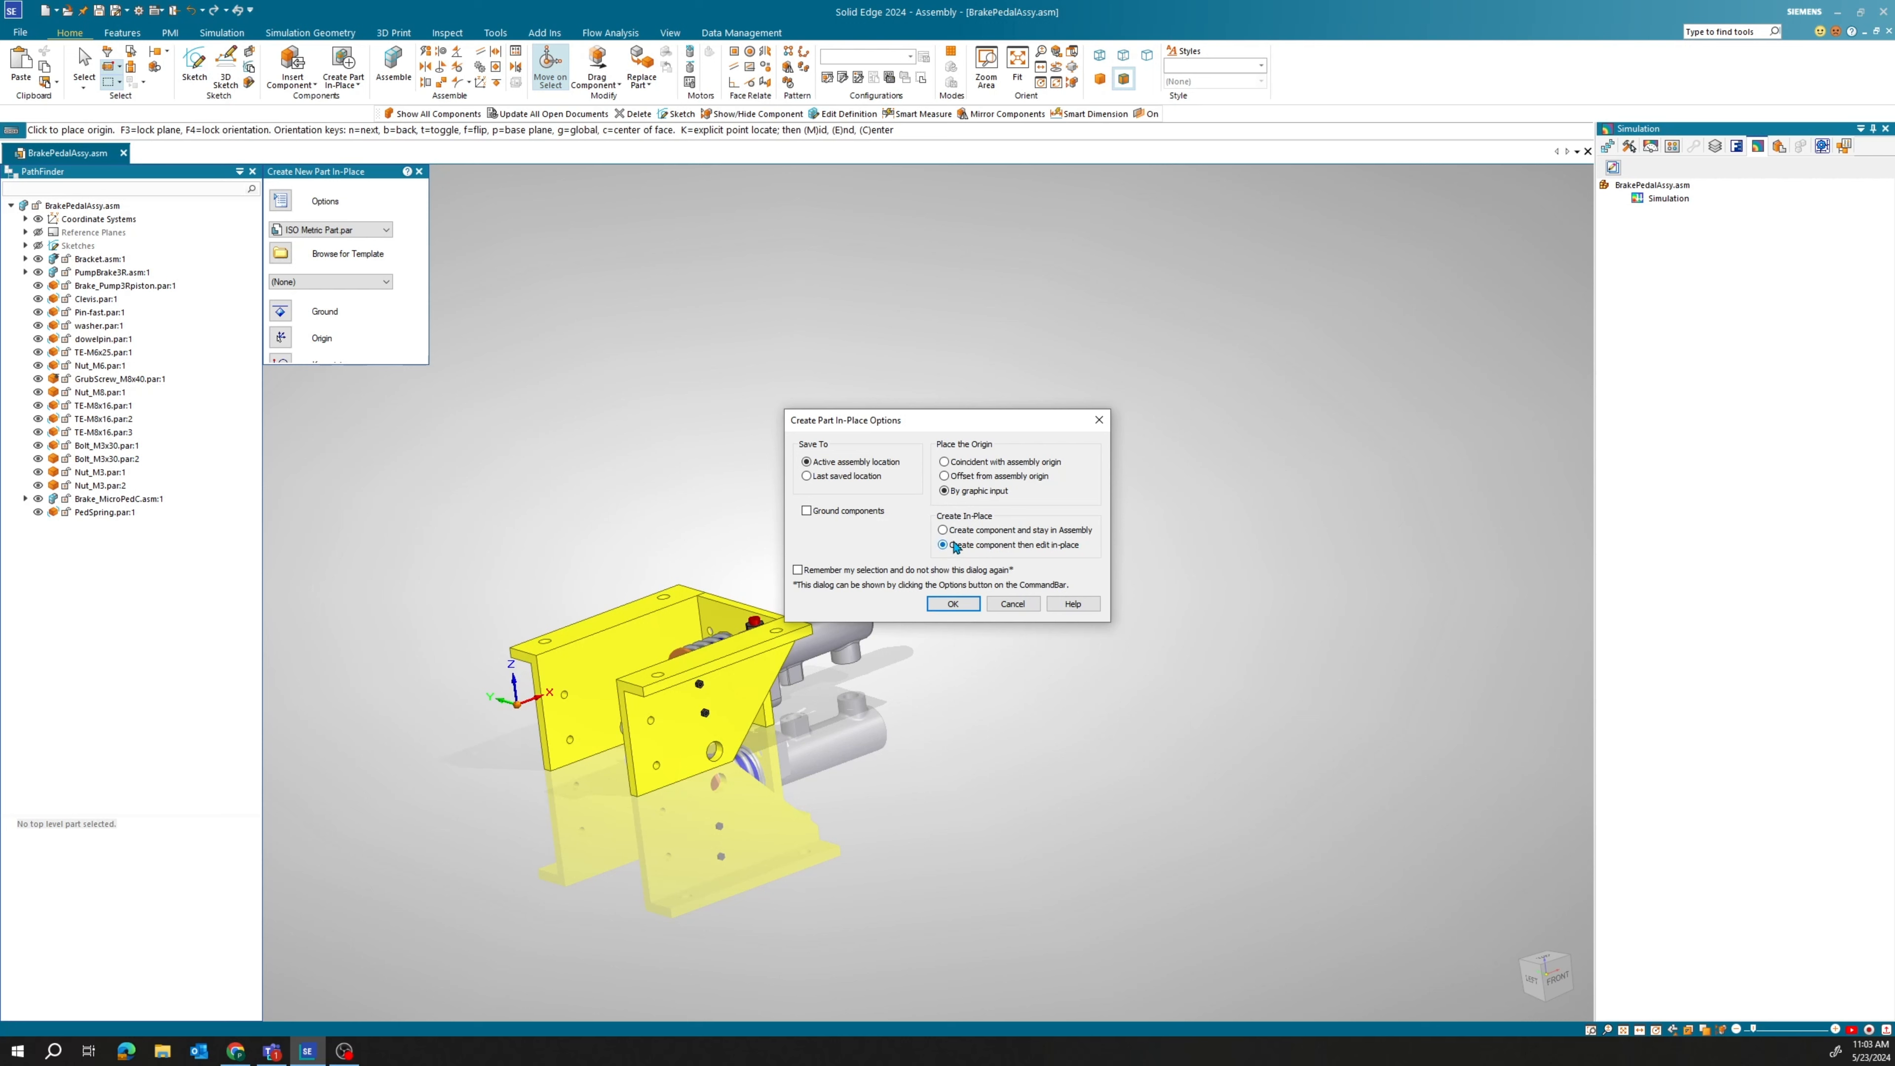
click(953, 604)
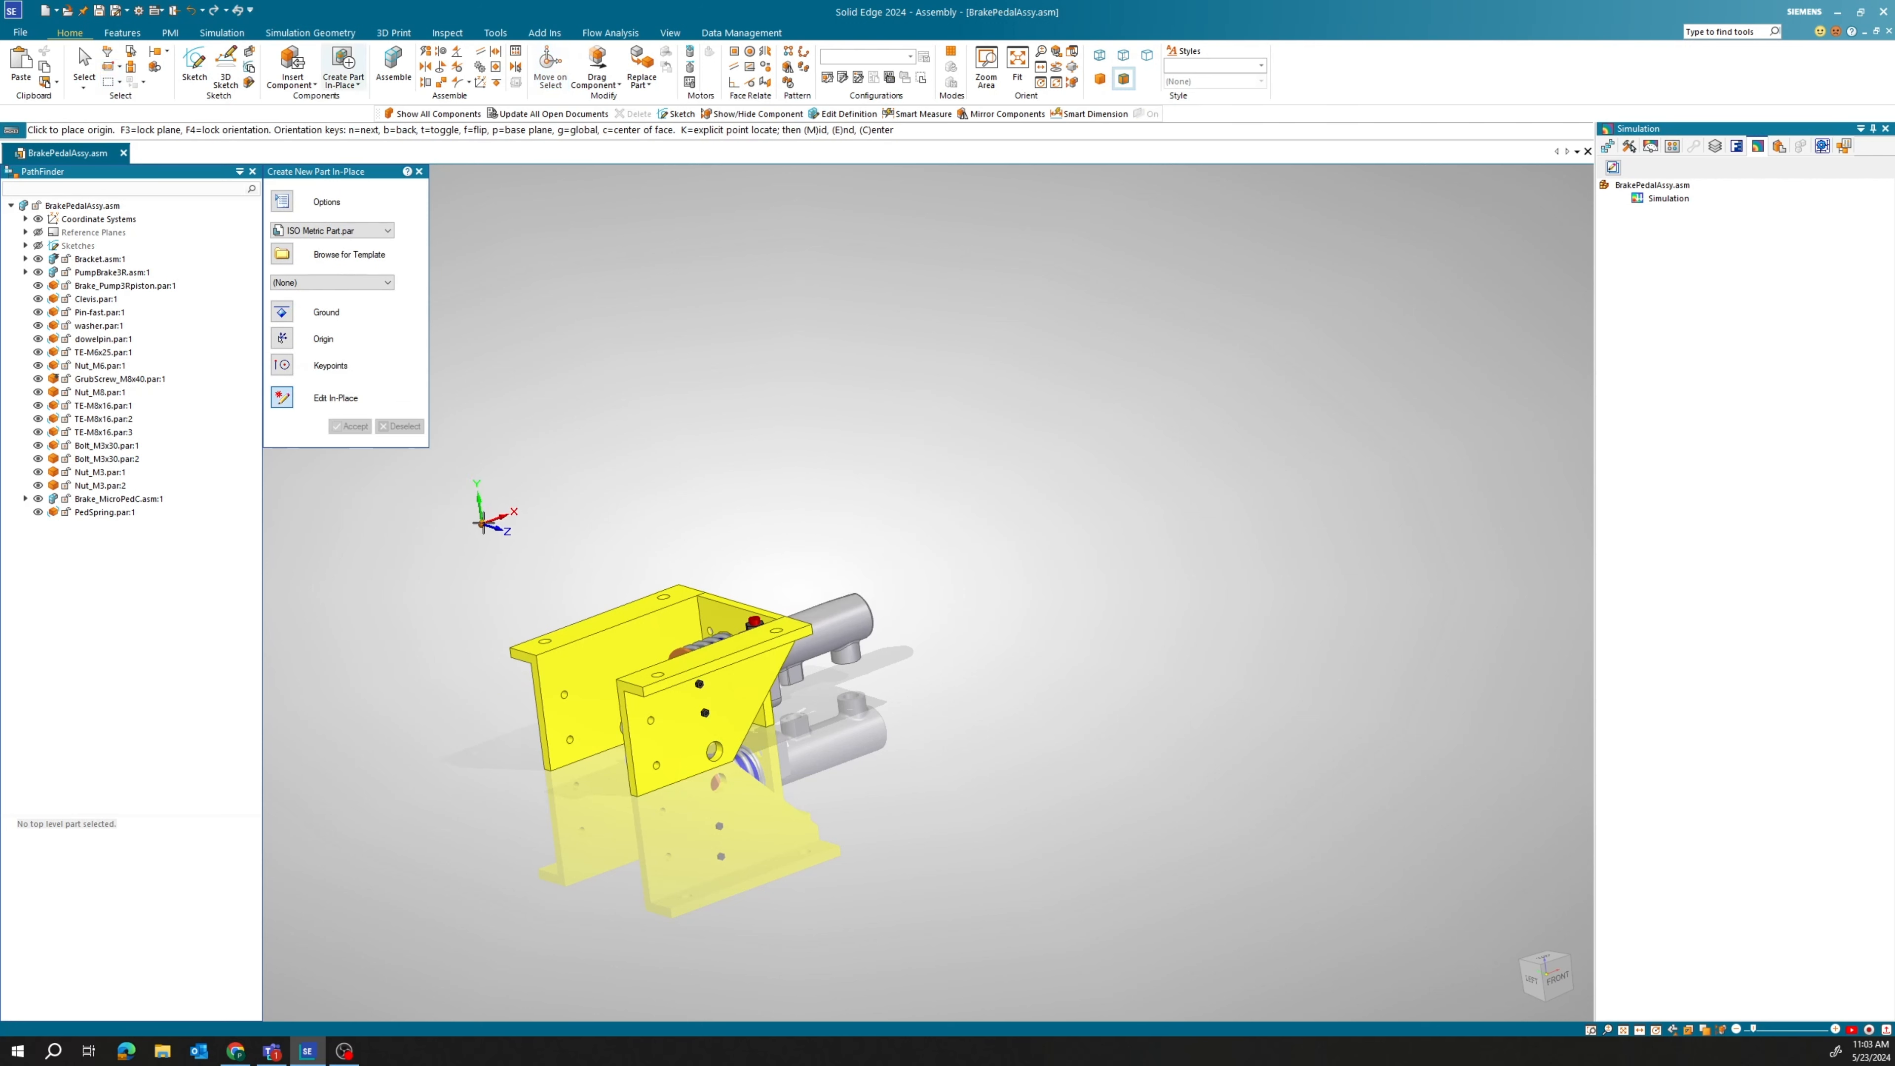
middle_drag(520, 494, 568, 437)
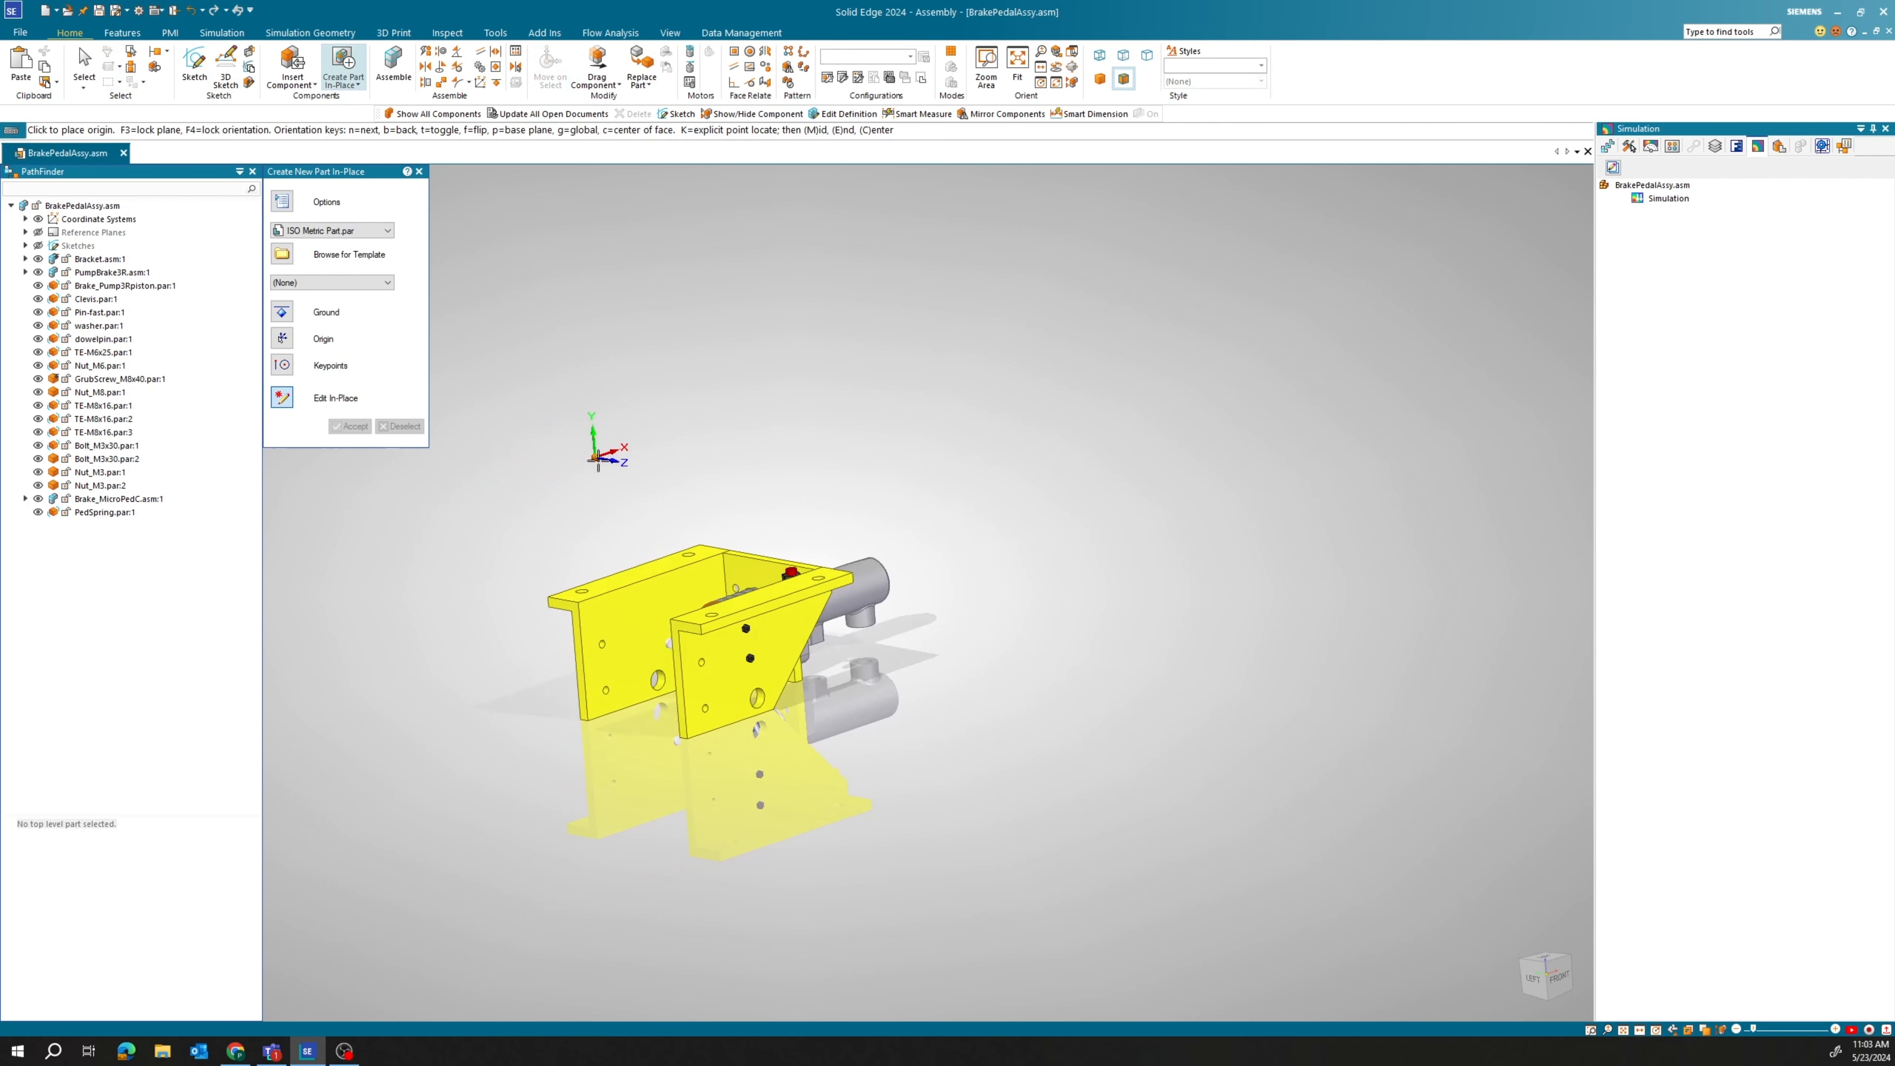
scroll(637, 683, up, 4)
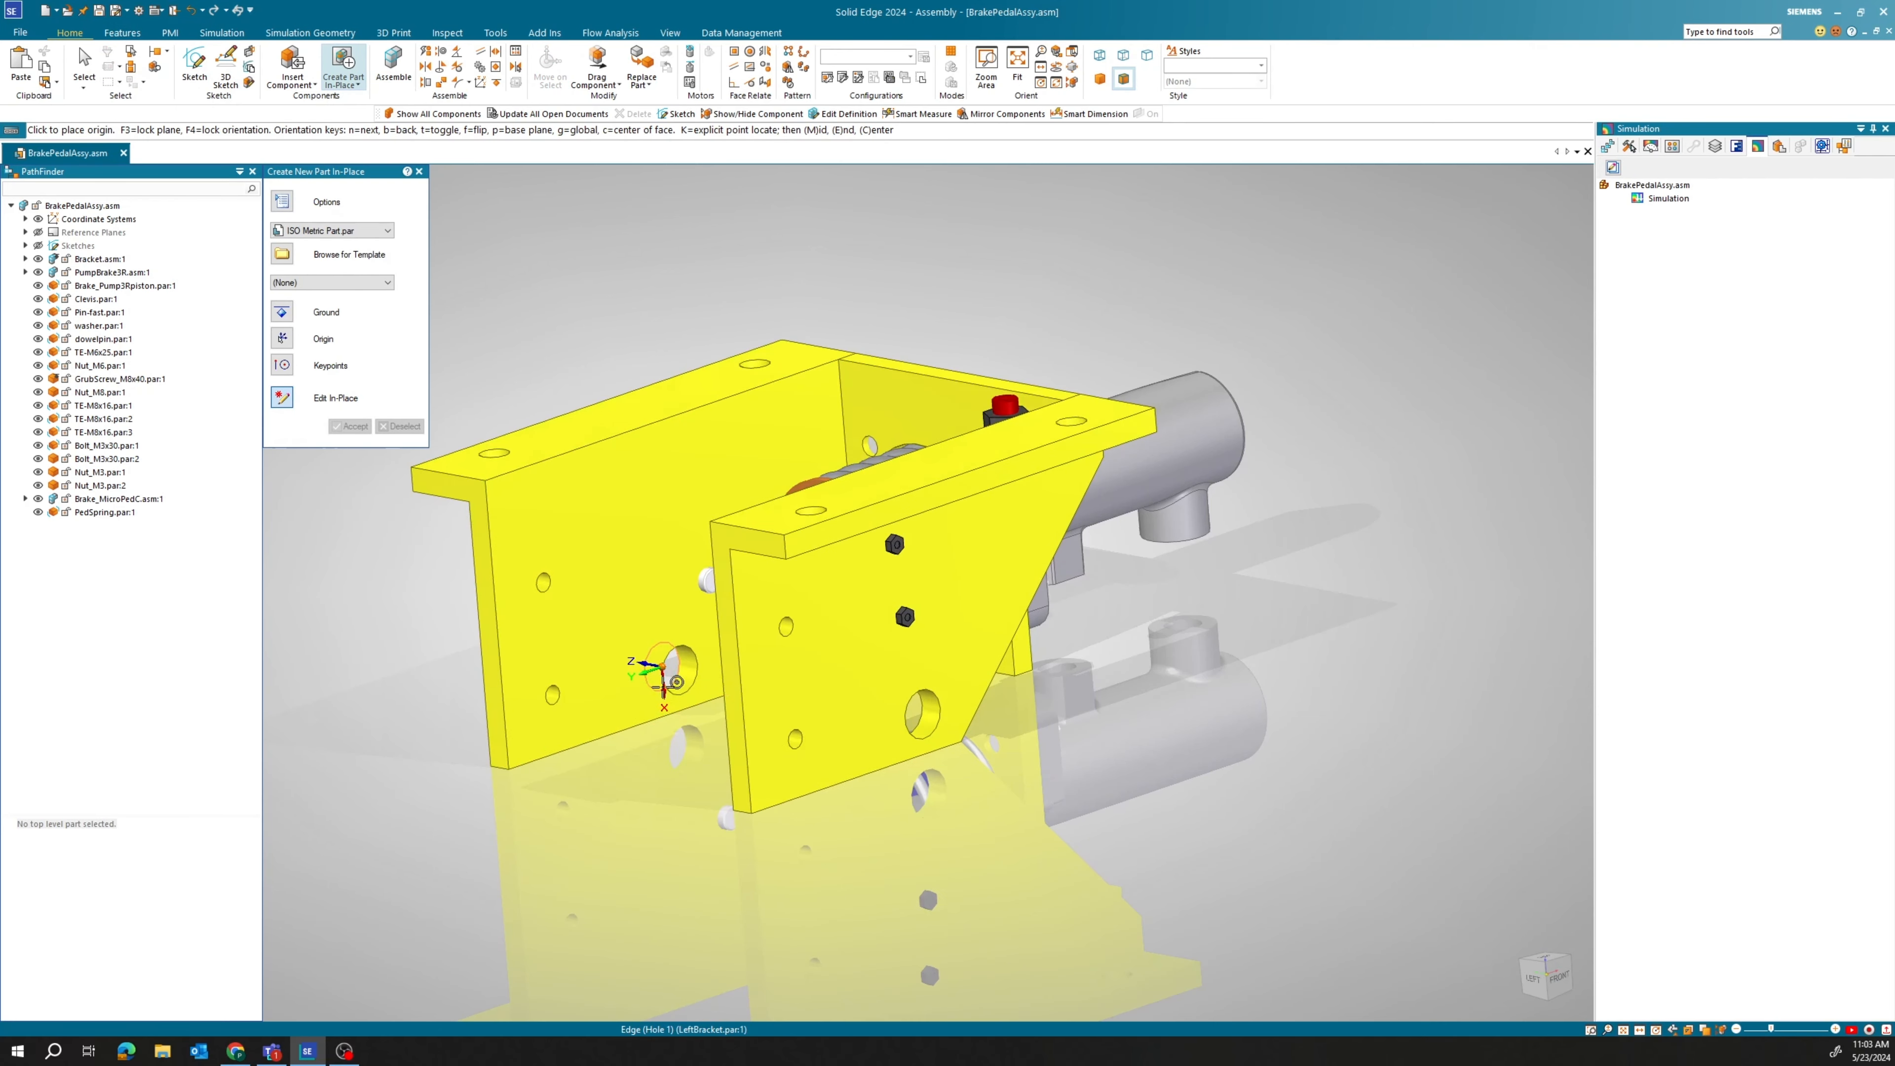
click(679, 684)
Use the ISO Metric Part template and save the new part as Pedal 5 in the Brake assembly folder.
click(358, 231)
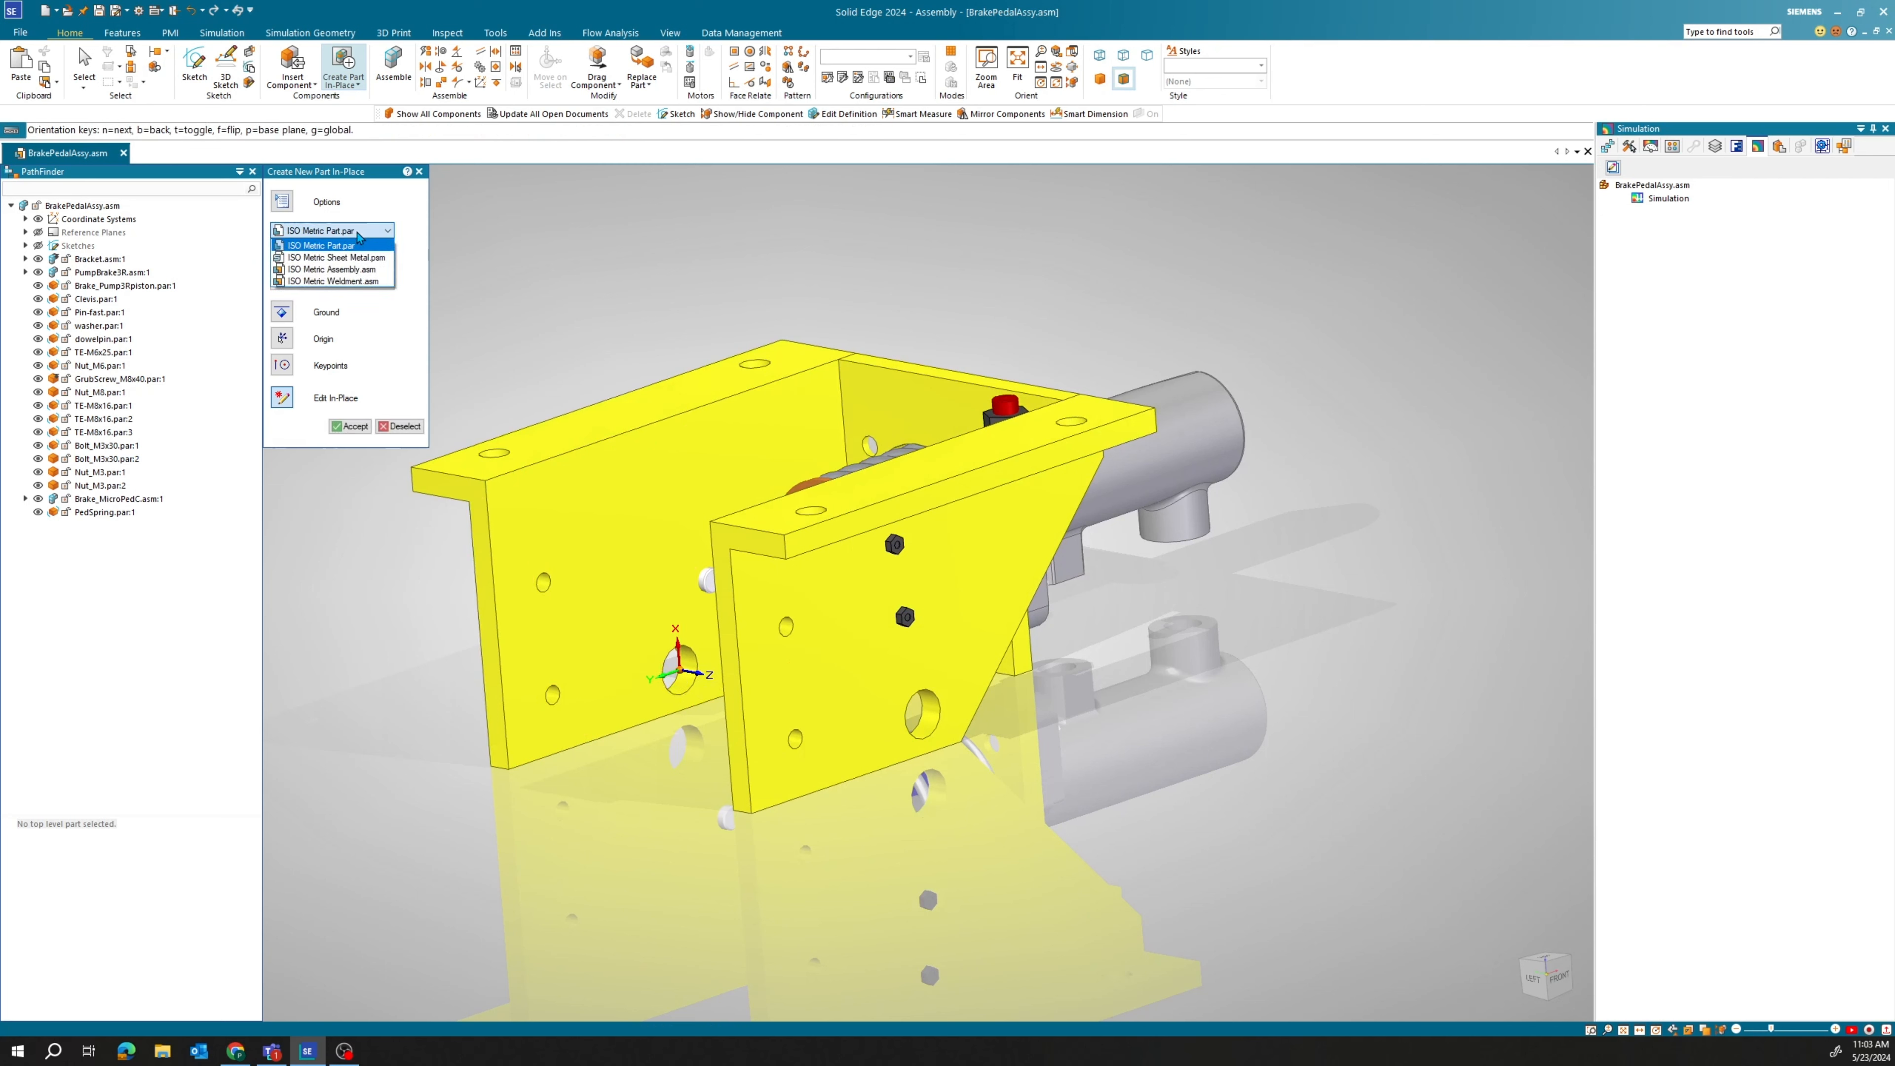
click(364, 248)
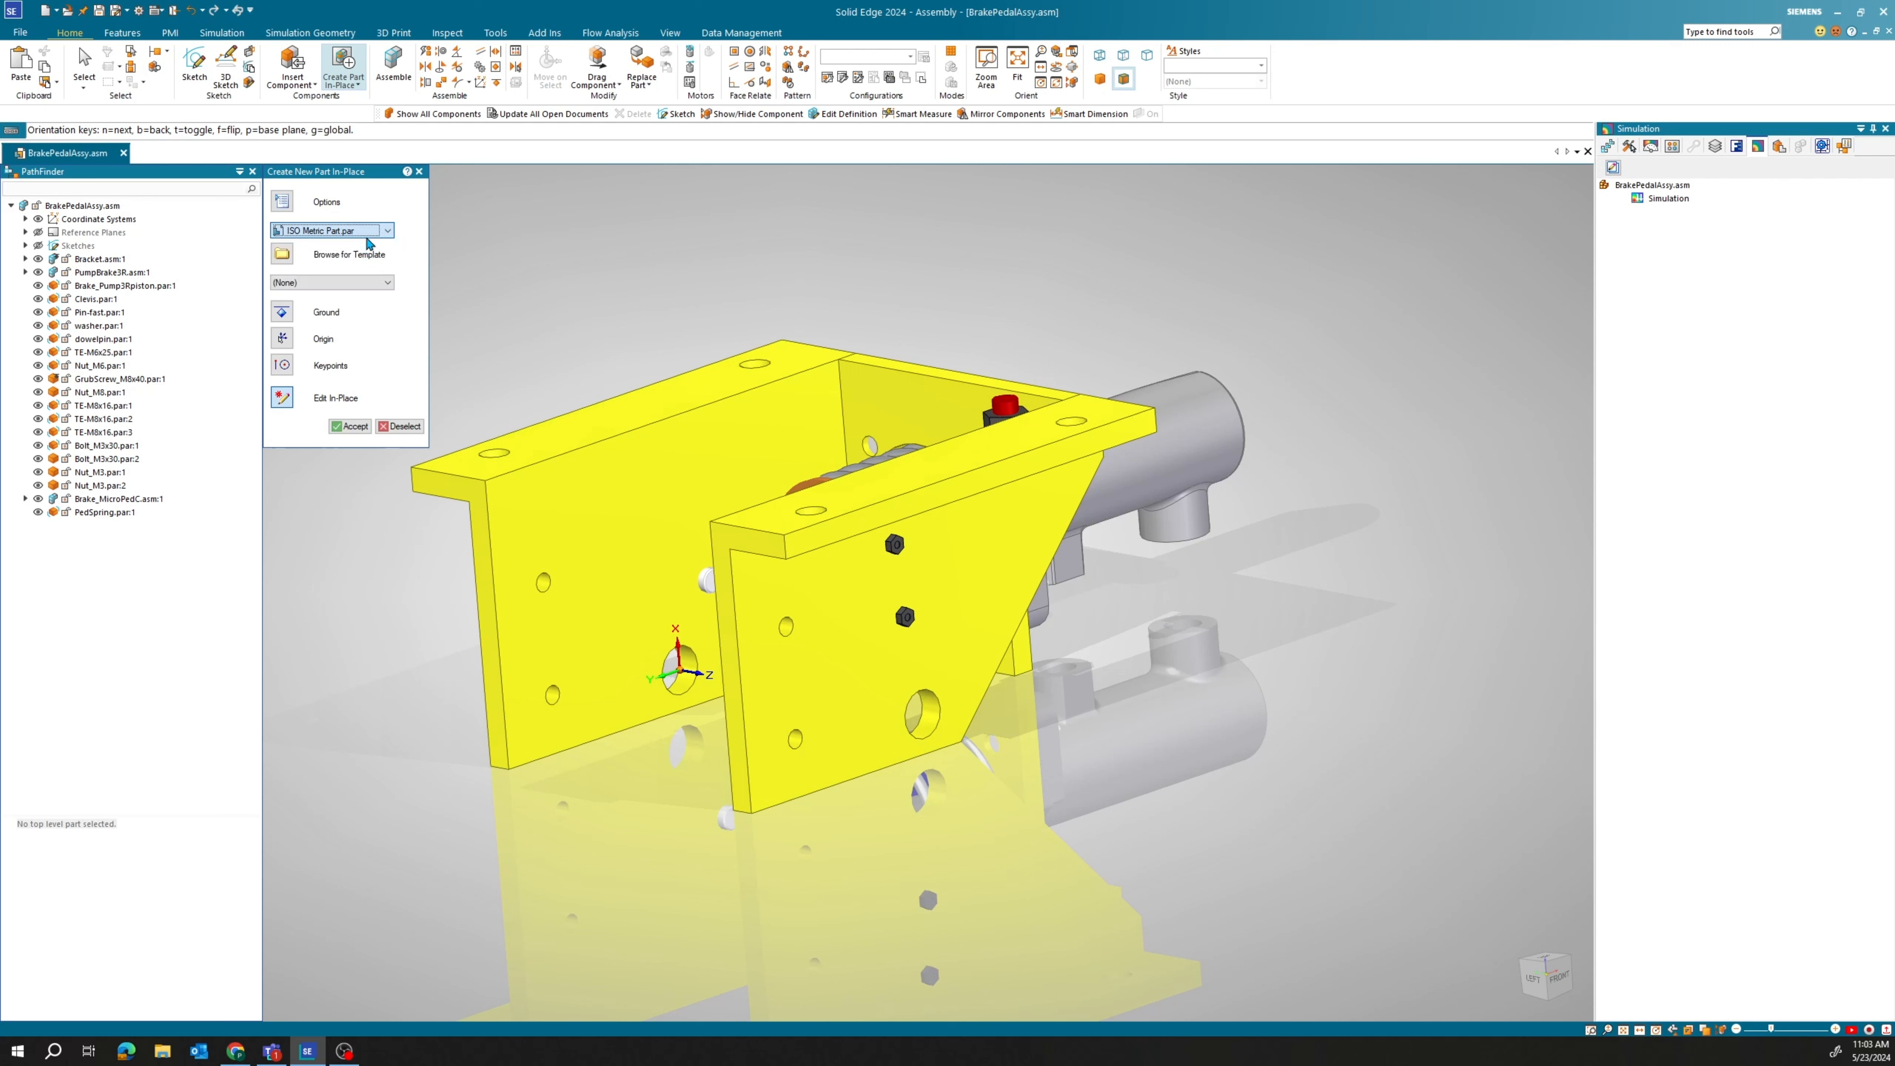
click(380, 233)
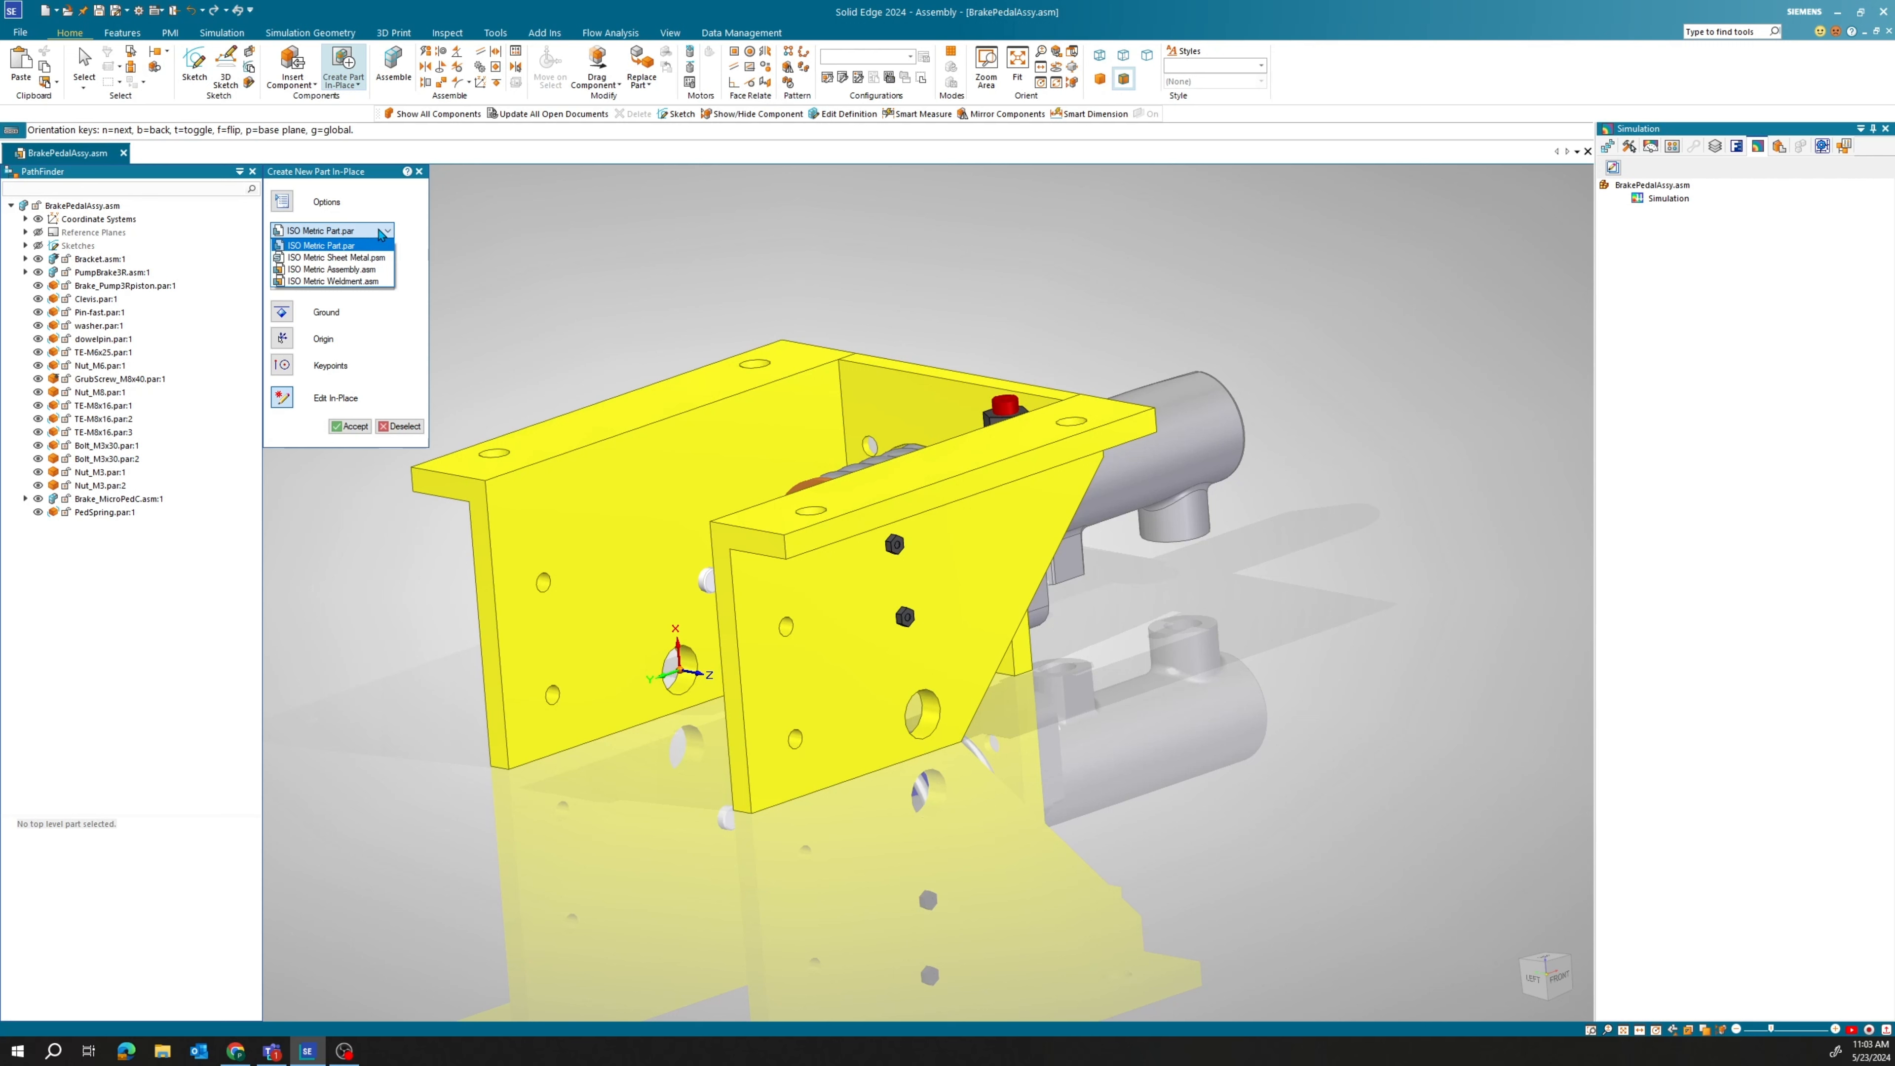
click(410, 263)
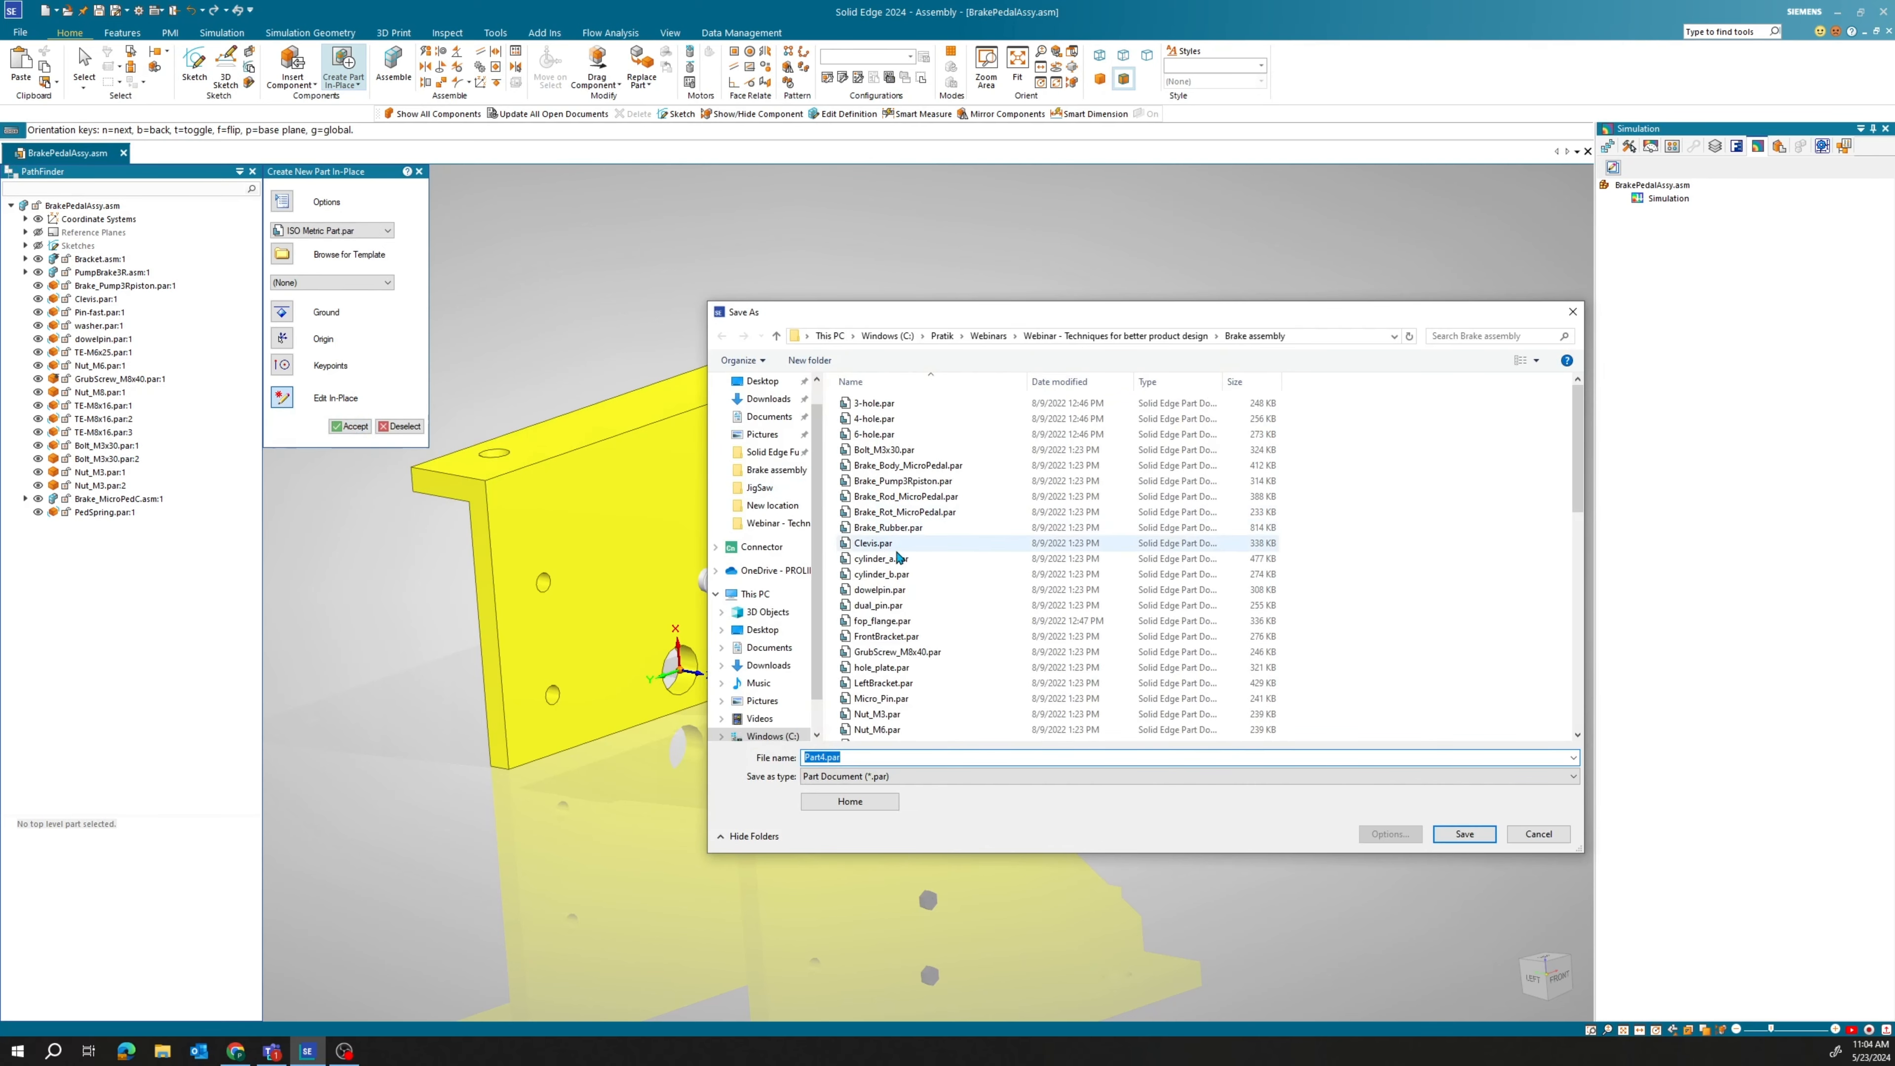
text(Pedal)
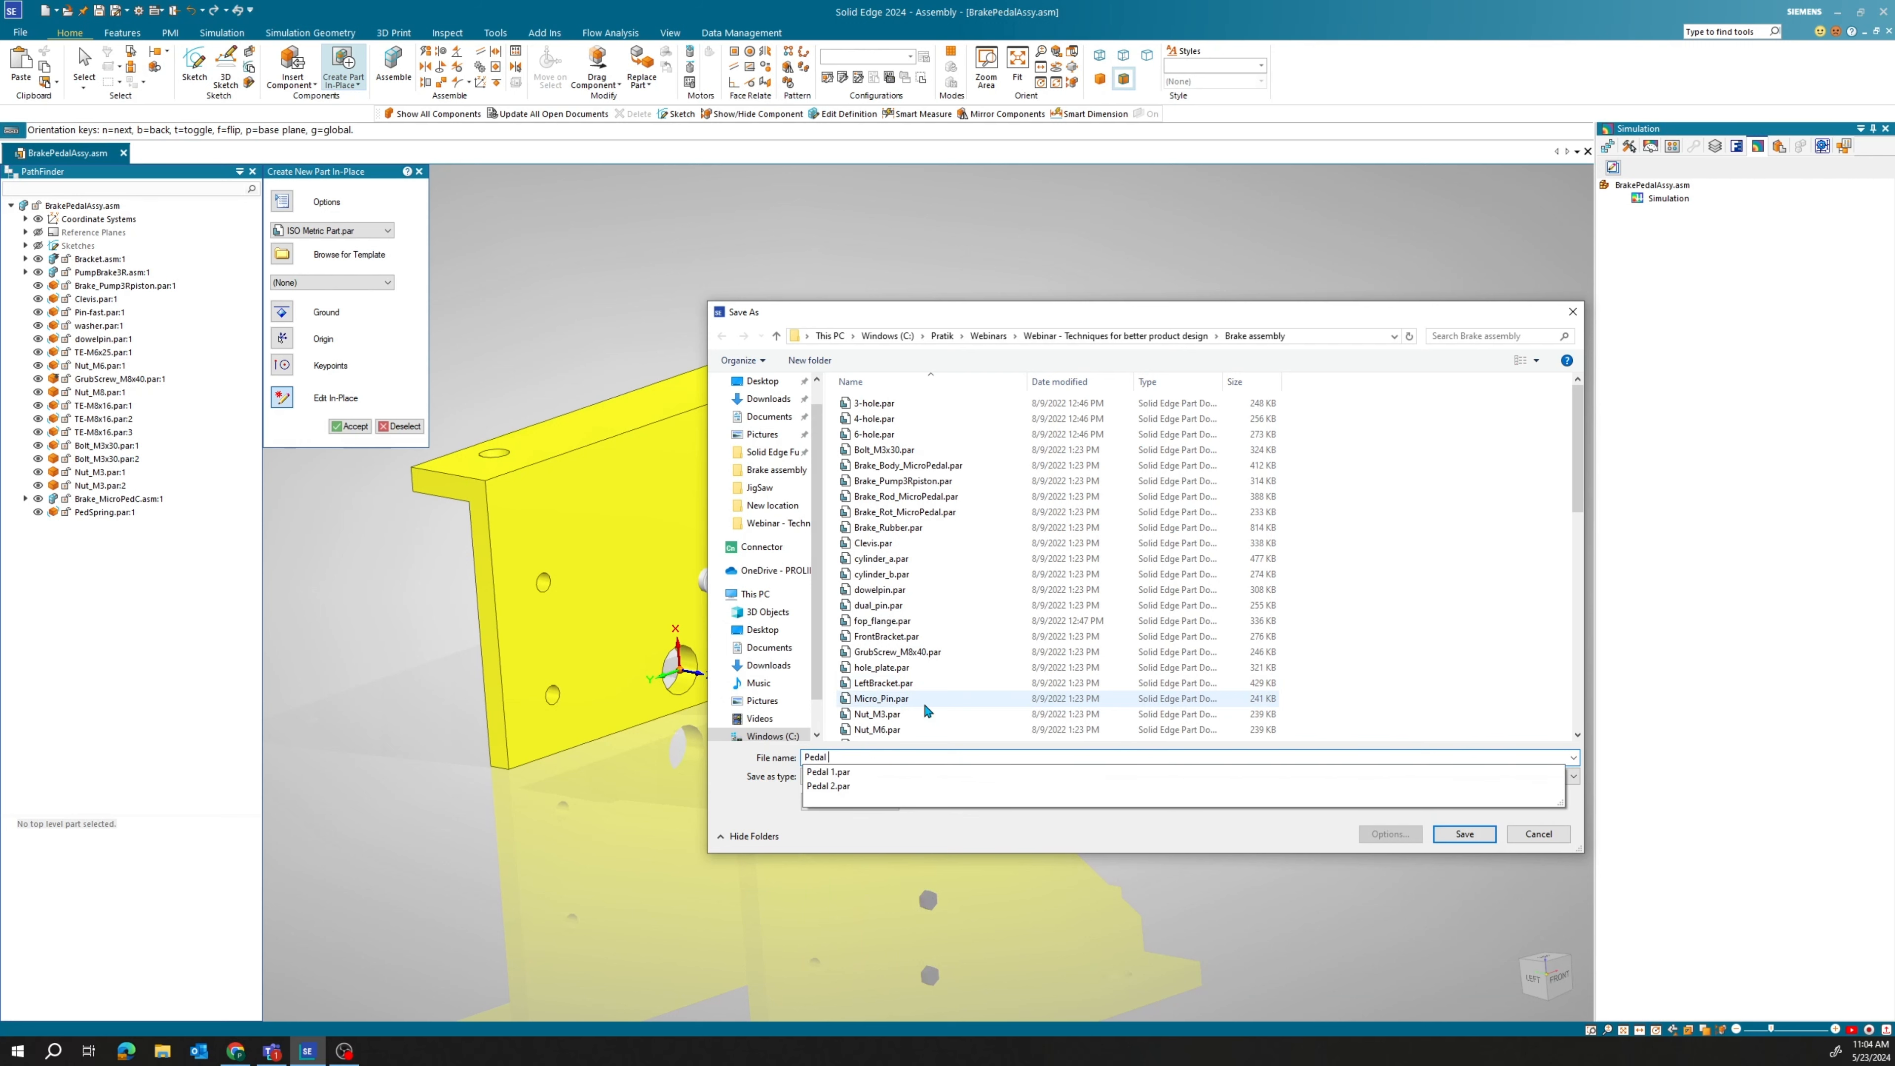
text( 5)
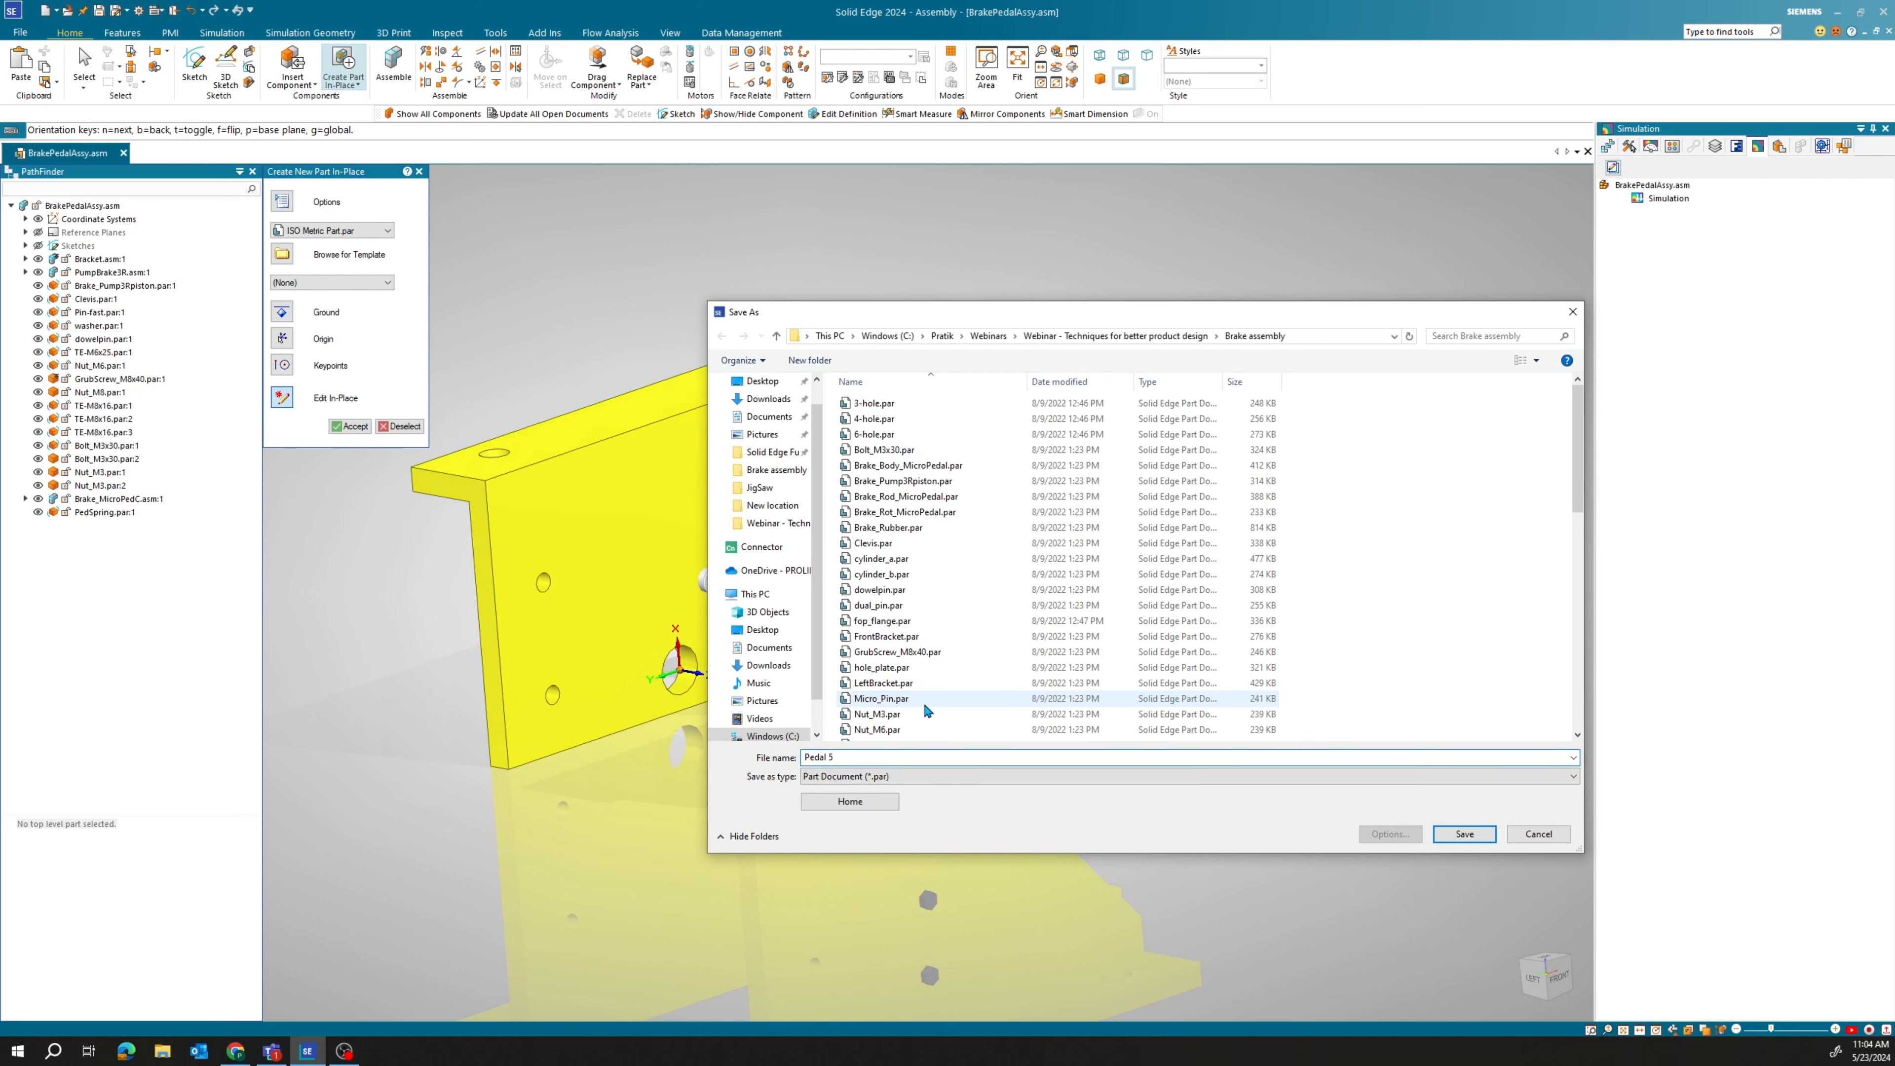
click(1479, 839)
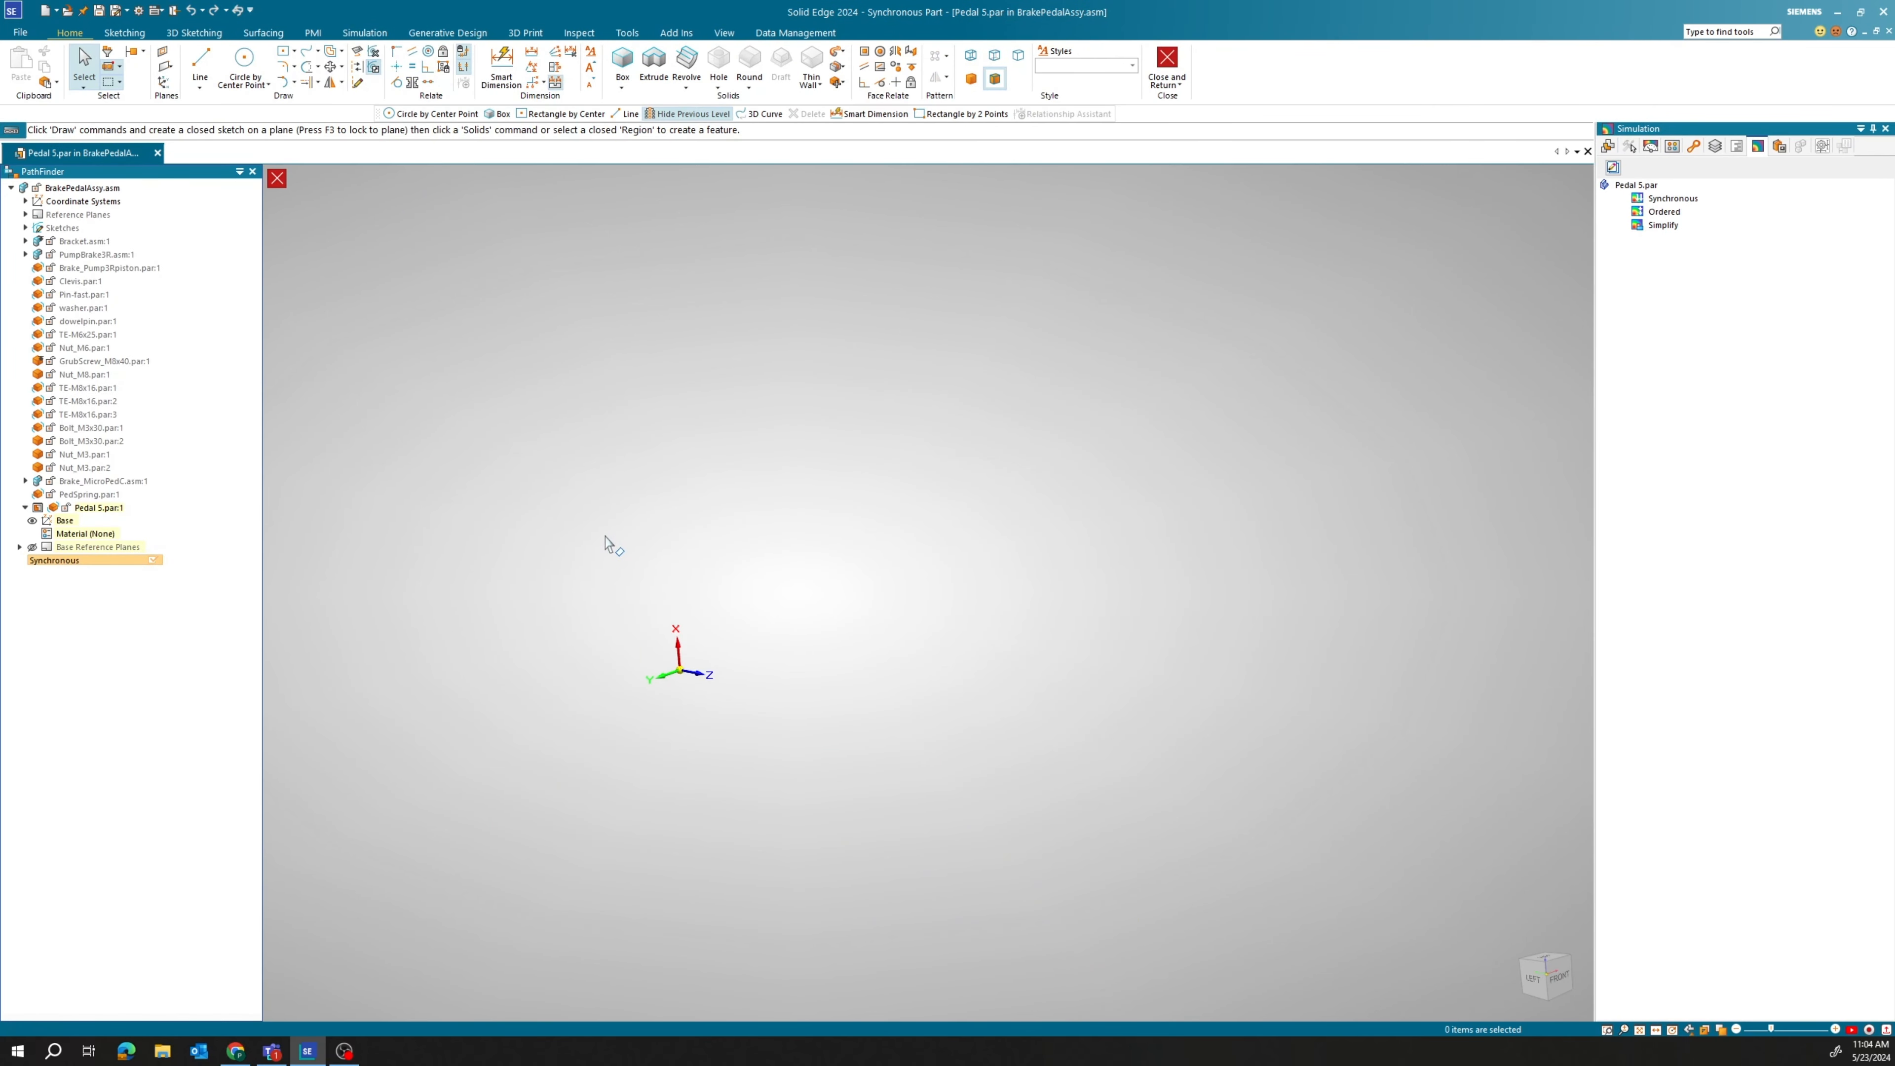
Turn off hiding of the previous level so the surrounding brake assembly is displayed around the new part.
scroll(608, 539, down, 2)
shift+middle_drag(520, 567, 671, 533)
right_click(114, 196)
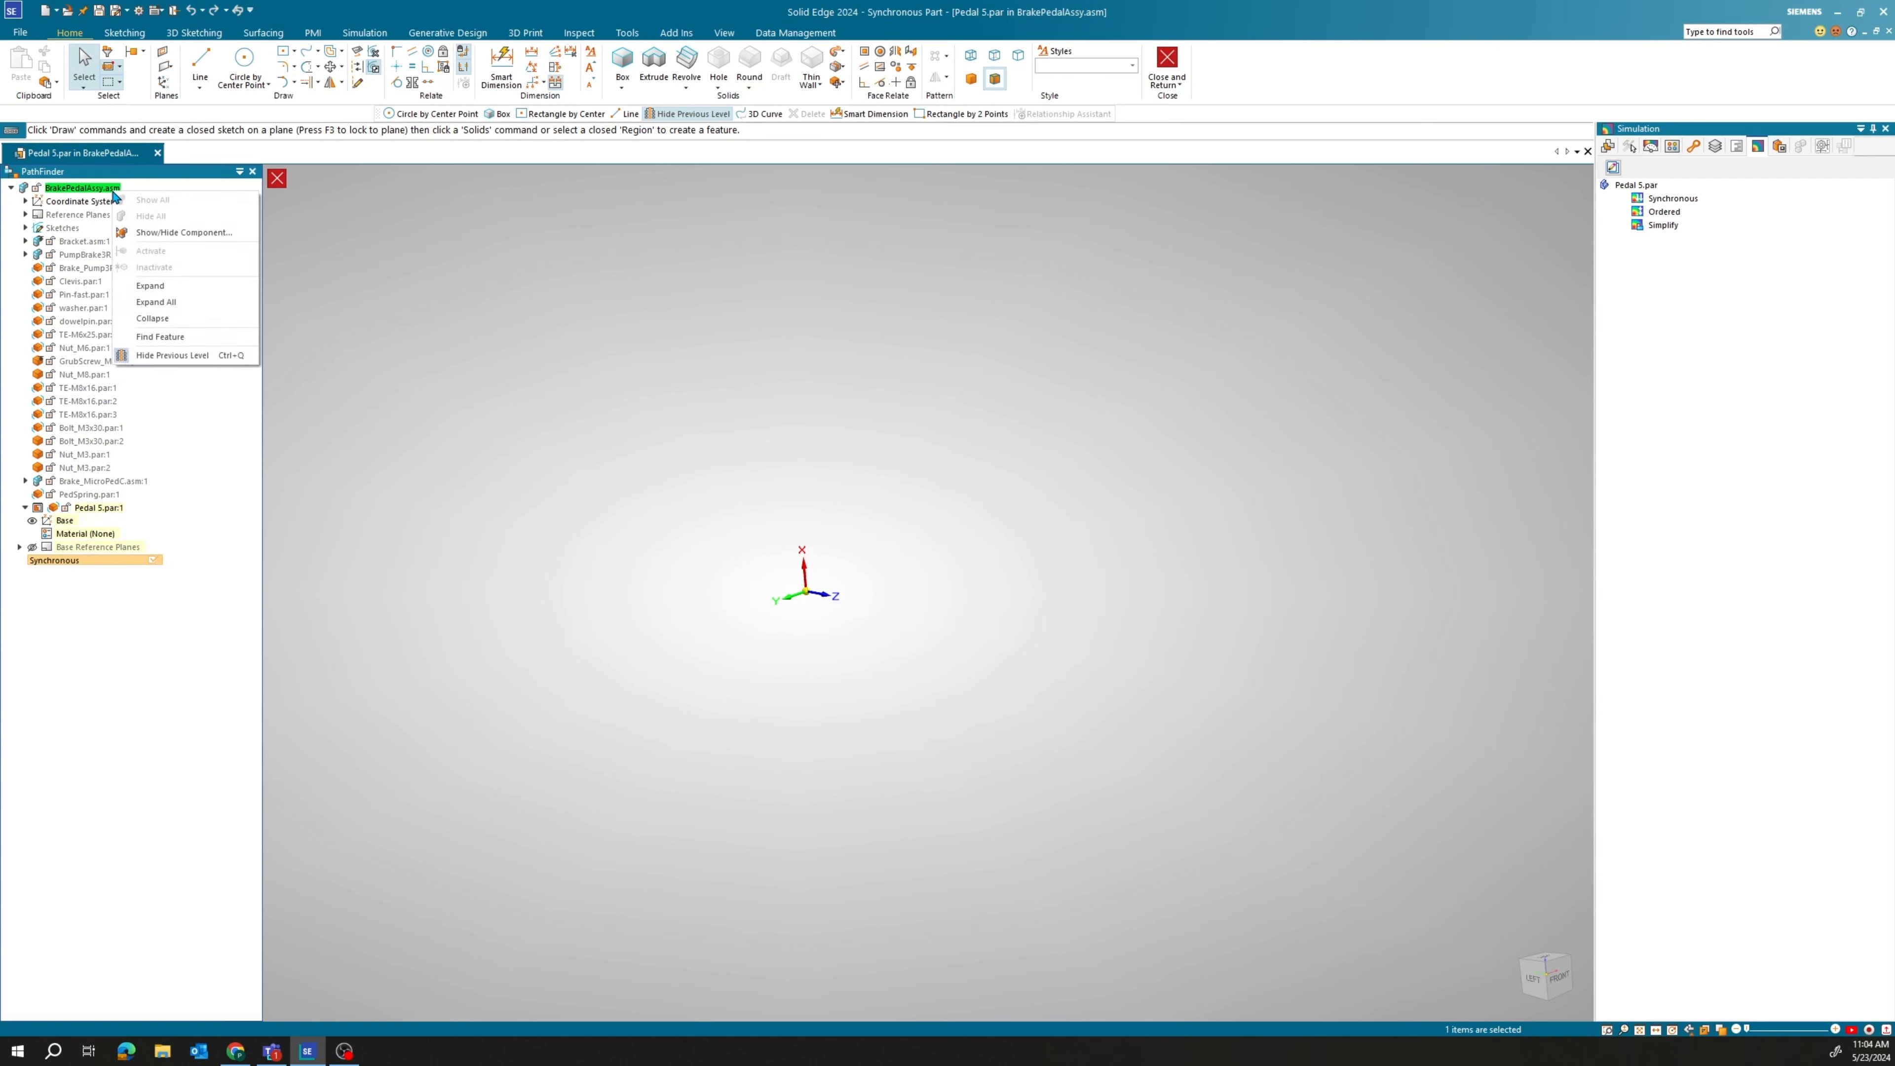
click(179, 359)
middle_drag(651, 536, 561, 489)
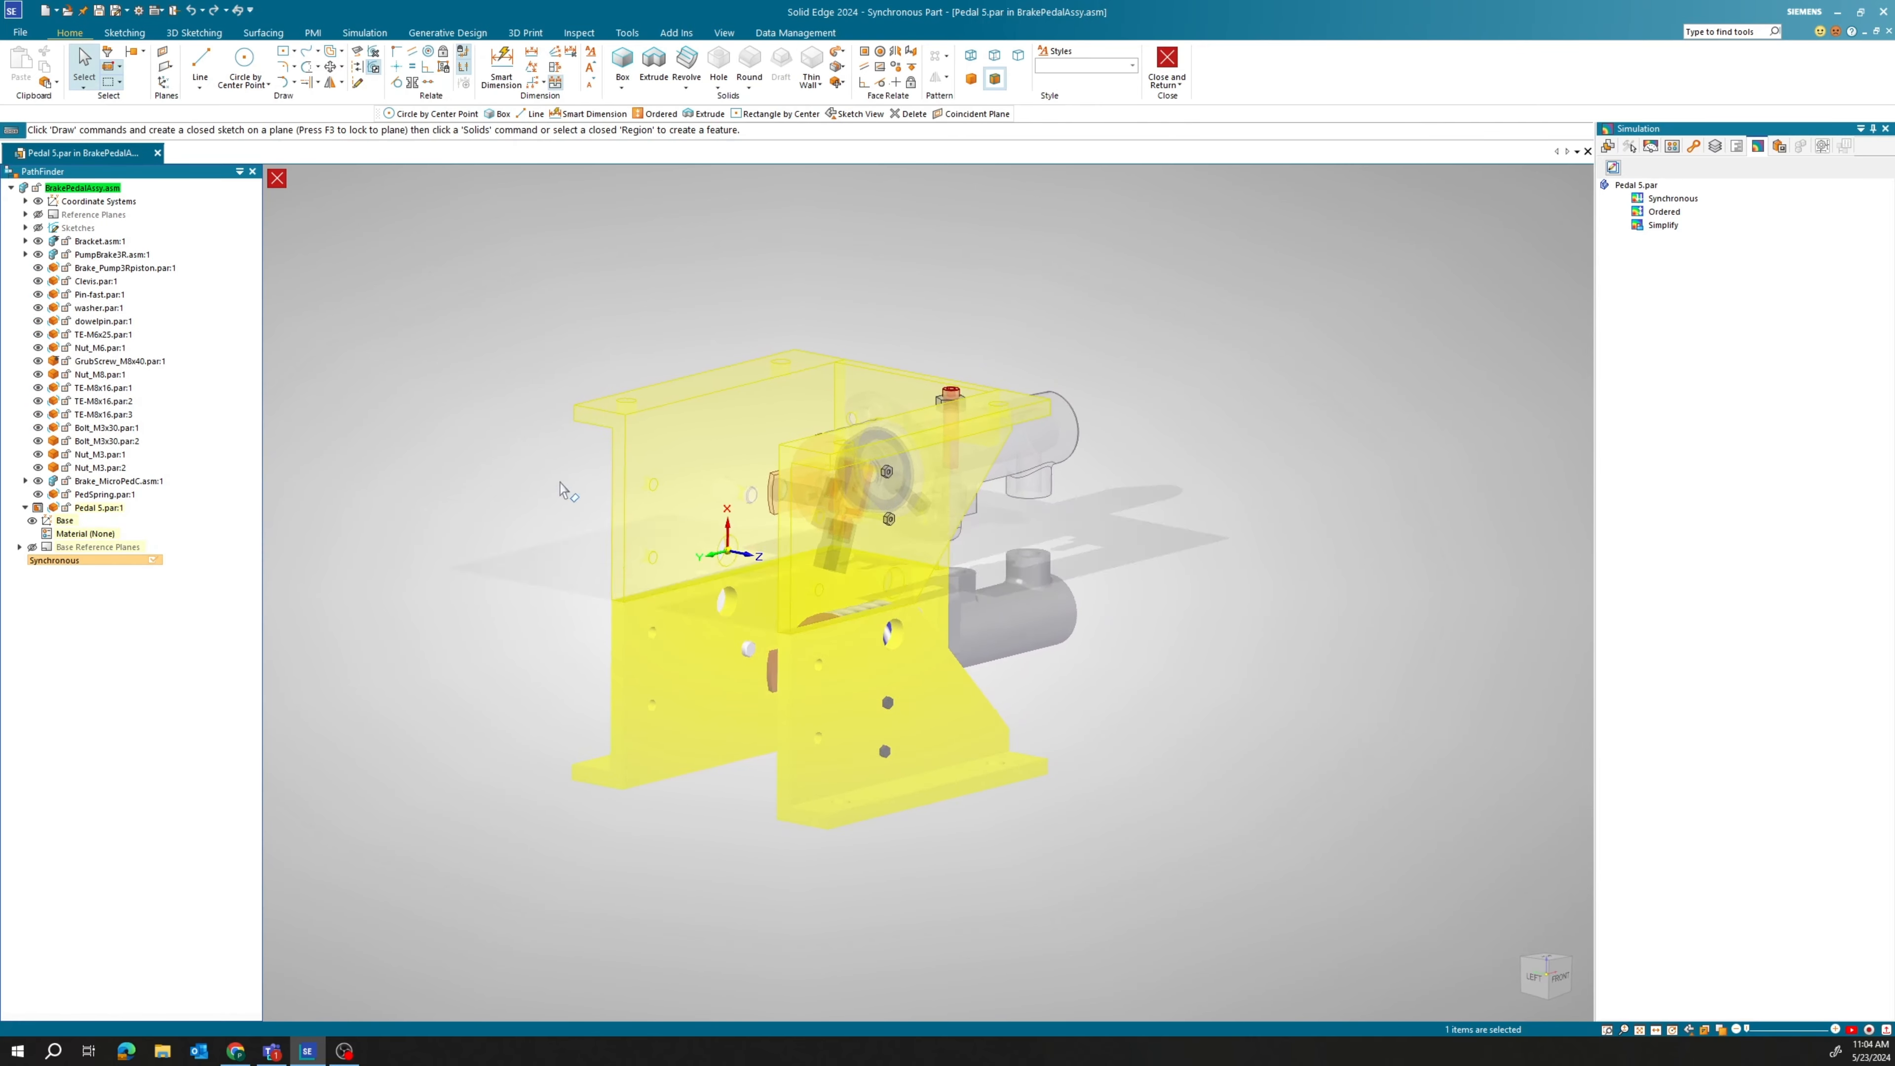
Sketch two concentric circles at the part origin on the plane parallel to the bracket face, the outer about 42 mm in diameter.
scroll(701, 568, up, 4)
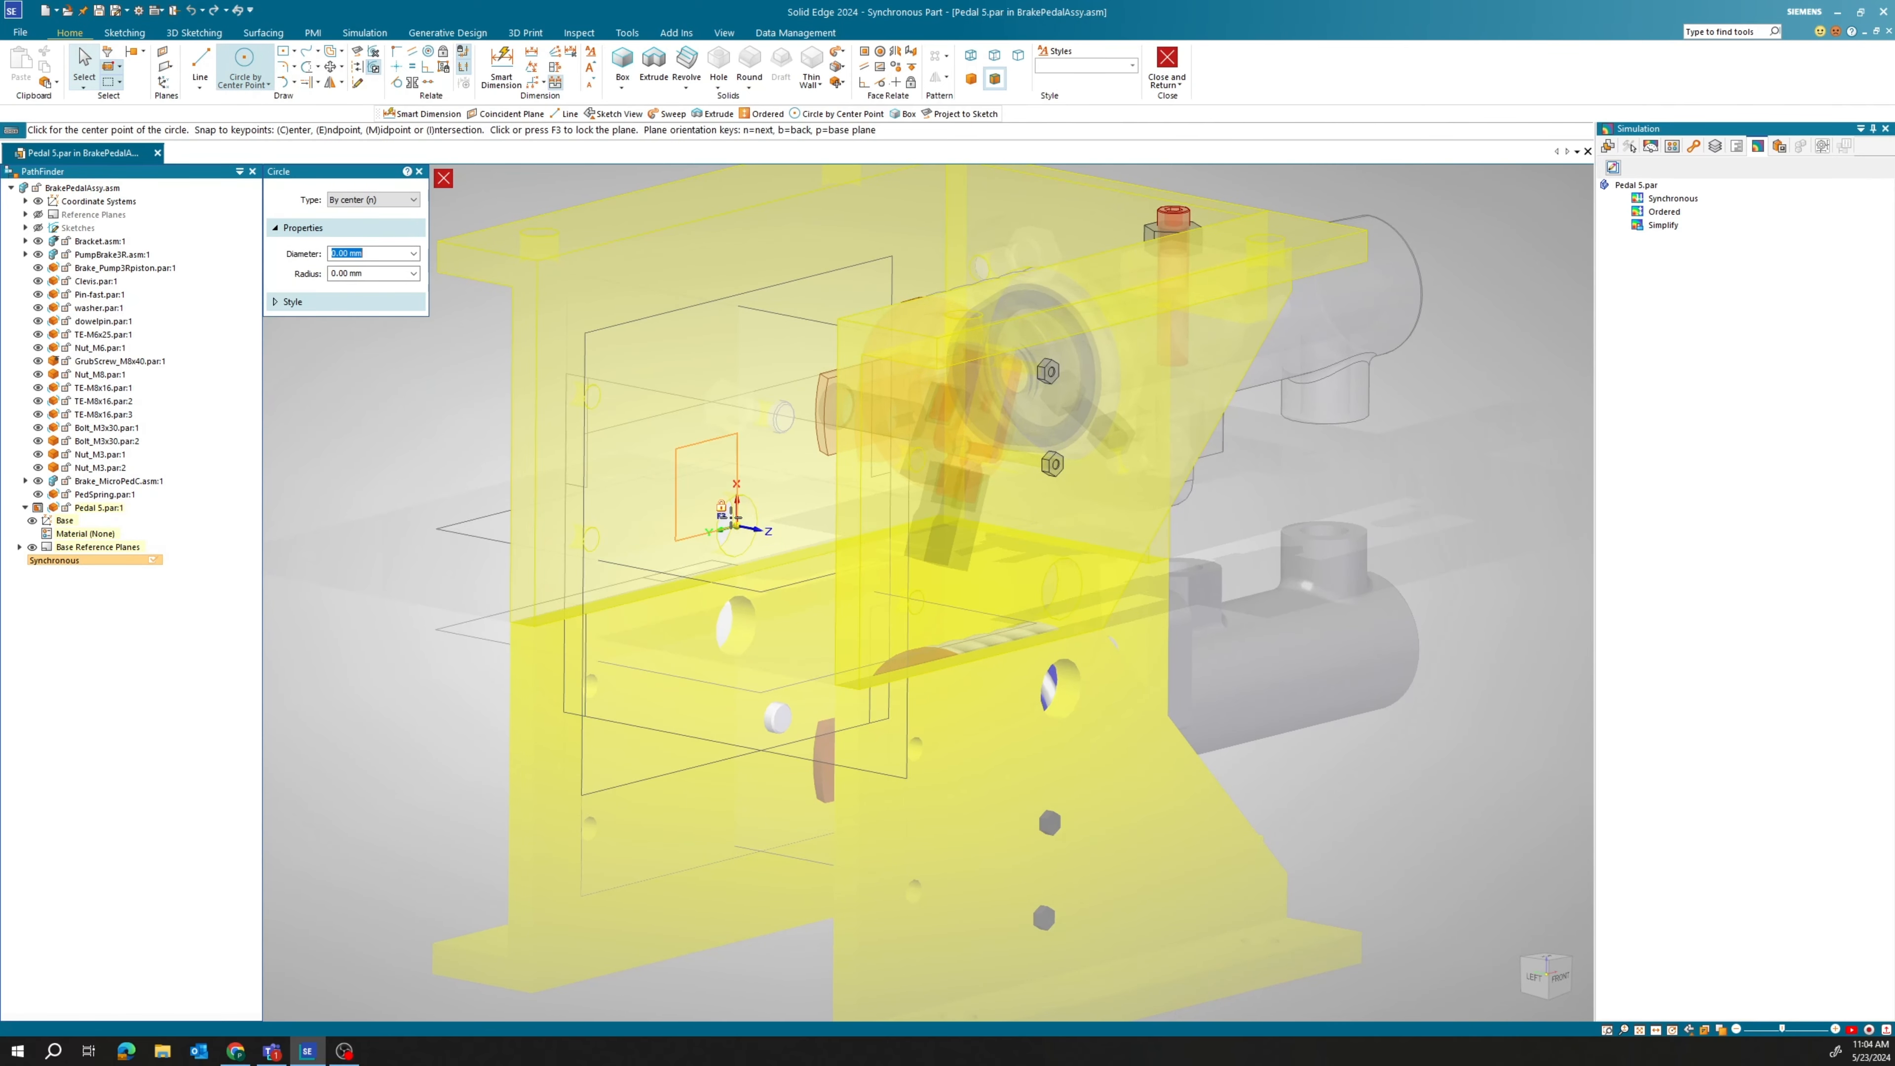
key(F3)
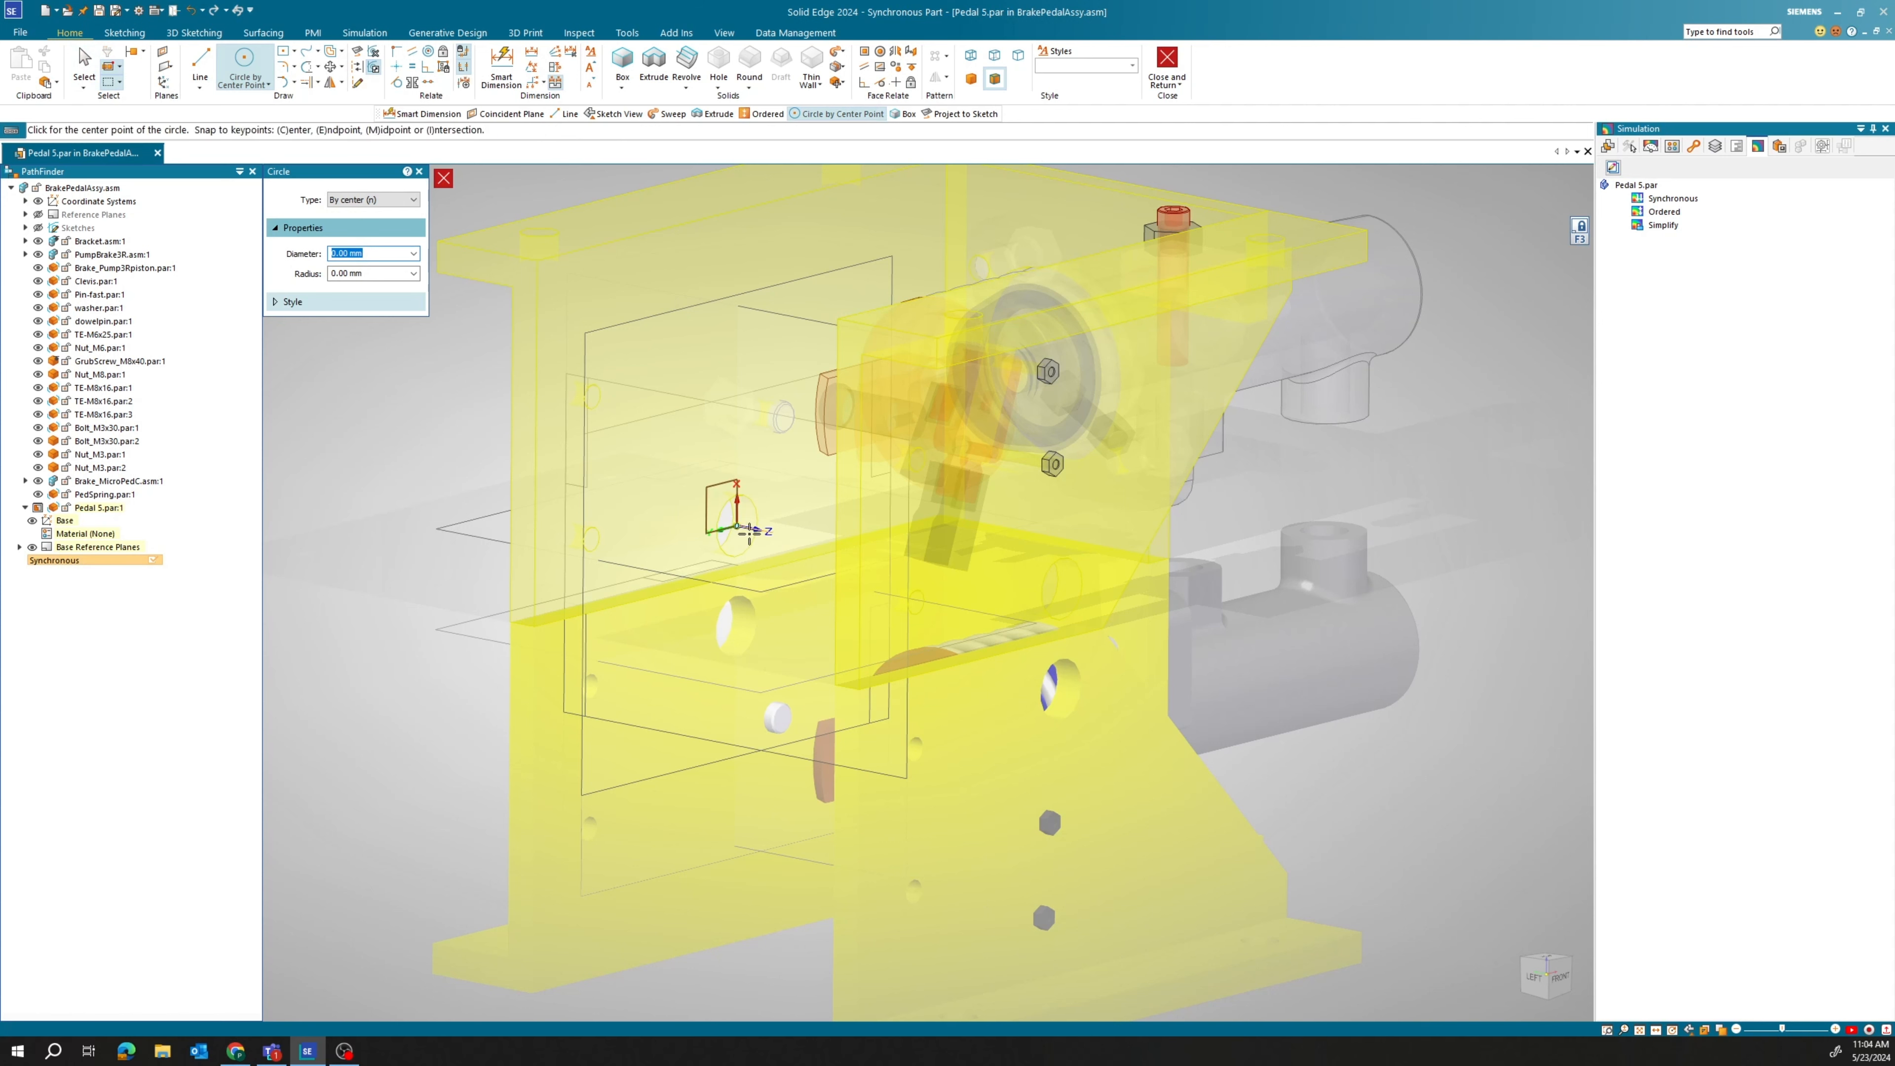
click(738, 527)
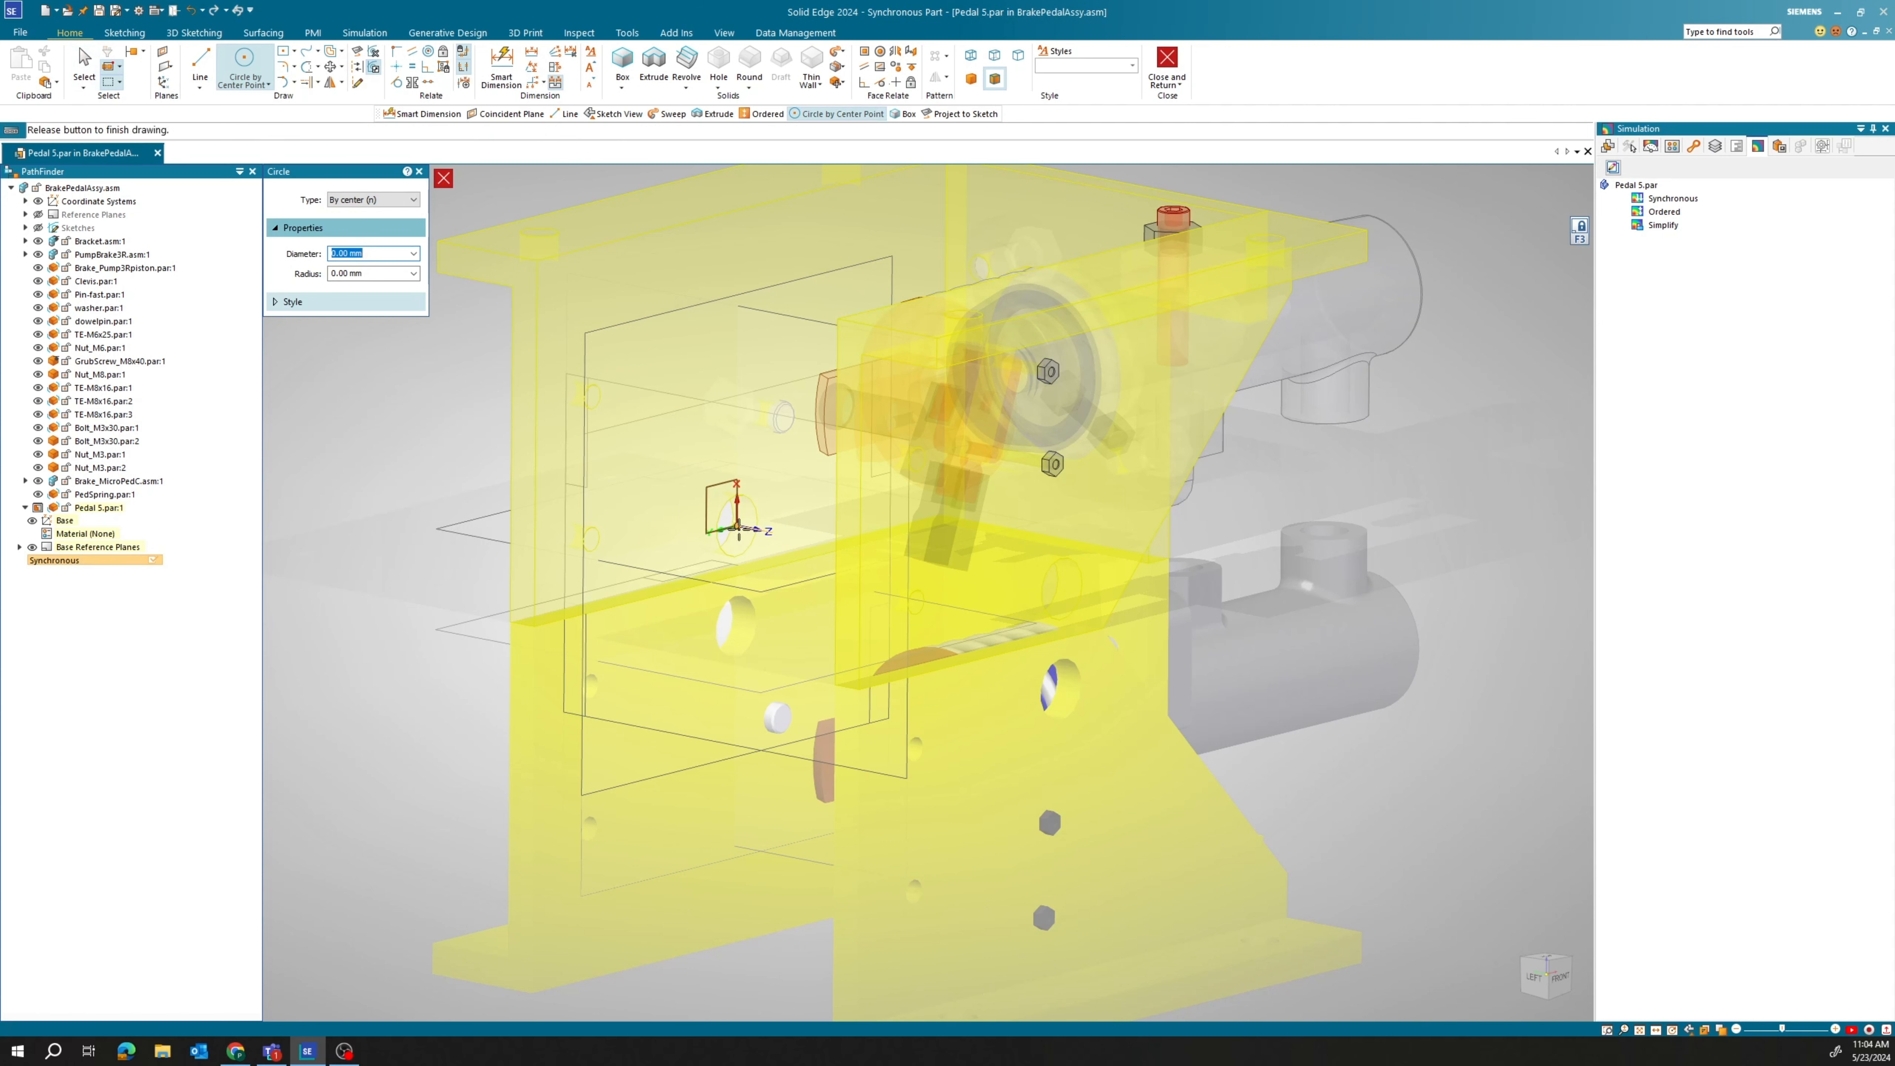
click(682, 542)
click(737, 526)
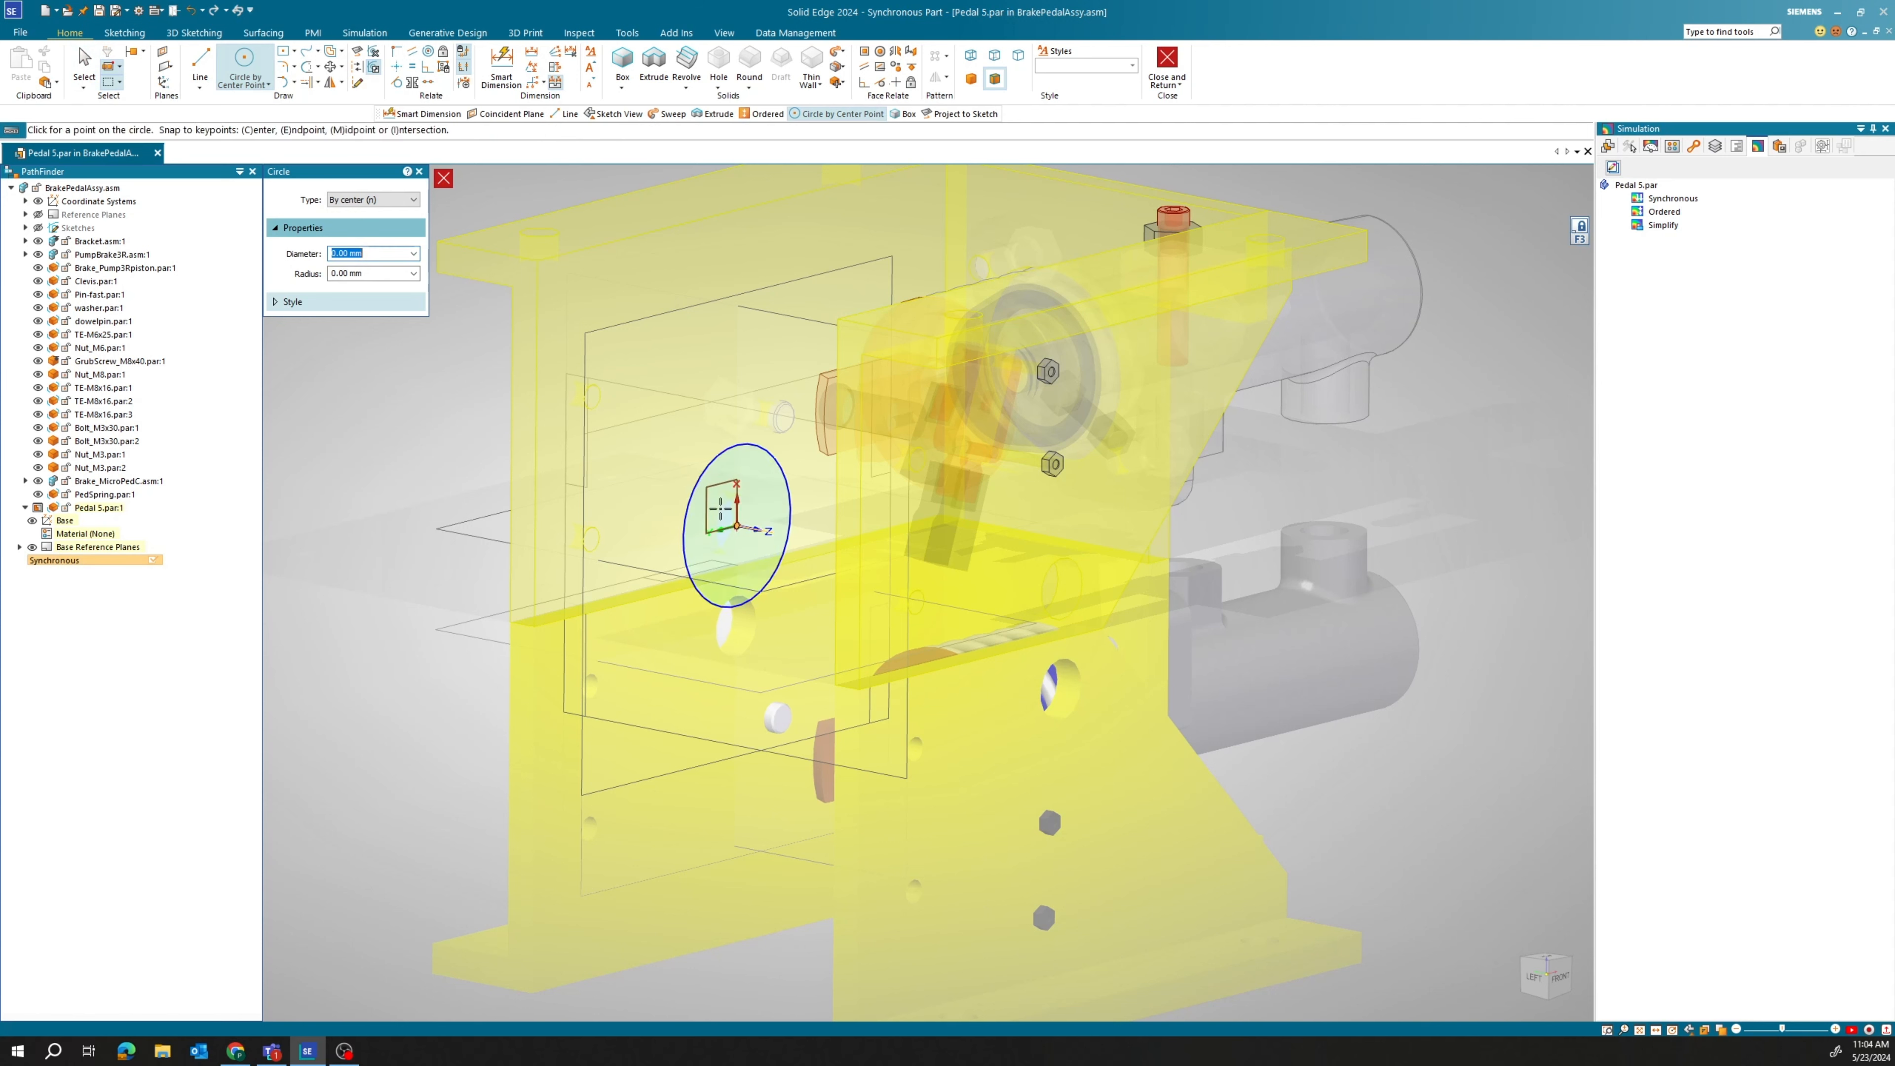
click(715, 498)
key(Escape)
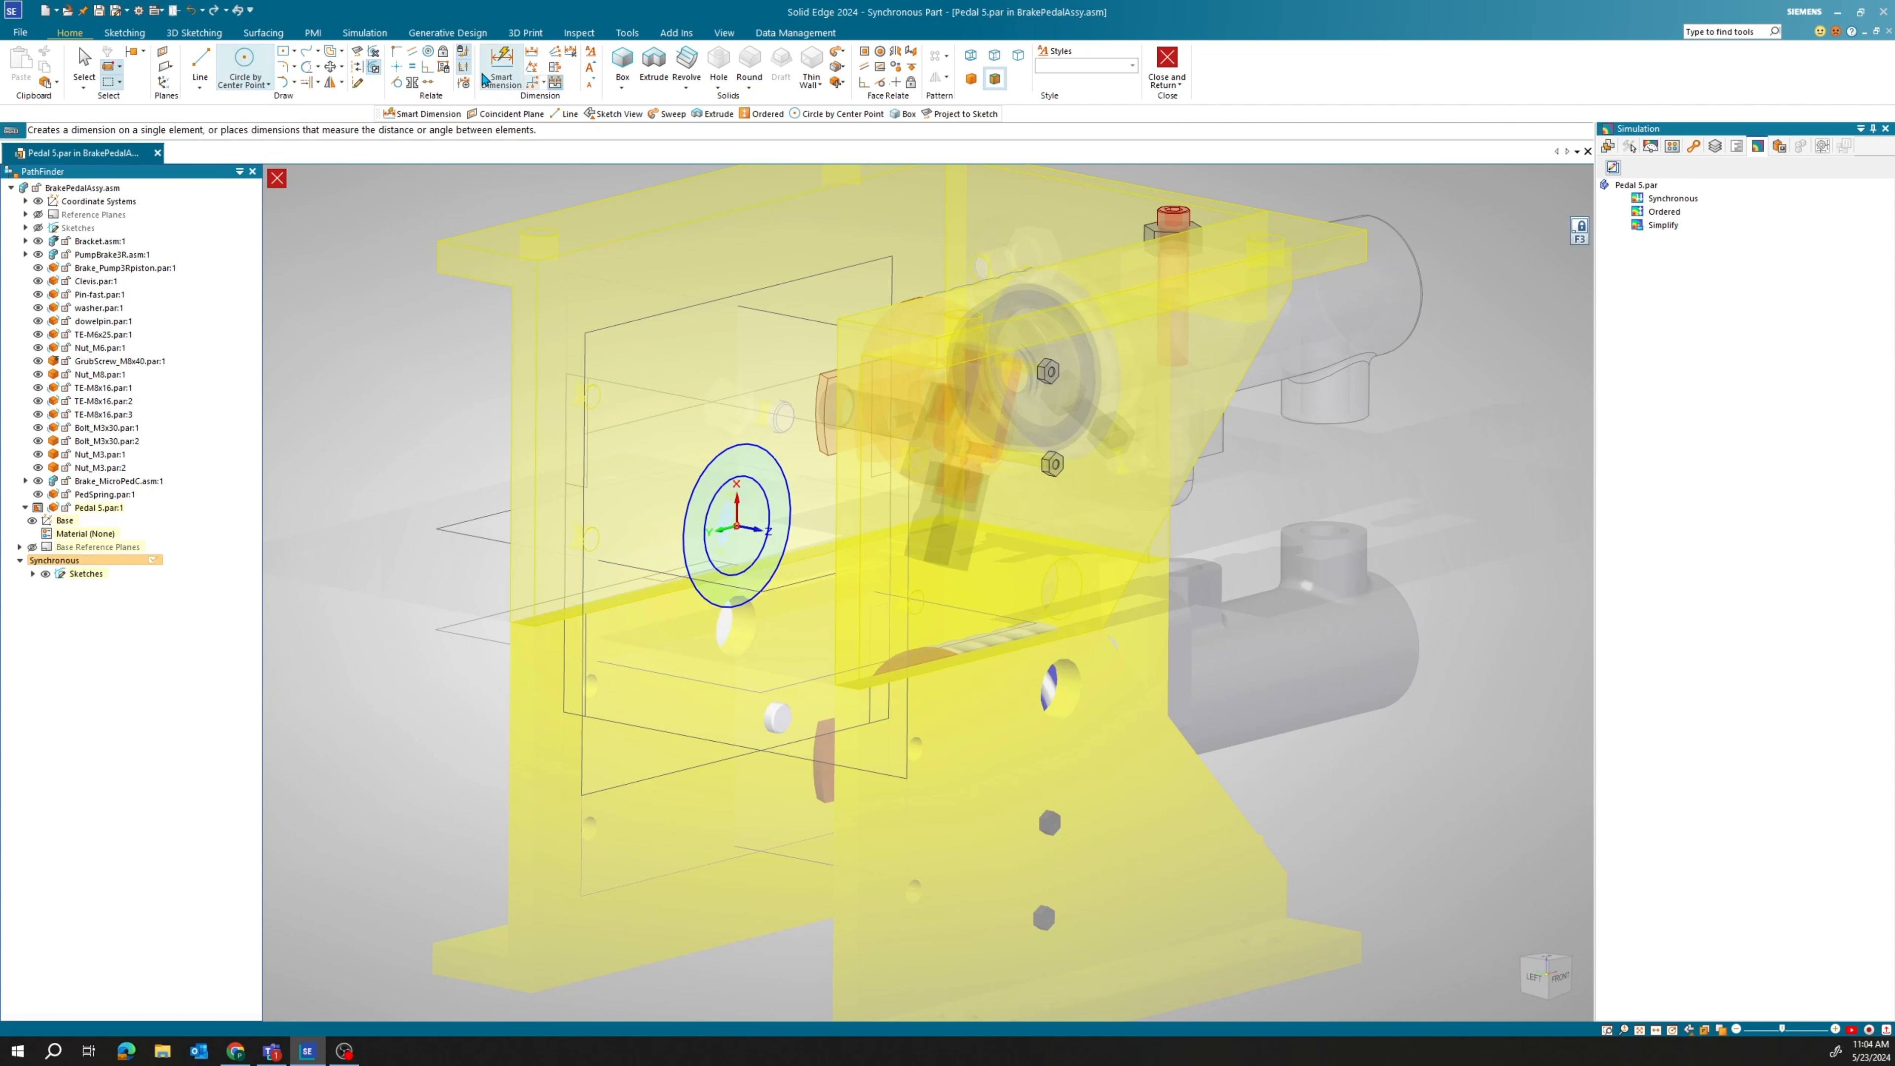
Dimension the outer circle's diameter at 21 mm and accept the automatic sketch scaling.
key(d)
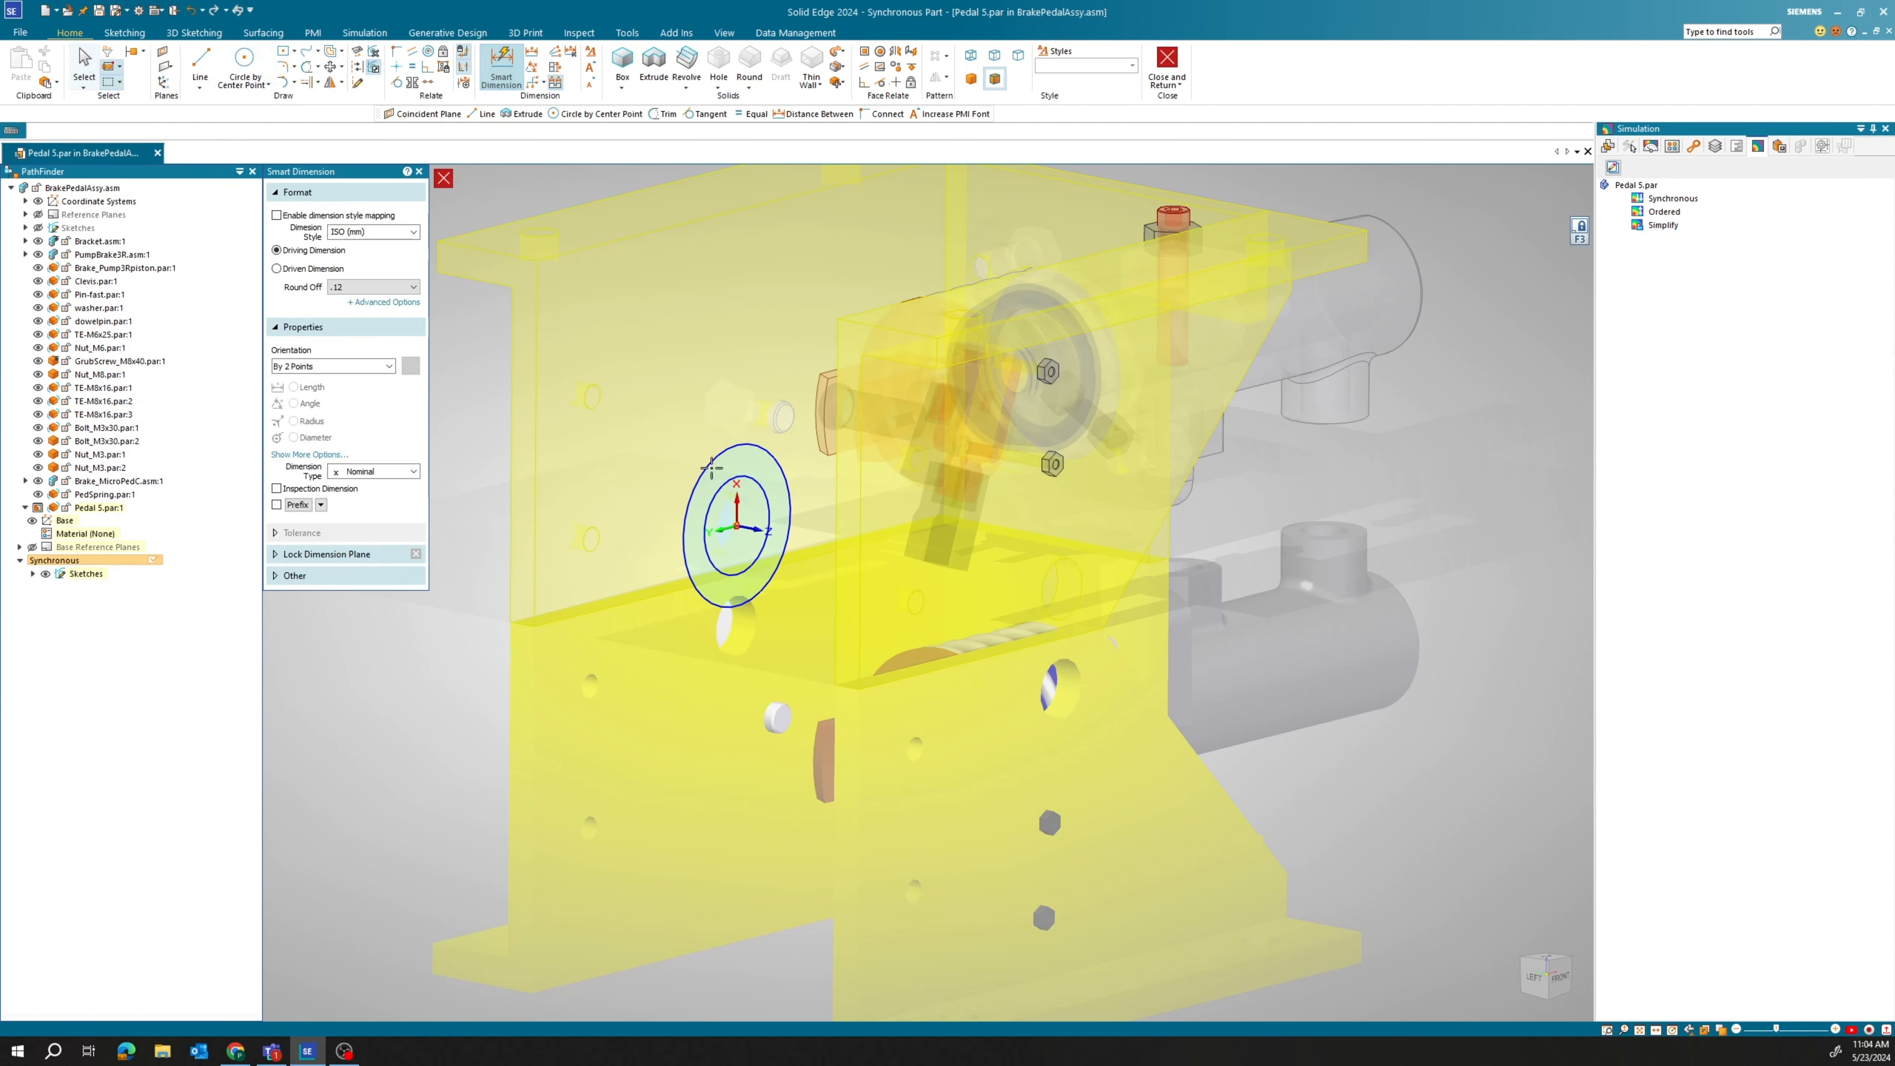
click(709, 466)
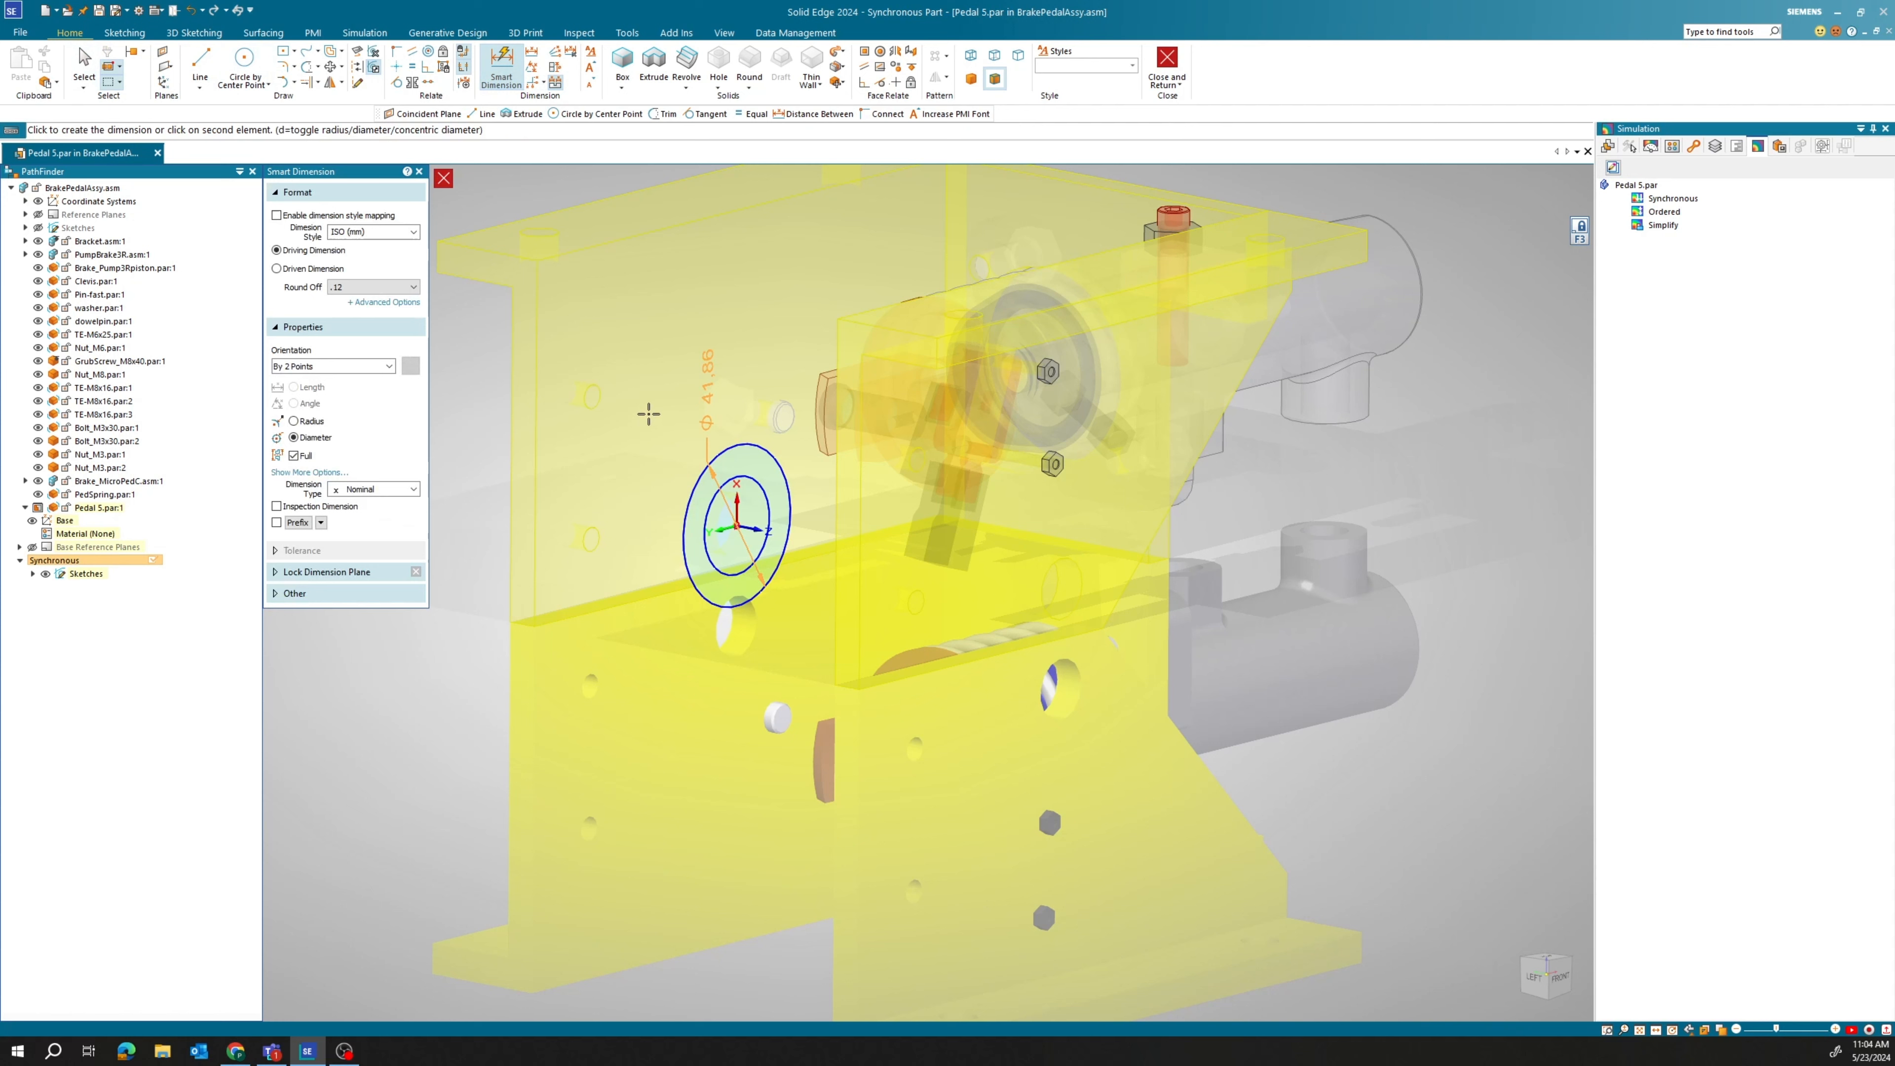
click(648, 414)
text(21)
key(Return)
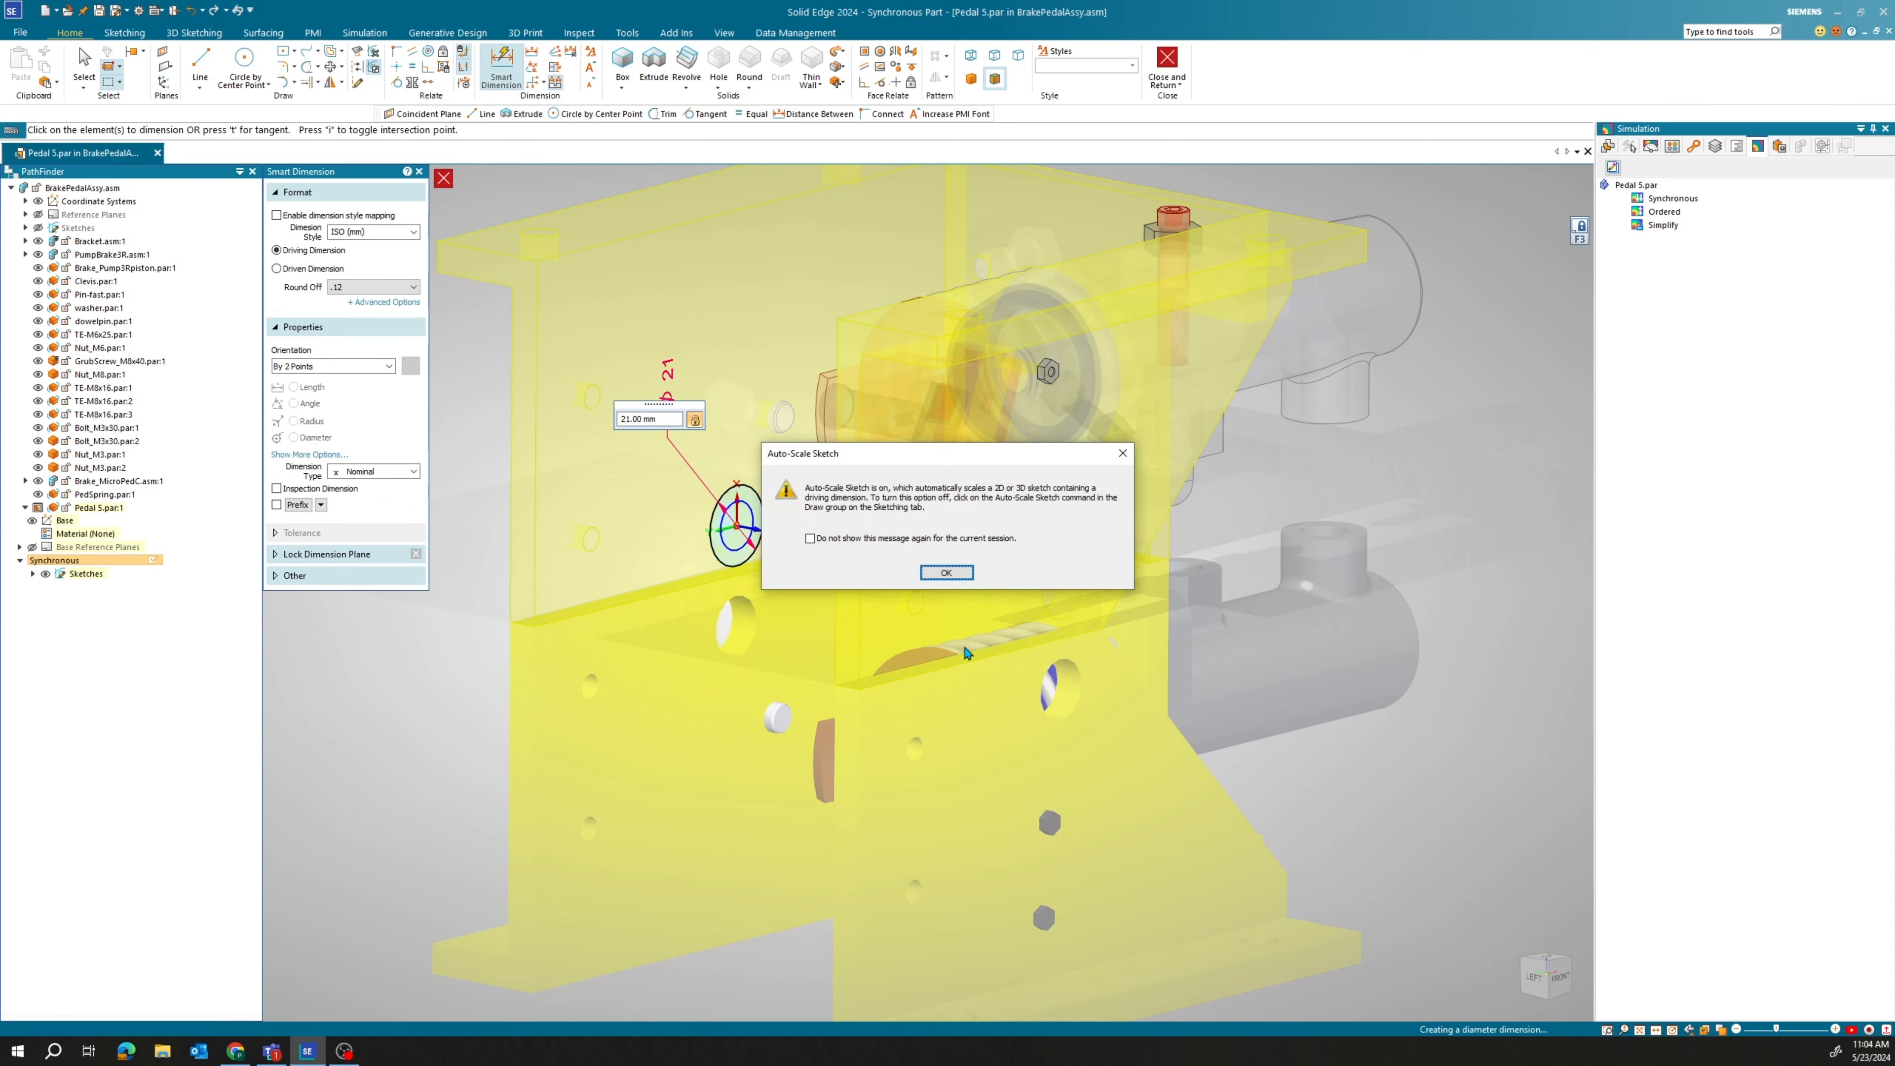
click(942, 571)
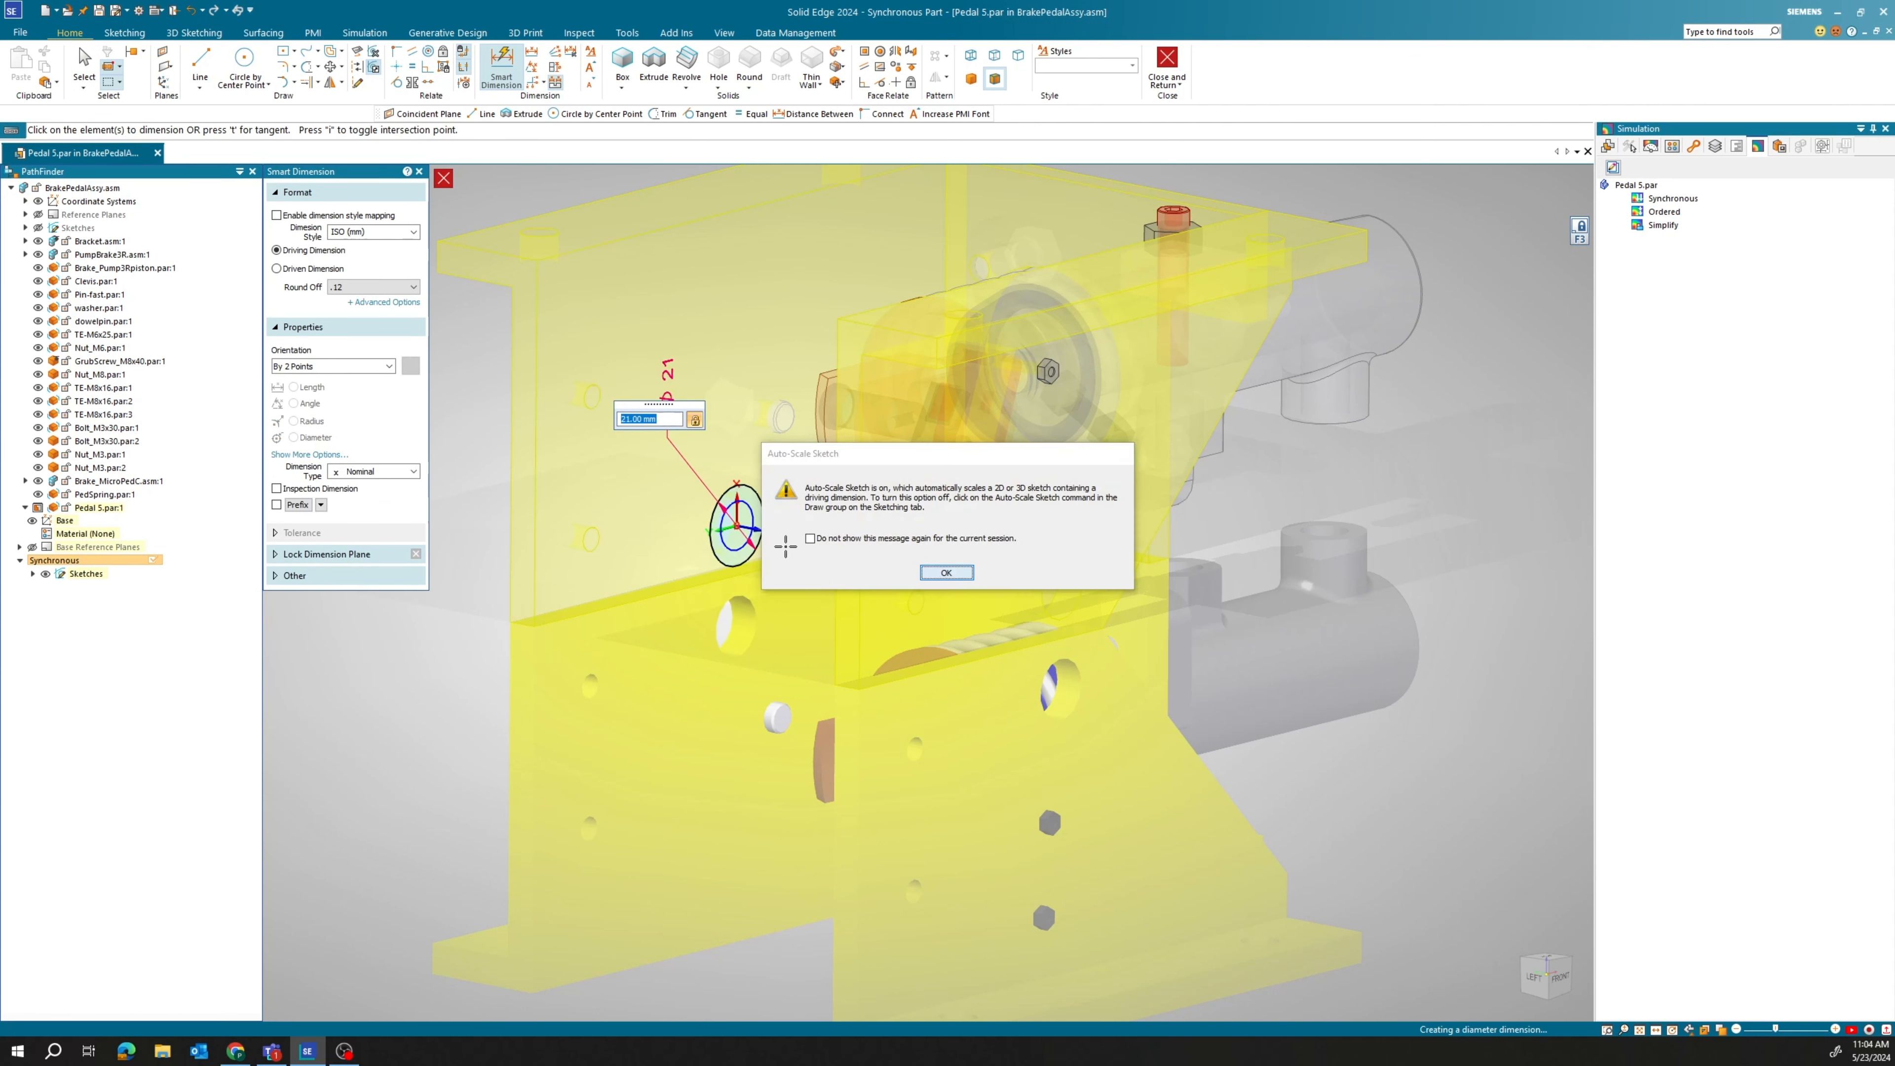
Dimension the inner circle's diameter at 17 mm.
click(738, 498)
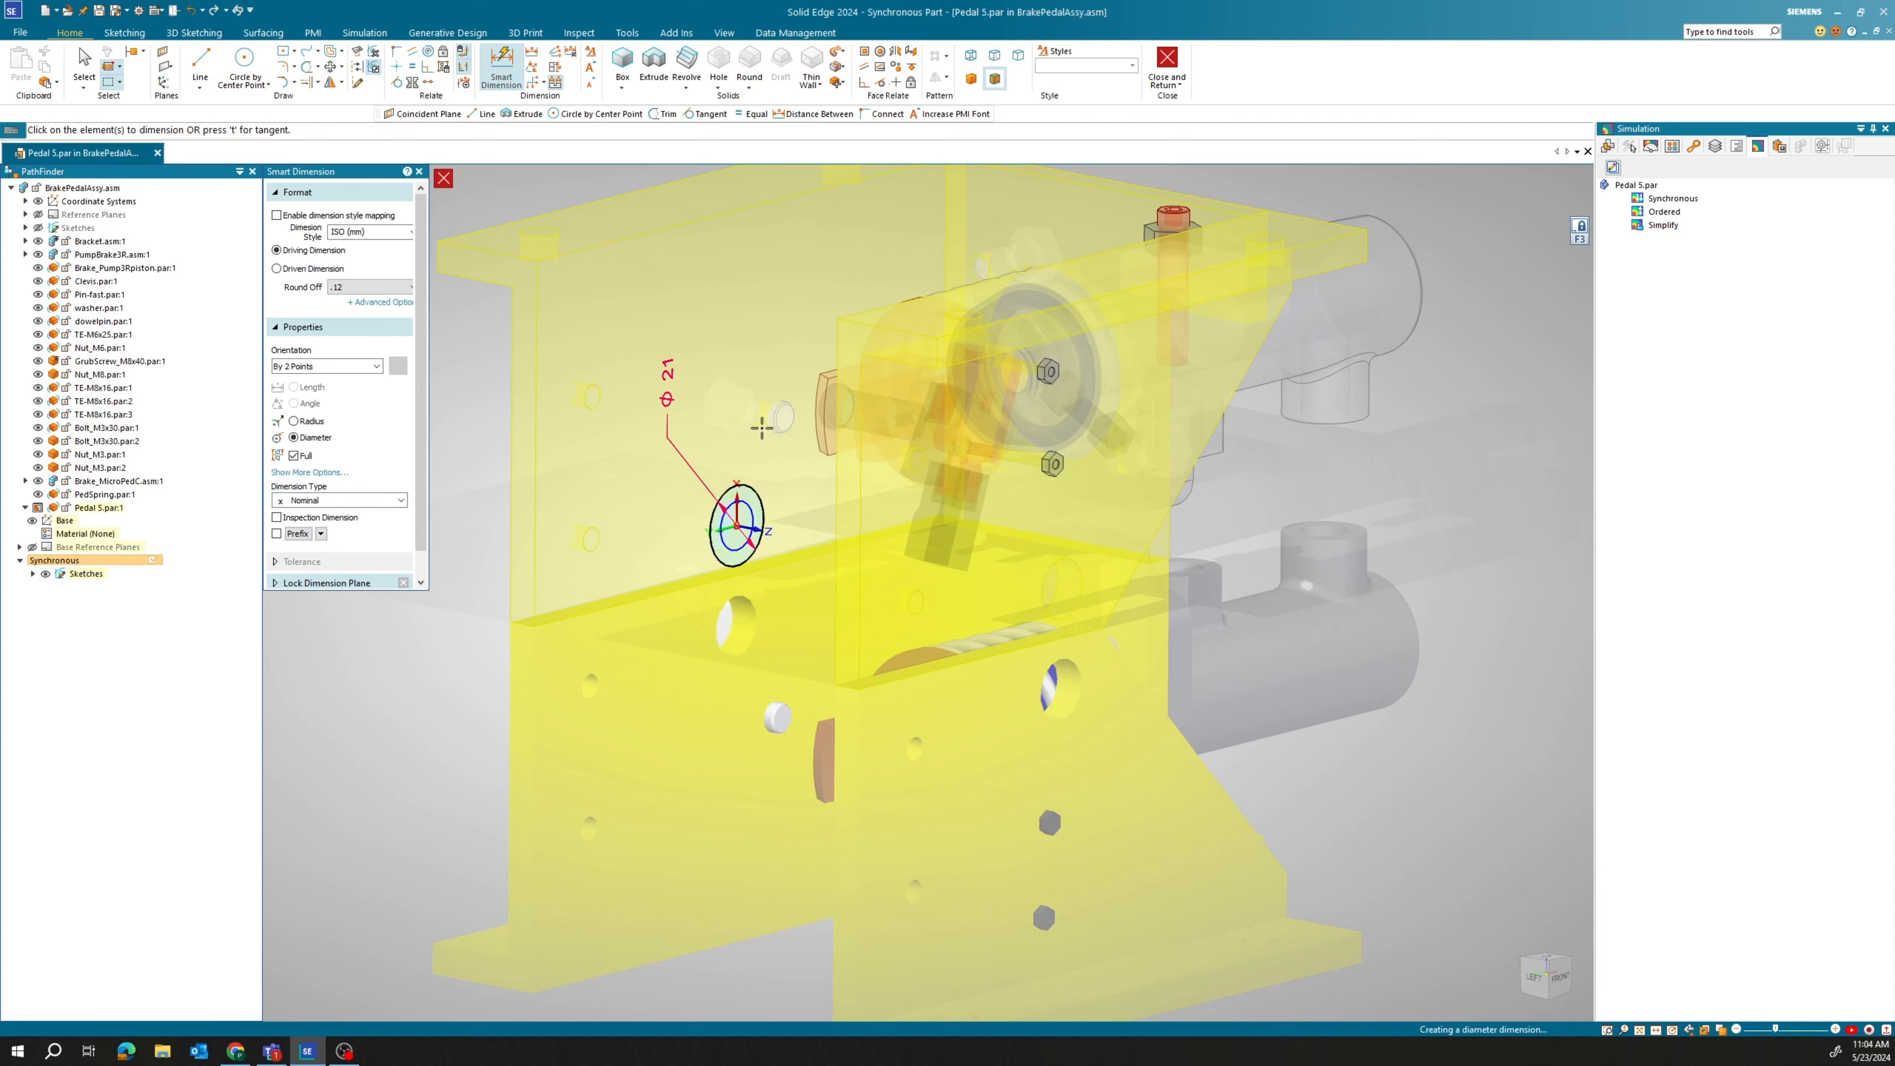
click(751, 414)
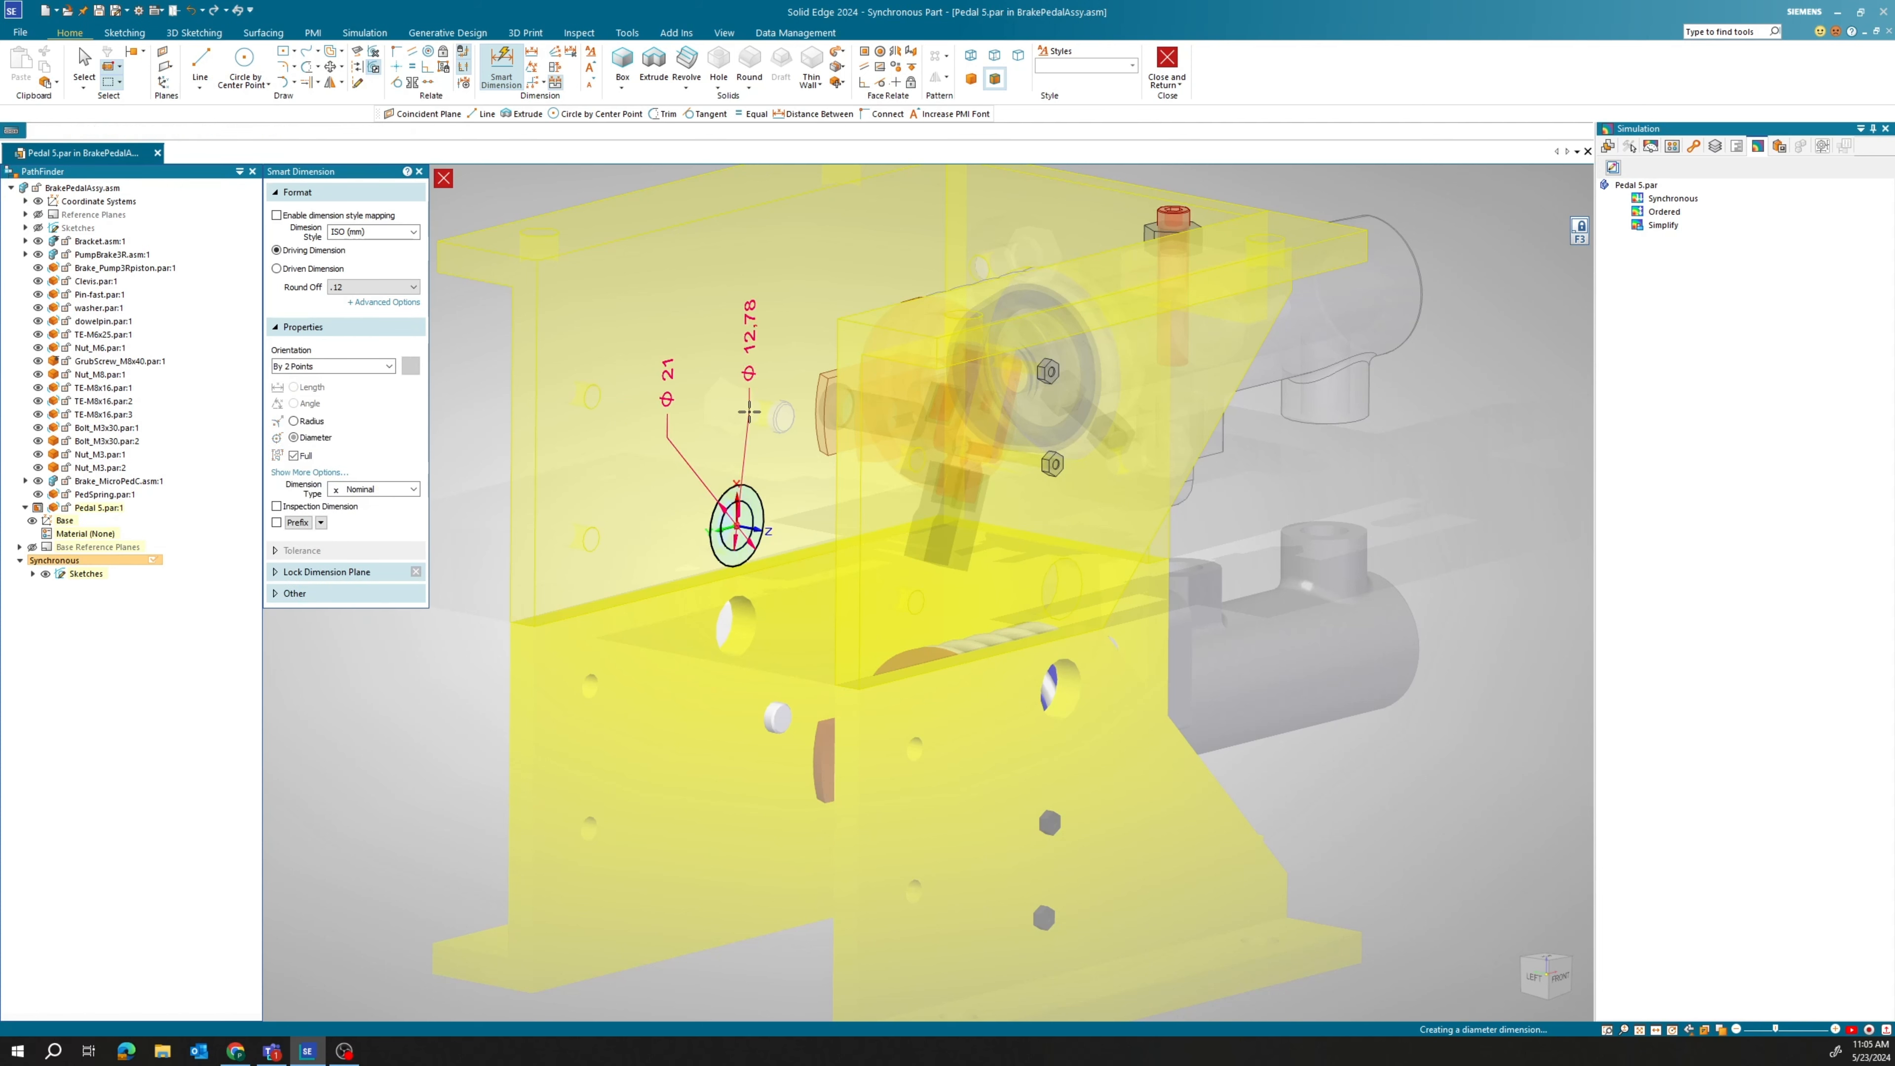
text(17)
key(Return)
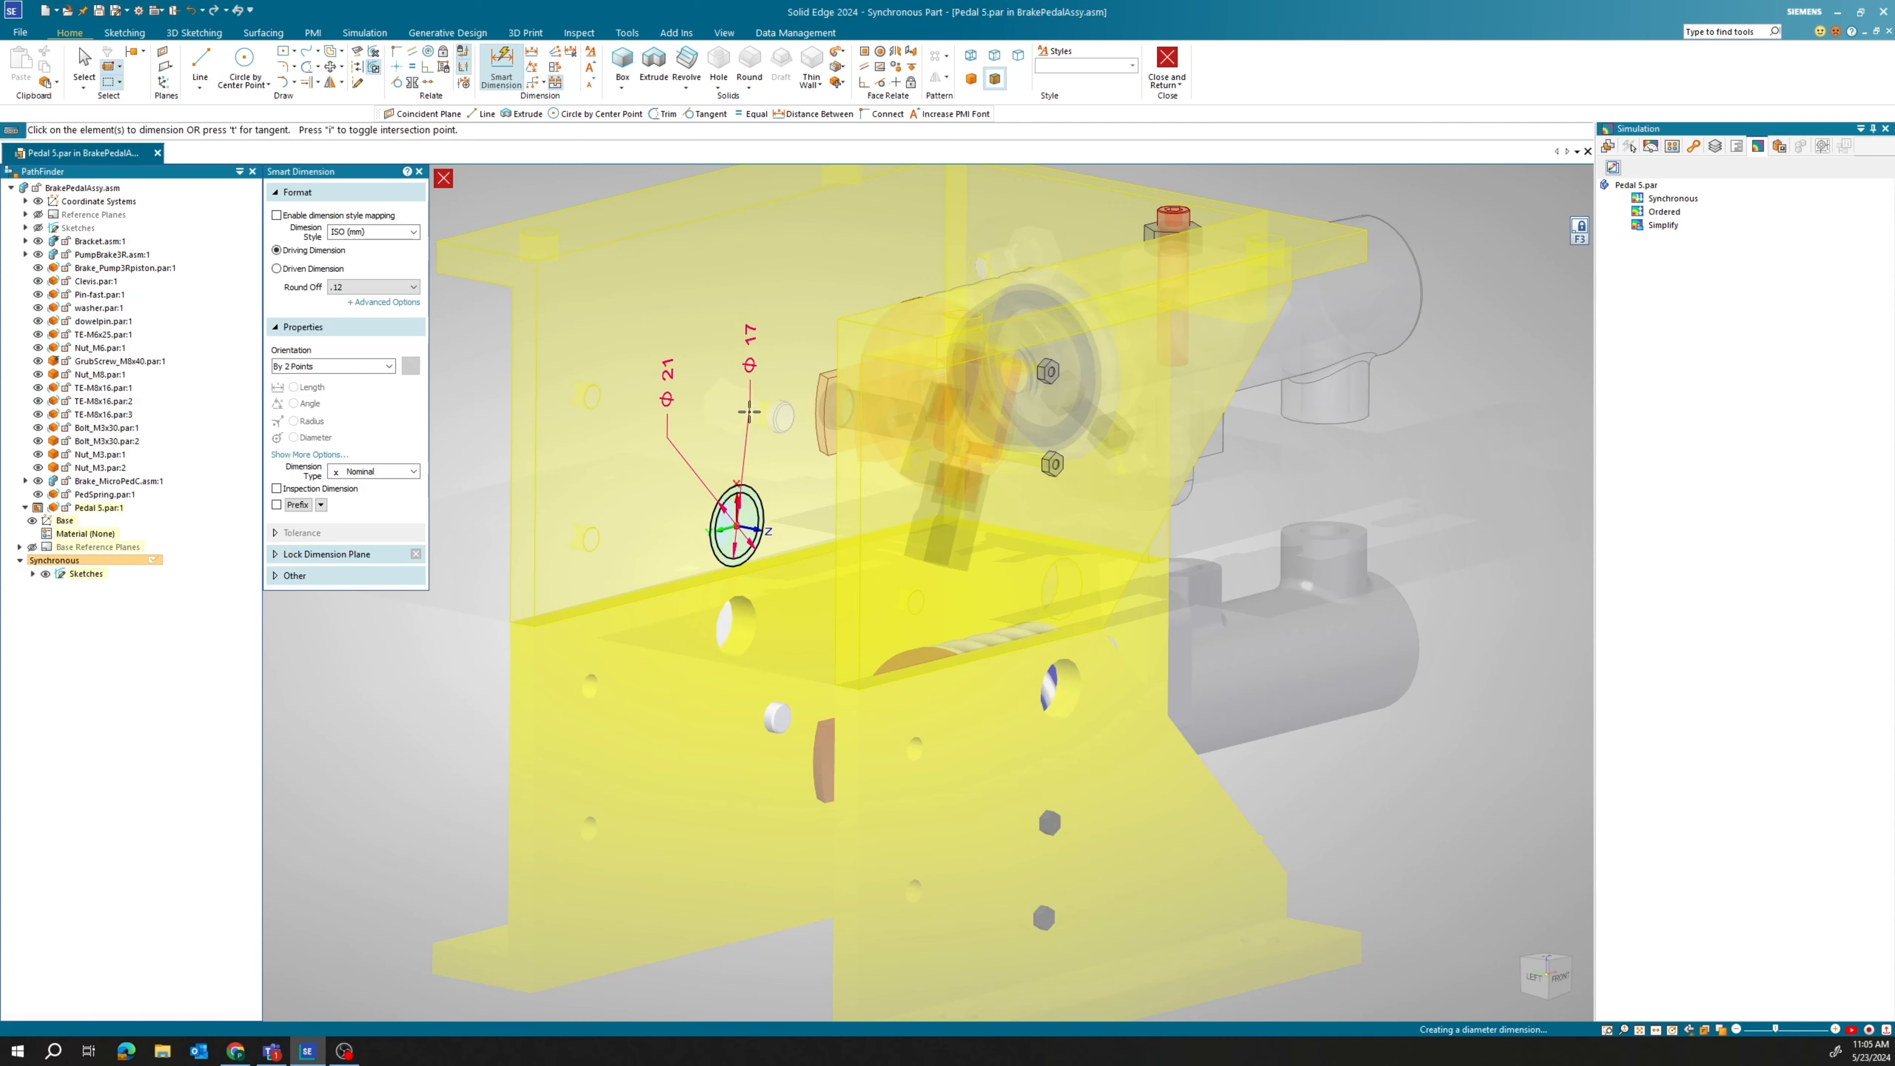
key(Escape)
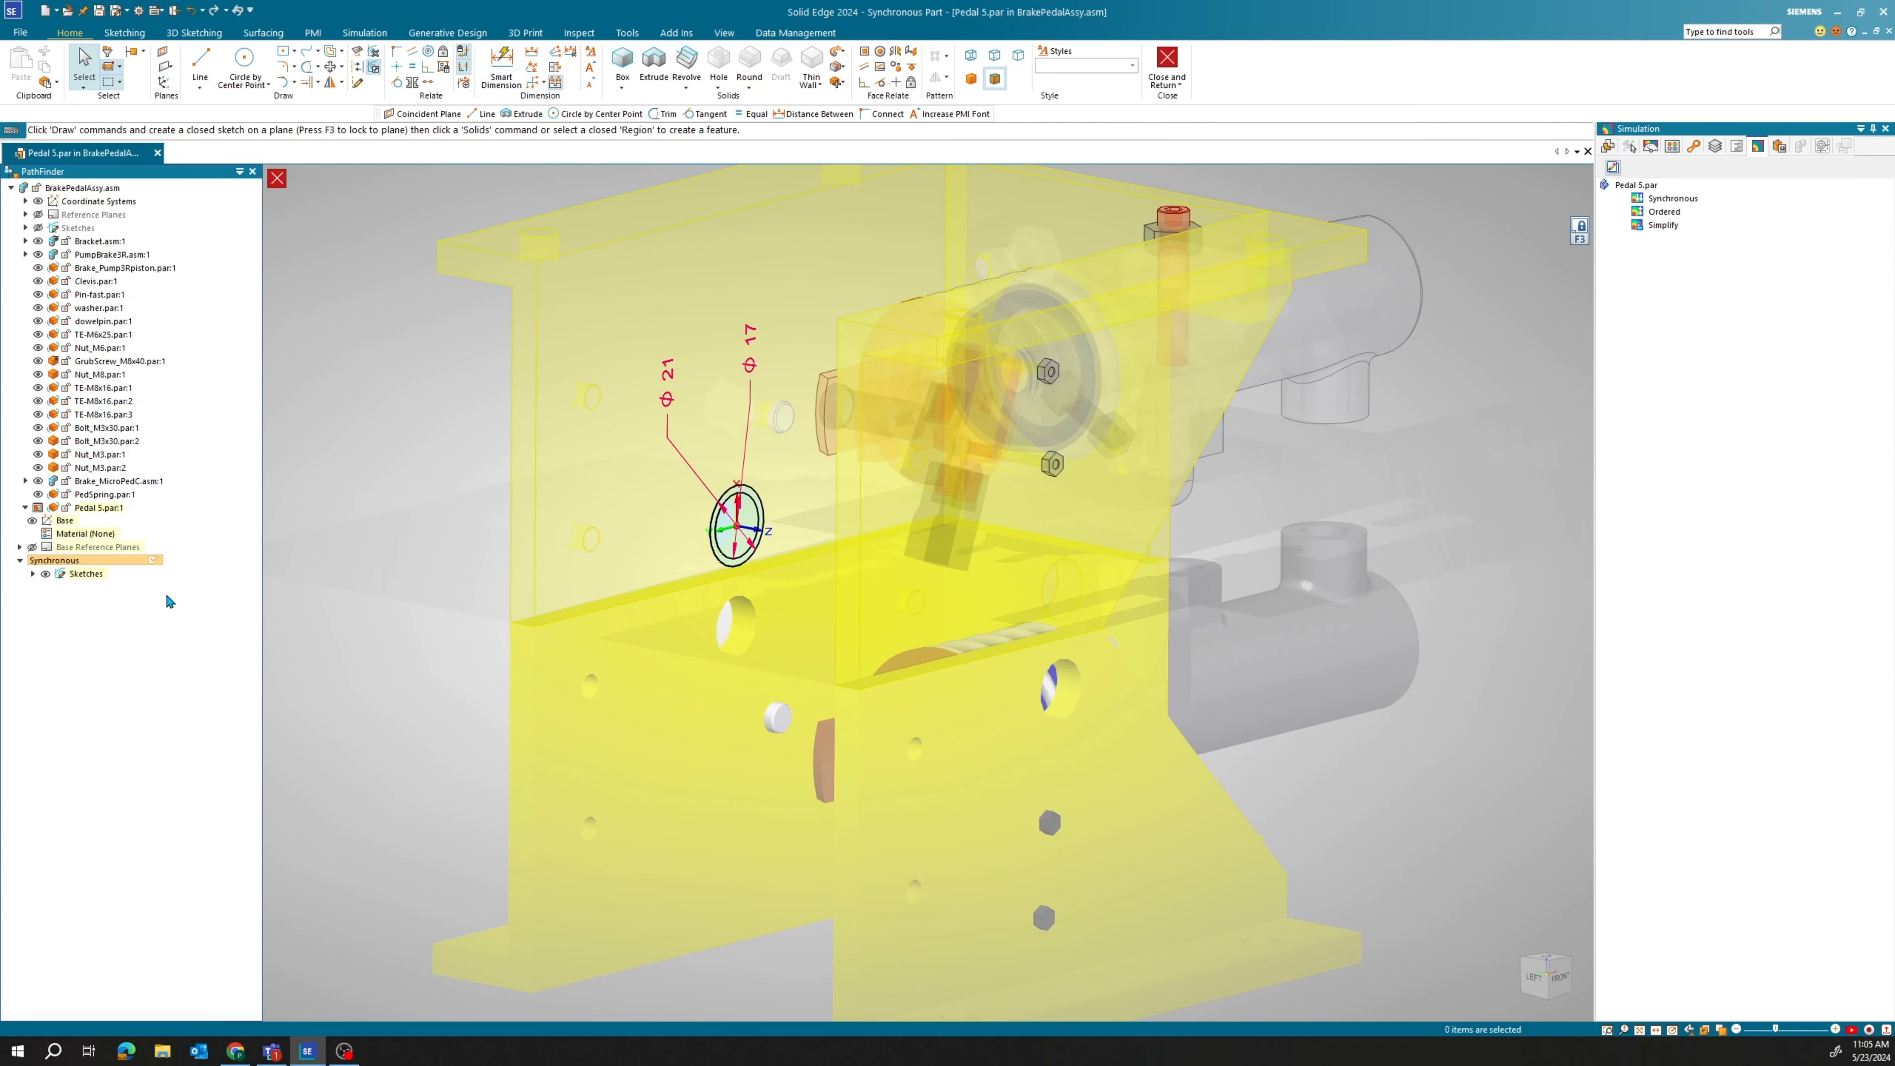
Extrude the ring region between the circles 100 mm in one direction to the opposite bracket, and hide the part's PMI dimensions.
scroll(751, 539, up, 8)
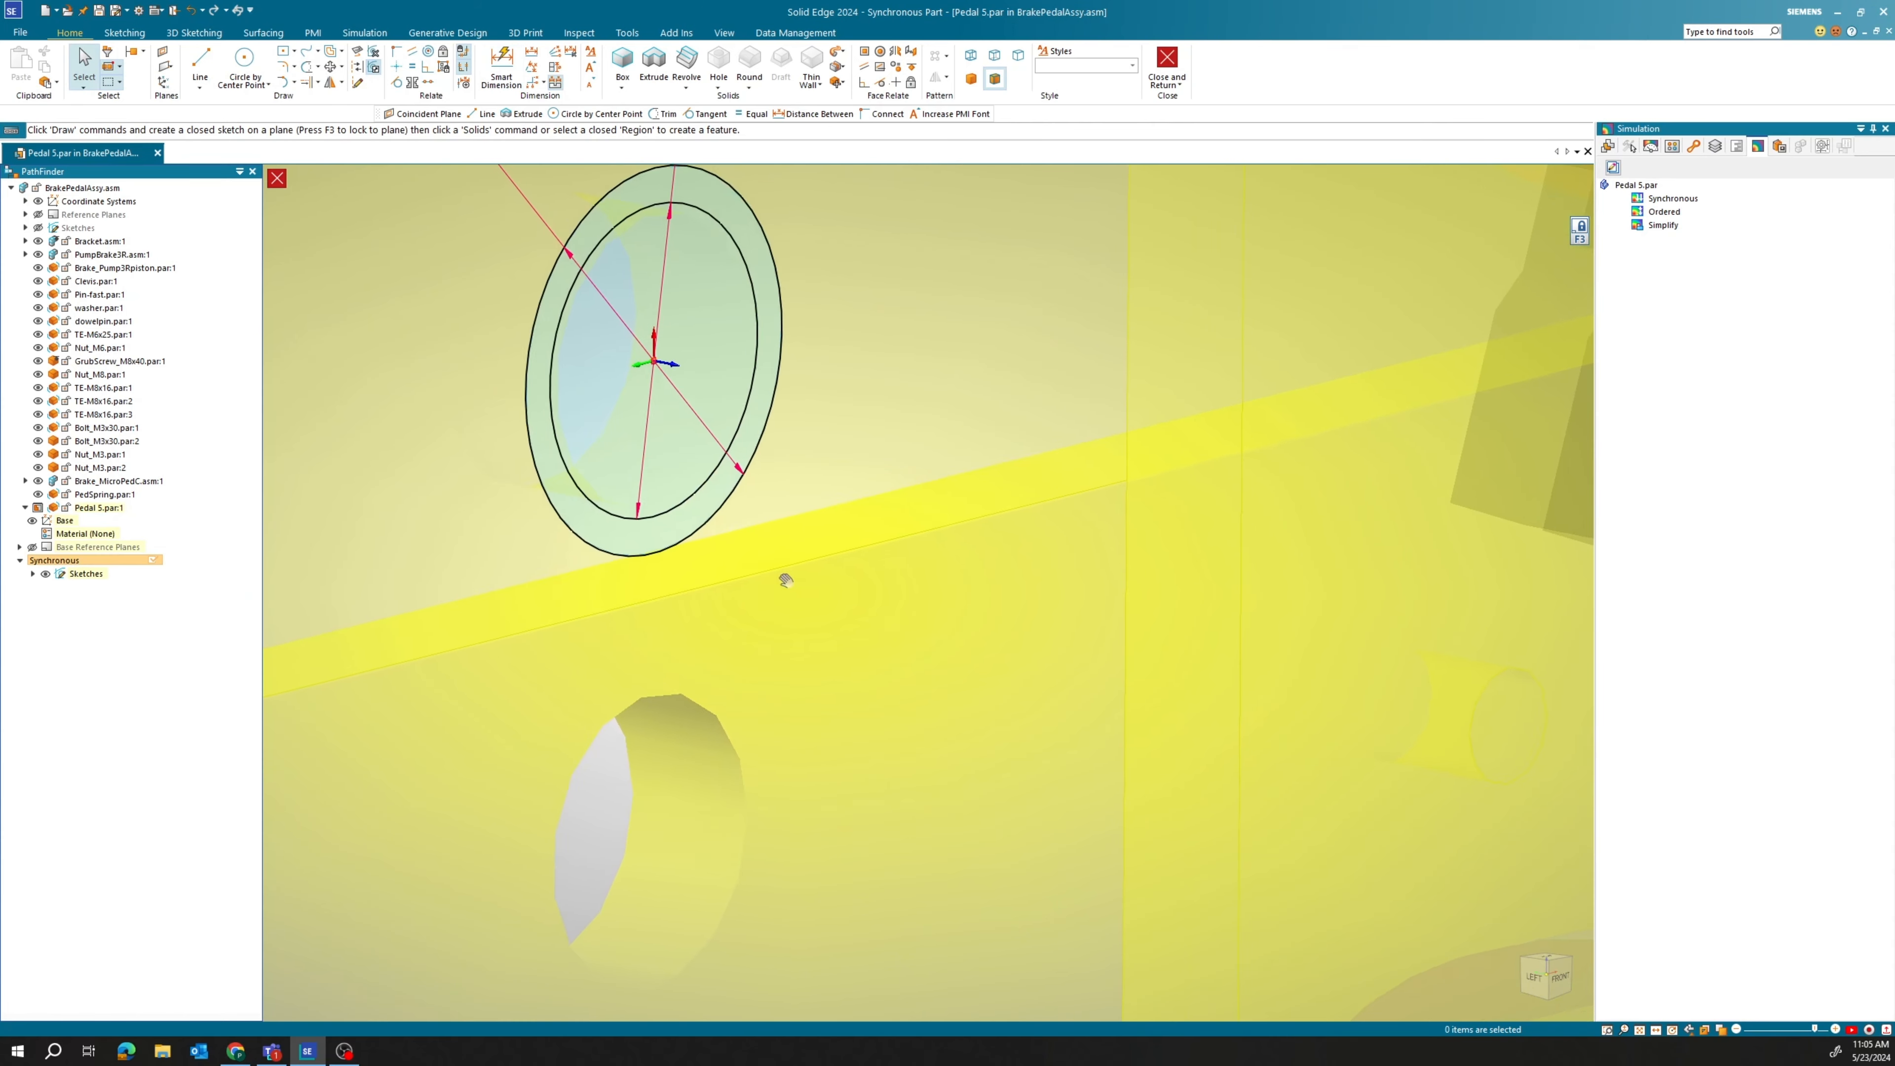
click(672, 534)
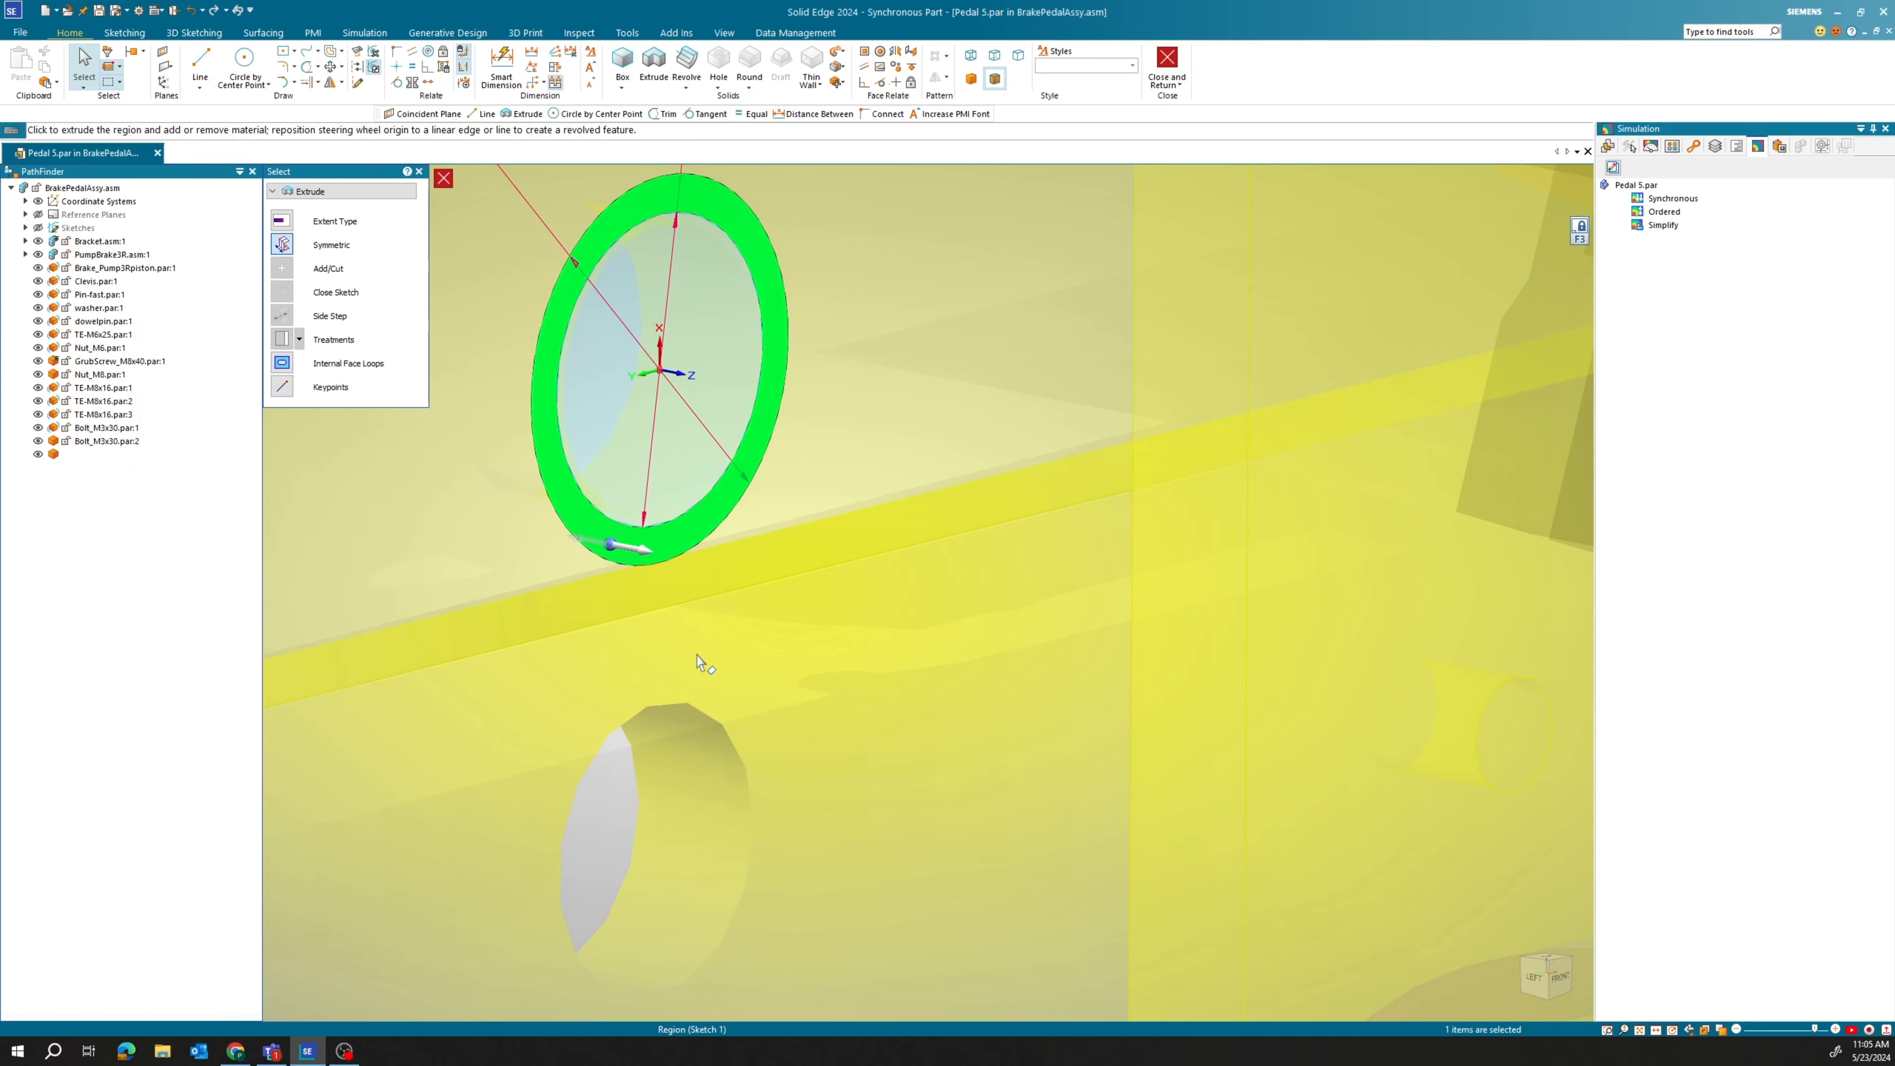
scroll(698, 661, down, 8)
shift+middle_drag(698, 660, 596, 543)
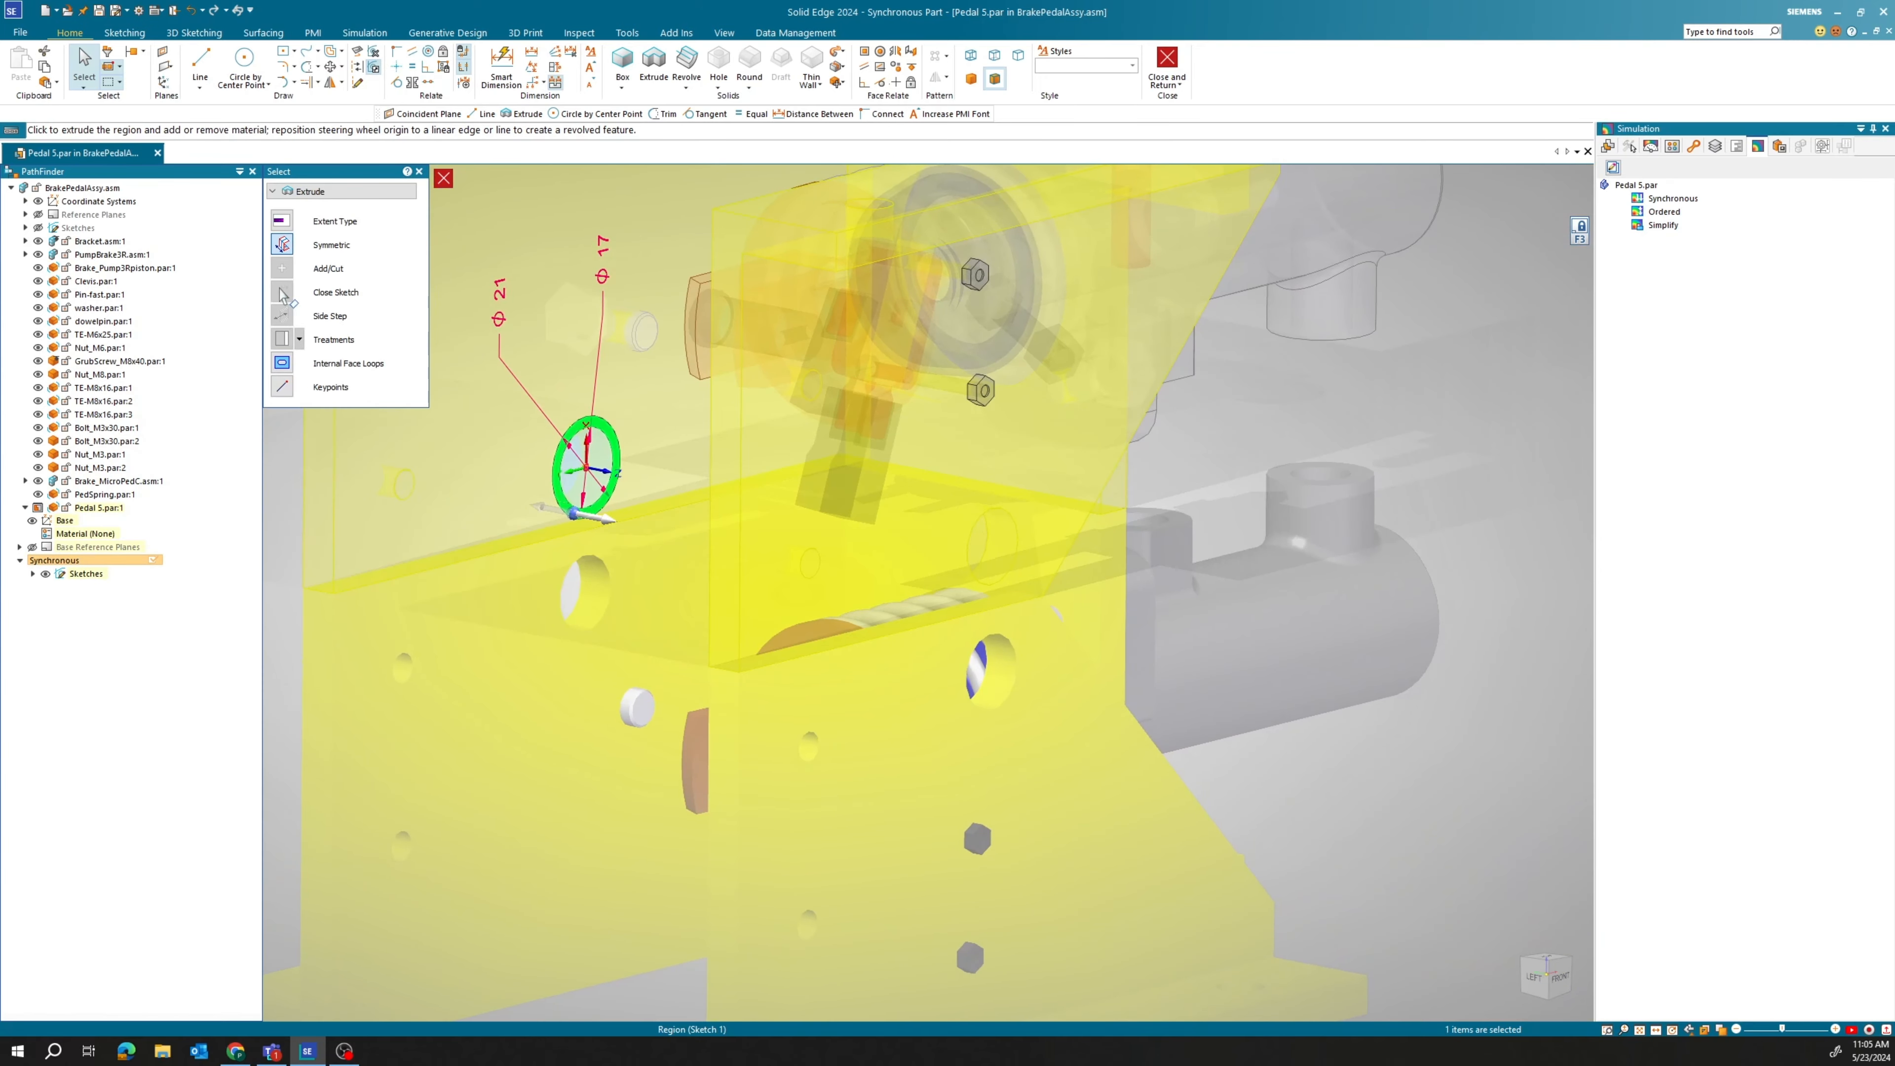
middle_drag(481, 617, 567, 539)
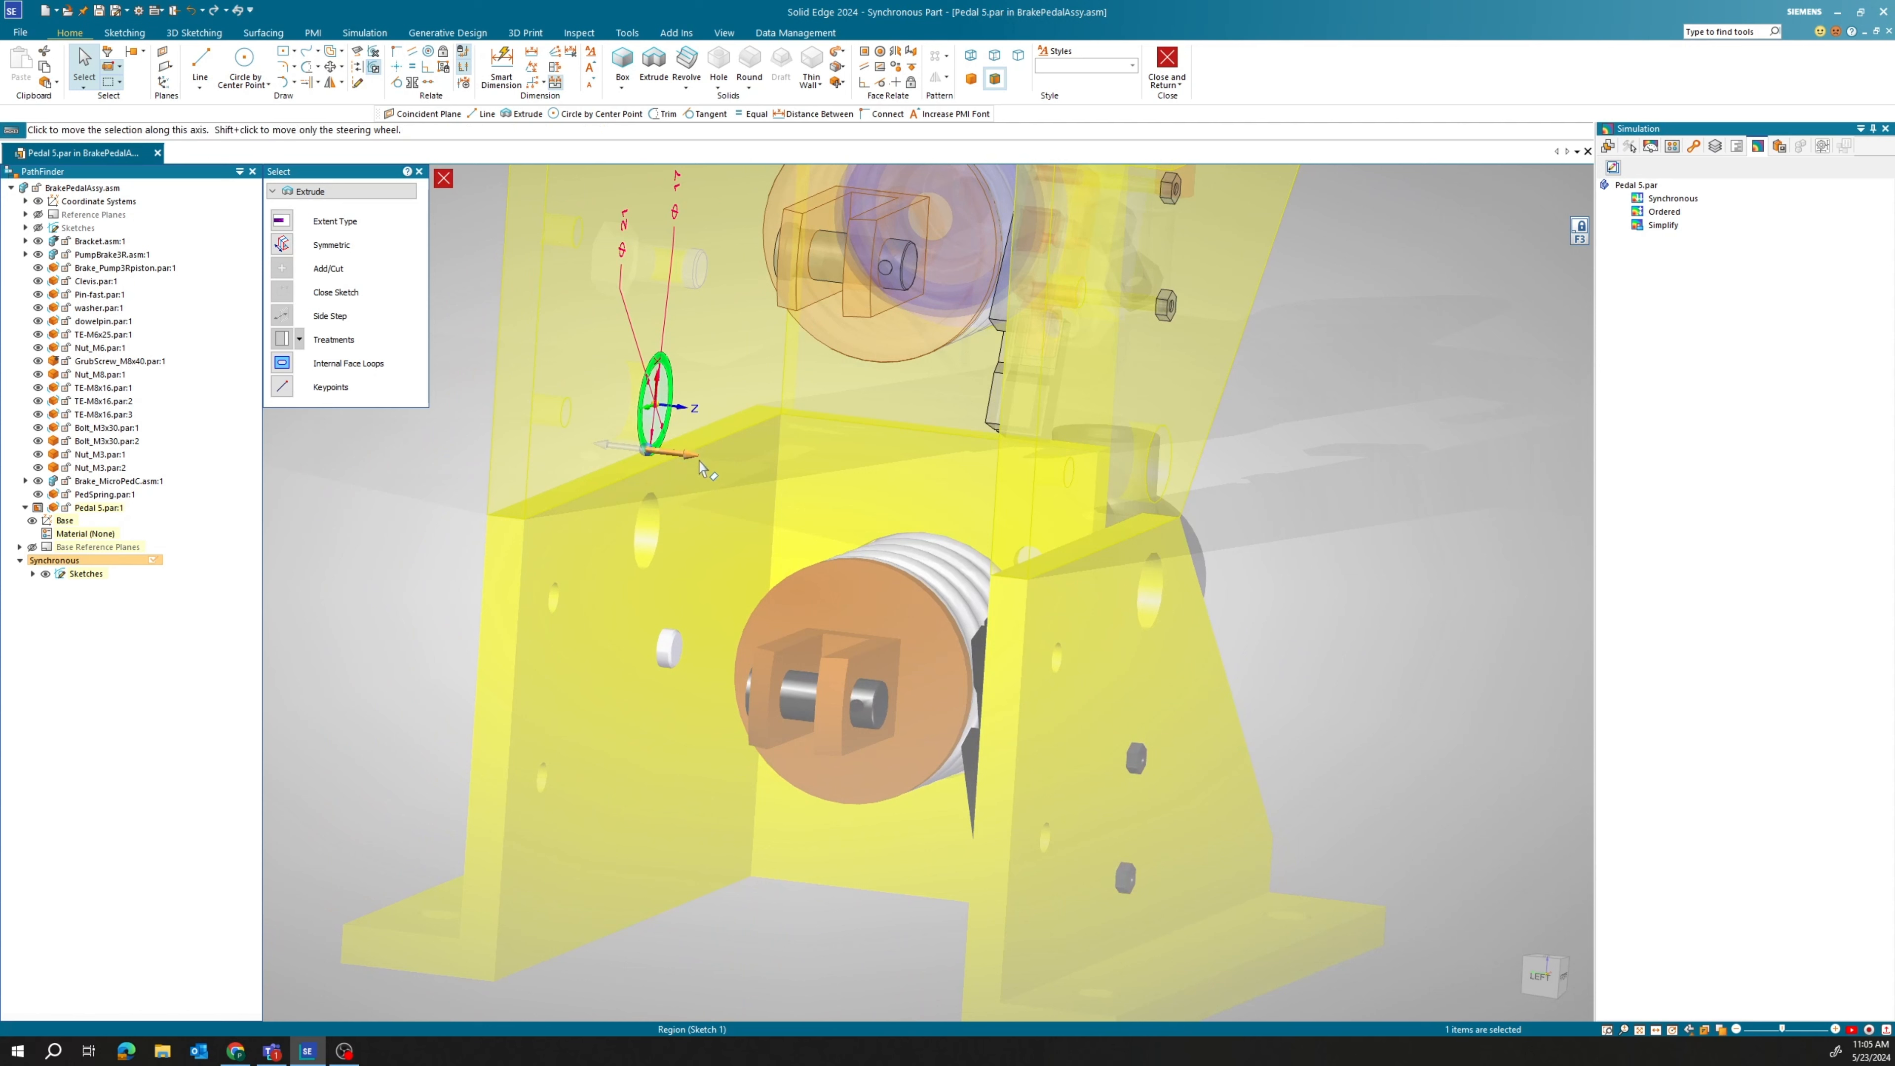
click(695, 466)
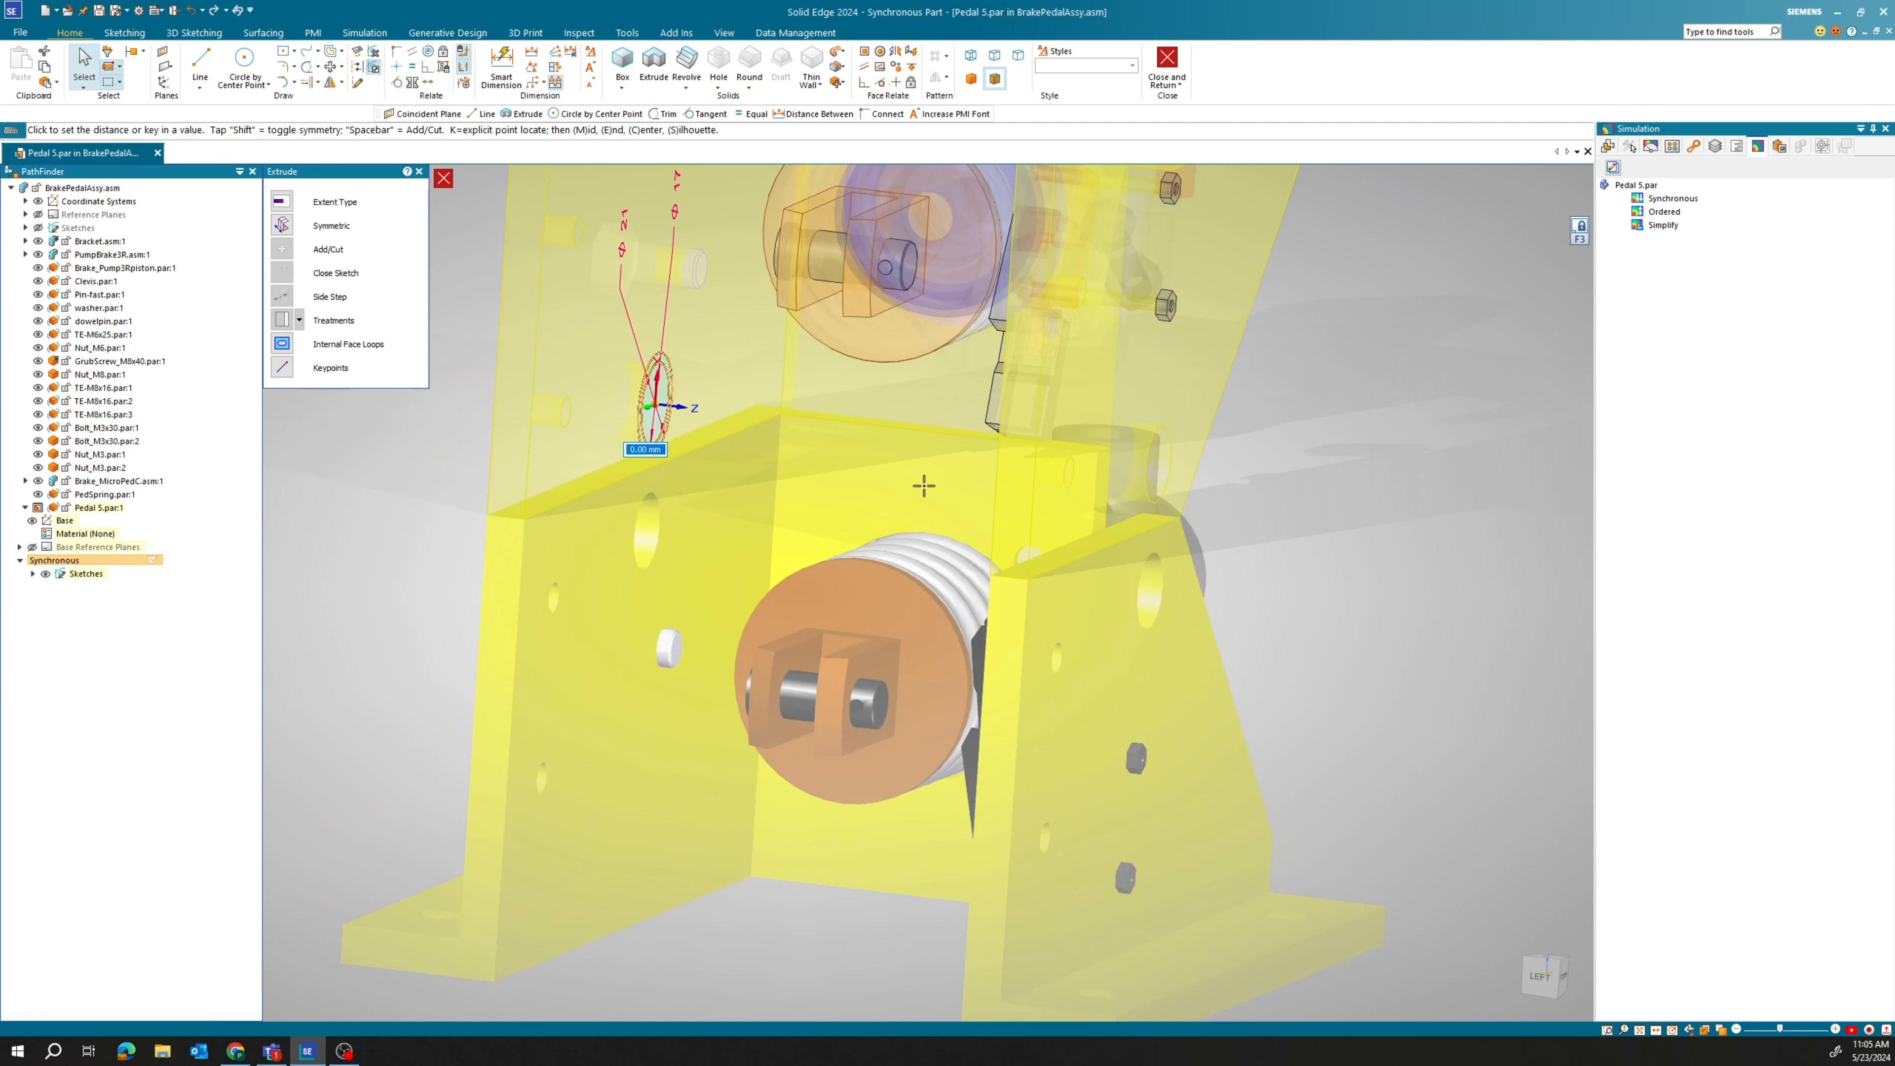
click(993, 574)
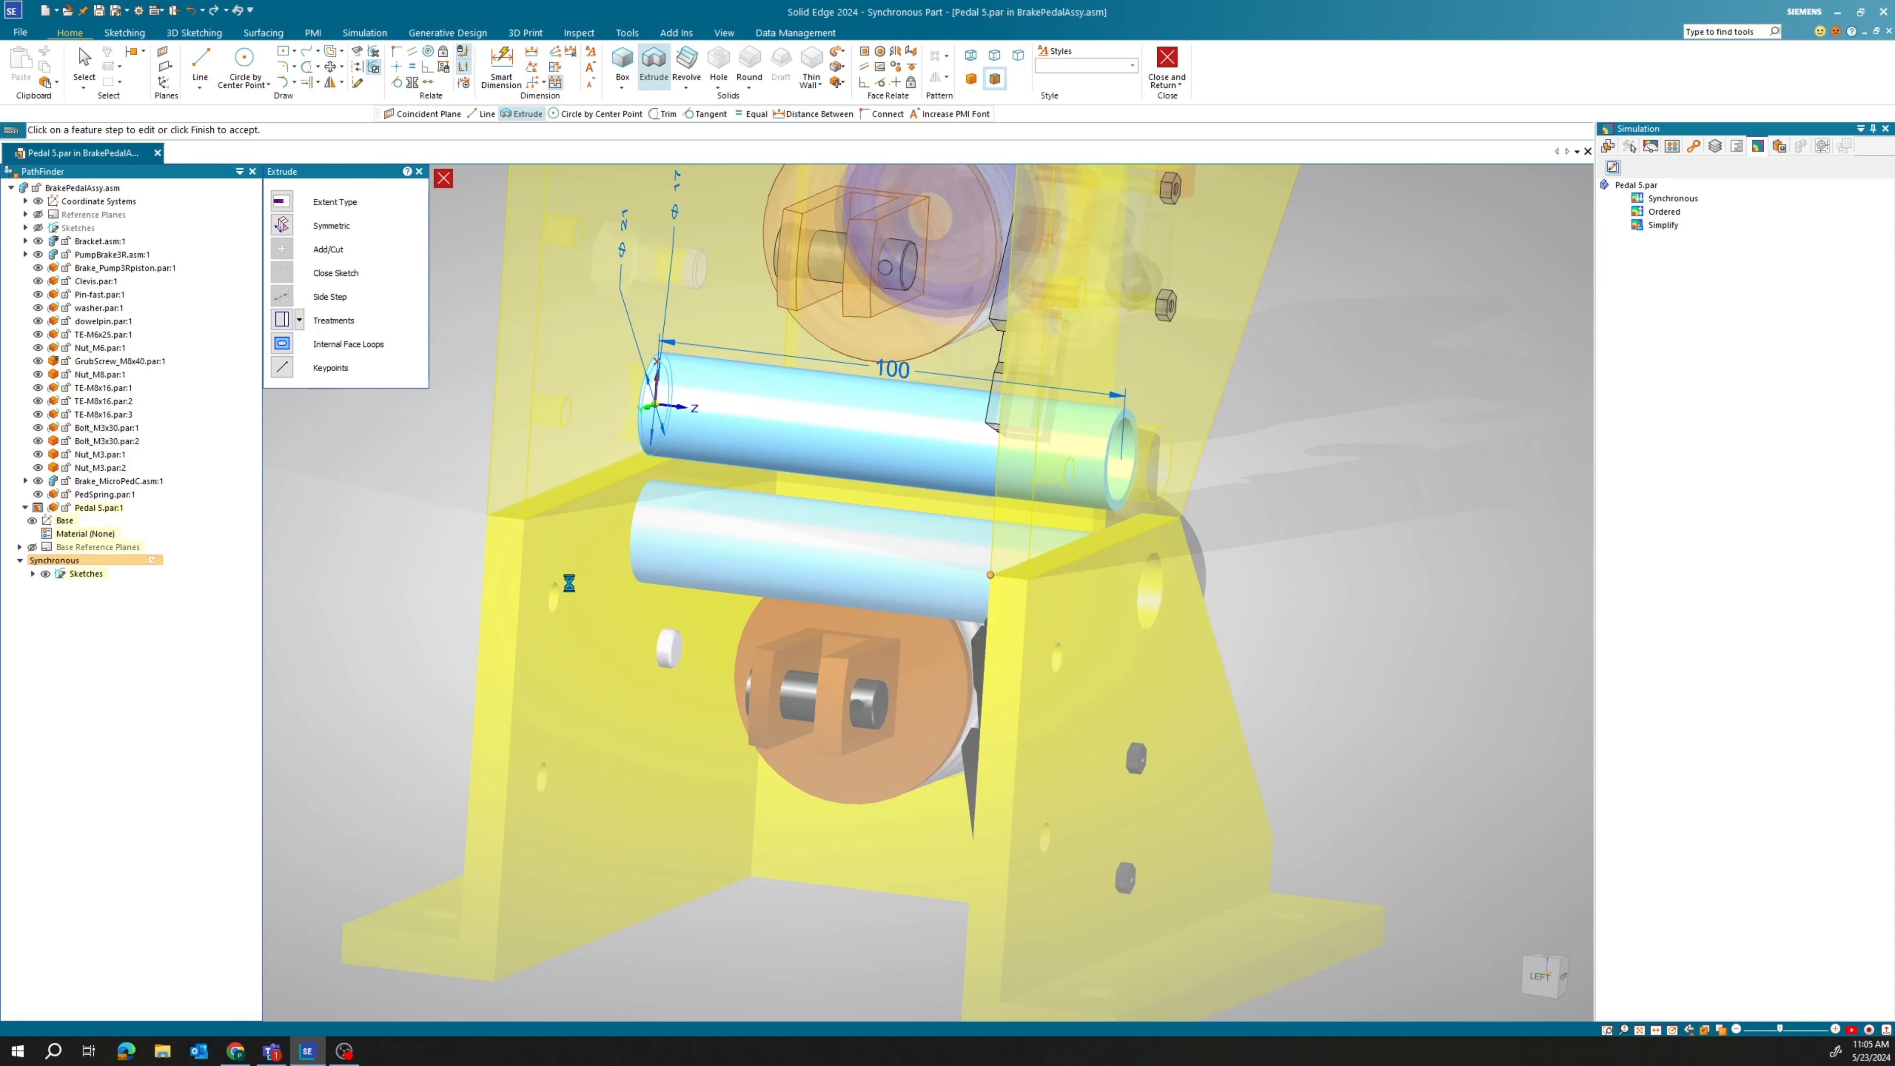
middle_drag(570, 590, 504, 597)
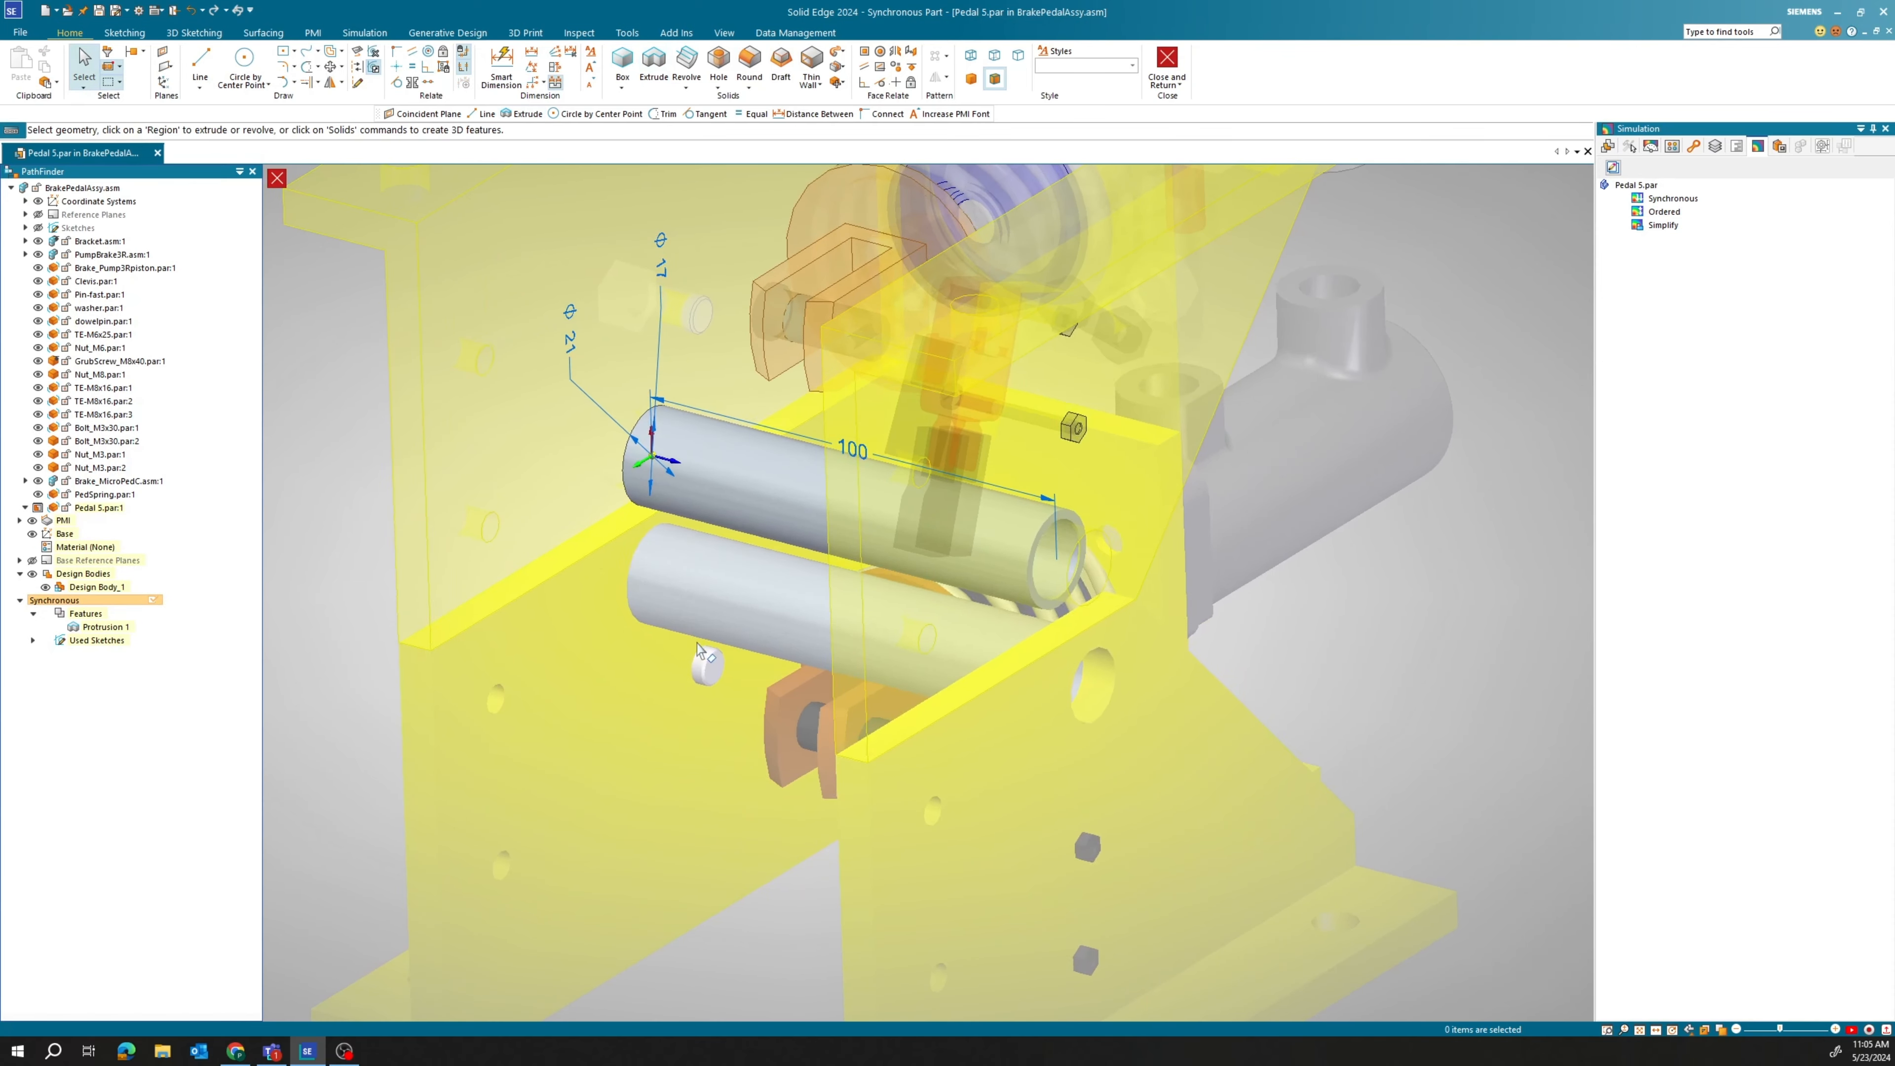
click(32, 520)
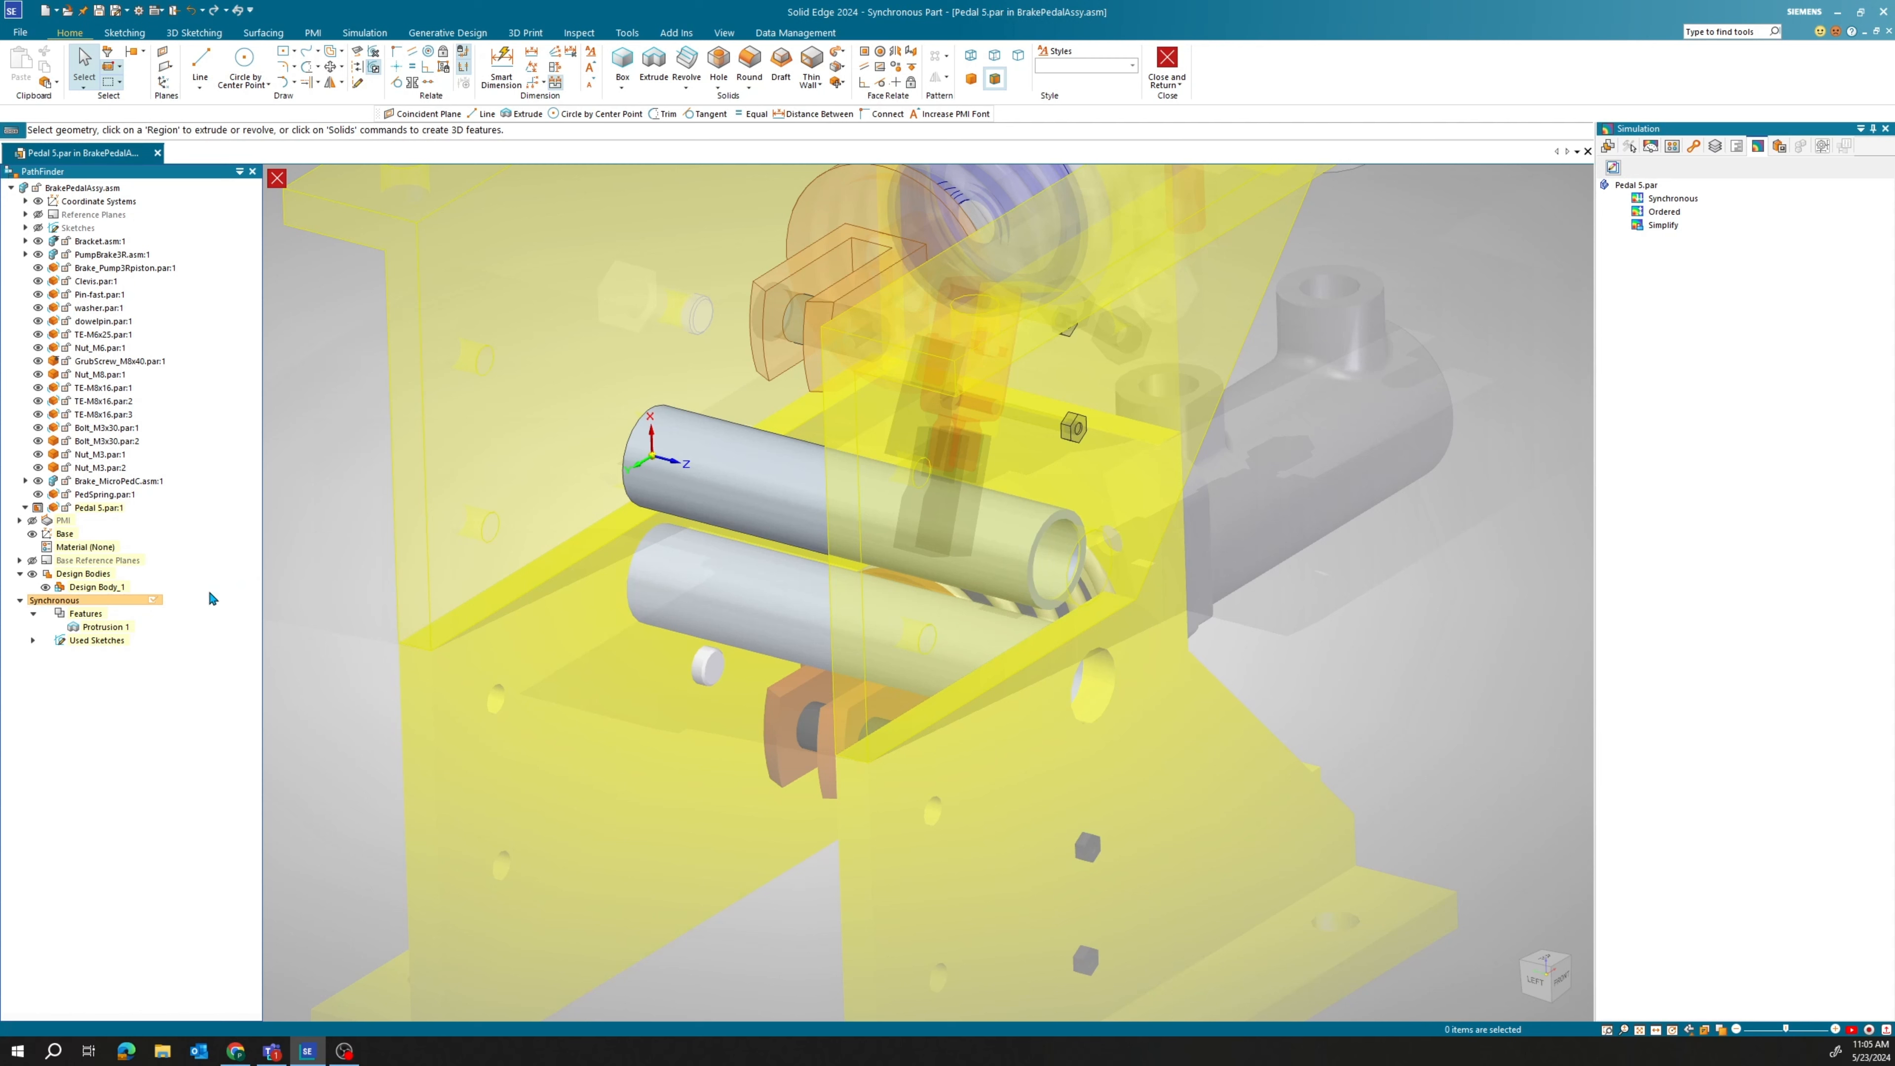
Assign Steel as the material of the pedal part.
click(90, 547)
right_click(95, 551)
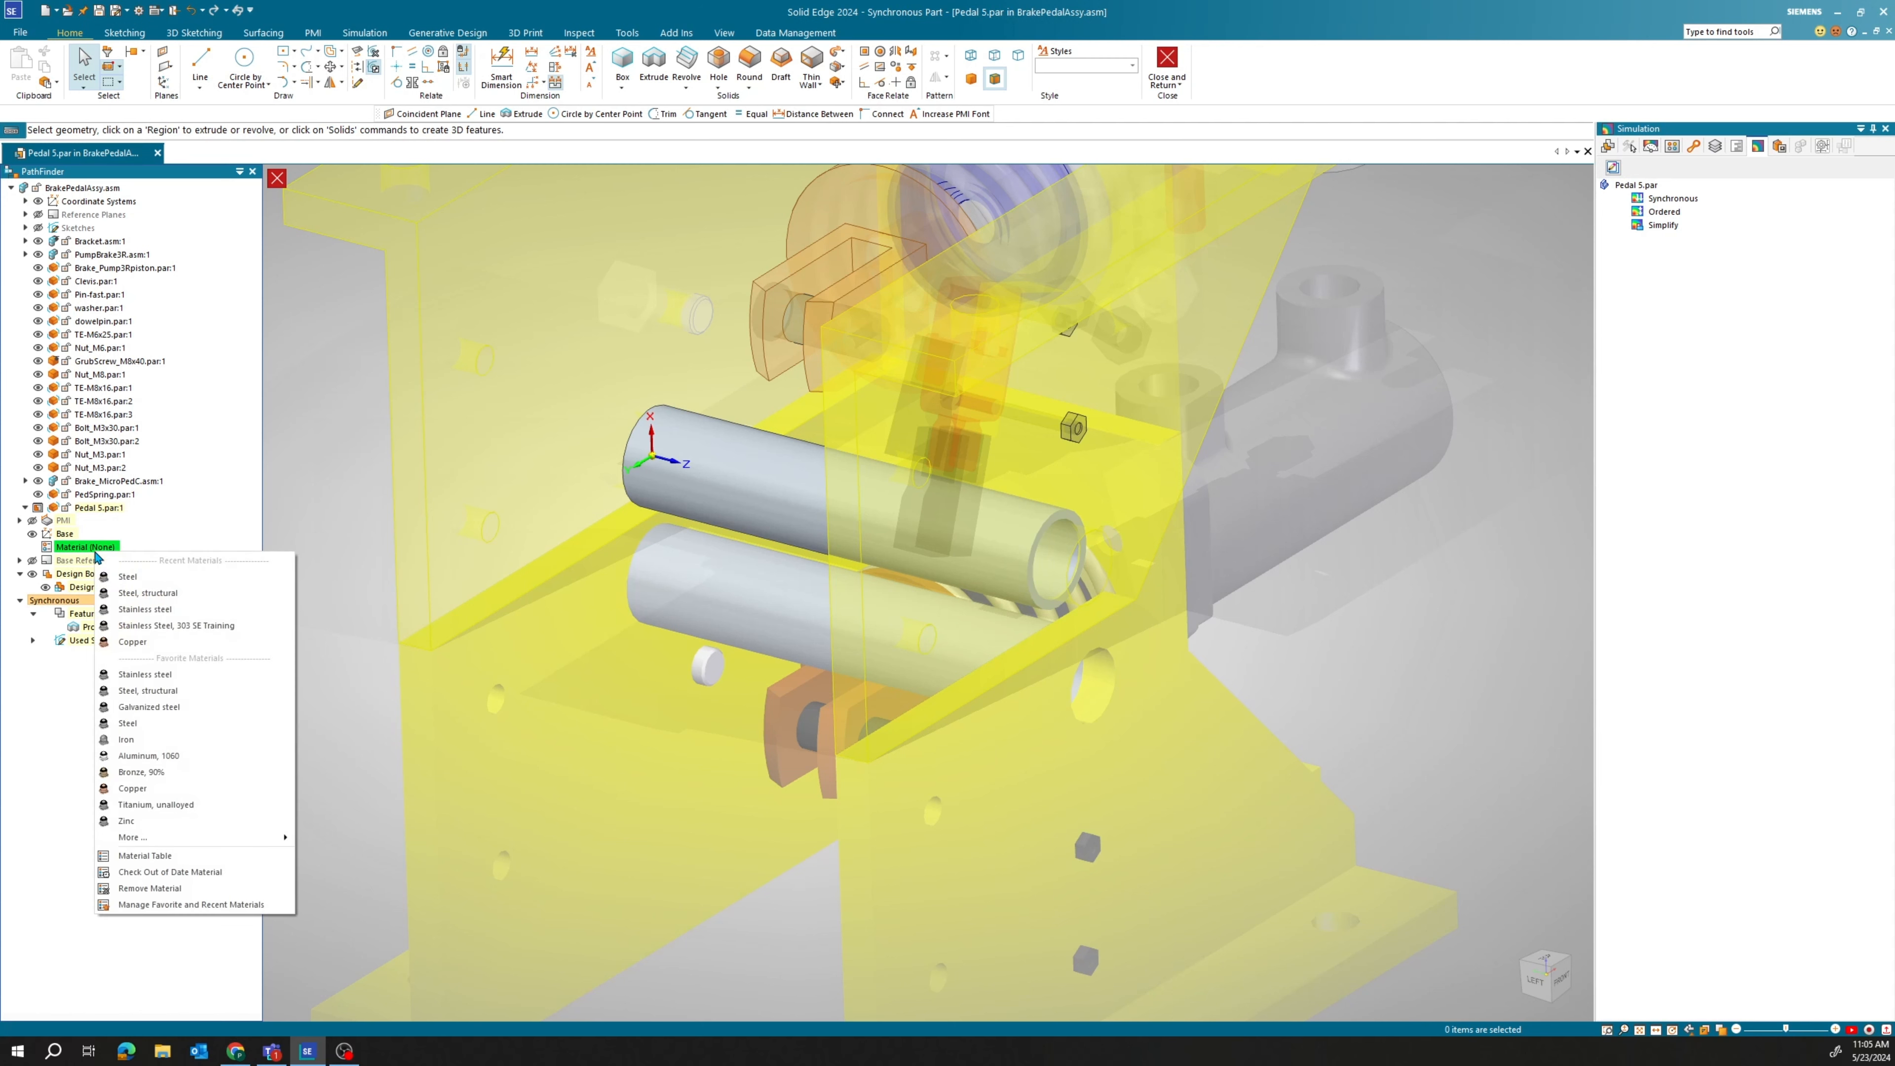
click(129, 576)
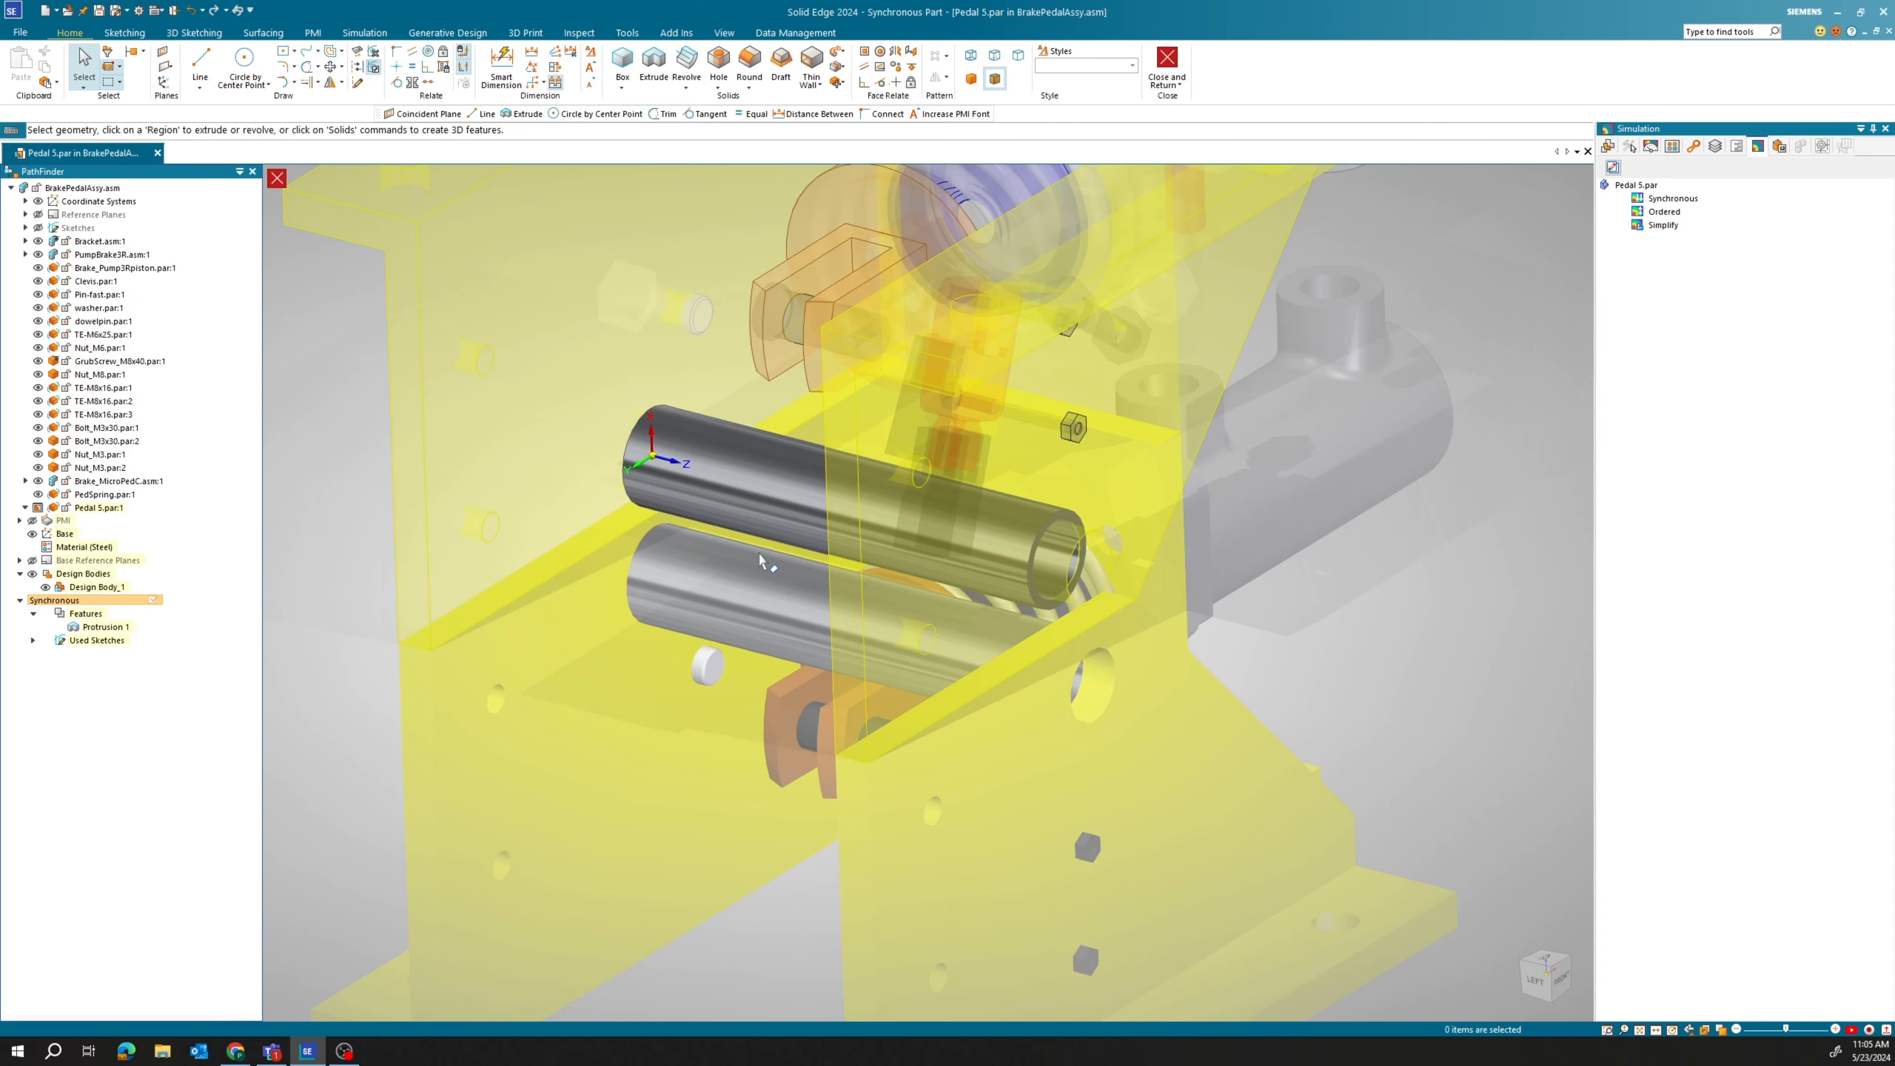
Create a coincident reference plane on the base plane at the origin end of the tube.
scroll(760, 560, down, 2)
scroll(676, 600, down, 3)
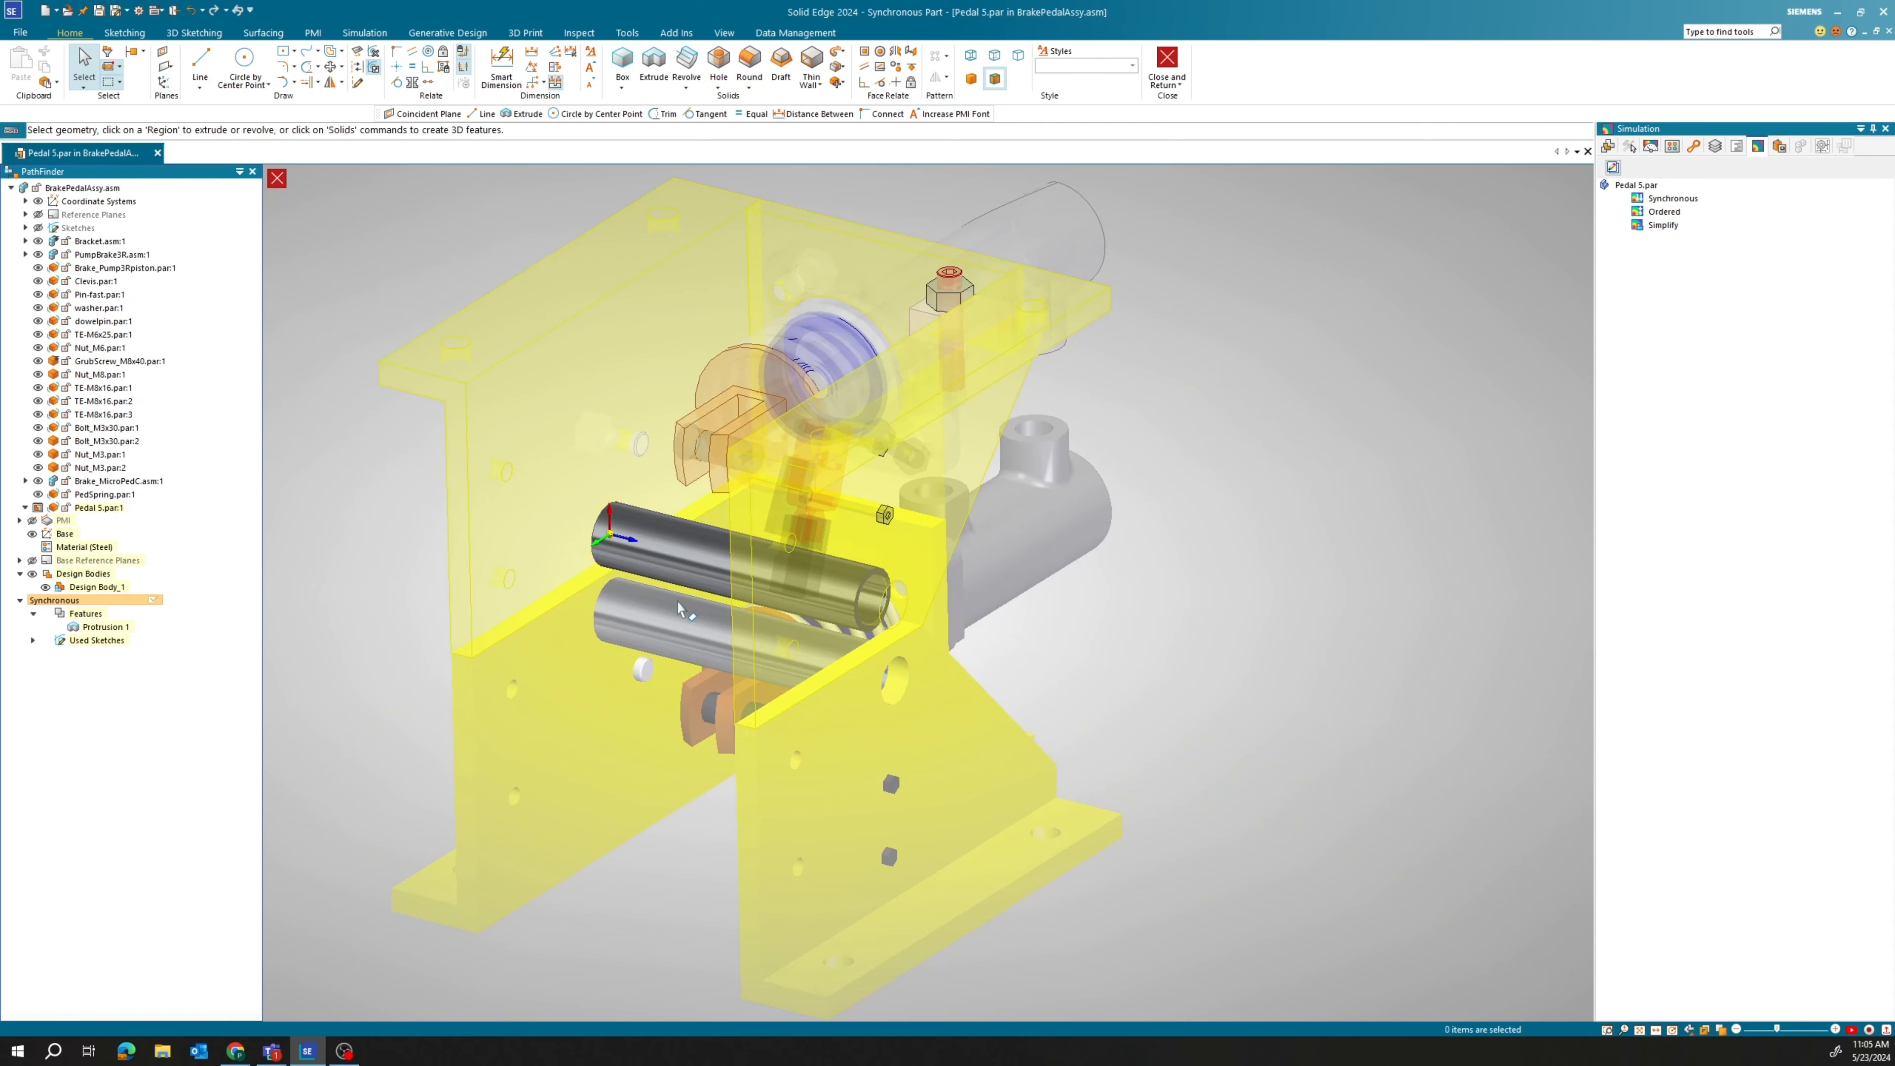
scroll(697, 444, up, 5)
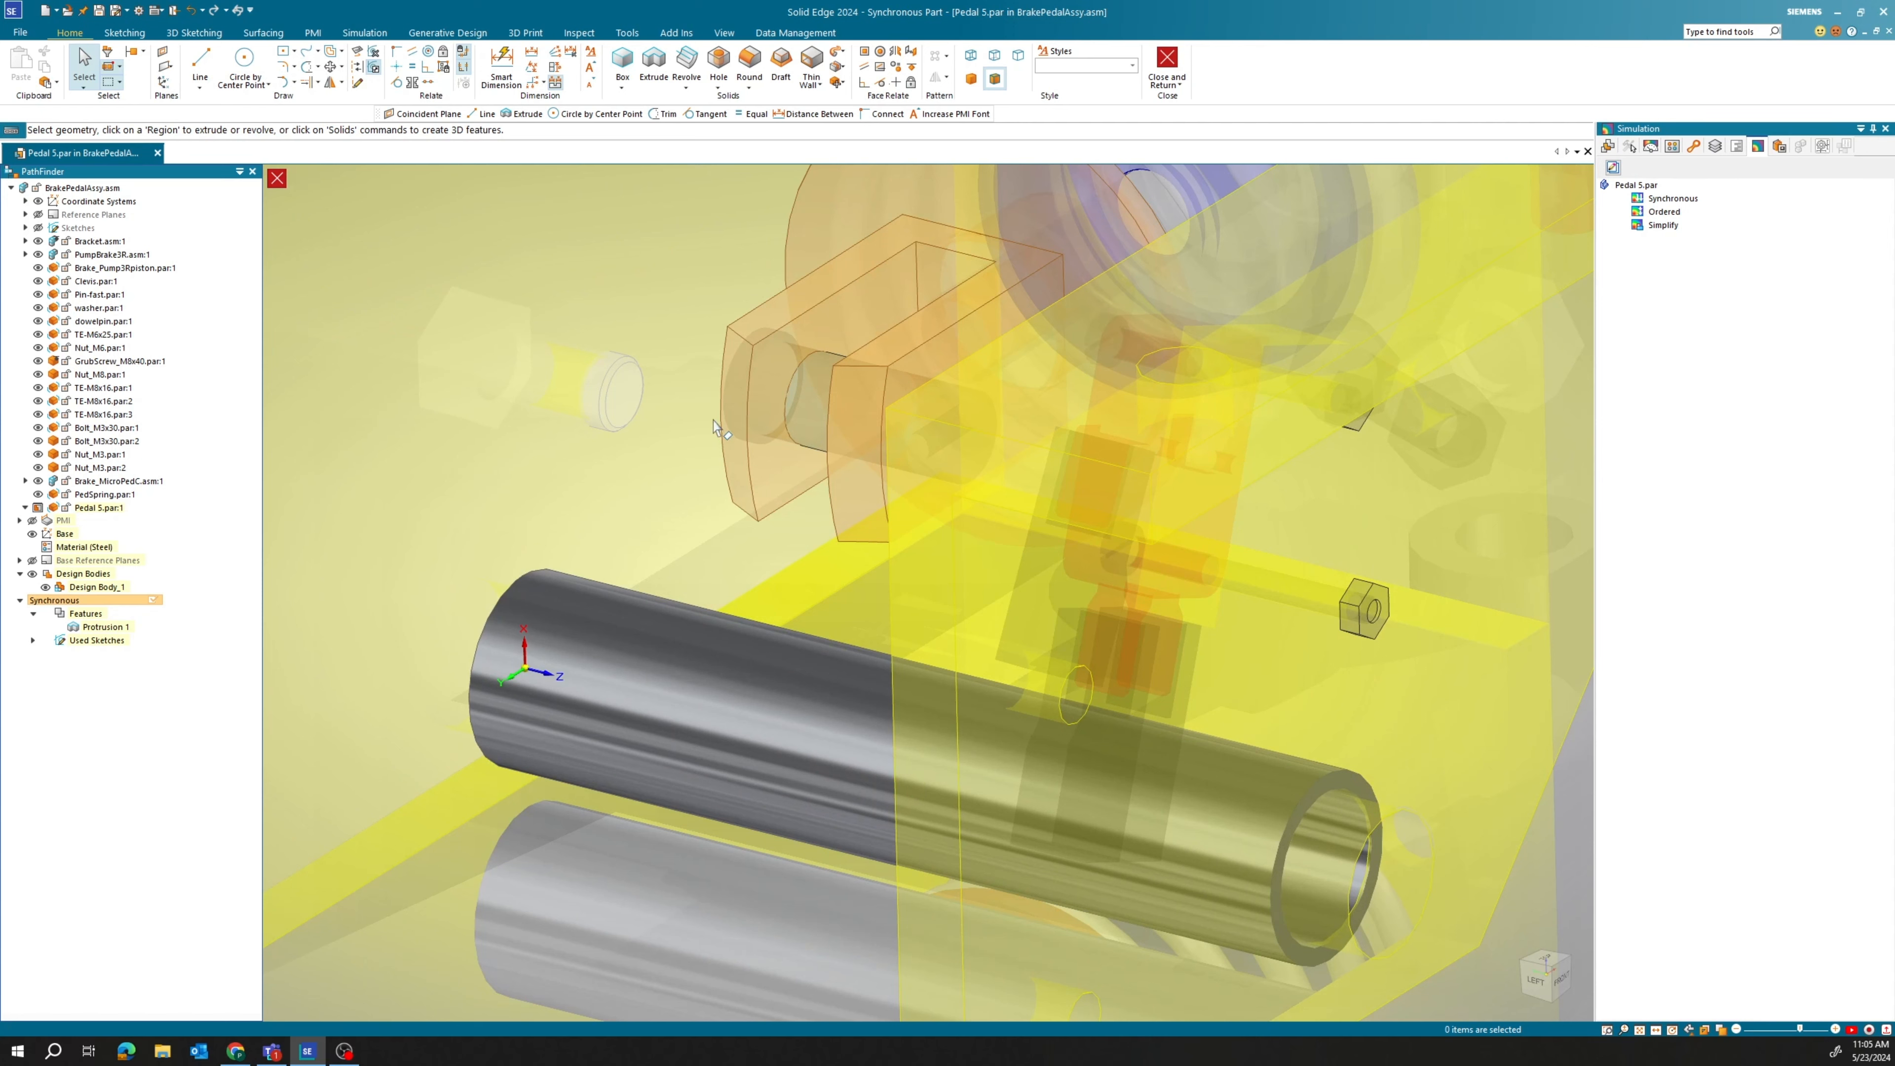
scroll(593, 365, down, 4)
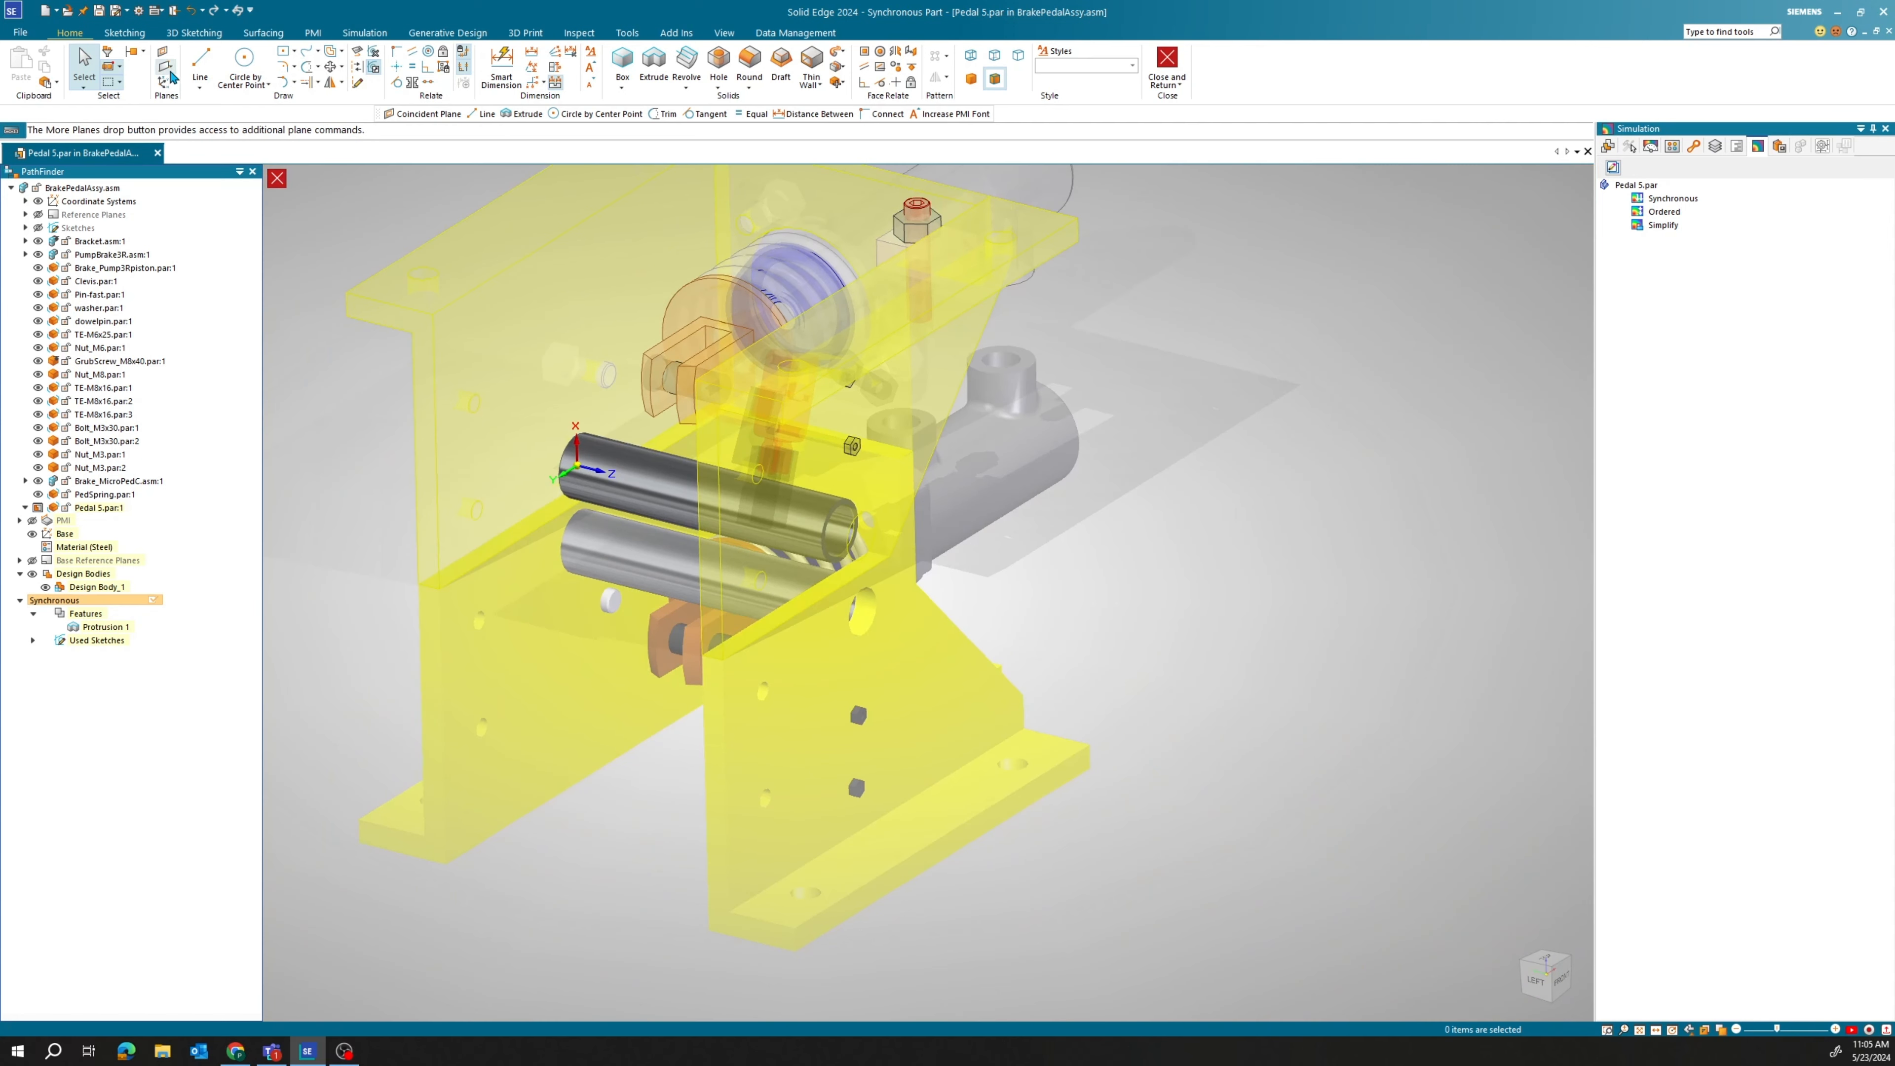
click(170, 71)
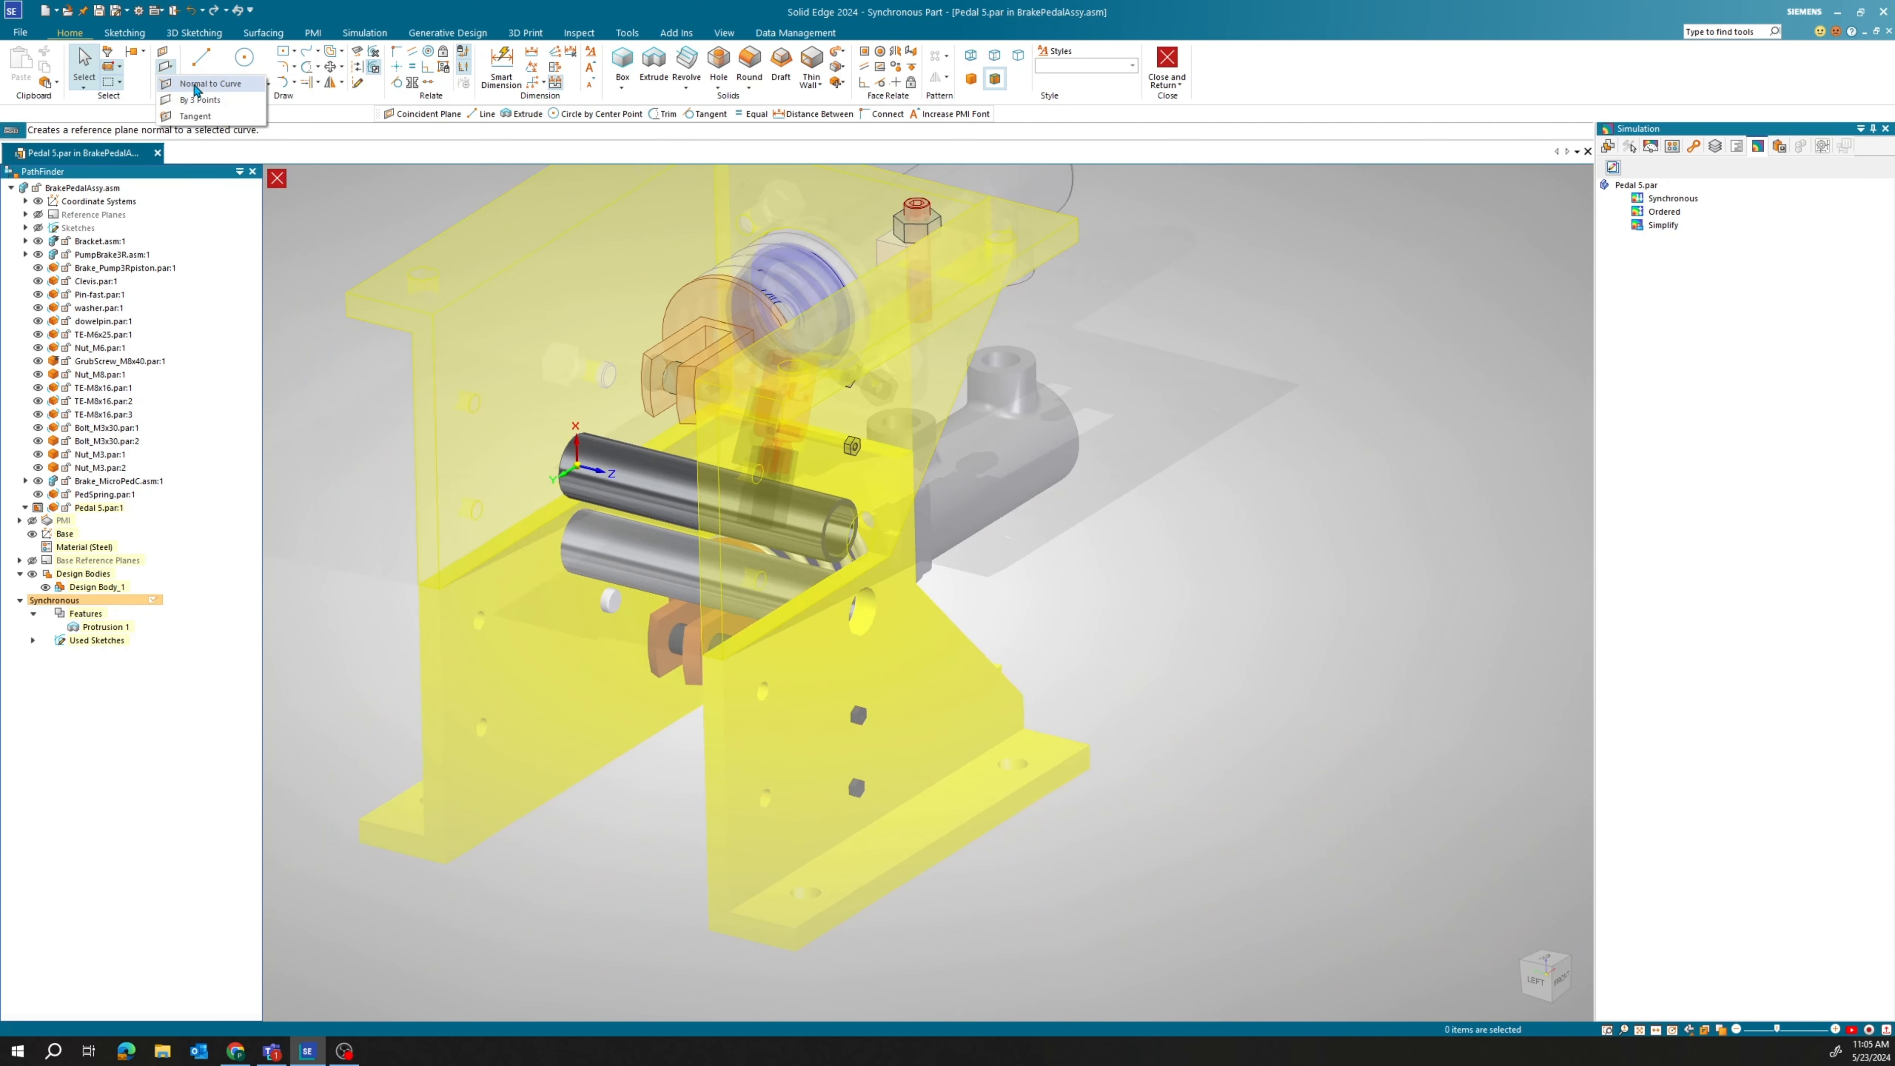
click(205, 83)
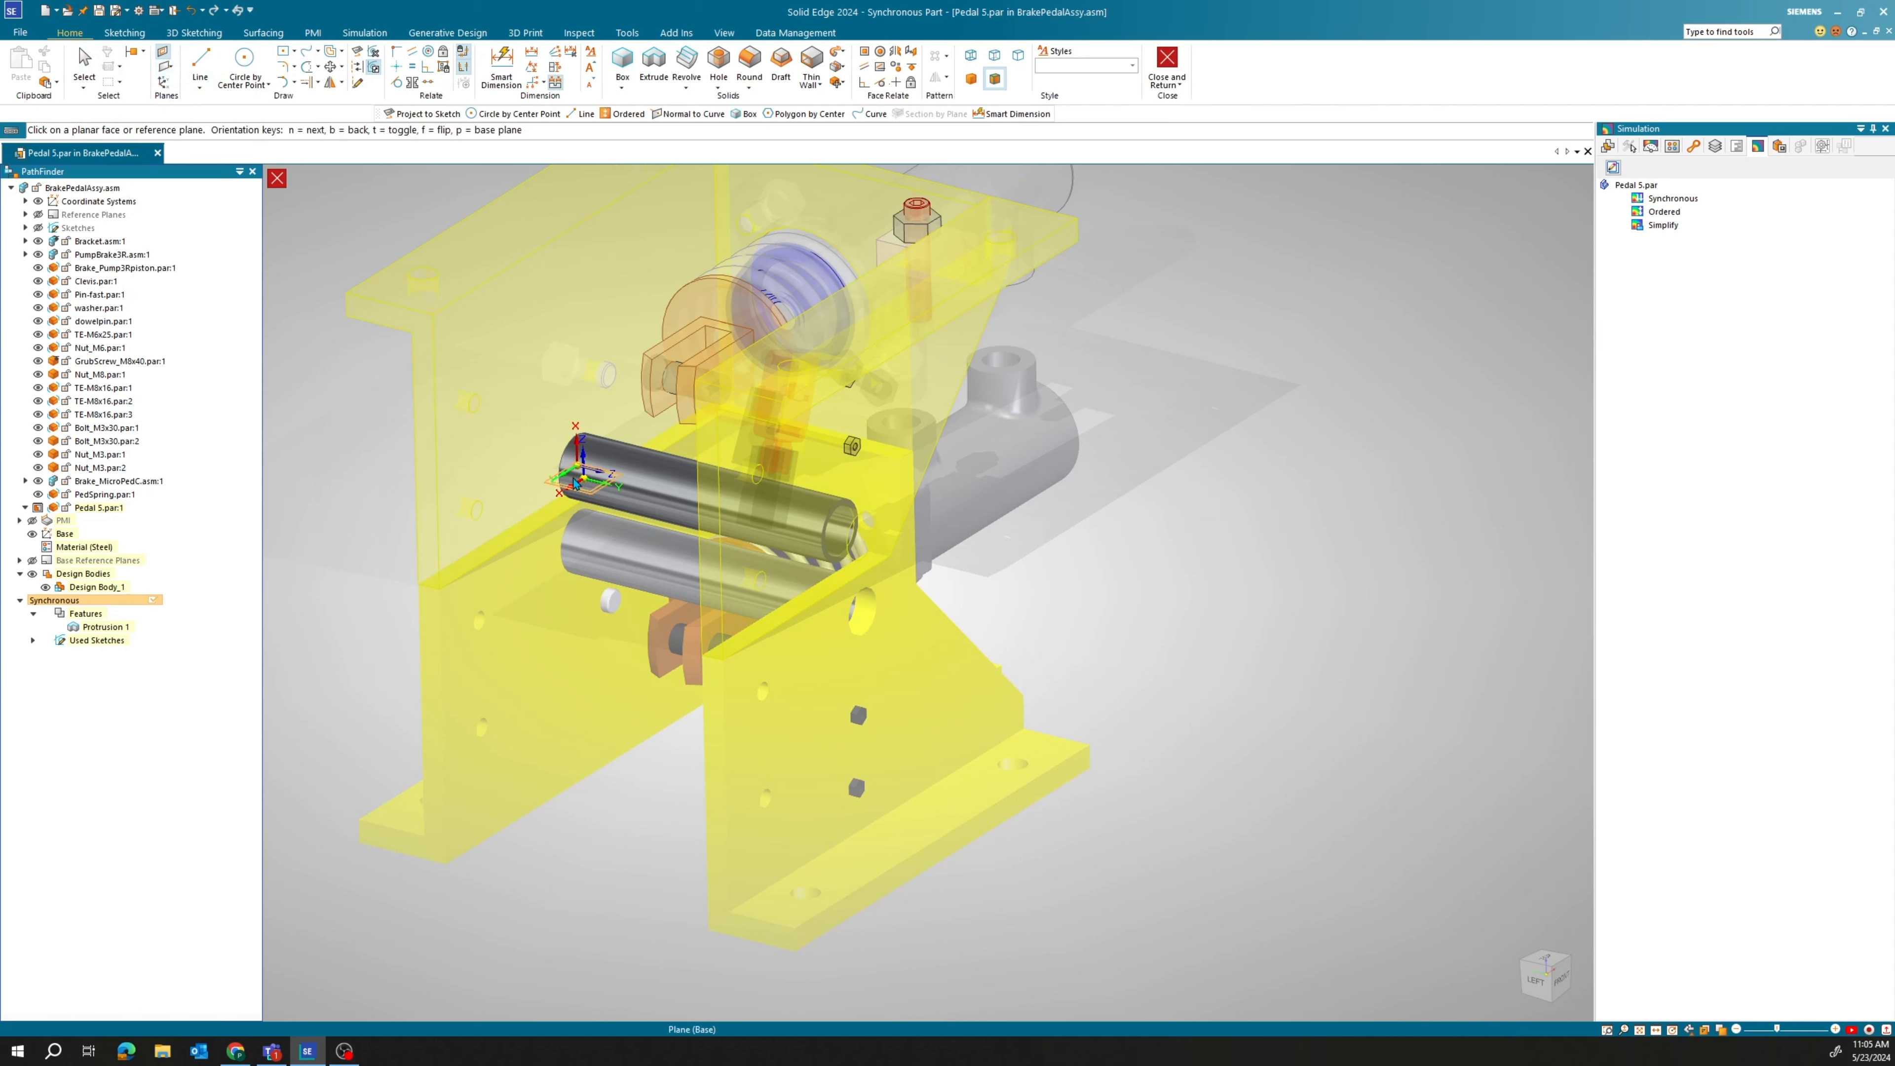
click(565, 464)
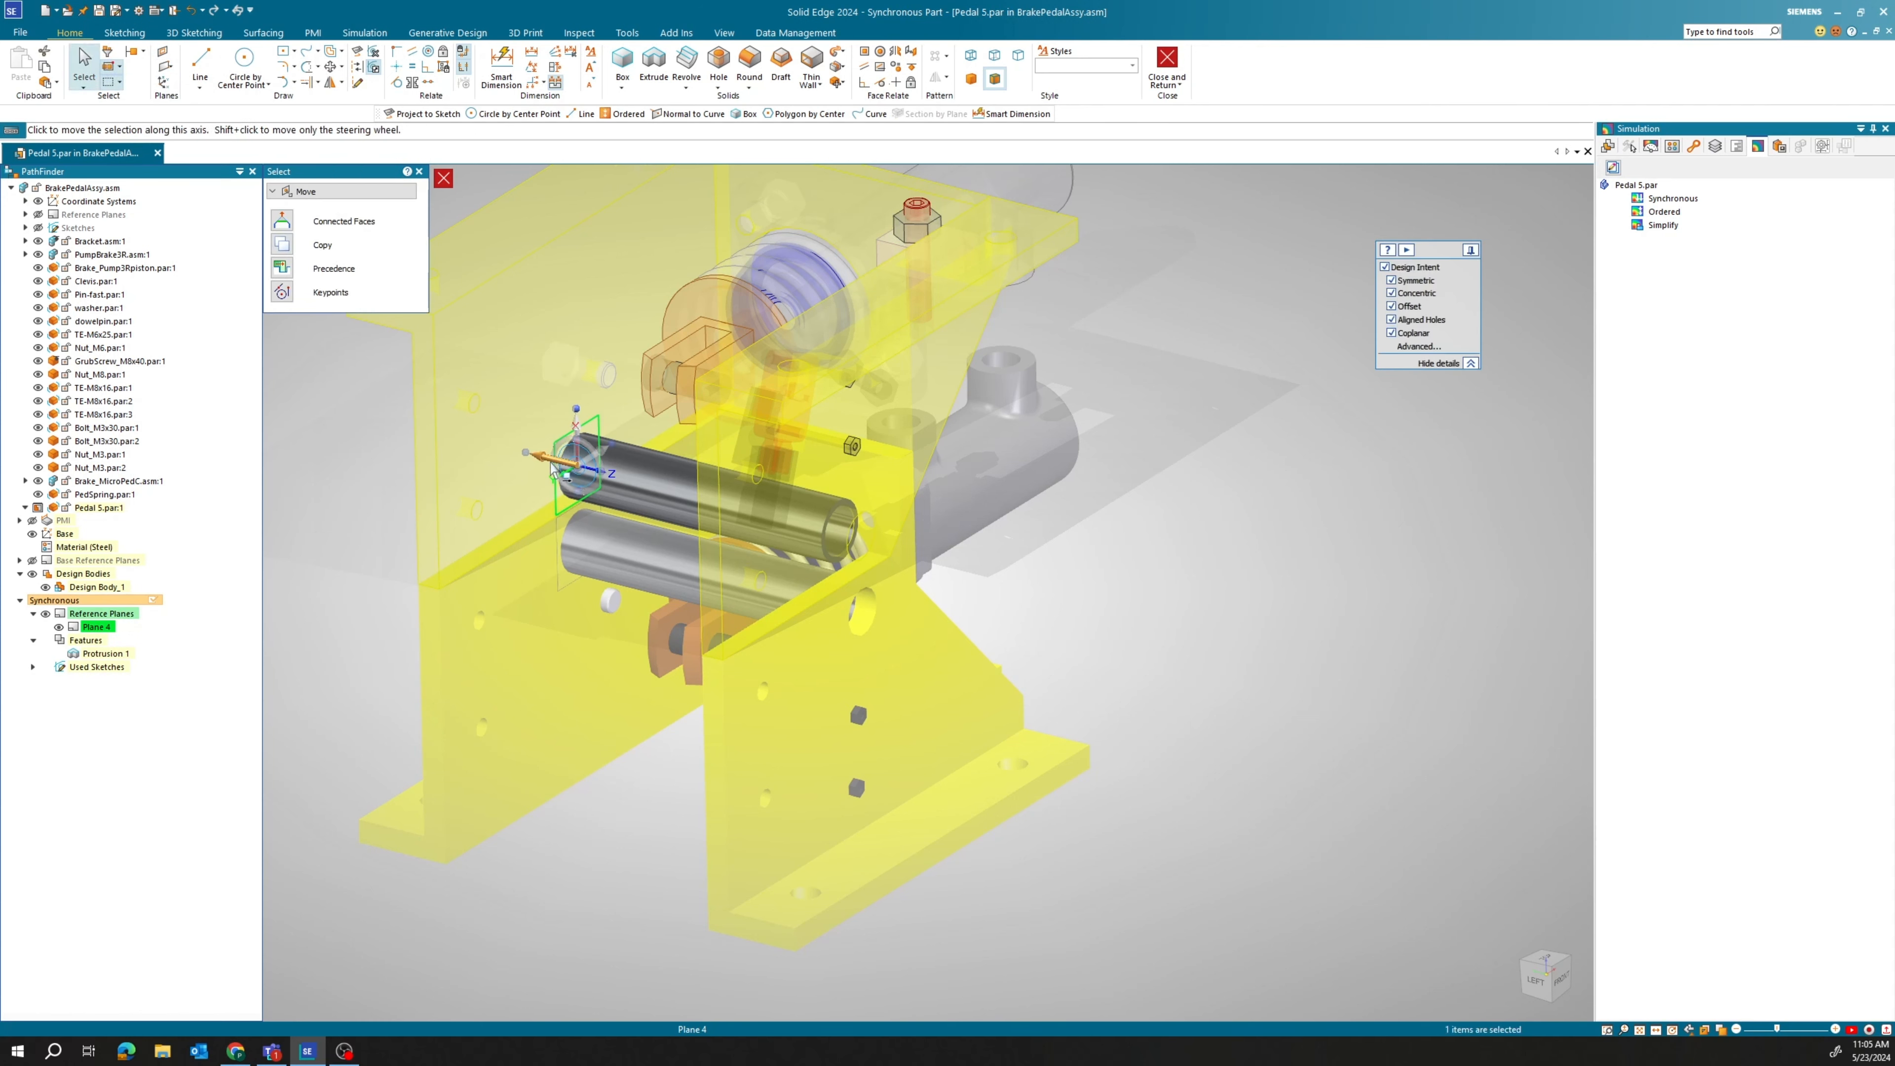
Move the new reference plane along the tube's axis toward the clevis, between the two brackets.
click(596, 471)
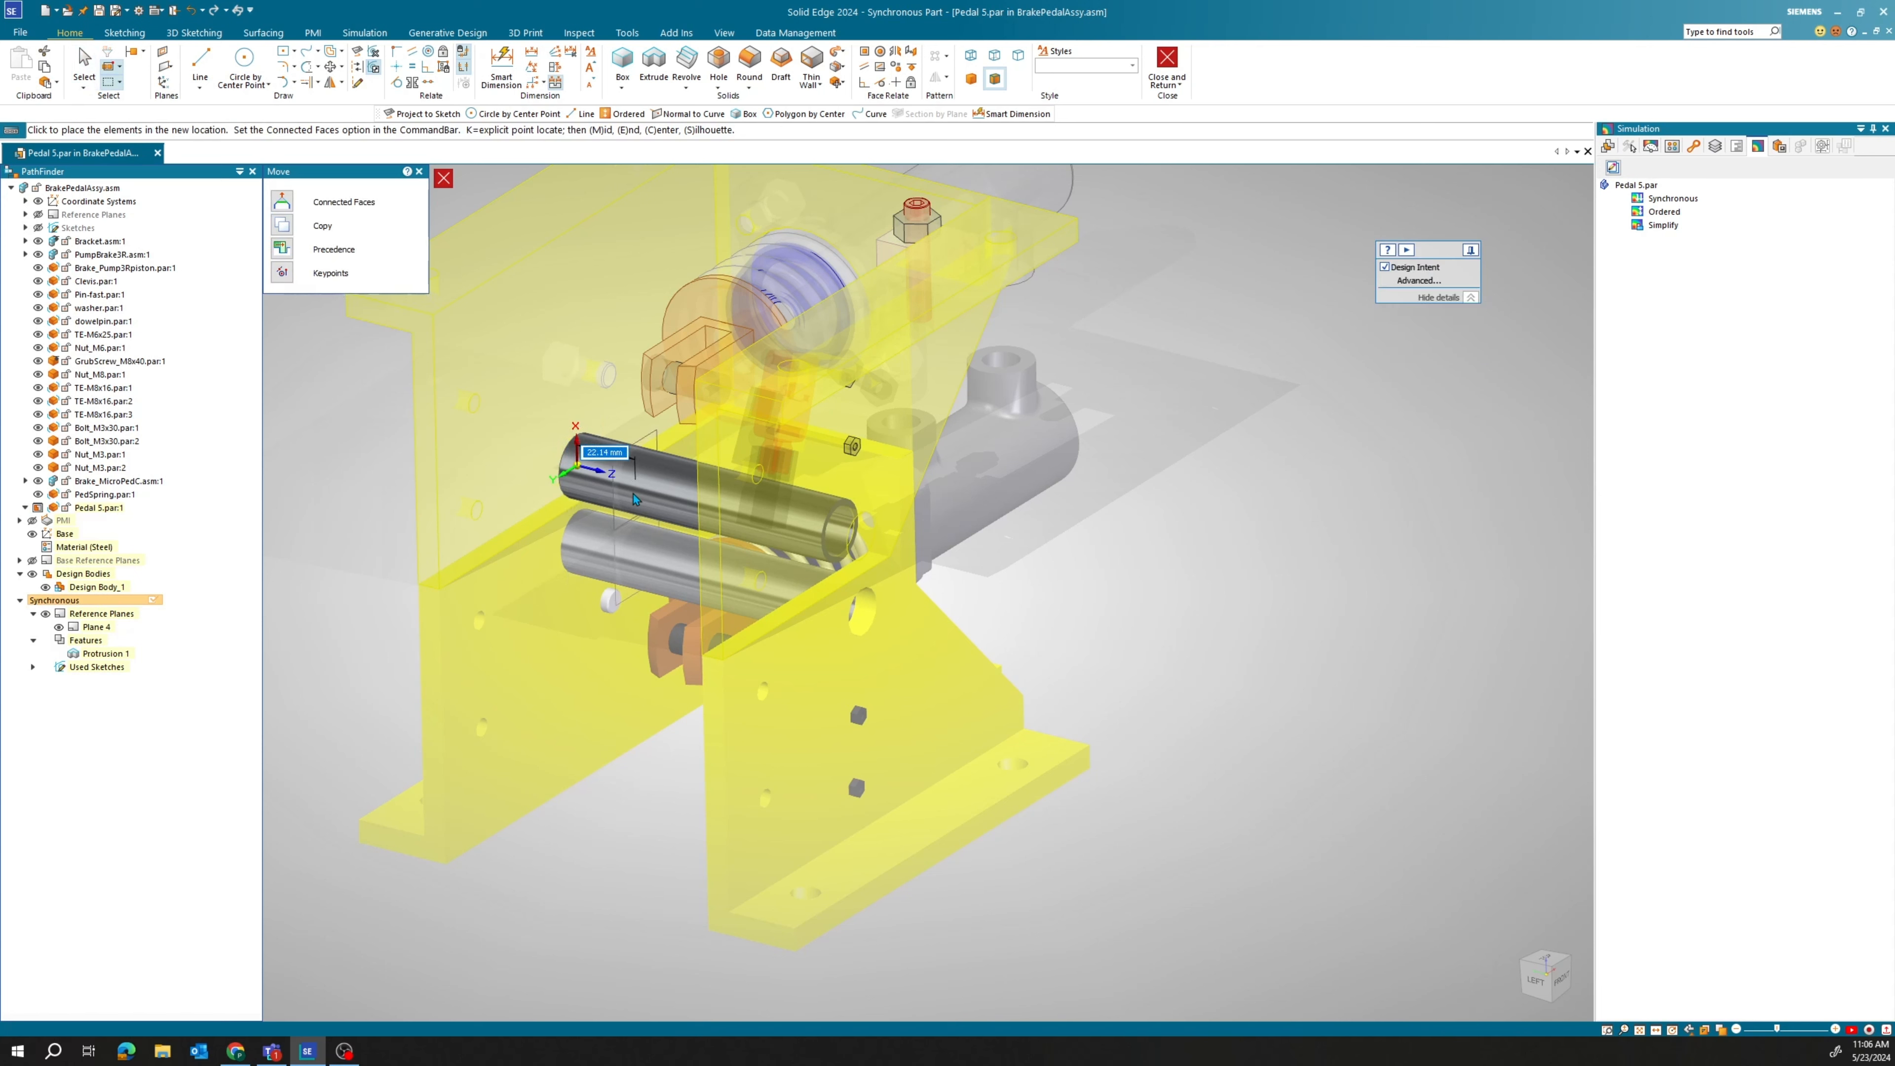
click(635, 498)
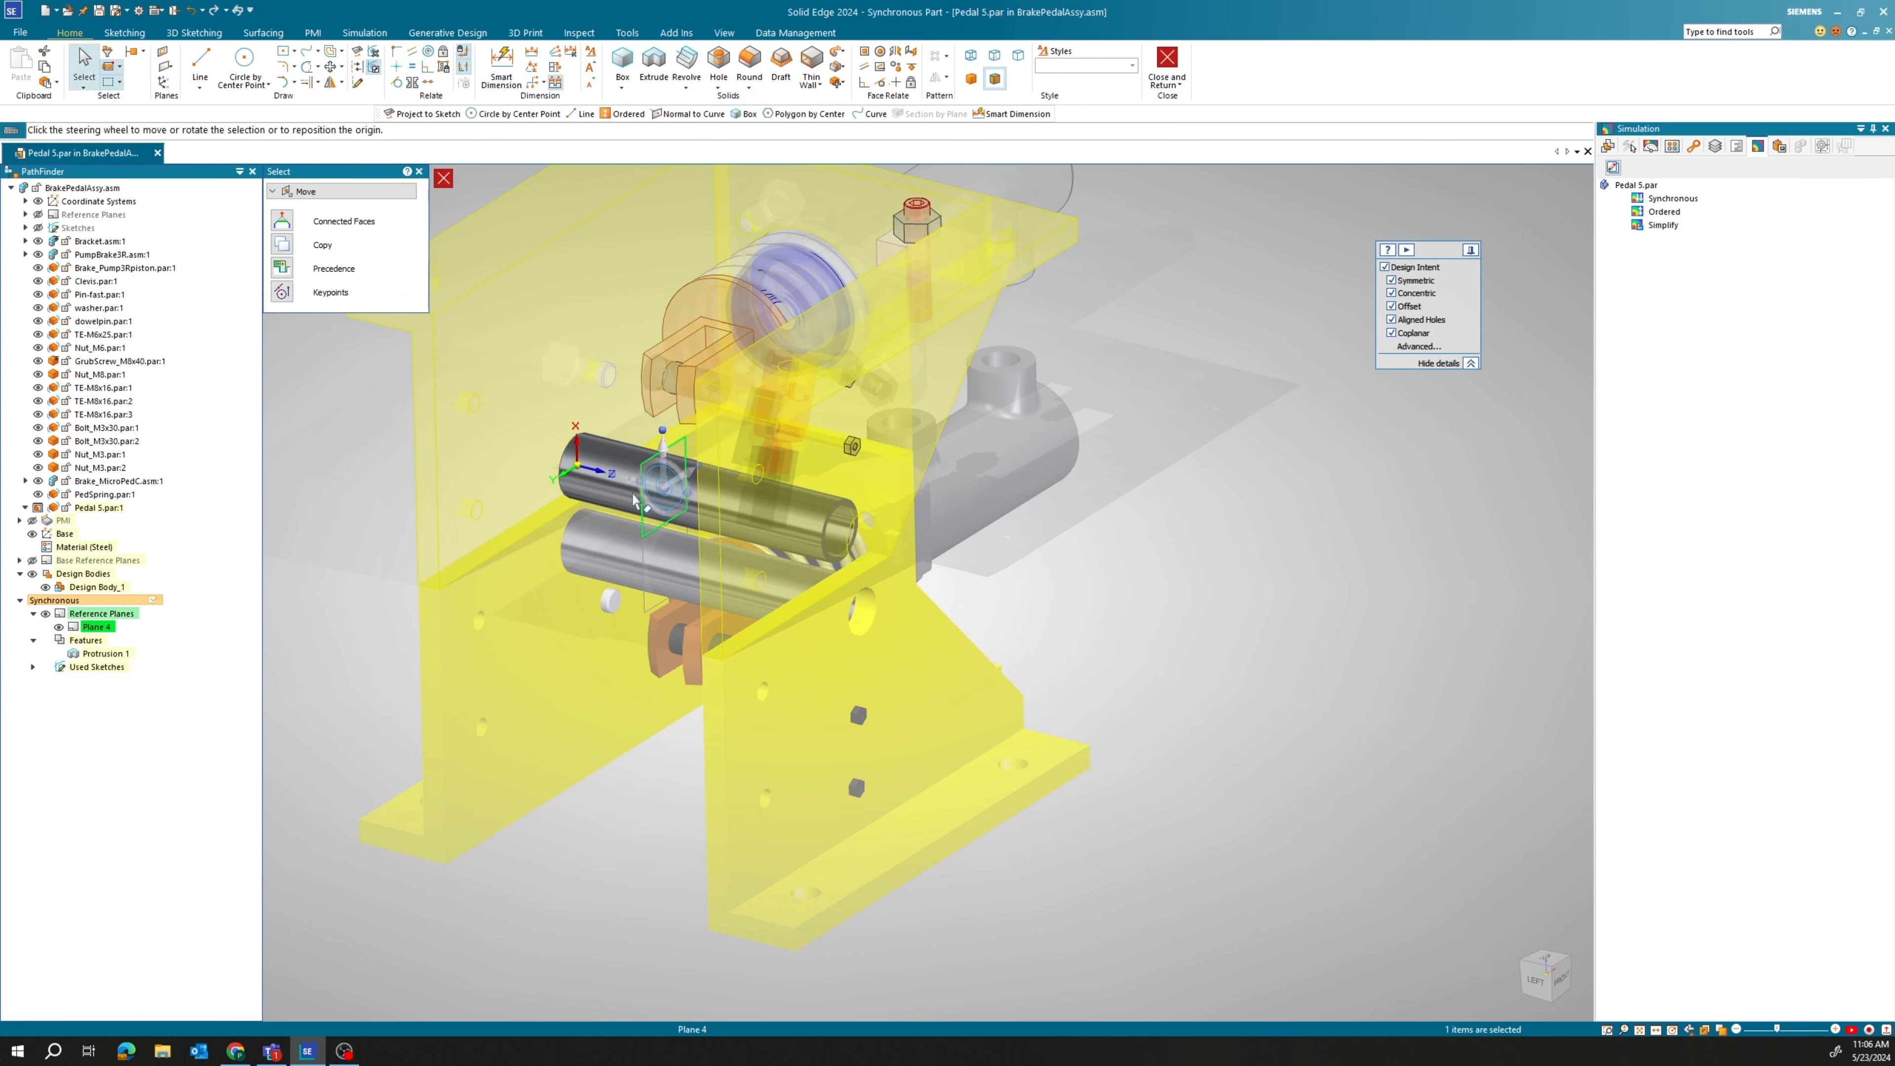
key(Escape)
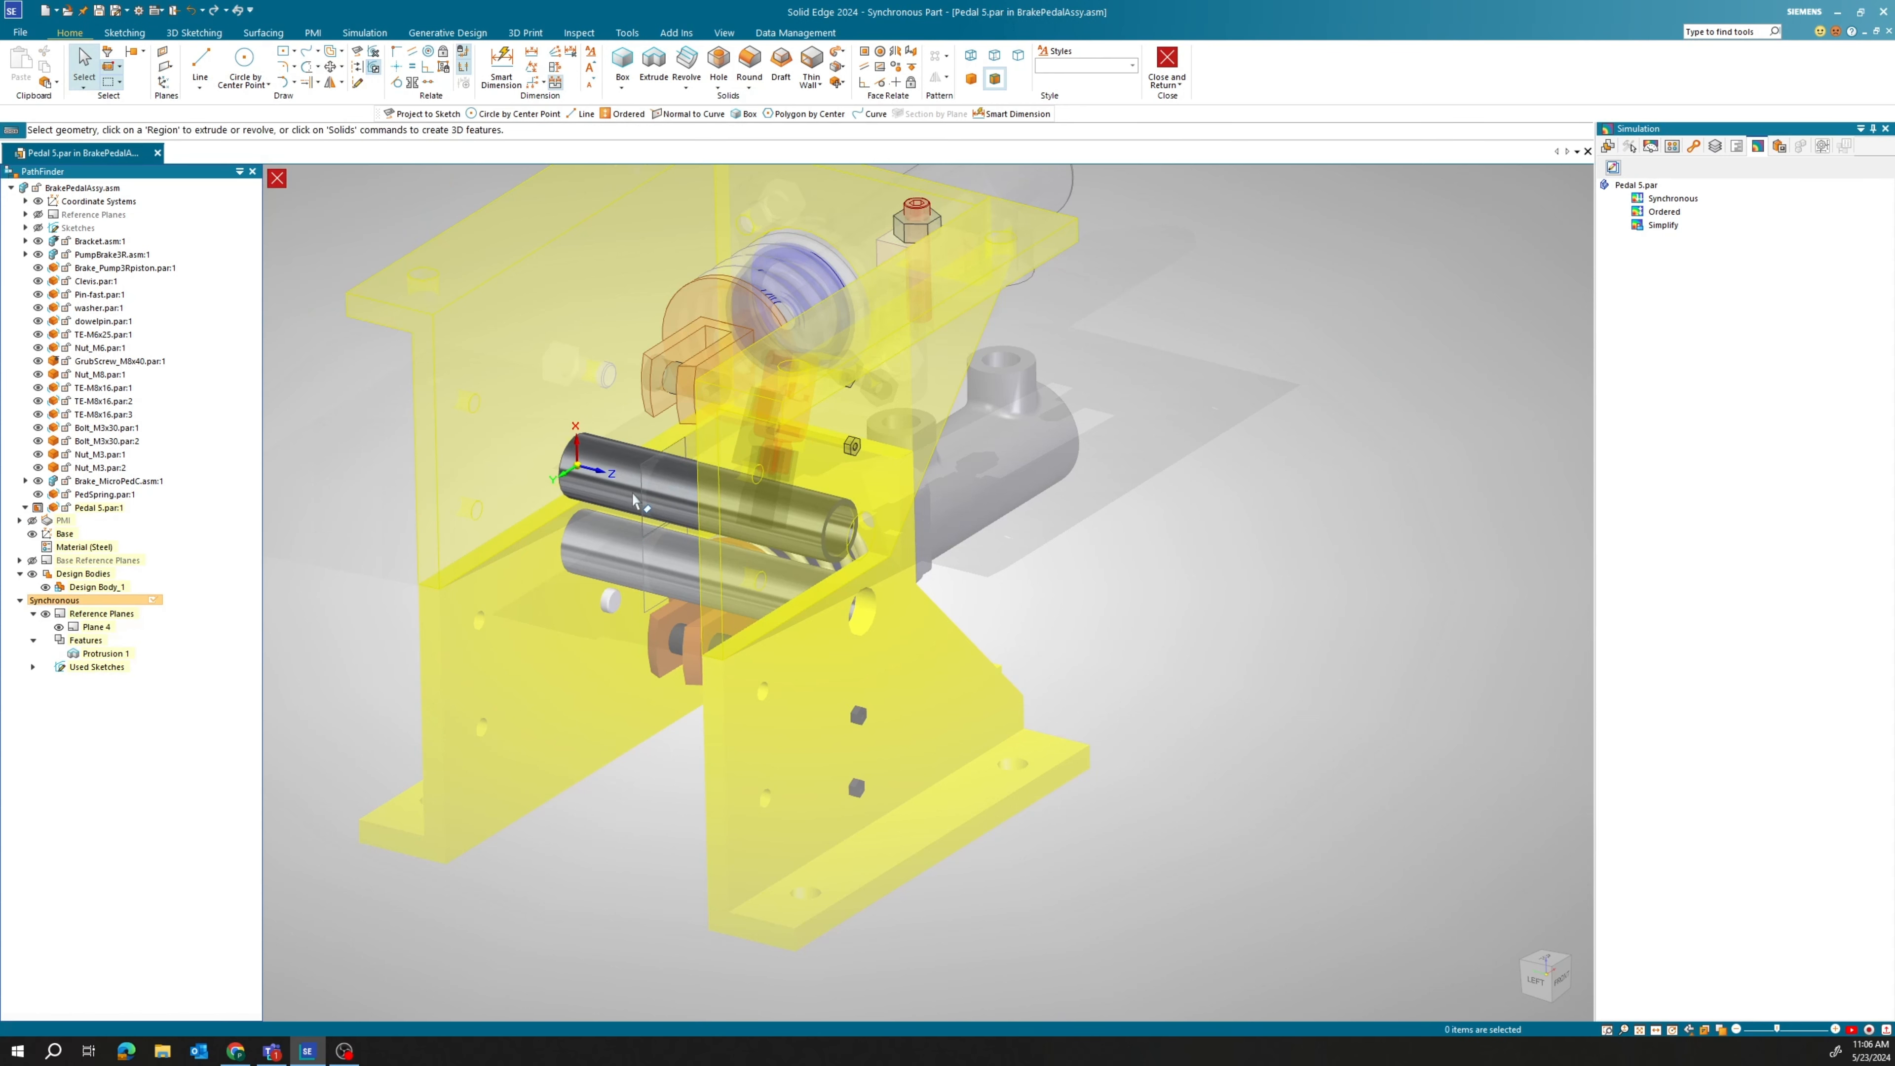
Project the clevis pin's circular edge and the tube's outer circular edge onto the moved plane, allowing peer assembly parts to be located.
middle_drag(520, 579, 520, 570)
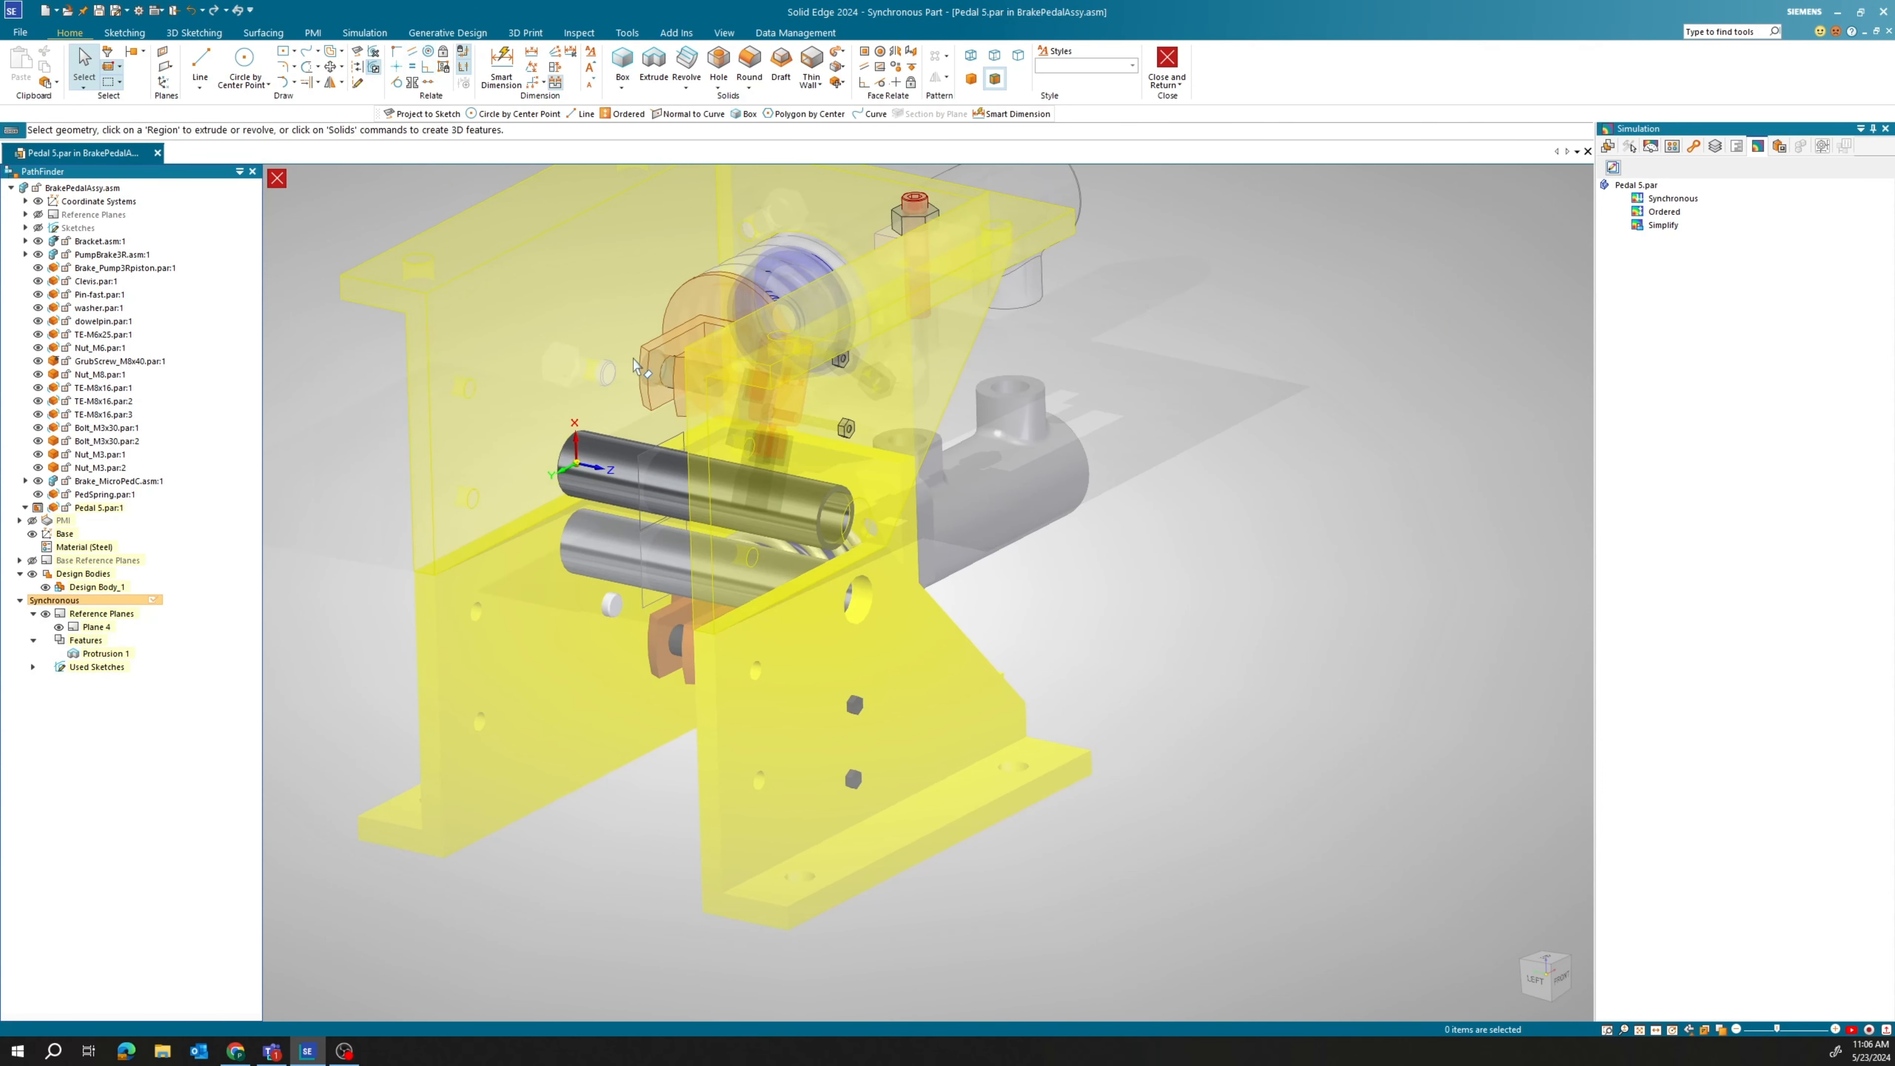
scroll(664, 396, up, 5)
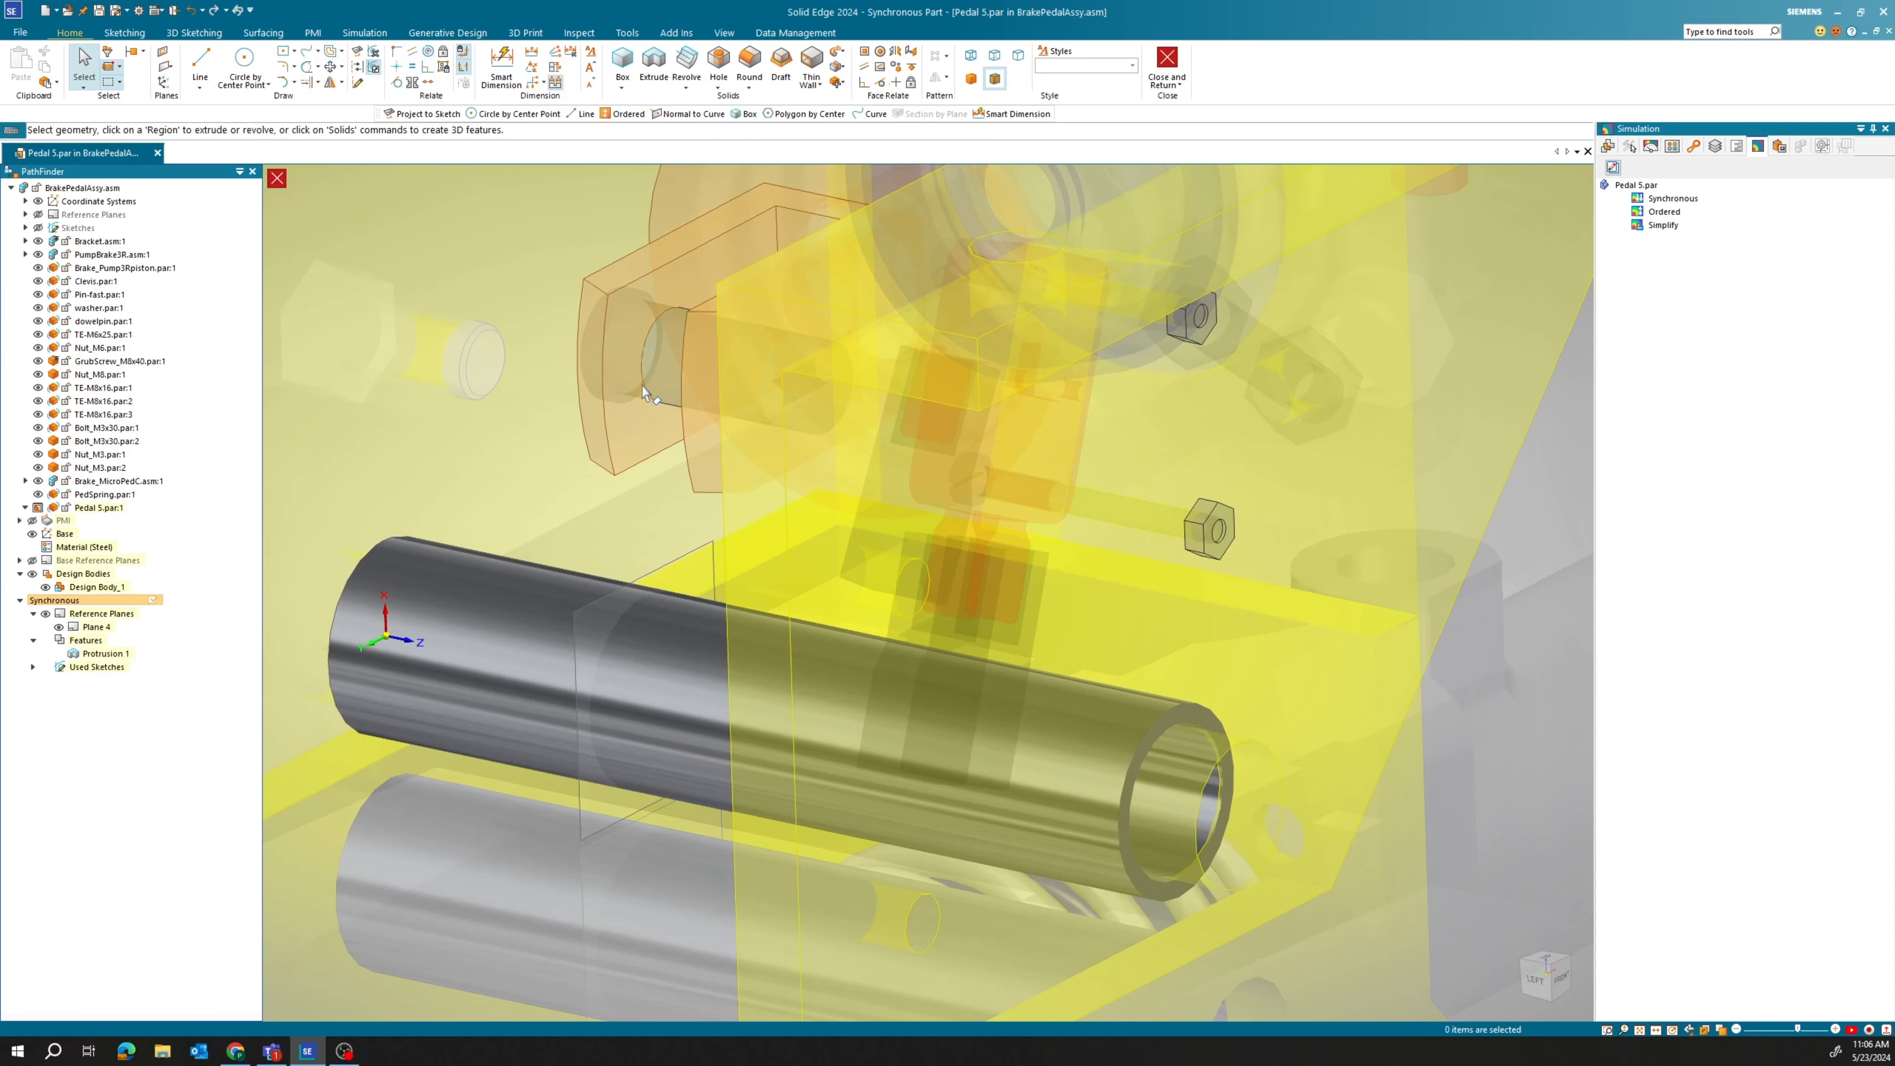
click(244, 61)
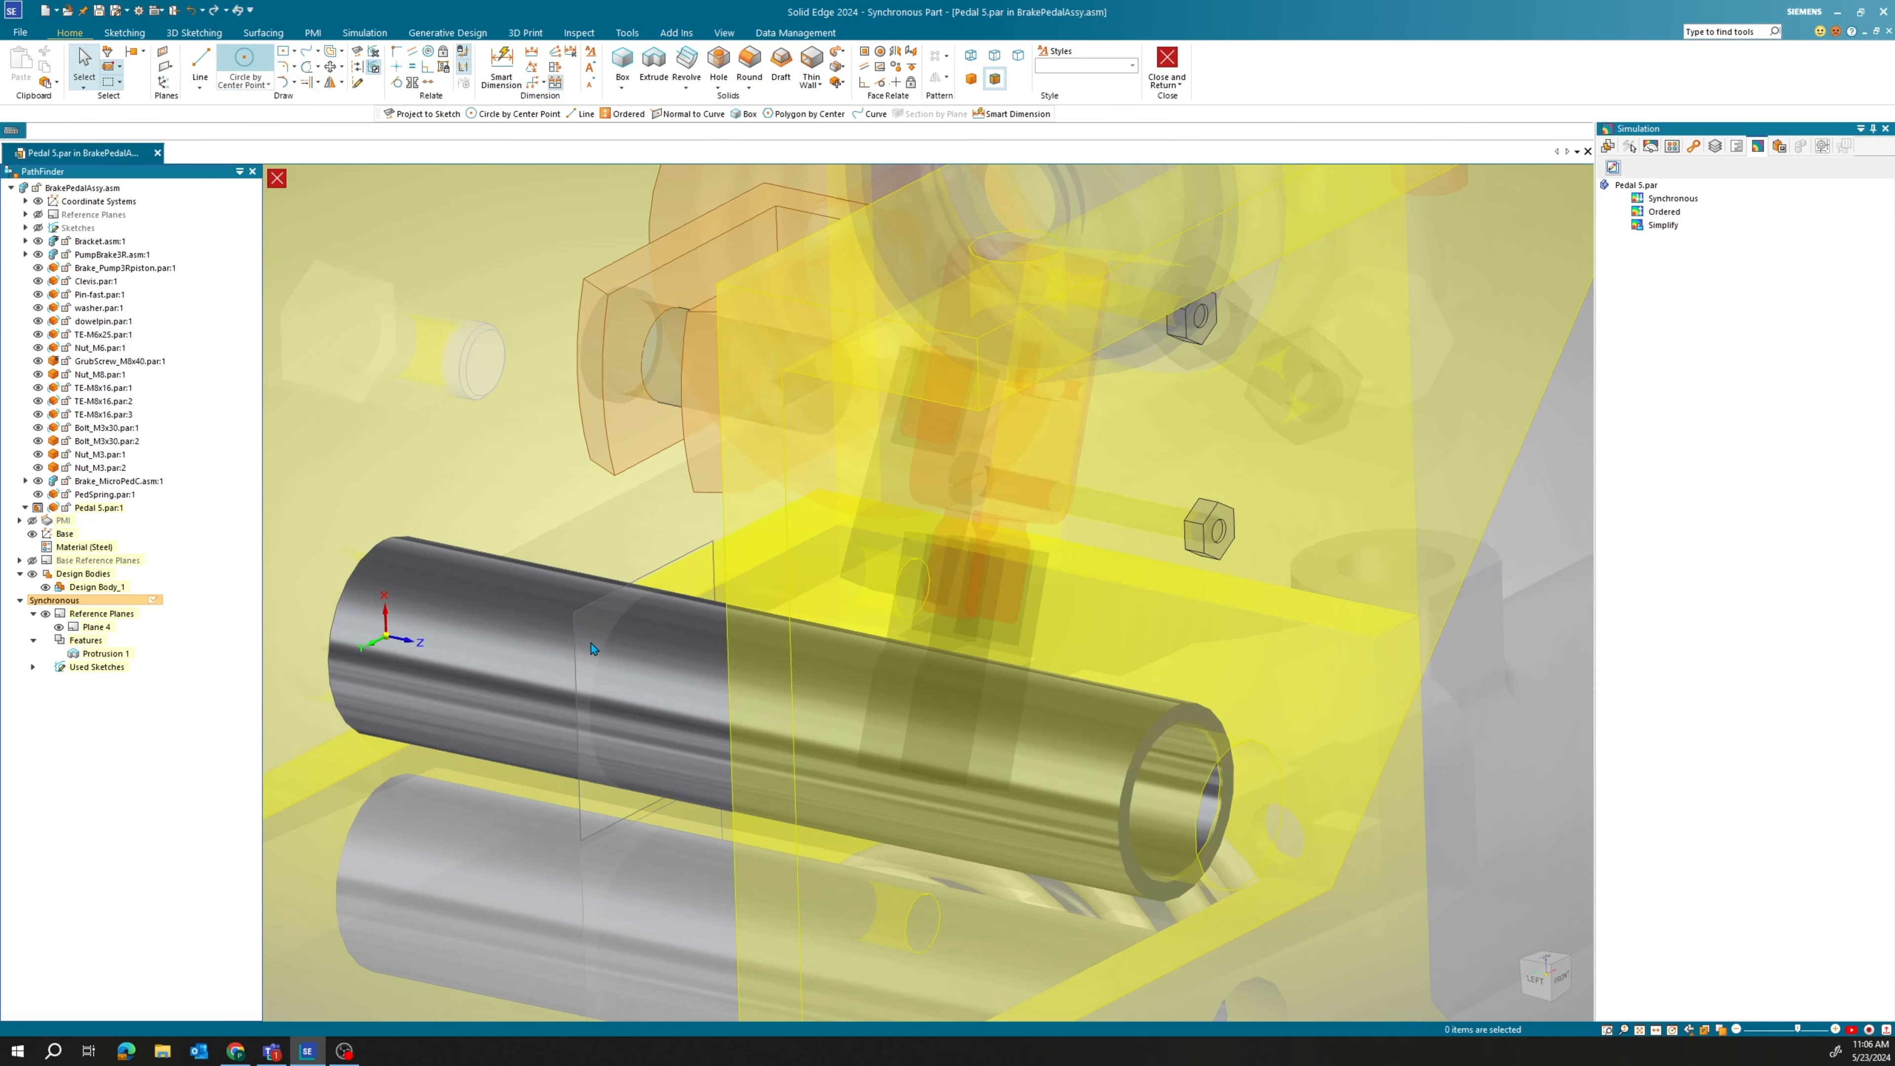
click(576, 616)
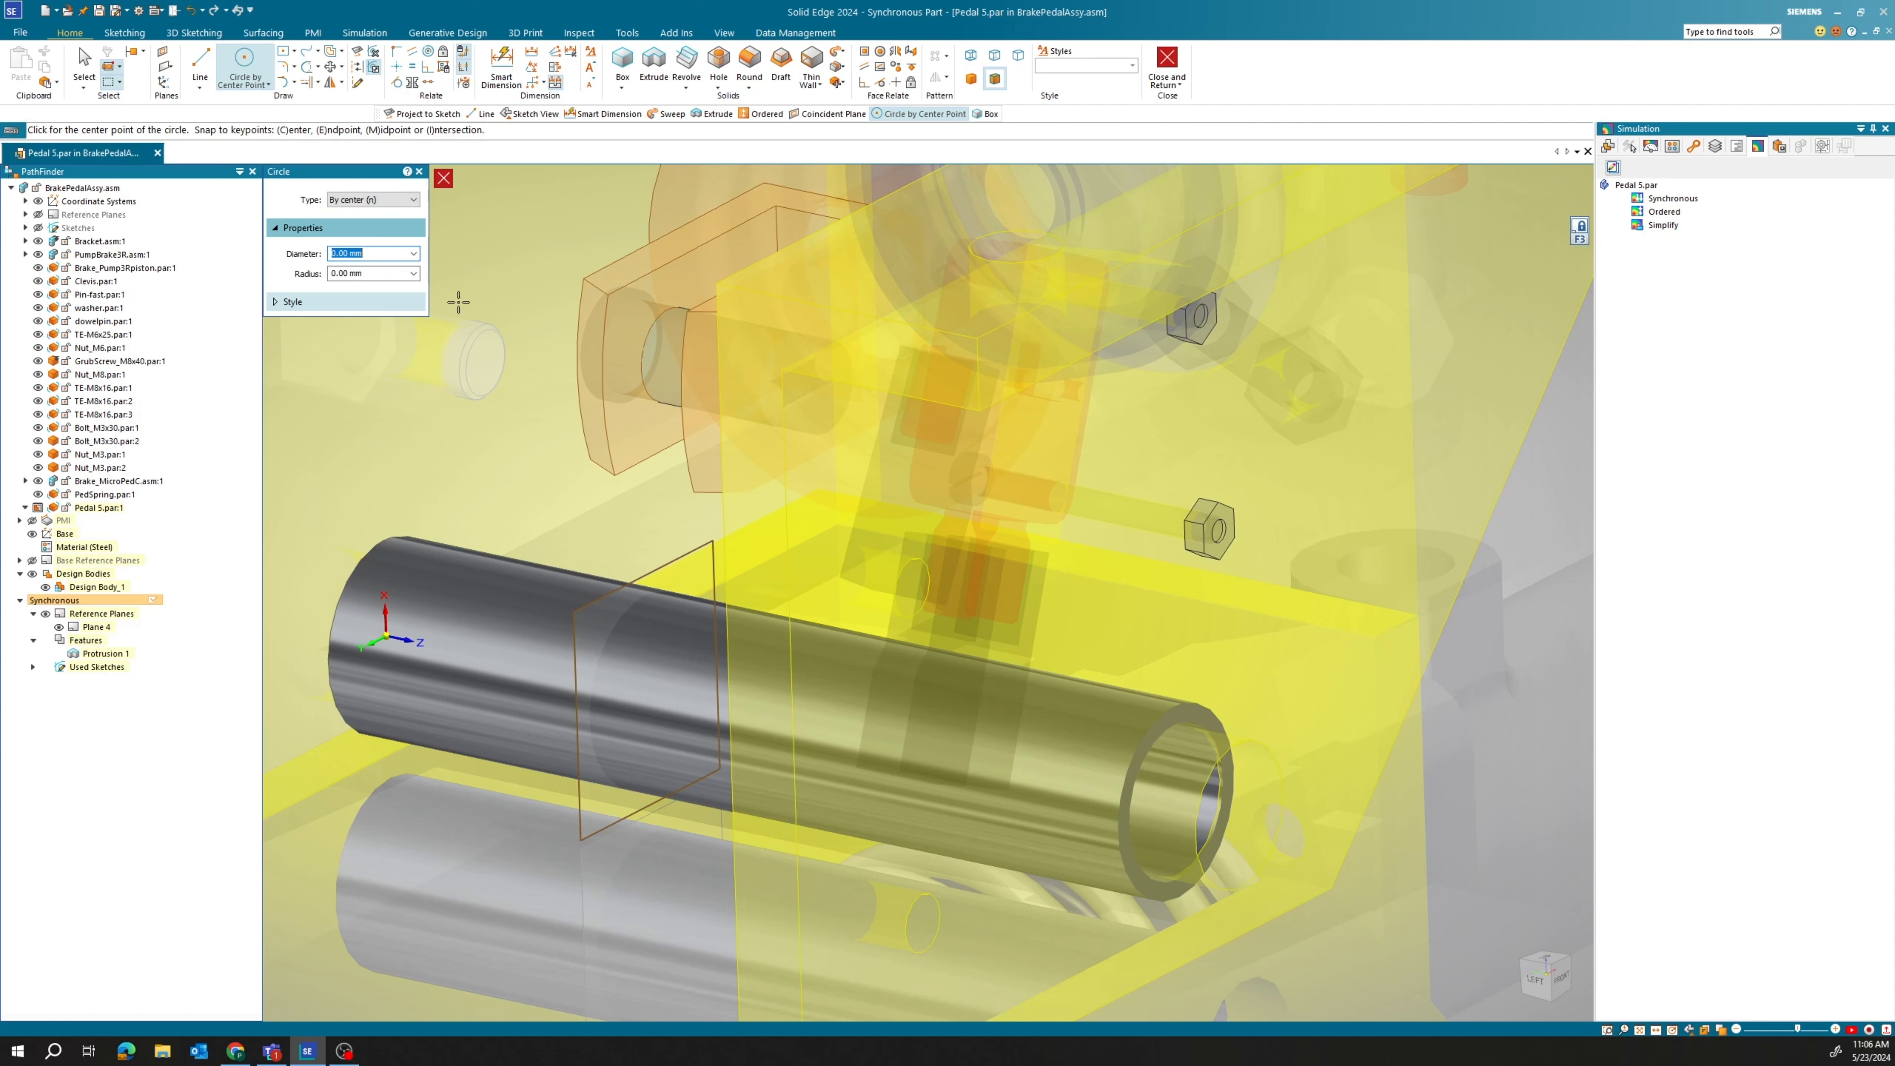
click(359, 56)
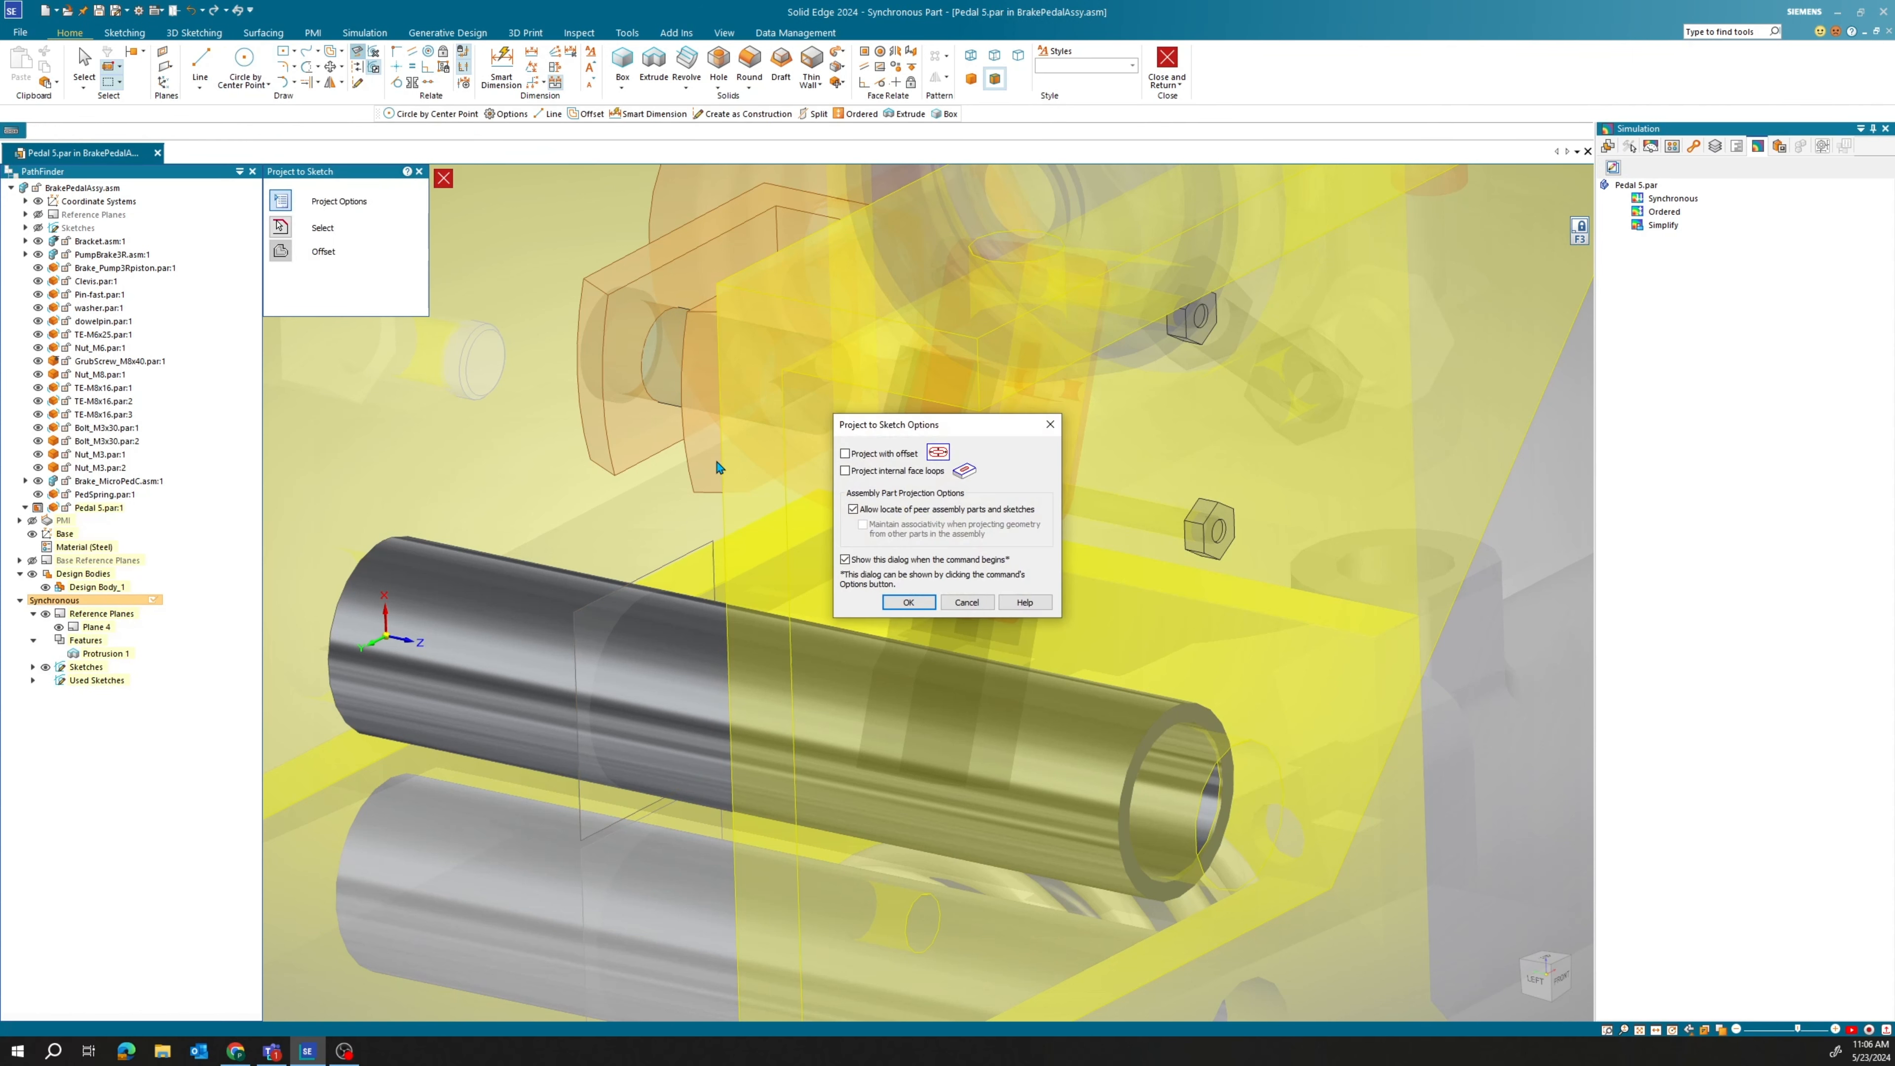
click(908, 601)
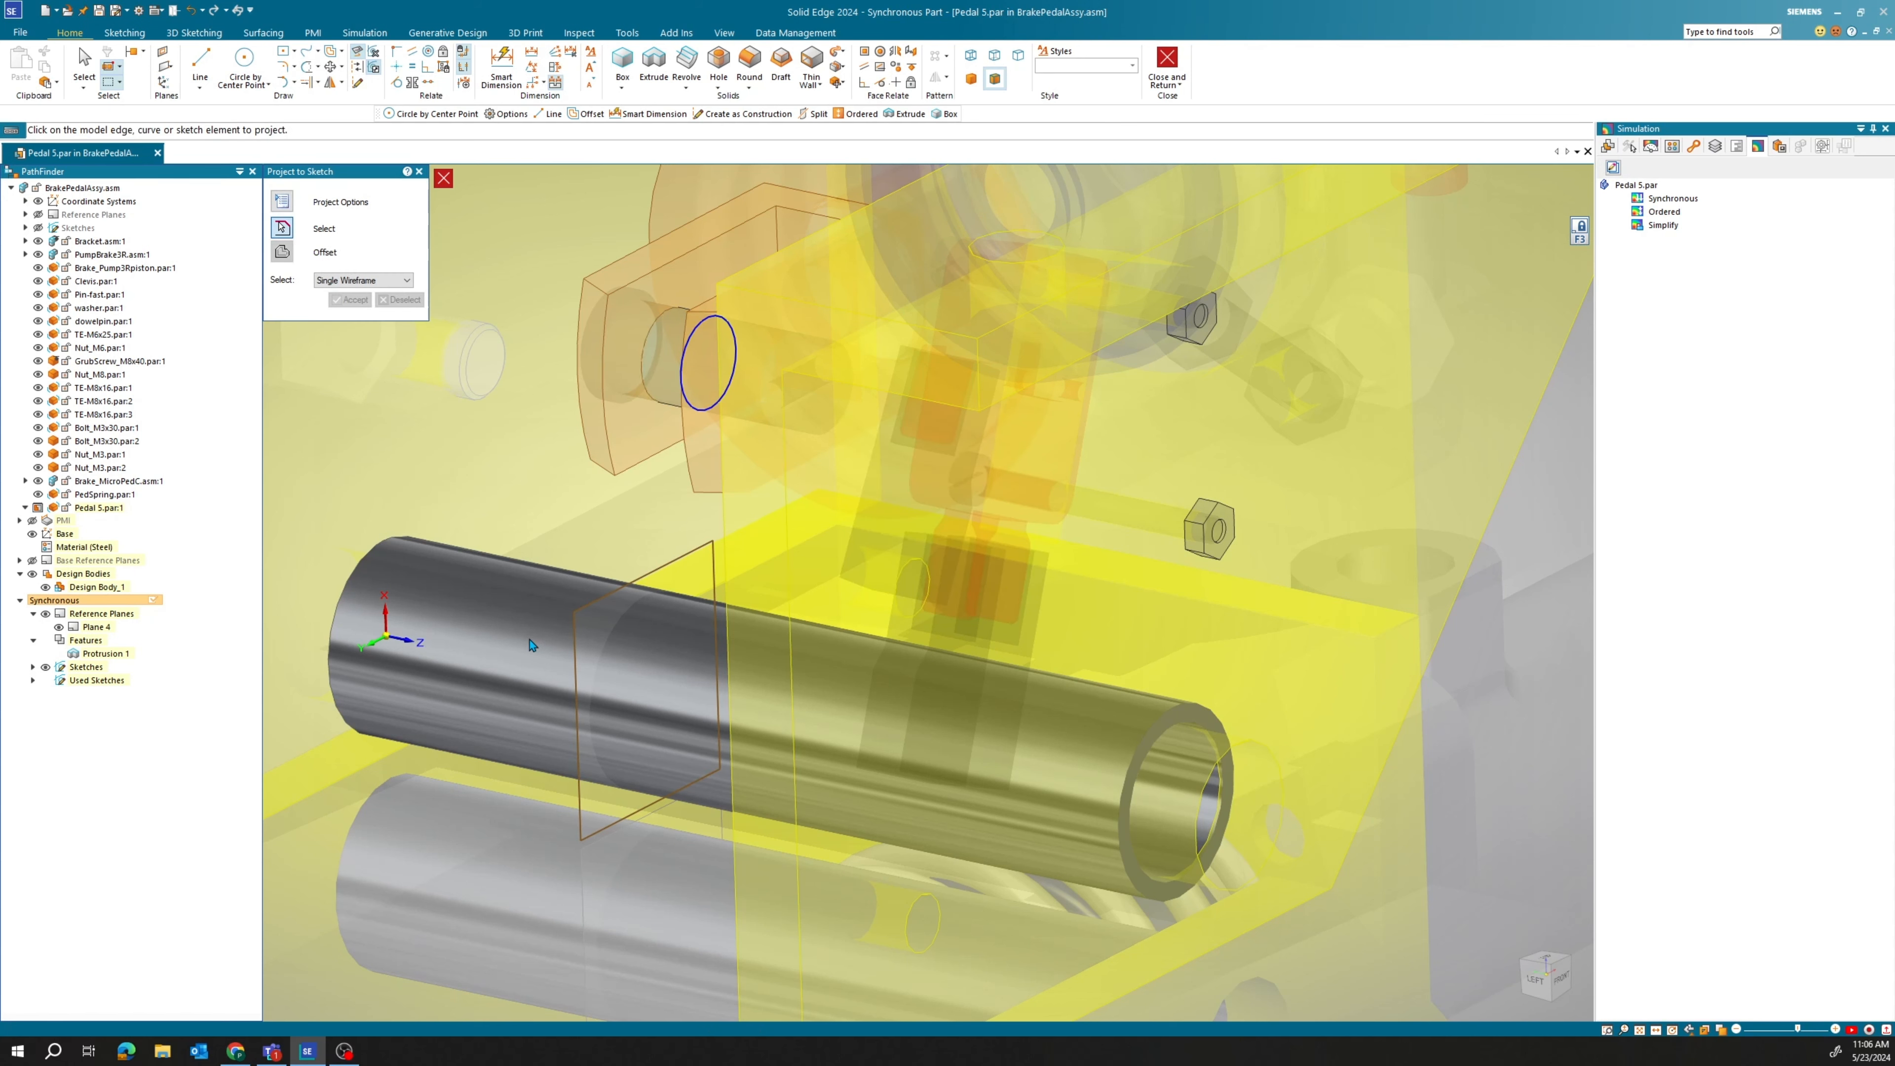
scroll(532, 644, down, 3)
click(432, 675)
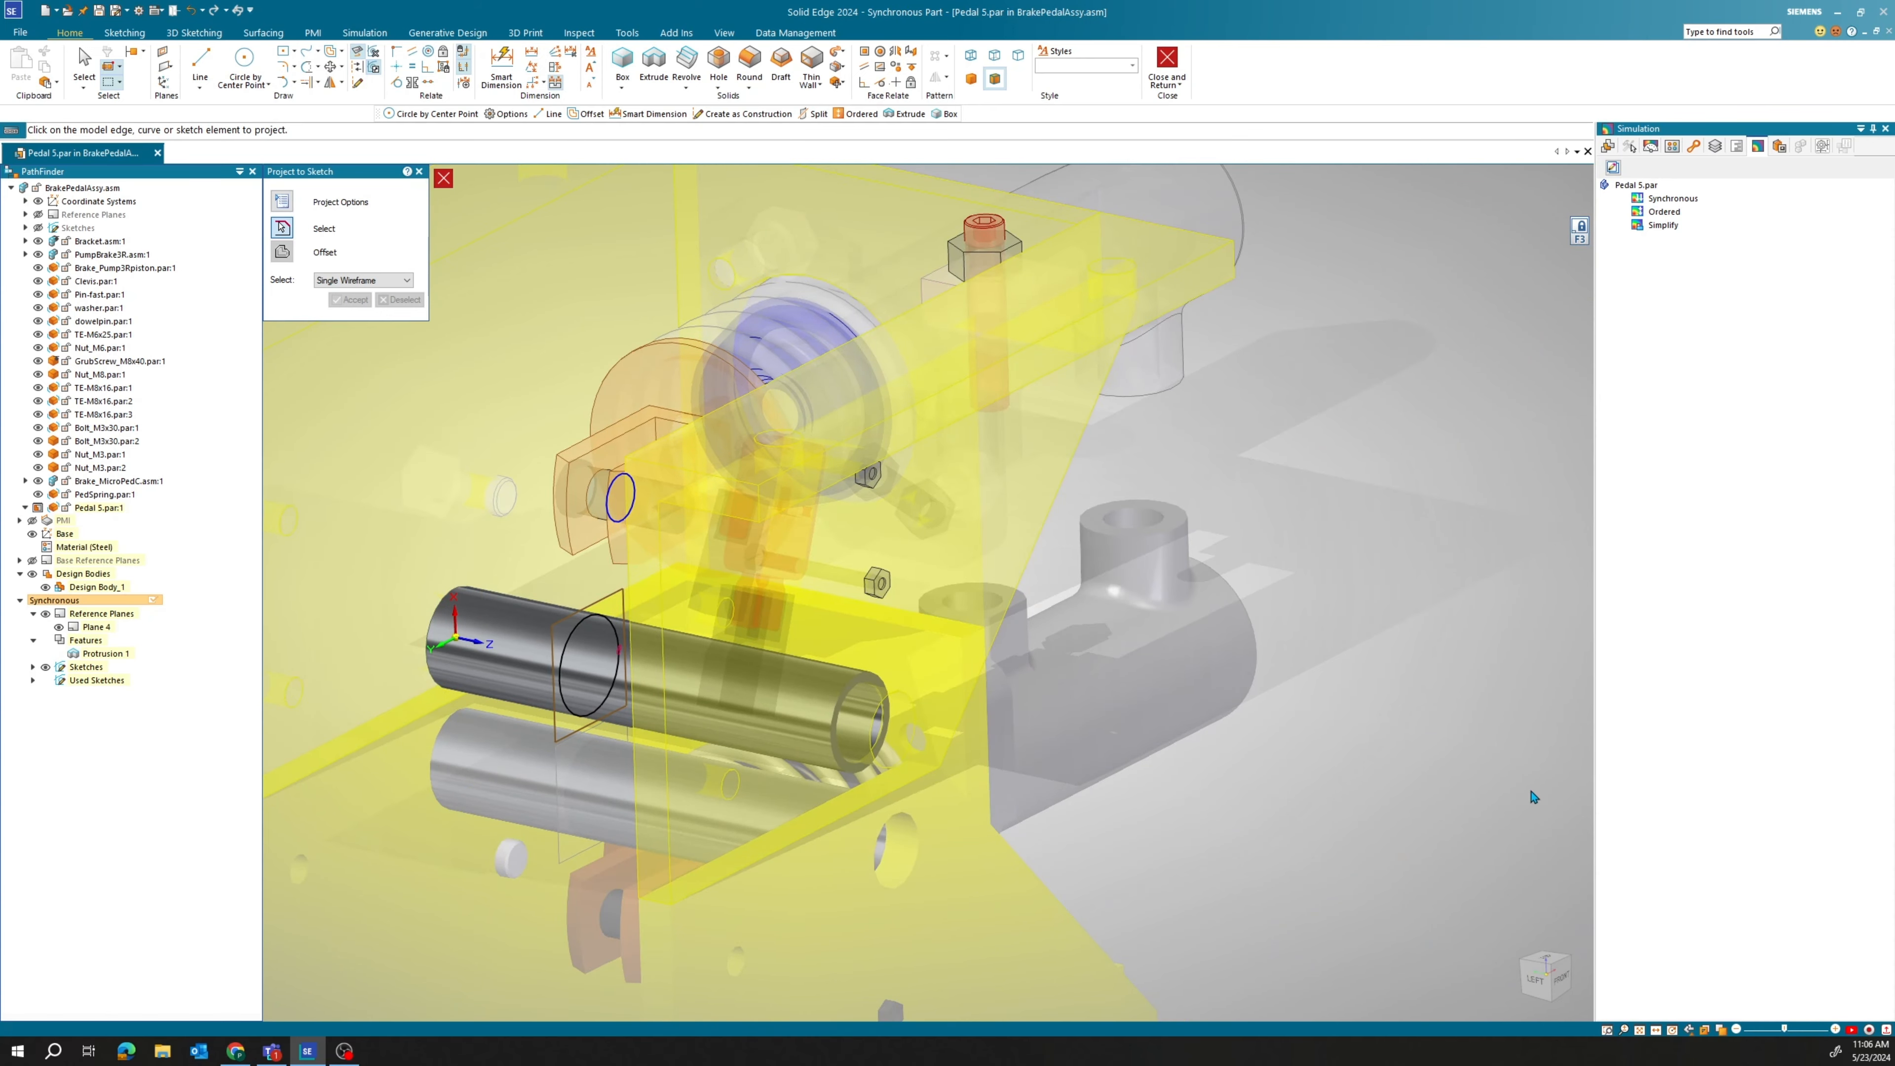
click(1558, 975)
scroll(826, 808, up, 4)
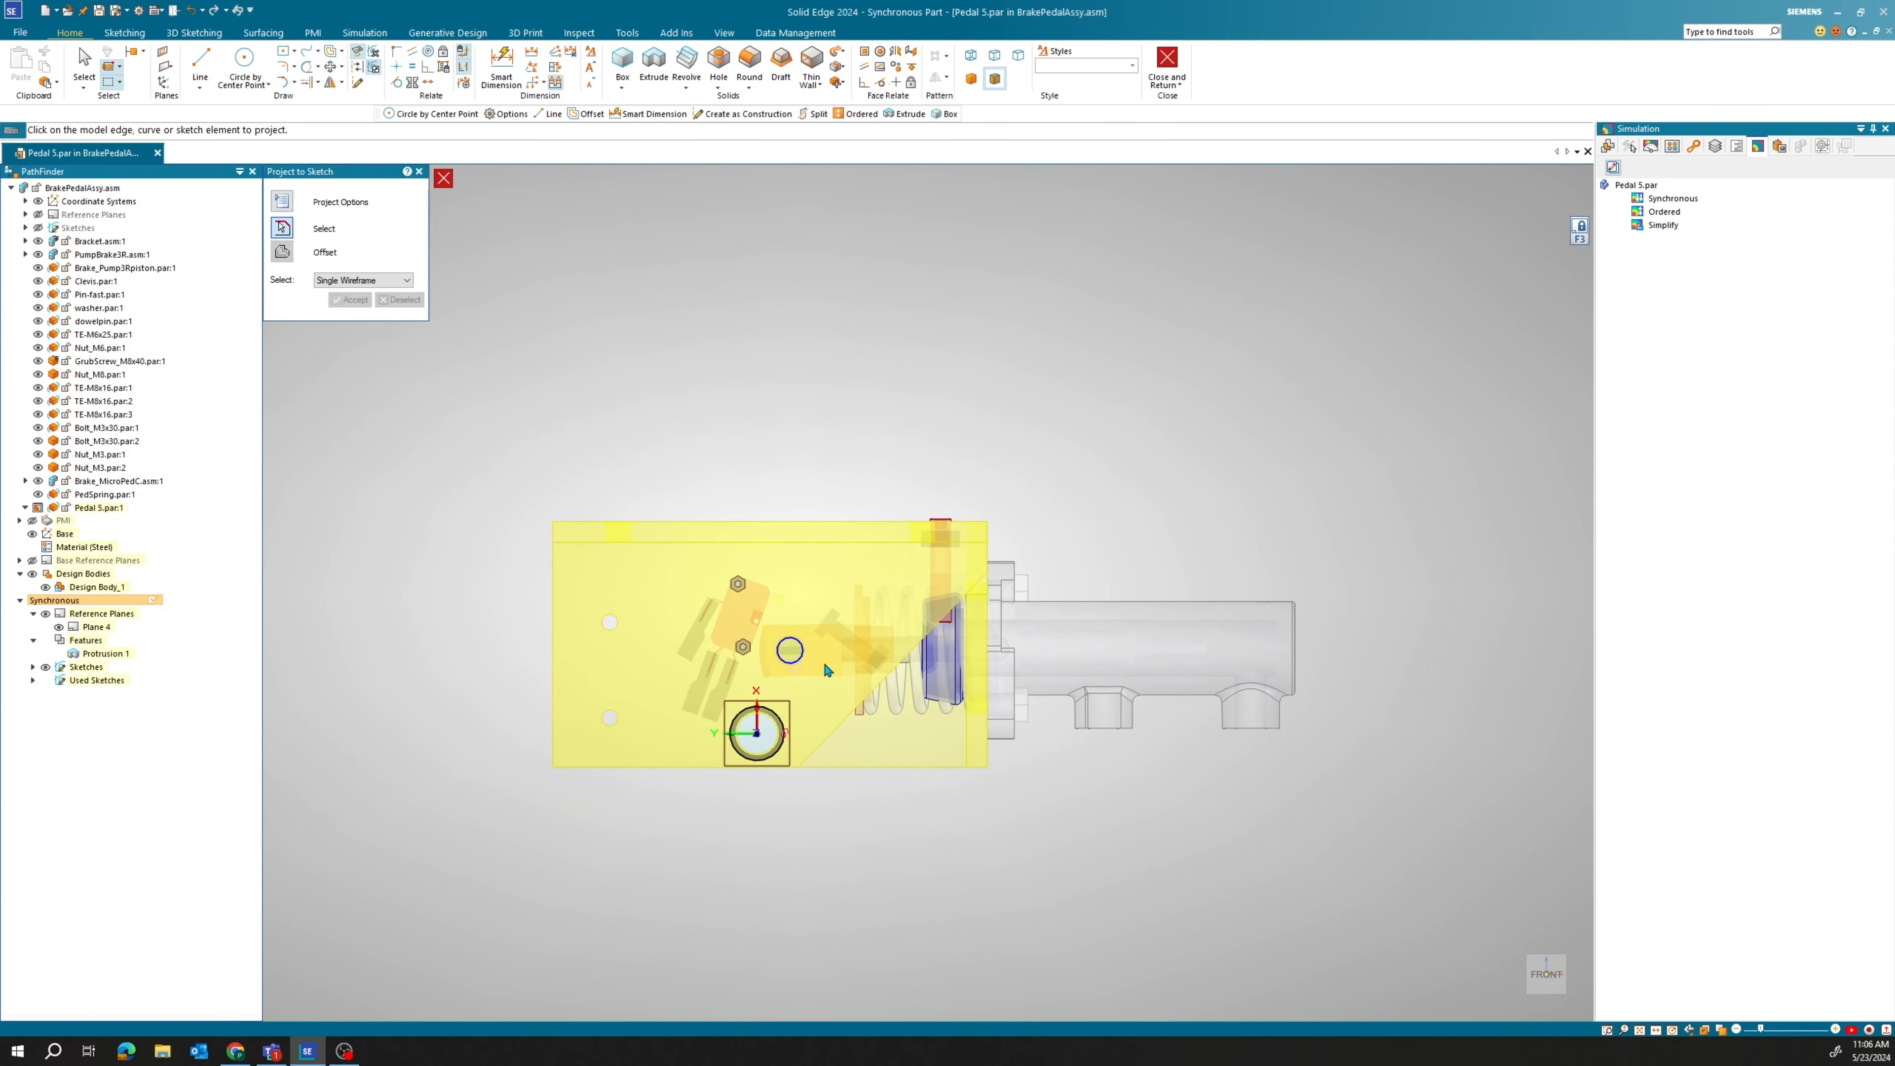
key(Escape)
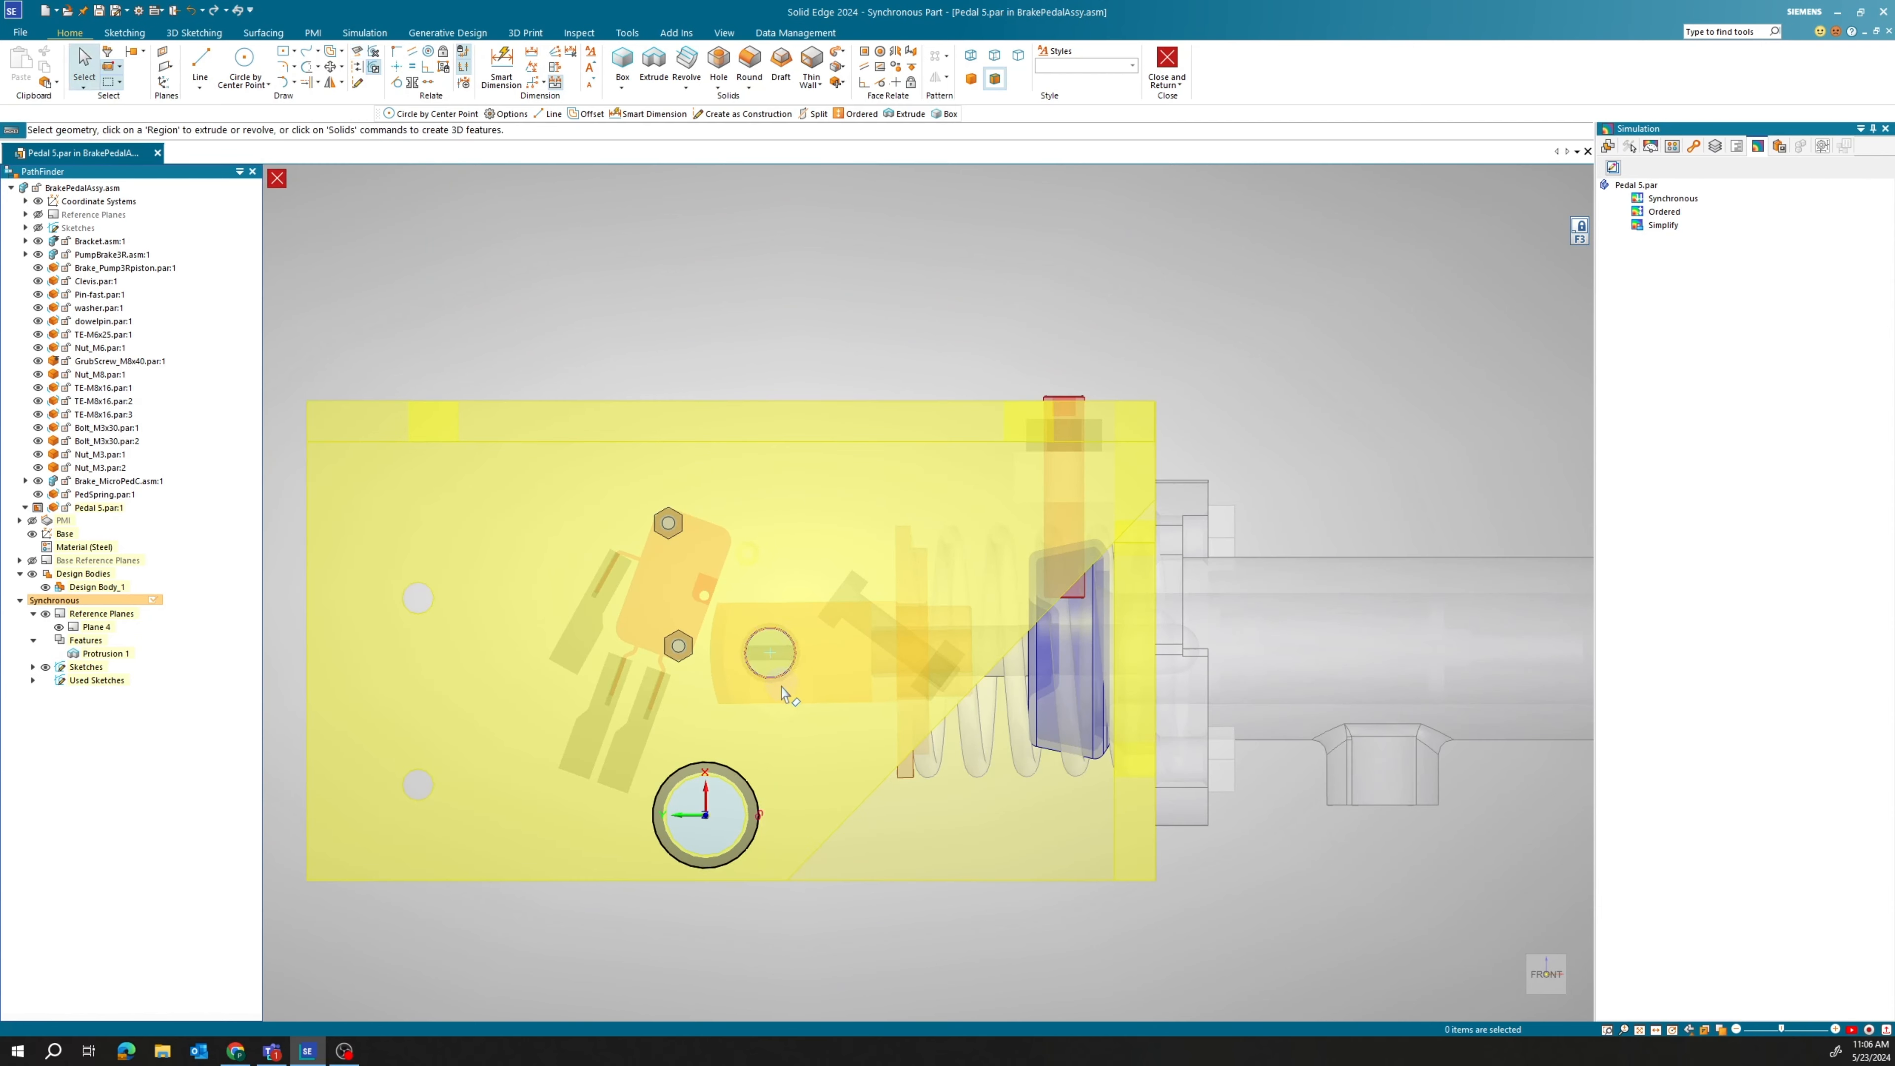
Sketch a larger circle concentric with the projected clevis pin circle.
click(248, 64)
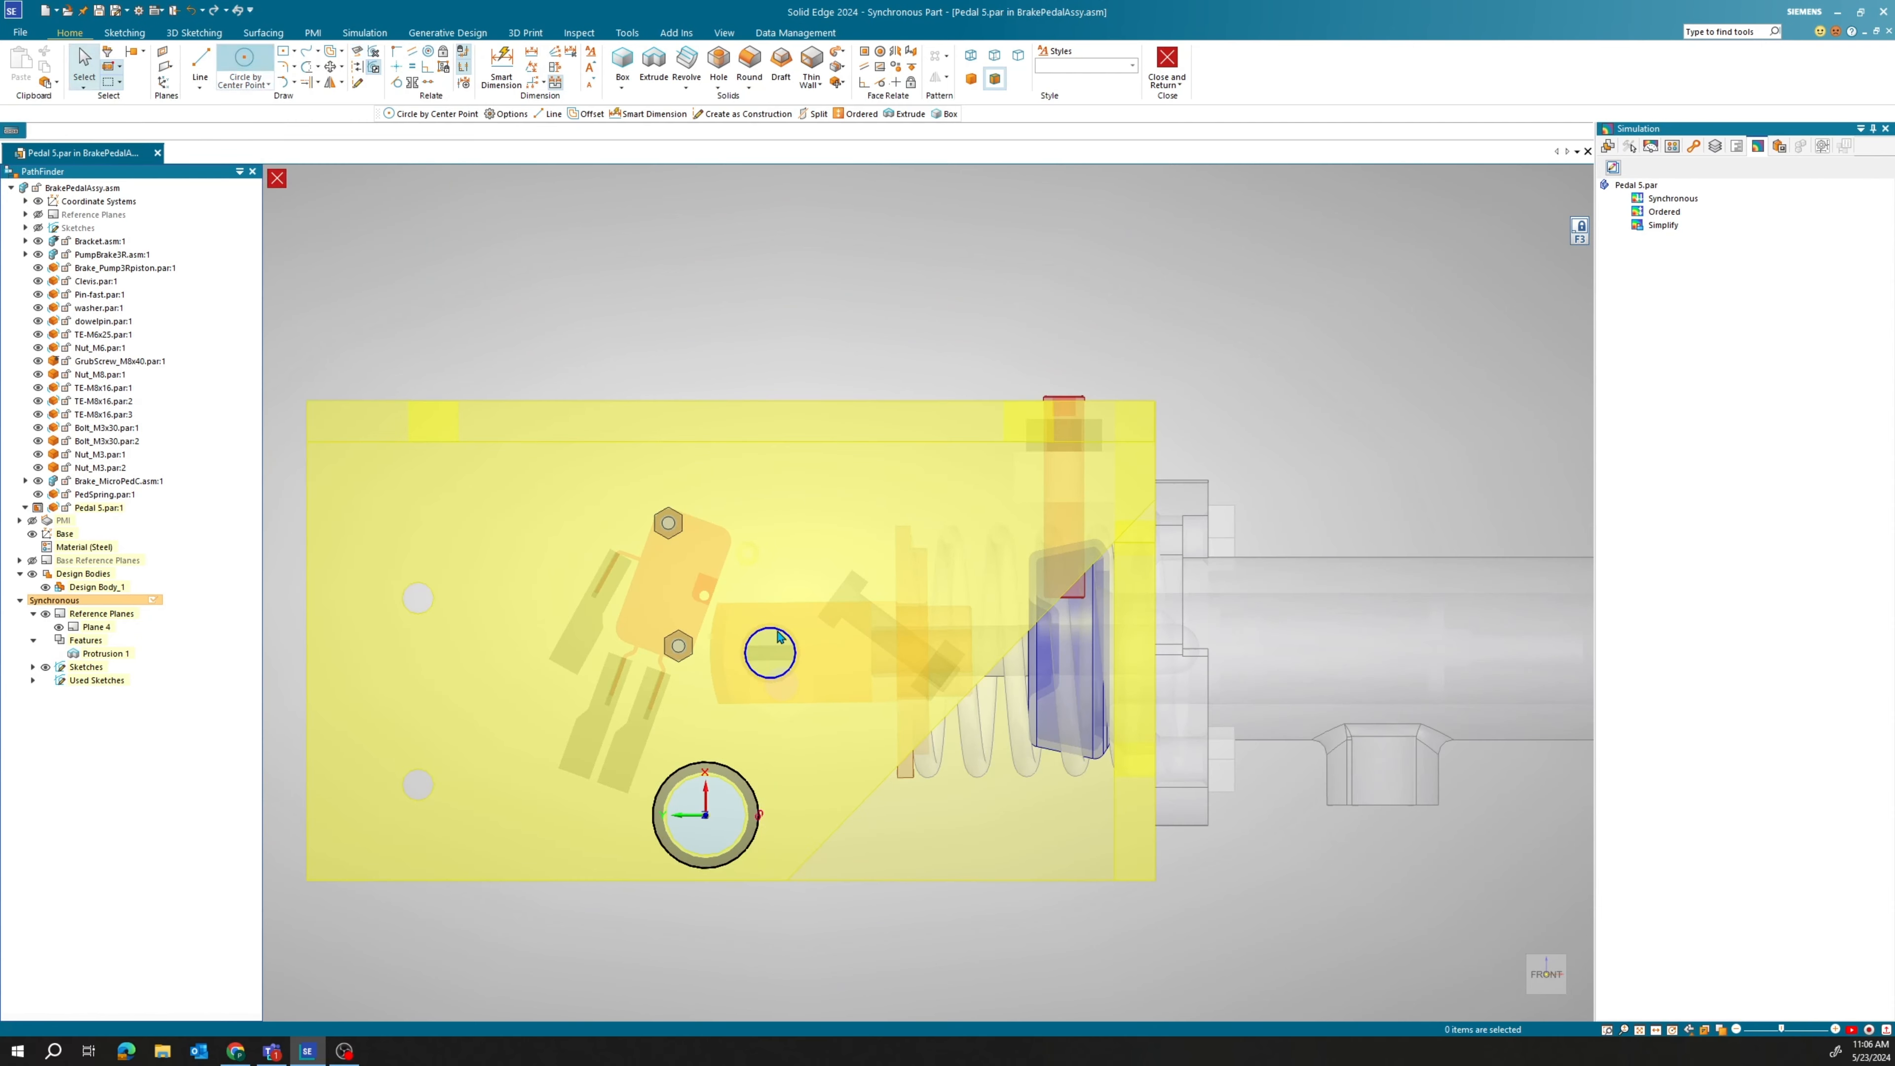
click(771, 654)
click(815, 631)
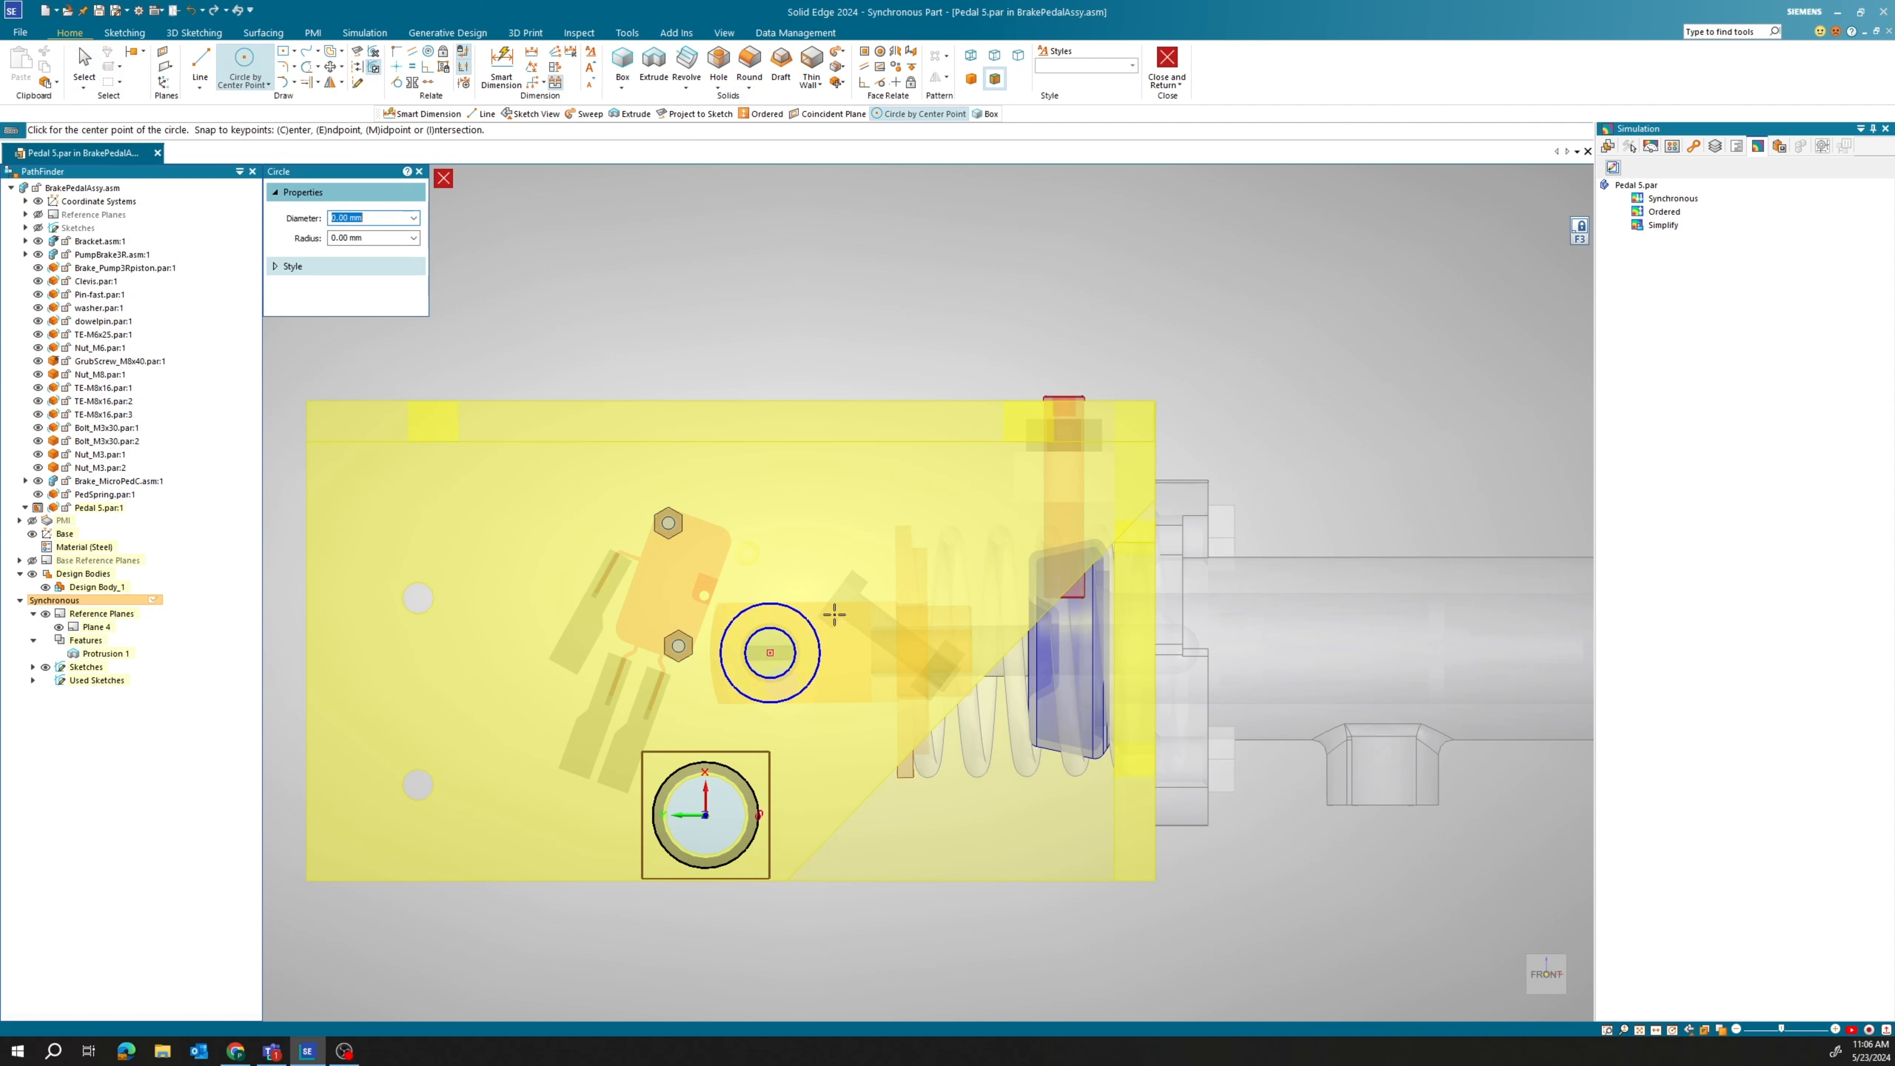
key(Escape)
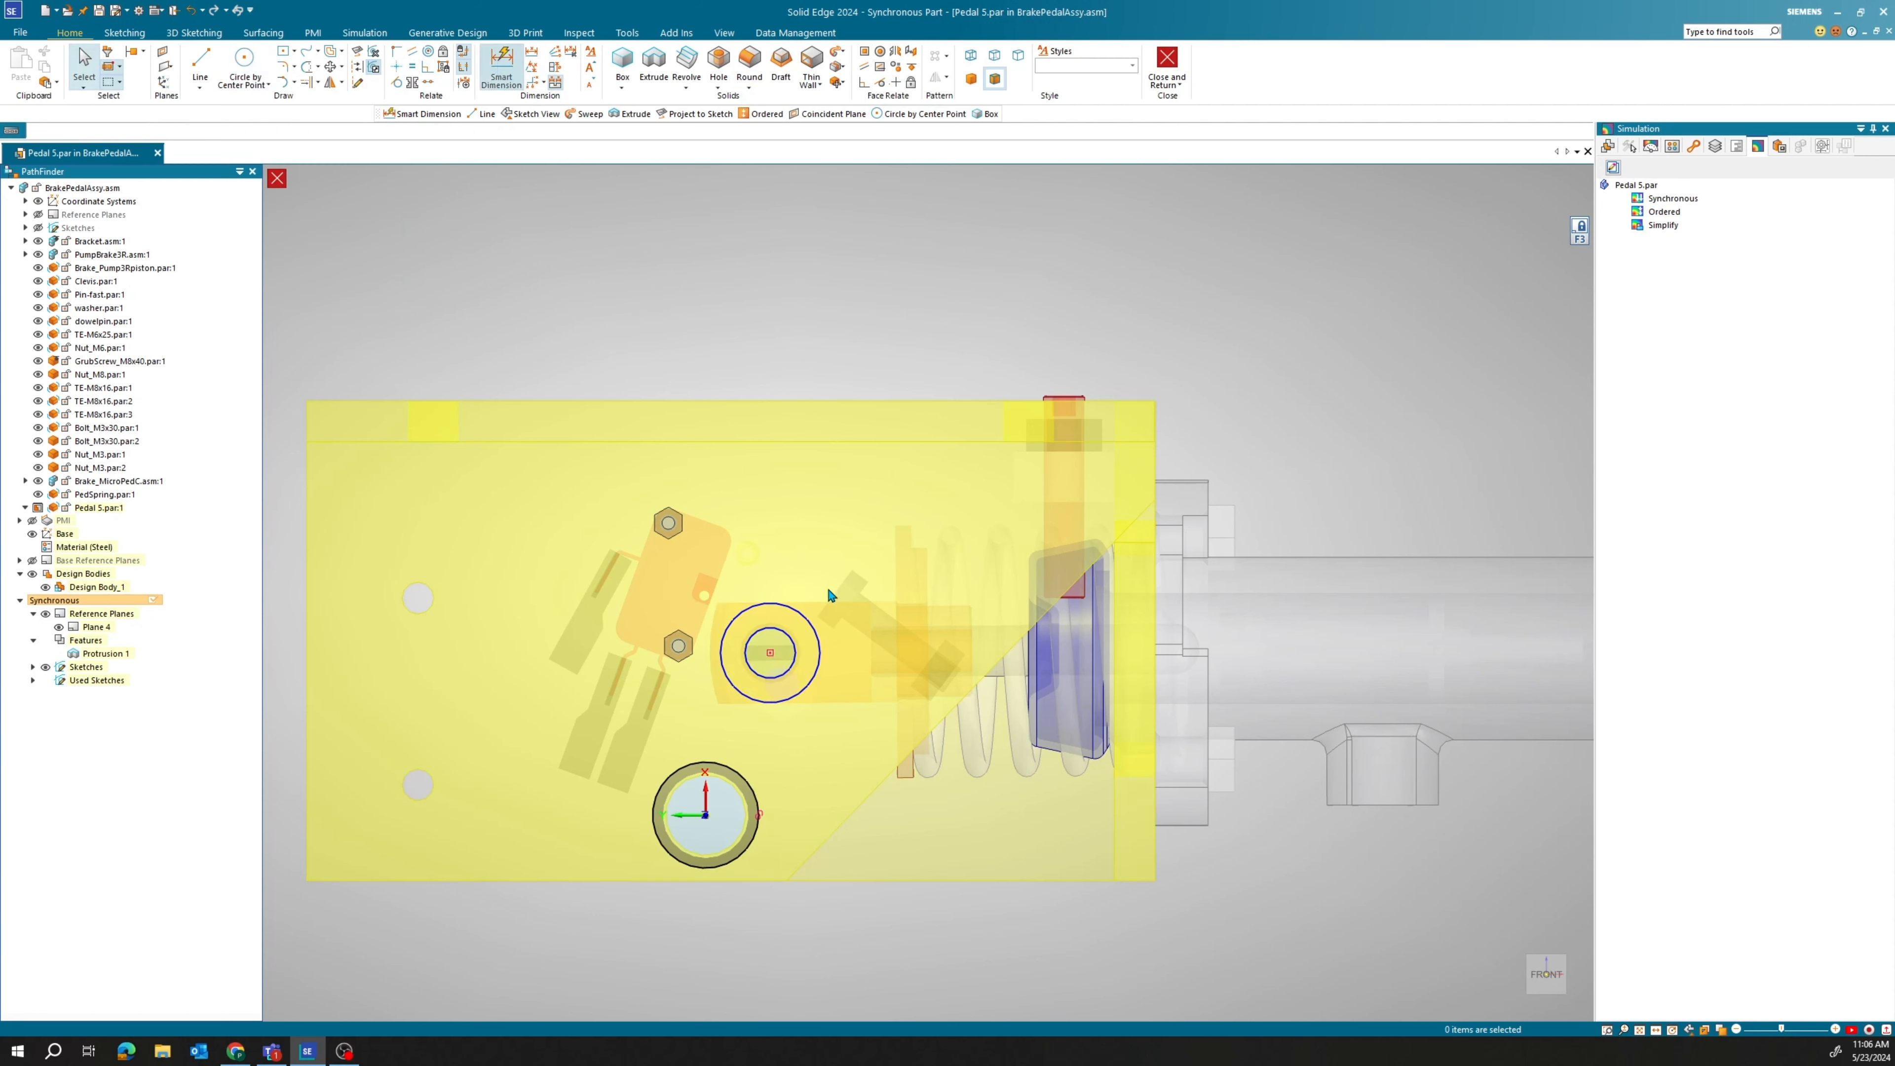
Dimension the diameter of the circle around the clevis pin at 20 mm.
click(784, 606)
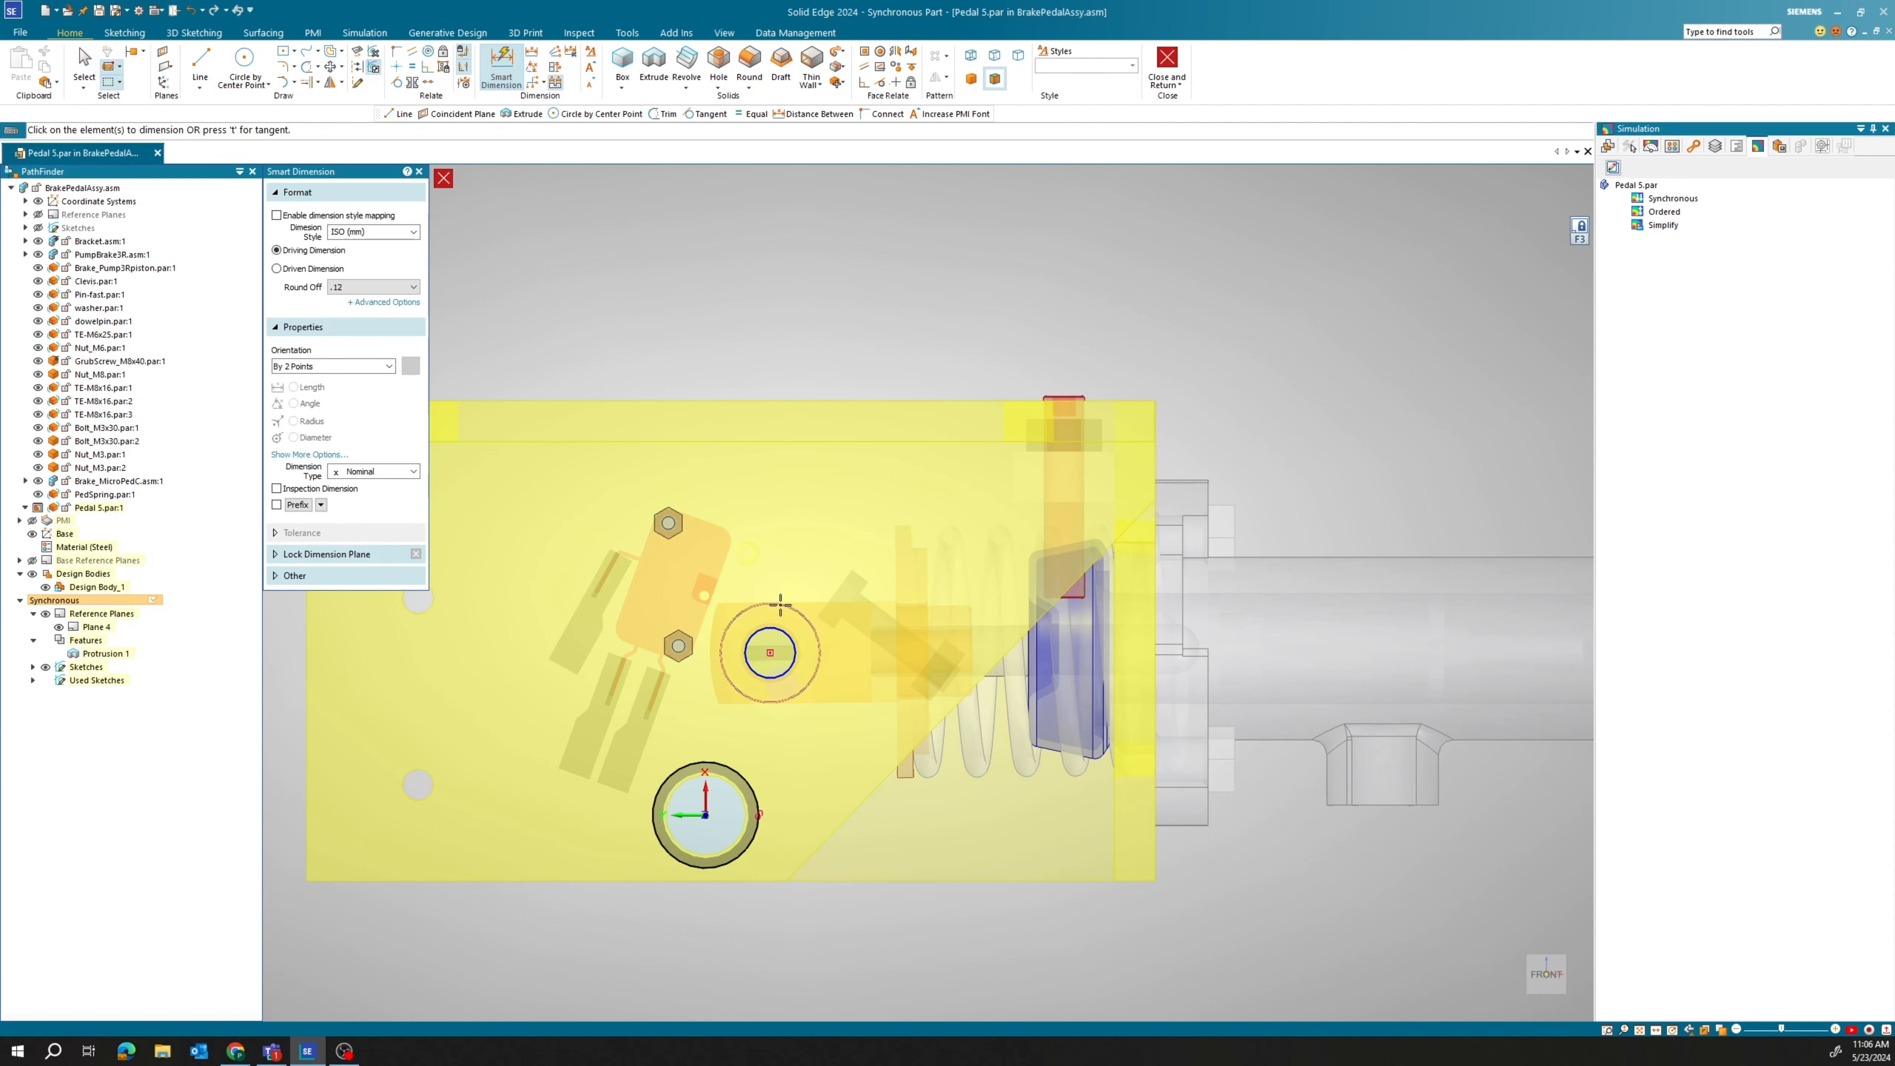
click(821, 547)
text(20)
key(Return)
key(Escape)
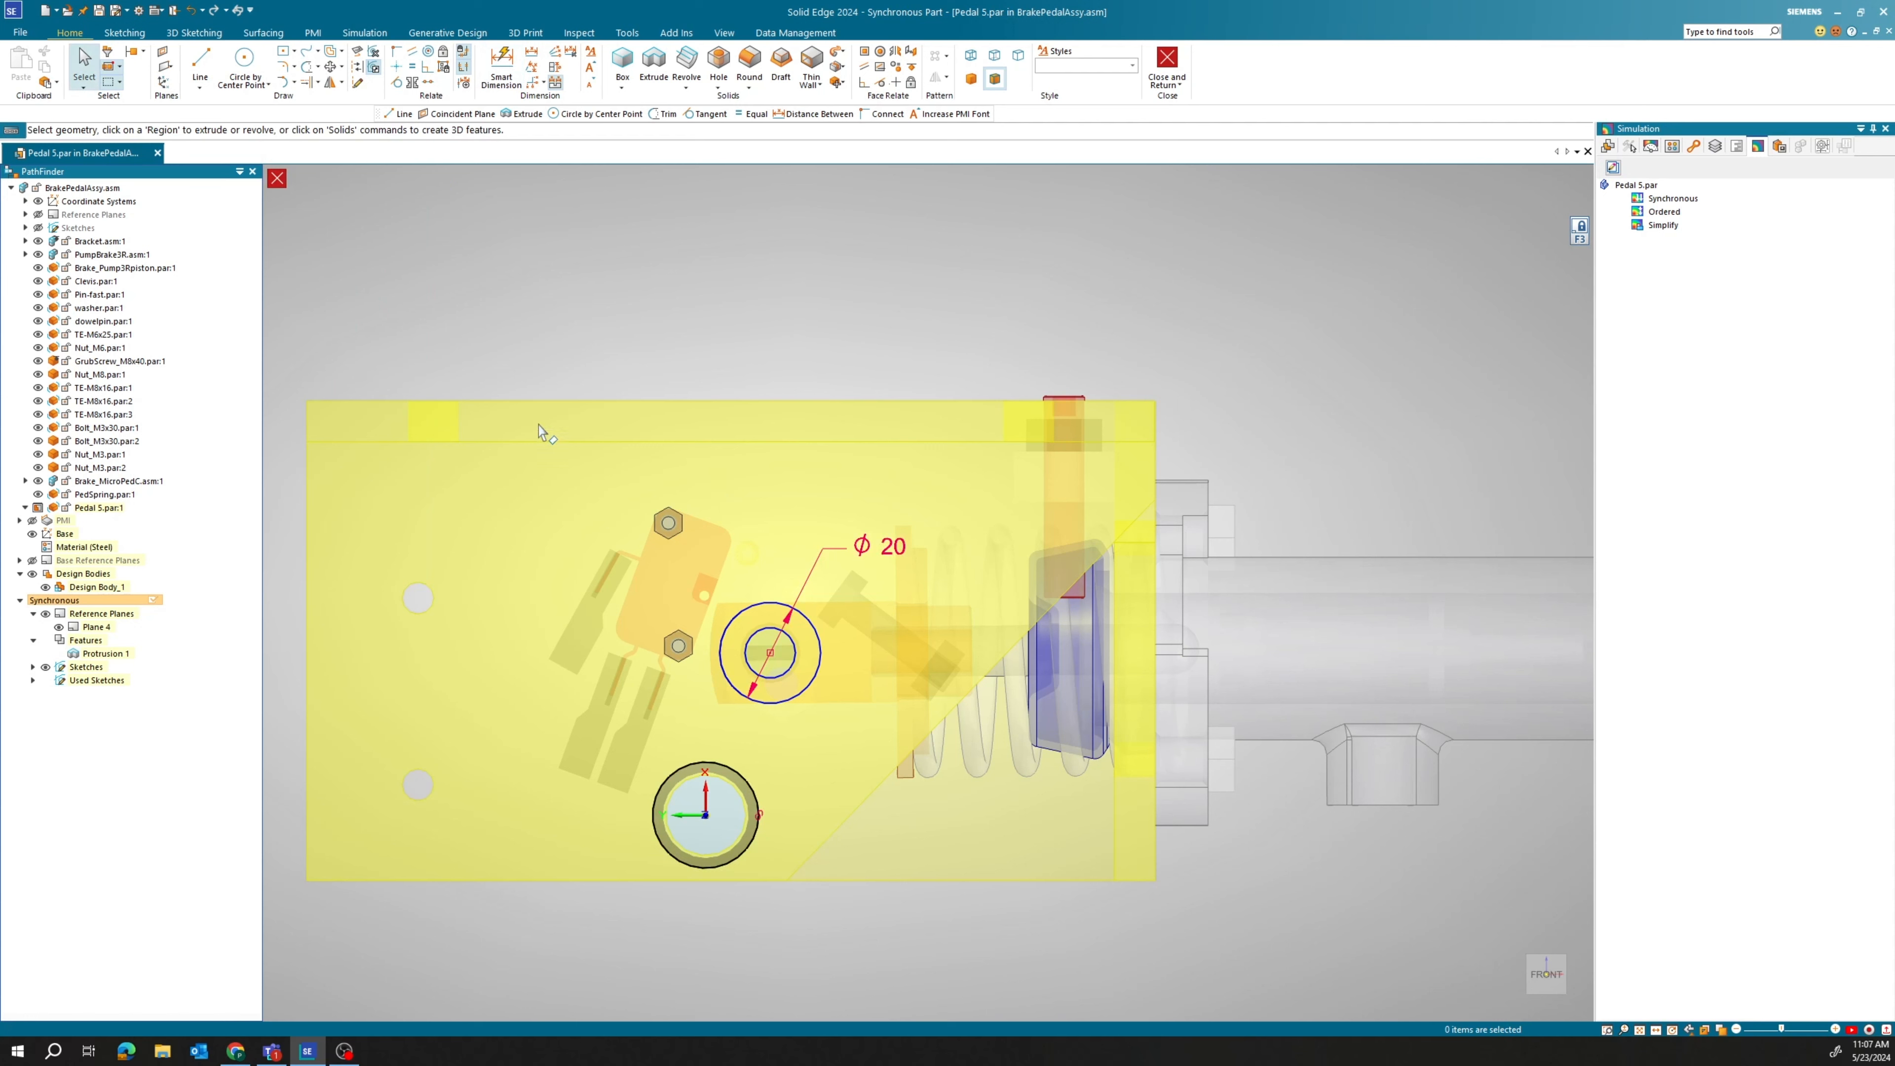
Draw two lines tangent to the 20 mm circle and the projected tube circle, one on each side.
click(200, 62)
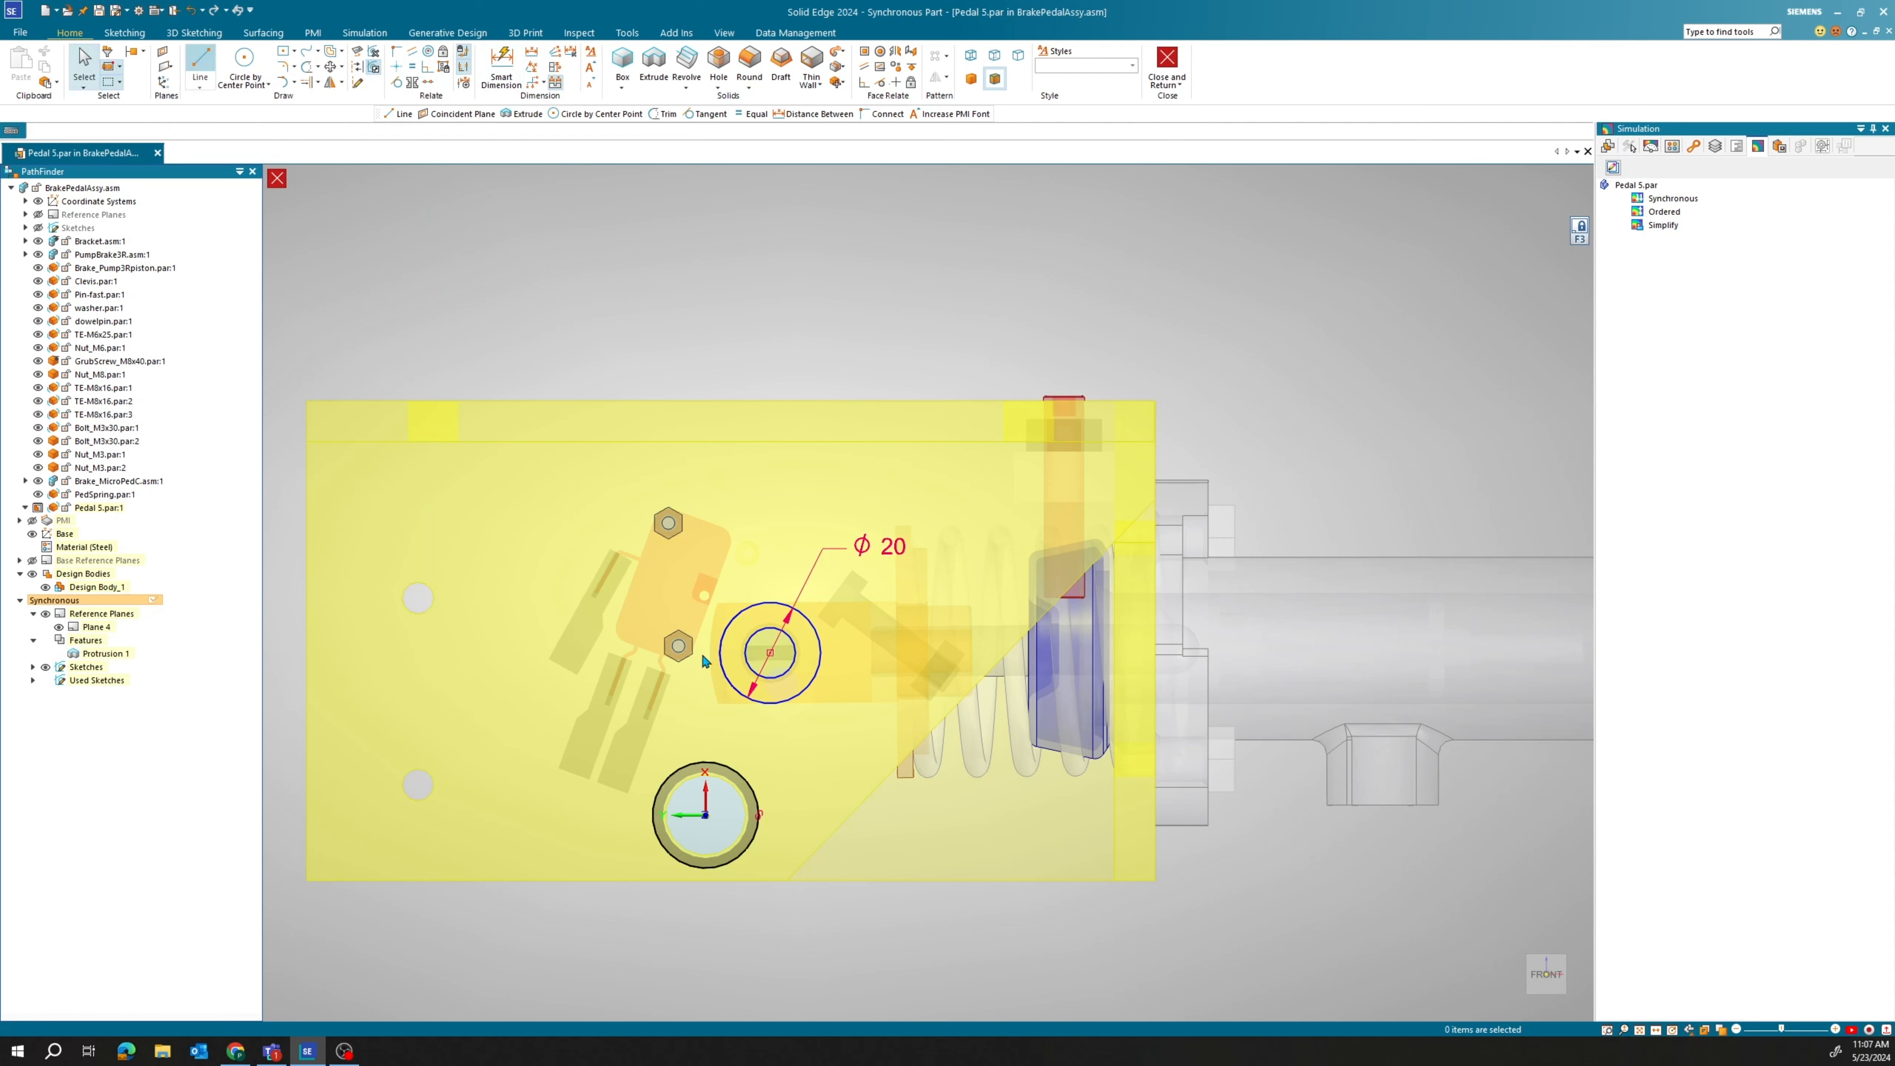
click(744, 610)
click(656, 794)
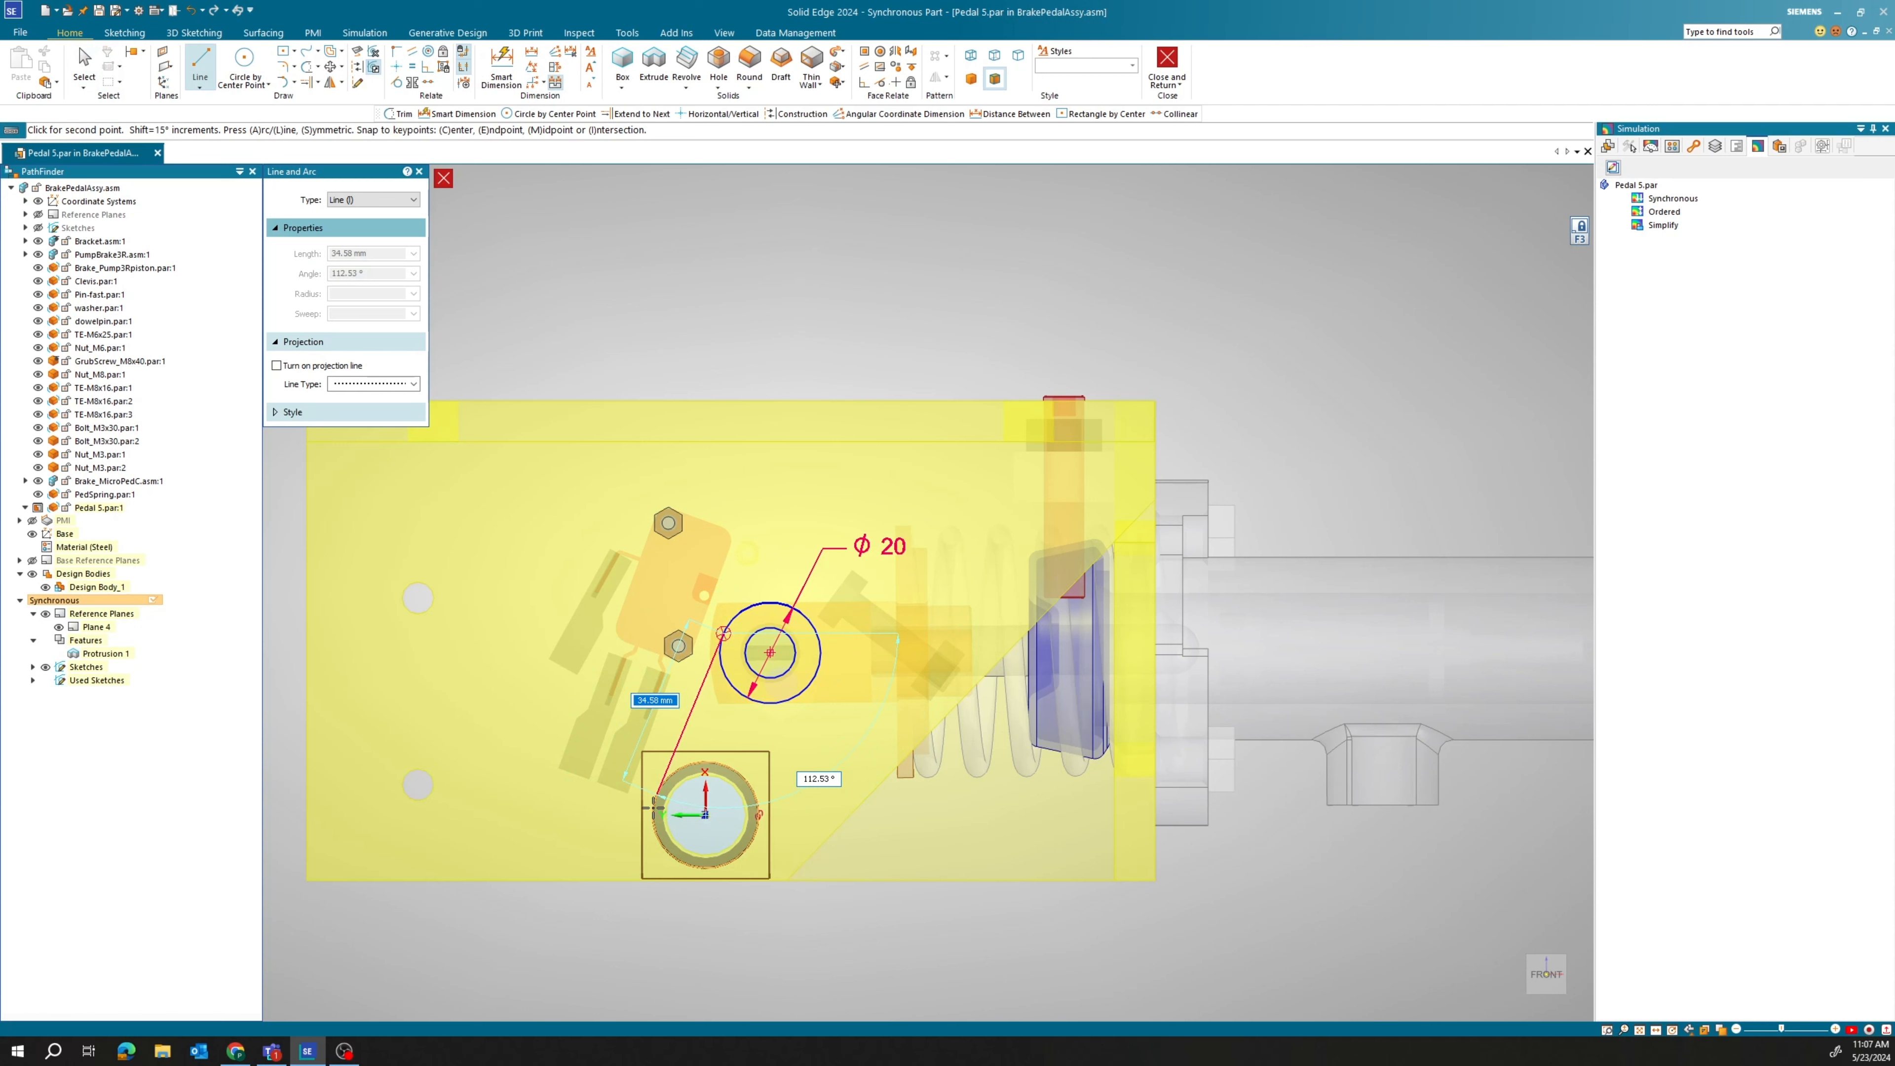
right_click(519, 805)
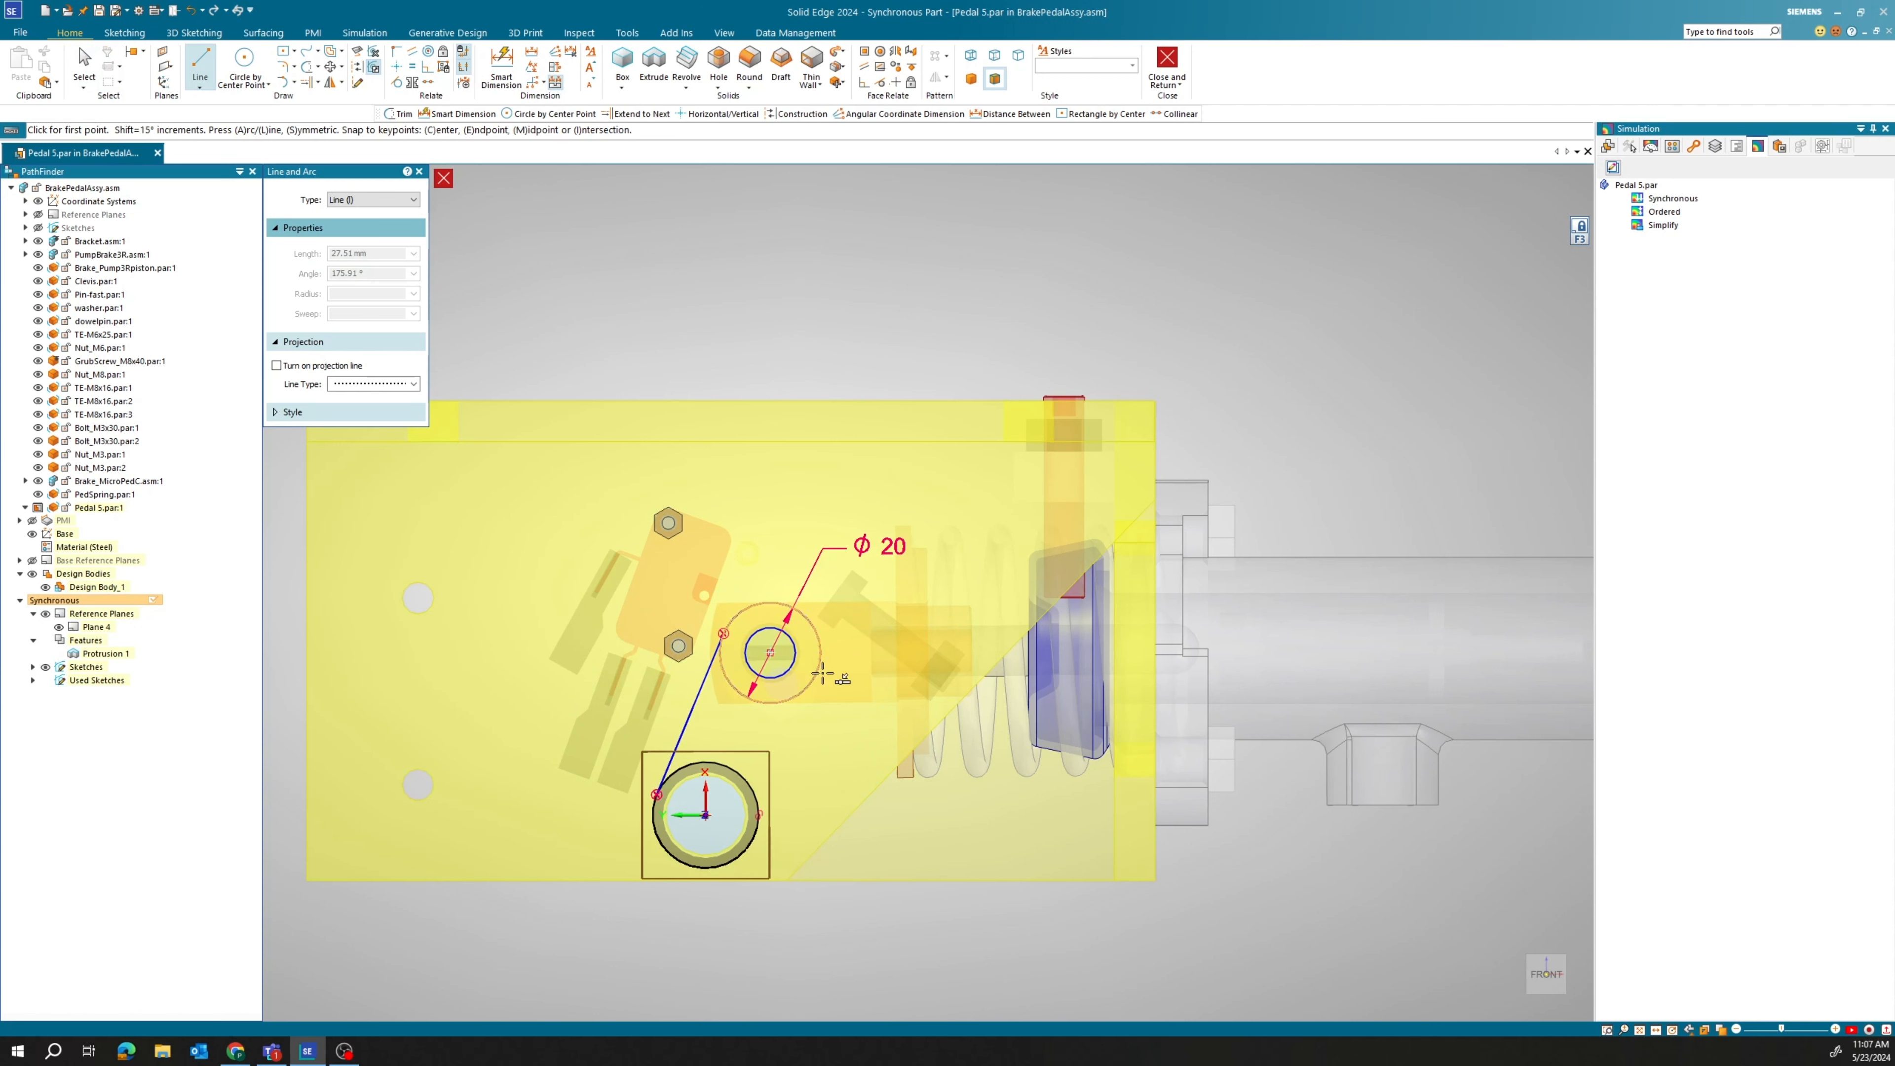
click(811, 619)
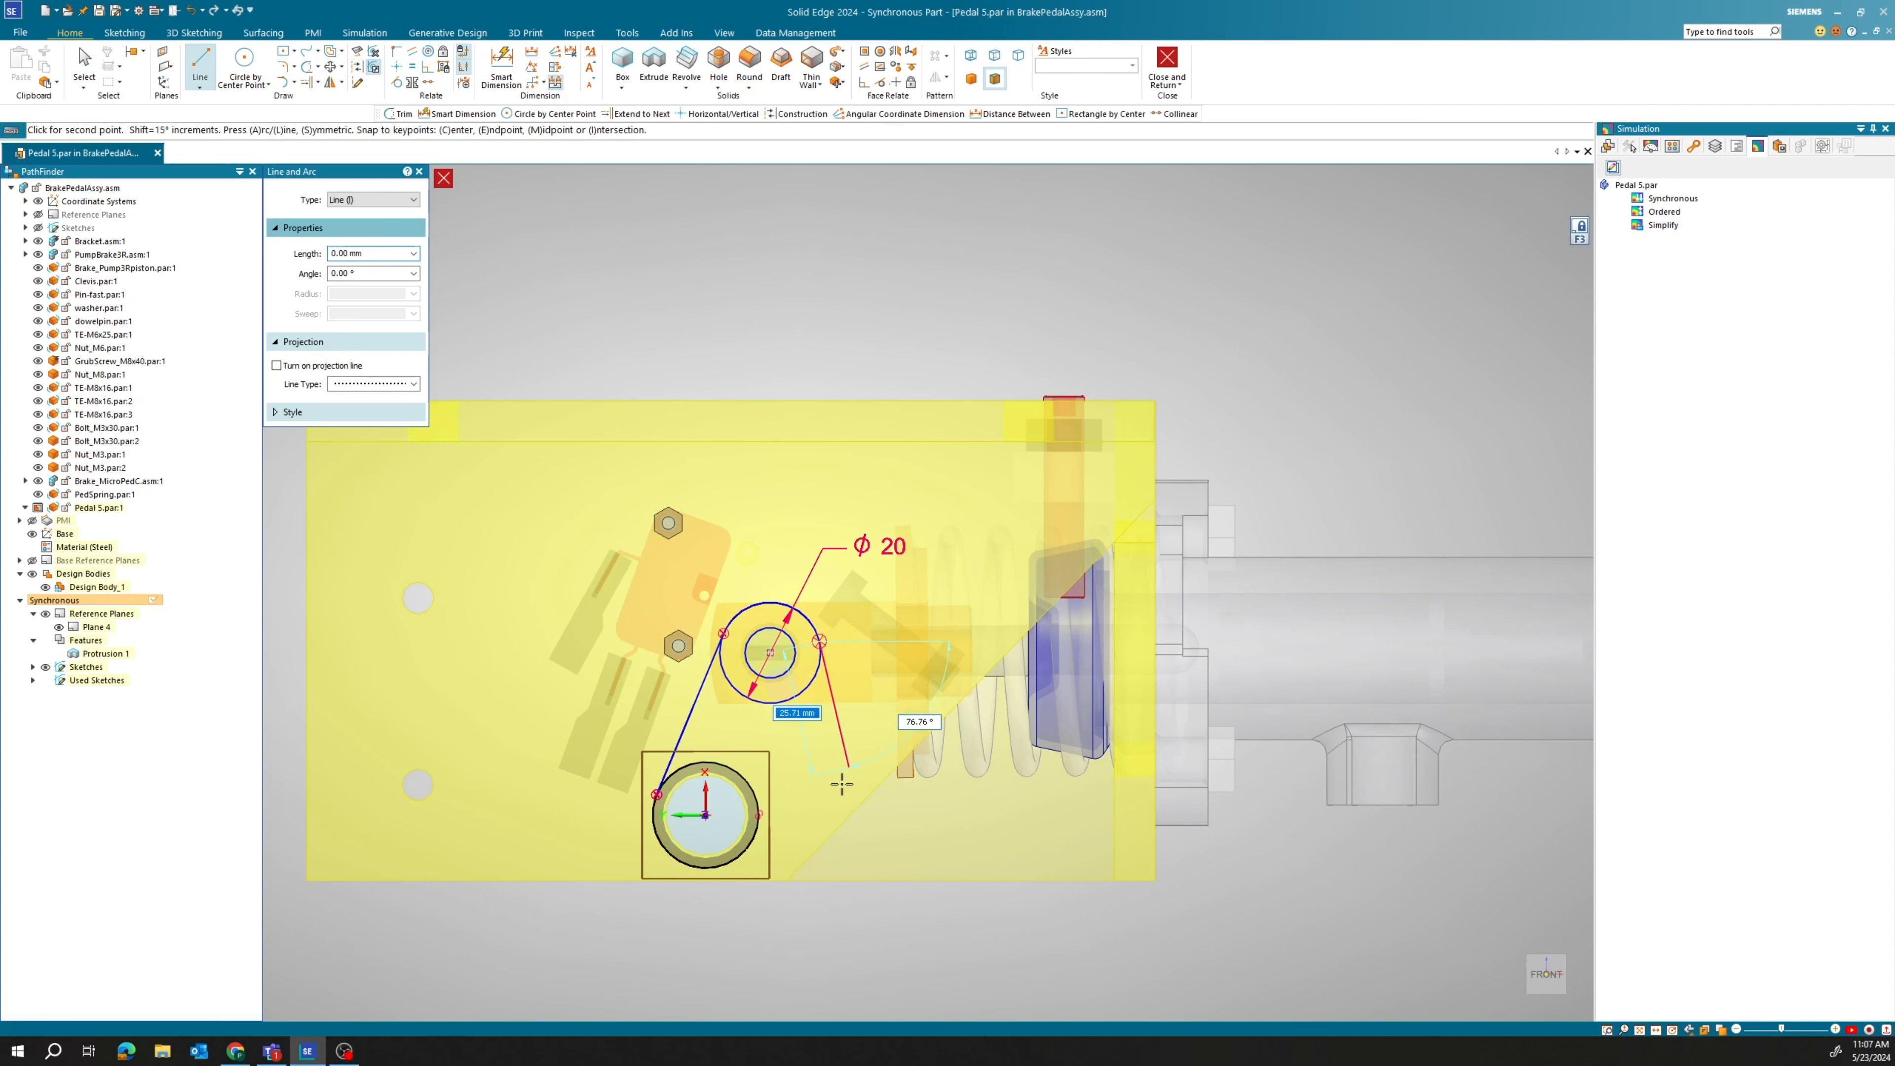
click(757, 837)
right_click(963, 901)
key(Escape)
Trim the far arc of the projected tube circle and the inner arc of the 20 mm circle to form the lever outline.
middle_drag(959, 903, 742, 790)
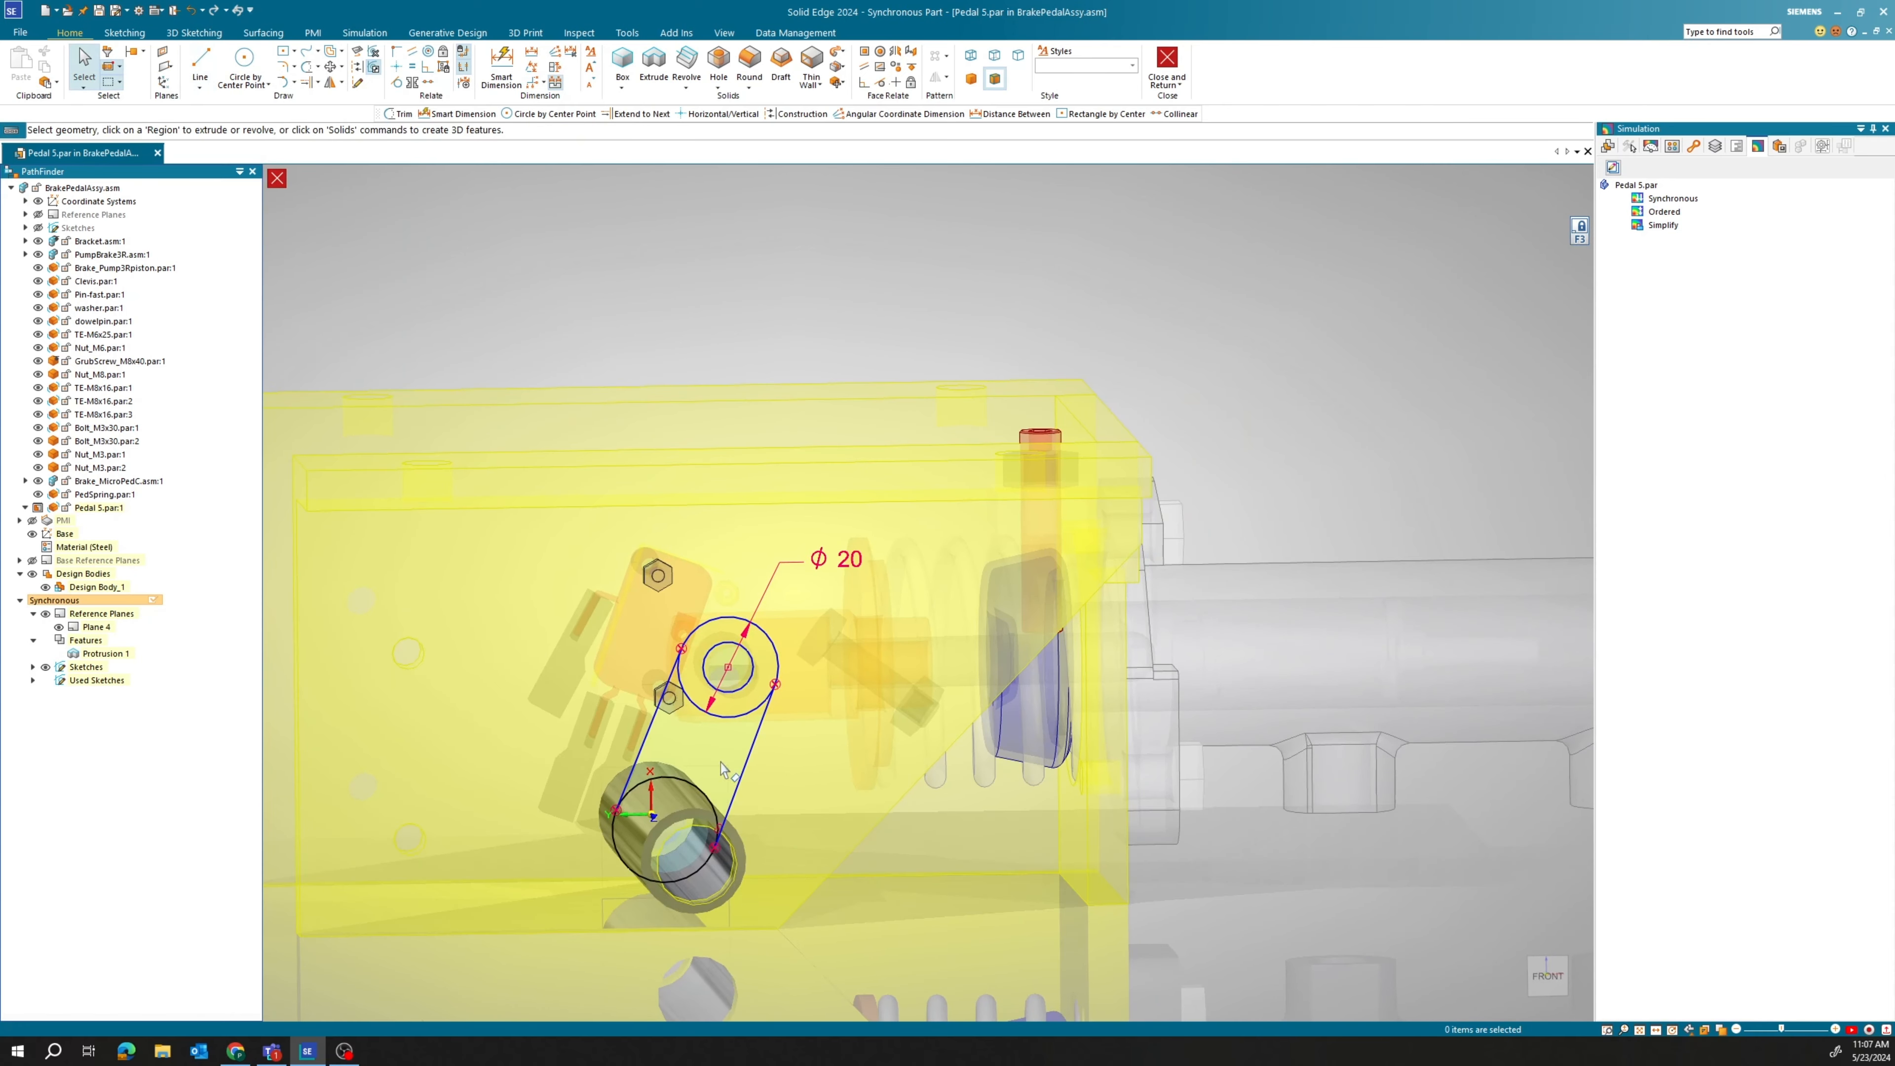
click(306, 83)
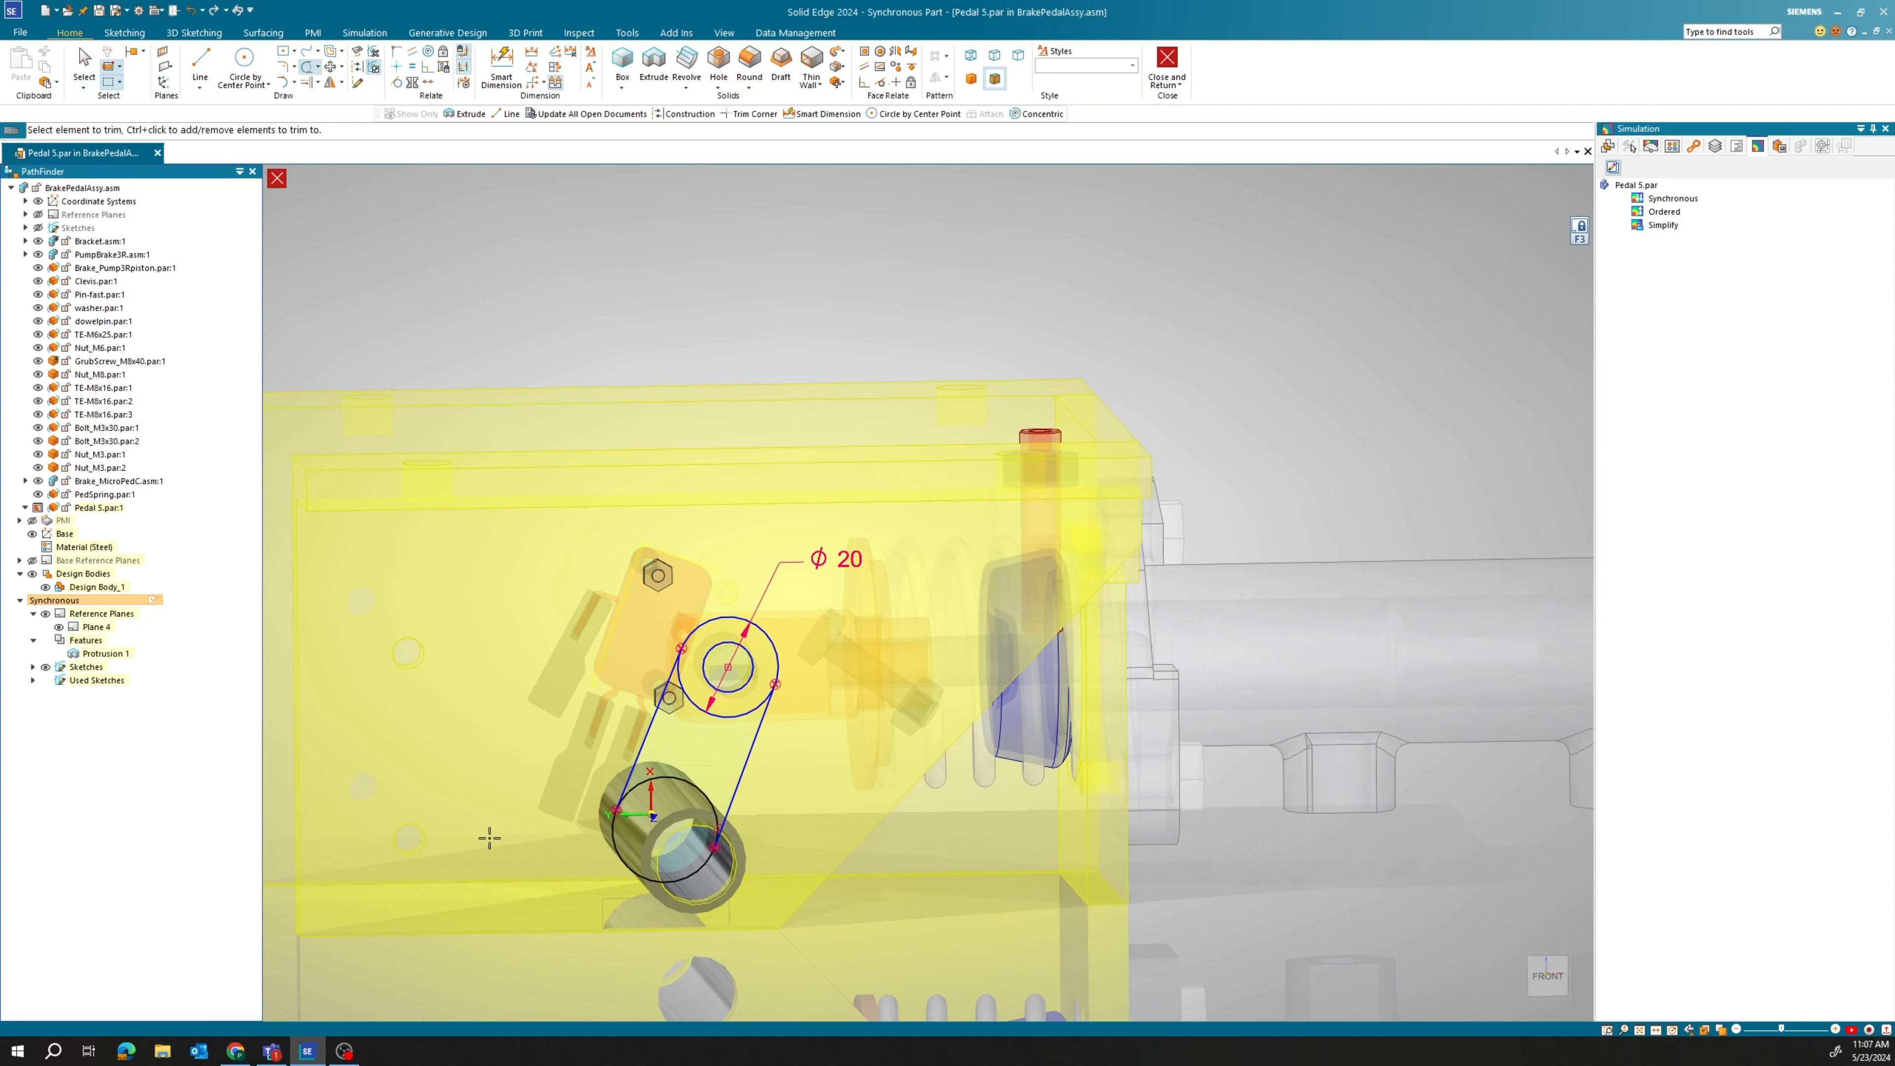
click(625, 869)
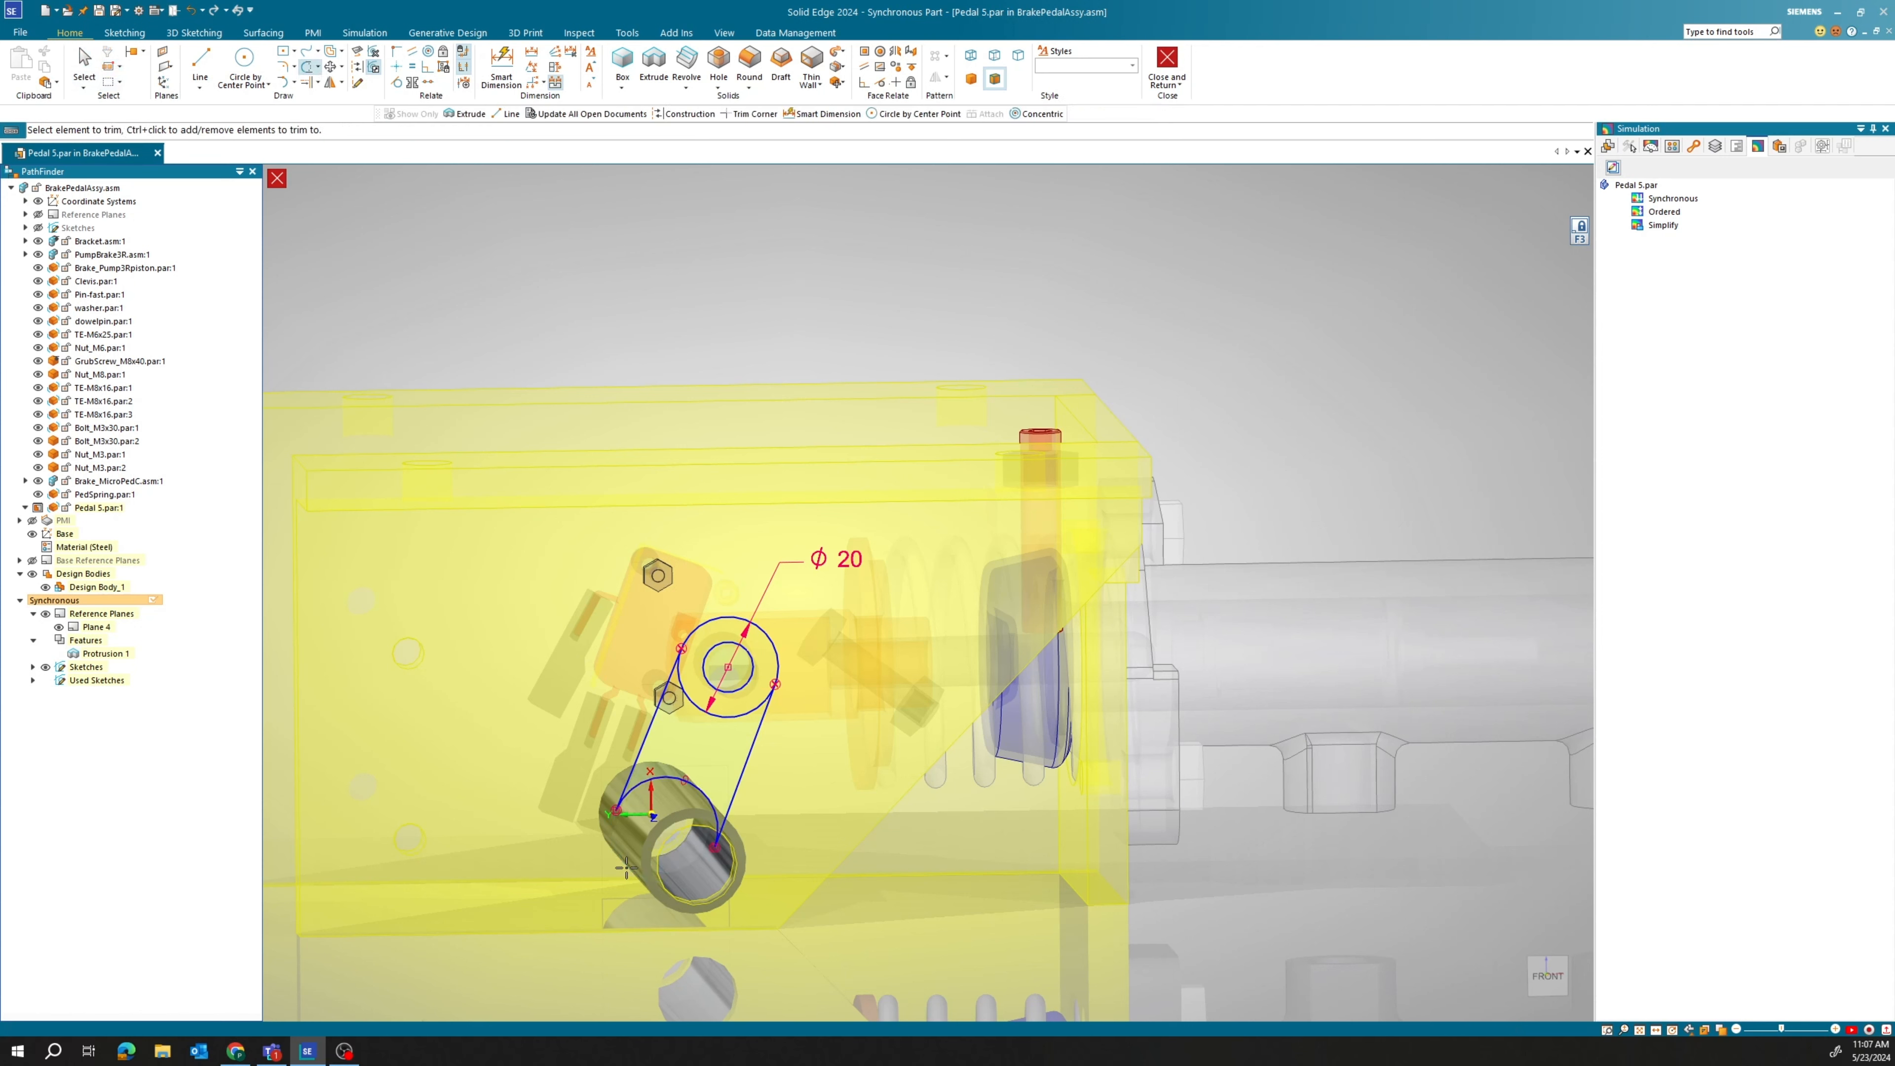
click(708, 712)
scroll(767, 805, down, 5)
mouse_move(769, 787)
middle_down()
mouse_move(720, 735)
mouse_move(769, 707)
mouse_move(808, 729)
mouse_move(733, 751)
middle_up()
key(Escape)
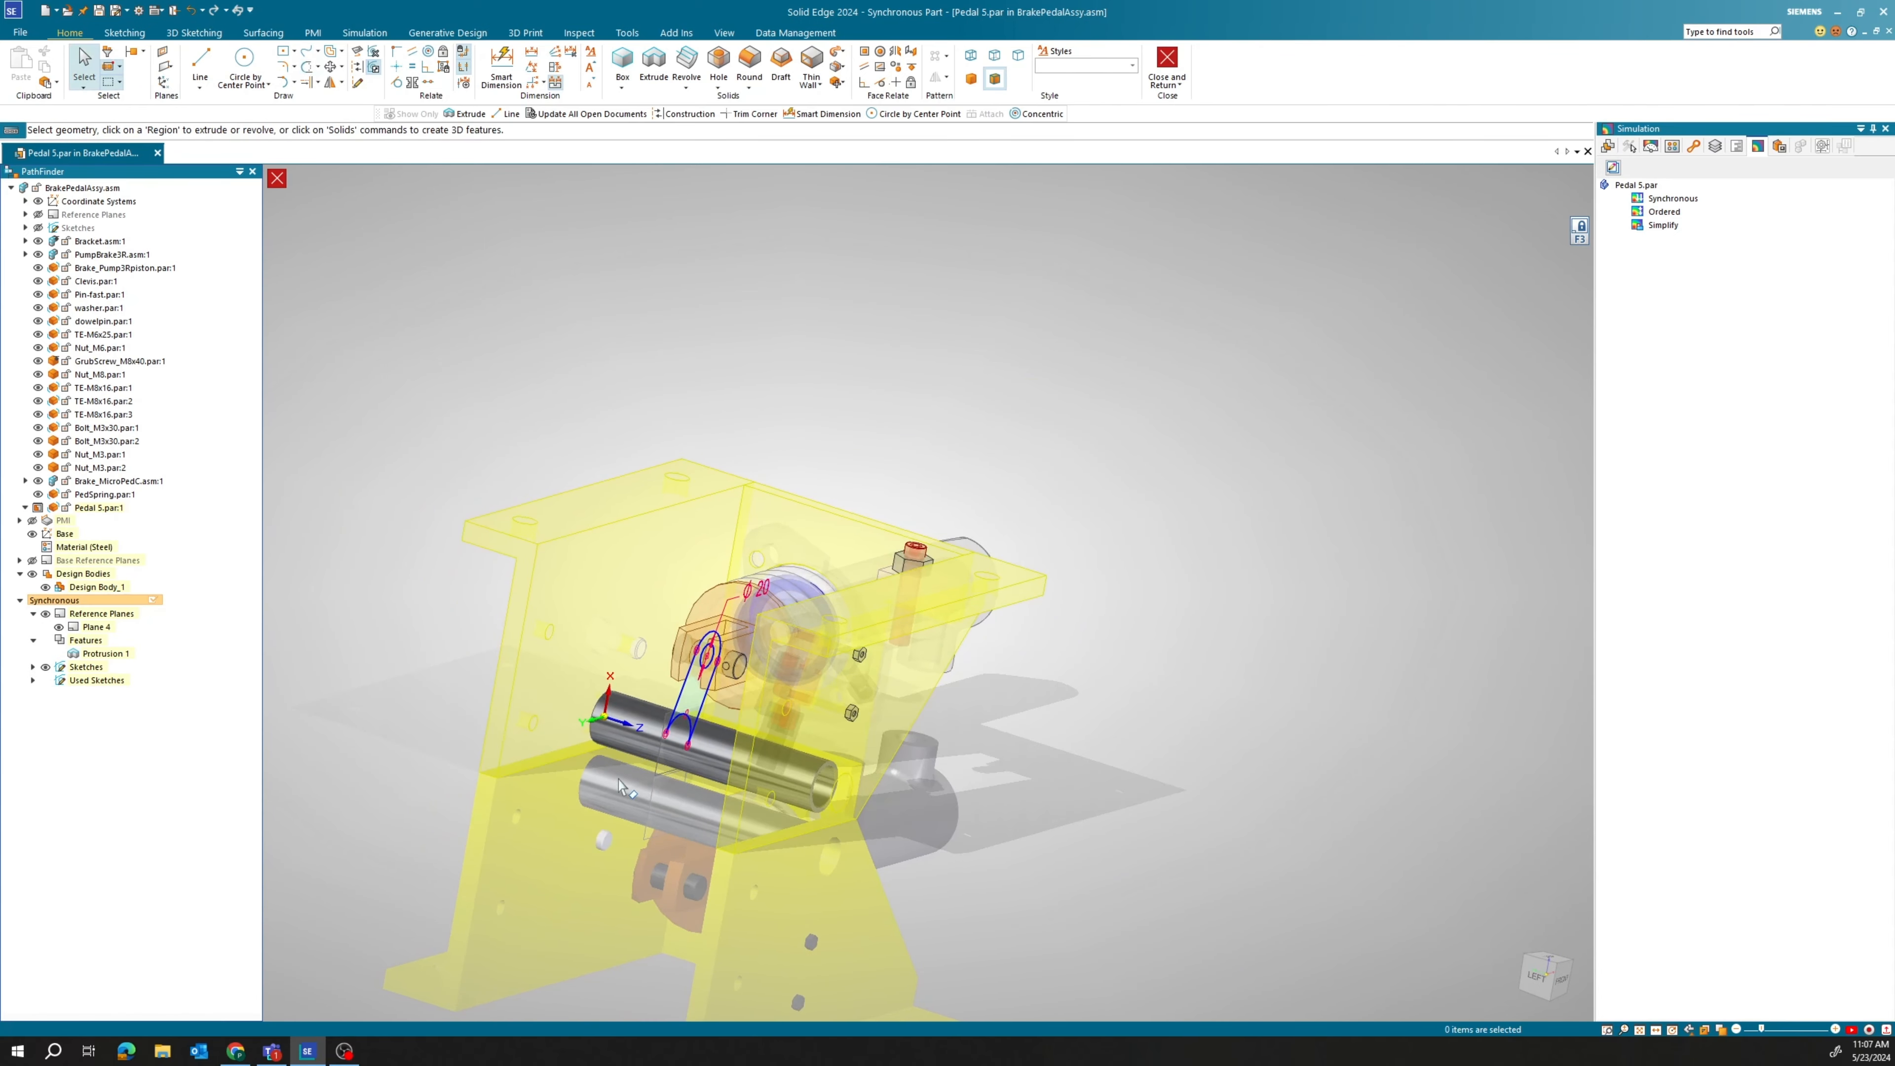
Extrude the lever region around the clevis pin hole symmetrically to a total thickness of 8 mm.
click(694, 705)
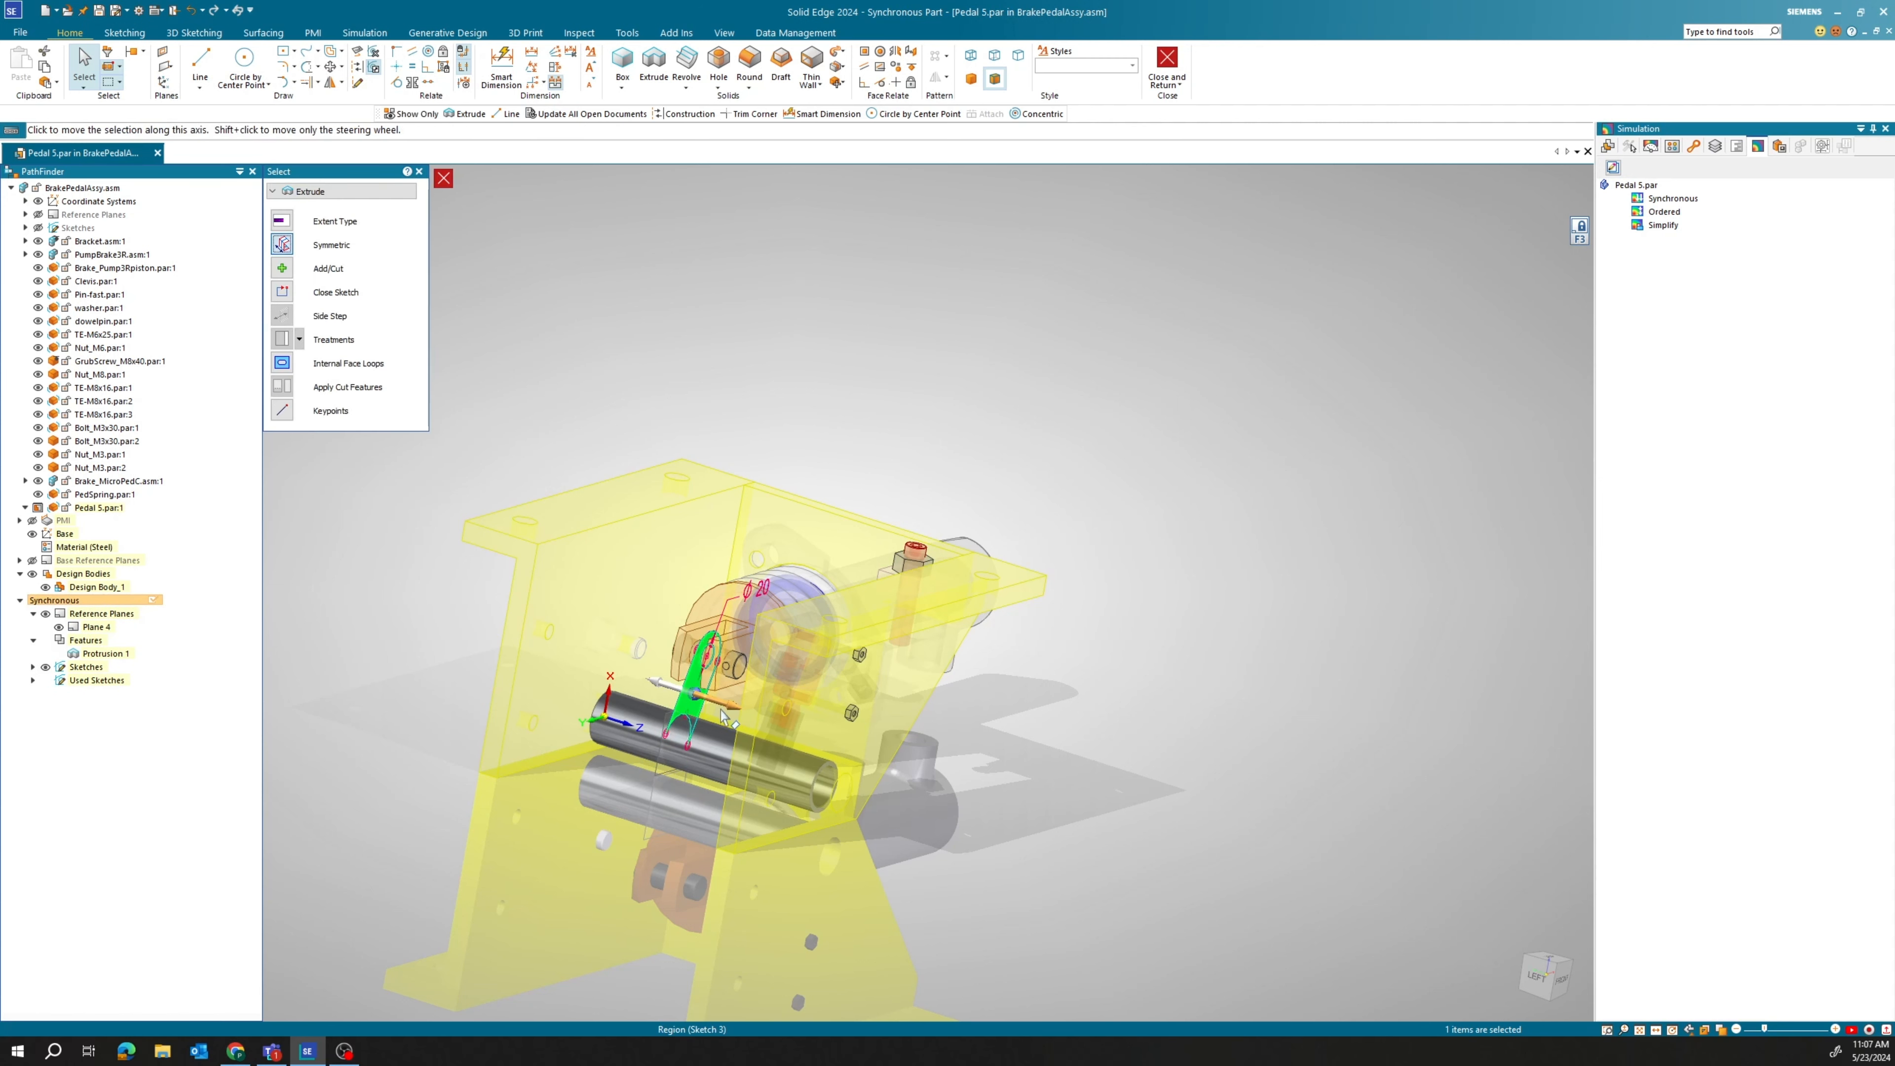
click(694, 695)
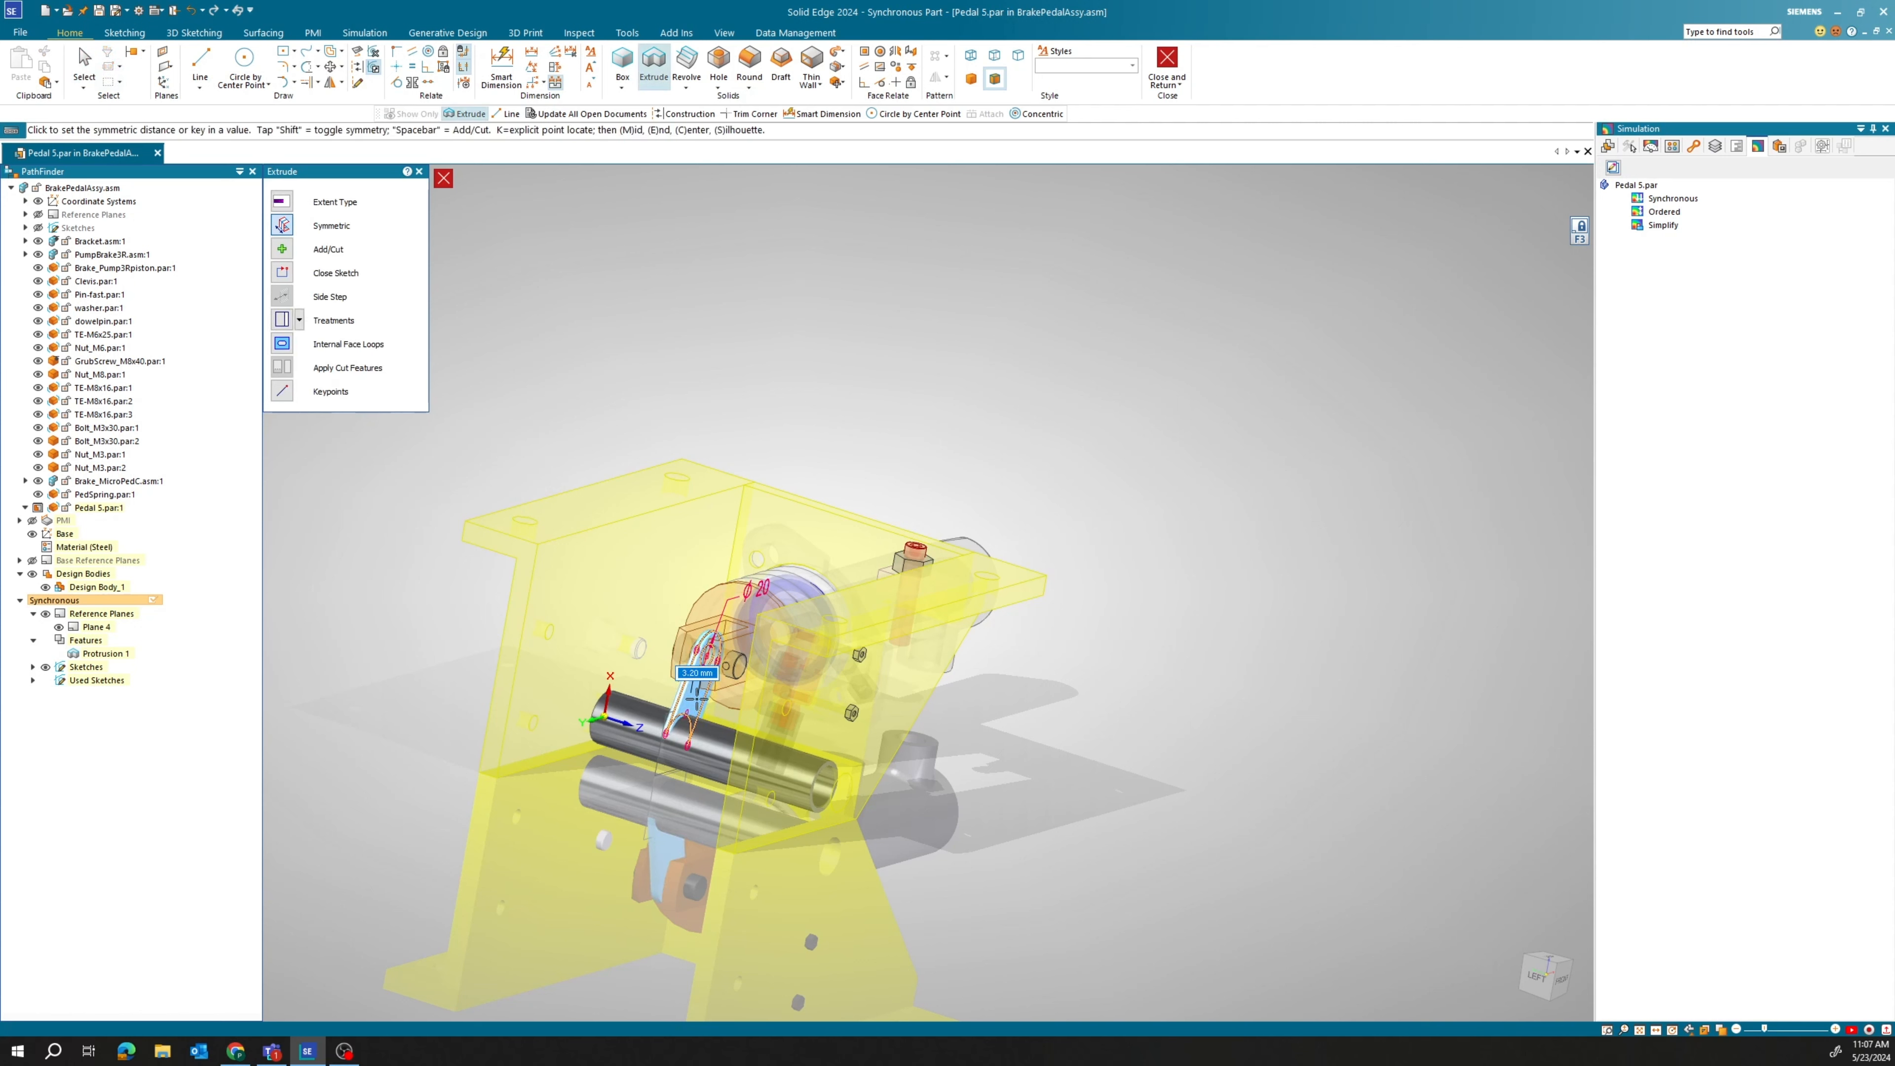
click(697, 698)
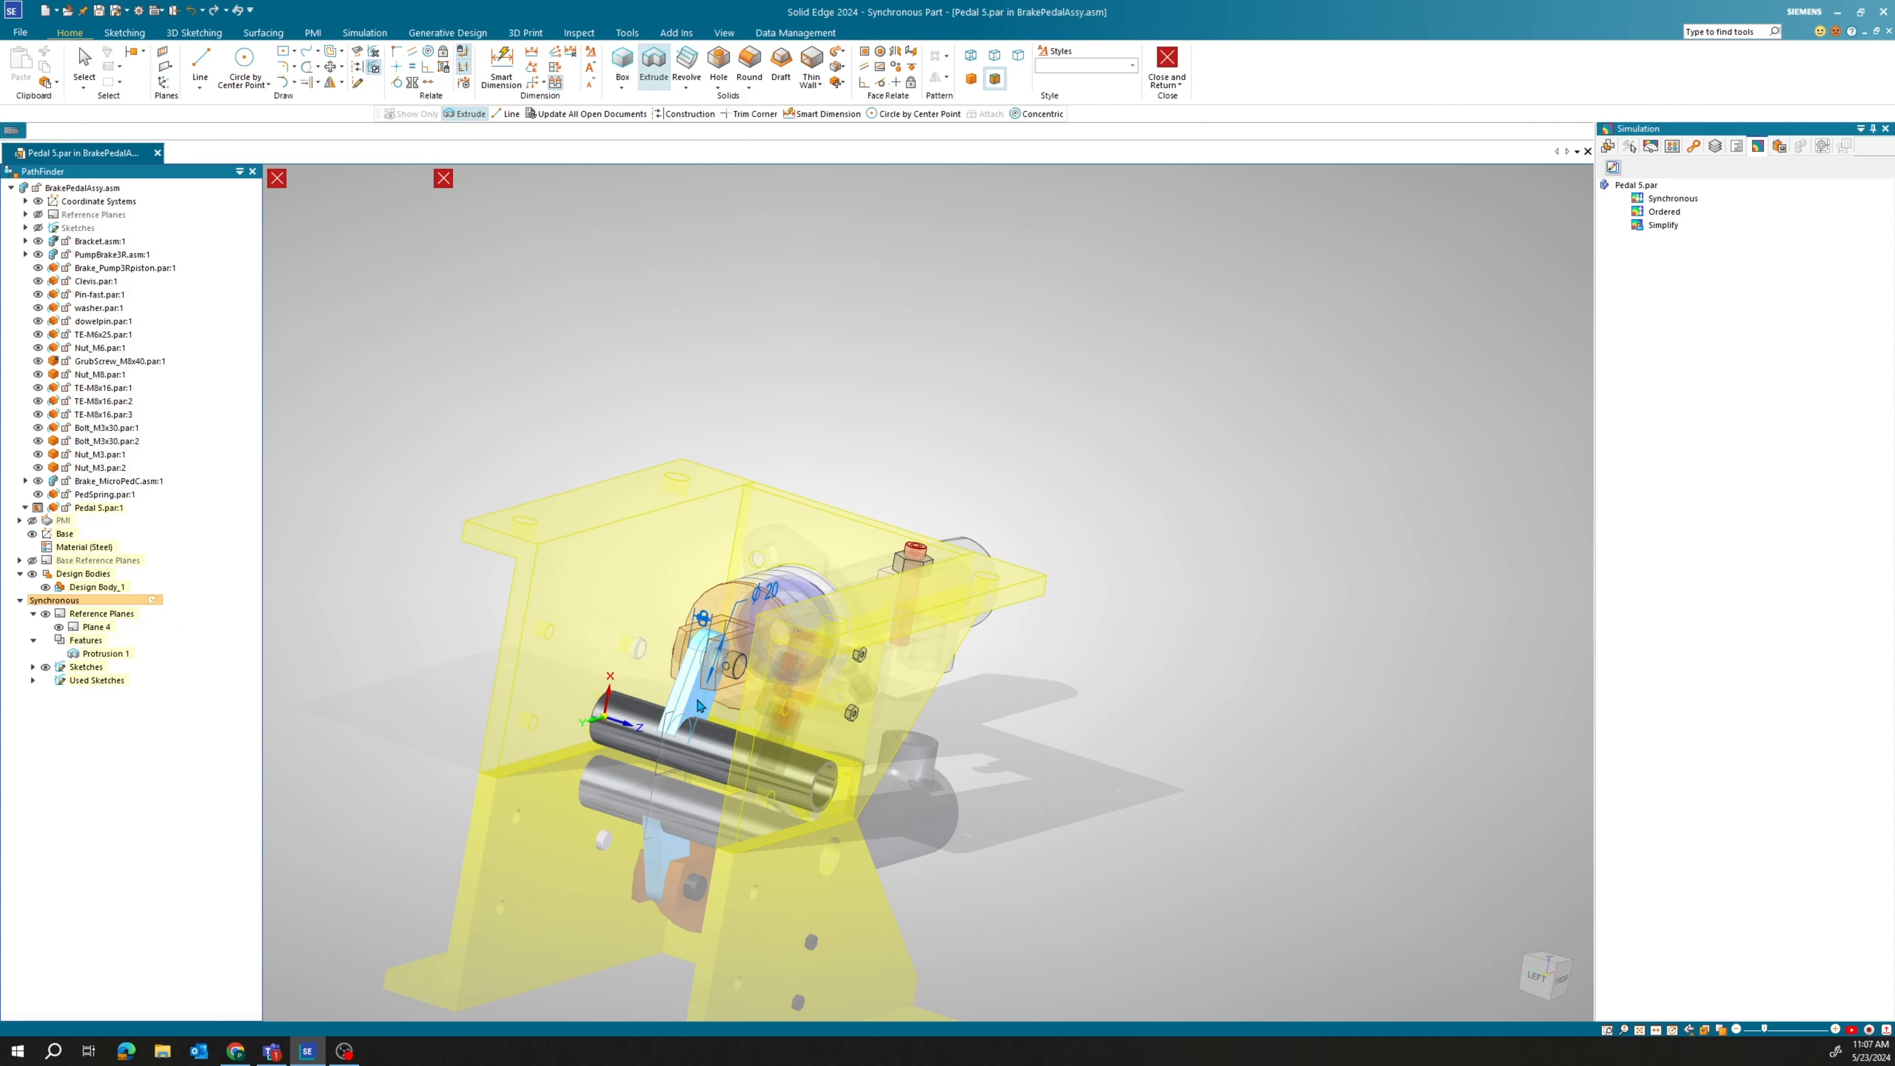
Examine the extruded lever's fit in the clevis and on the tube from the side and around the assembly.
middle_drag(674, 755, 707, 770)
scroll(706, 771, up, 5)
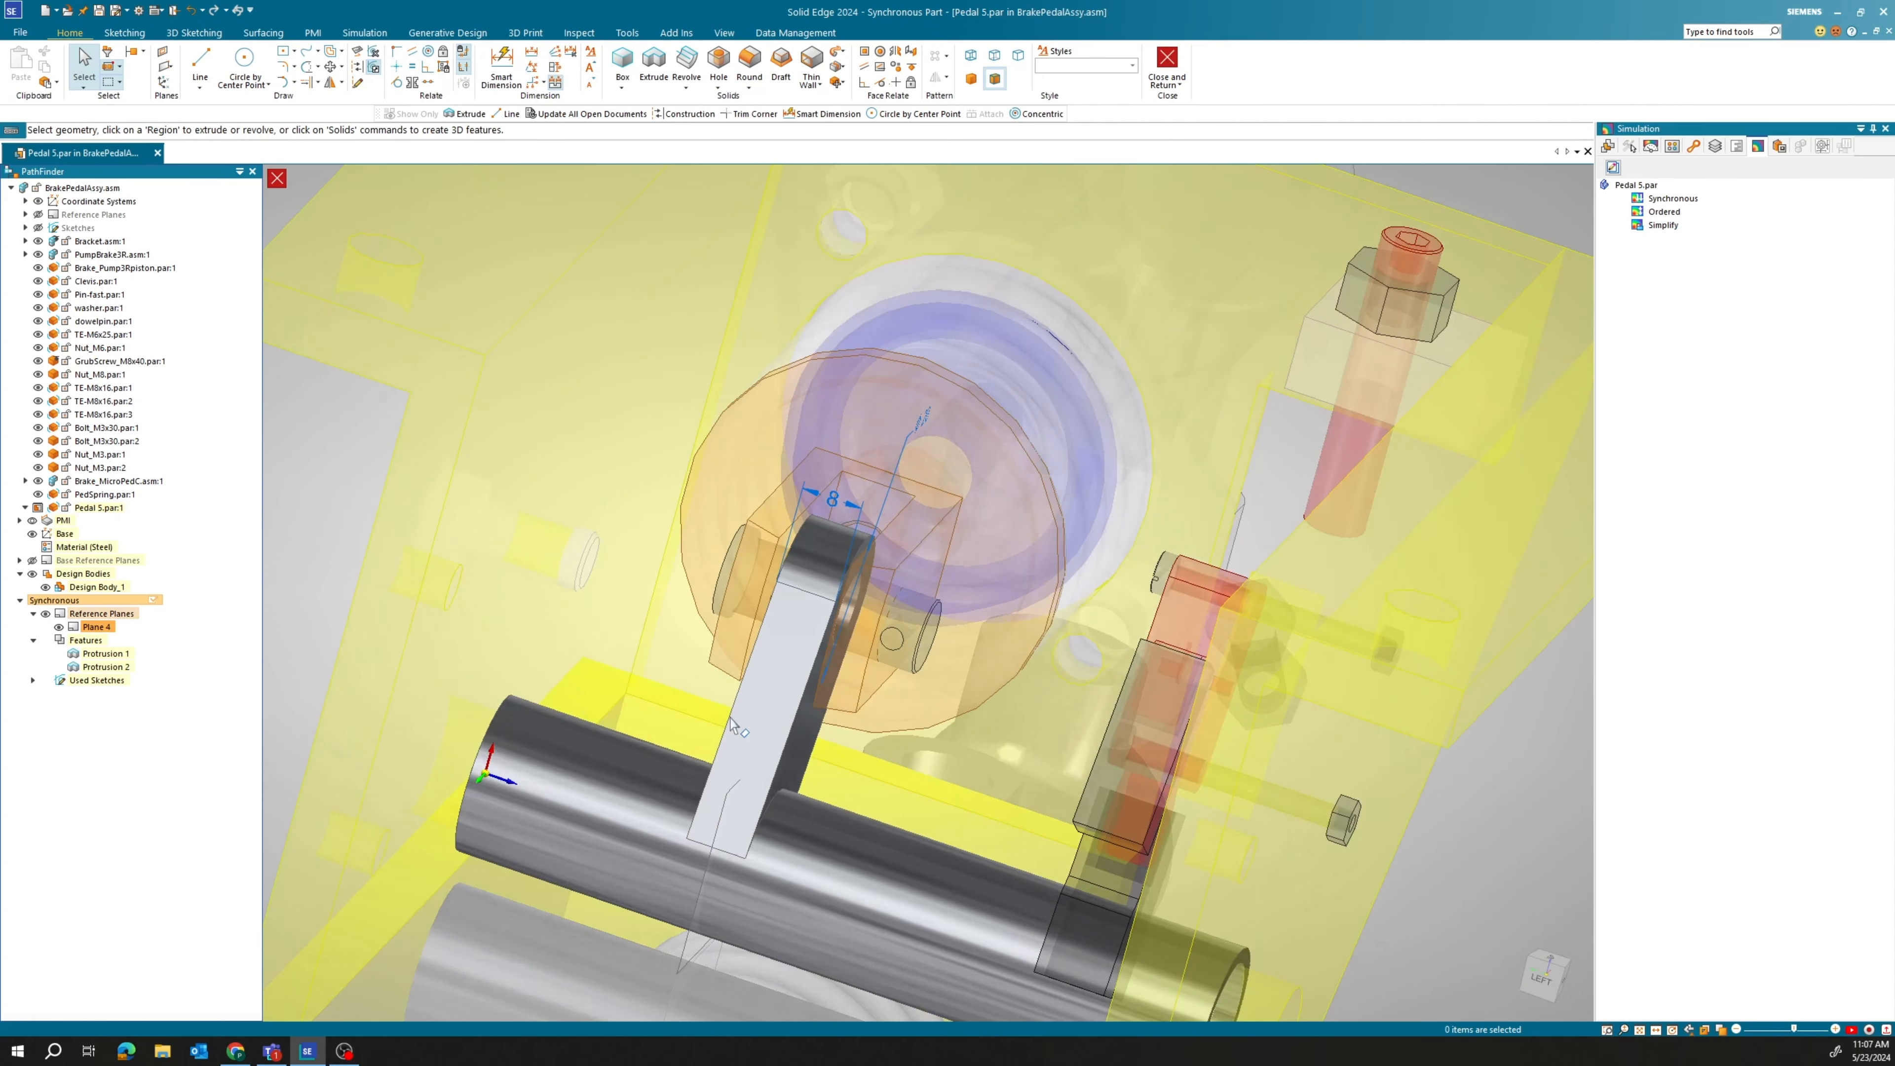
click(1542, 977)
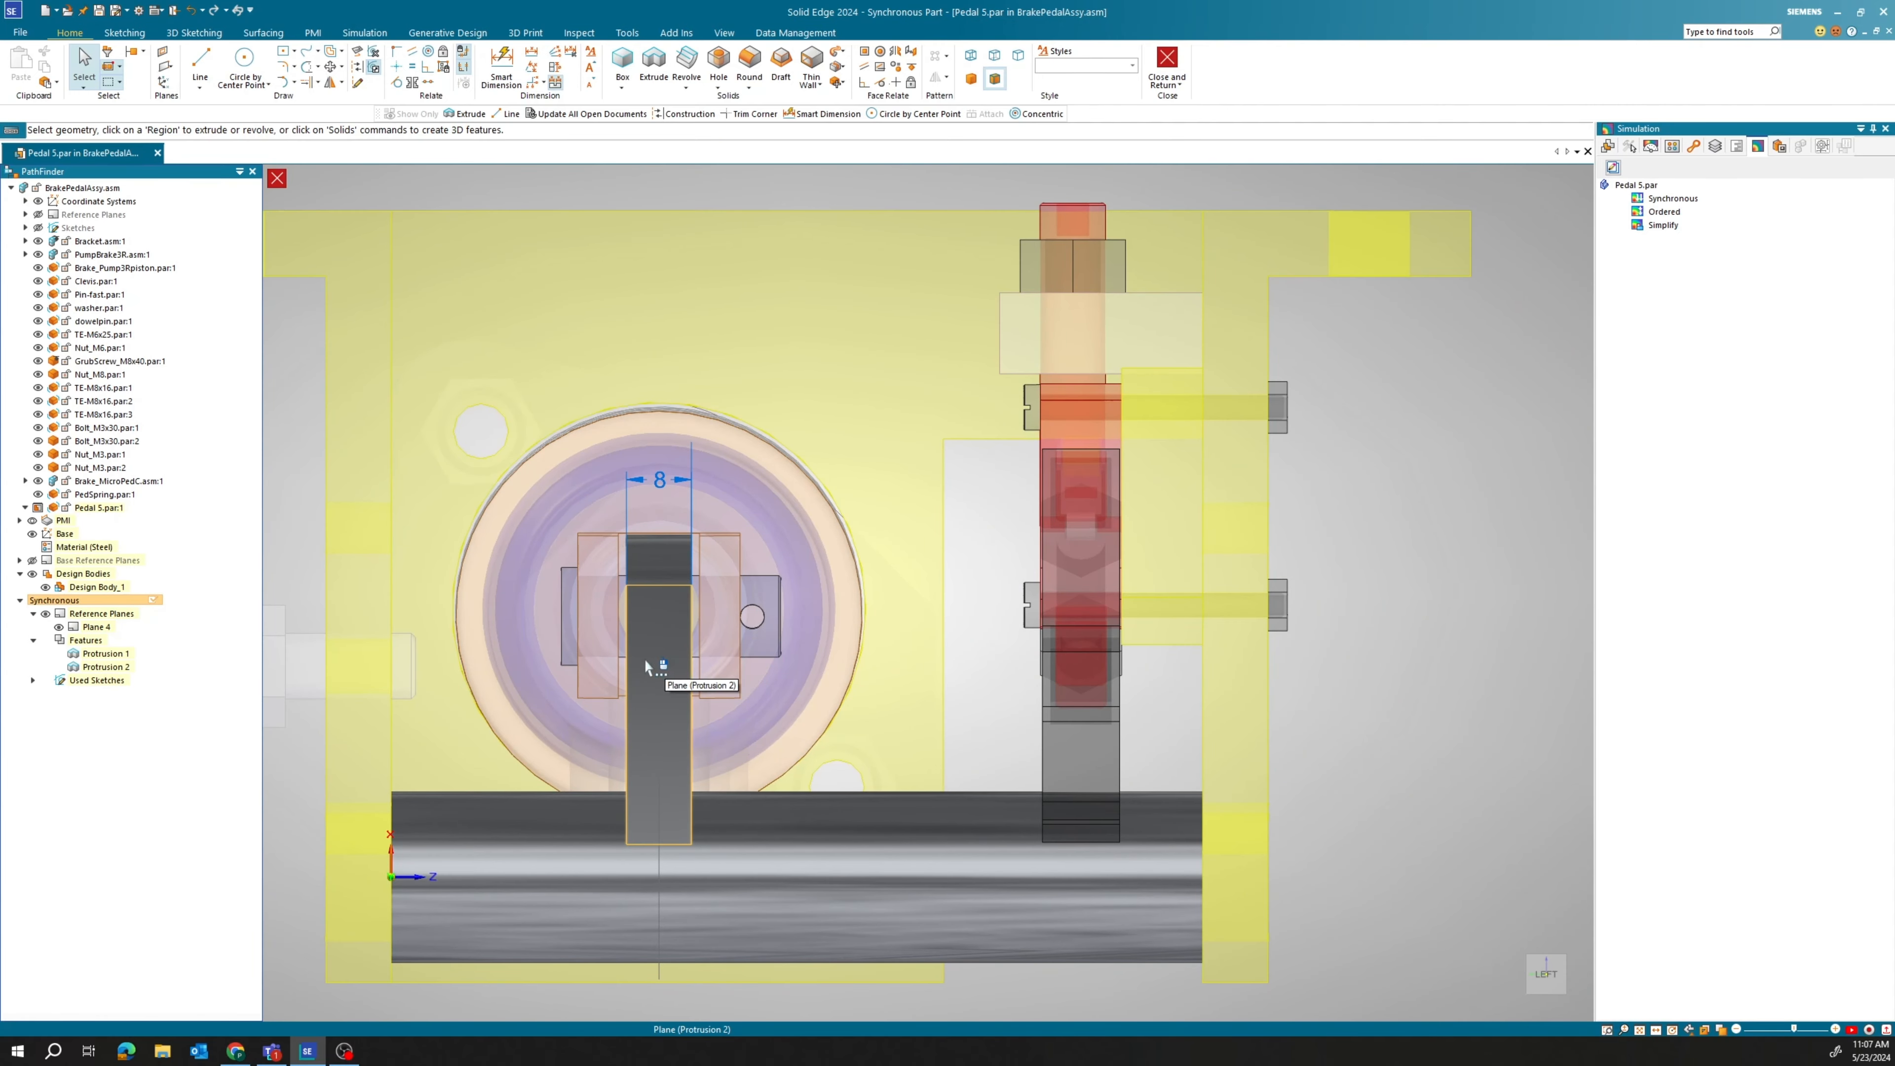
scroll(644, 660, down, 3)
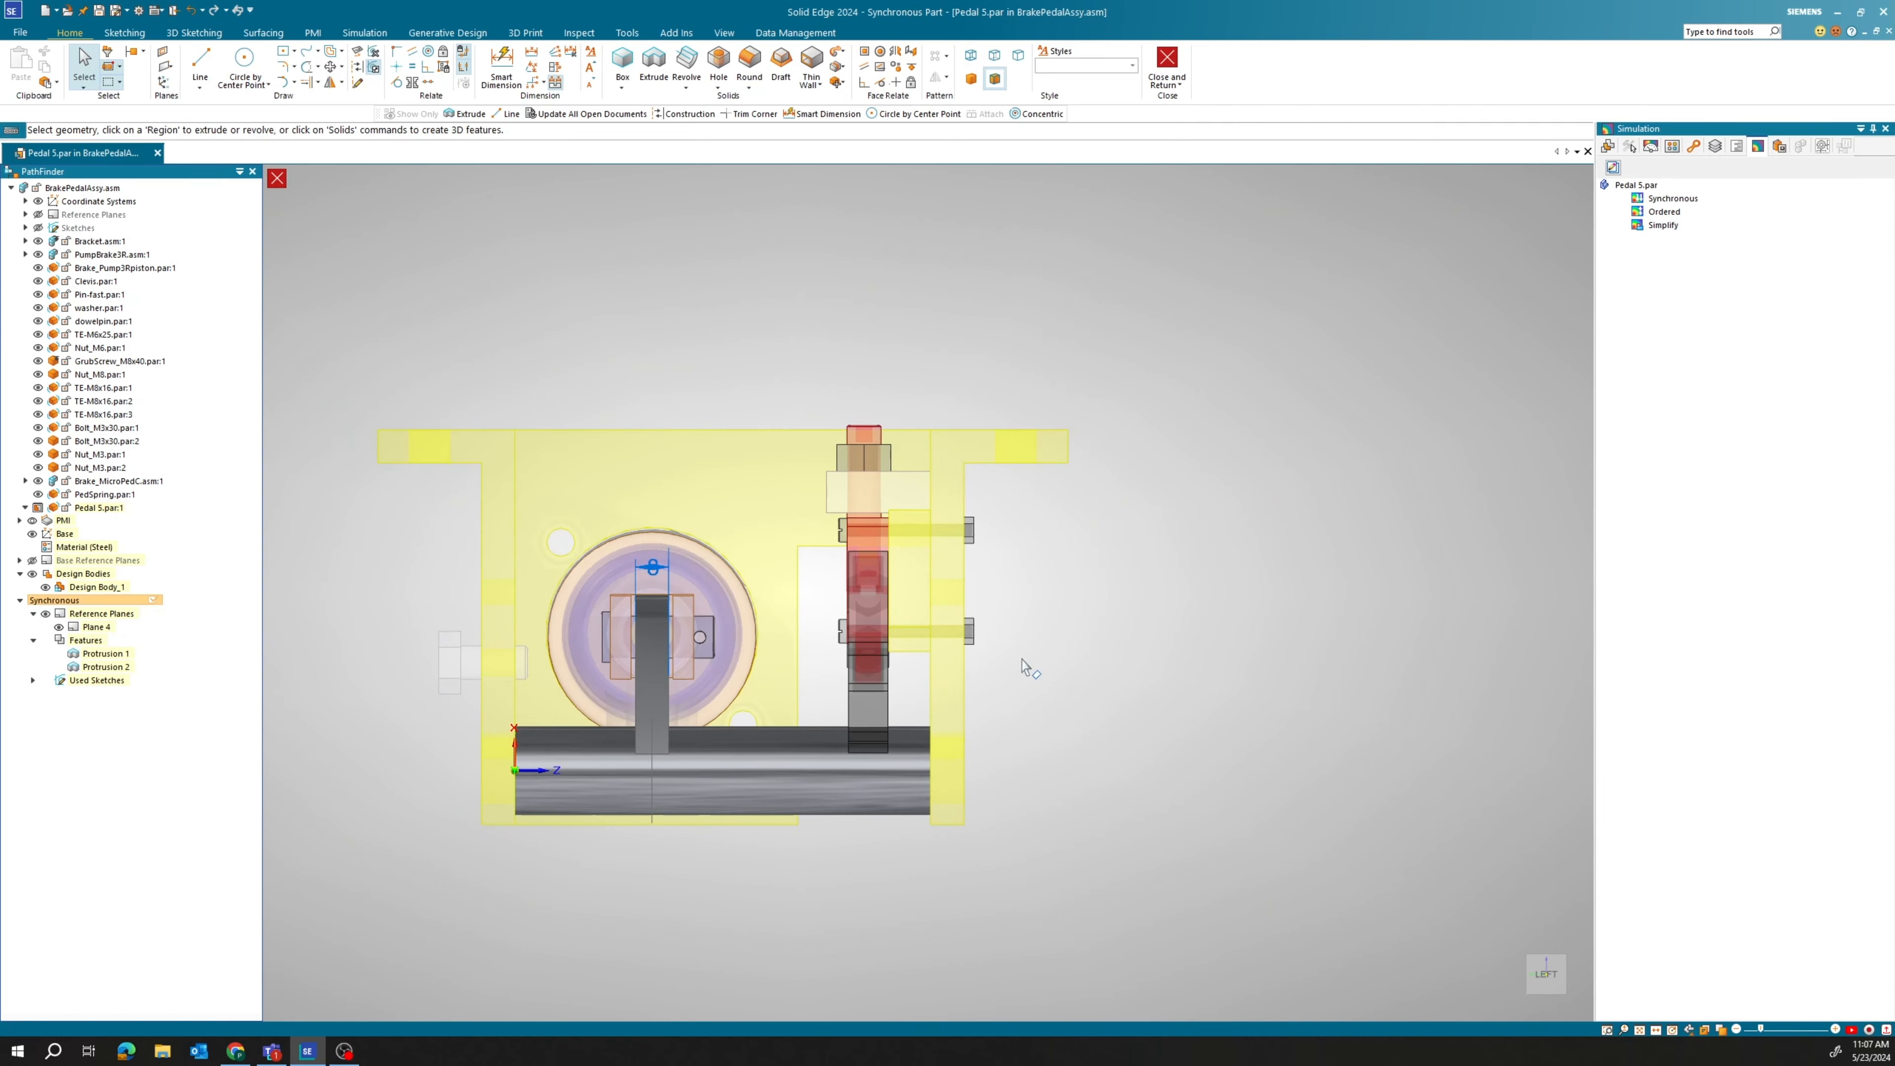
middle_drag(1161, 636, 1061, 592)
scroll(1066, 601, down, 3)
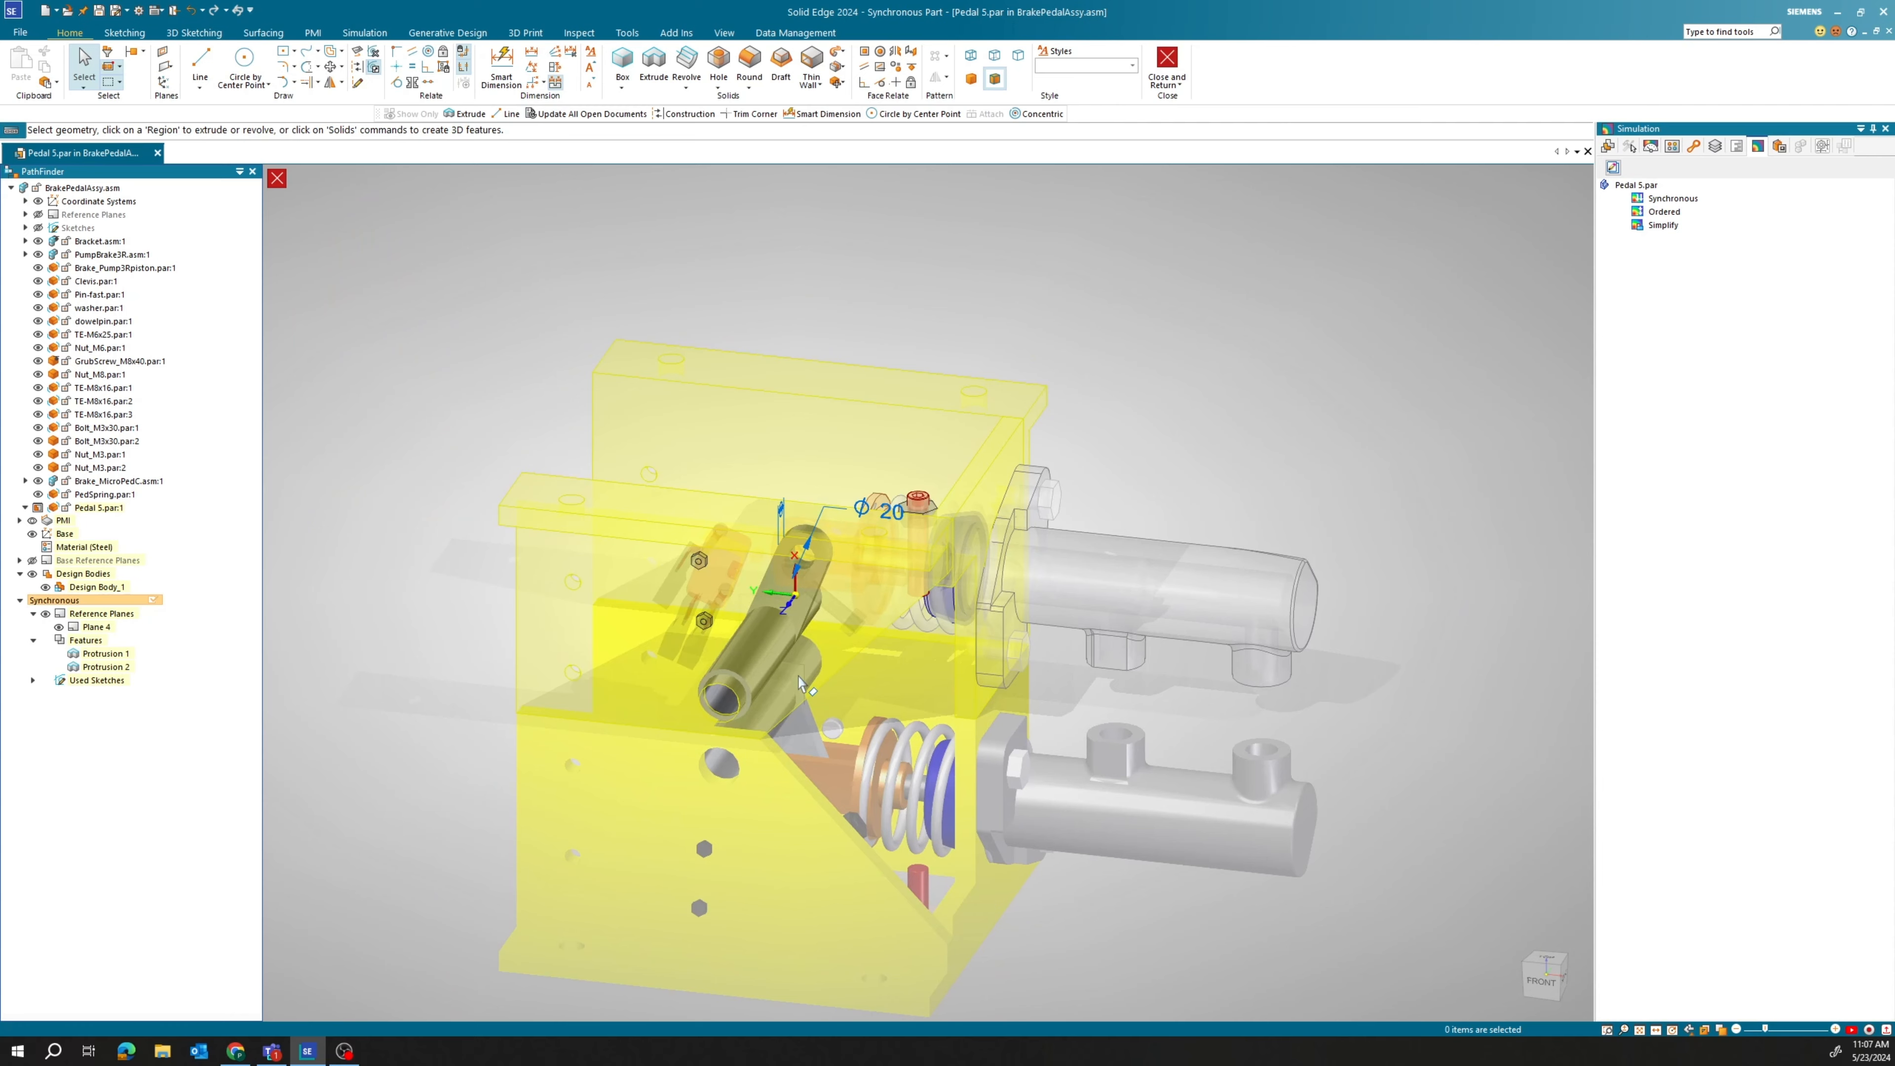
middle_drag(783, 781, 560, 728)
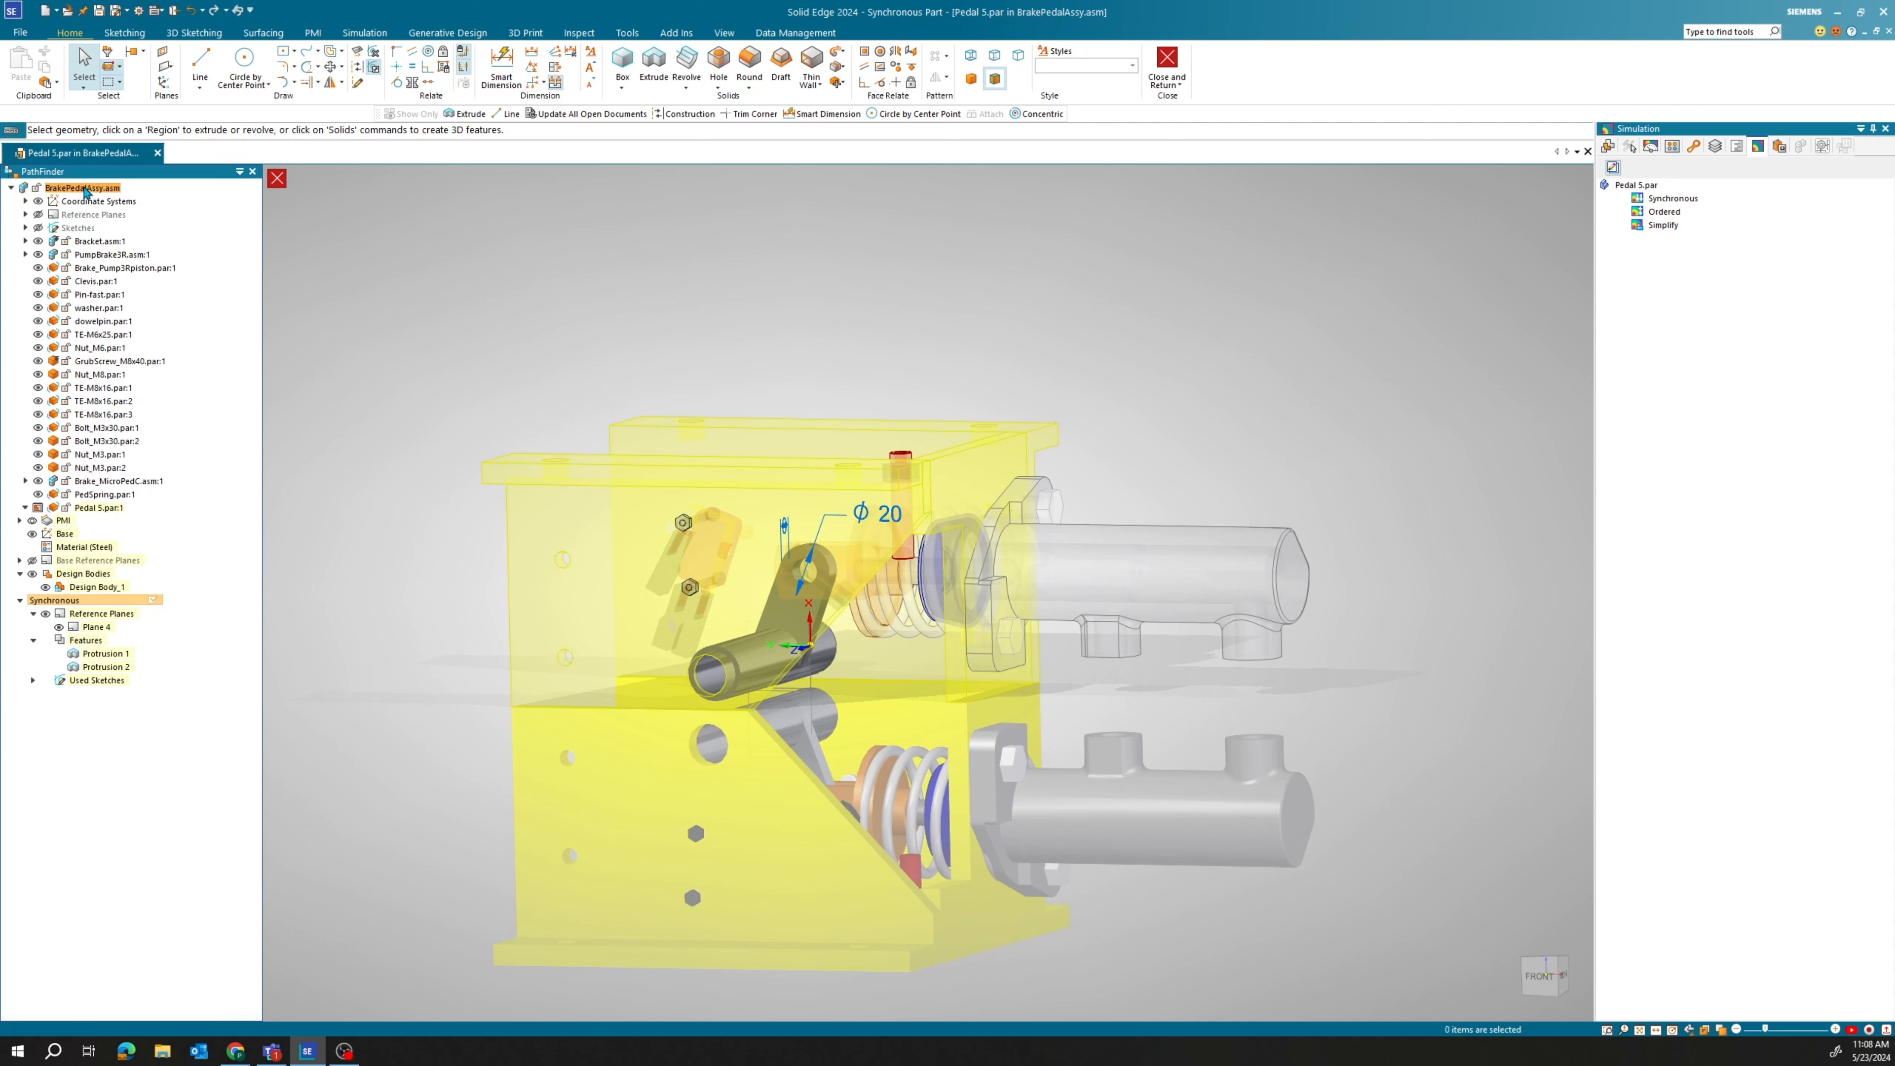
Show only the Pedal 5 part in the assembly and hide its PMI dimensions.
right_click(108, 509)
click(139, 521)
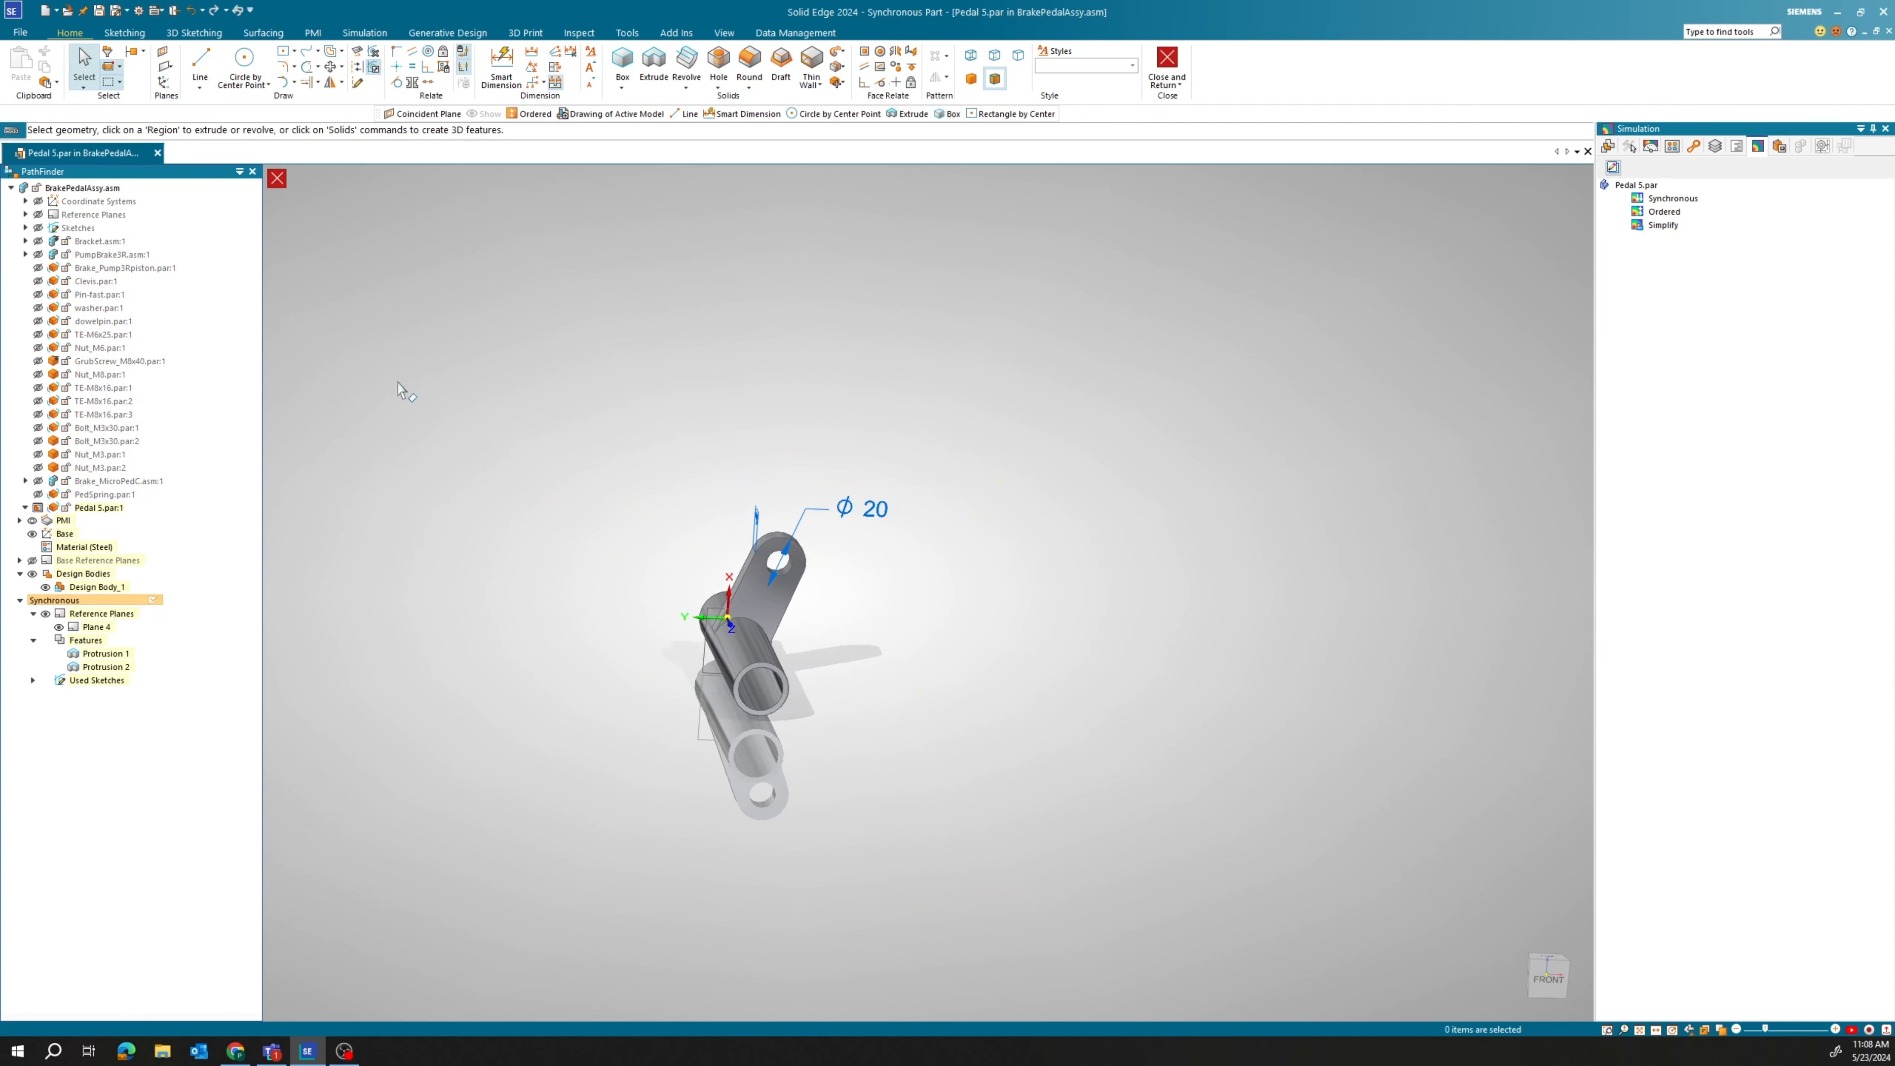
click(33, 521)
middle_drag(613, 559, 528, 507)
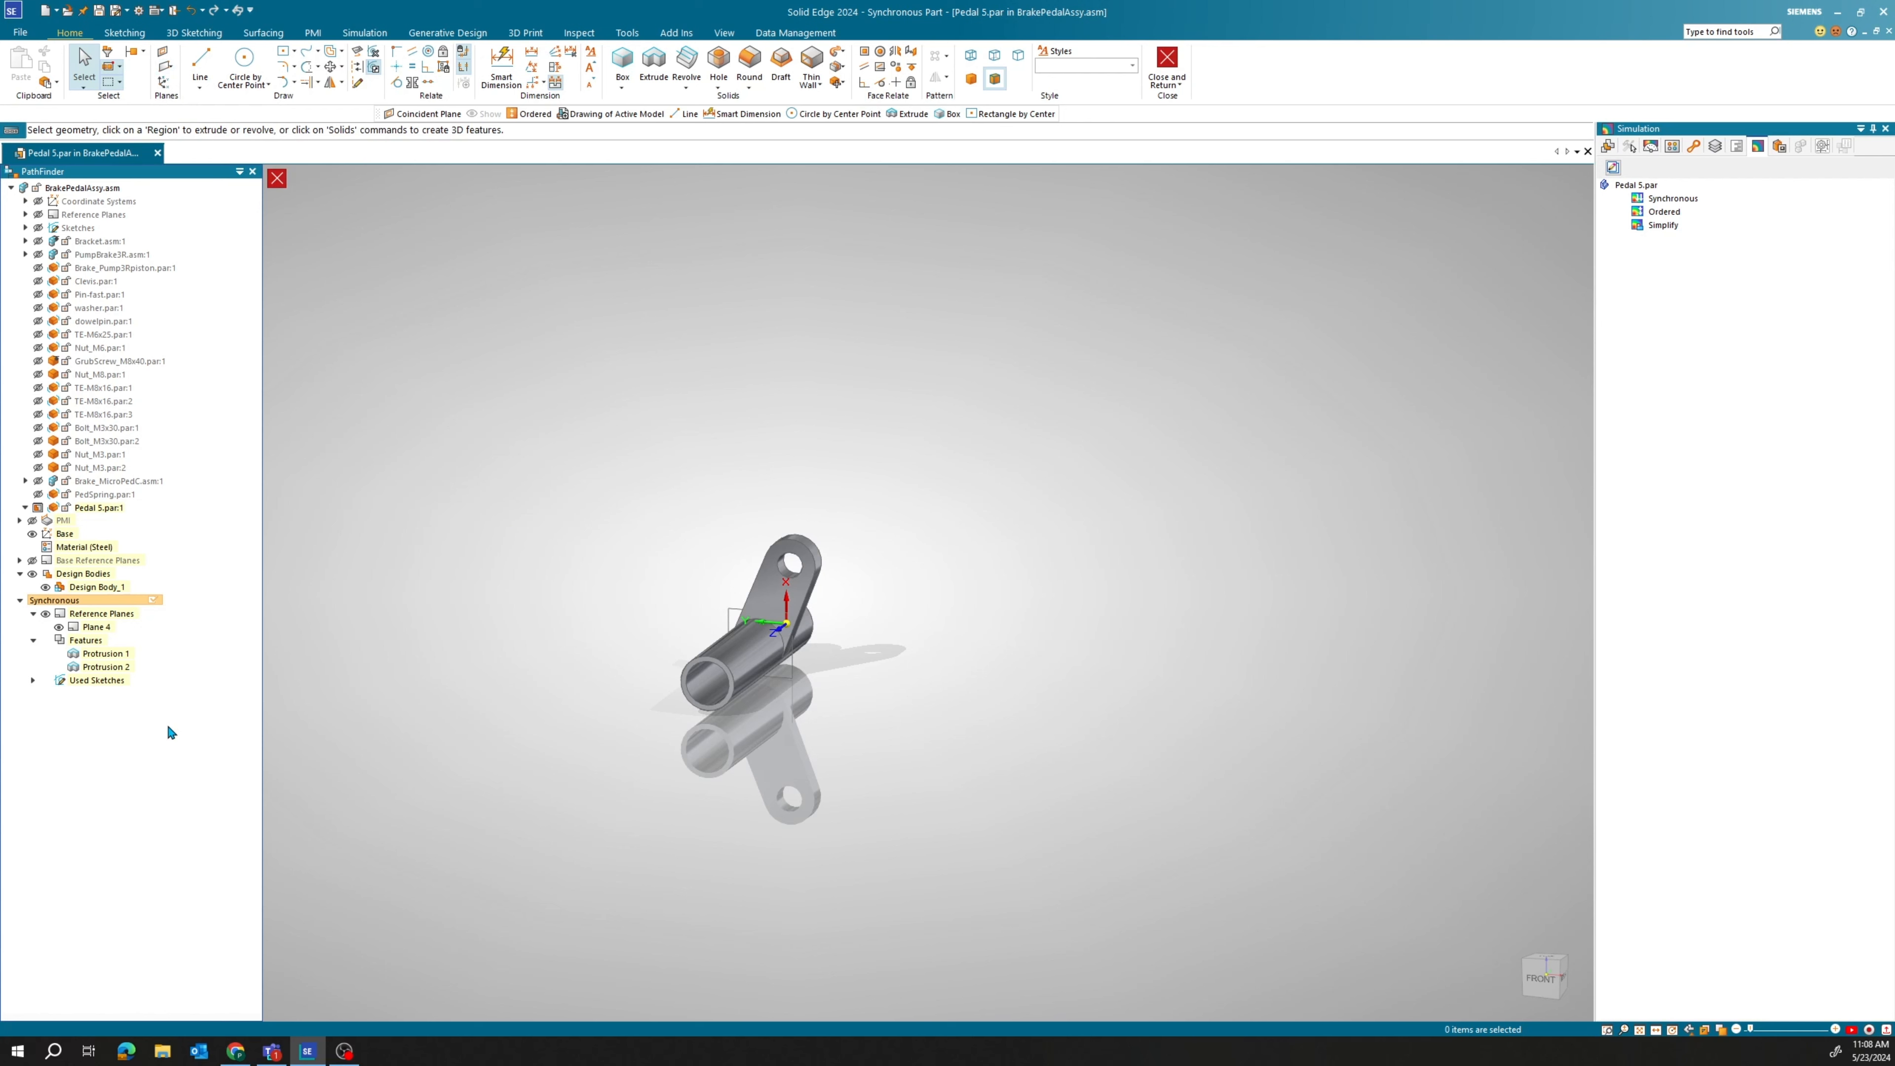
Transition the part to ordered modeling and create a reference plane parallel to the tube's end face, offset 15.5 mm inward.
right_click(141, 719)
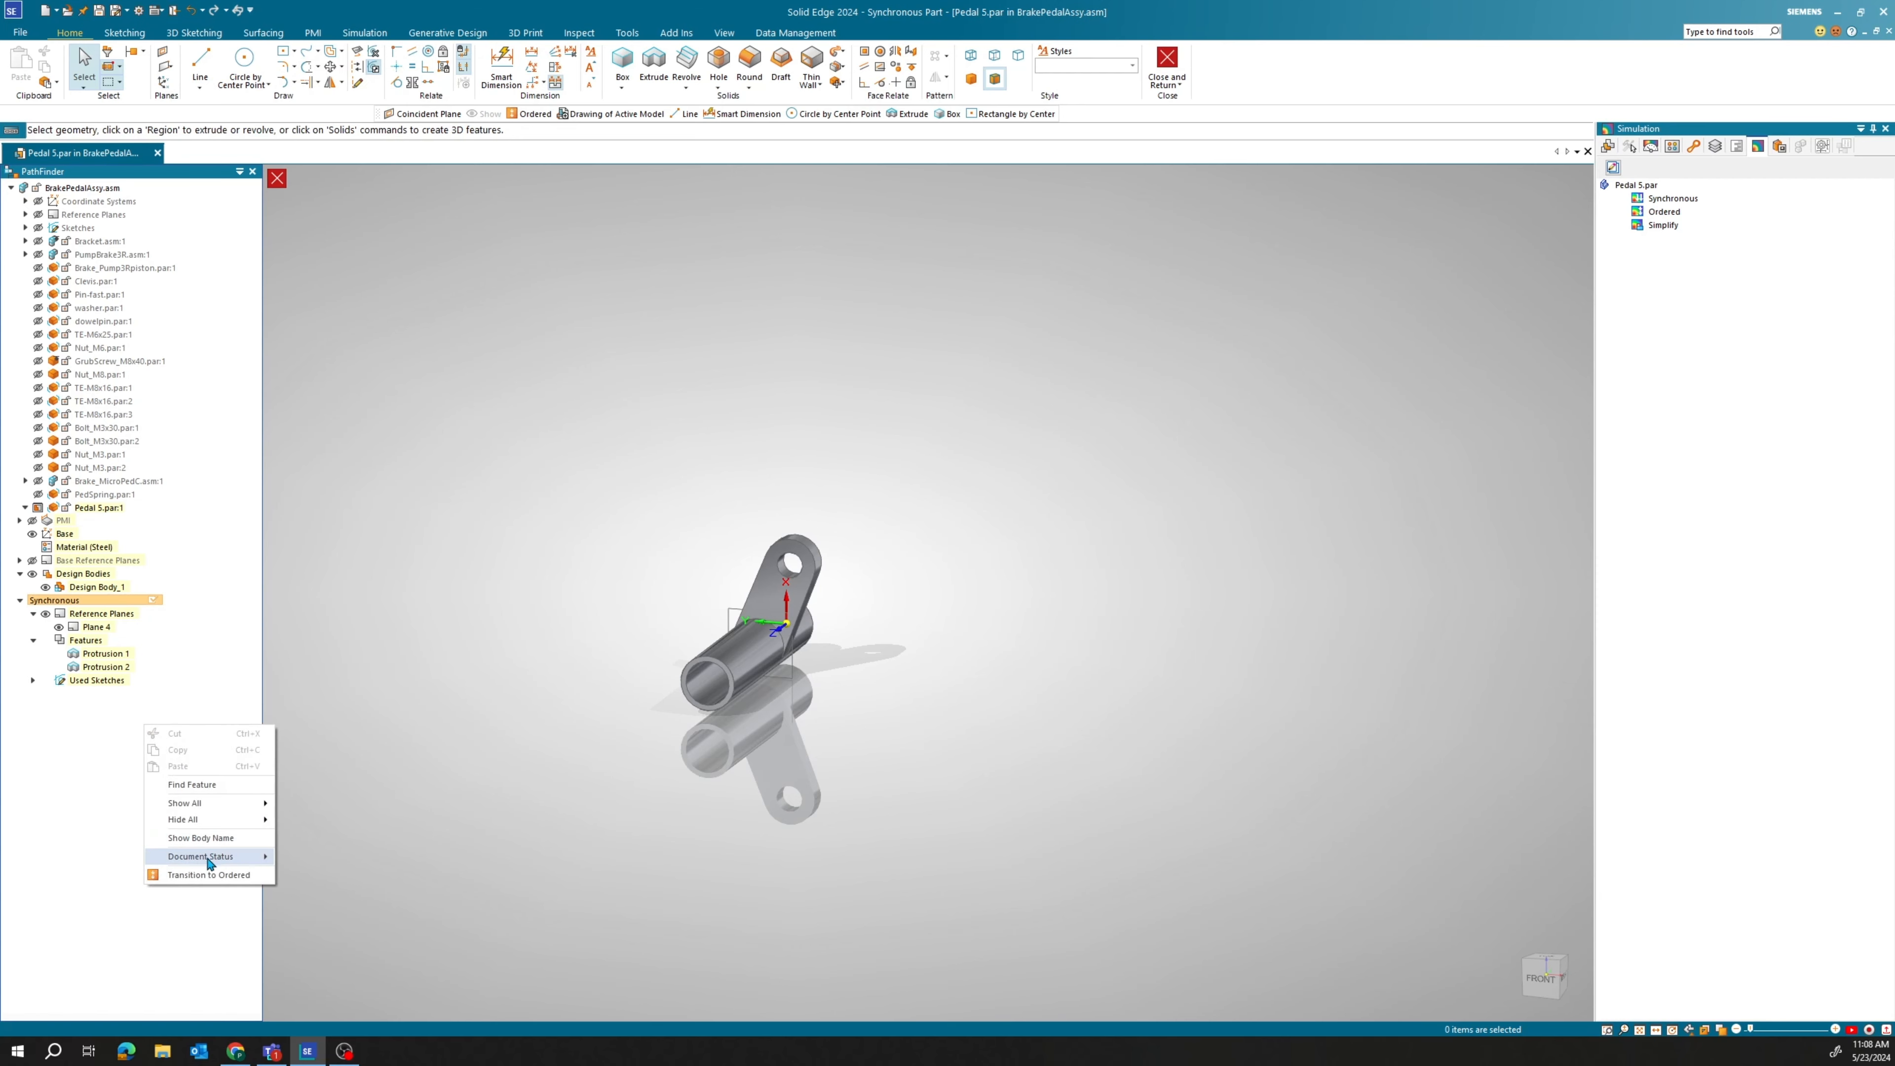
click(212, 876)
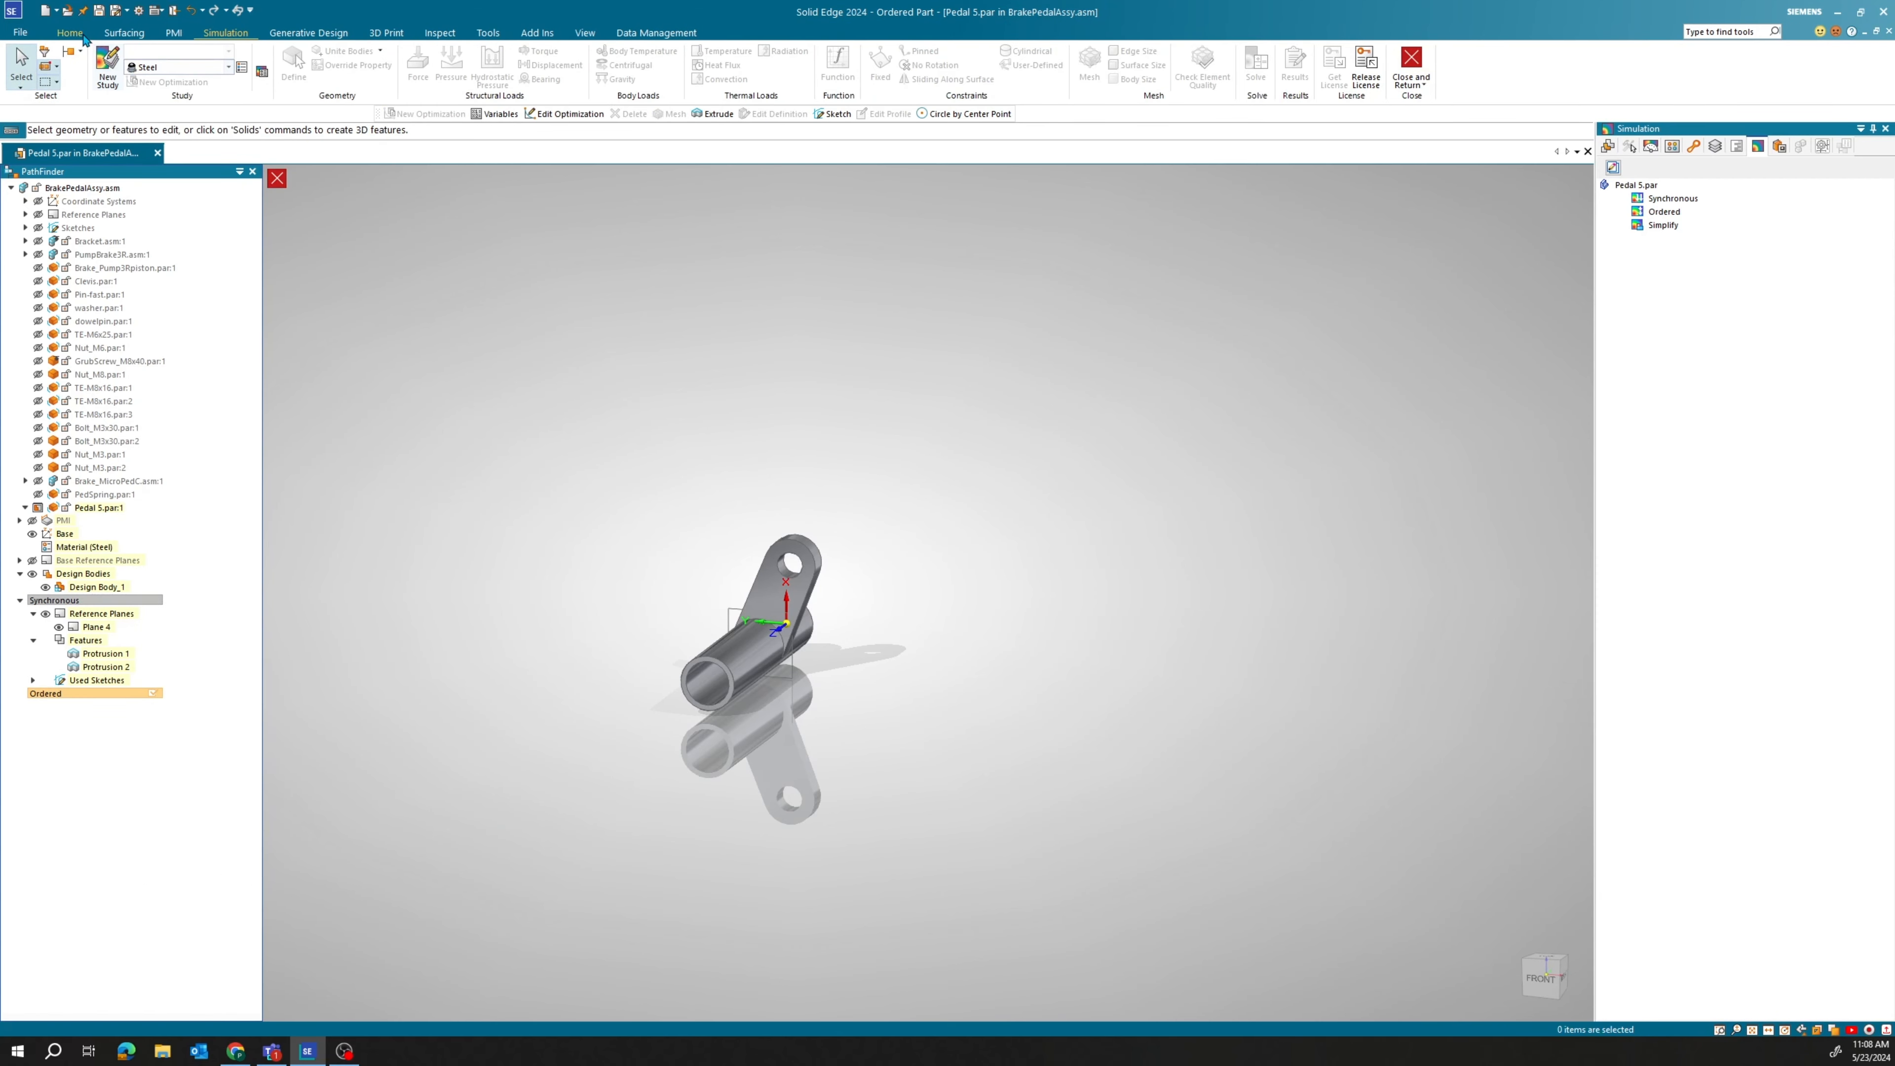
click(165, 66)
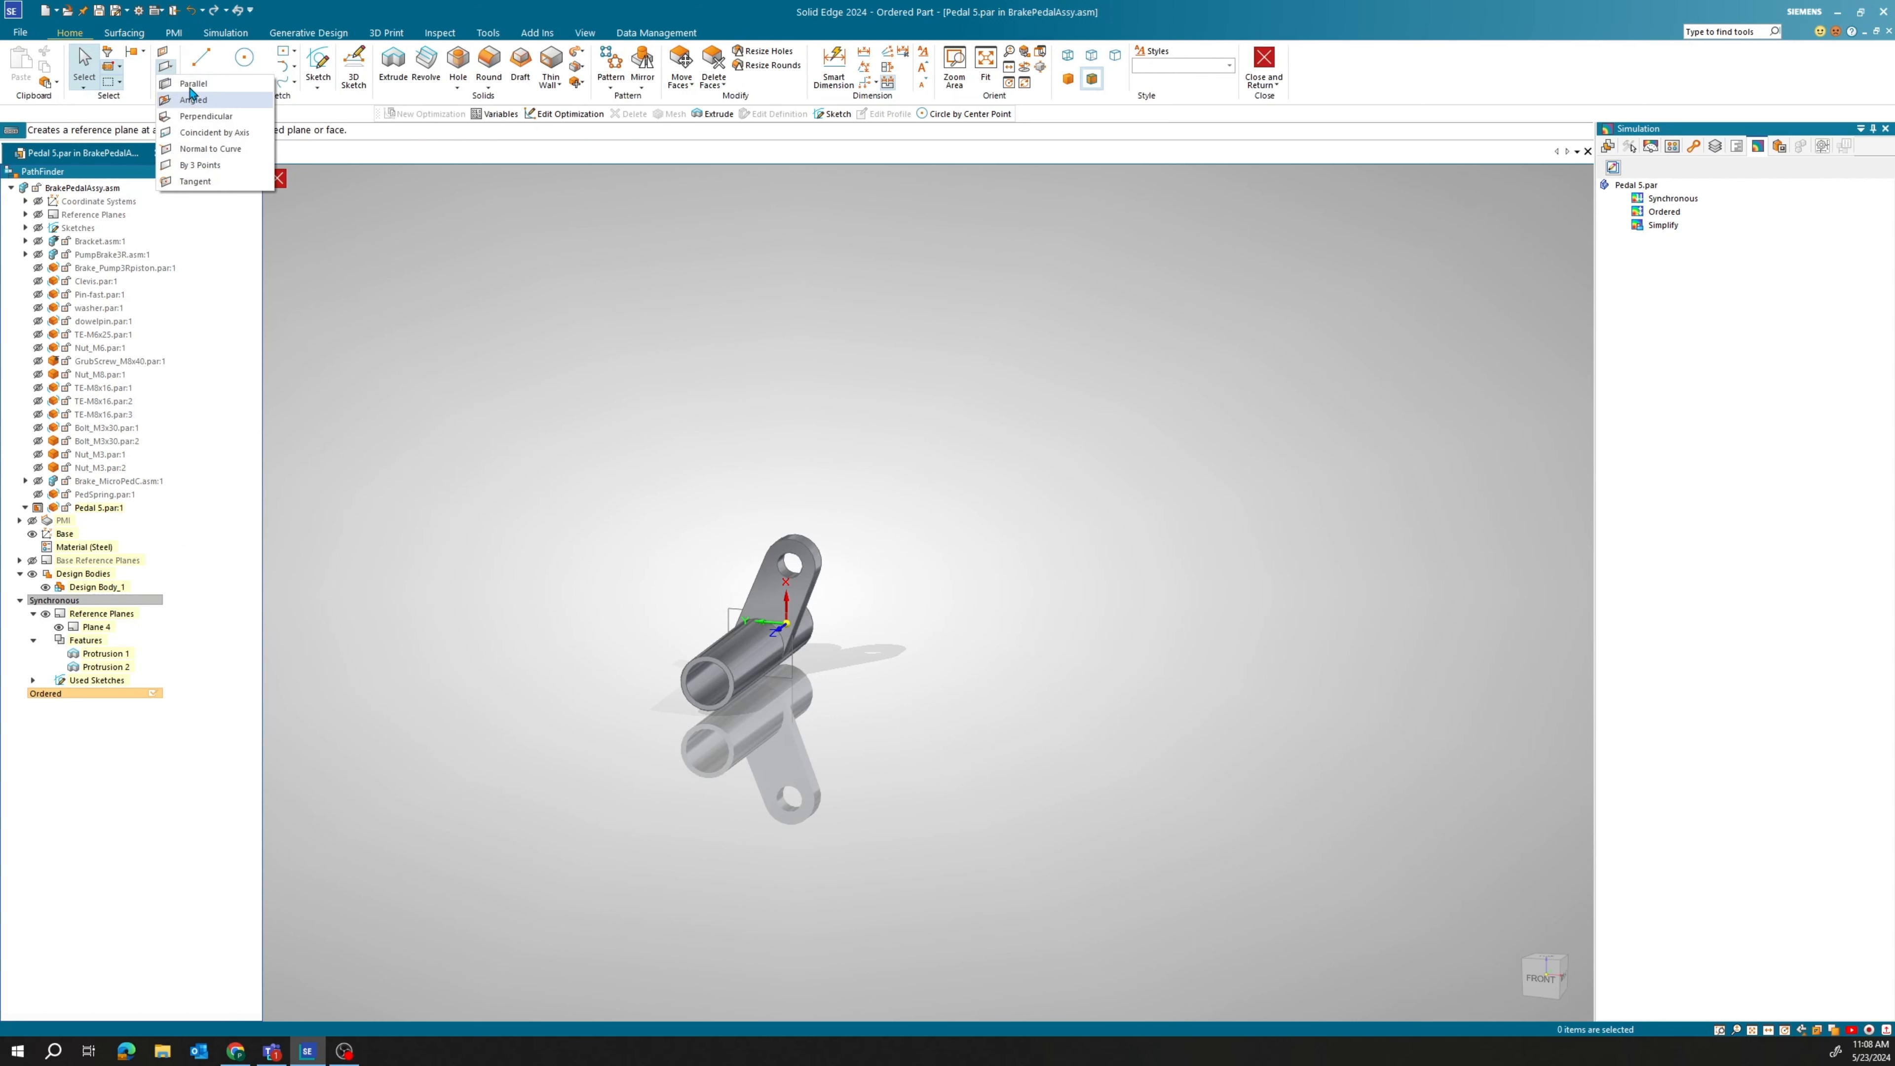
click(192, 98)
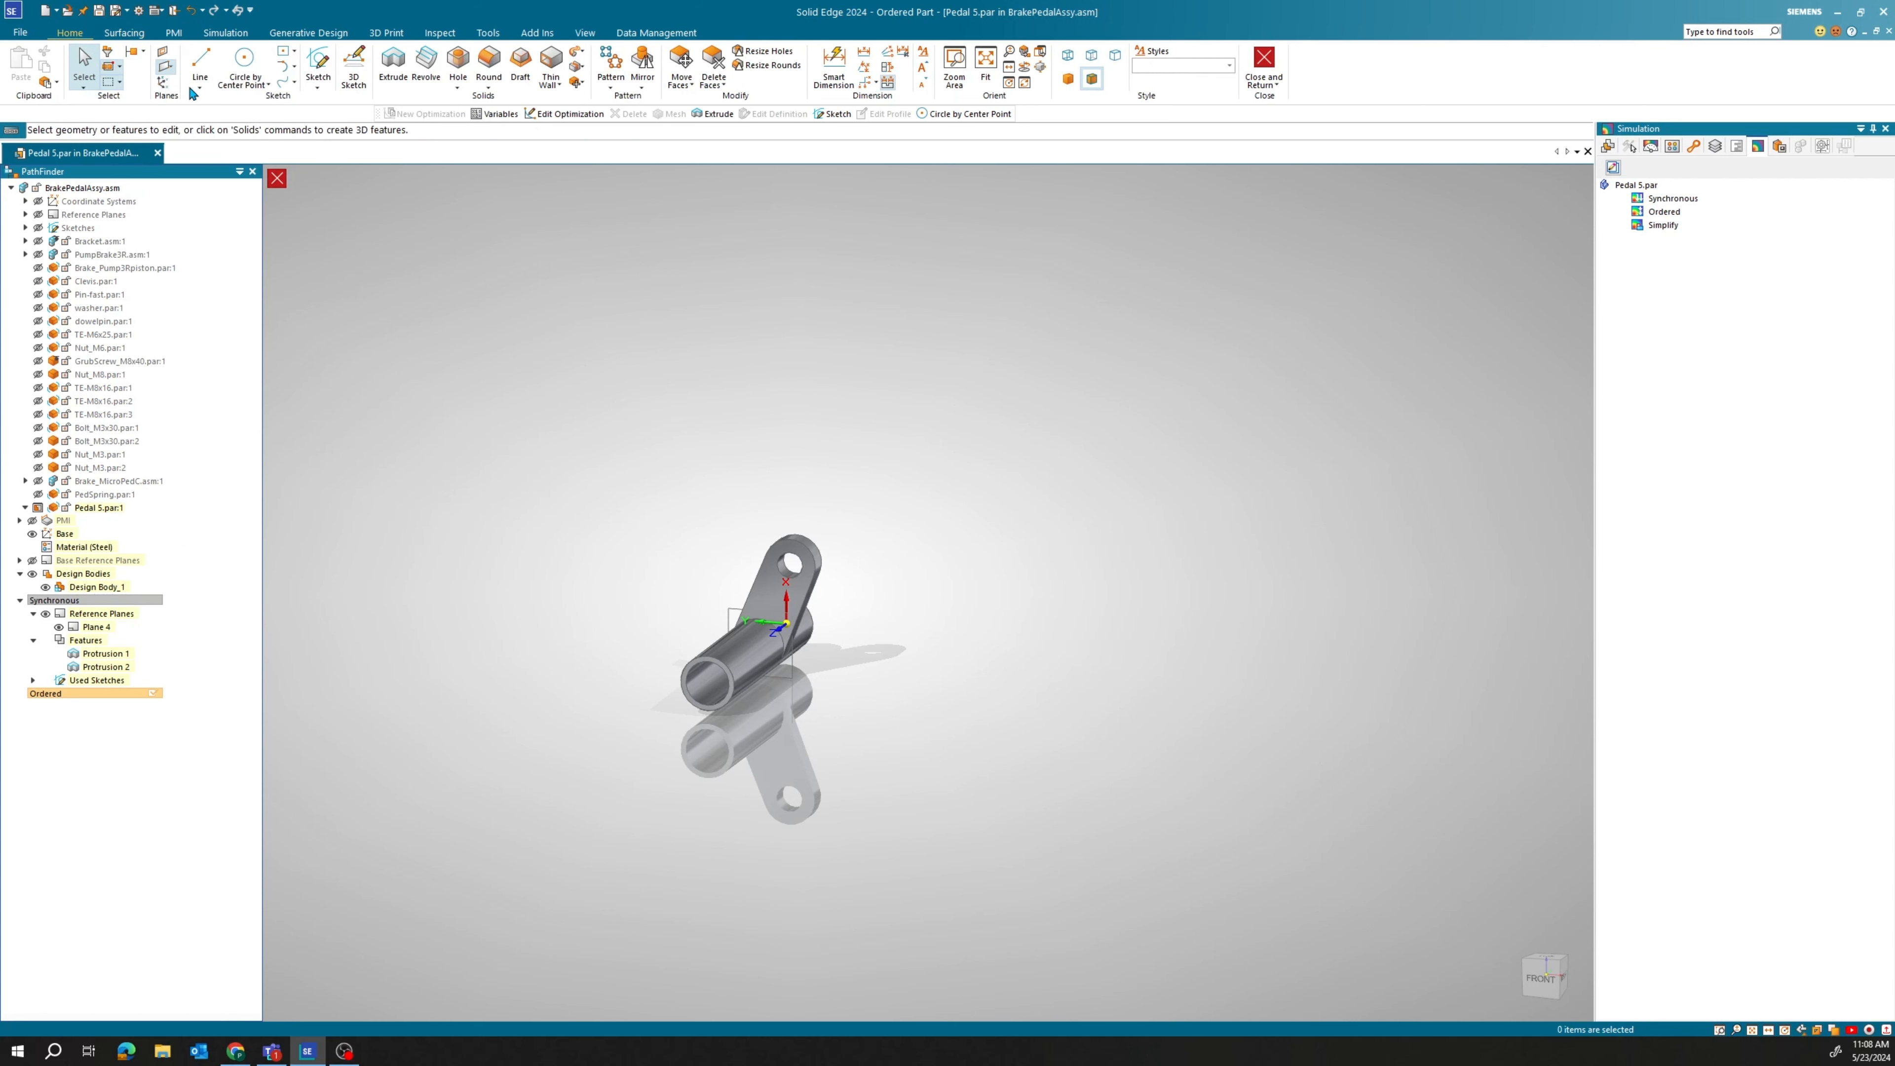
click(734, 700)
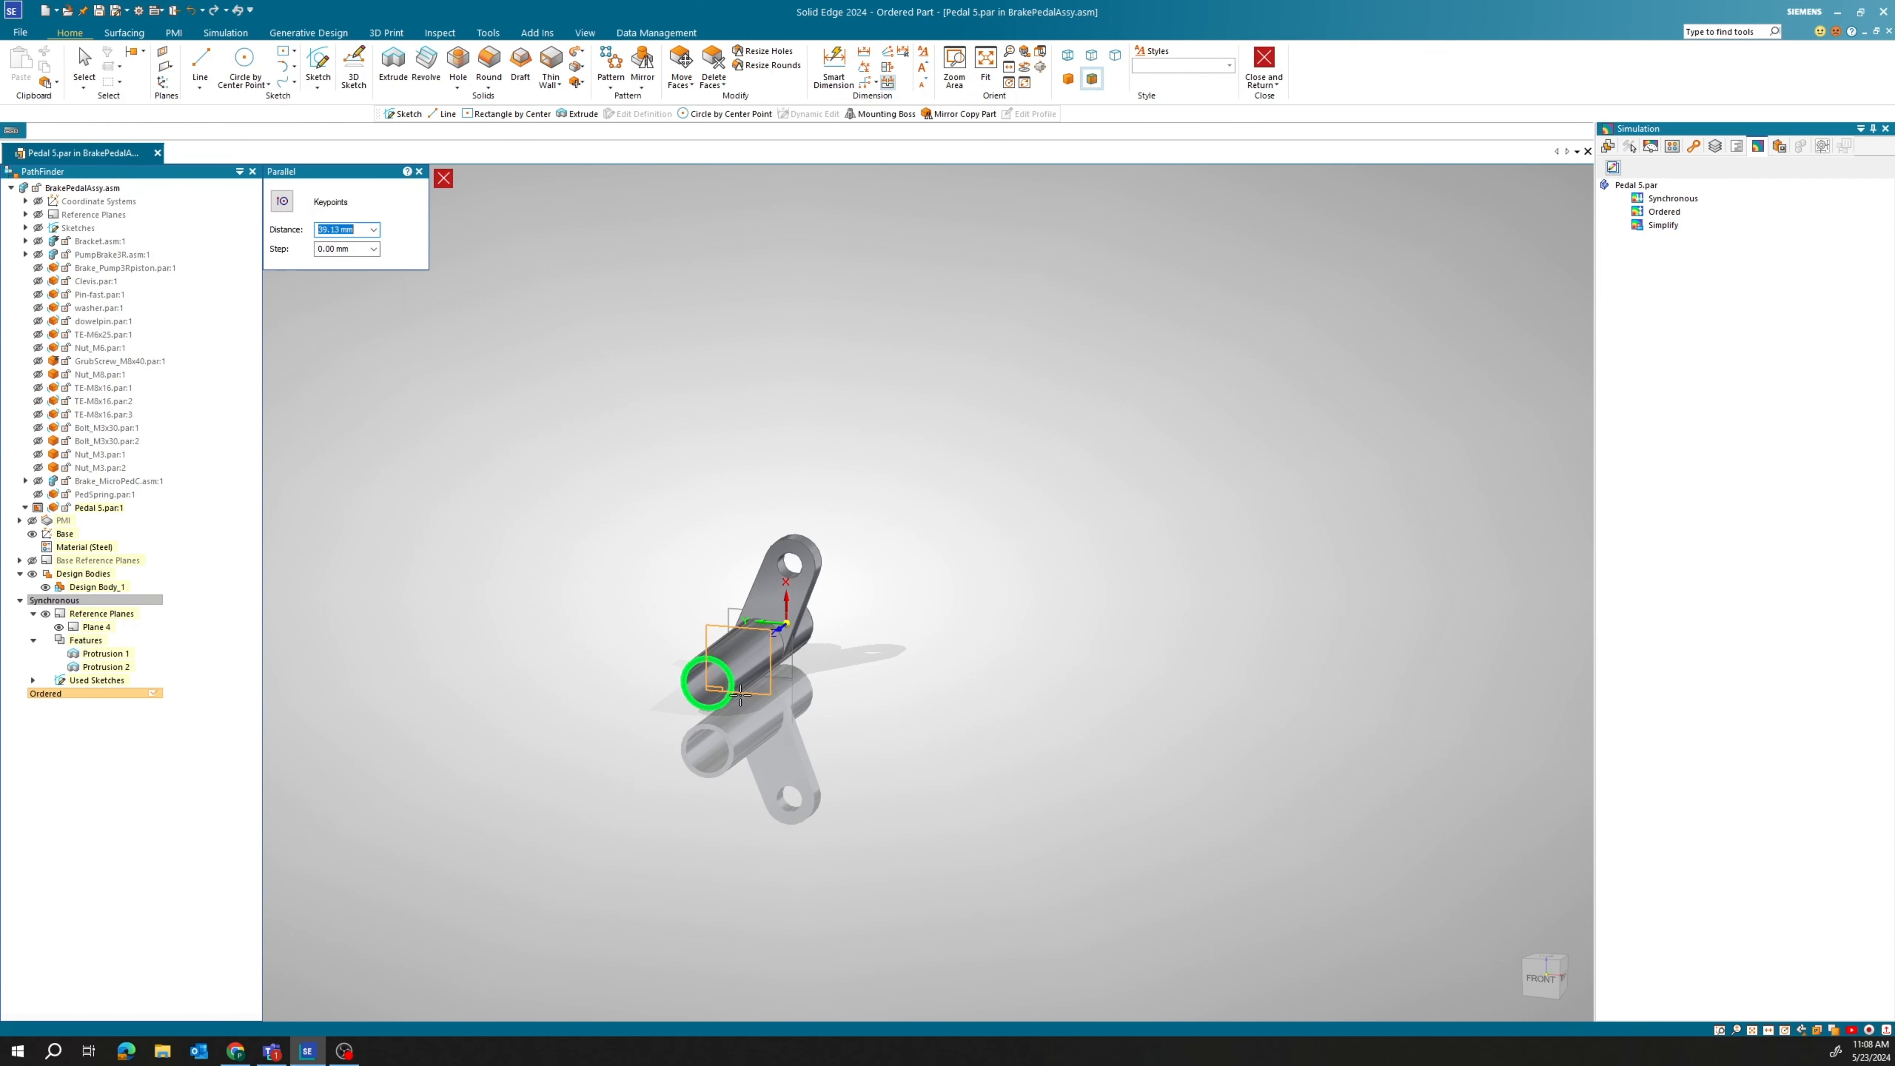
key(Tab)
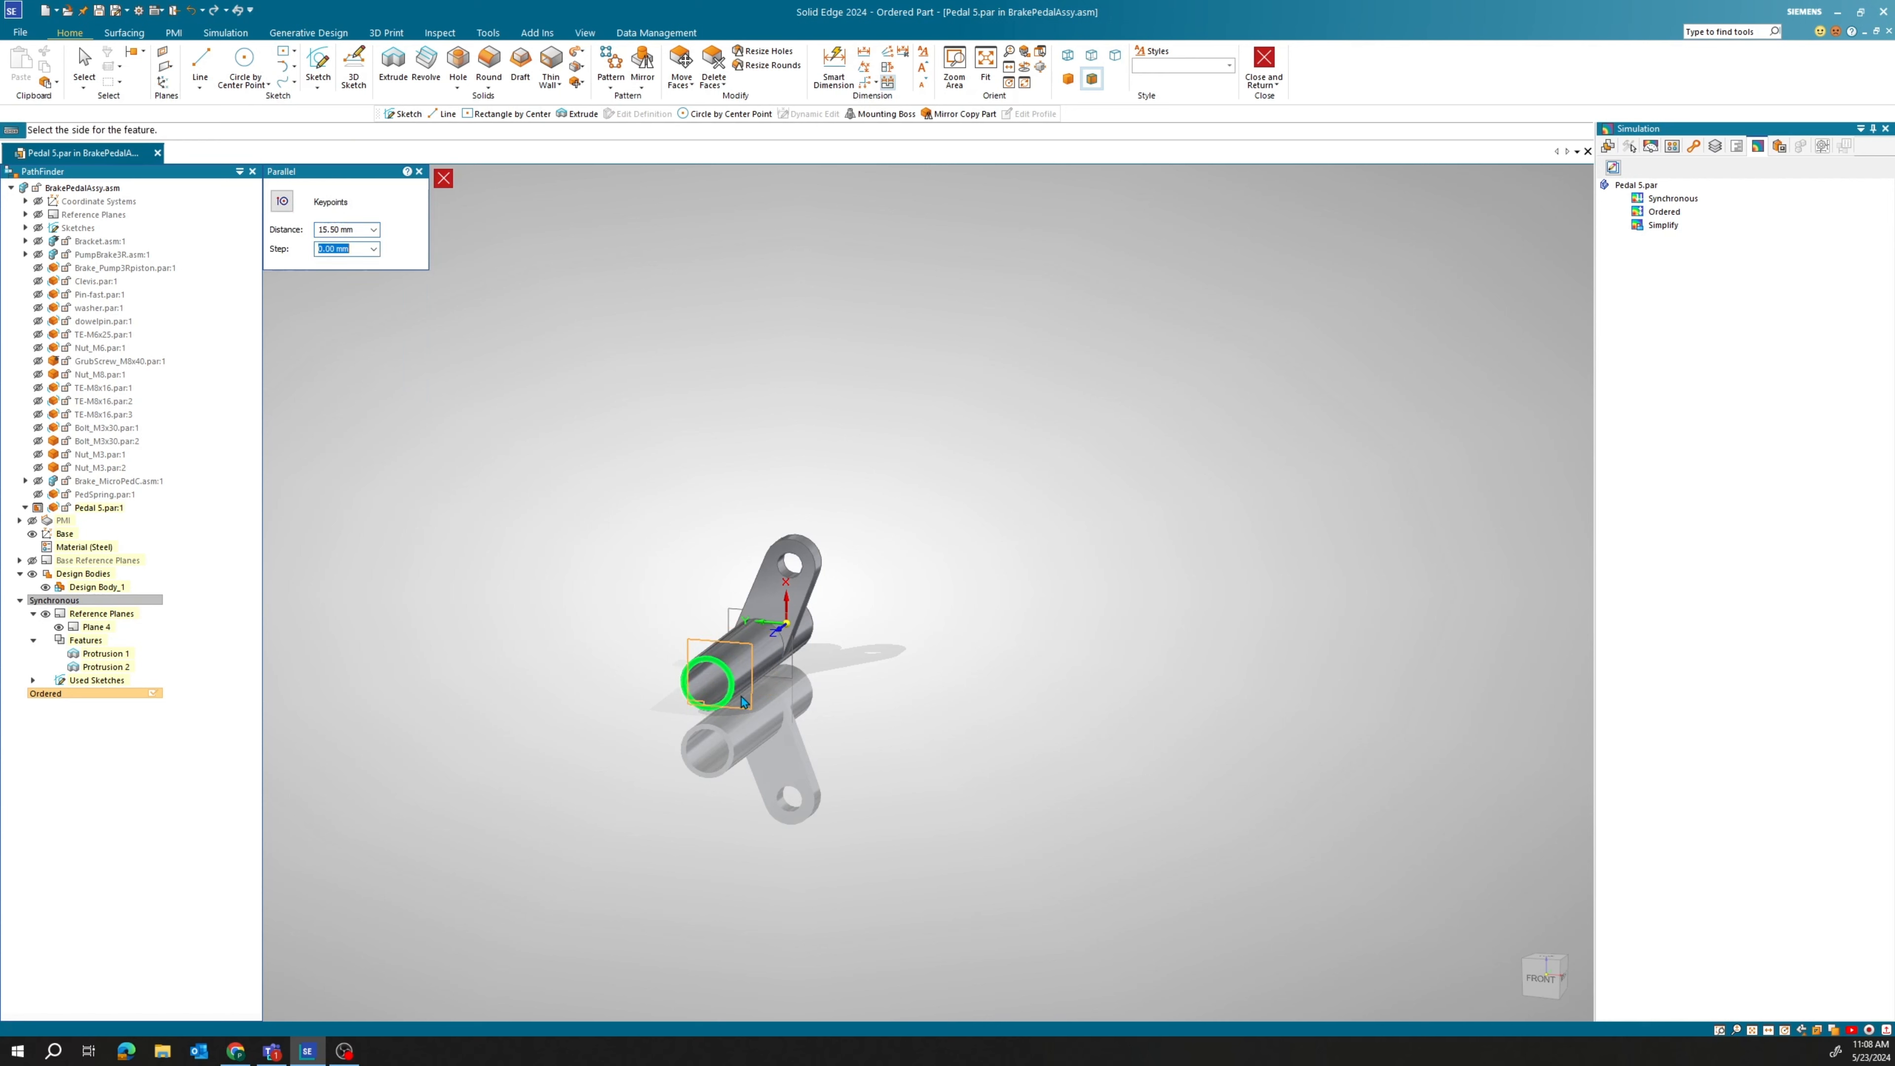
click(742, 702)
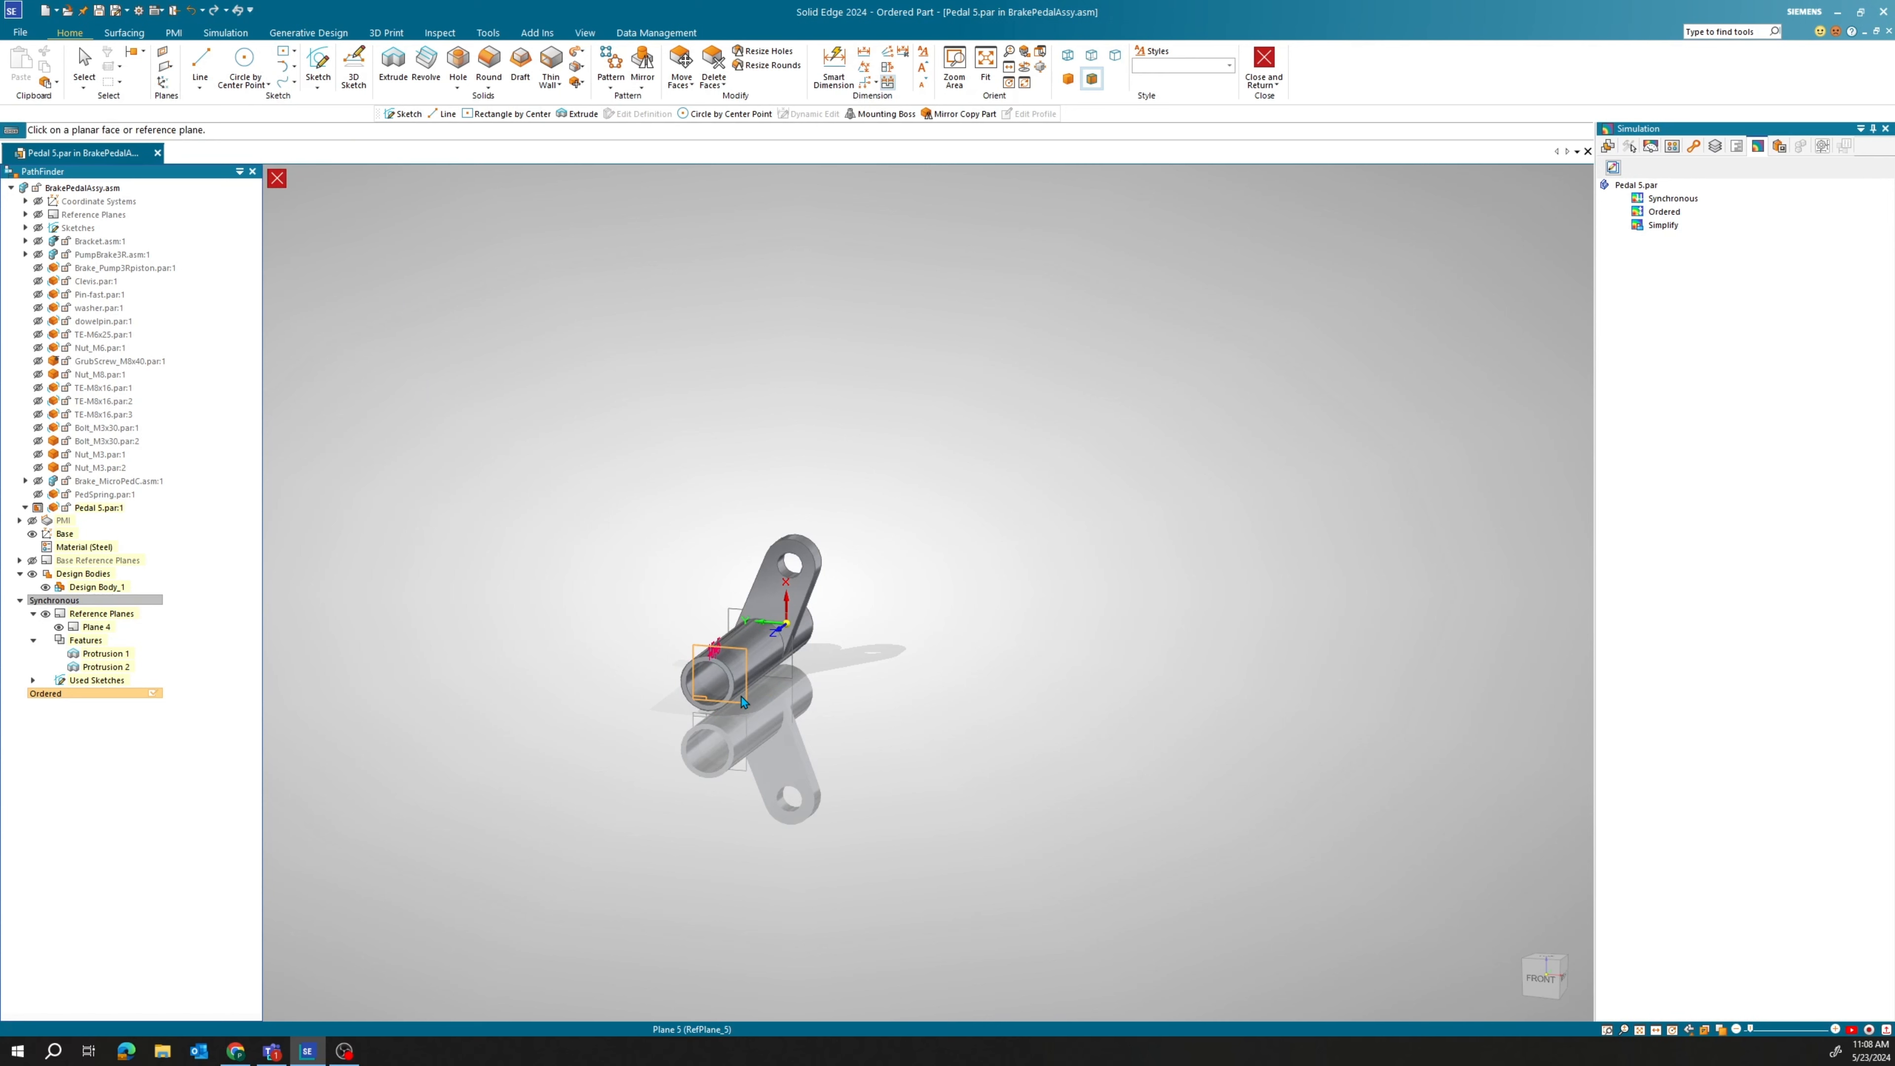
Start a line sketch on the new reference plane inside the tube's open end.
click(1543, 981)
scroll(1278, 855, down, 4)
shift+middle_drag(1293, 788, 932, 591)
click(199, 64)
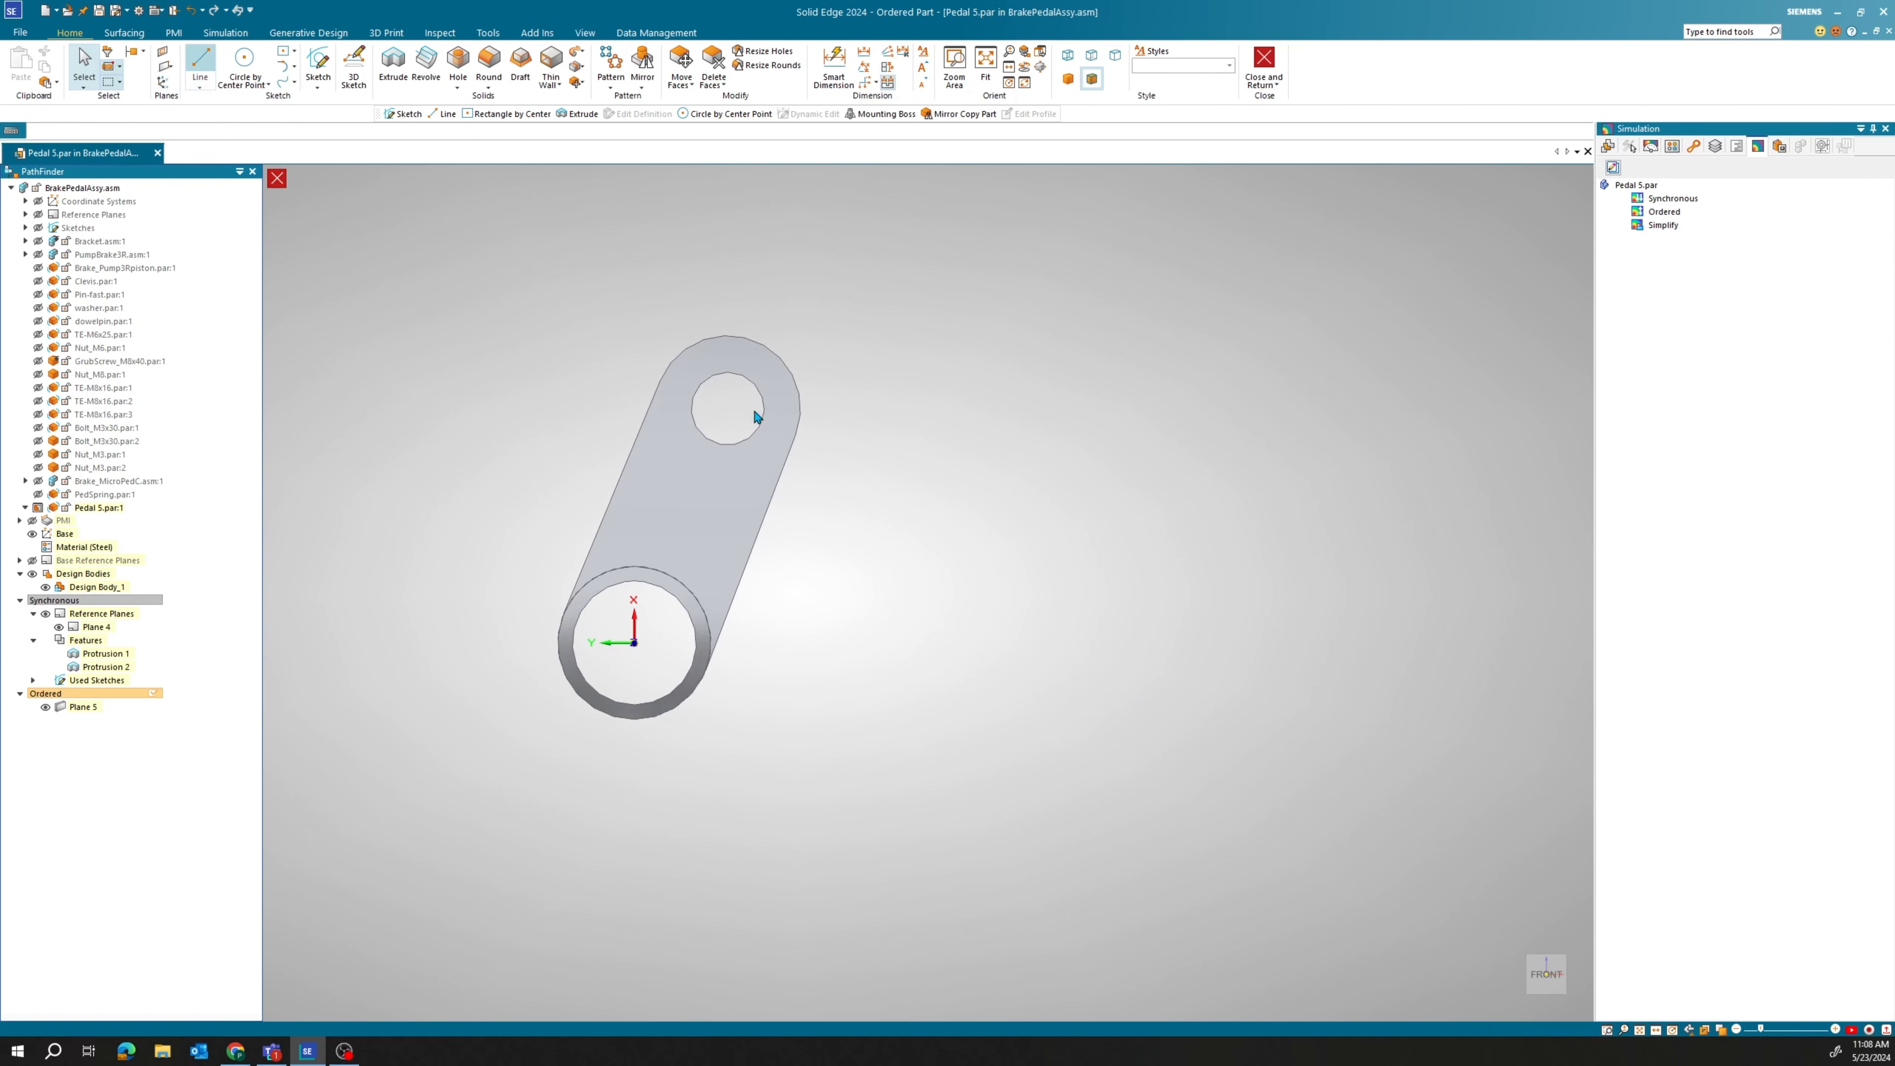
middle_drag(978, 429, 953, 459)
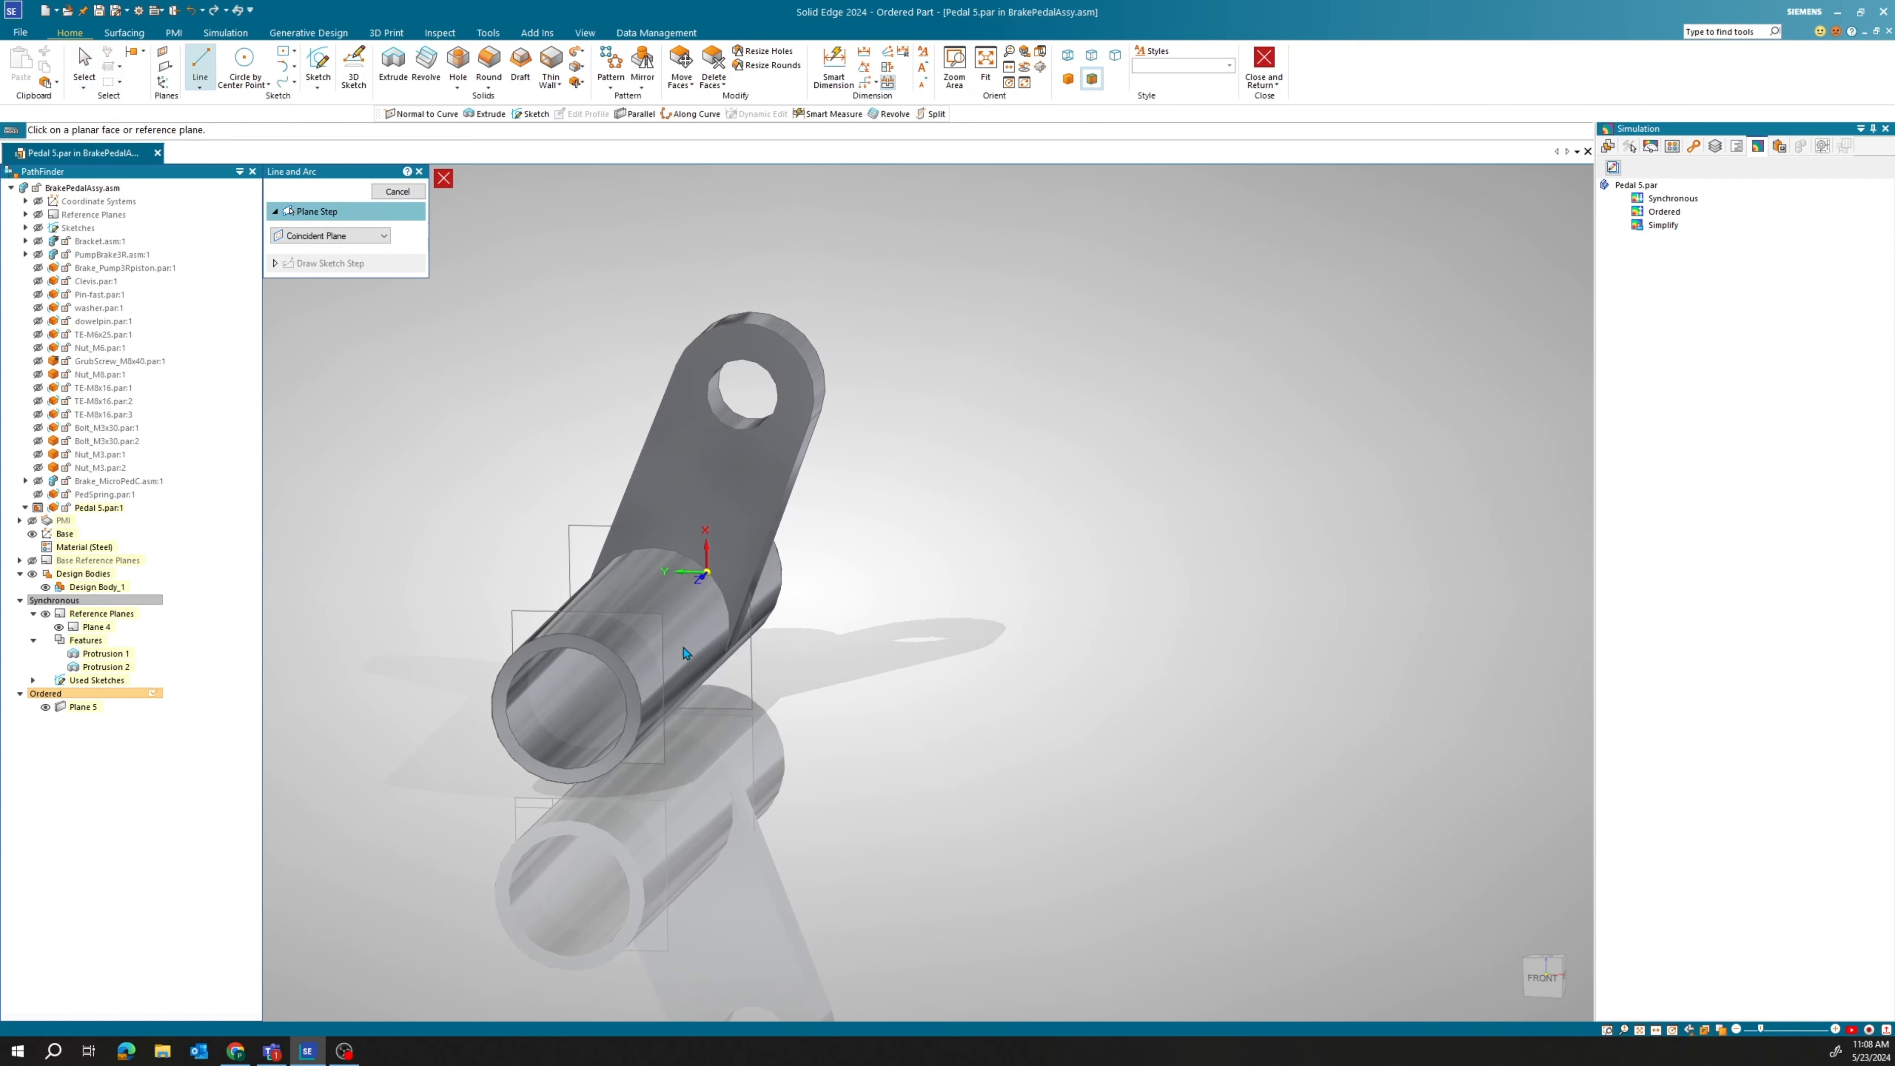
click(664, 649)
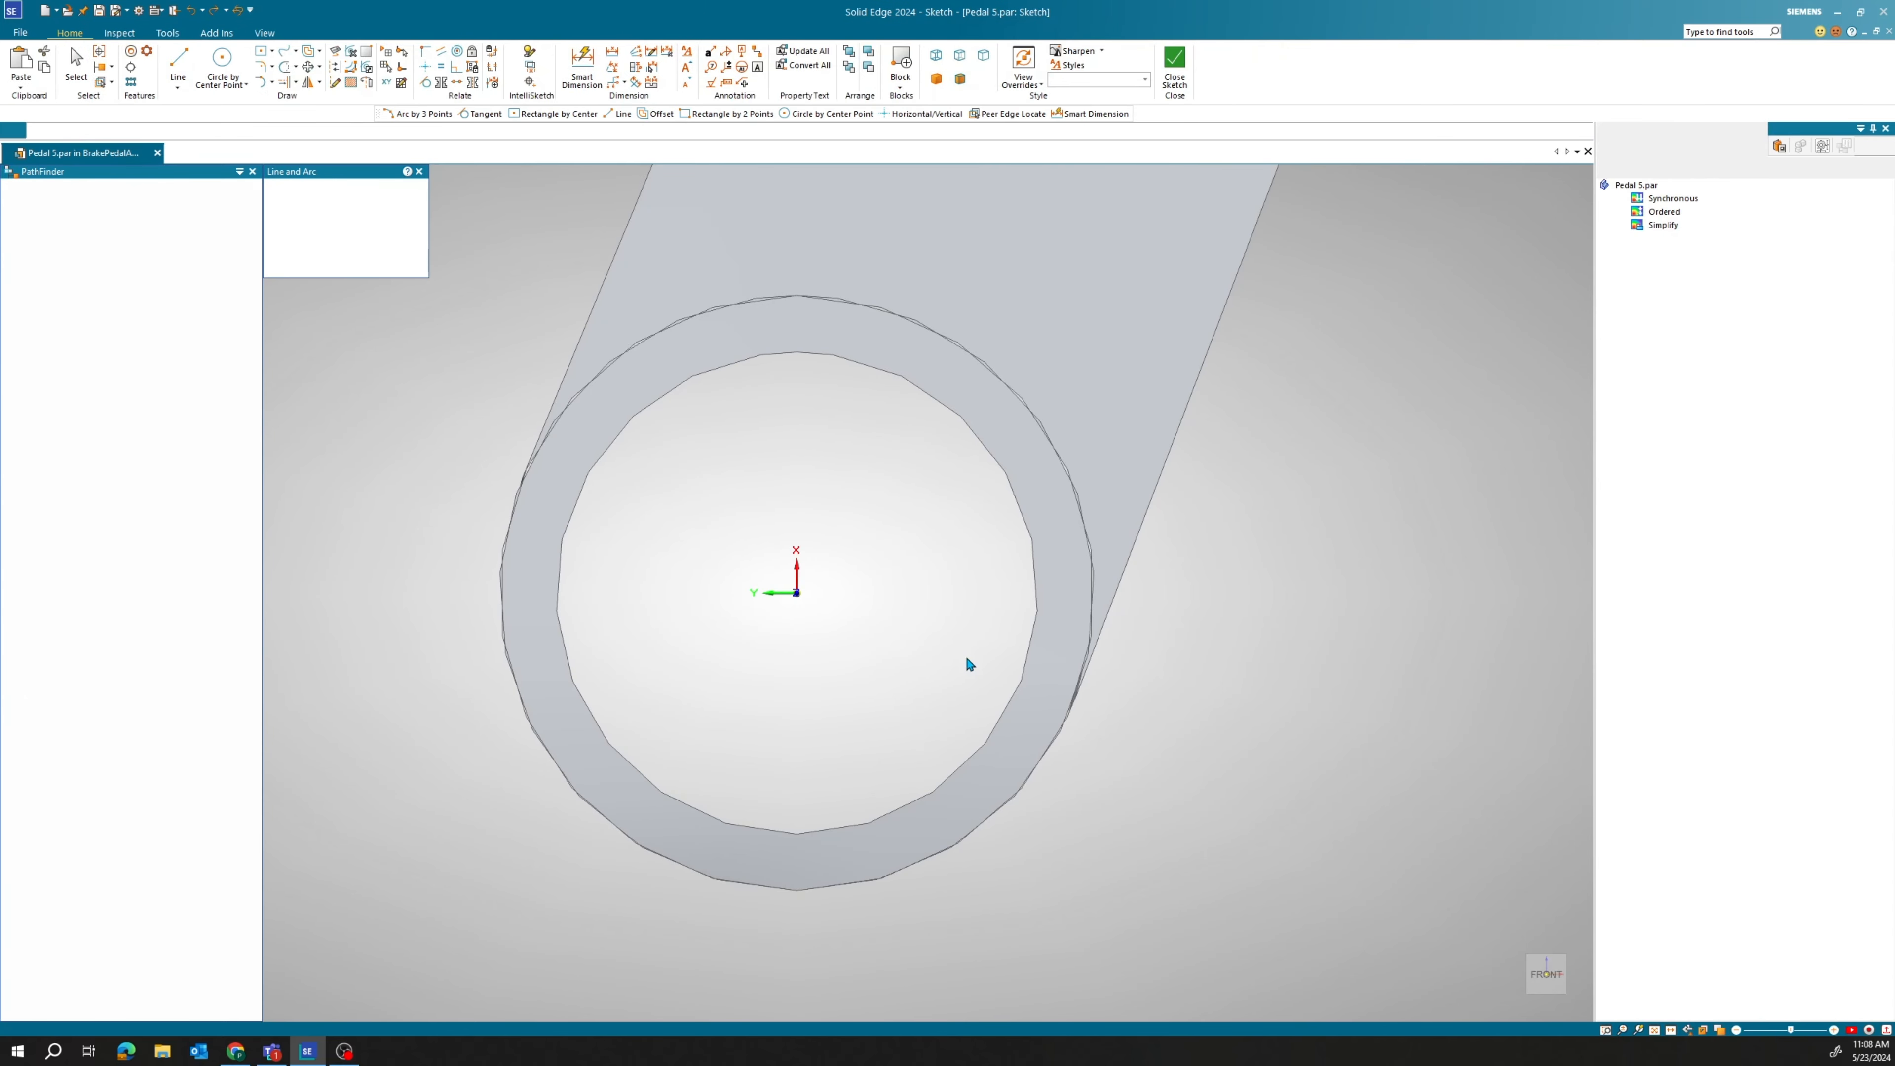
Draw a horizontal line about 113 mm long from the tube's center, continued by a tangent arc and a line angled back over it.
key(l)
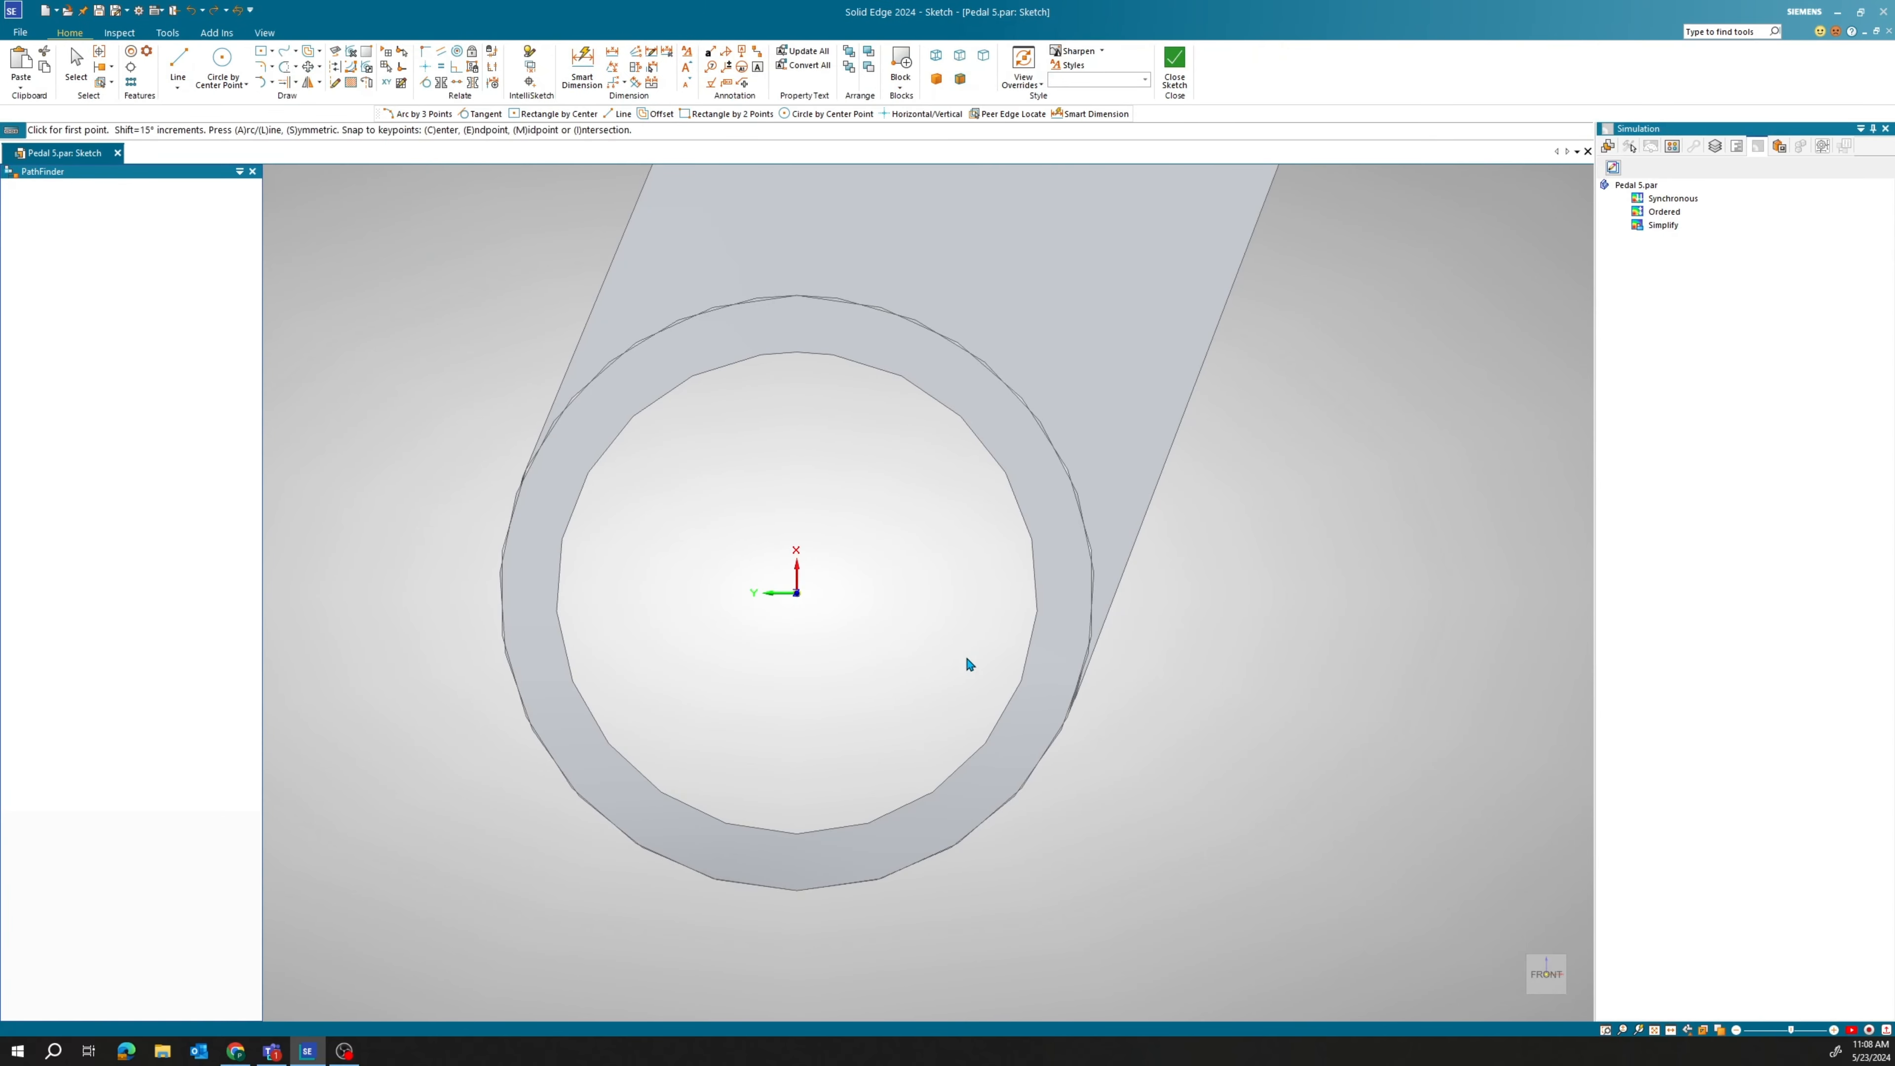
scroll(965, 653, down, 5)
scroll(962, 656, down, 3)
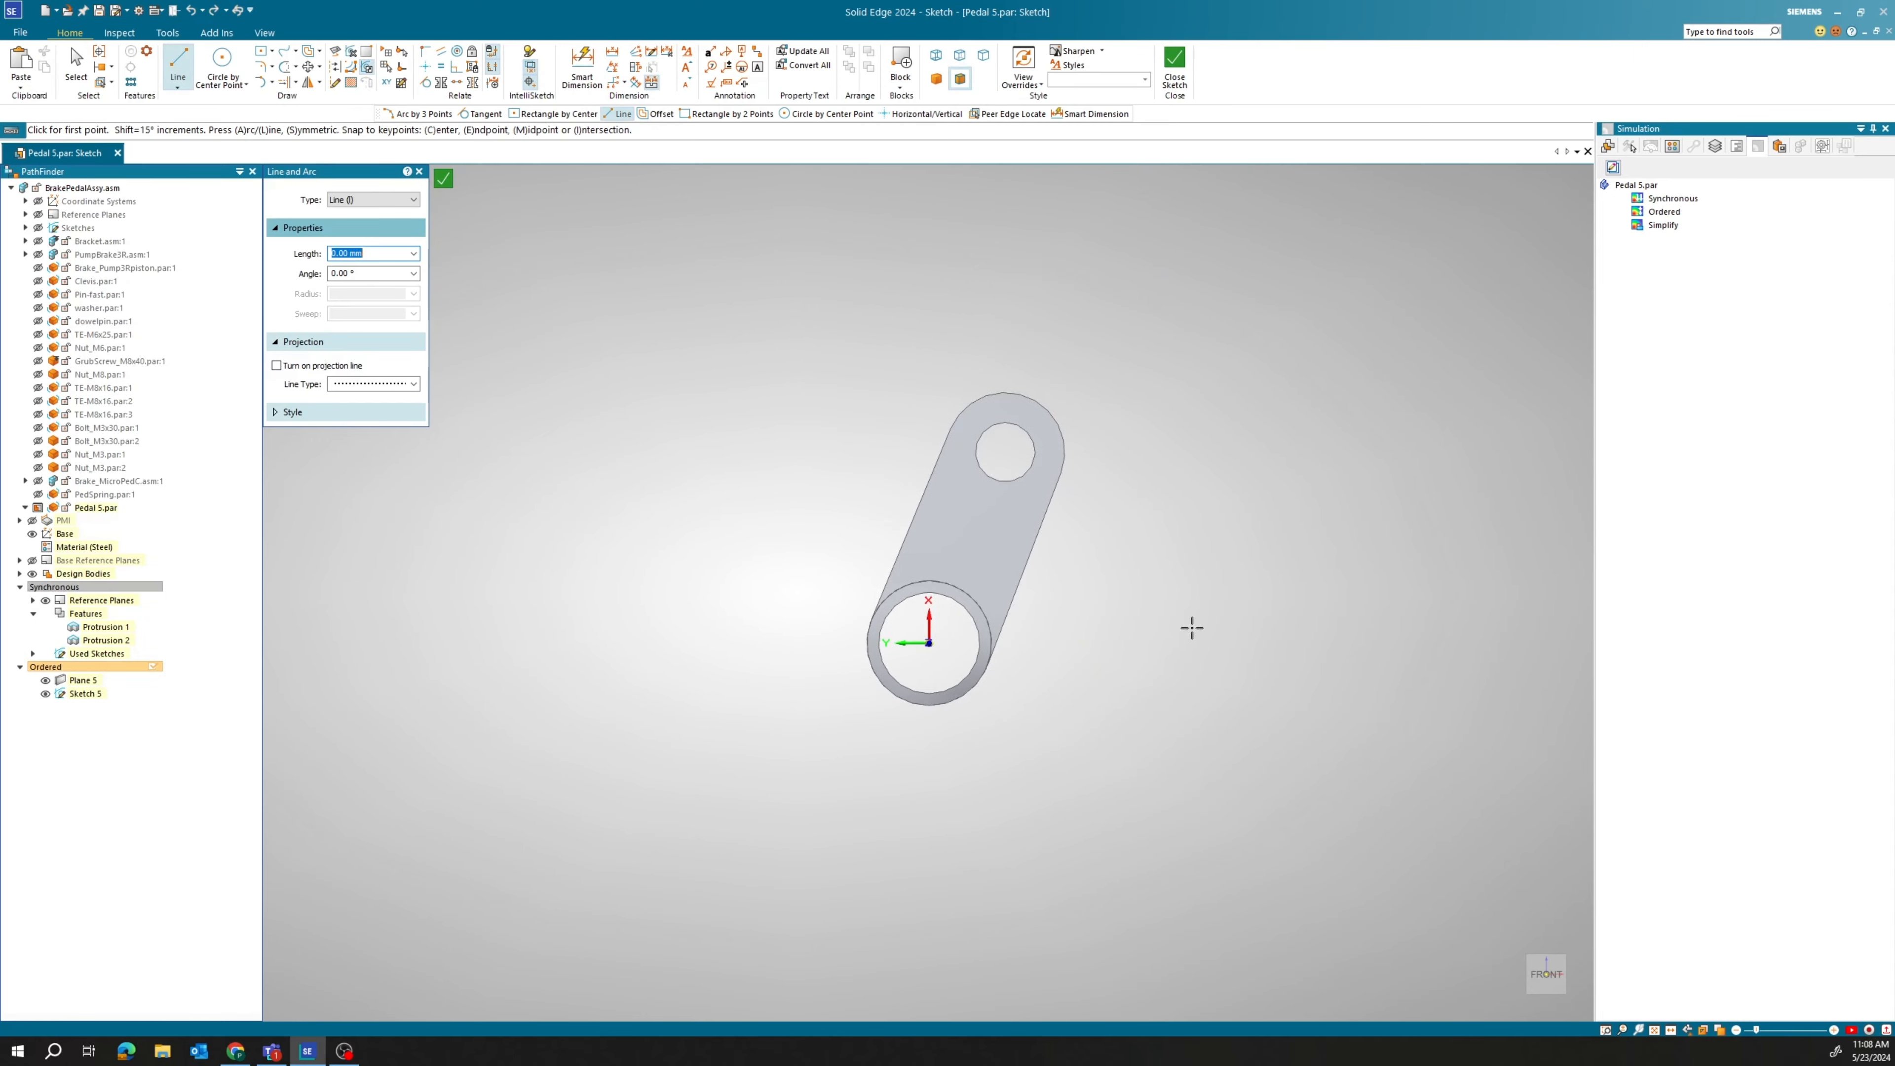
shift+middle_drag(1189, 627, 897, 618)
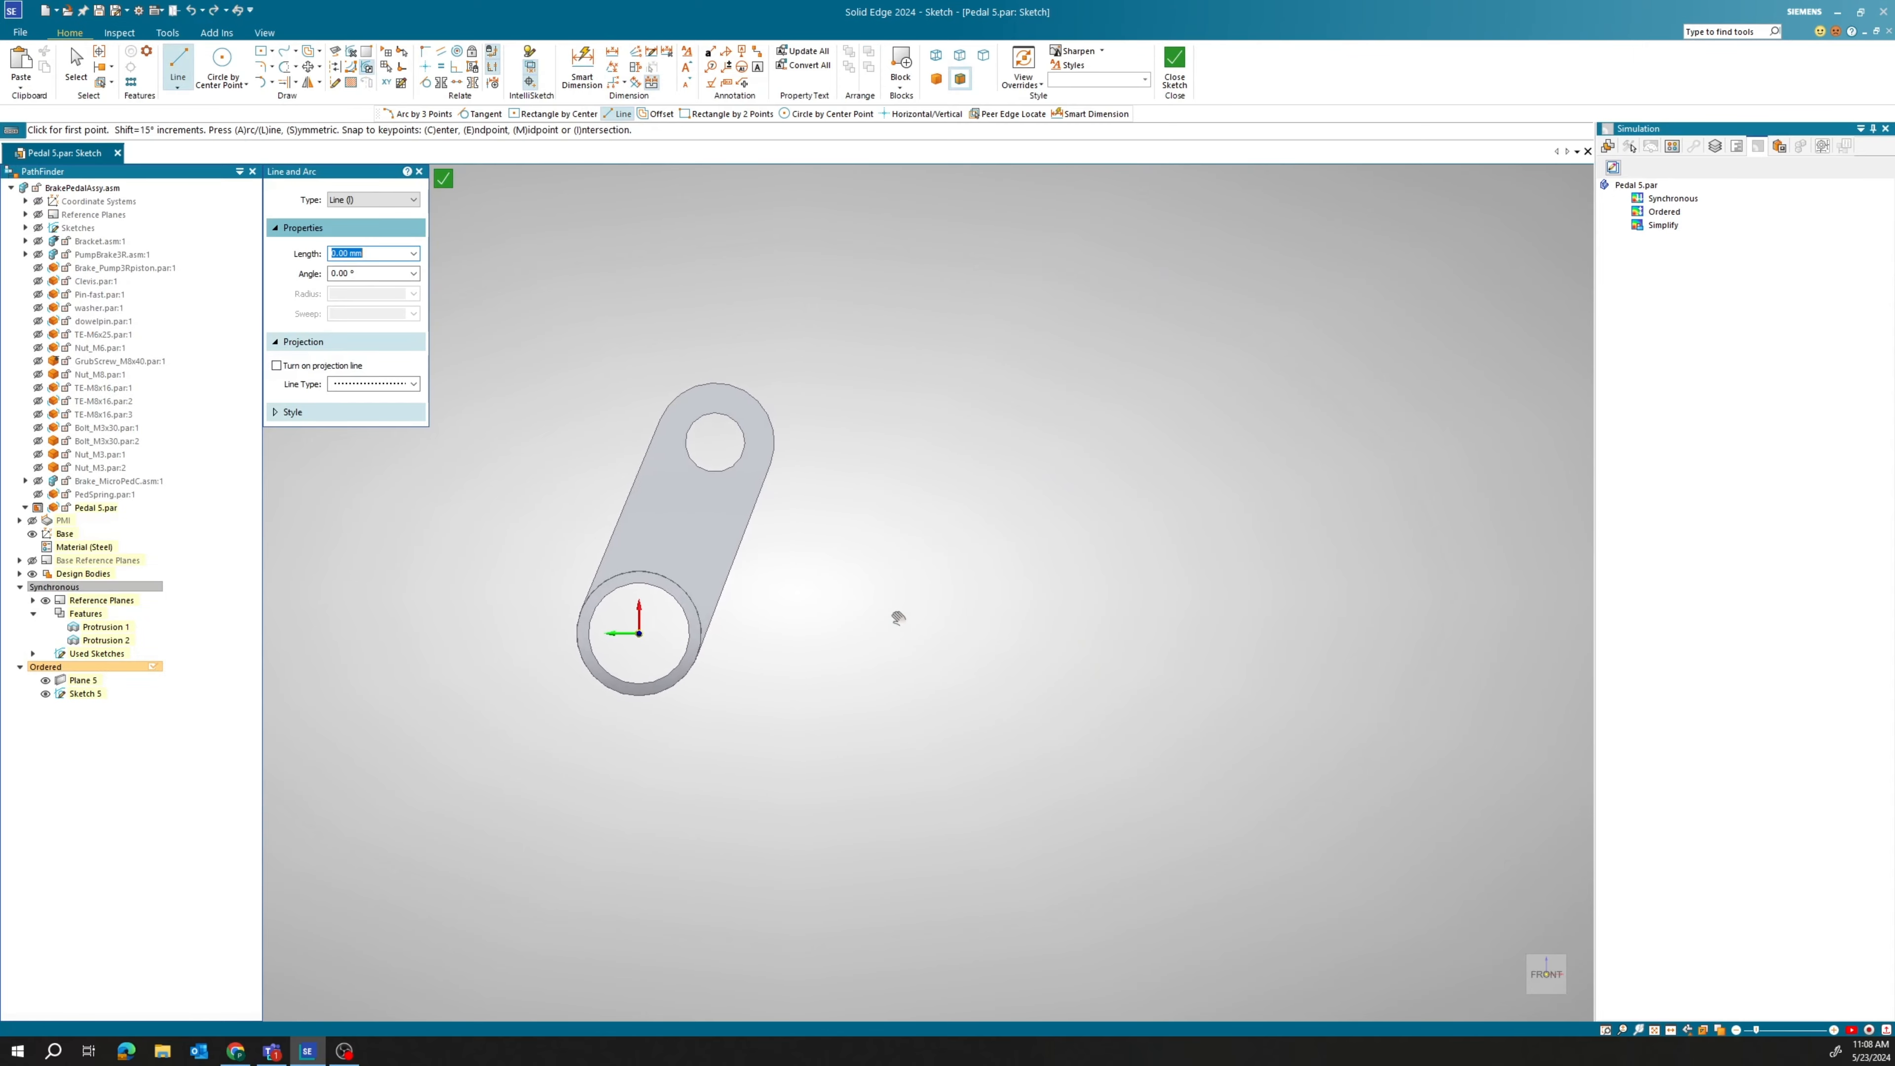
click(637, 630)
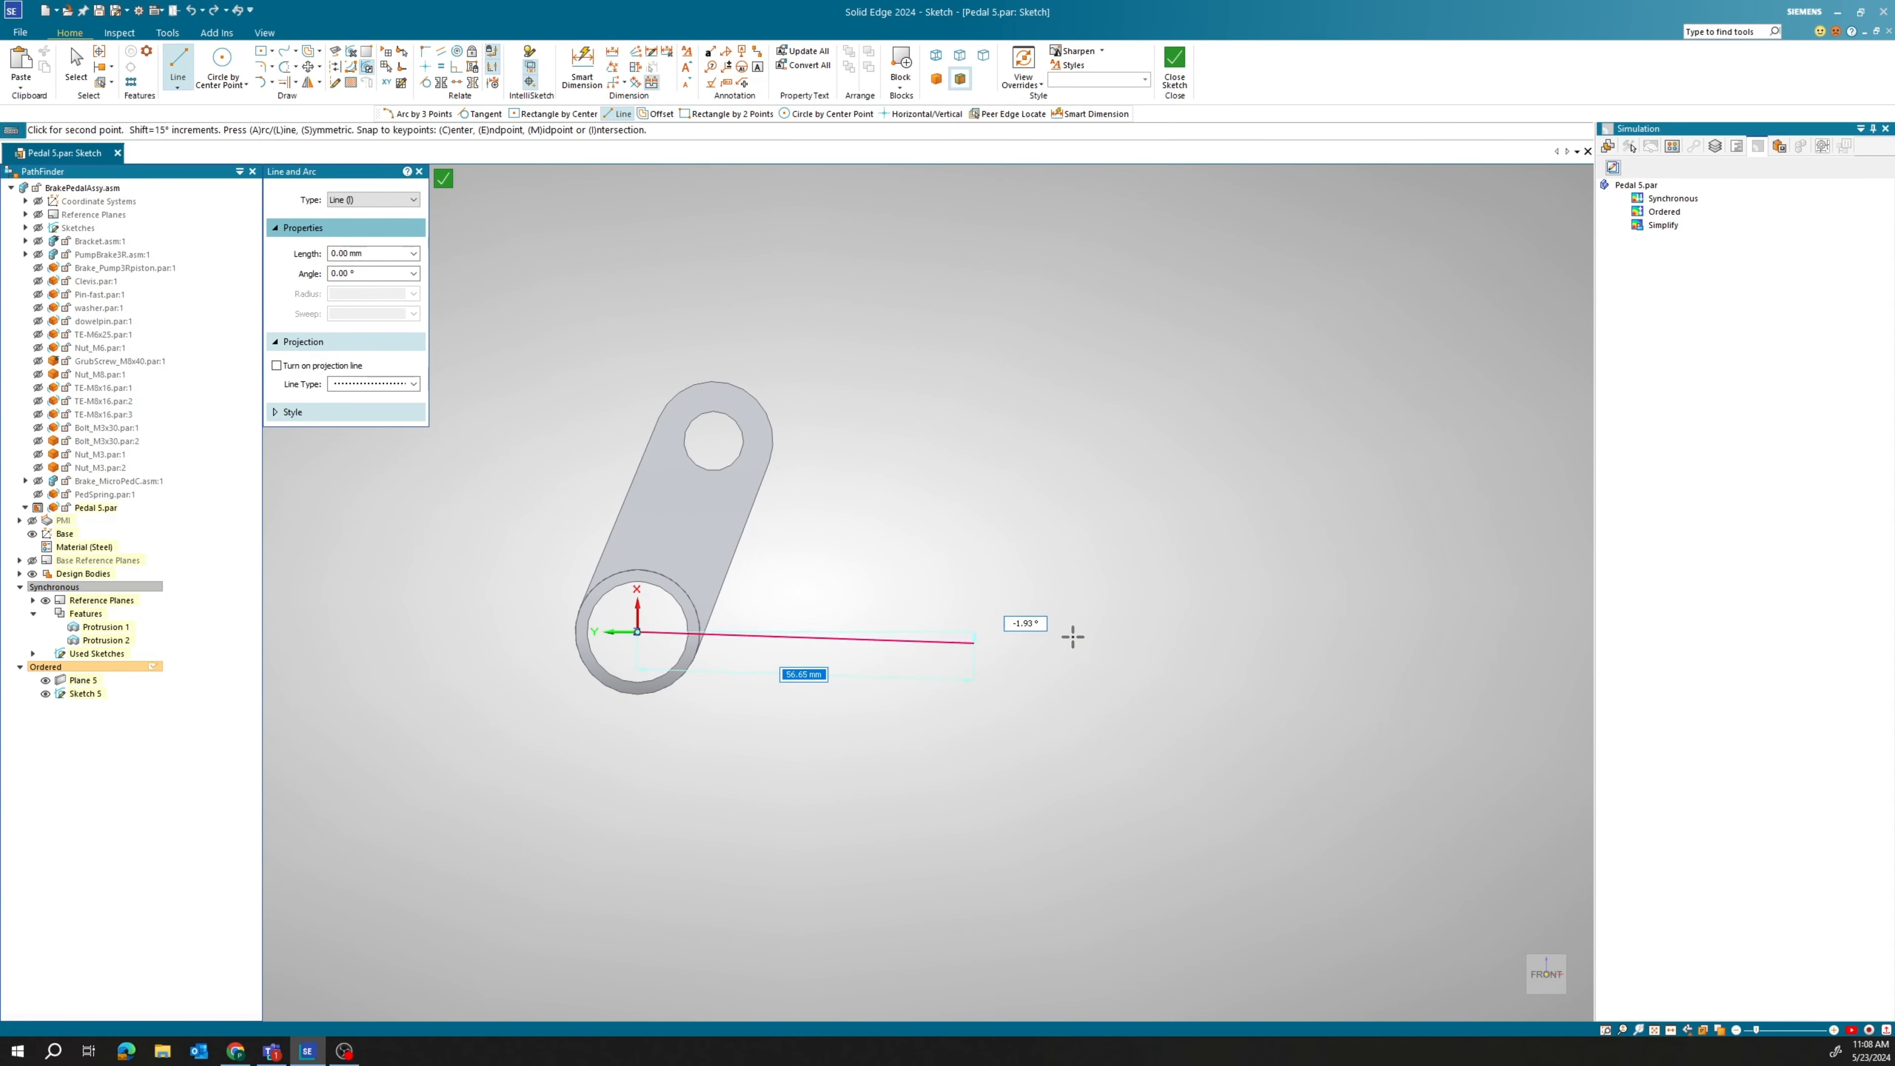
click(1306, 632)
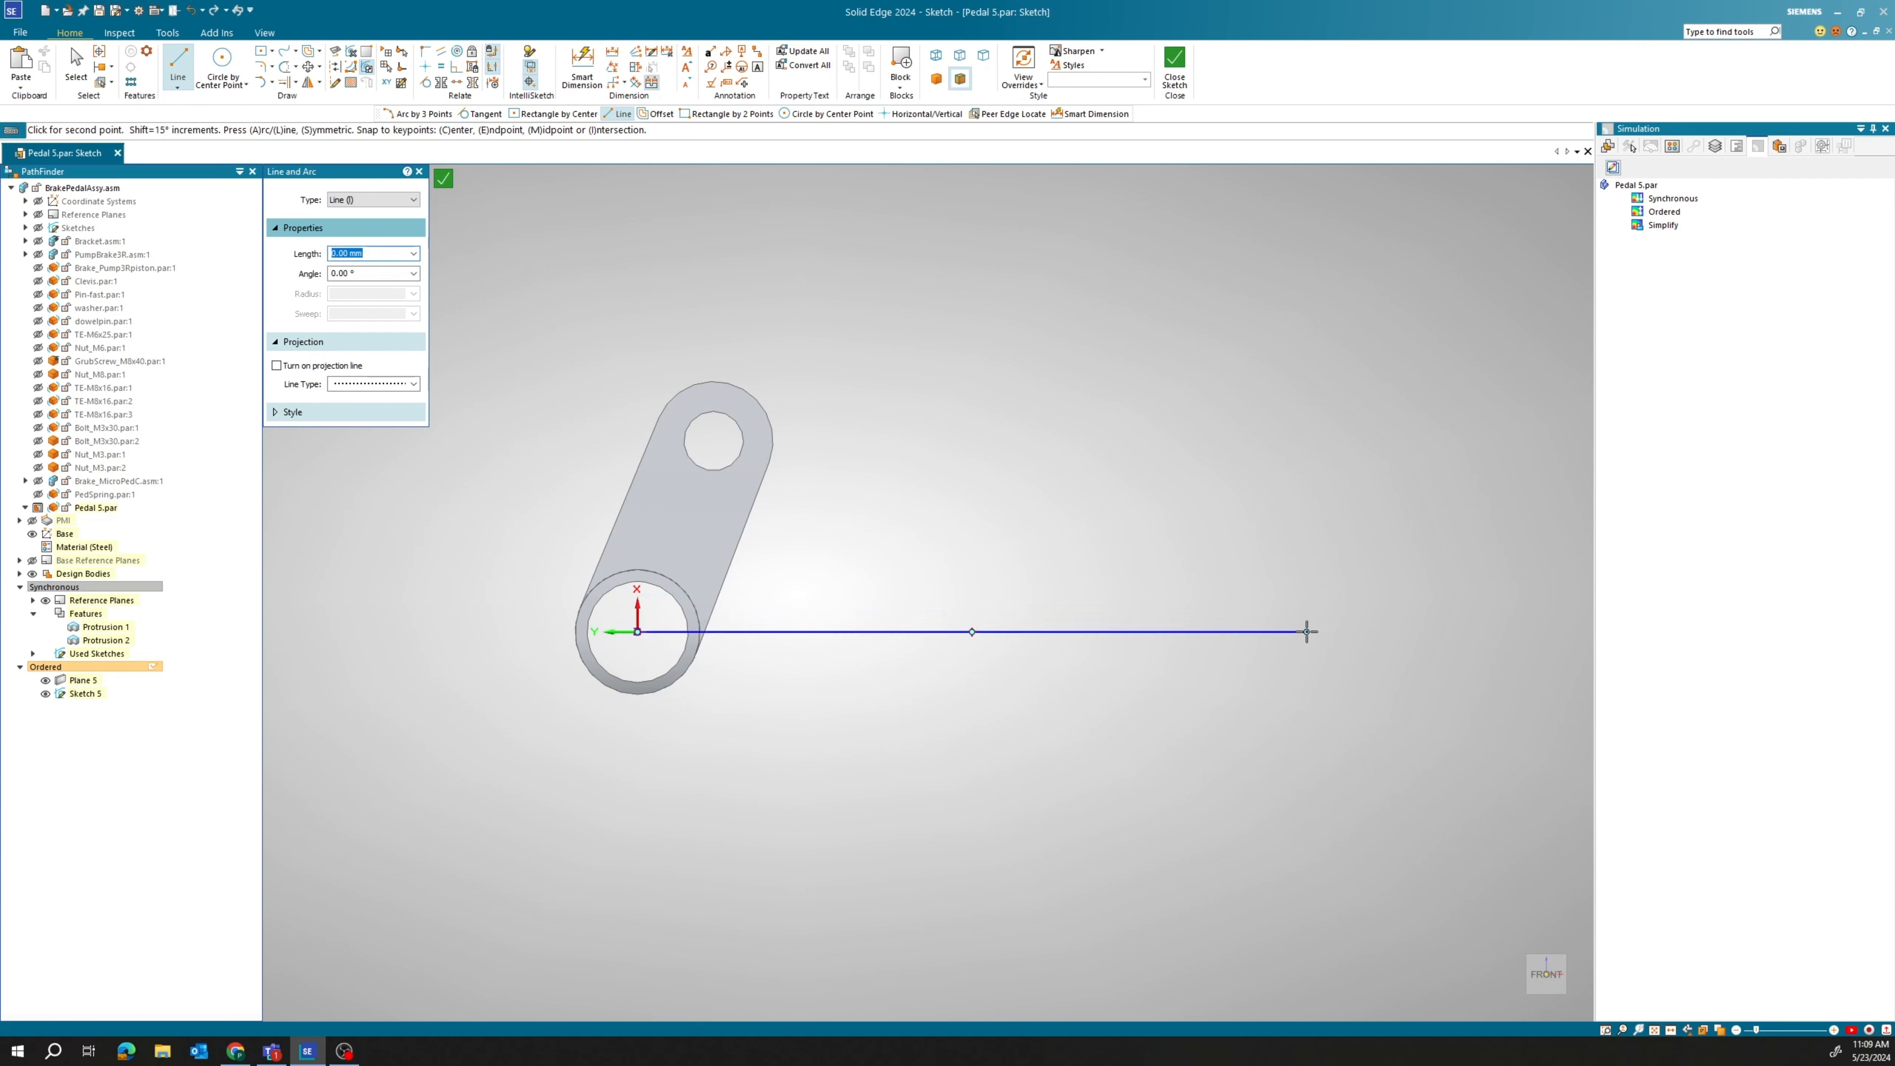
key(a)
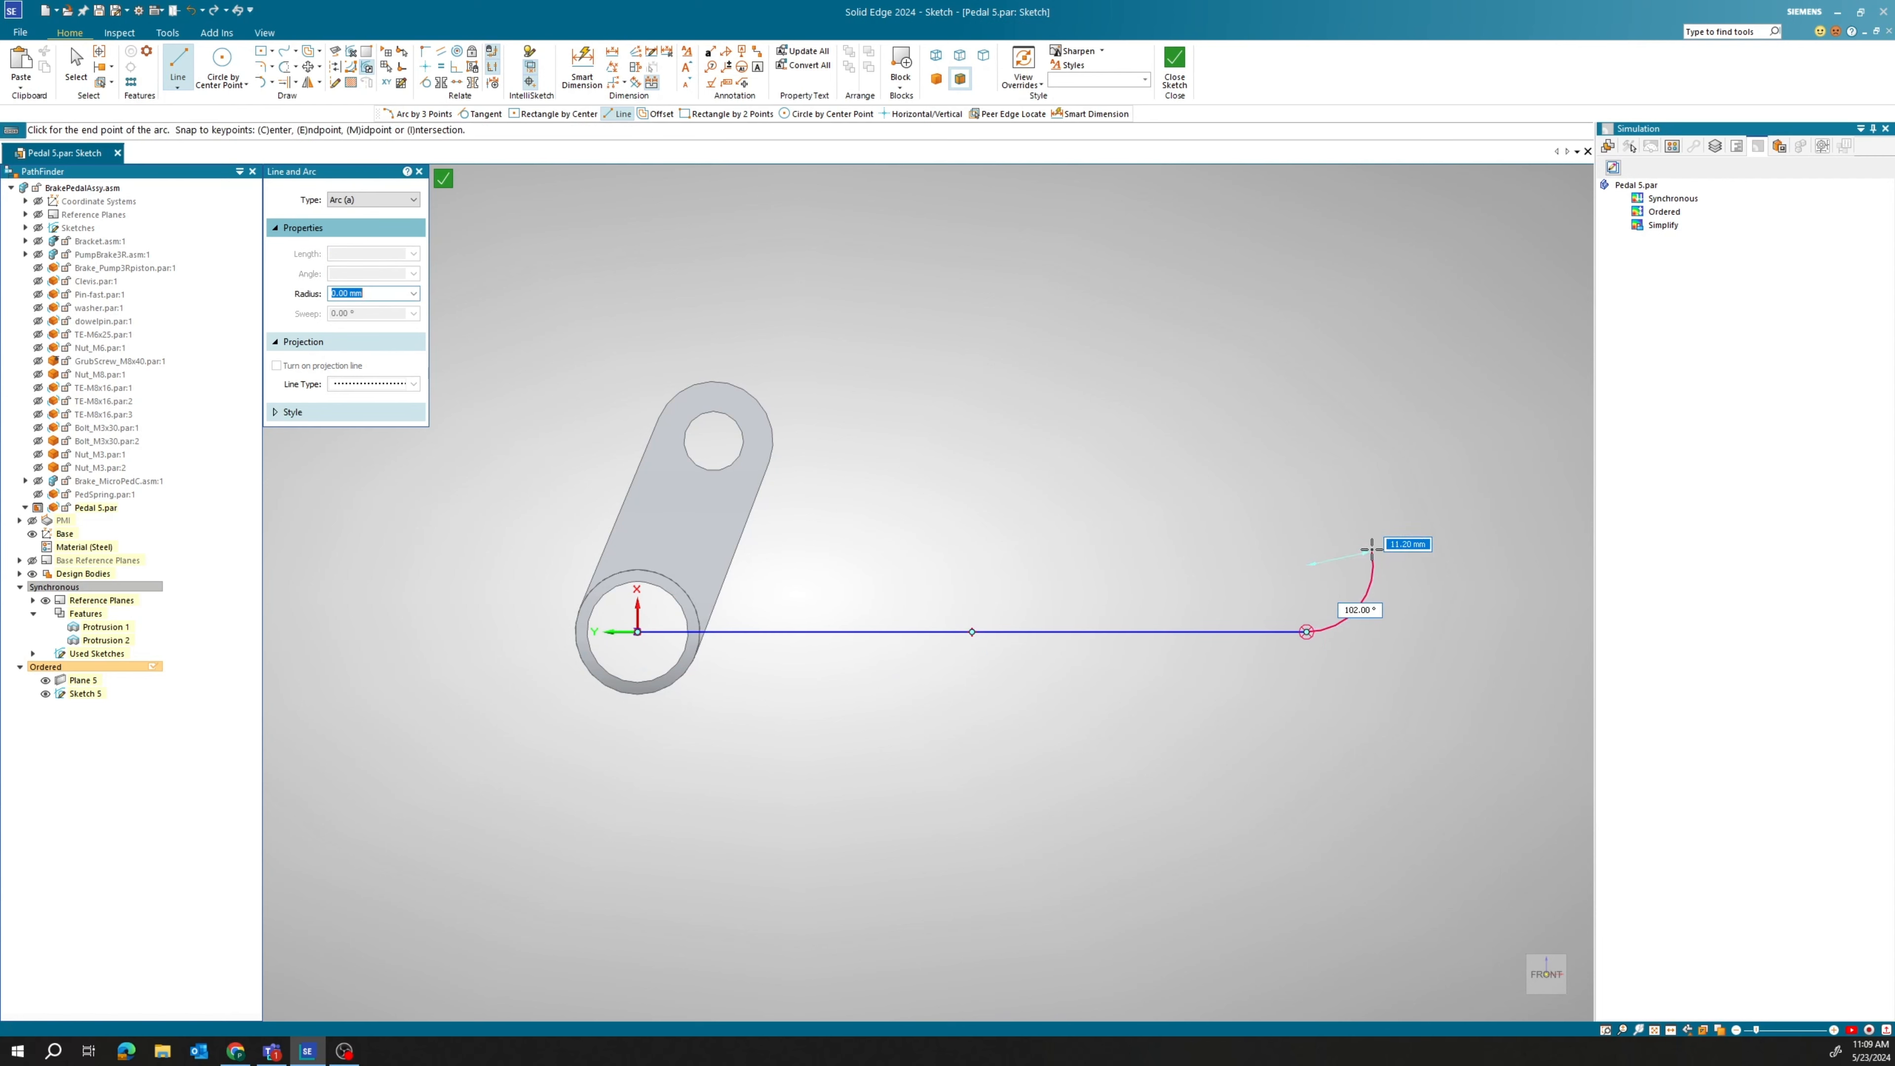
click(1377, 517)
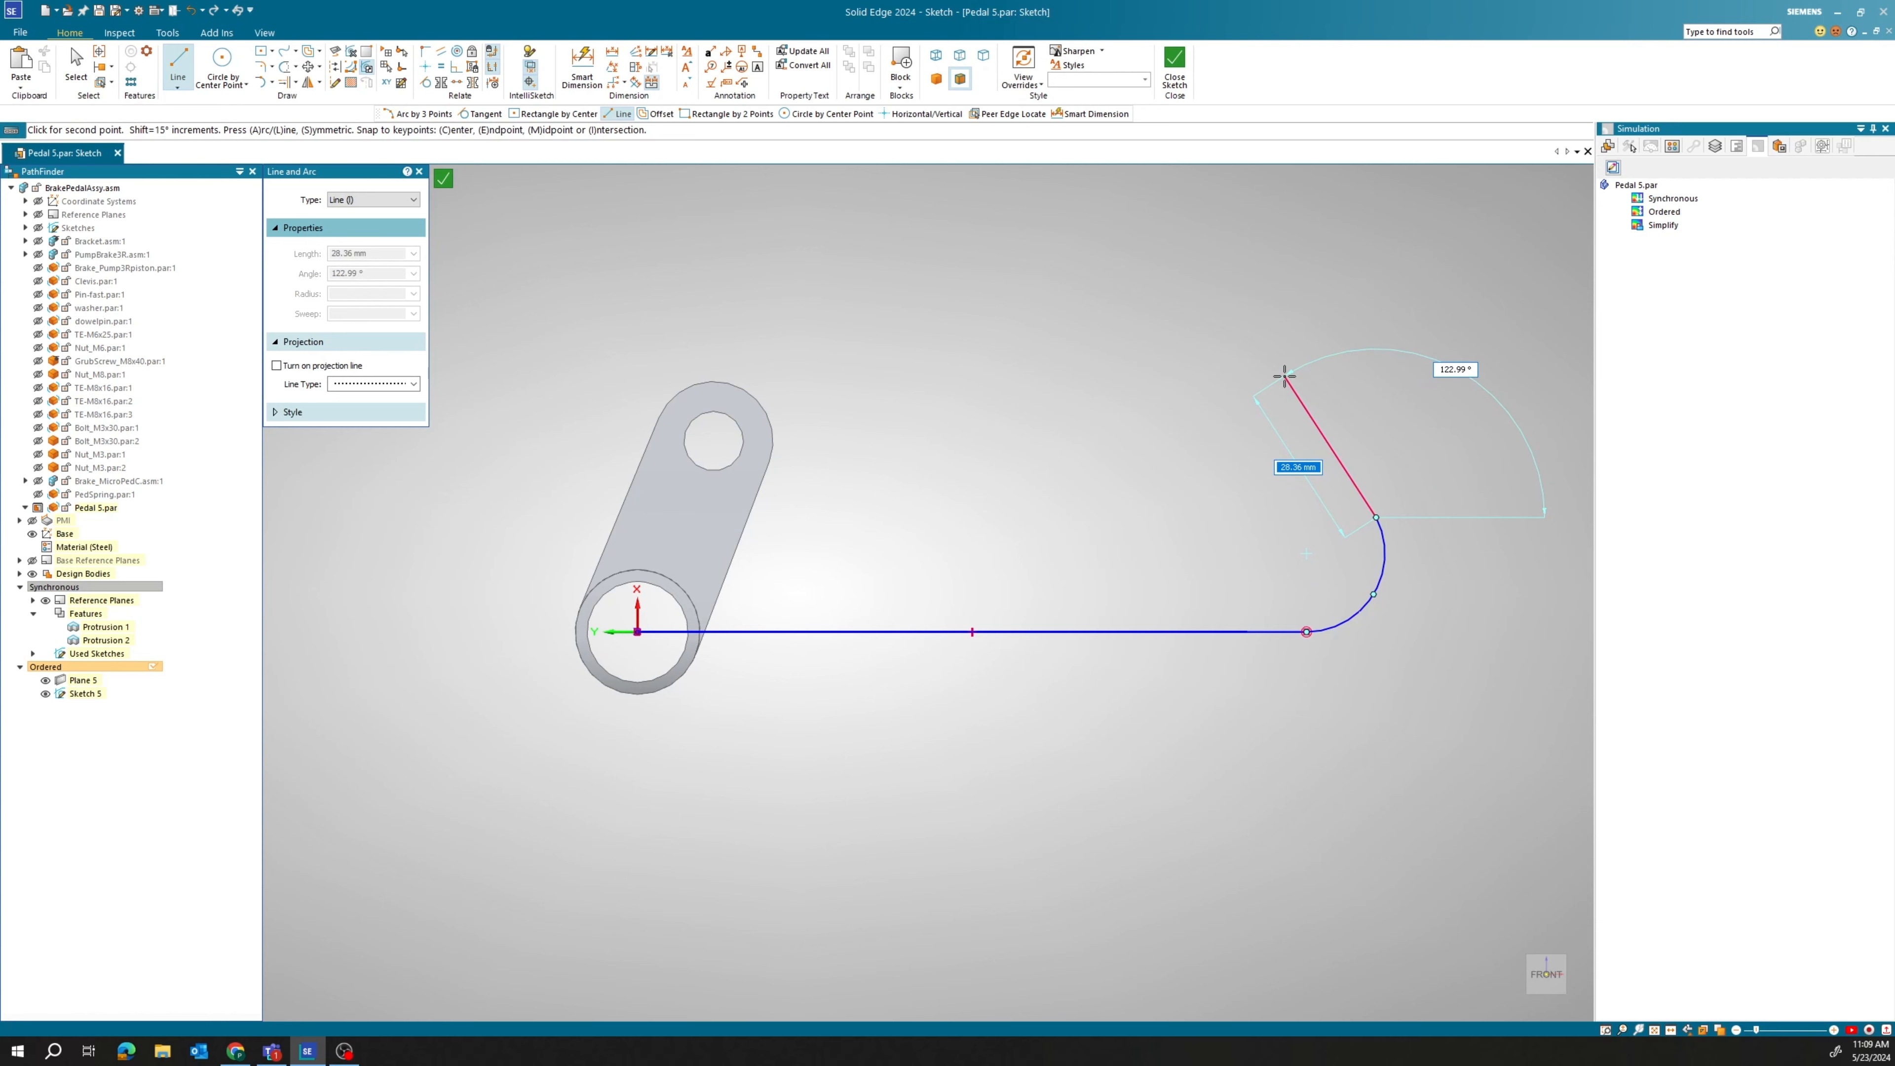
click(1271, 347)
key(Escape)
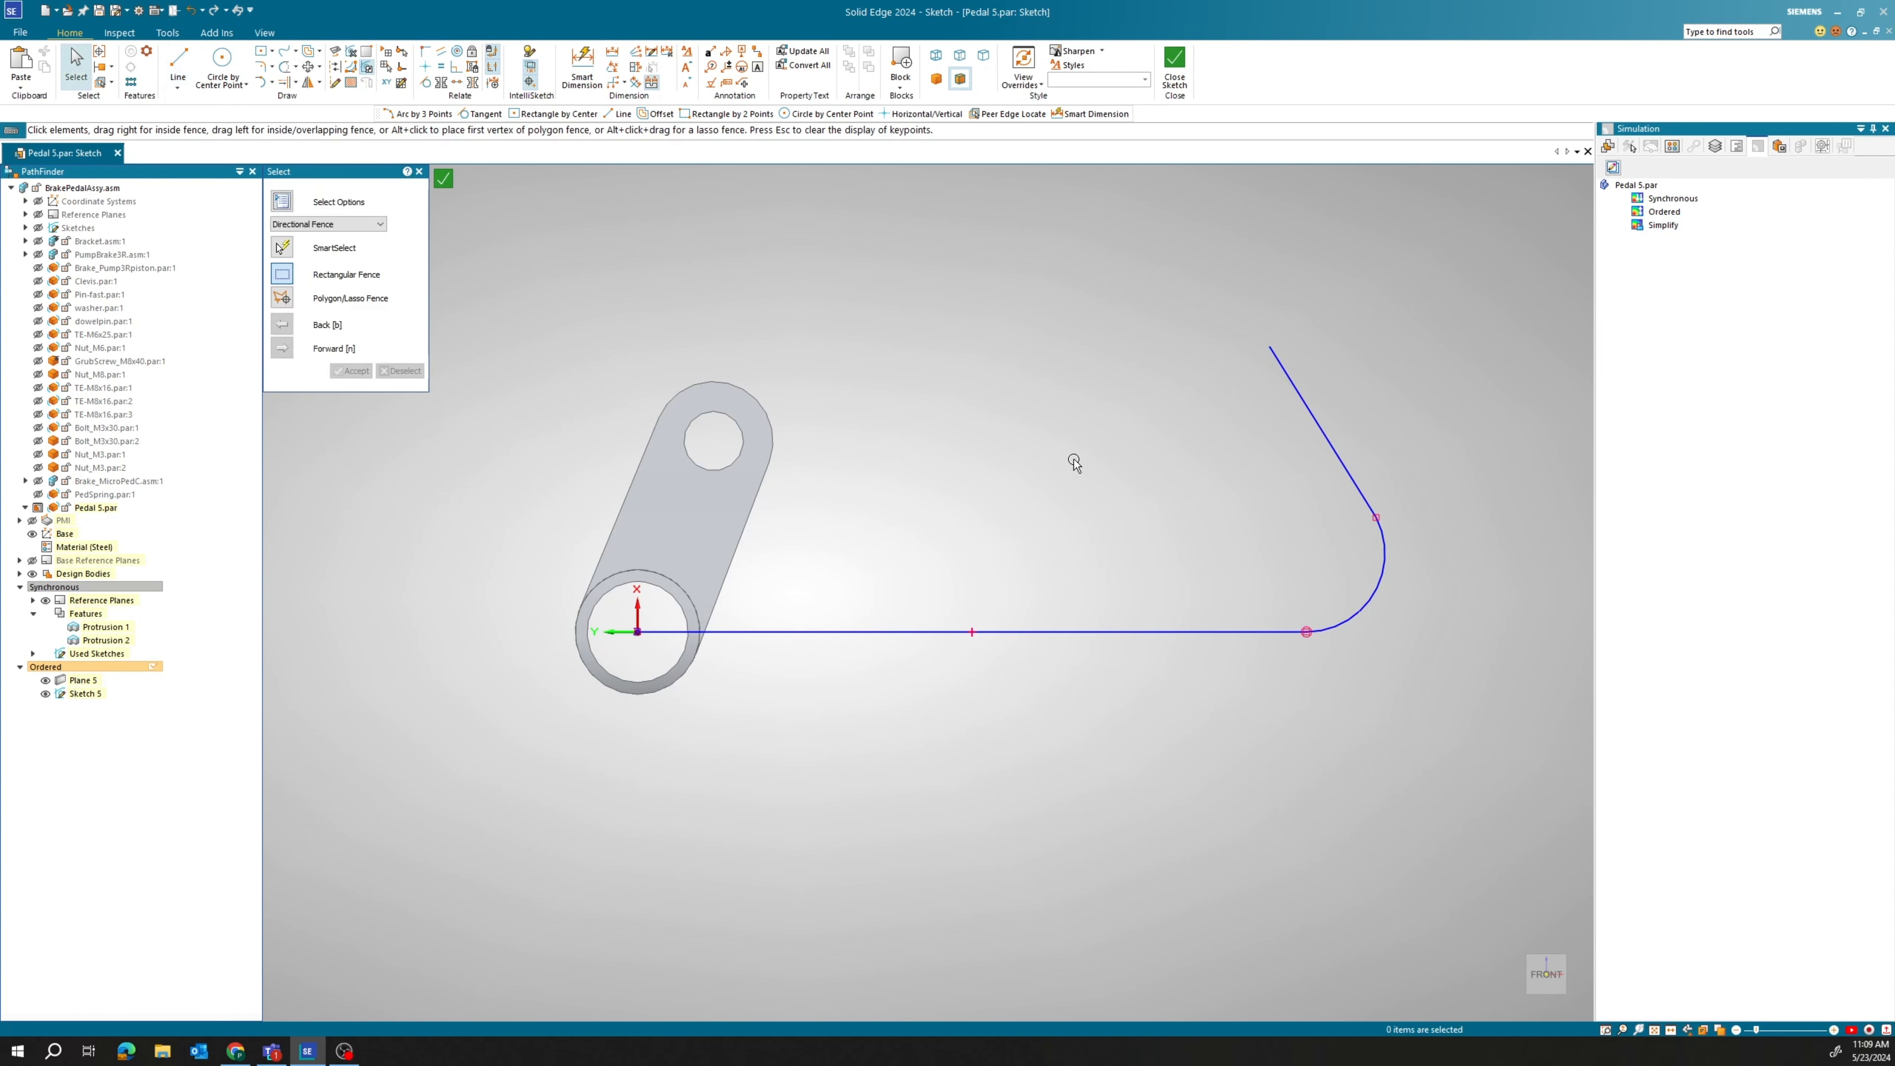
Dimension the horizontal line at 305 mm and dismiss the sketch auto-scale message.
click(581, 71)
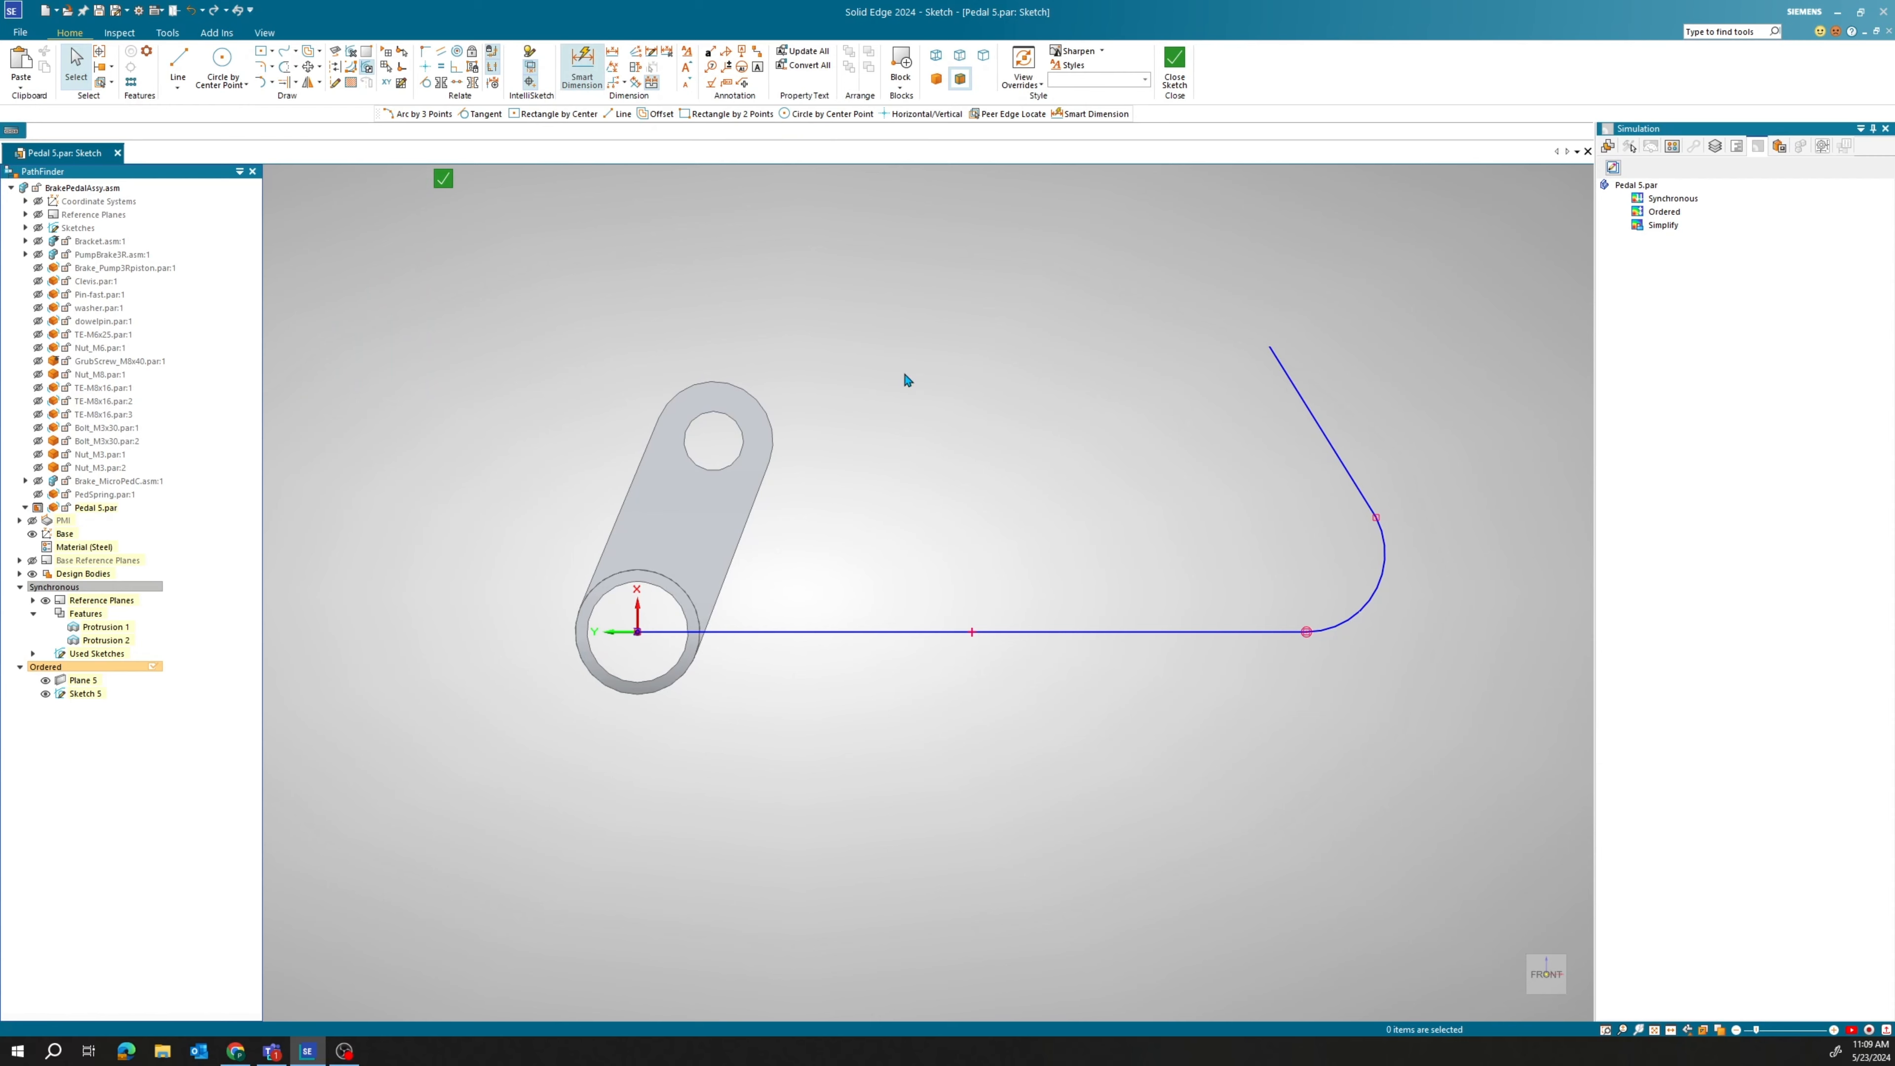
click(862, 632)
click(861, 692)
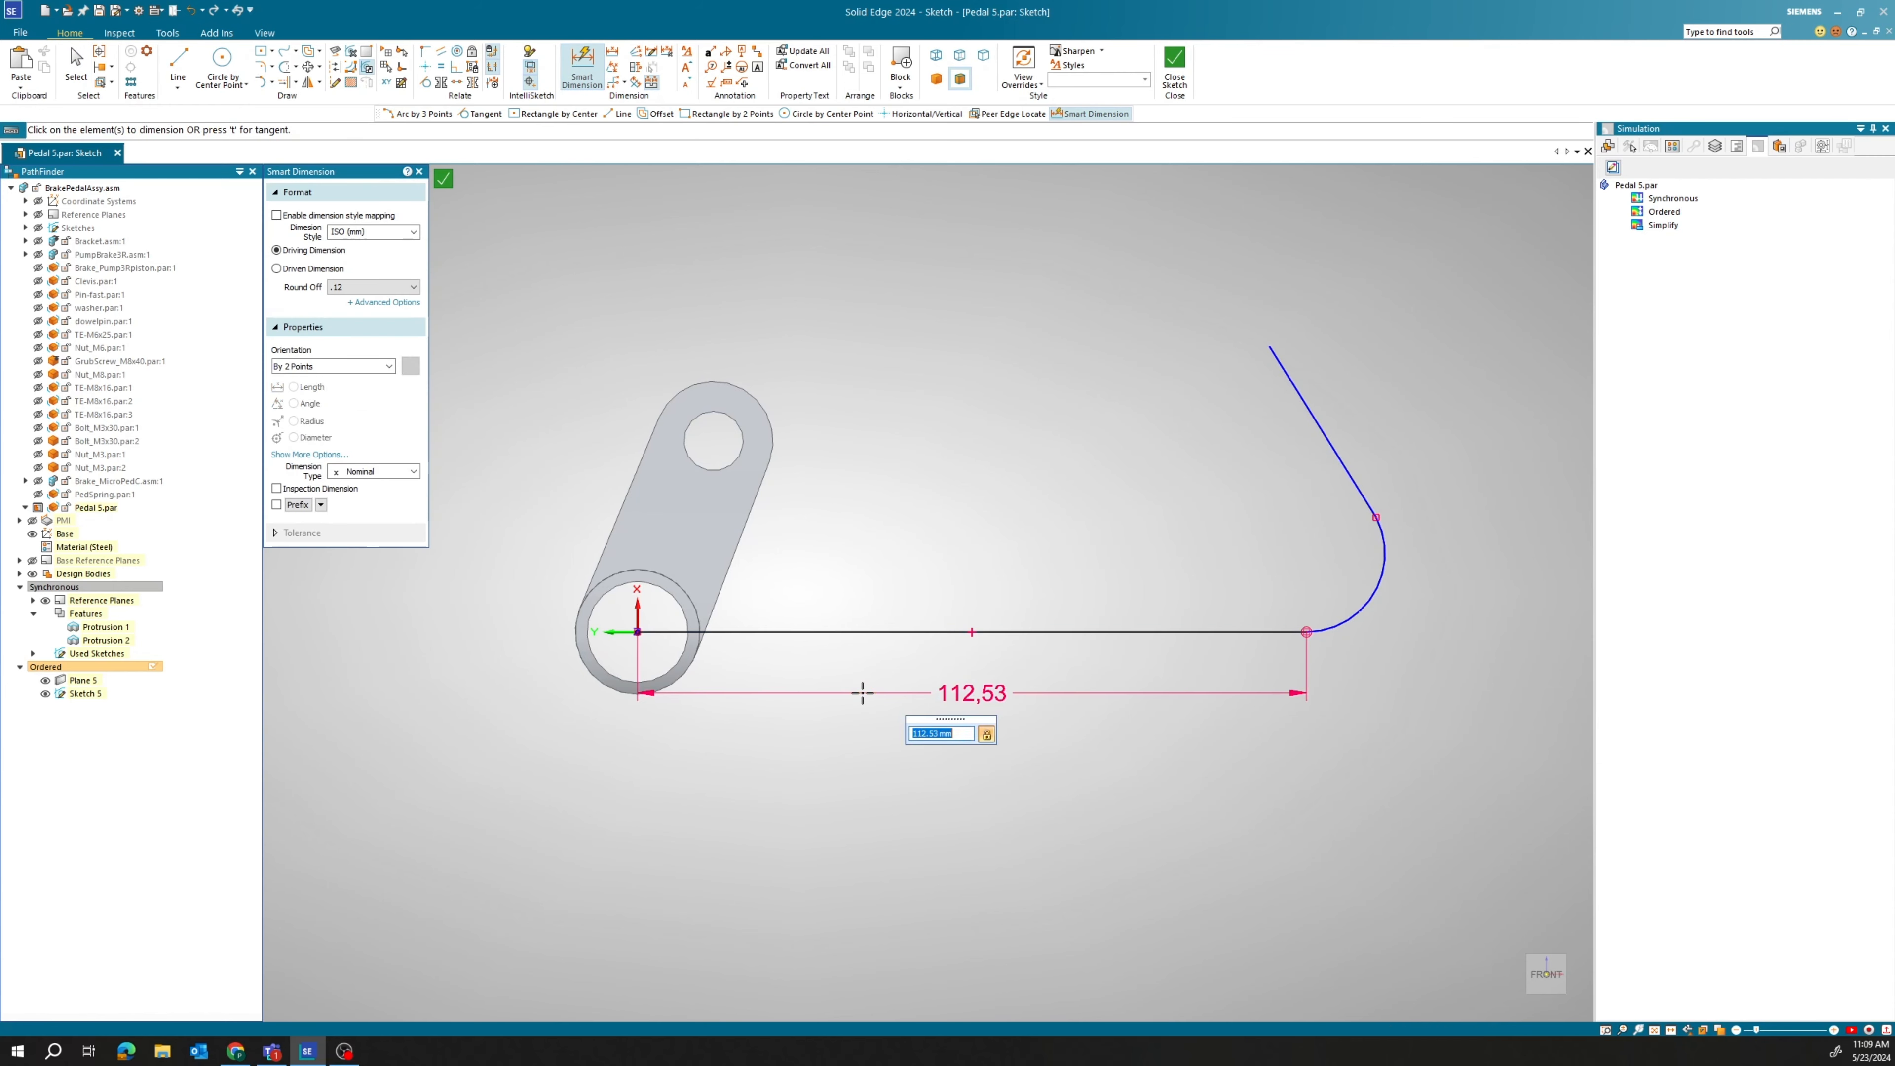
key(Return)
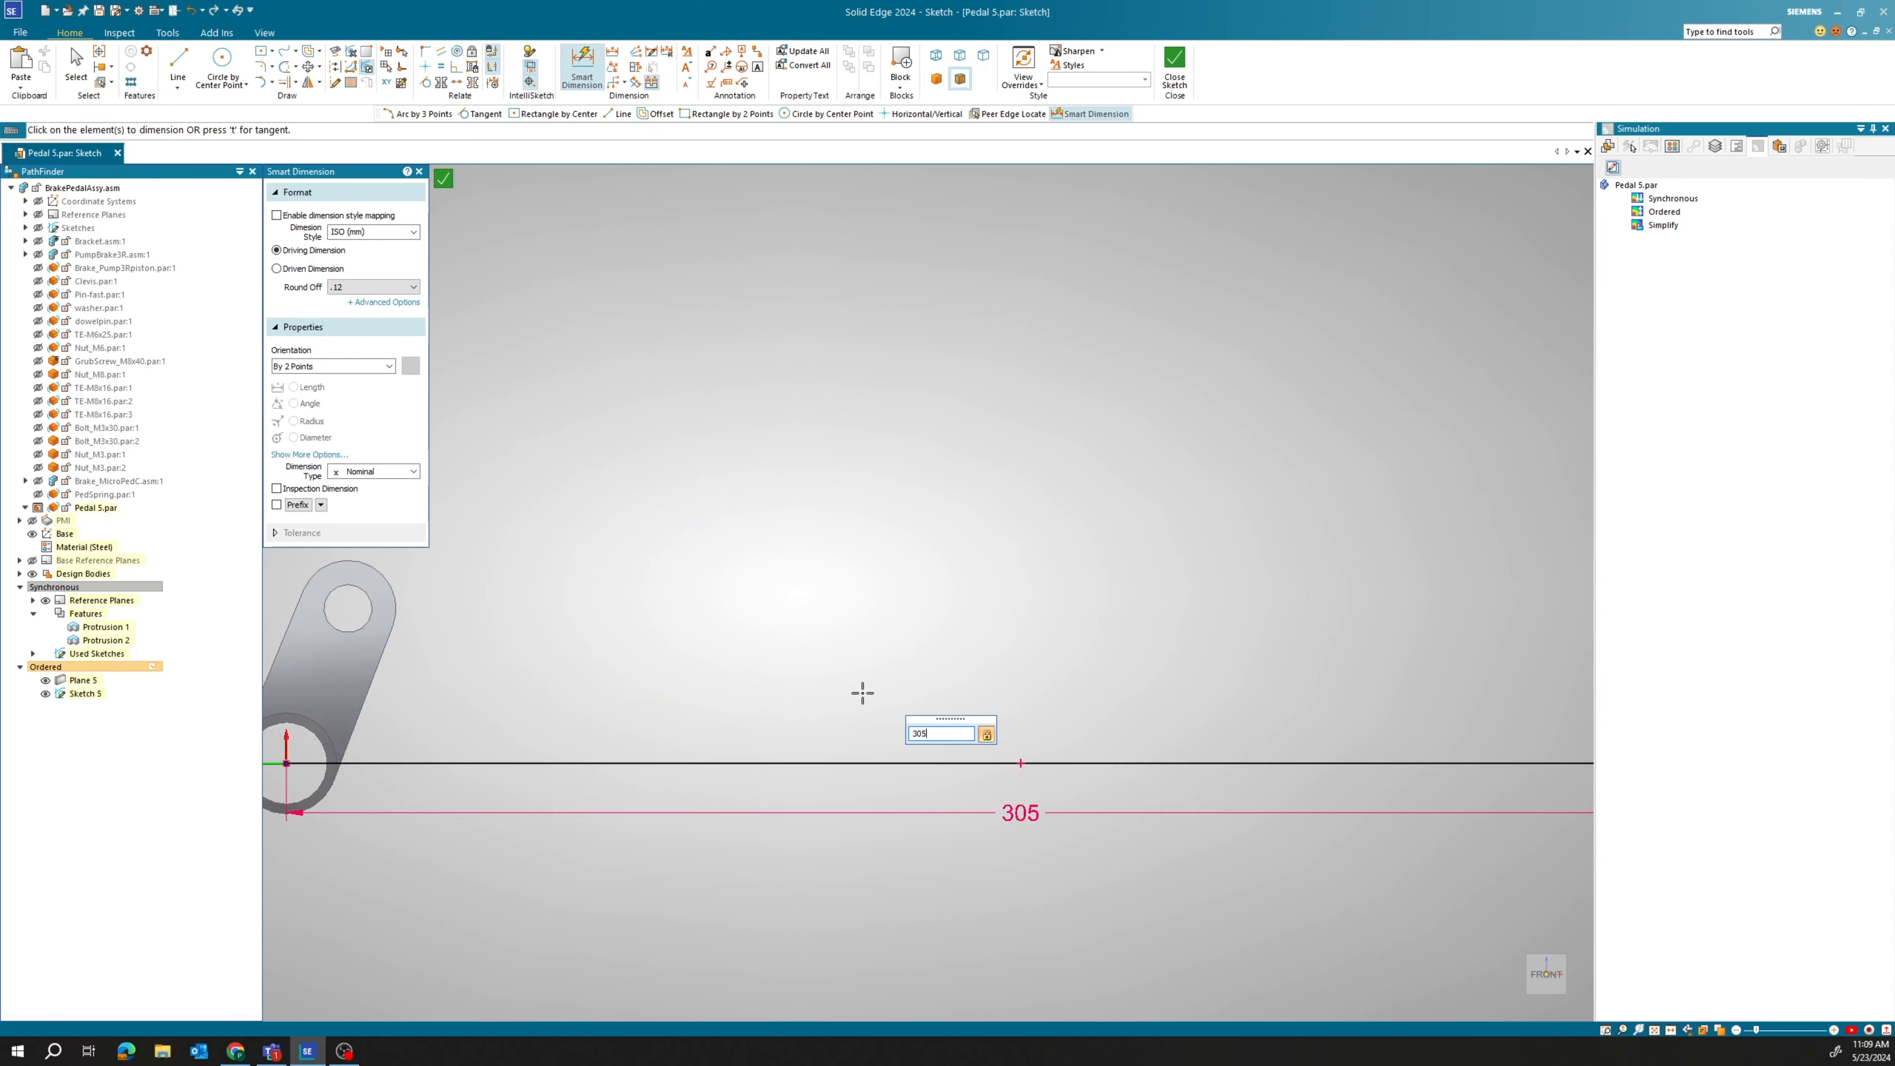
click(945, 577)
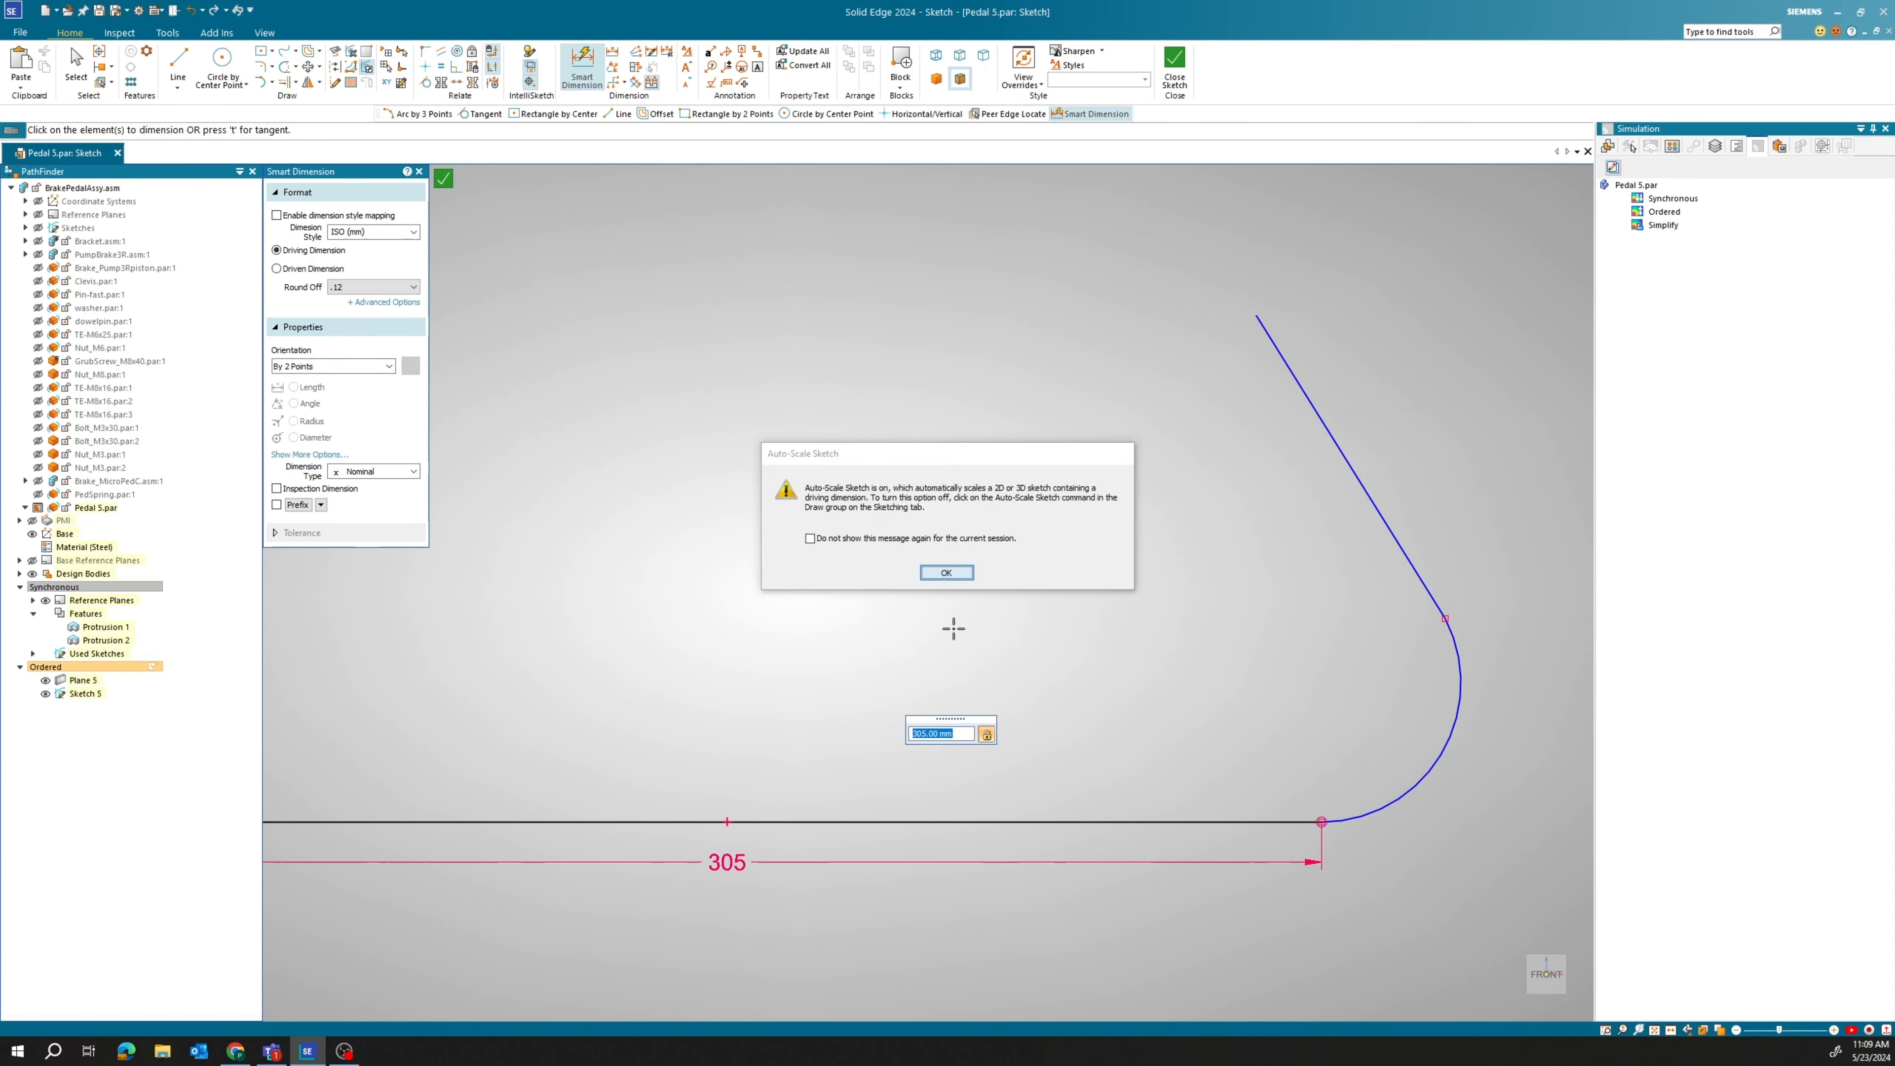
Dimension the radius of the arc at the end of the horizontal line as 27 mm.
scroll(954, 638, down, 4)
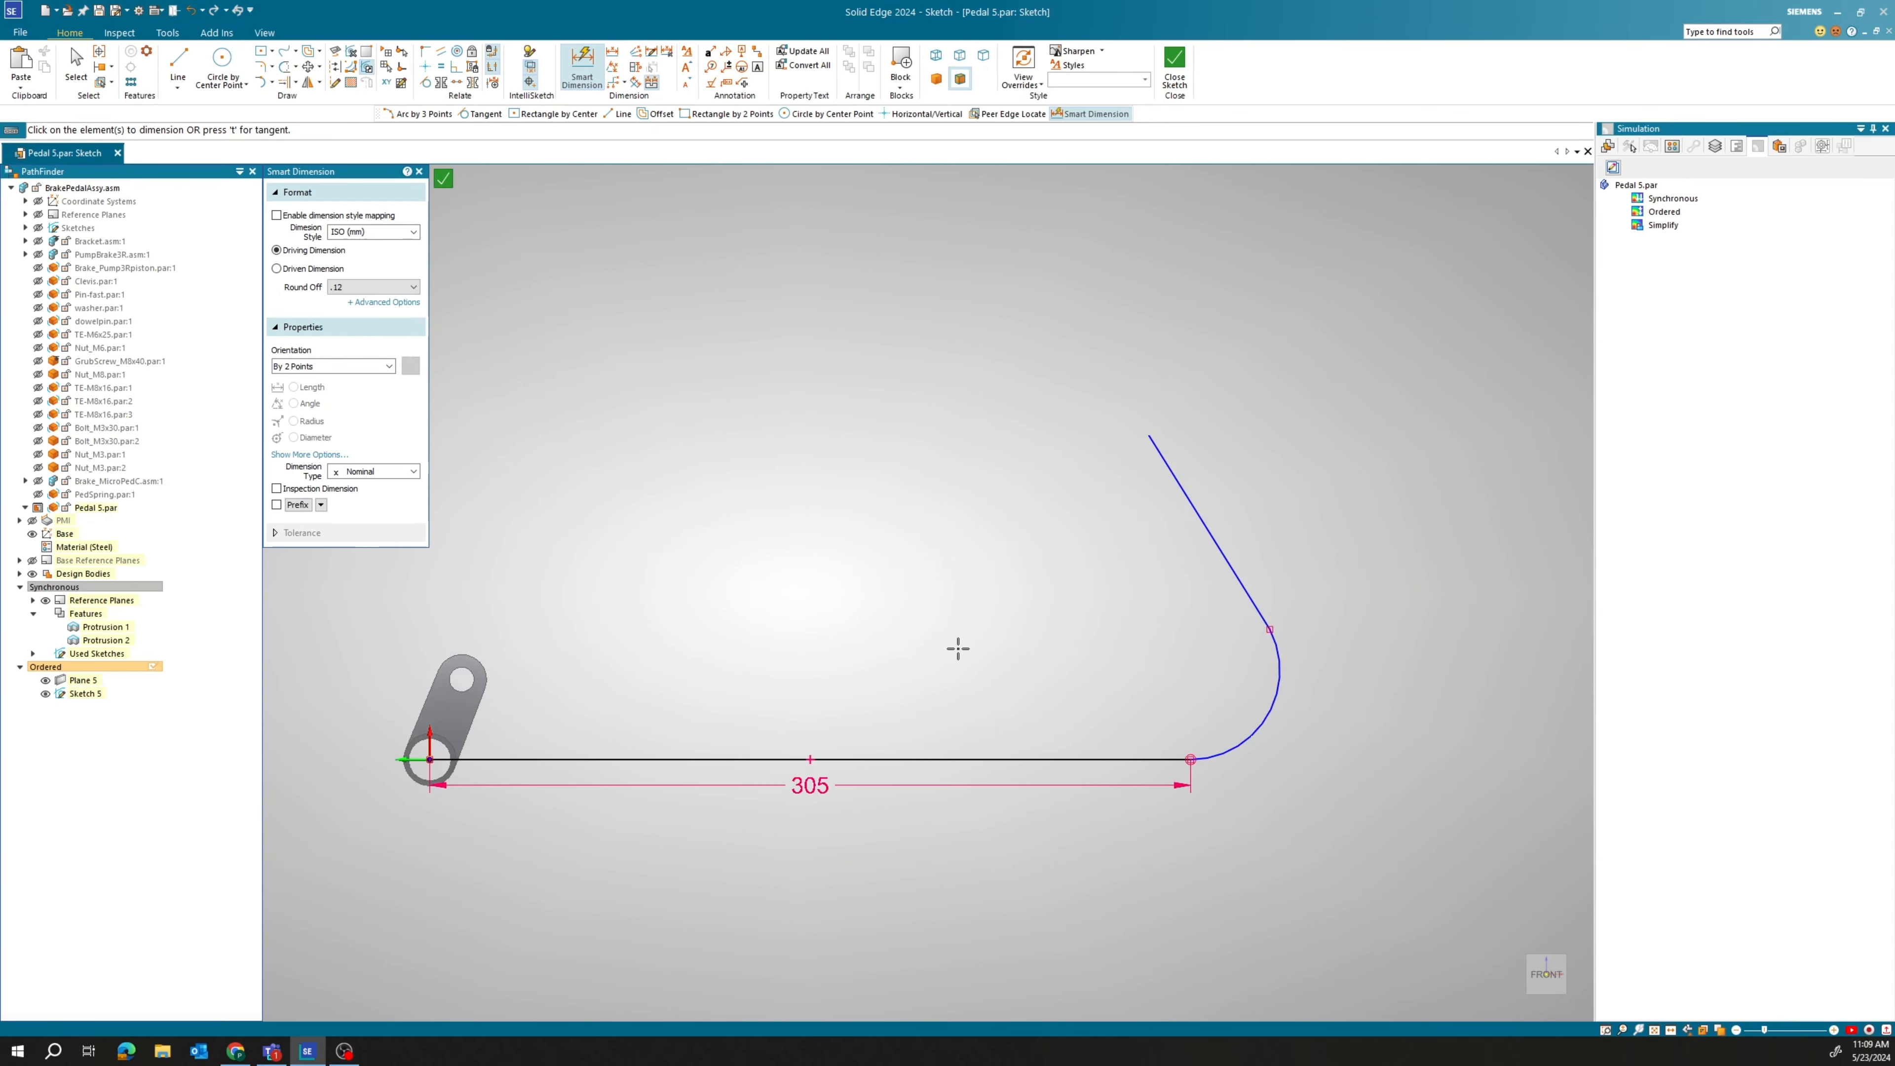
click(1111, 686)
click(1165, 728)
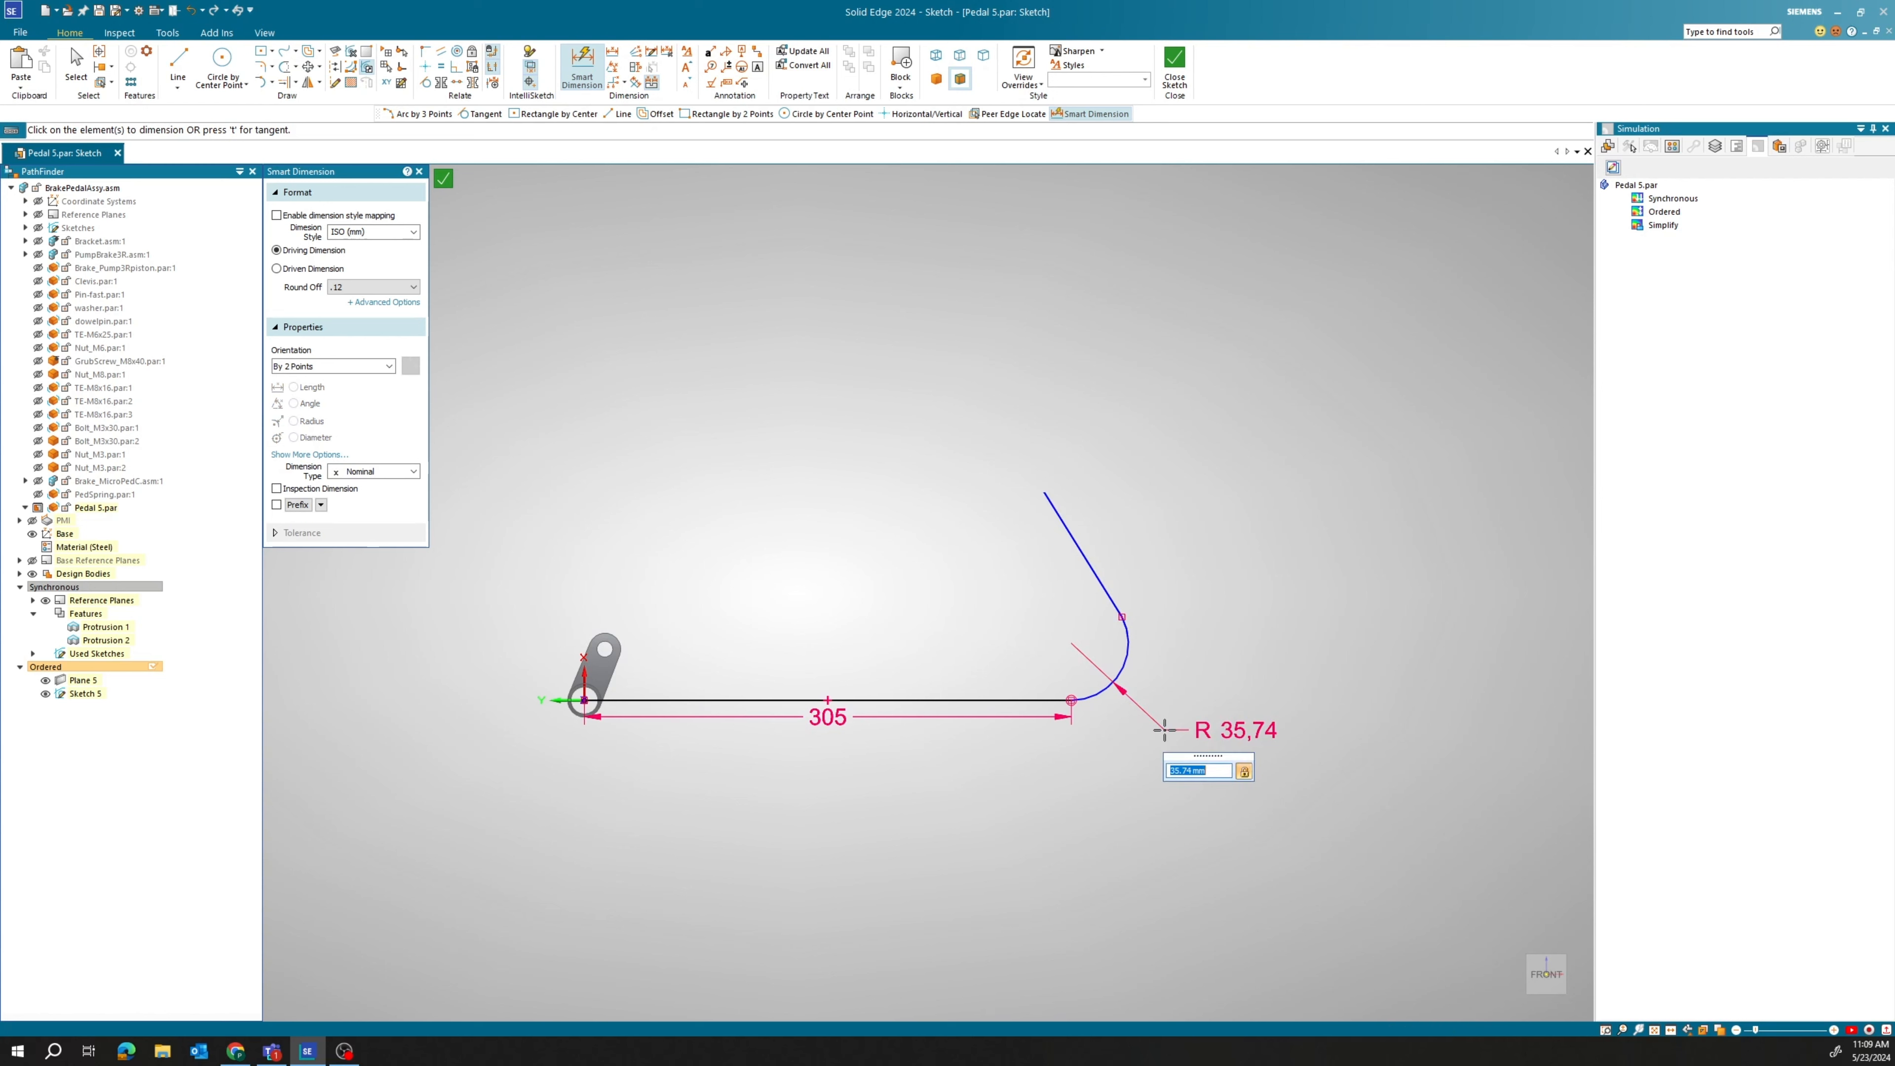
key(Return)
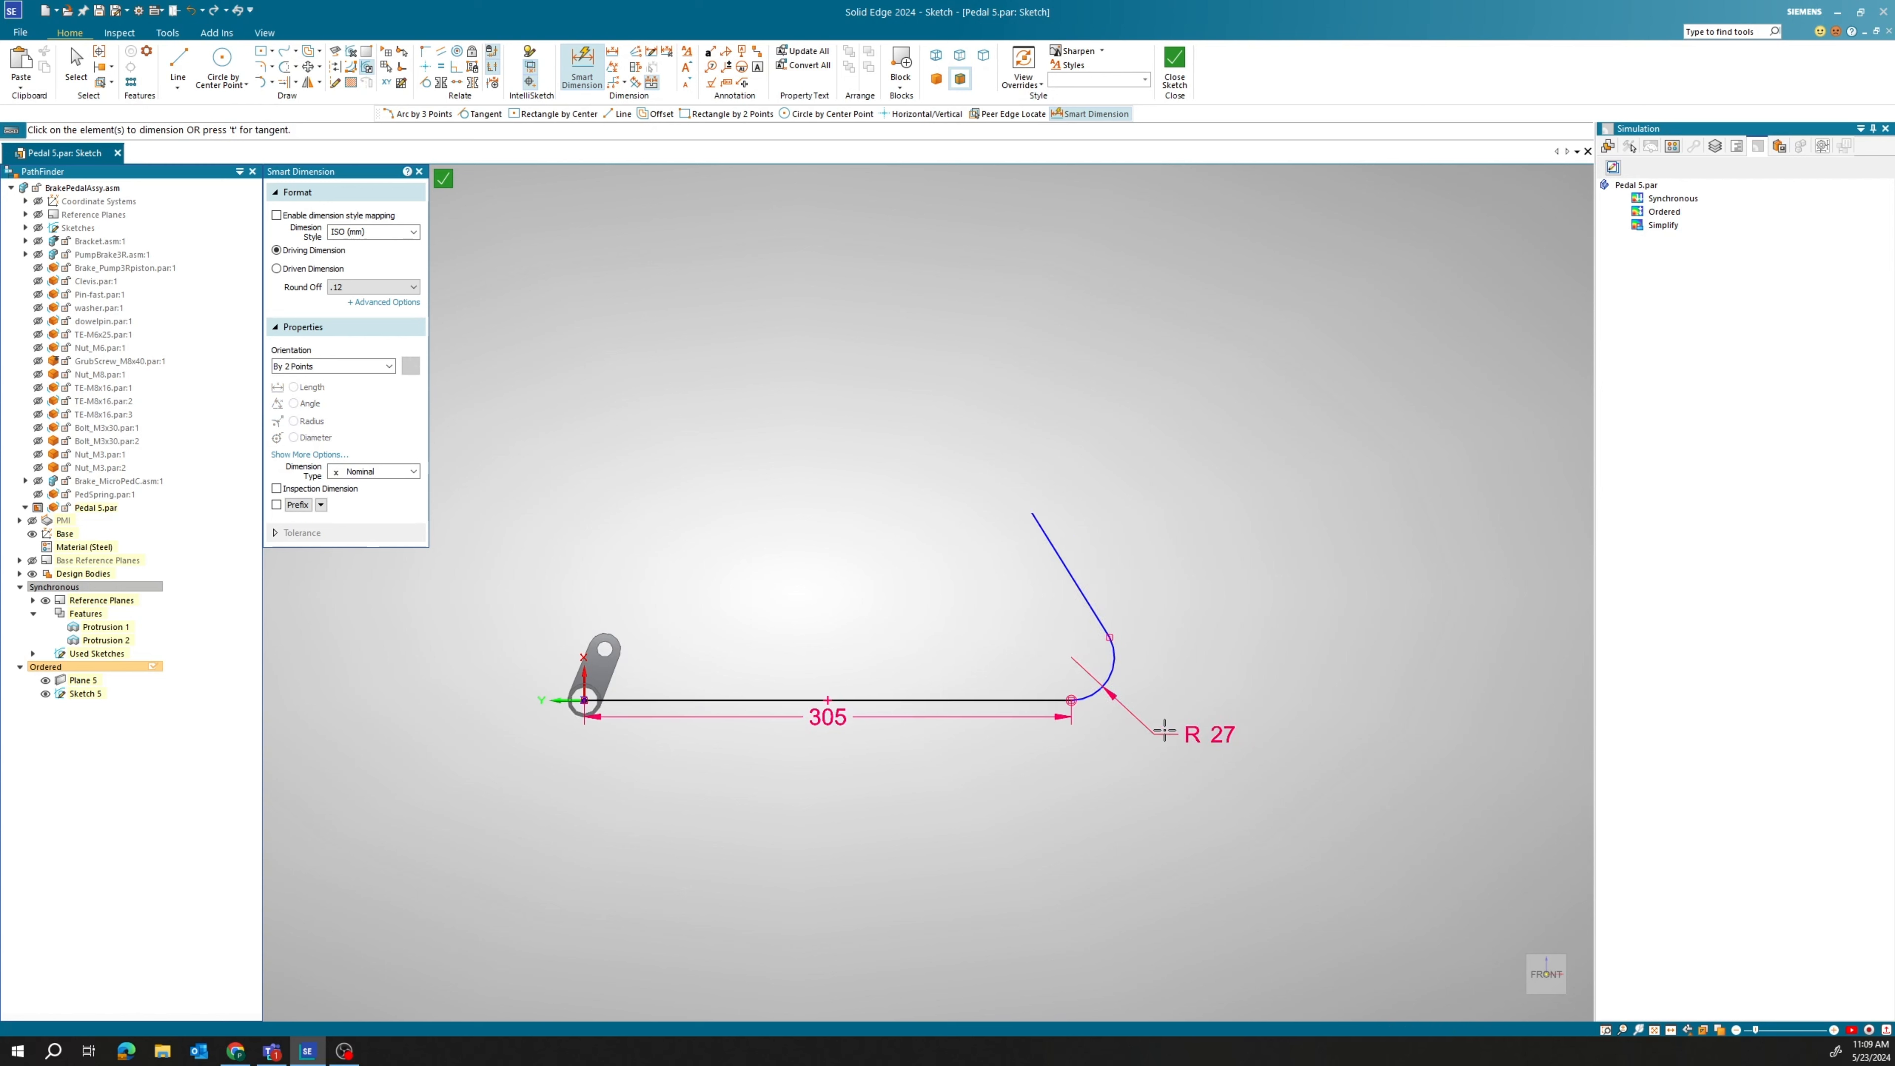
Dimension the length of the angled line above the arc as 75 mm.
click(1080, 576)
click(1103, 535)
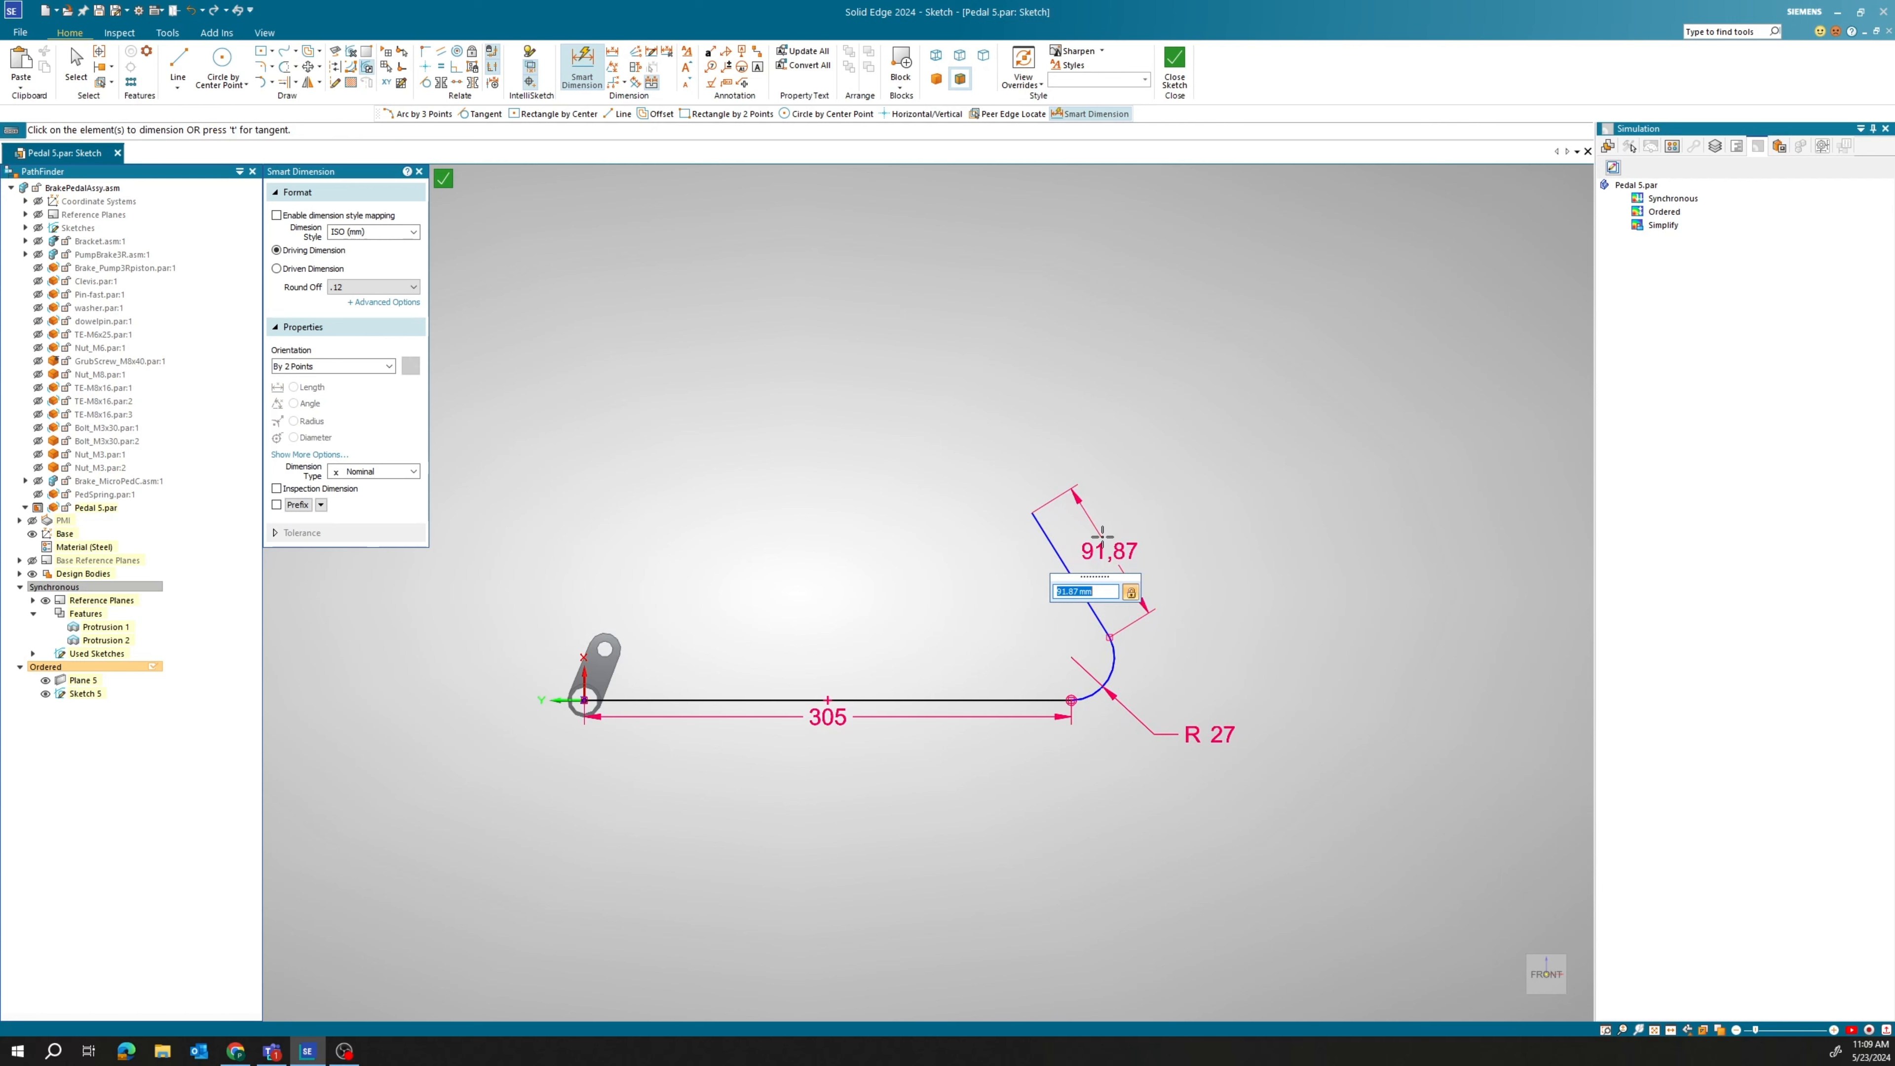
text(75)
key(Return)
key(Escape)
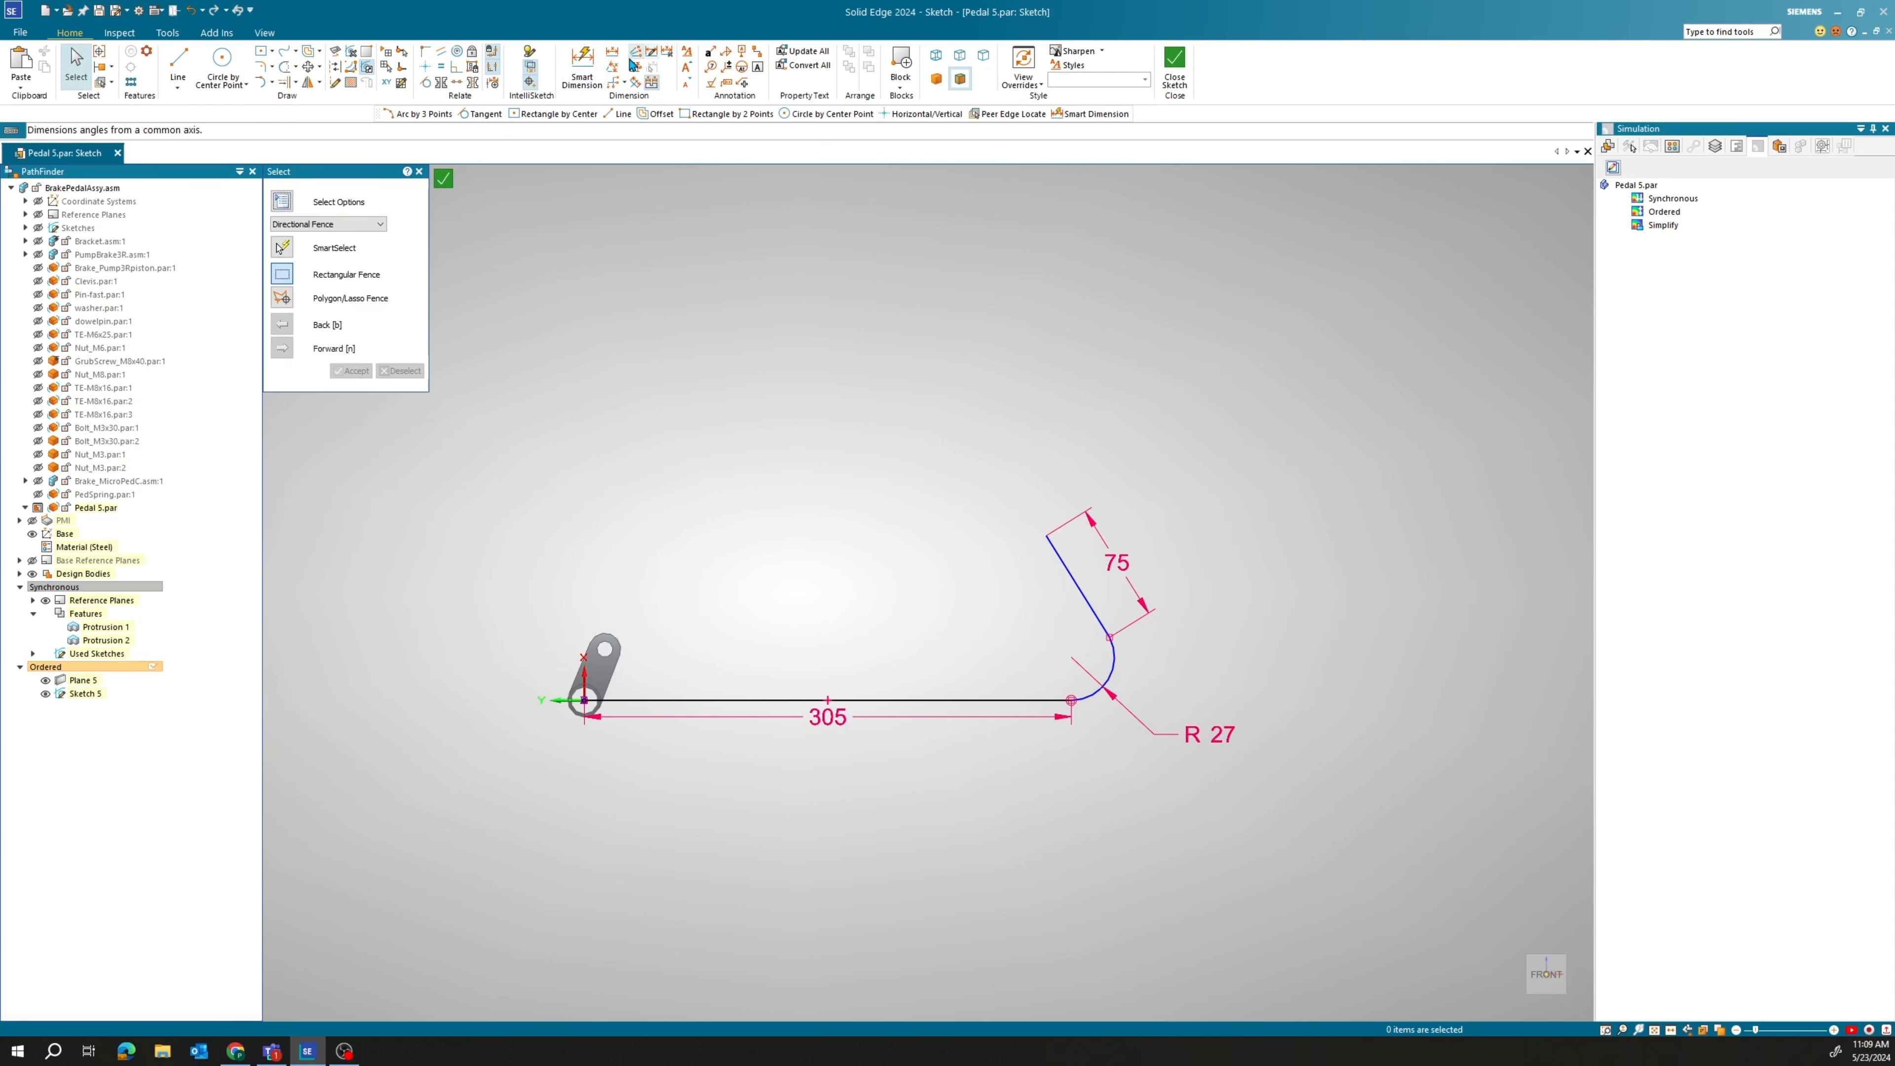
Dimension the inner angle between the angled line and the horizontal line as 75°.
click(615, 69)
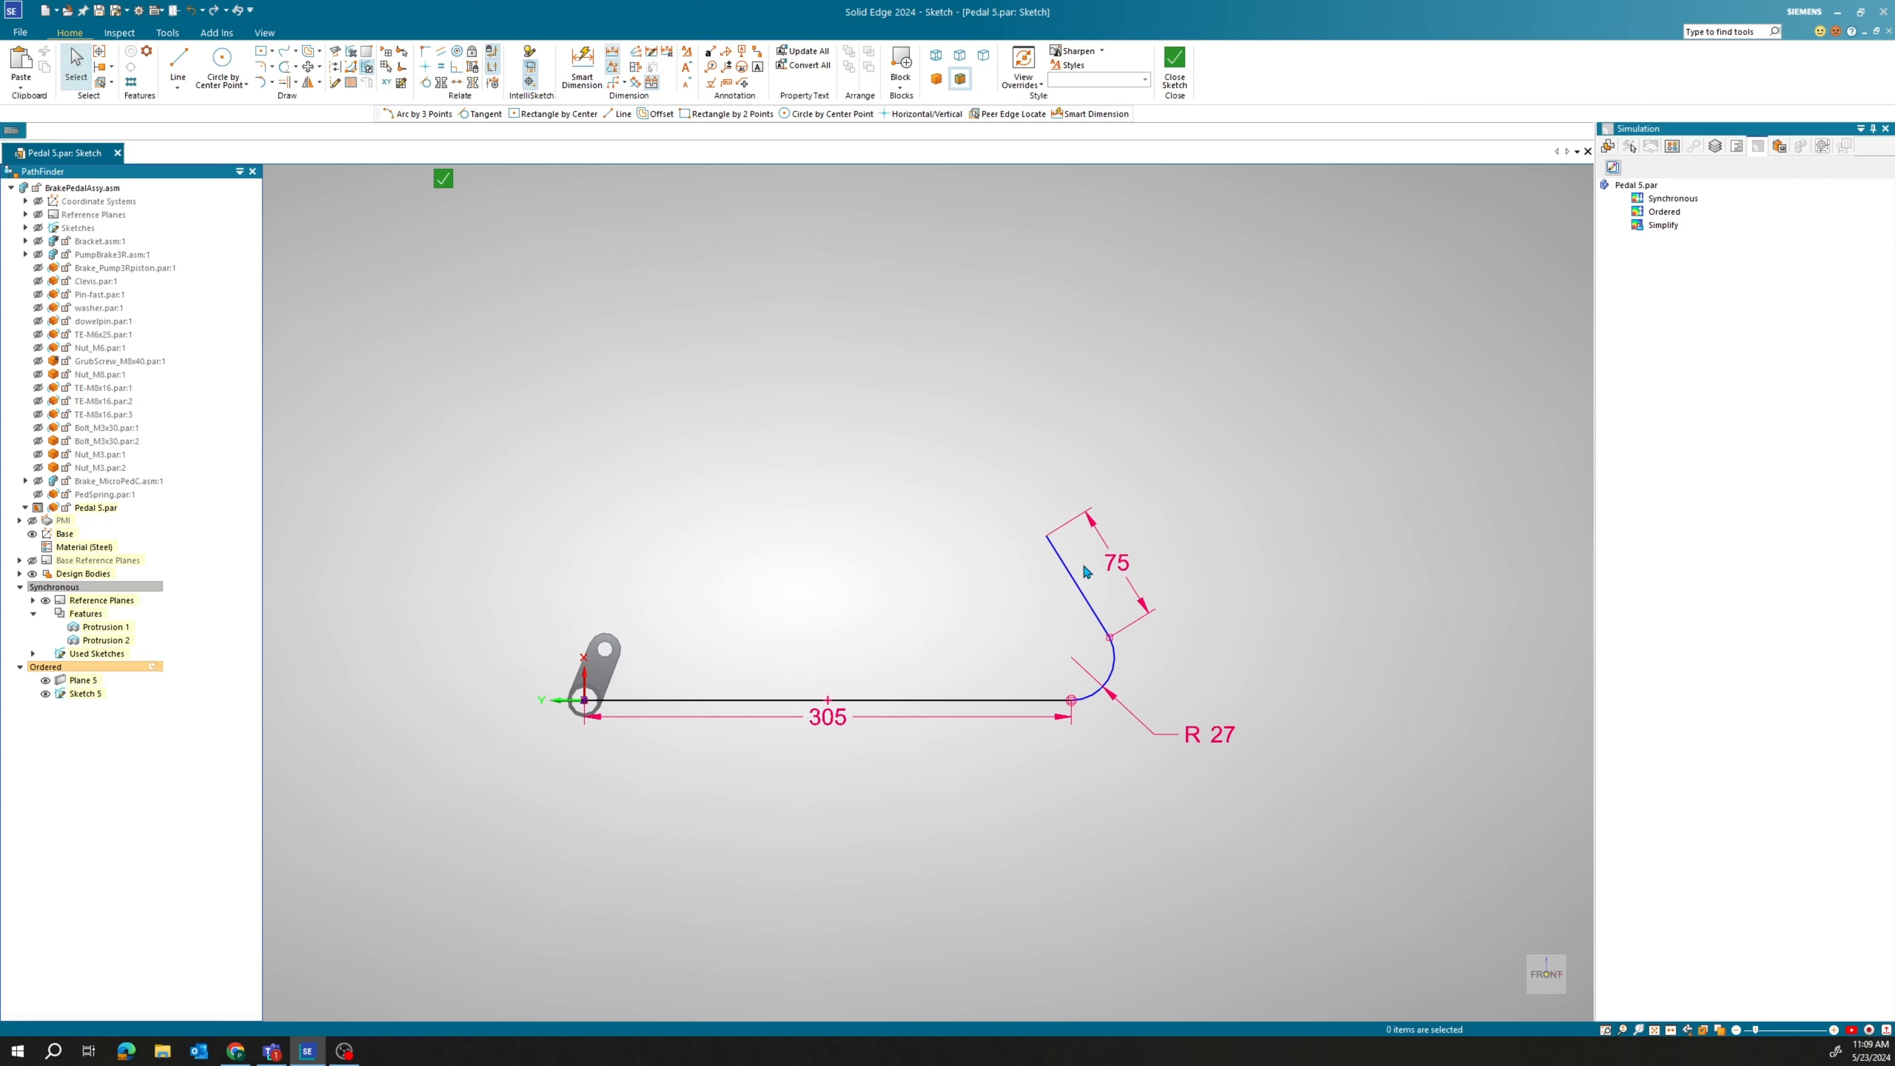
click(1085, 597)
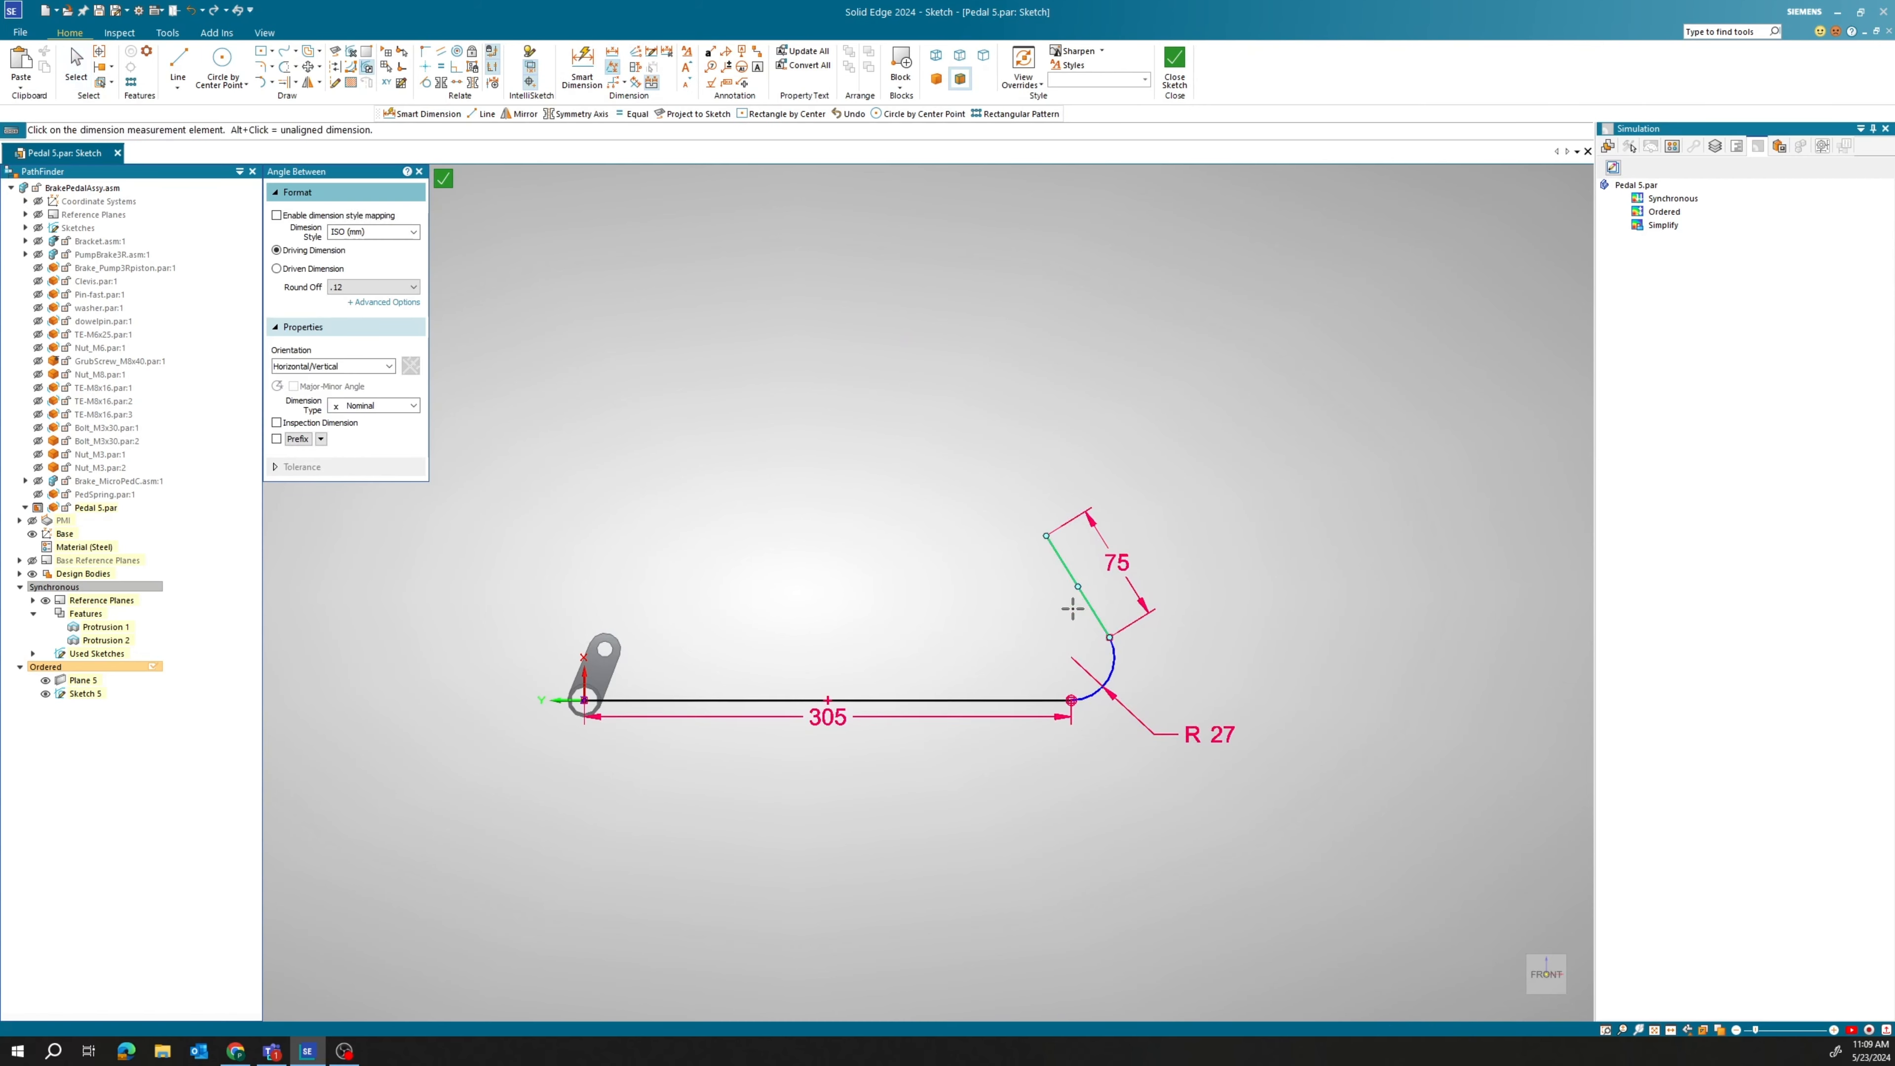
click(936, 700)
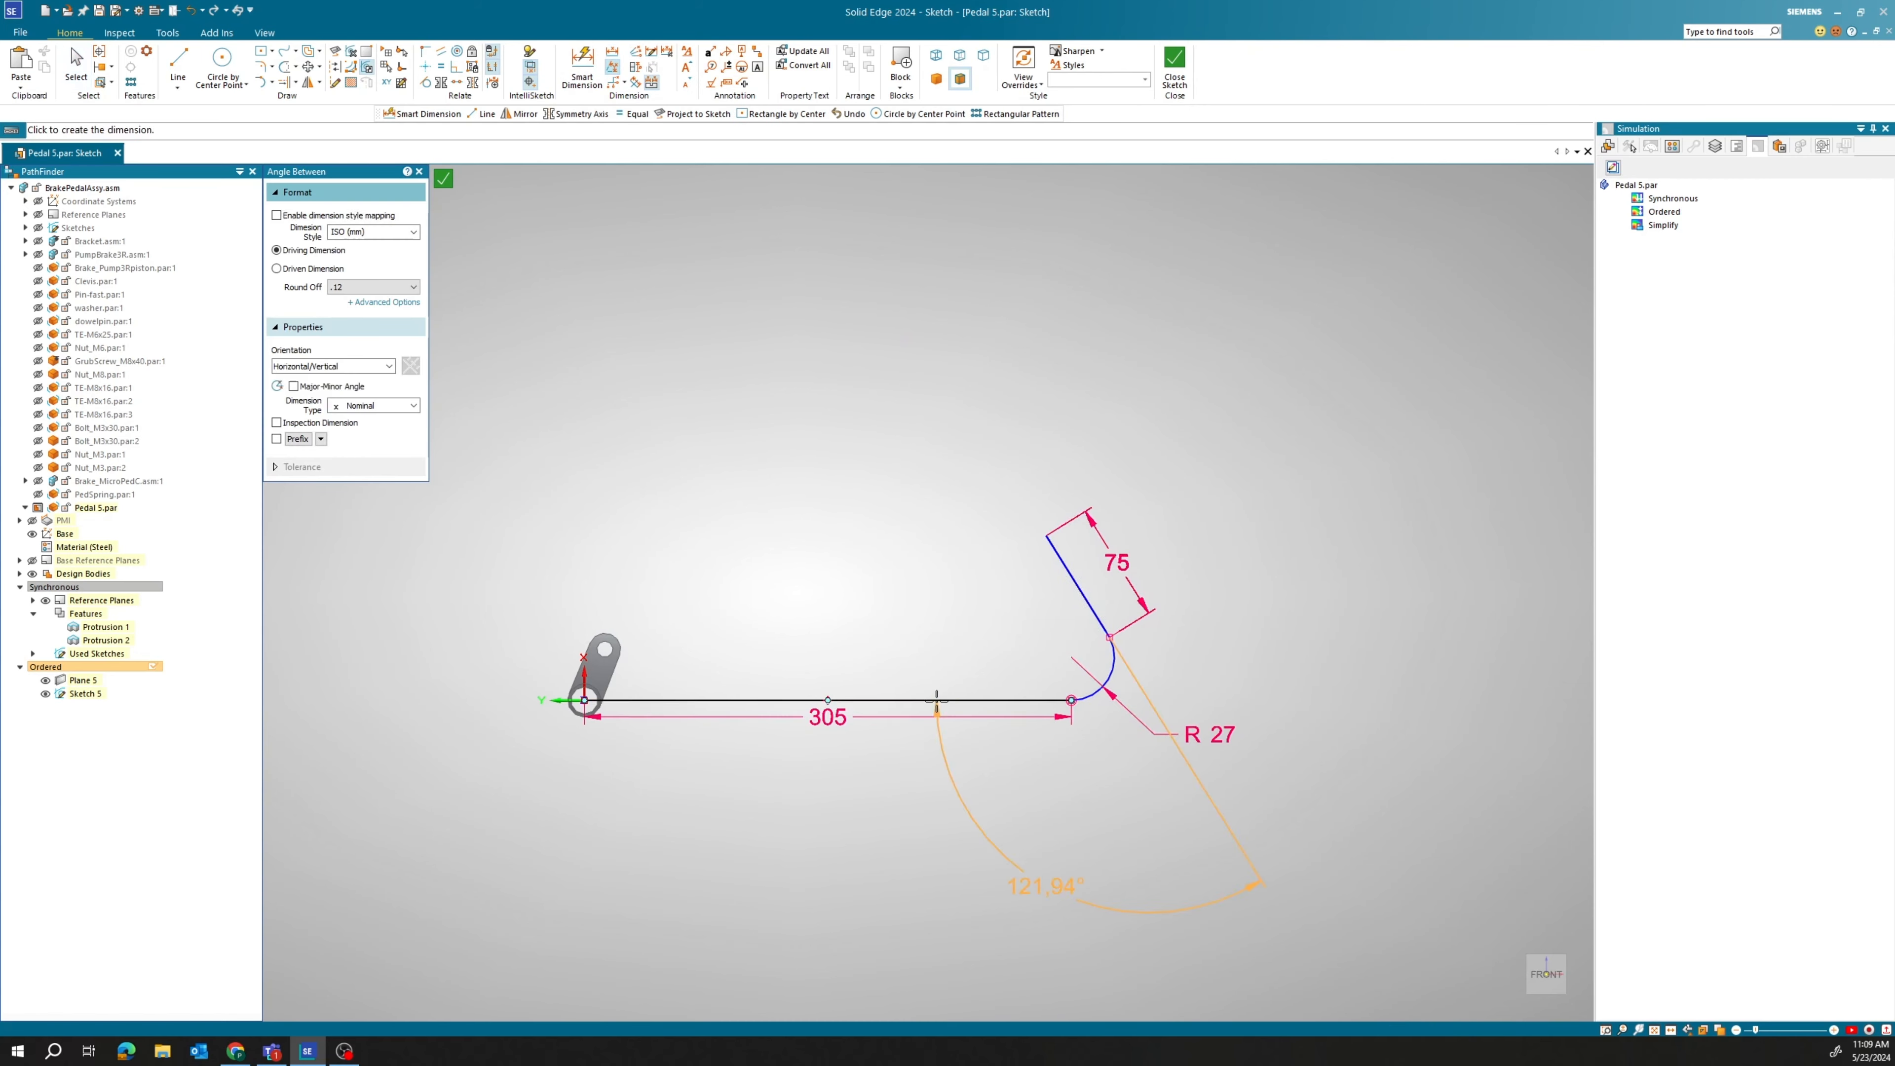
click(955, 670)
text(7)
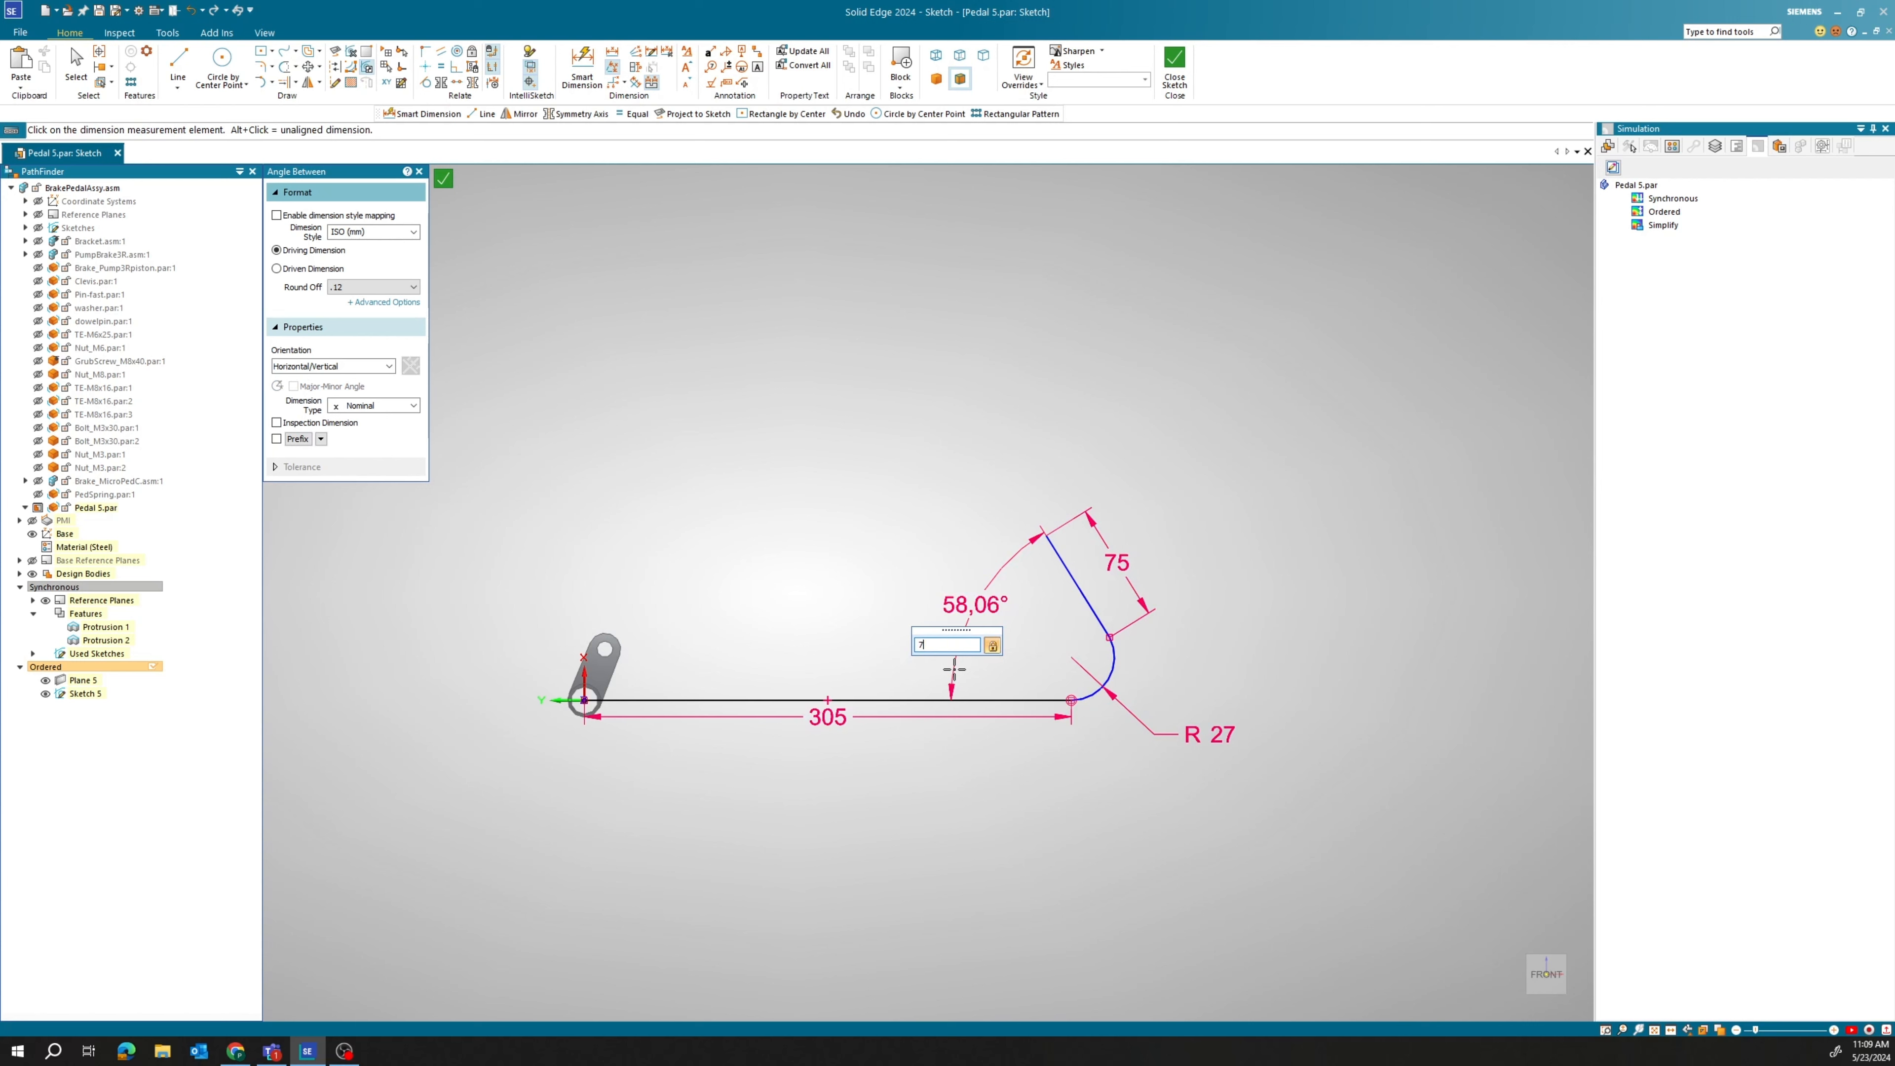
text(5)
key(Return)
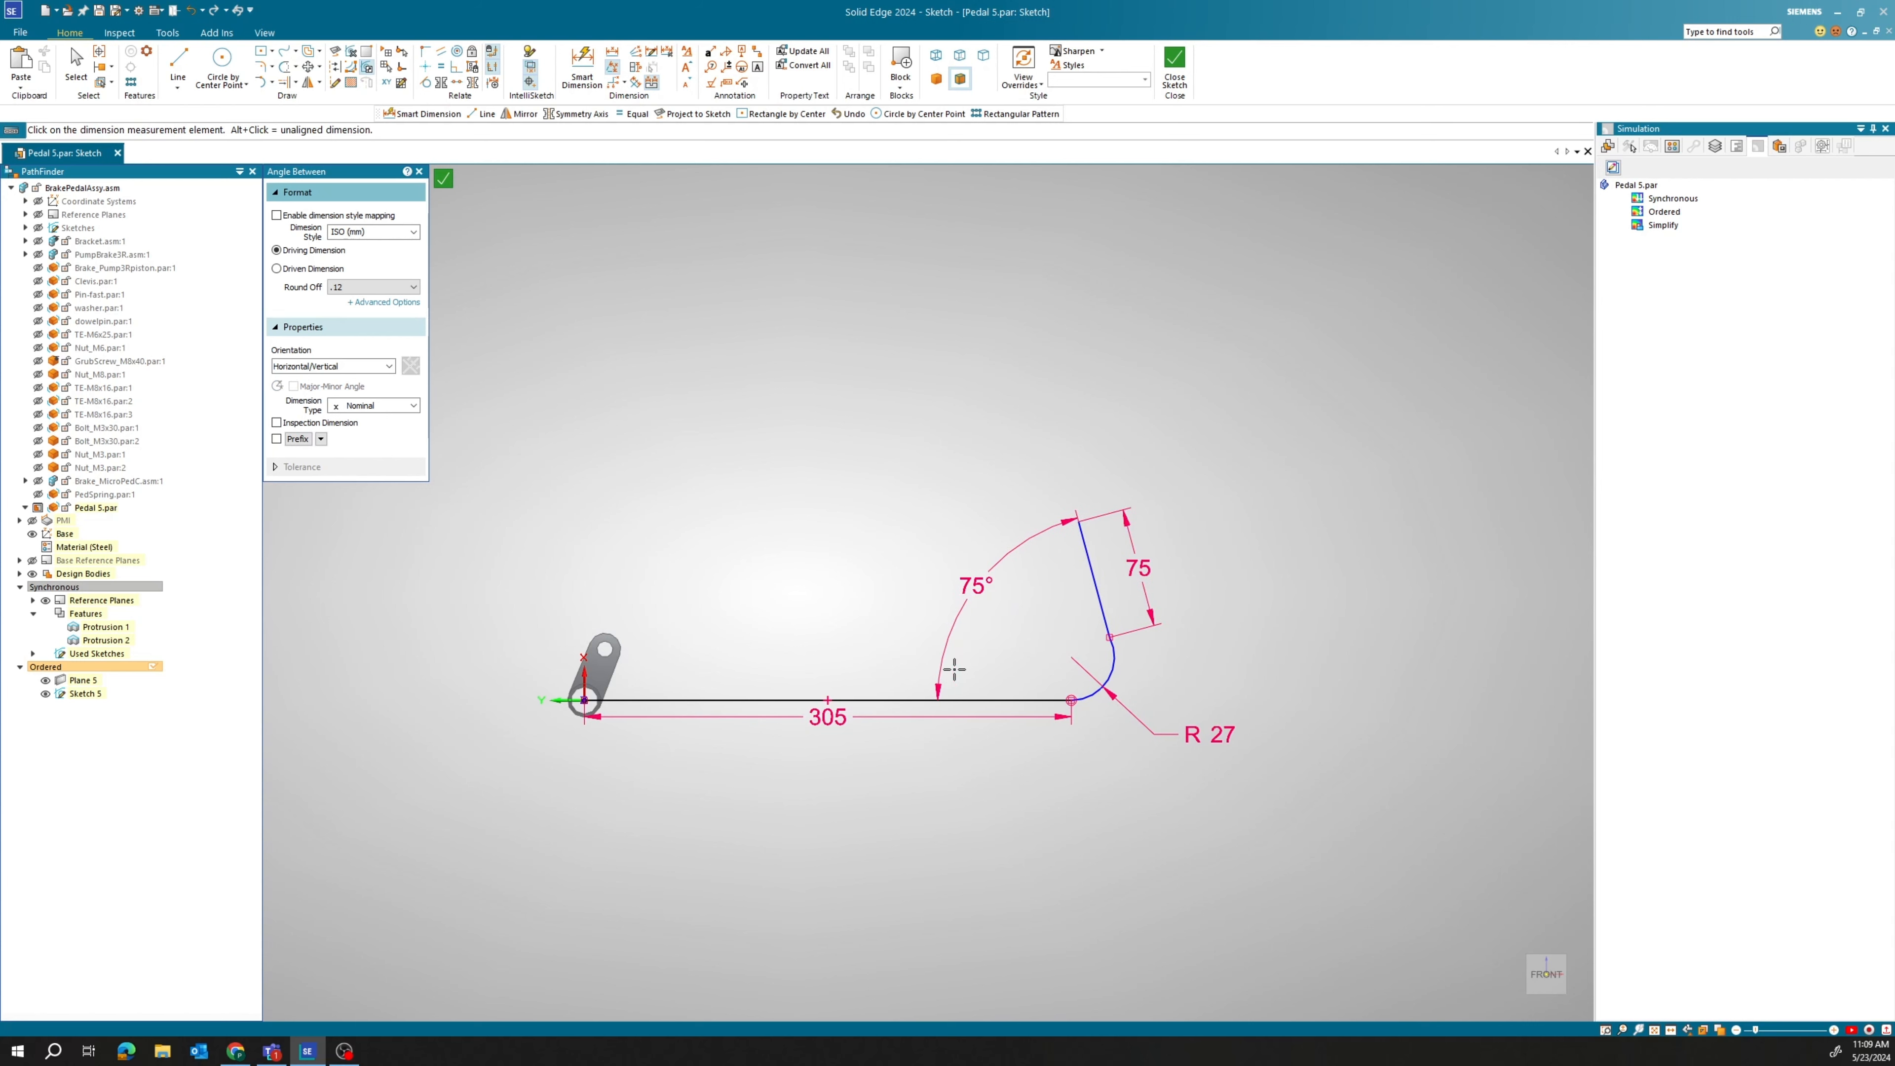
key(Escape)
Add a tangent relationship between the 27 mm arc and the angled line.
scroll(1153, 649, up, 2)
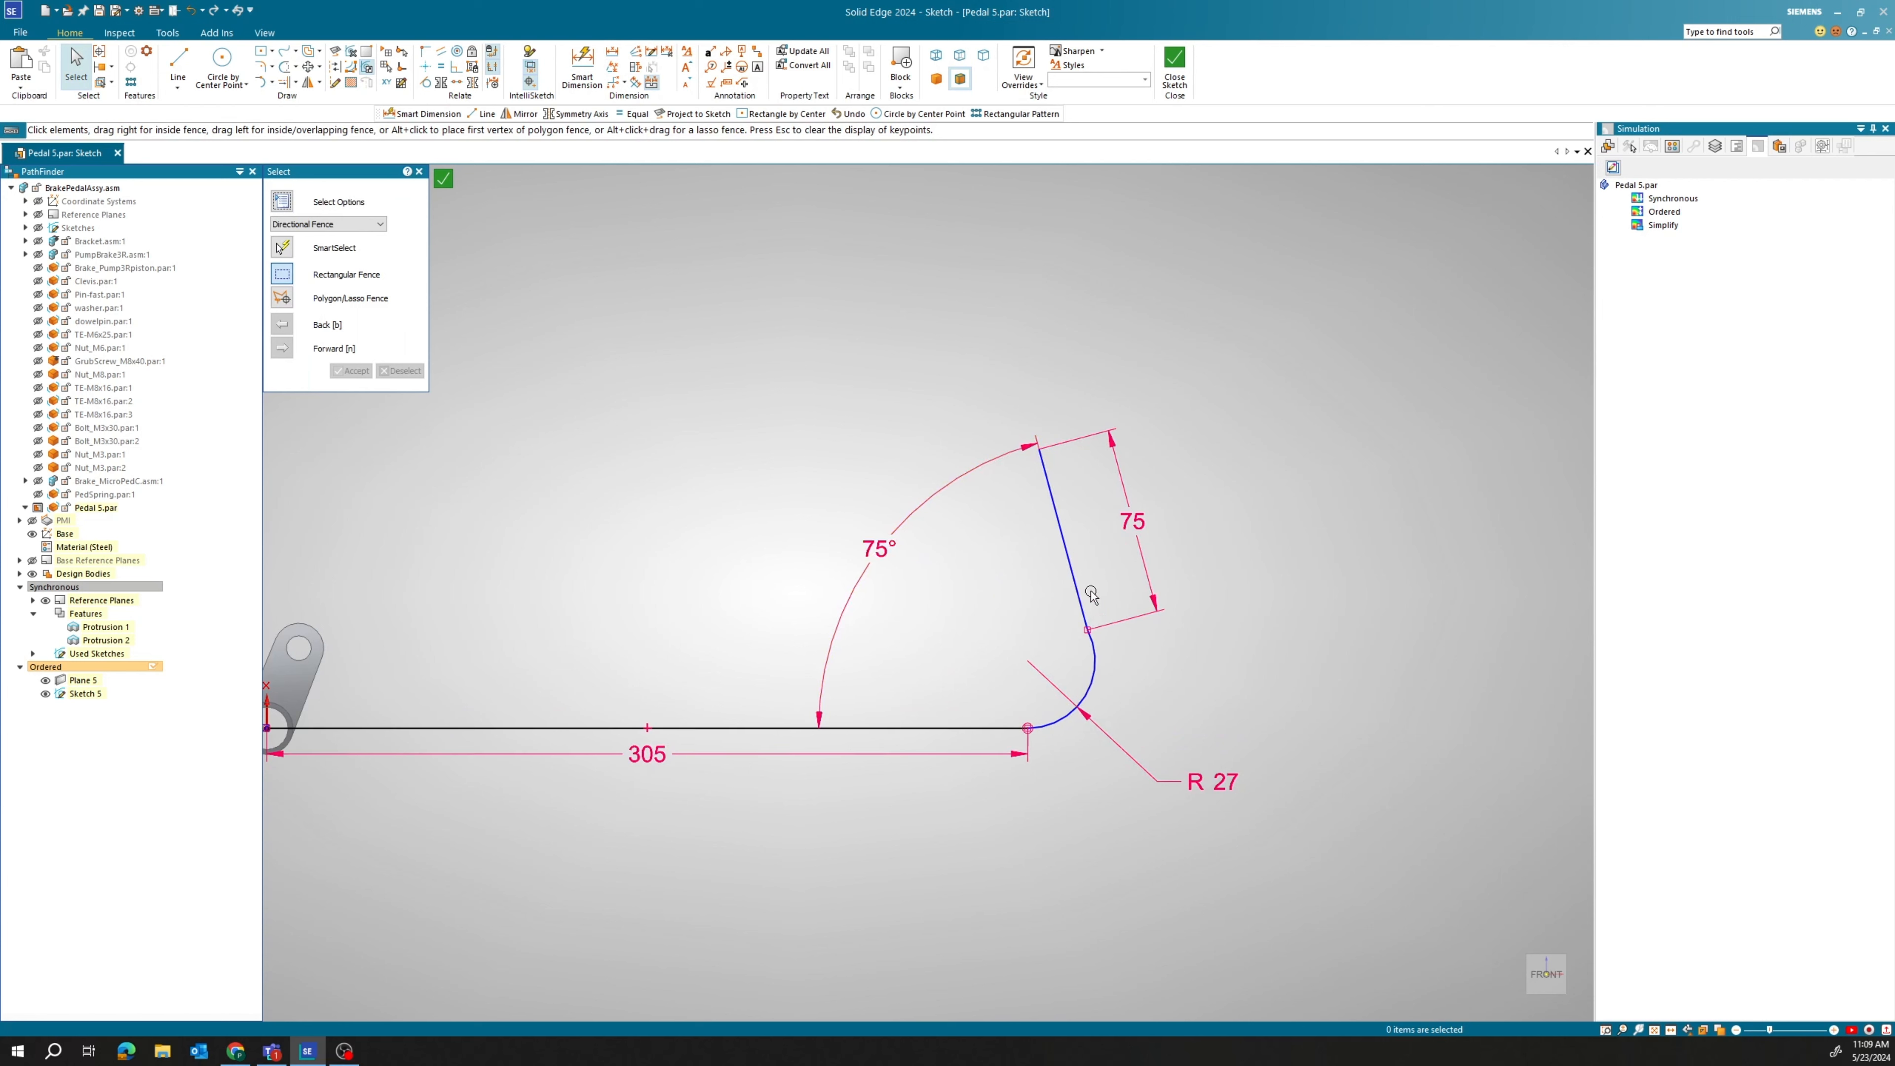
scroll(1075, 696, up, 2)
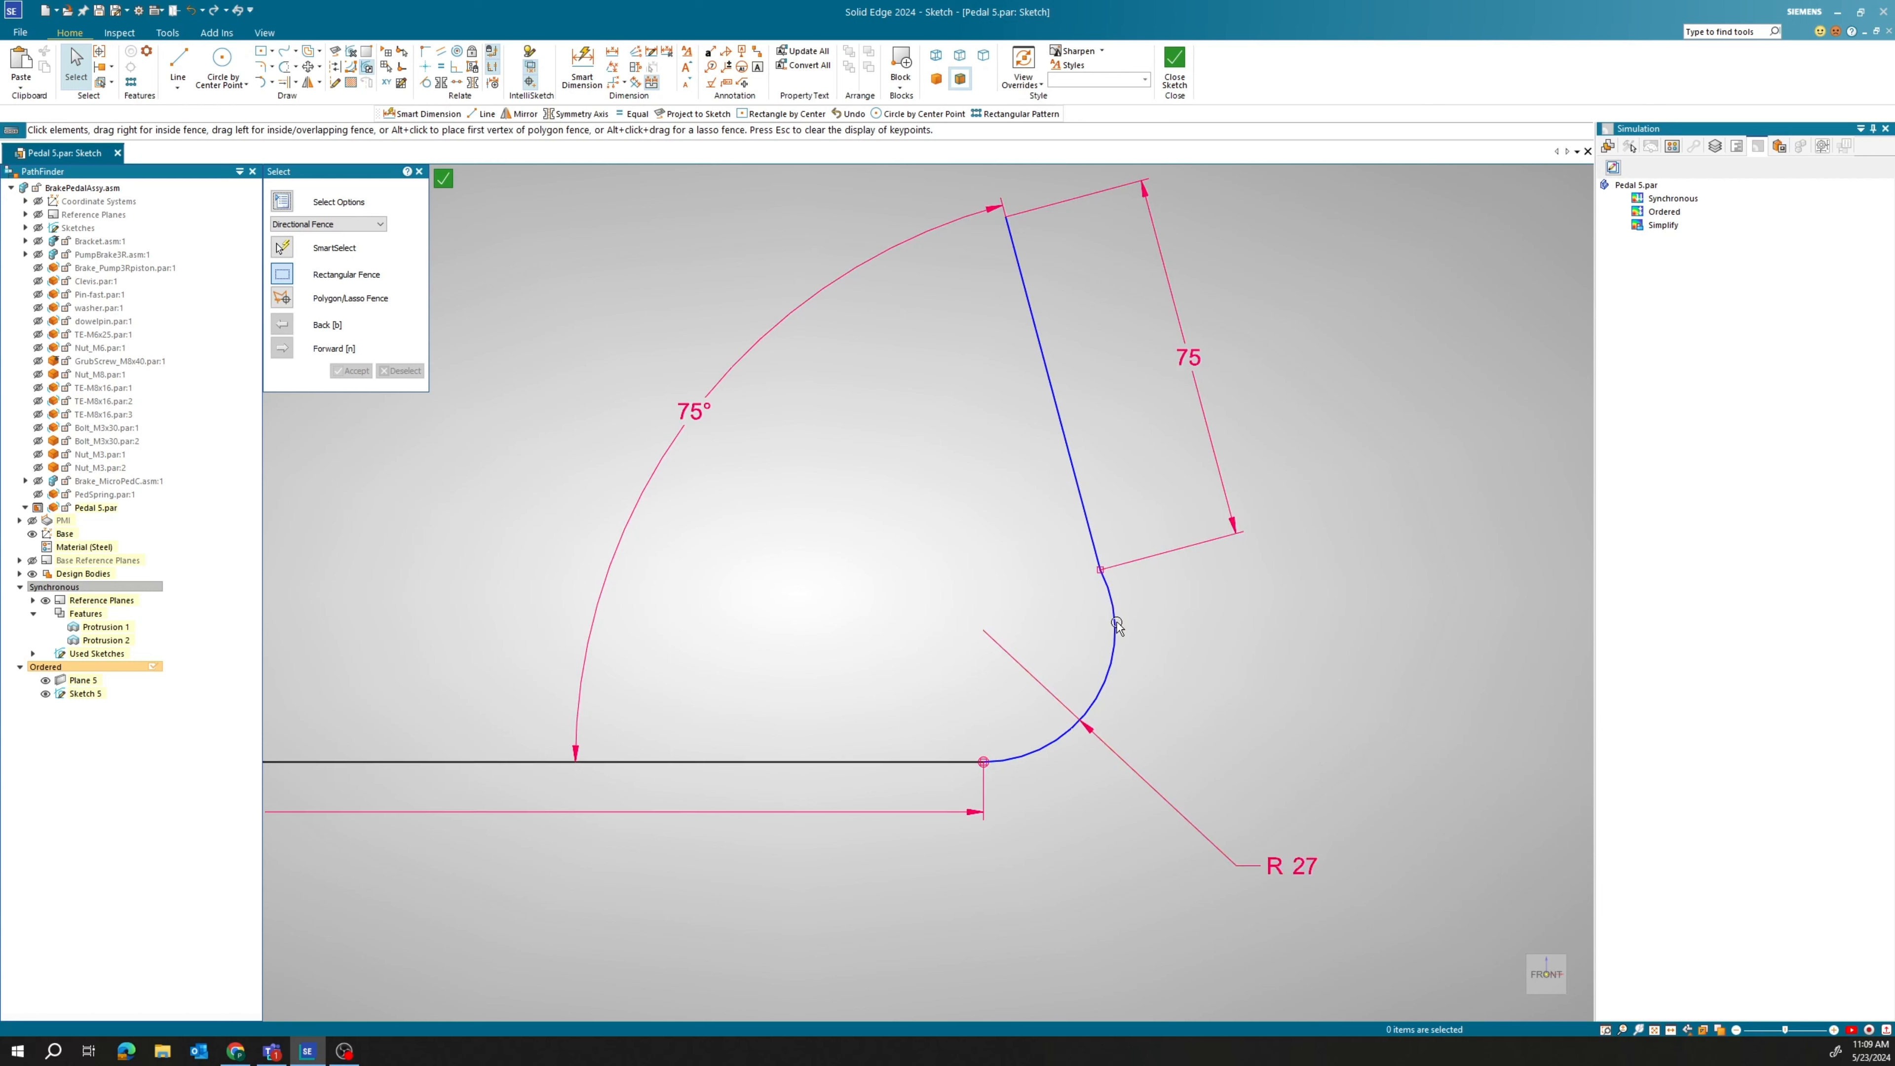
click(426, 82)
click(1111, 663)
click(1094, 517)
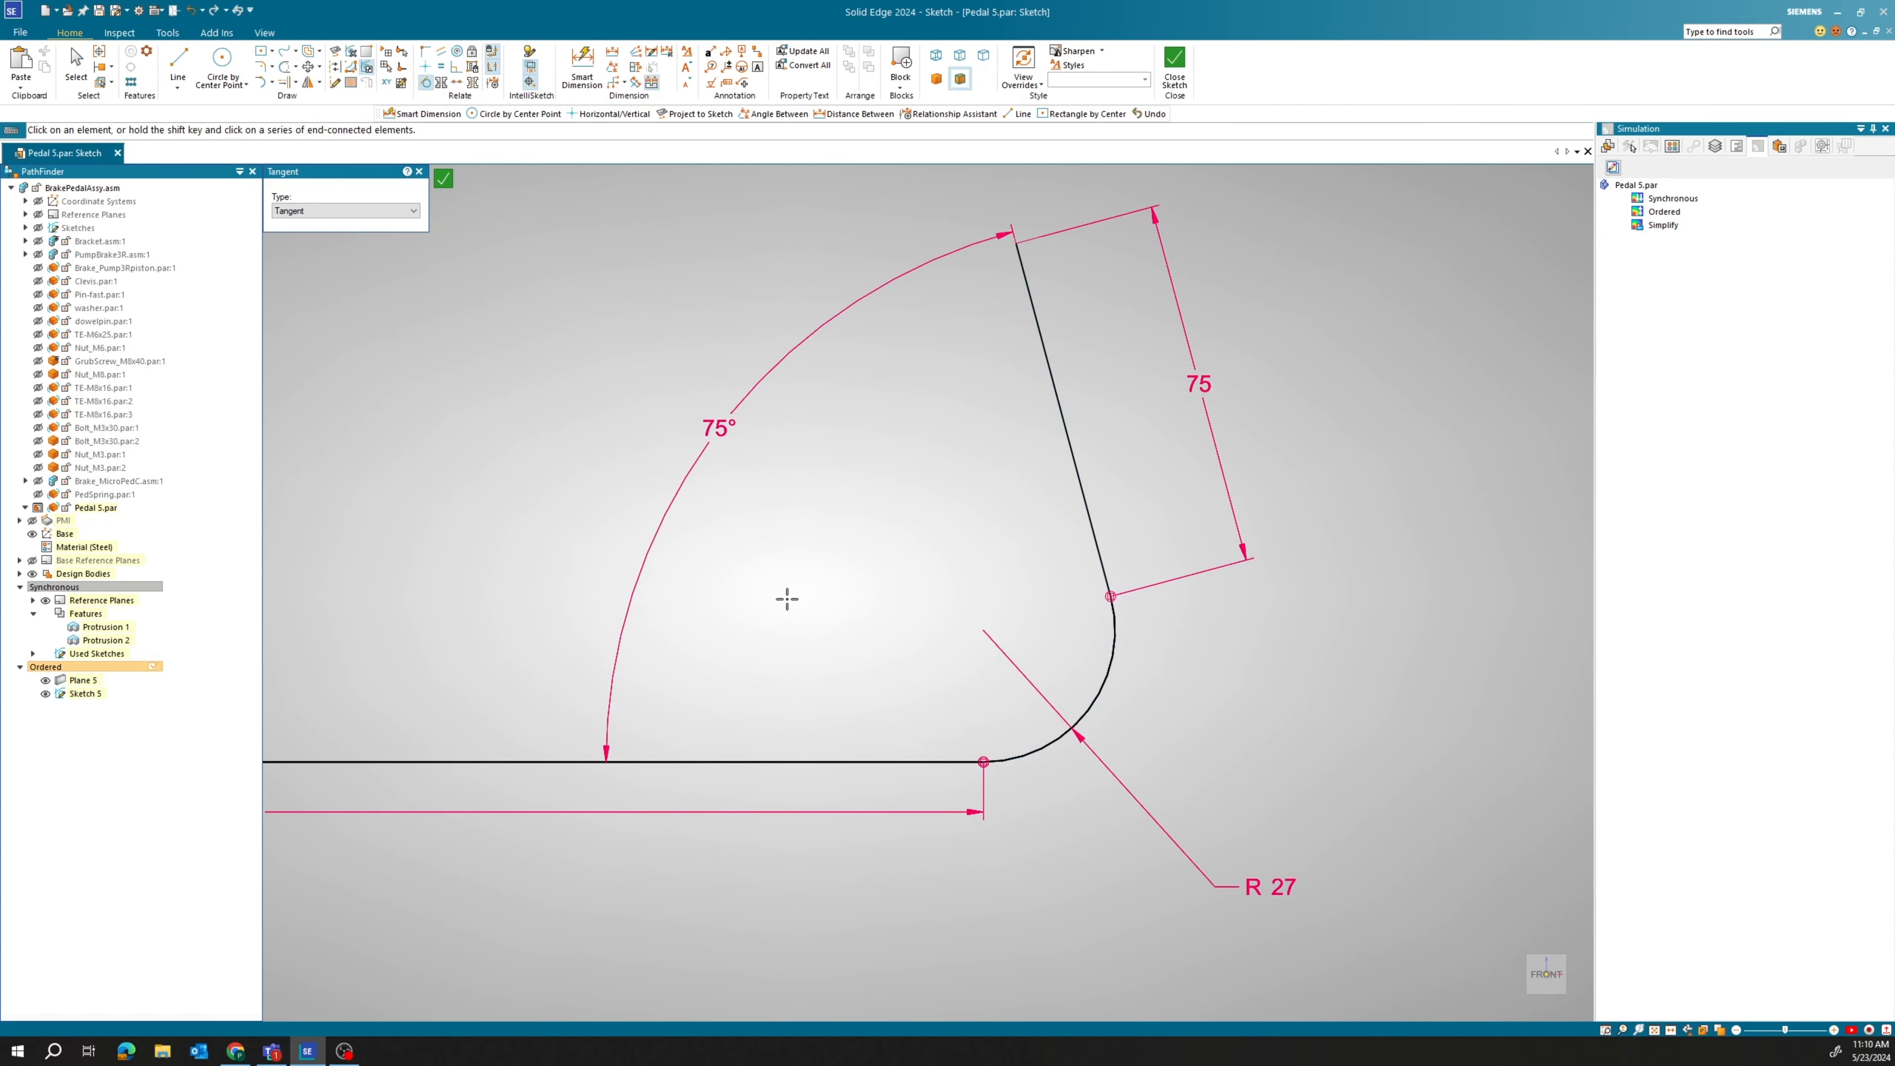
key(Escape)
Close and finish the pedal arm path sketch, and leave the line command without starting another sketch.
scroll(897, 616, down, 5)
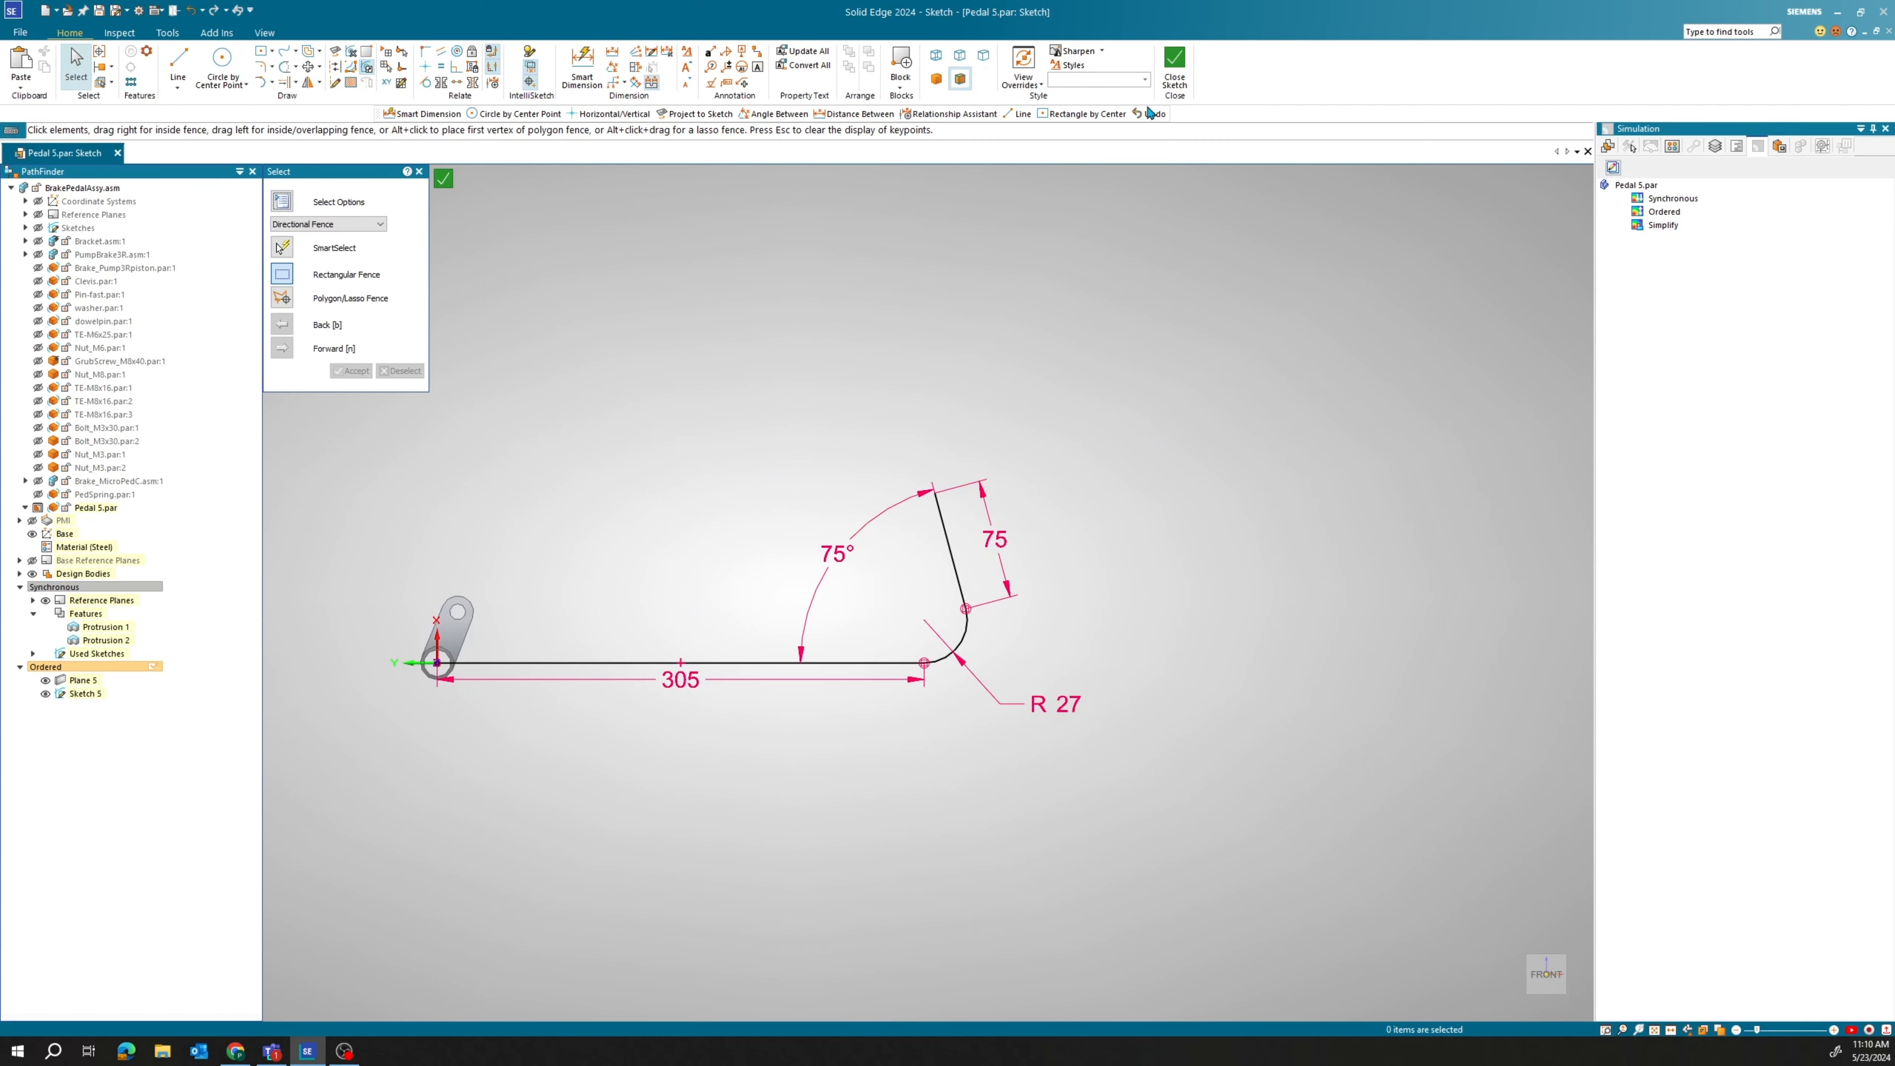
click(1175, 68)
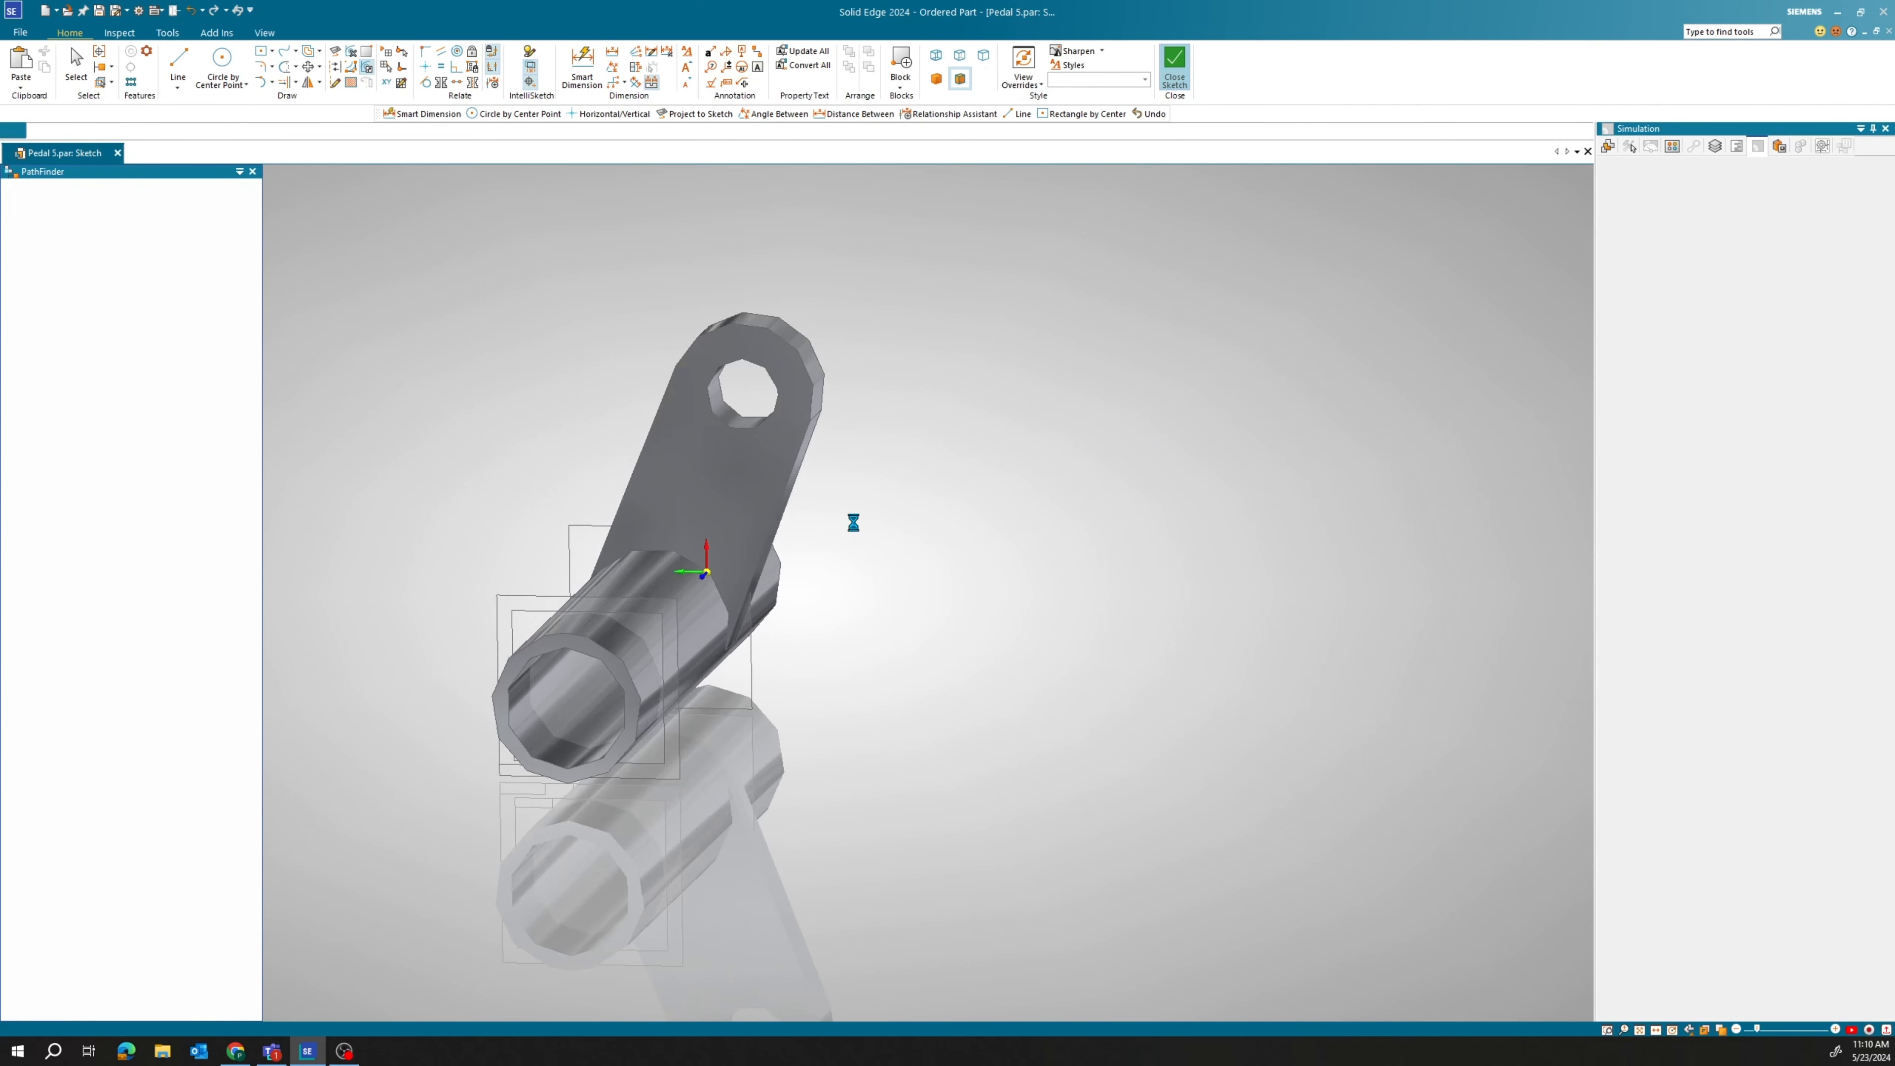
scroll(907, 568, down, 2)
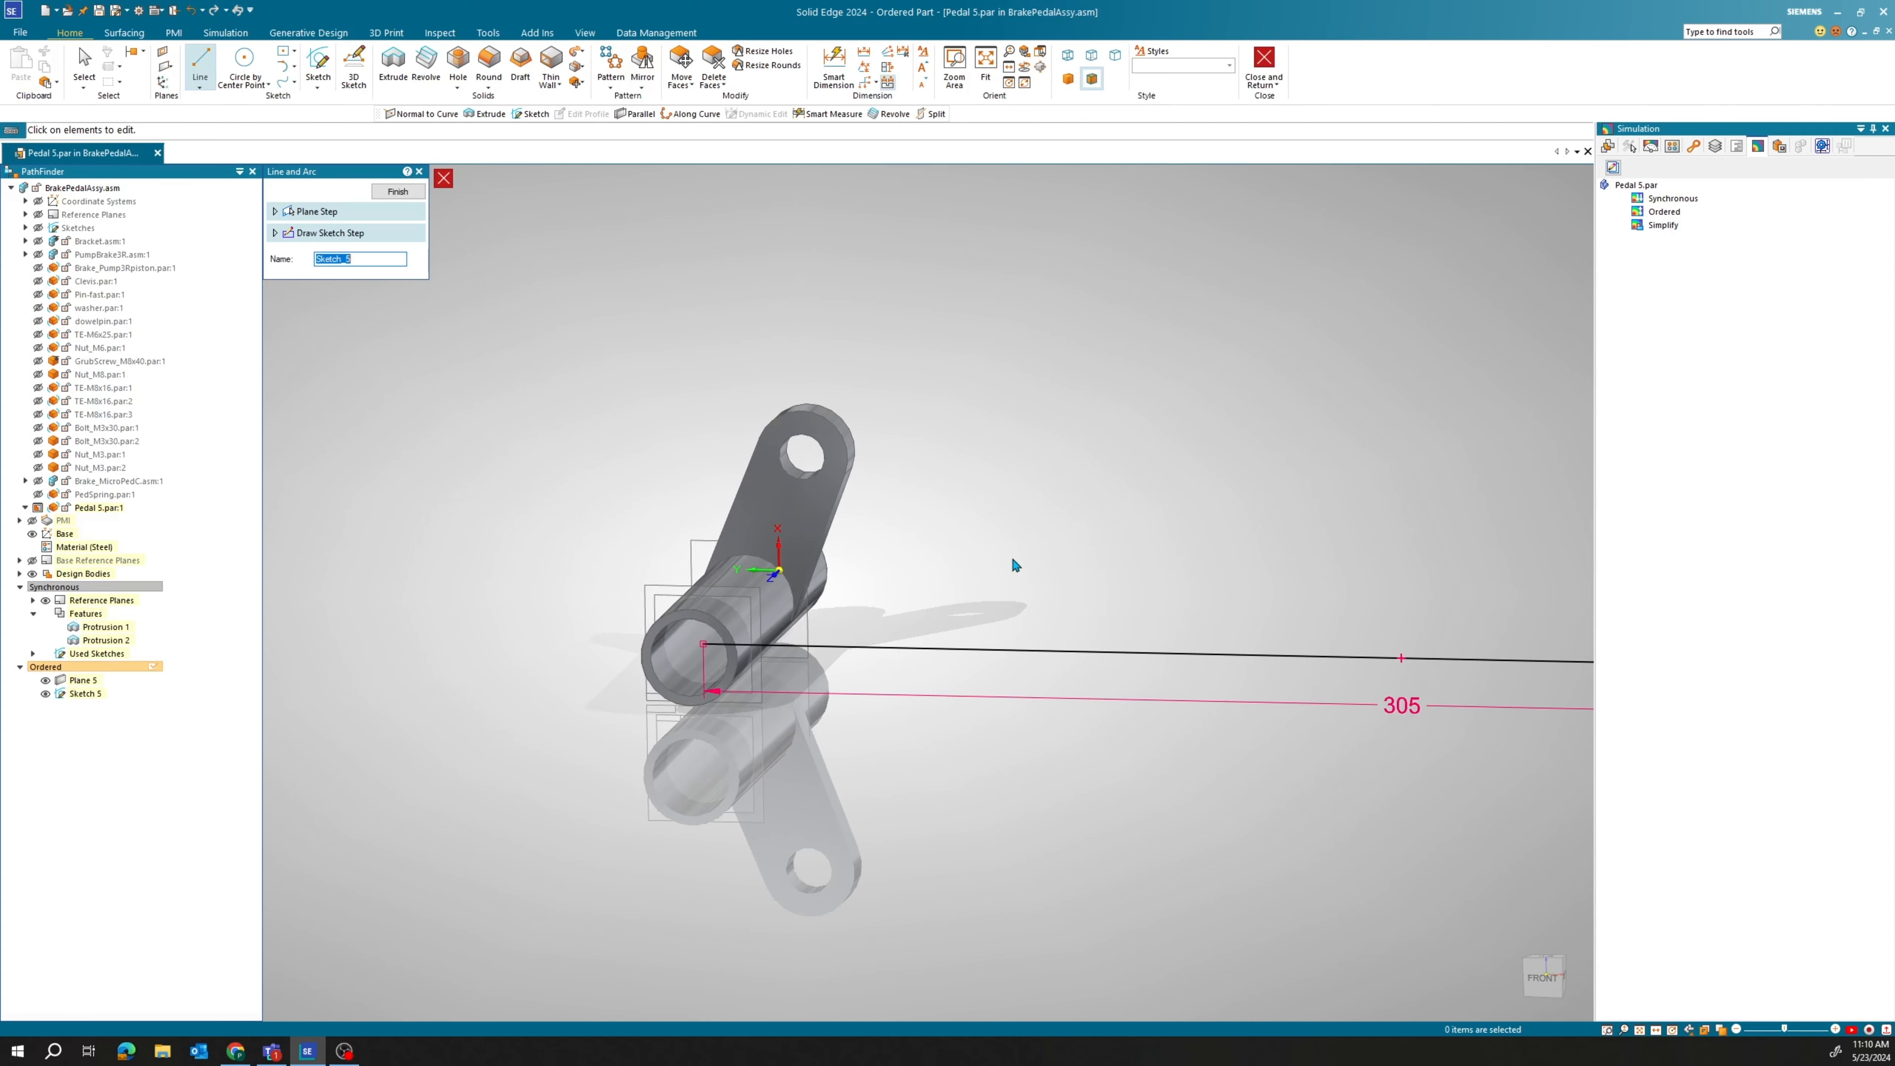
scroll(1039, 554, down, 4)
shift+middle_drag(1202, 508, 888, 496)
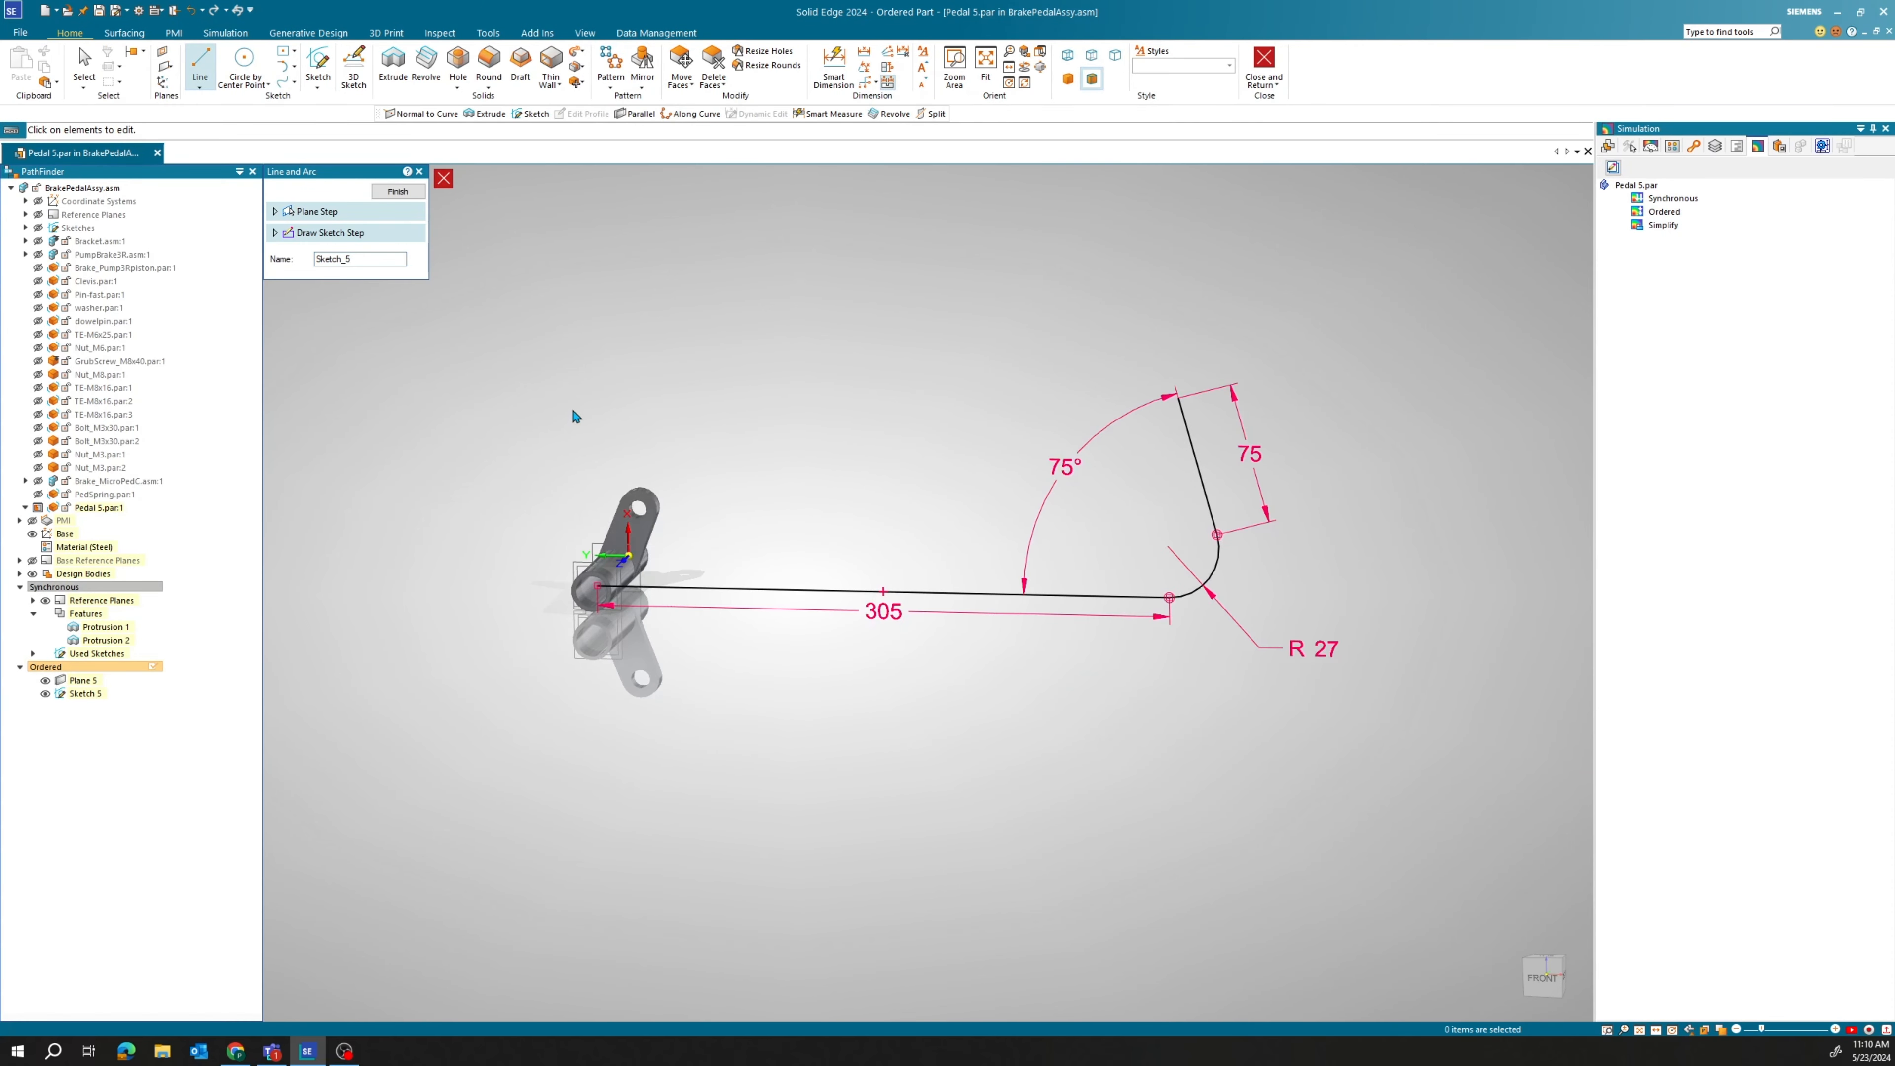
click(391, 195)
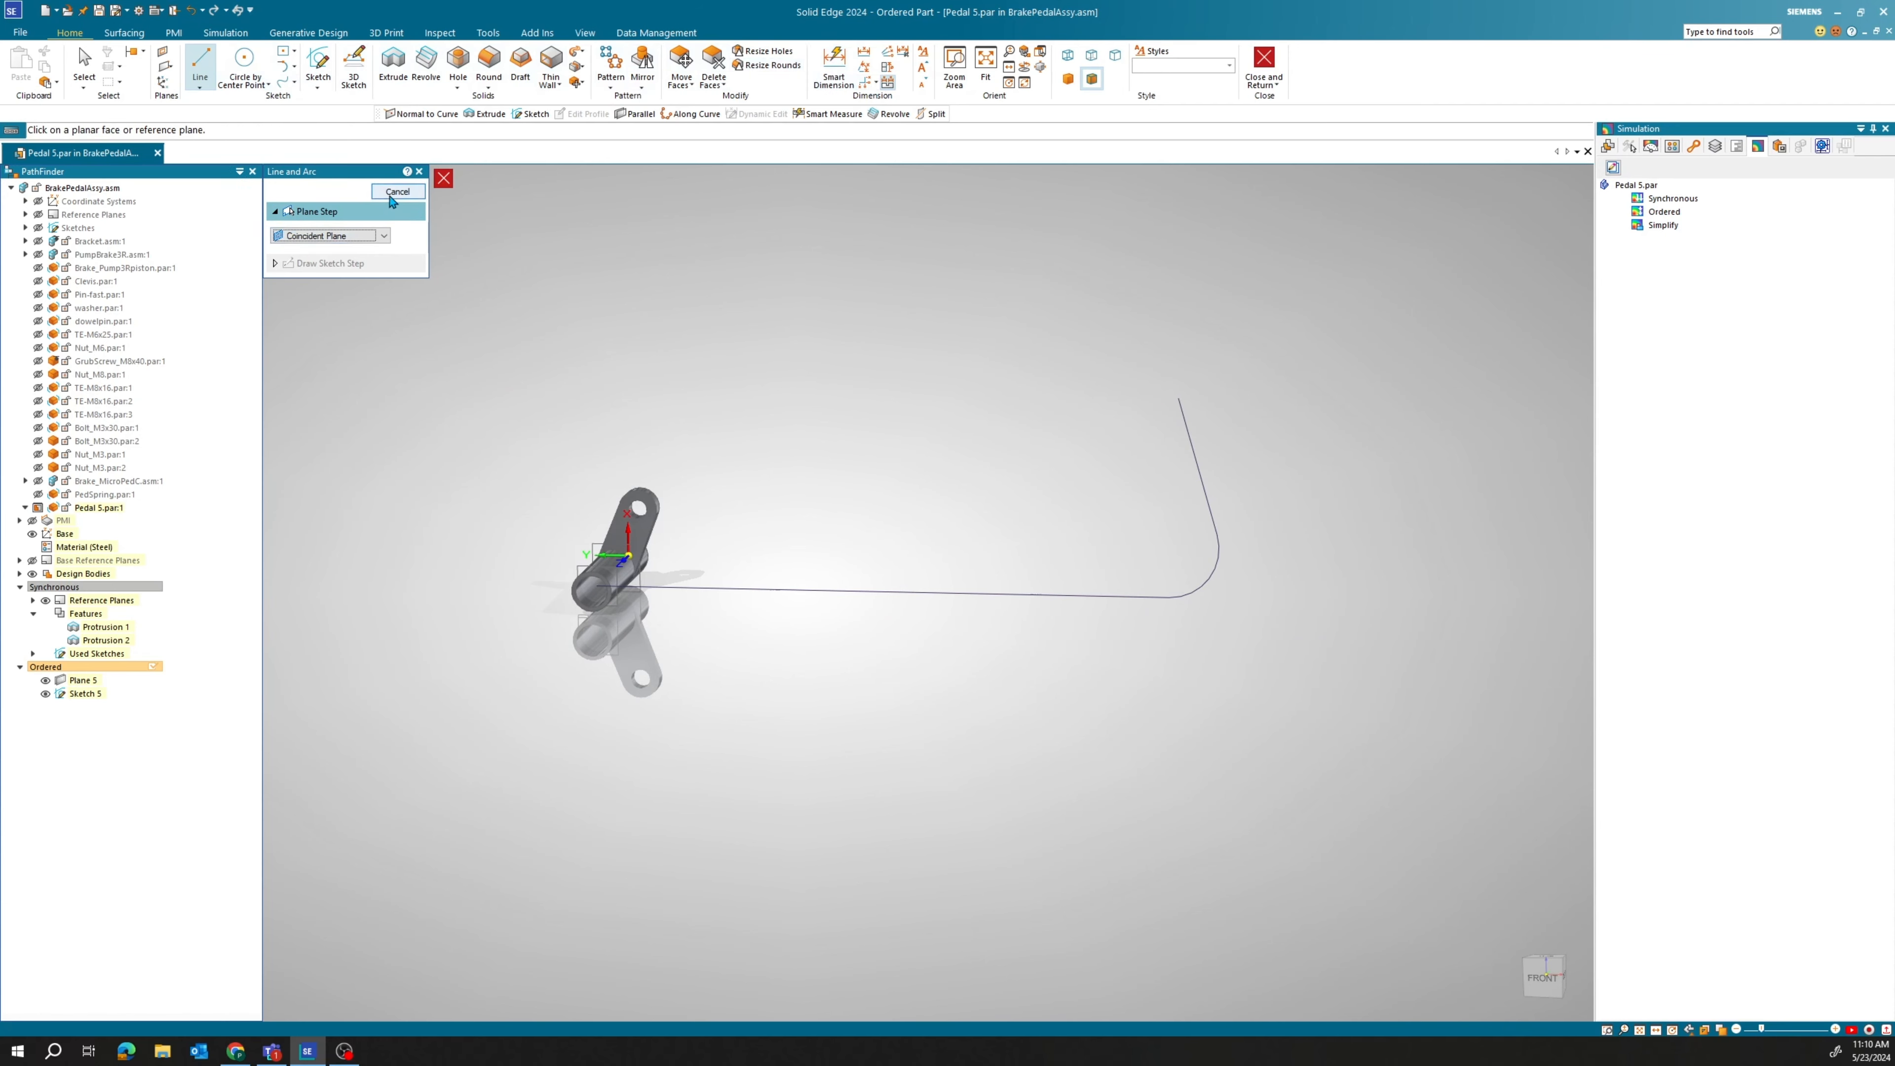
click(397, 192)
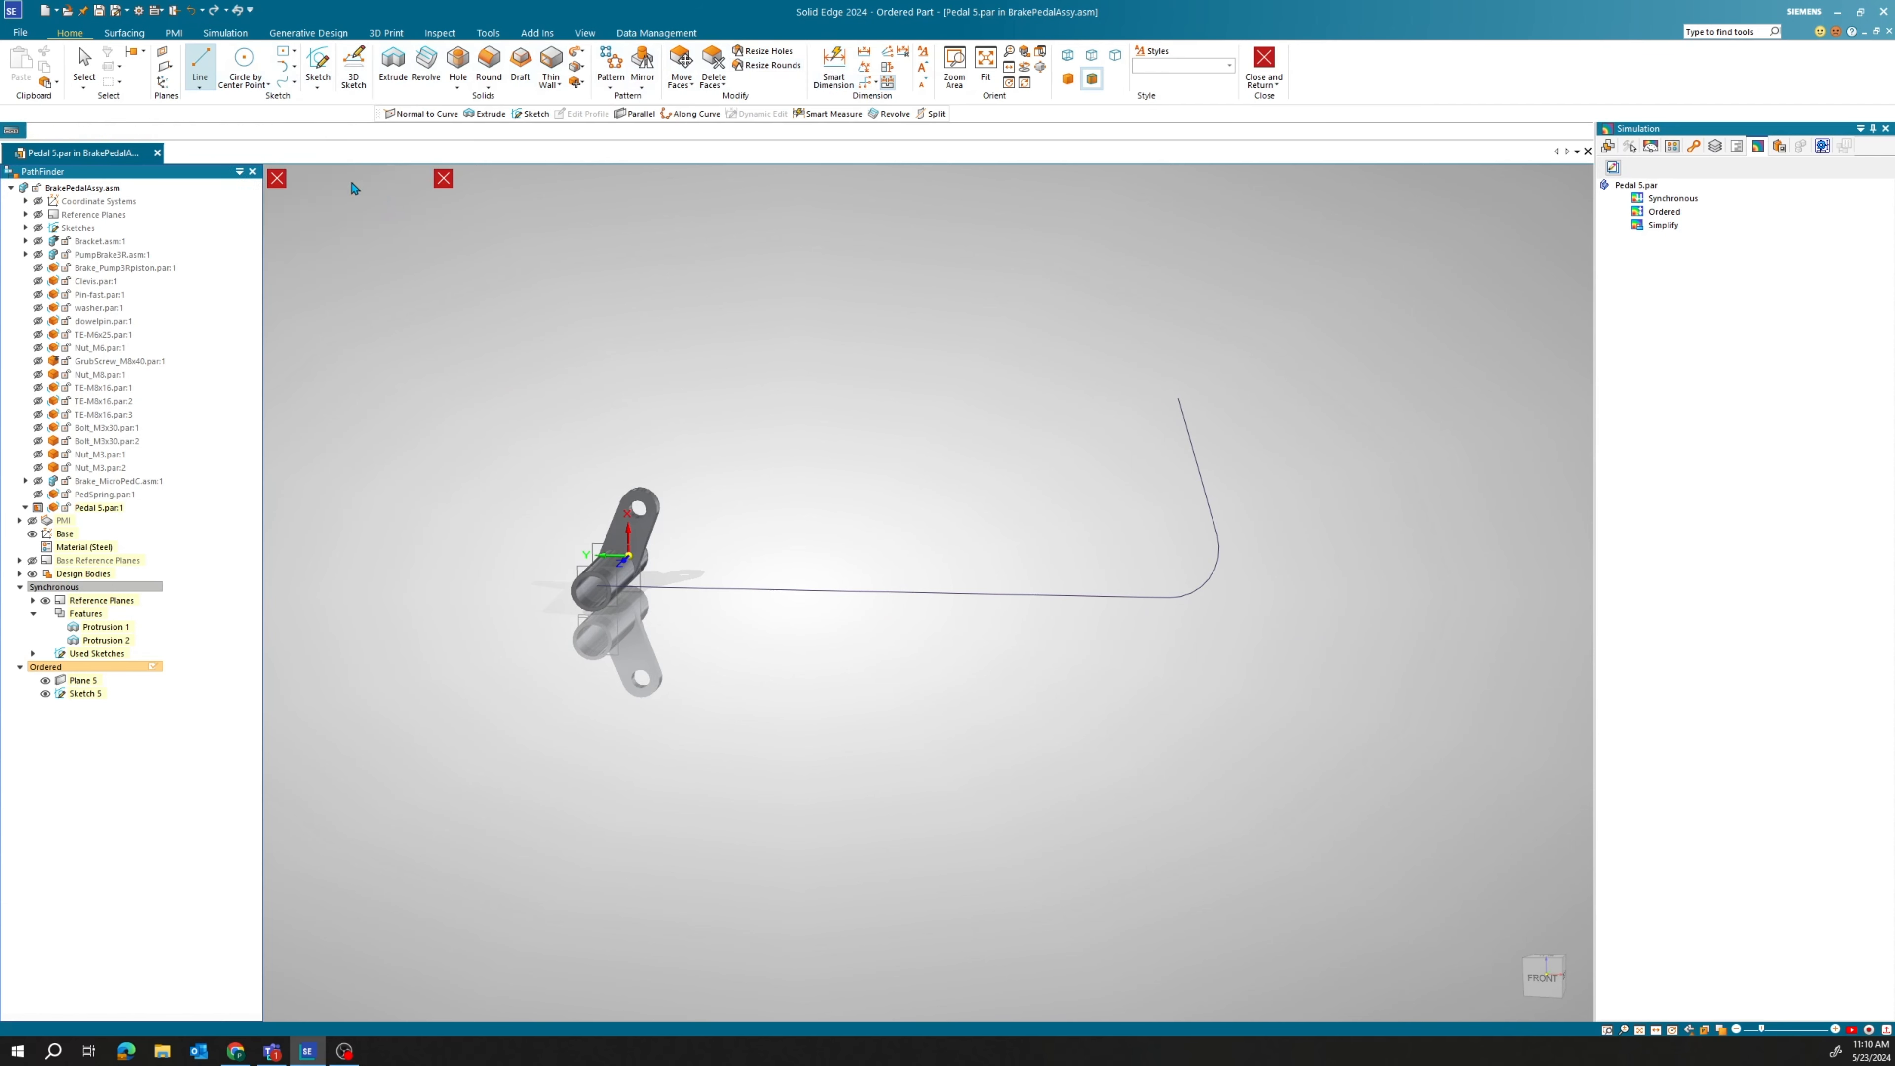
Create a reference plane normal to the path curve at the free end of the angled line.
click(165, 67)
click(197, 148)
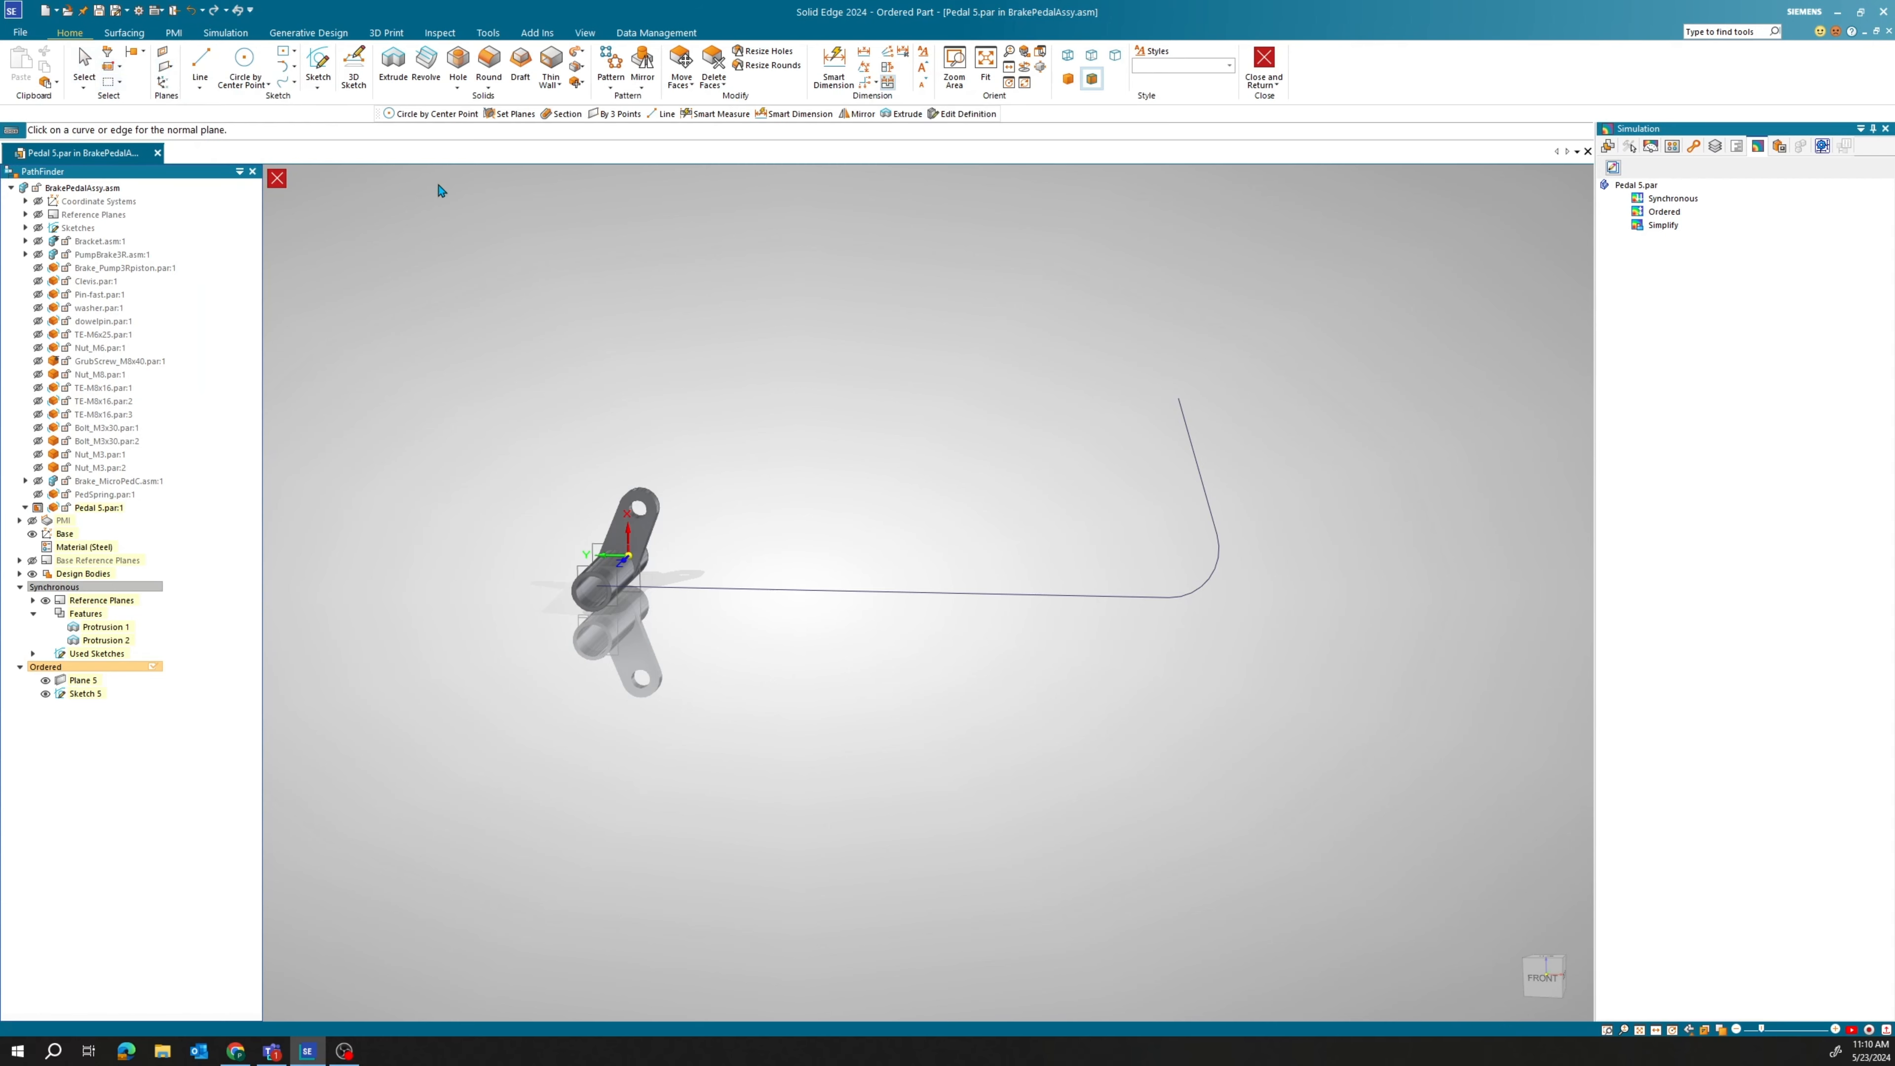
click(1187, 422)
click(1177, 398)
key(Escape)
Sketch a circle about 7 mm in diameter on the new normal plane, centered on the path's endpoint.
middle_drag(787, 424, 751, 400)
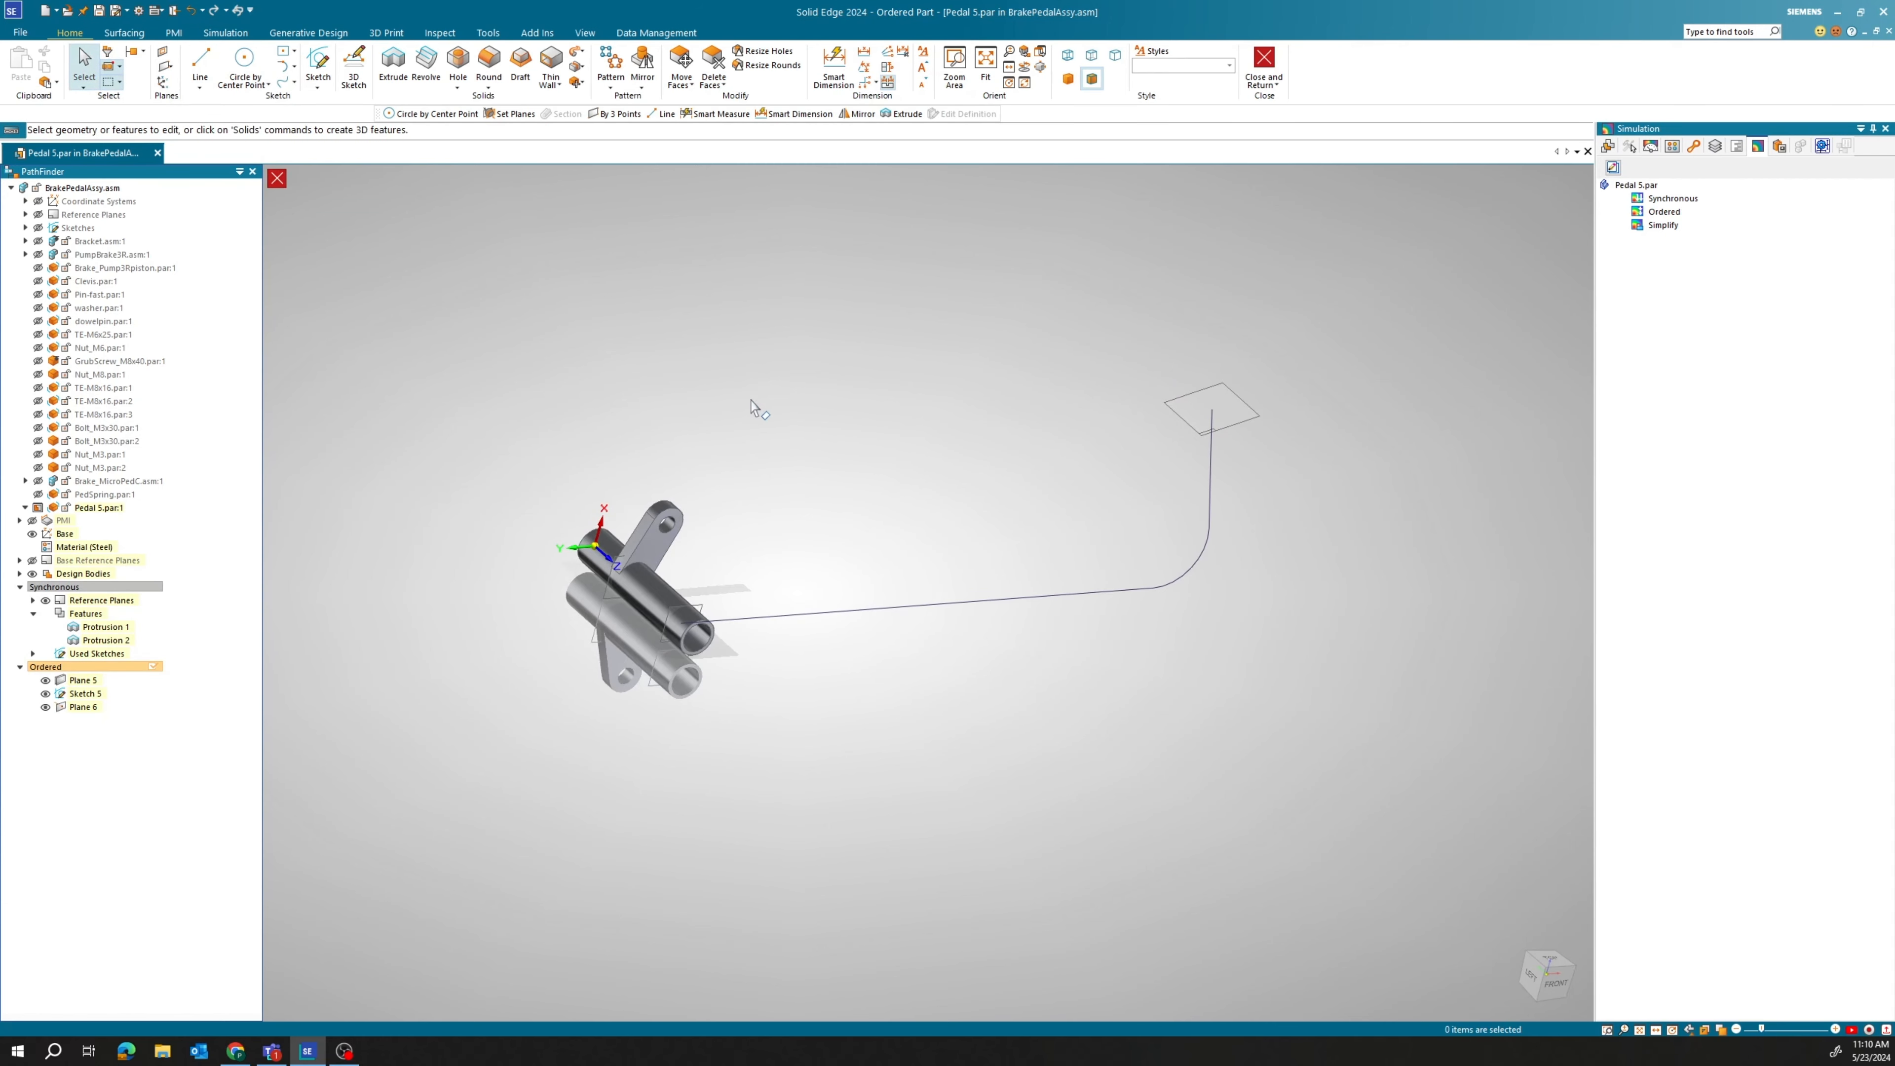
click(239, 64)
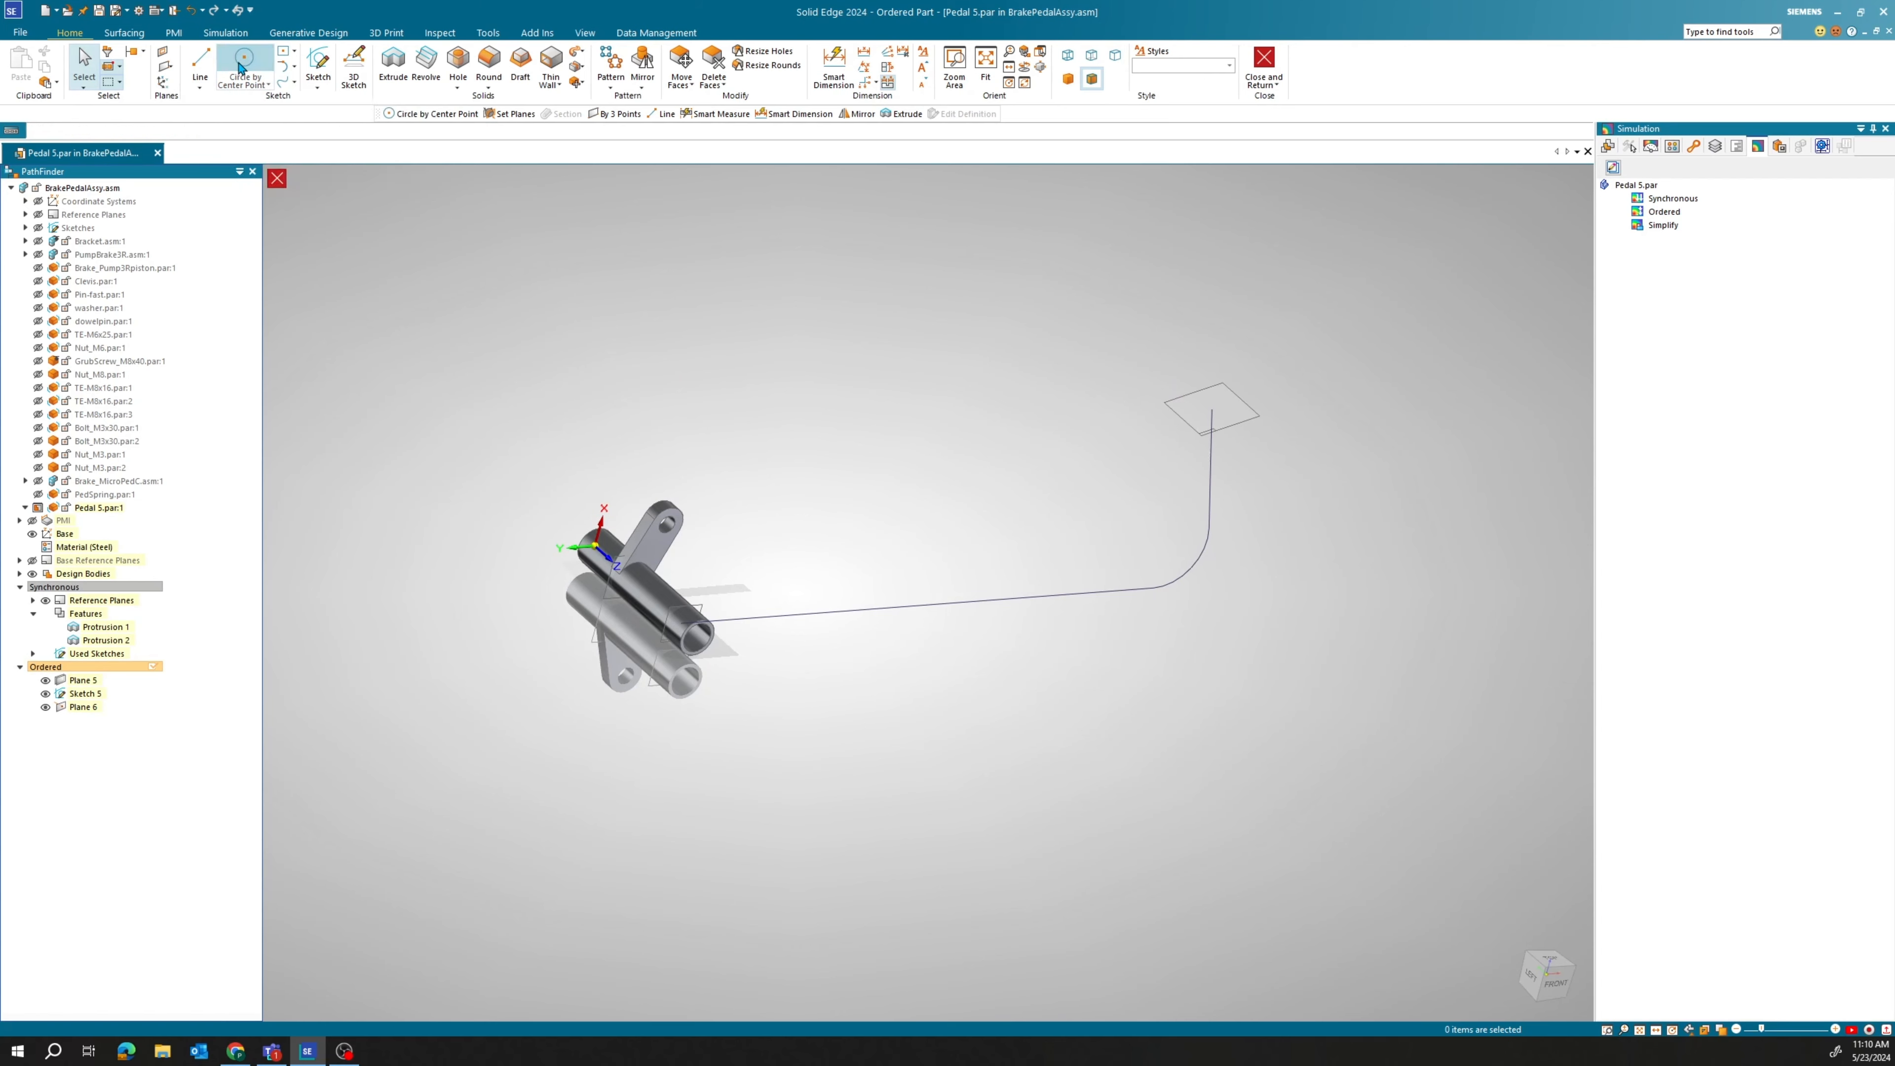
click(1242, 419)
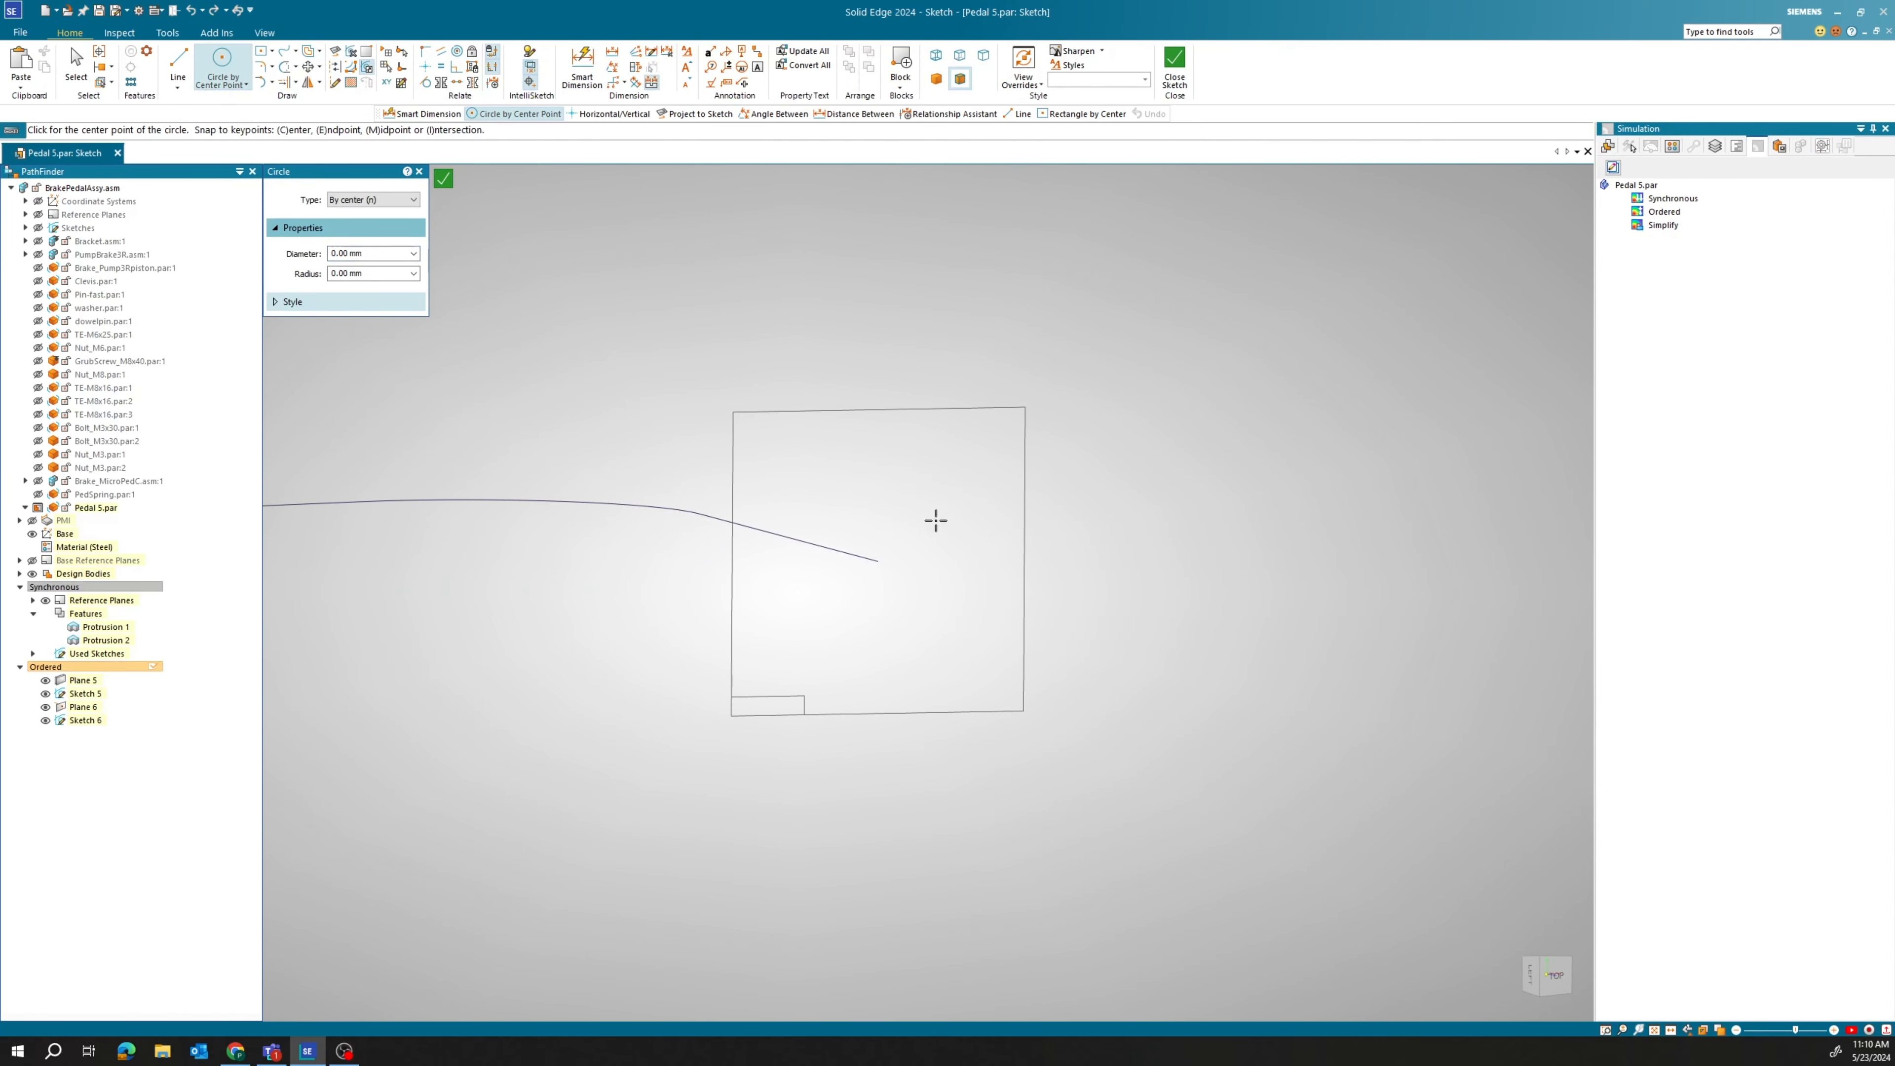
click(877, 560)
click(863, 537)
Dimension the circle's diameter as 18 mm, dismiss the auto-scale message and finish the sketch.
click(577, 71)
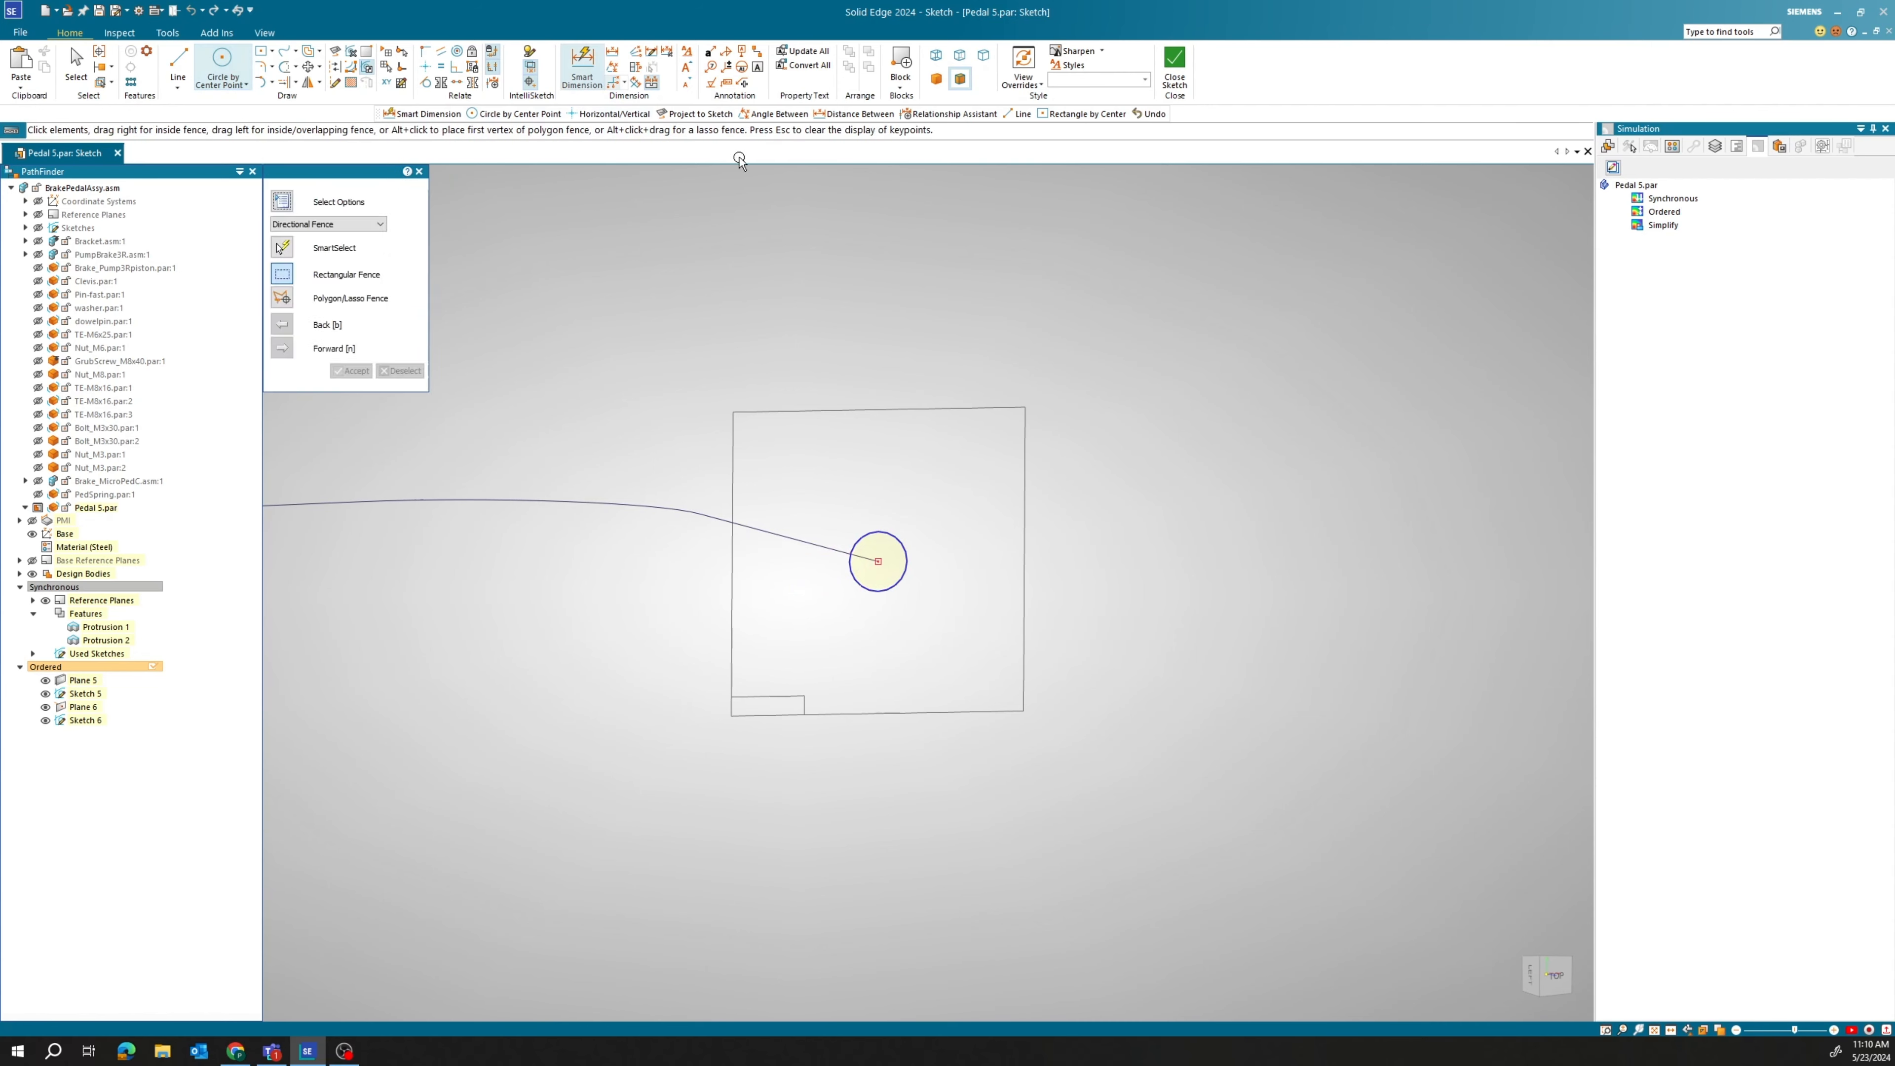
click(891, 533)
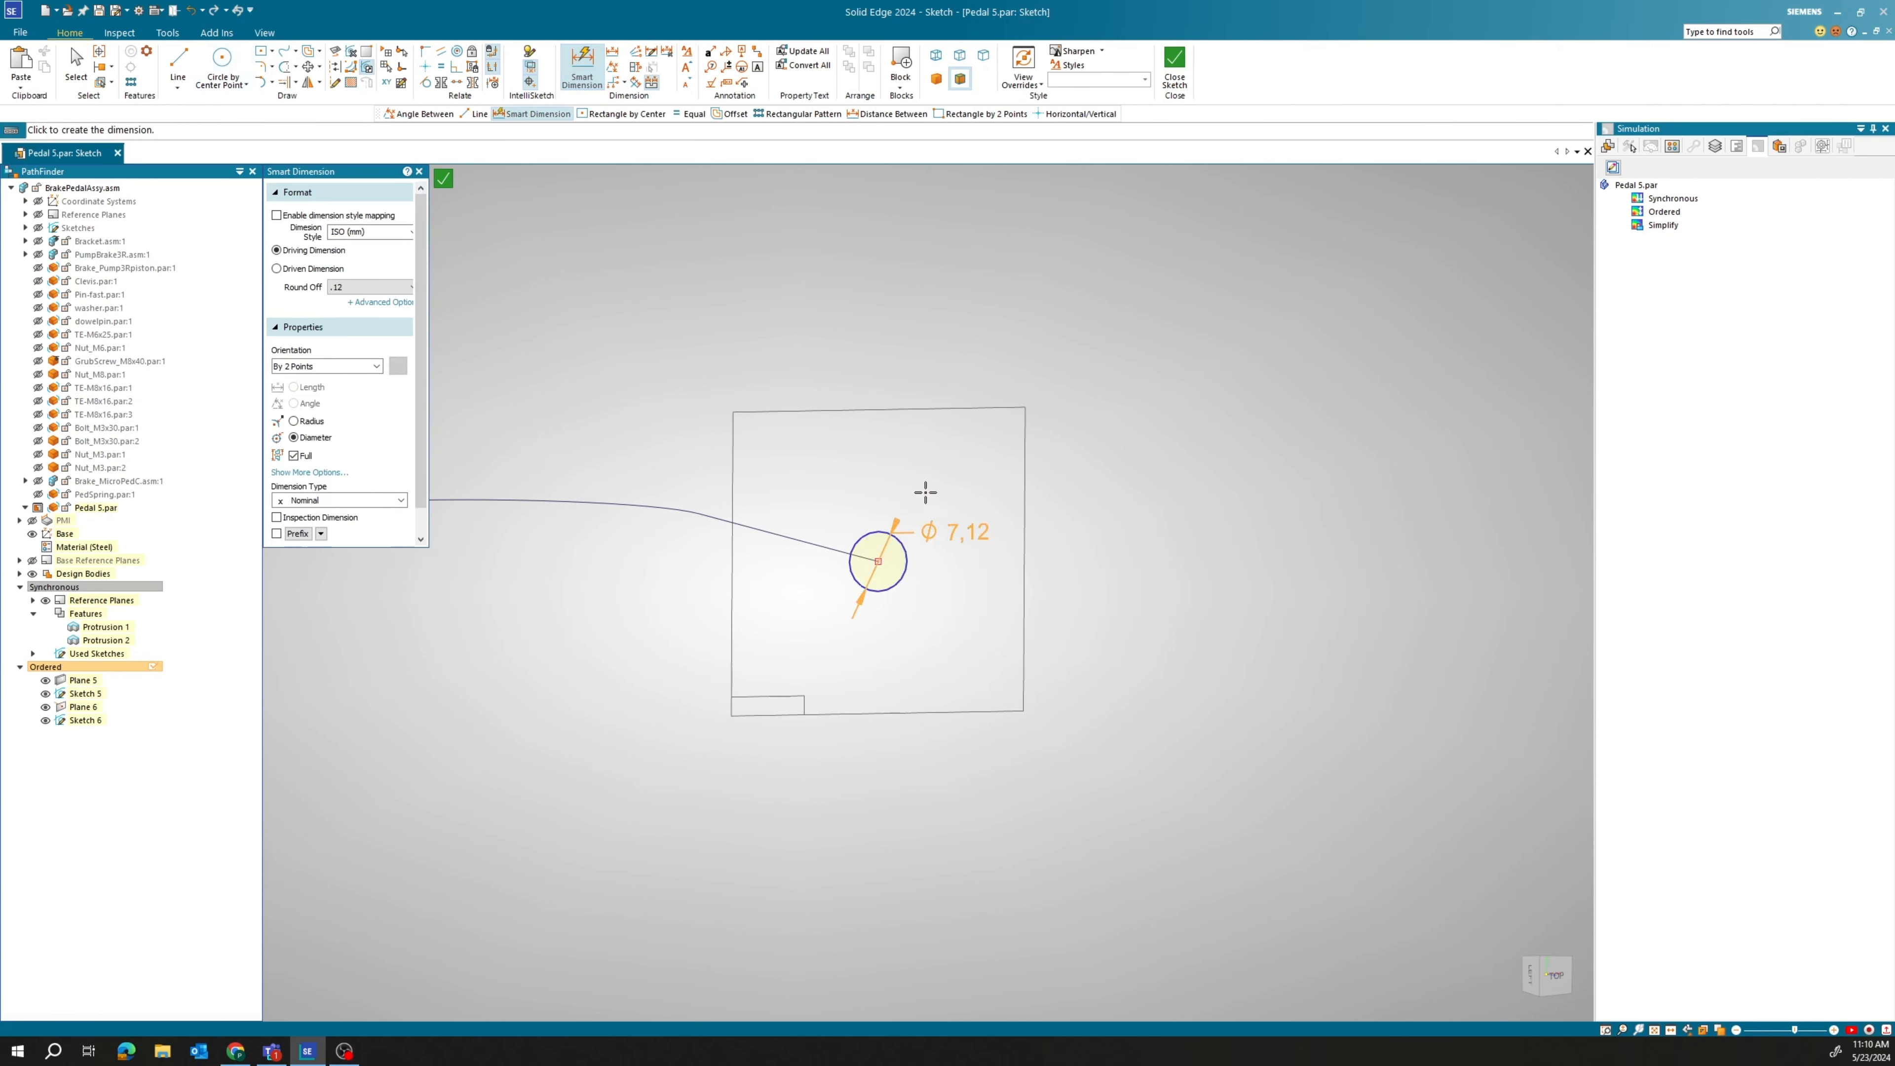
click(948, 471)
text(18)
key(Return)
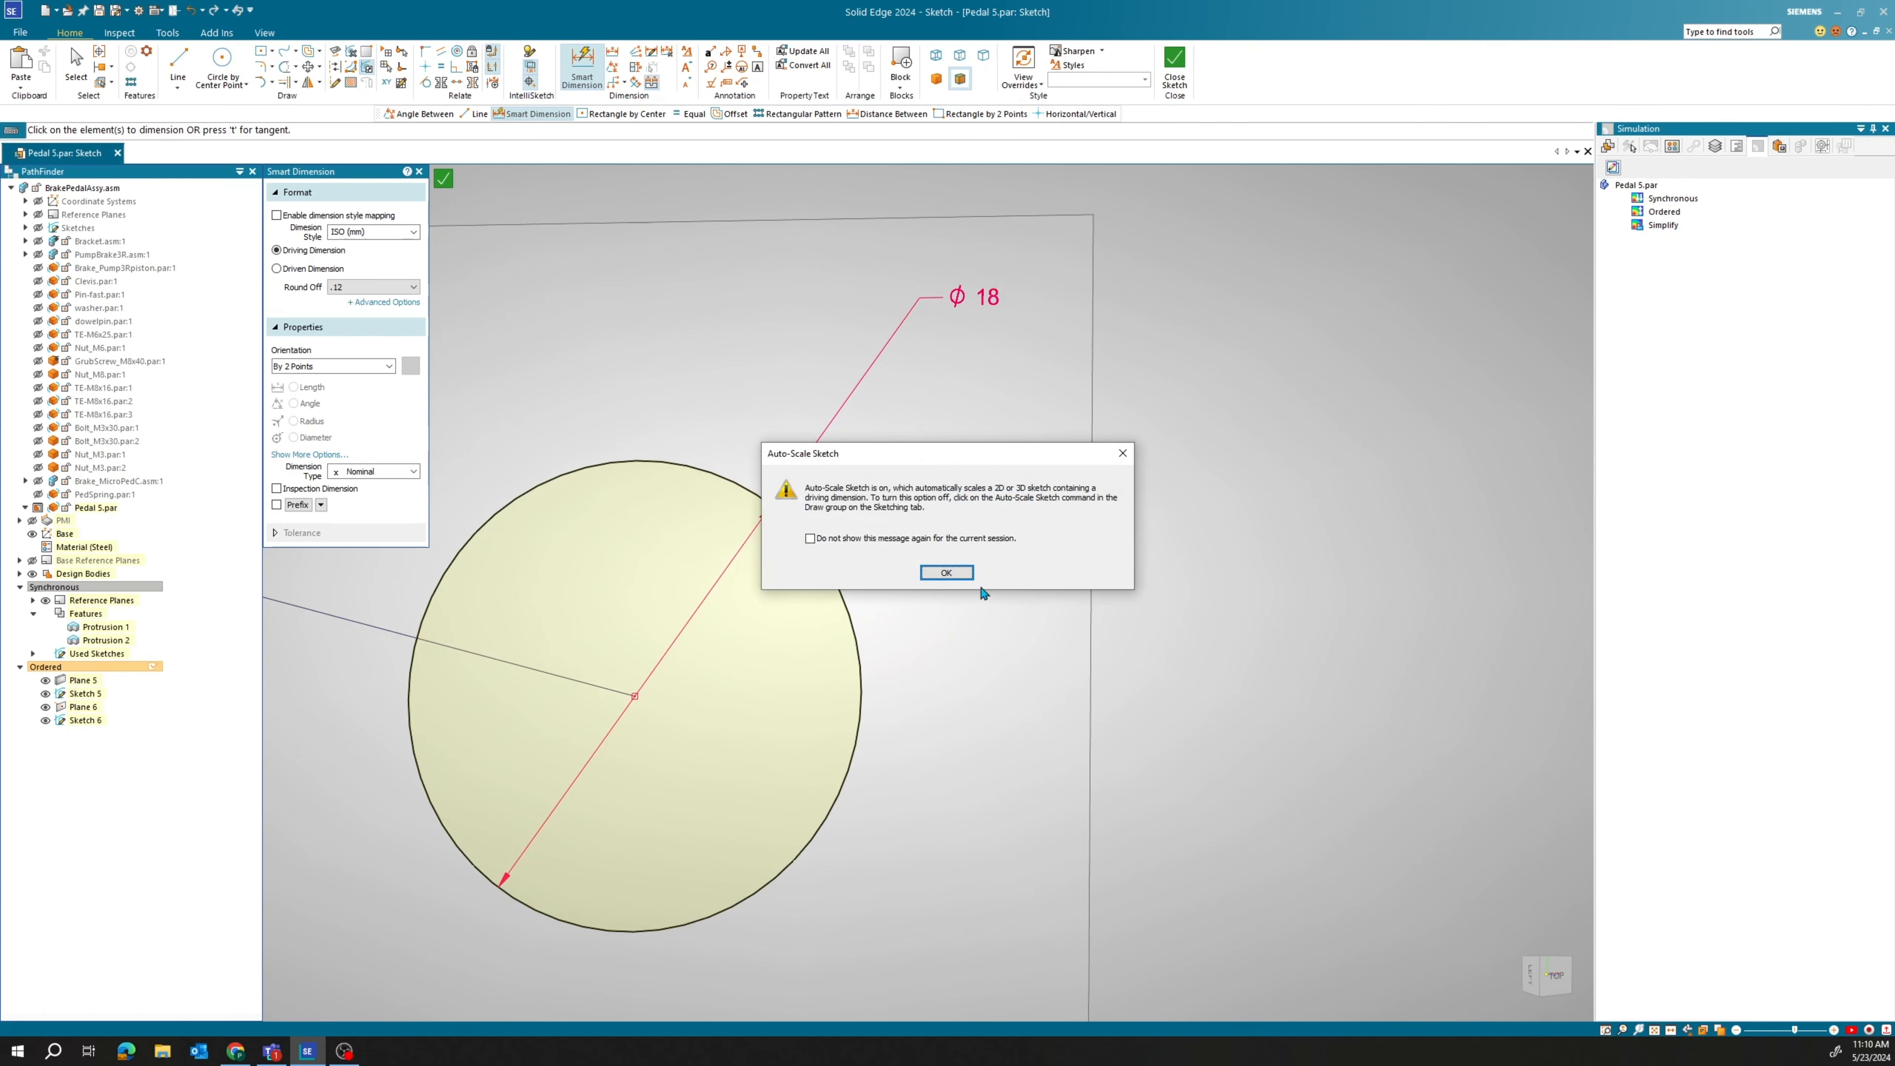
click(963, 574)
click(1178, 69)
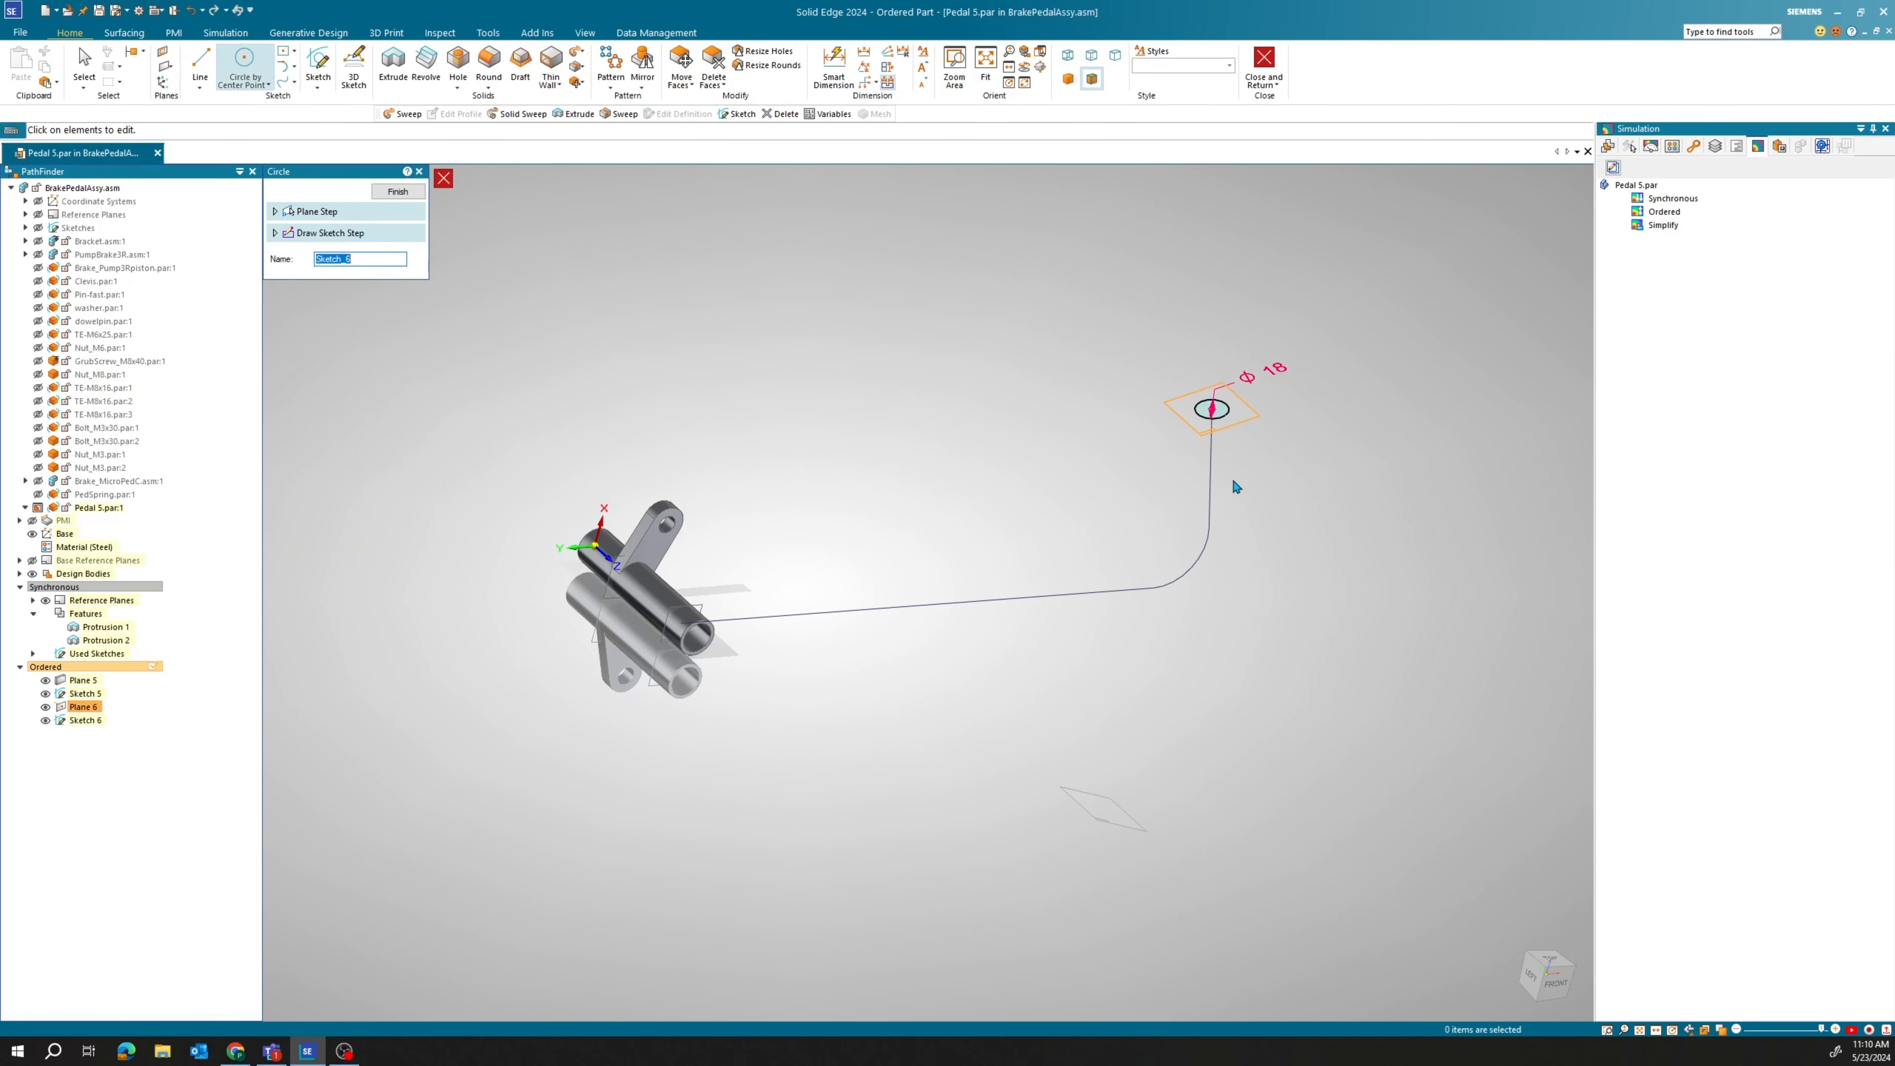
click(397, 191)
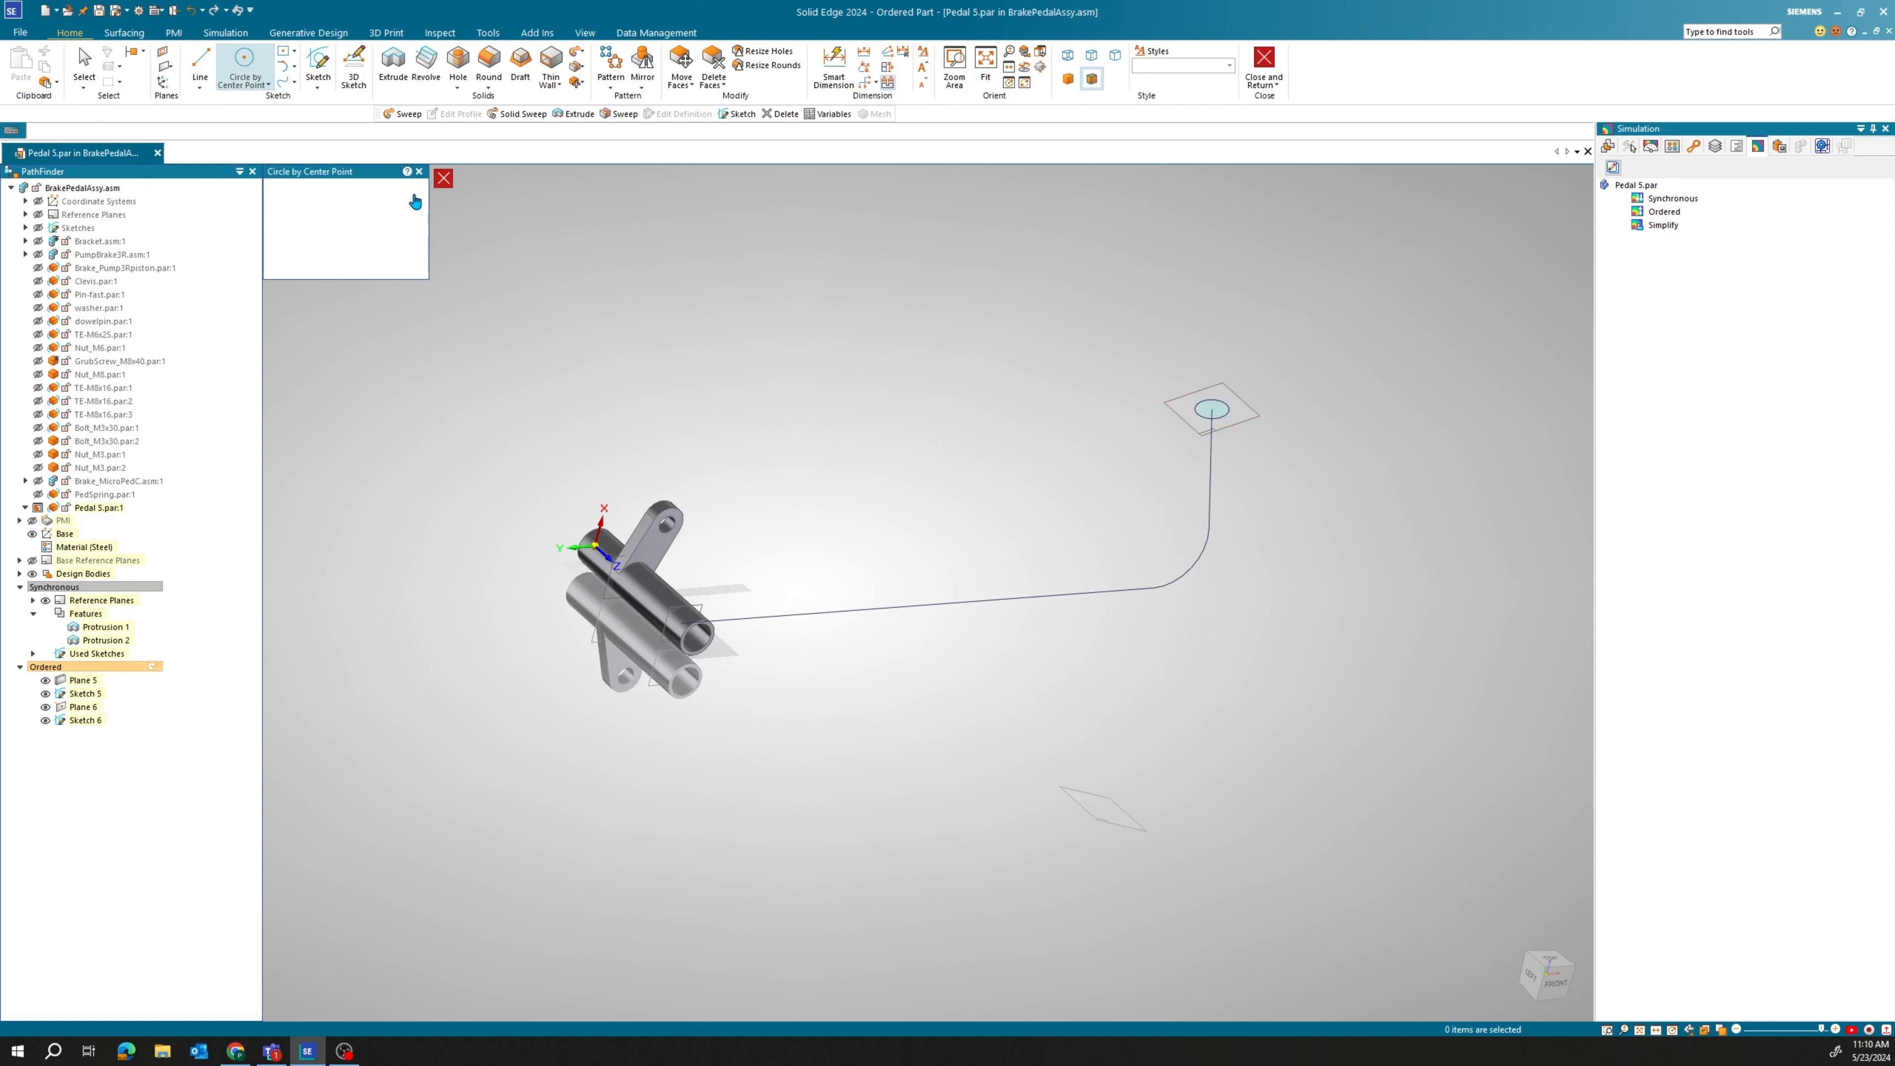
click(413, 194)
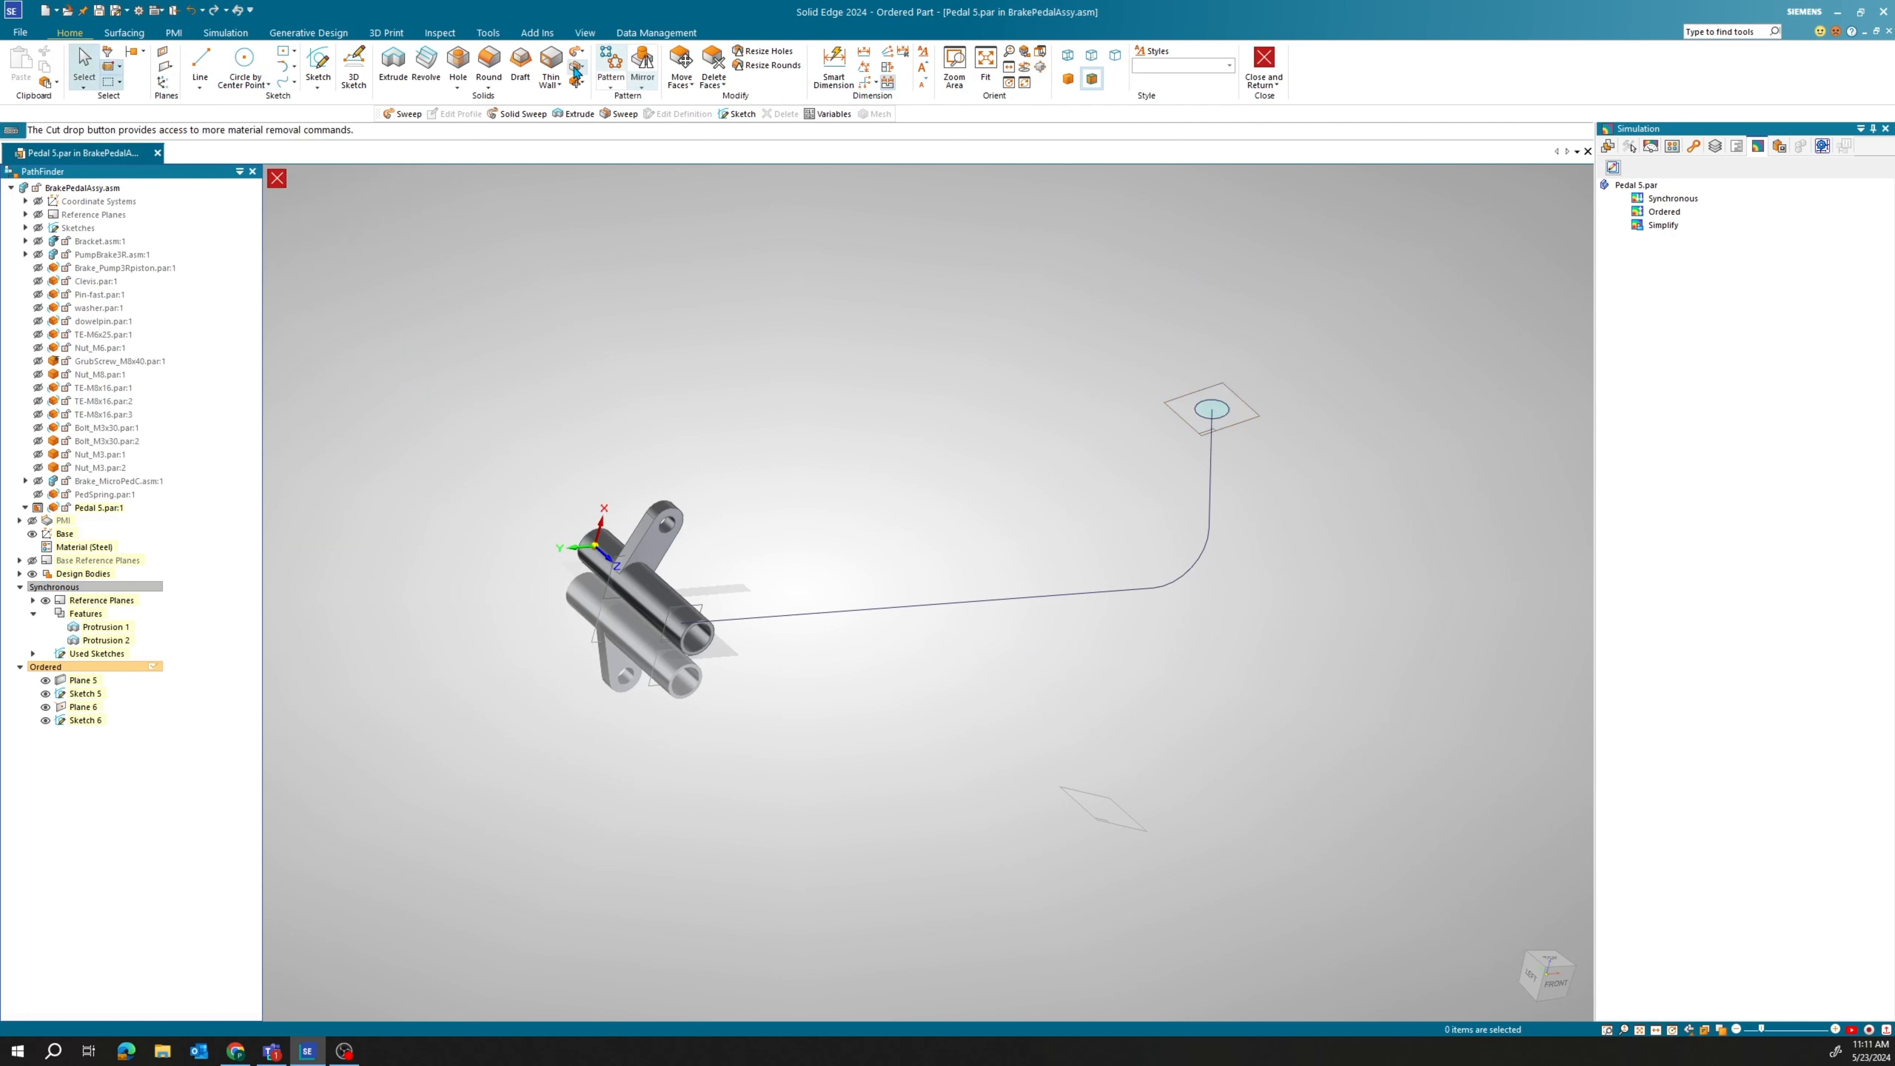
Sweep the 18 mm circle along the bent path as a solid protrusion, using a single path and cross section.
click(581, 51)
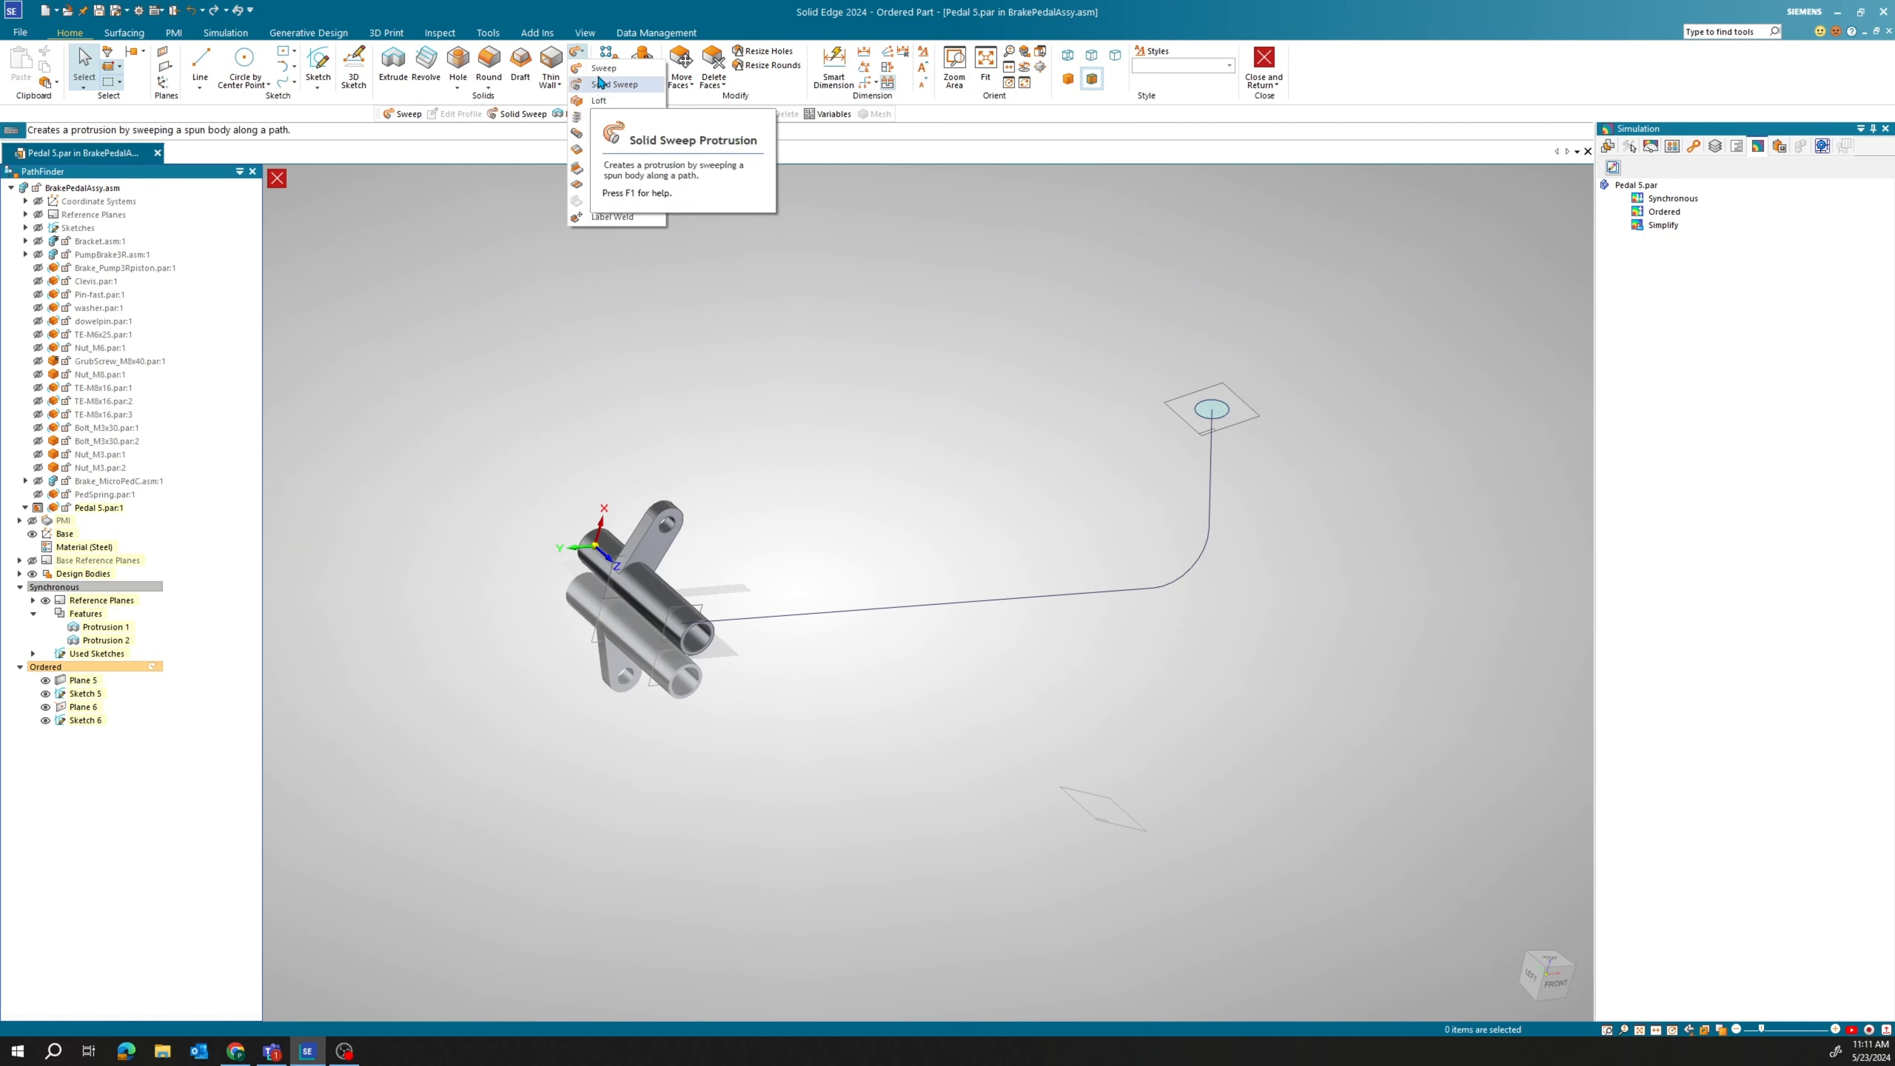
click(596, 70)
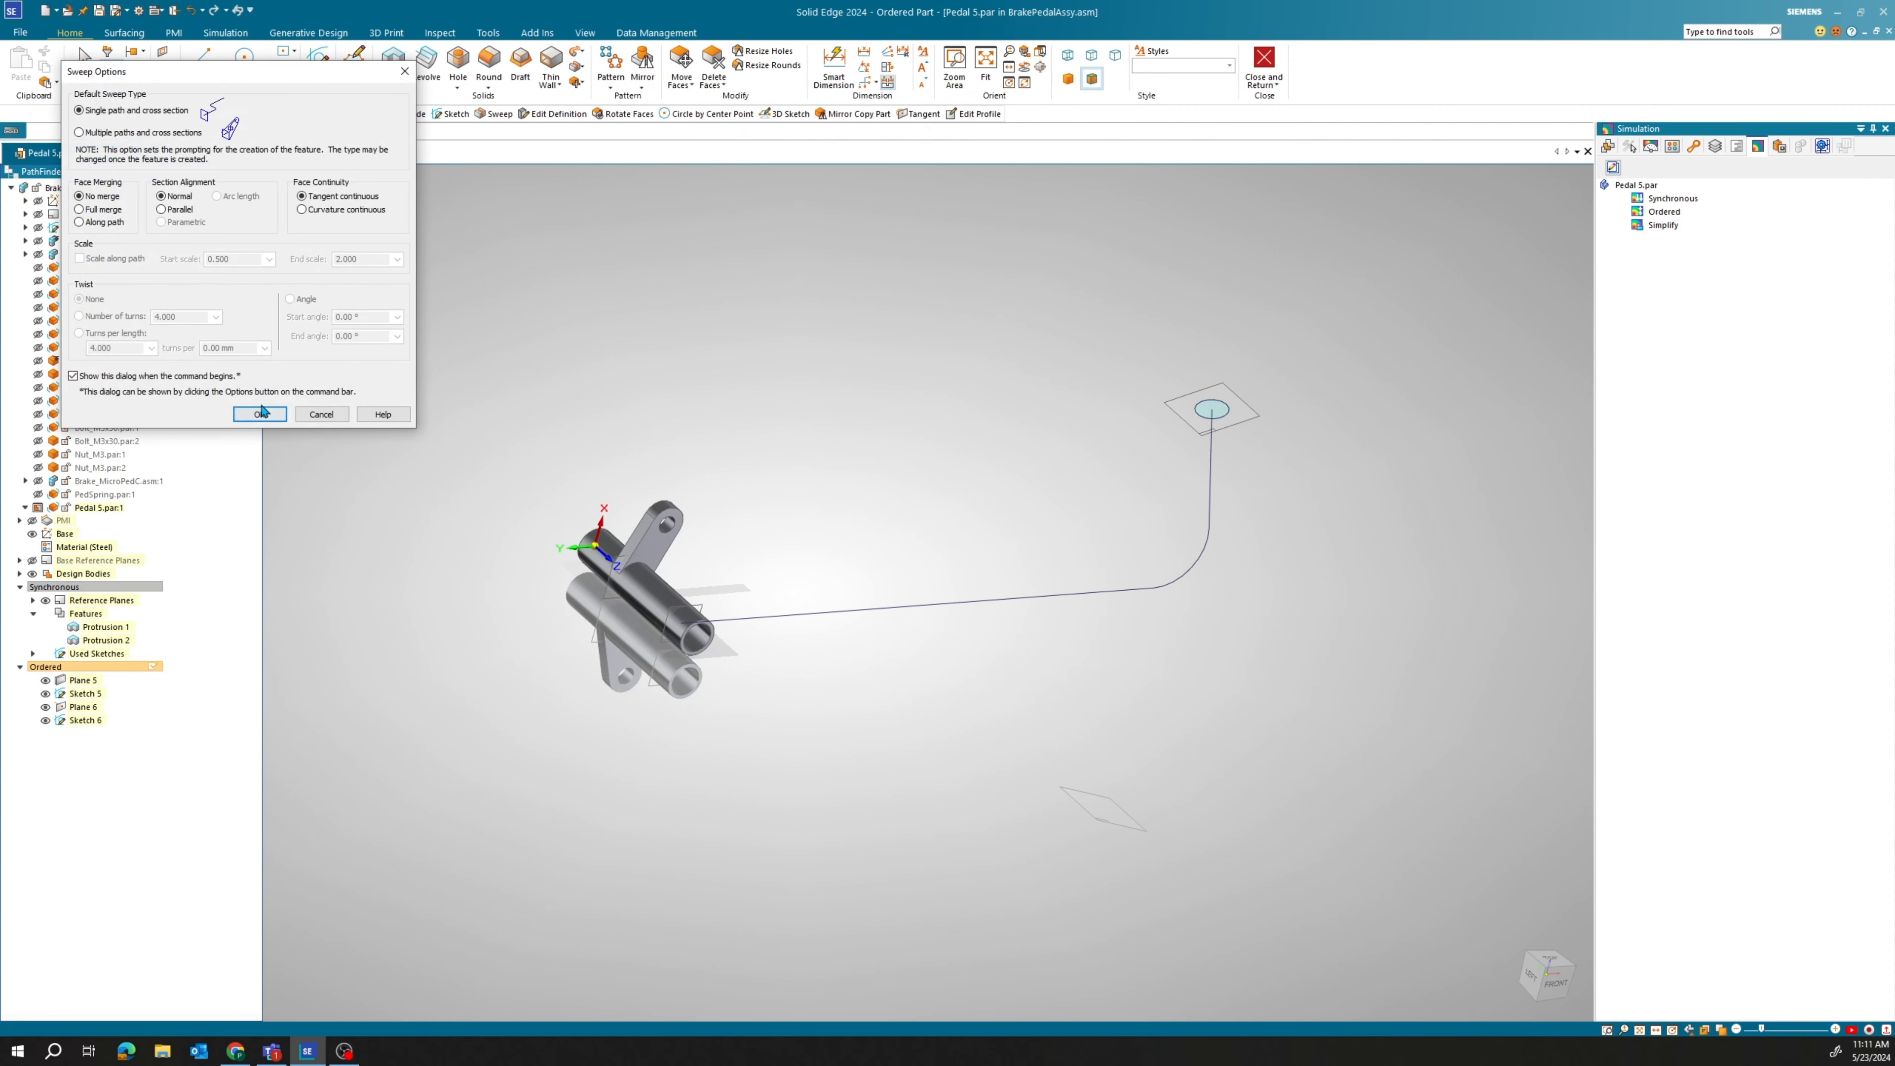
click(260, 412)
click(866, 618)
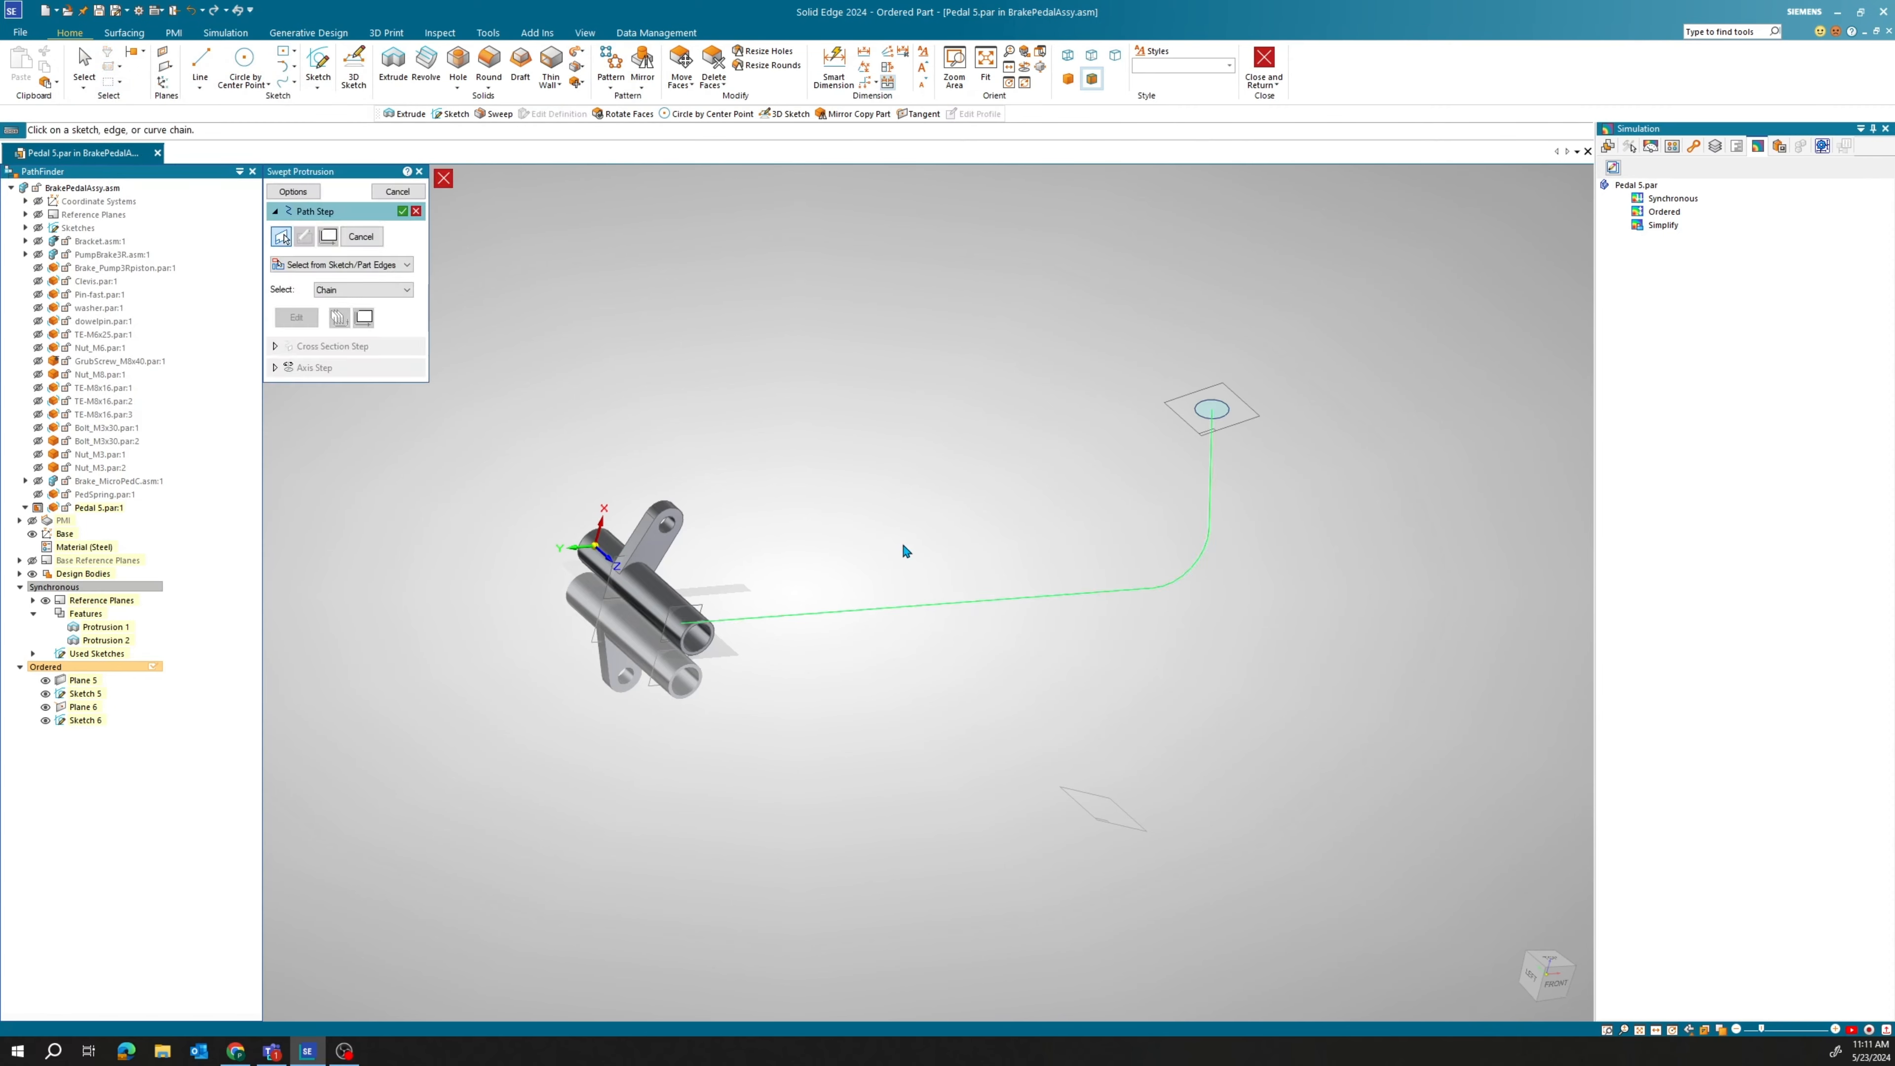
click(1232, 407)
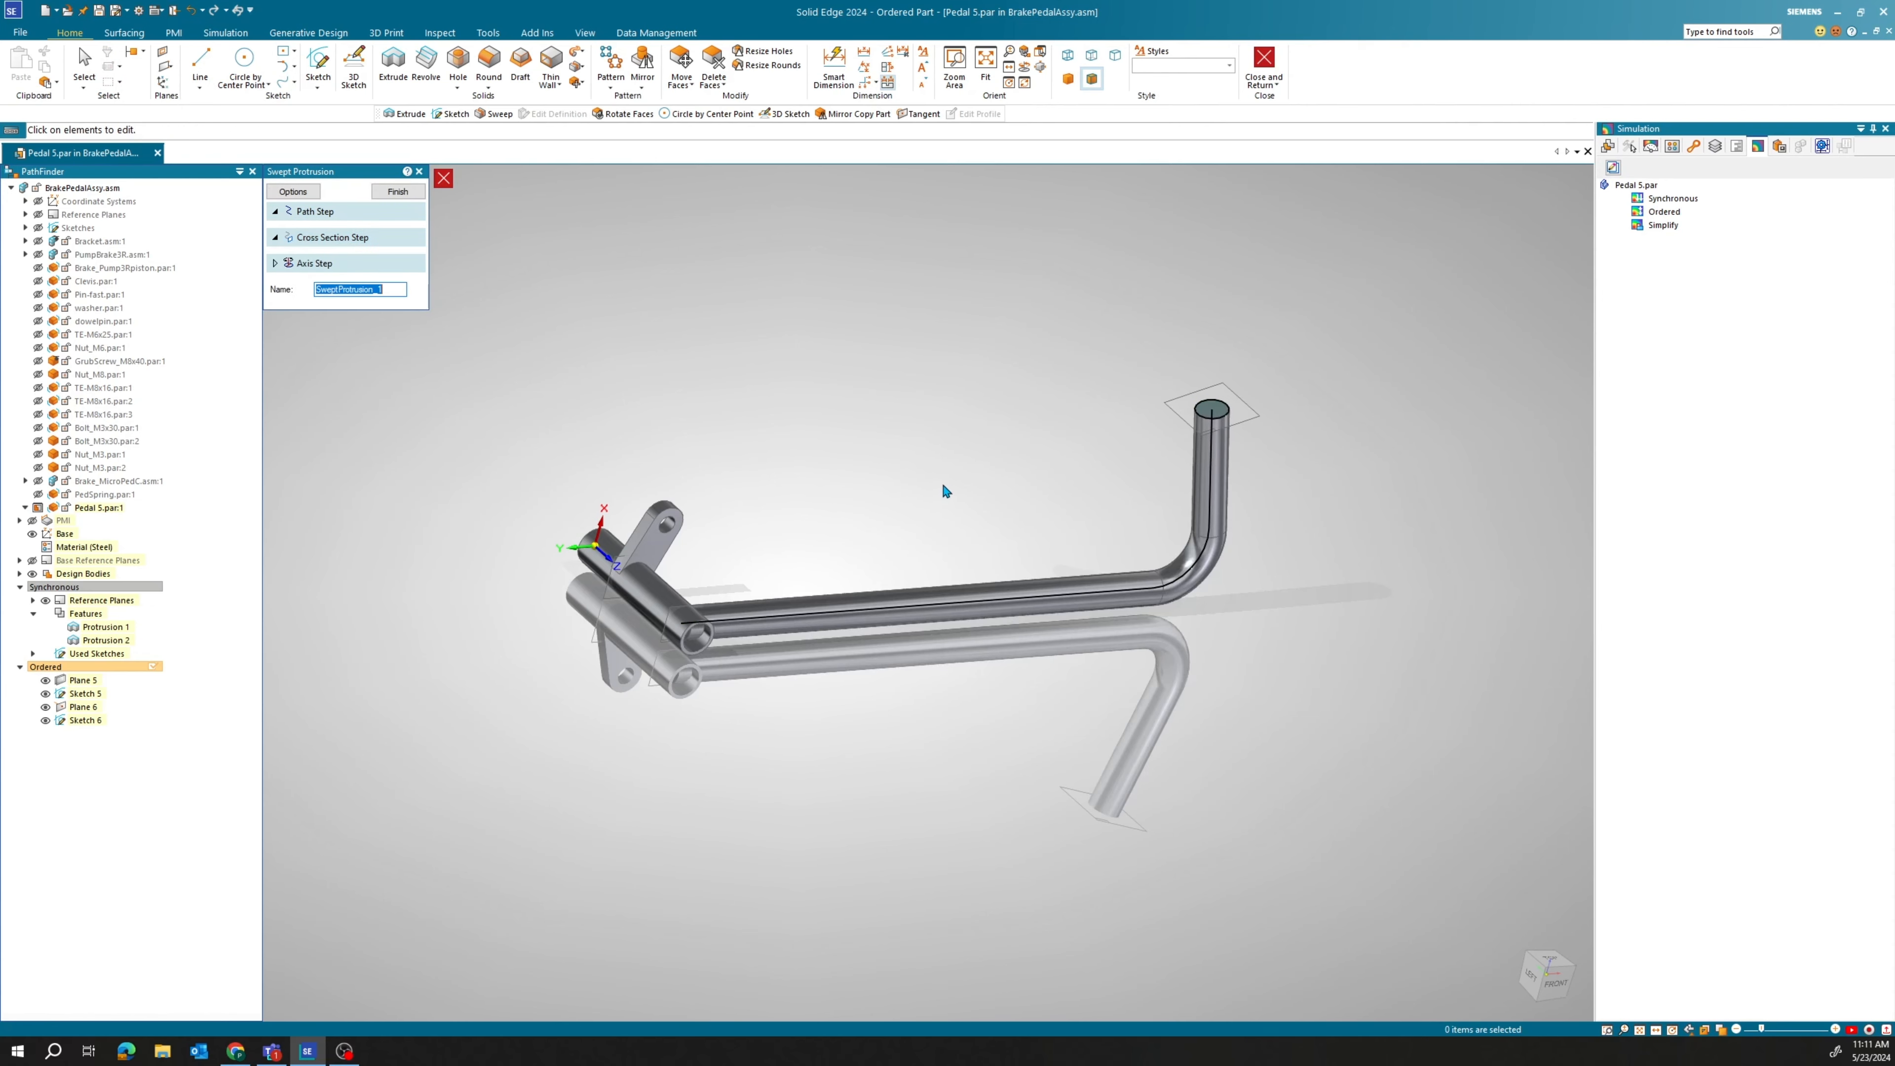
middle_drag(1000, 460, 907, 412)
click(395, 192)
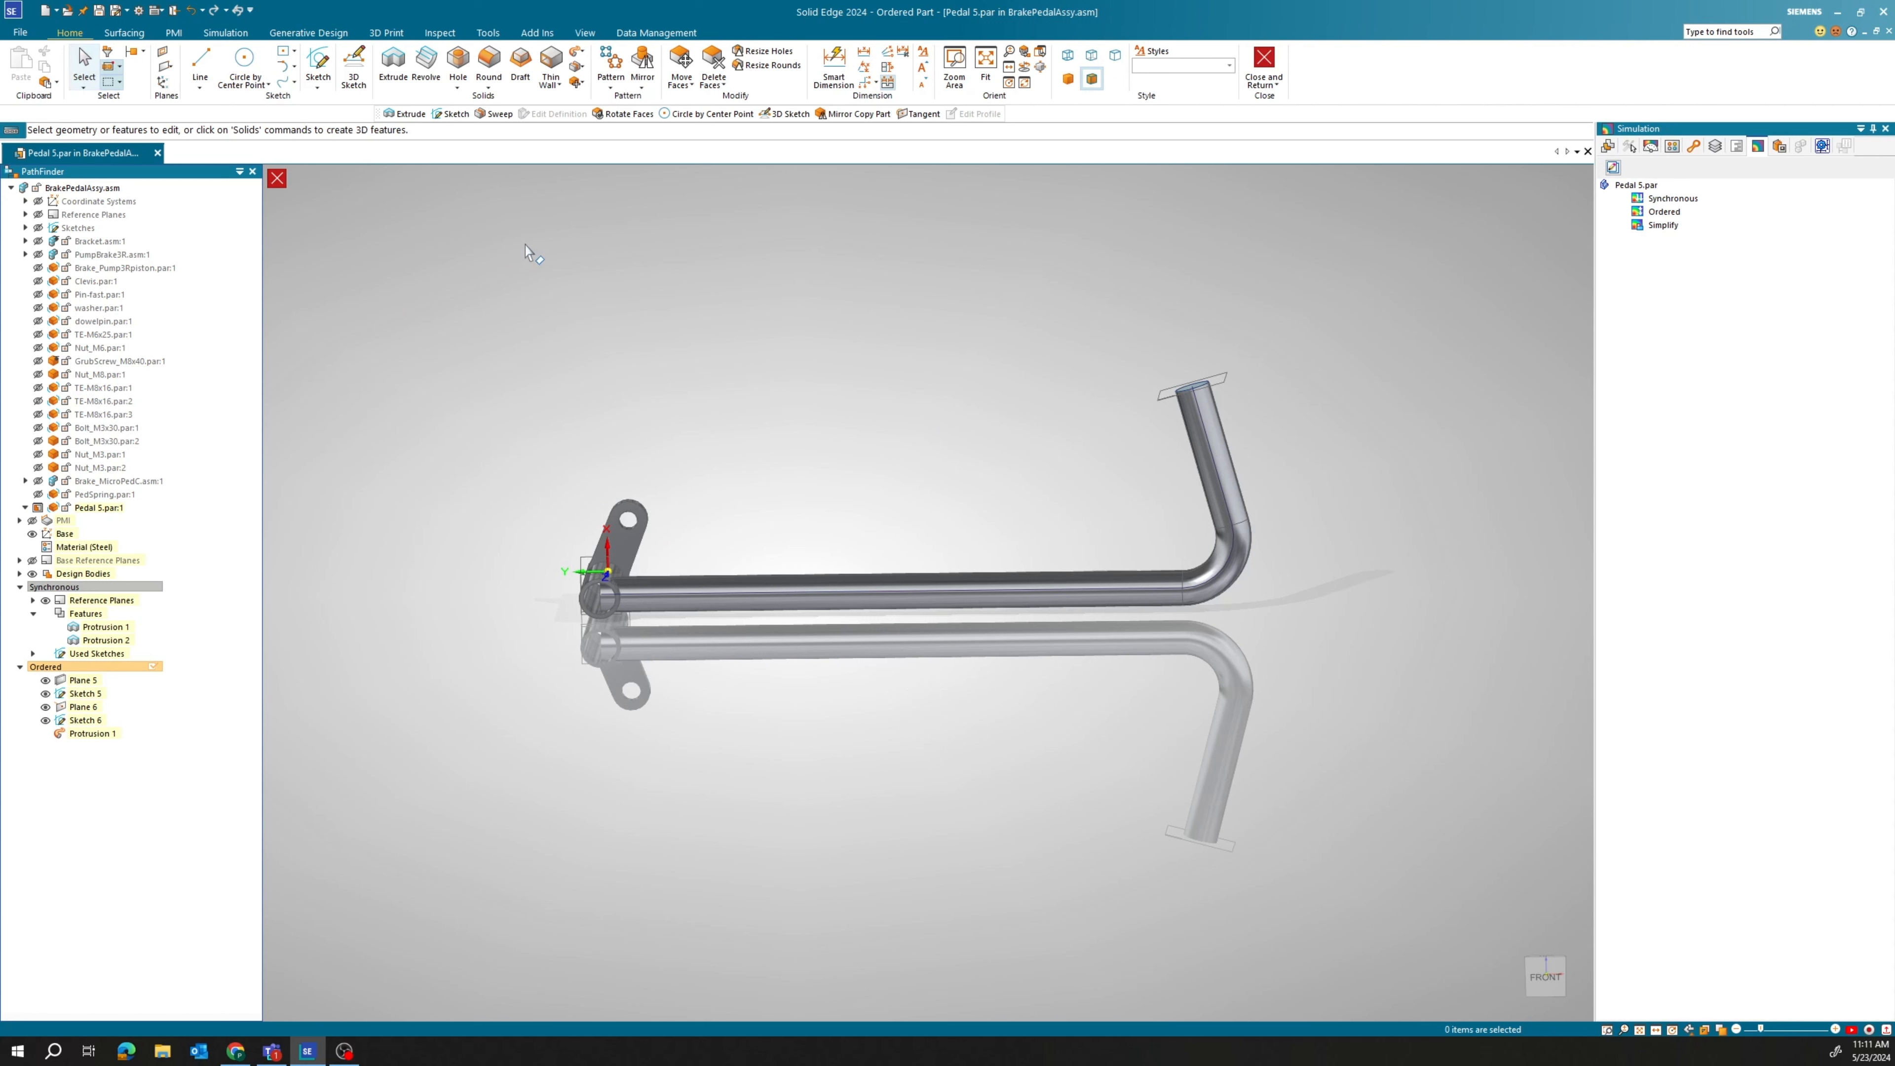
Start rotating faces and accept all faces of the swept bent arm as the set to rotate.
middle_drag(638, 247, 697, 267)
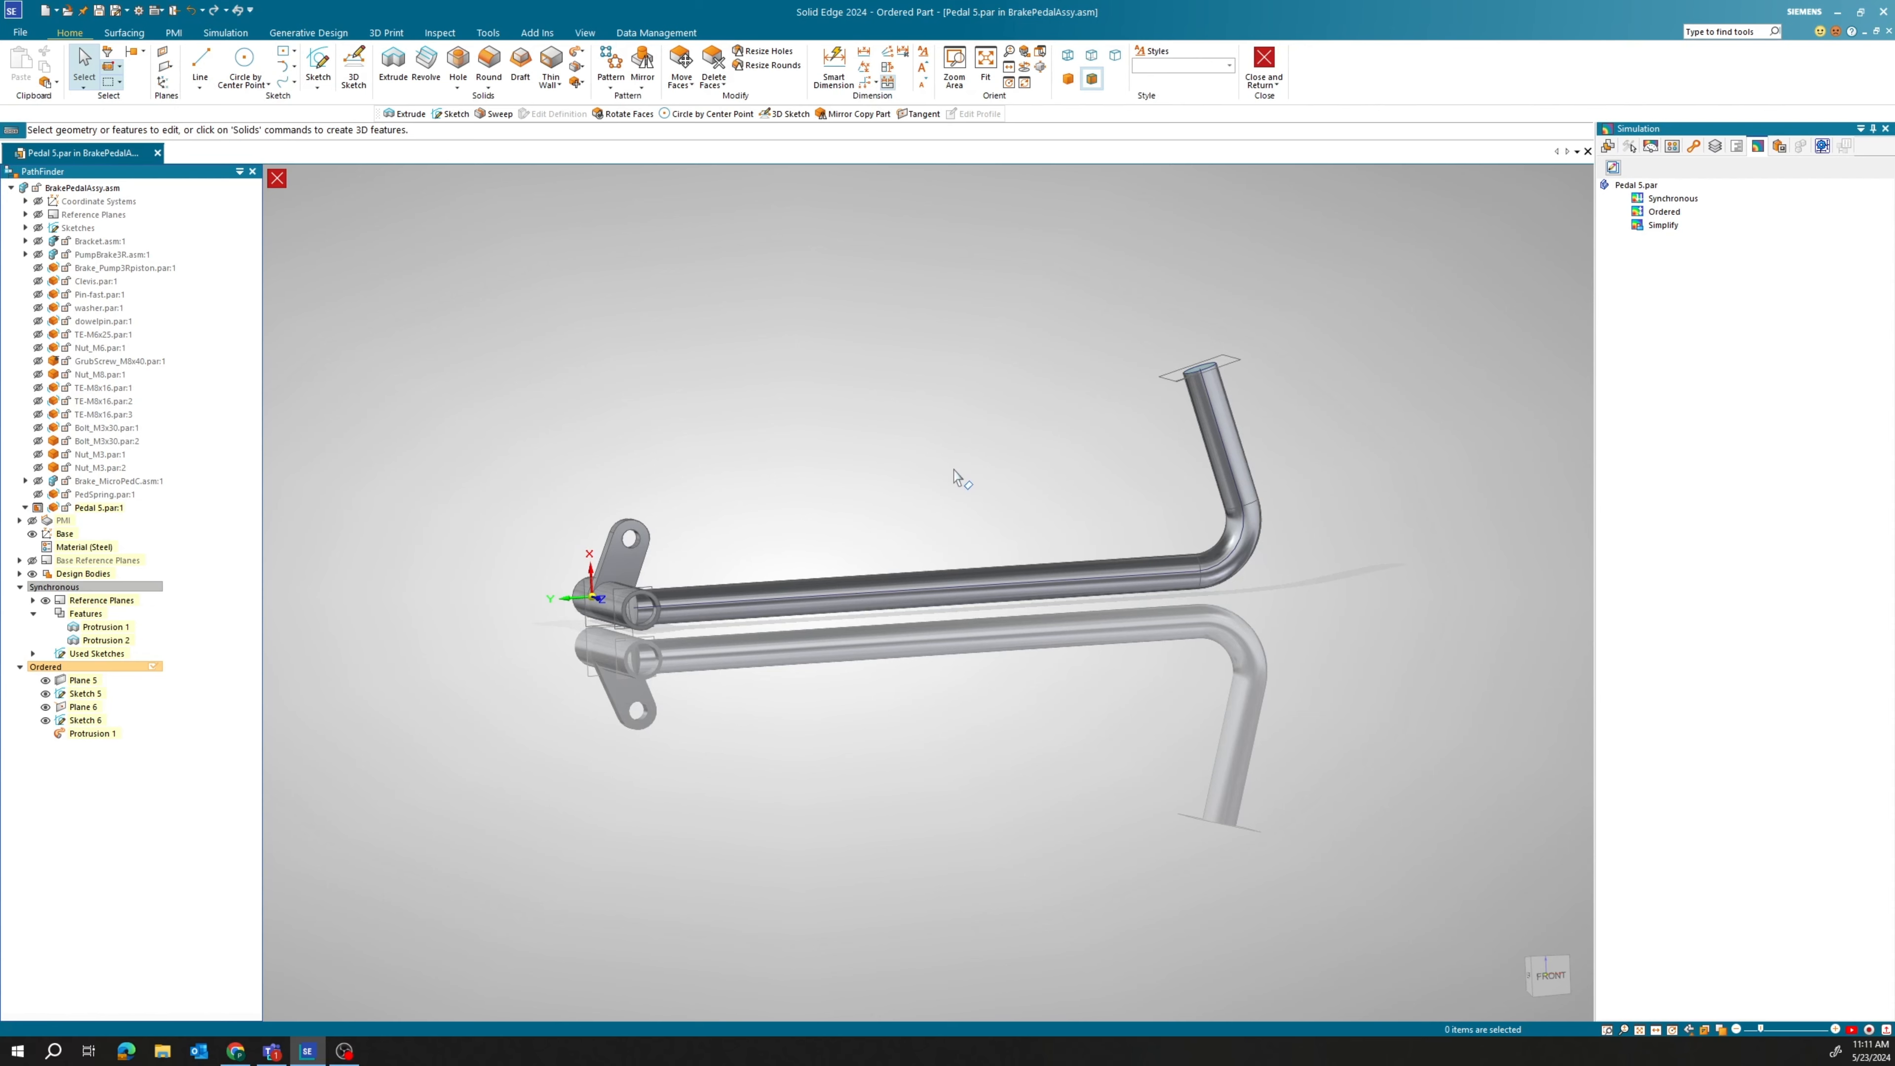
scroll(955, 473, down, 2)
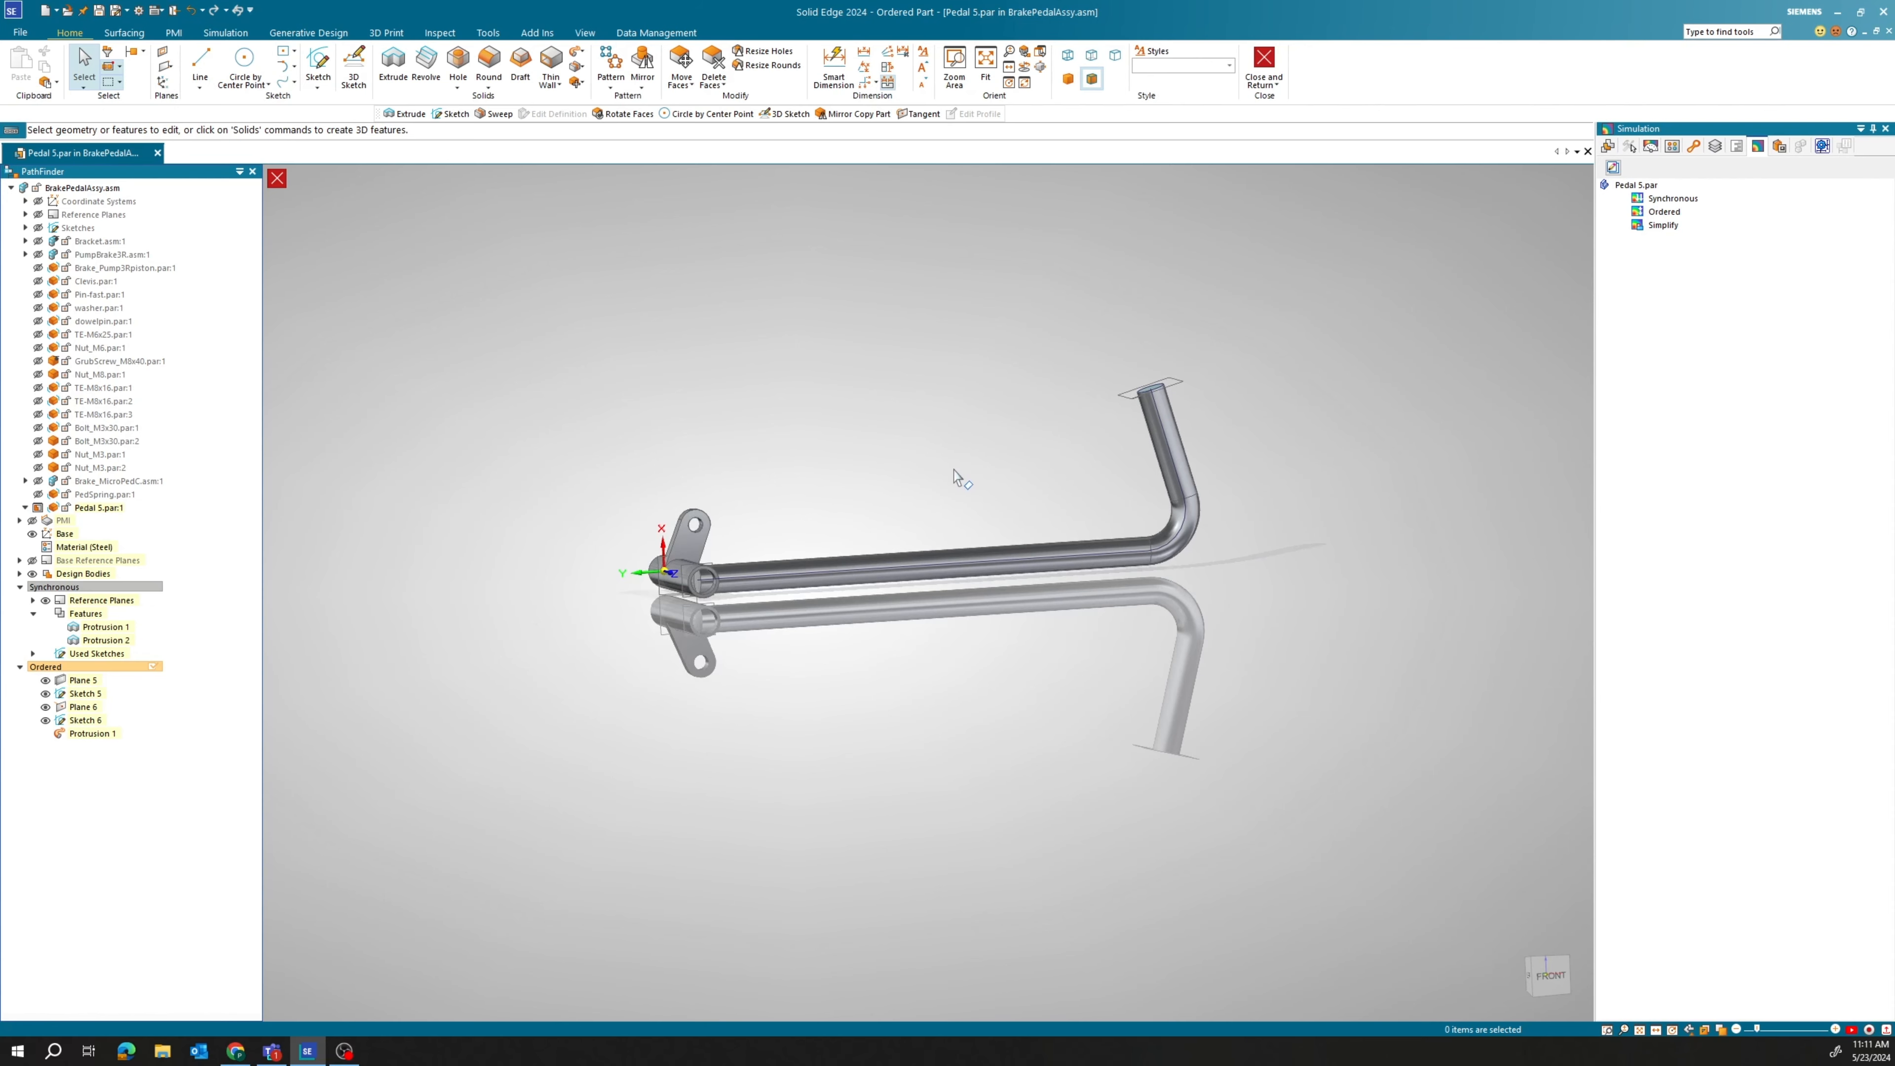
click(1549, 975)
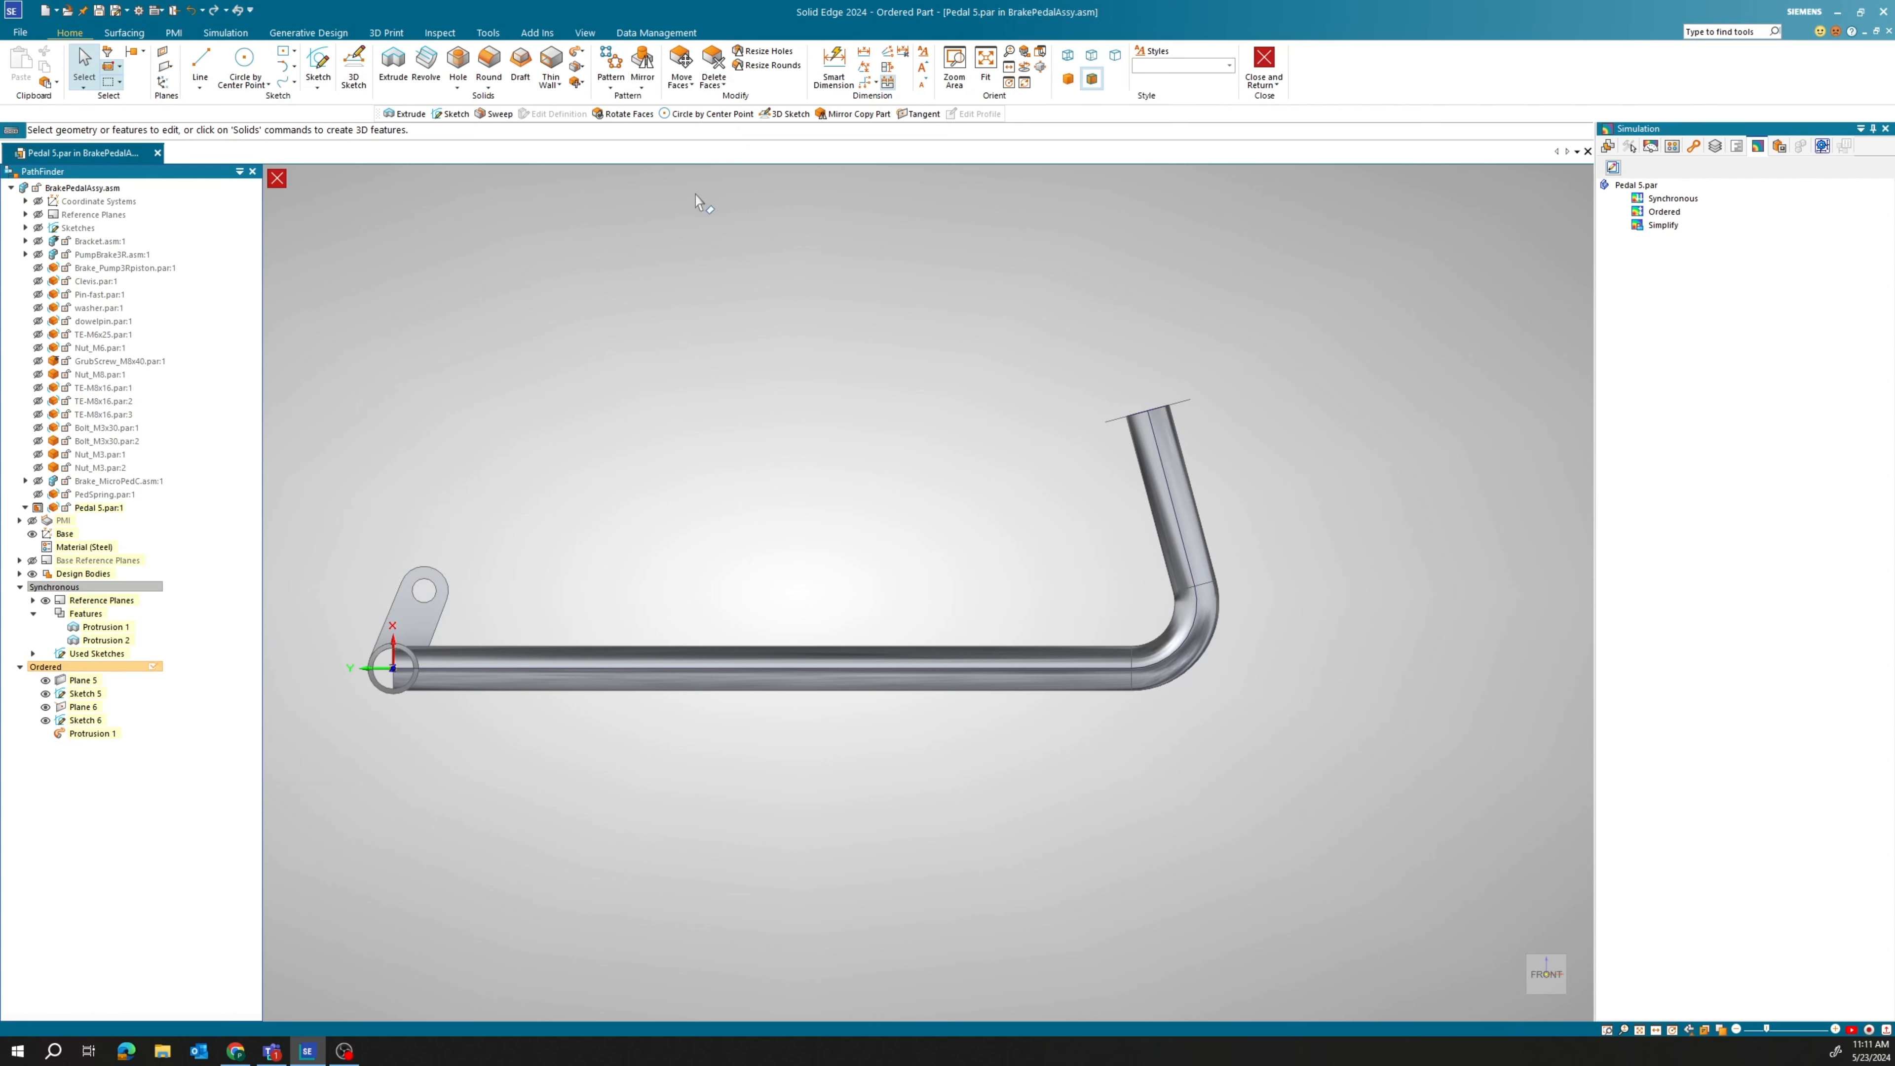
click(690, 86)
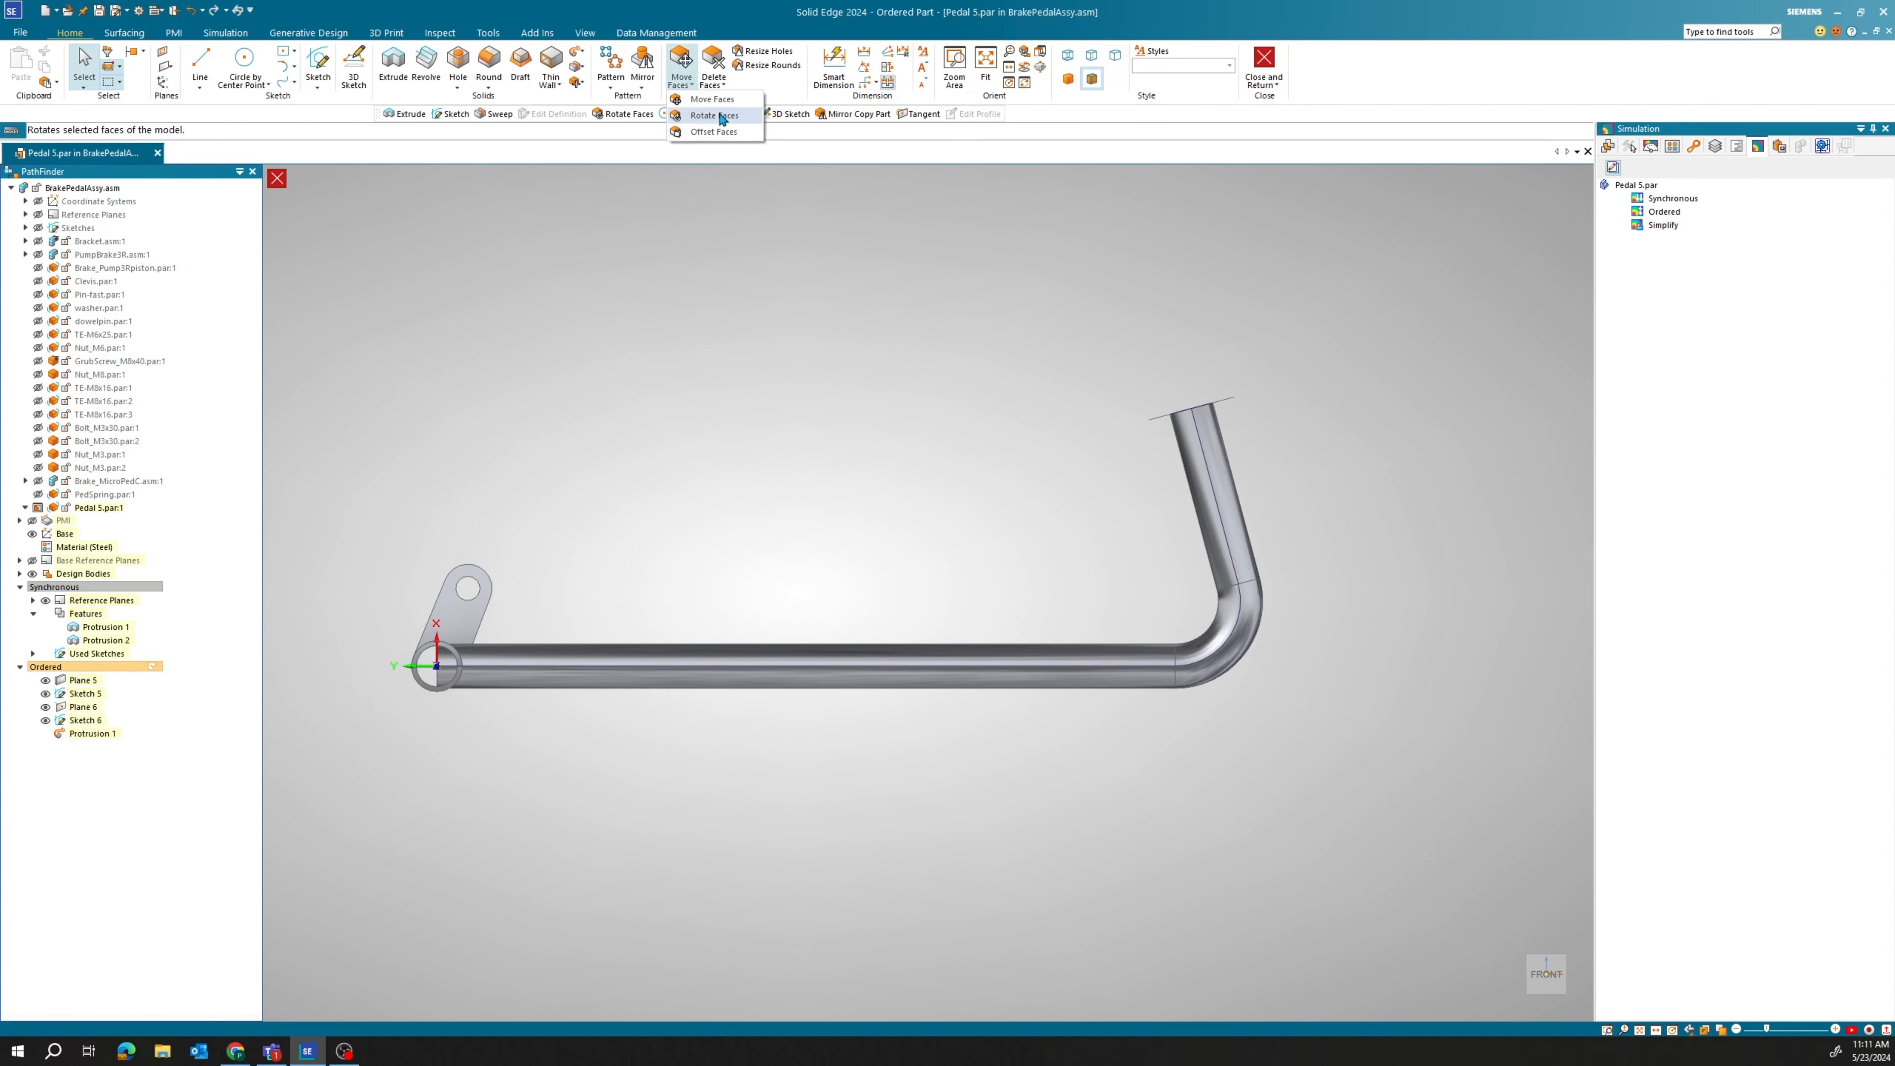
click(714, 116)
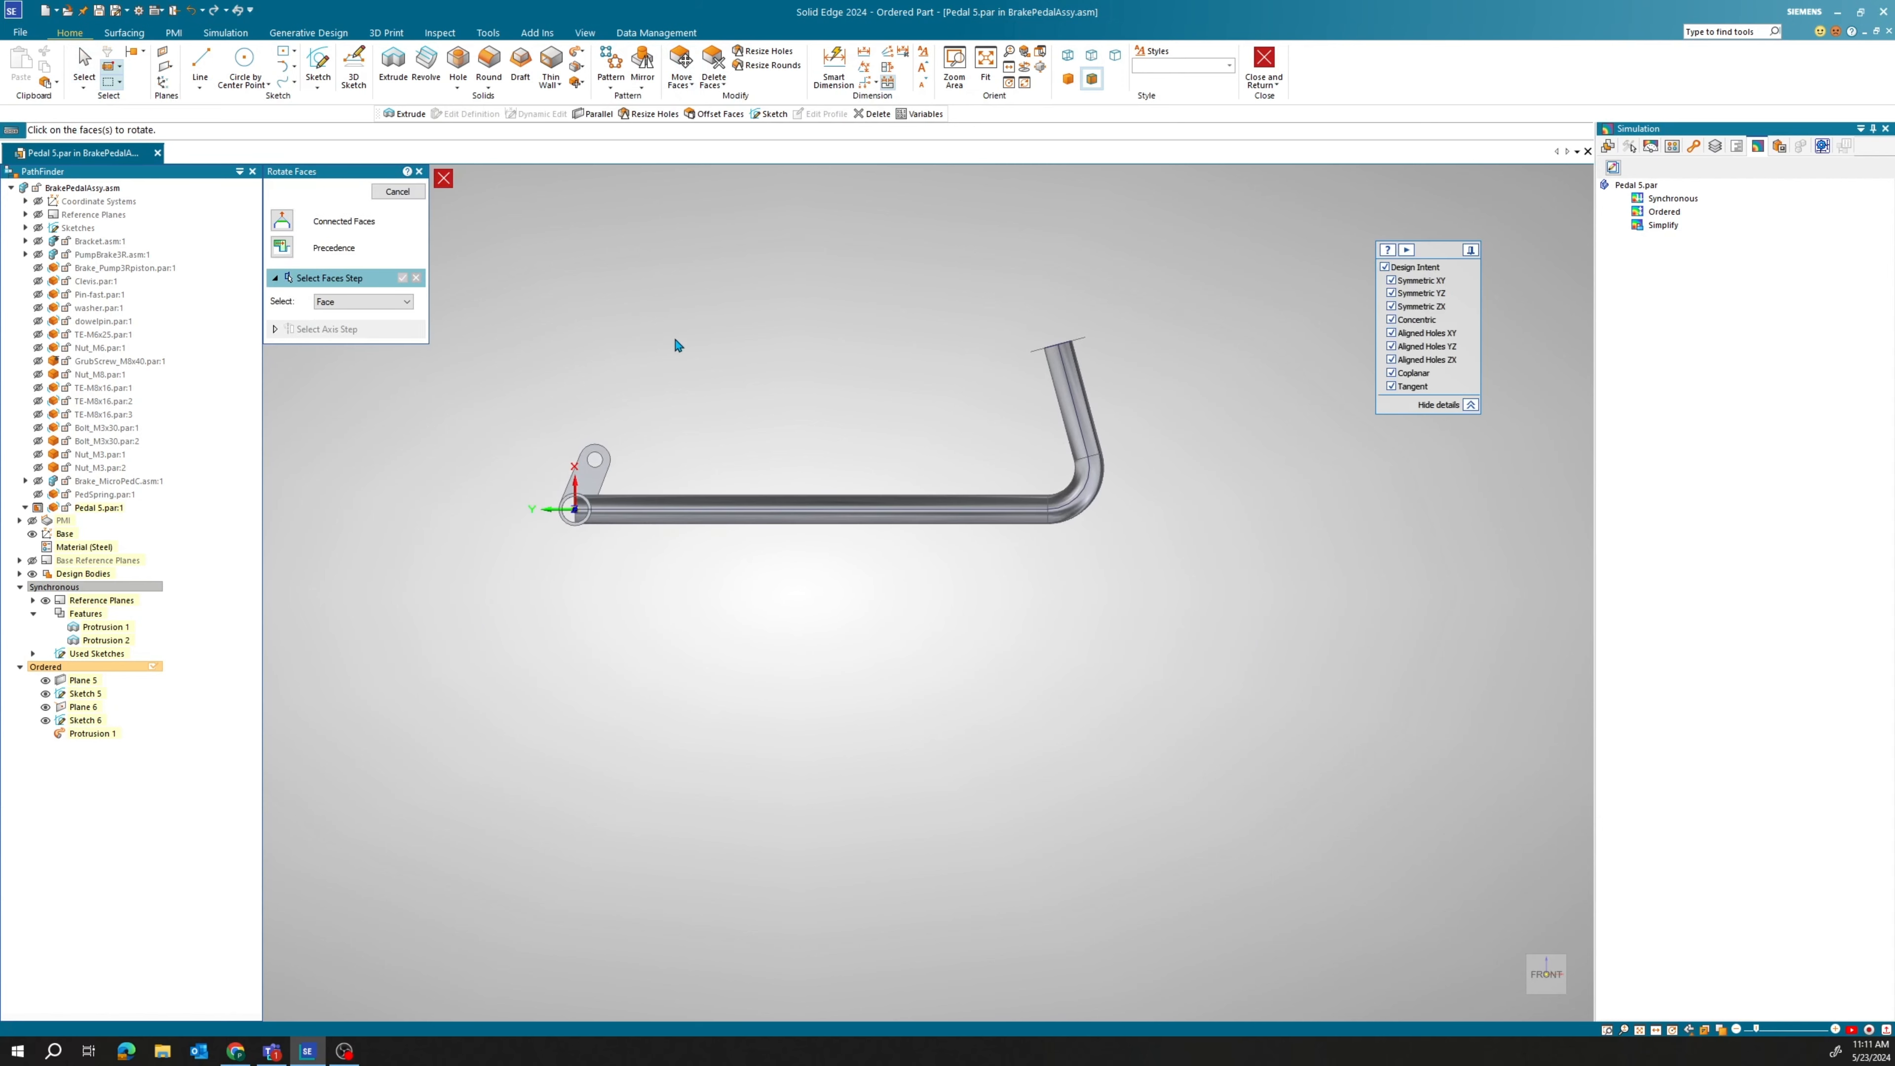
drag(566, 338, 1273, 610)
middle_drag(854, 452, 522, 491)
scroll(1059, 516, up, 6)
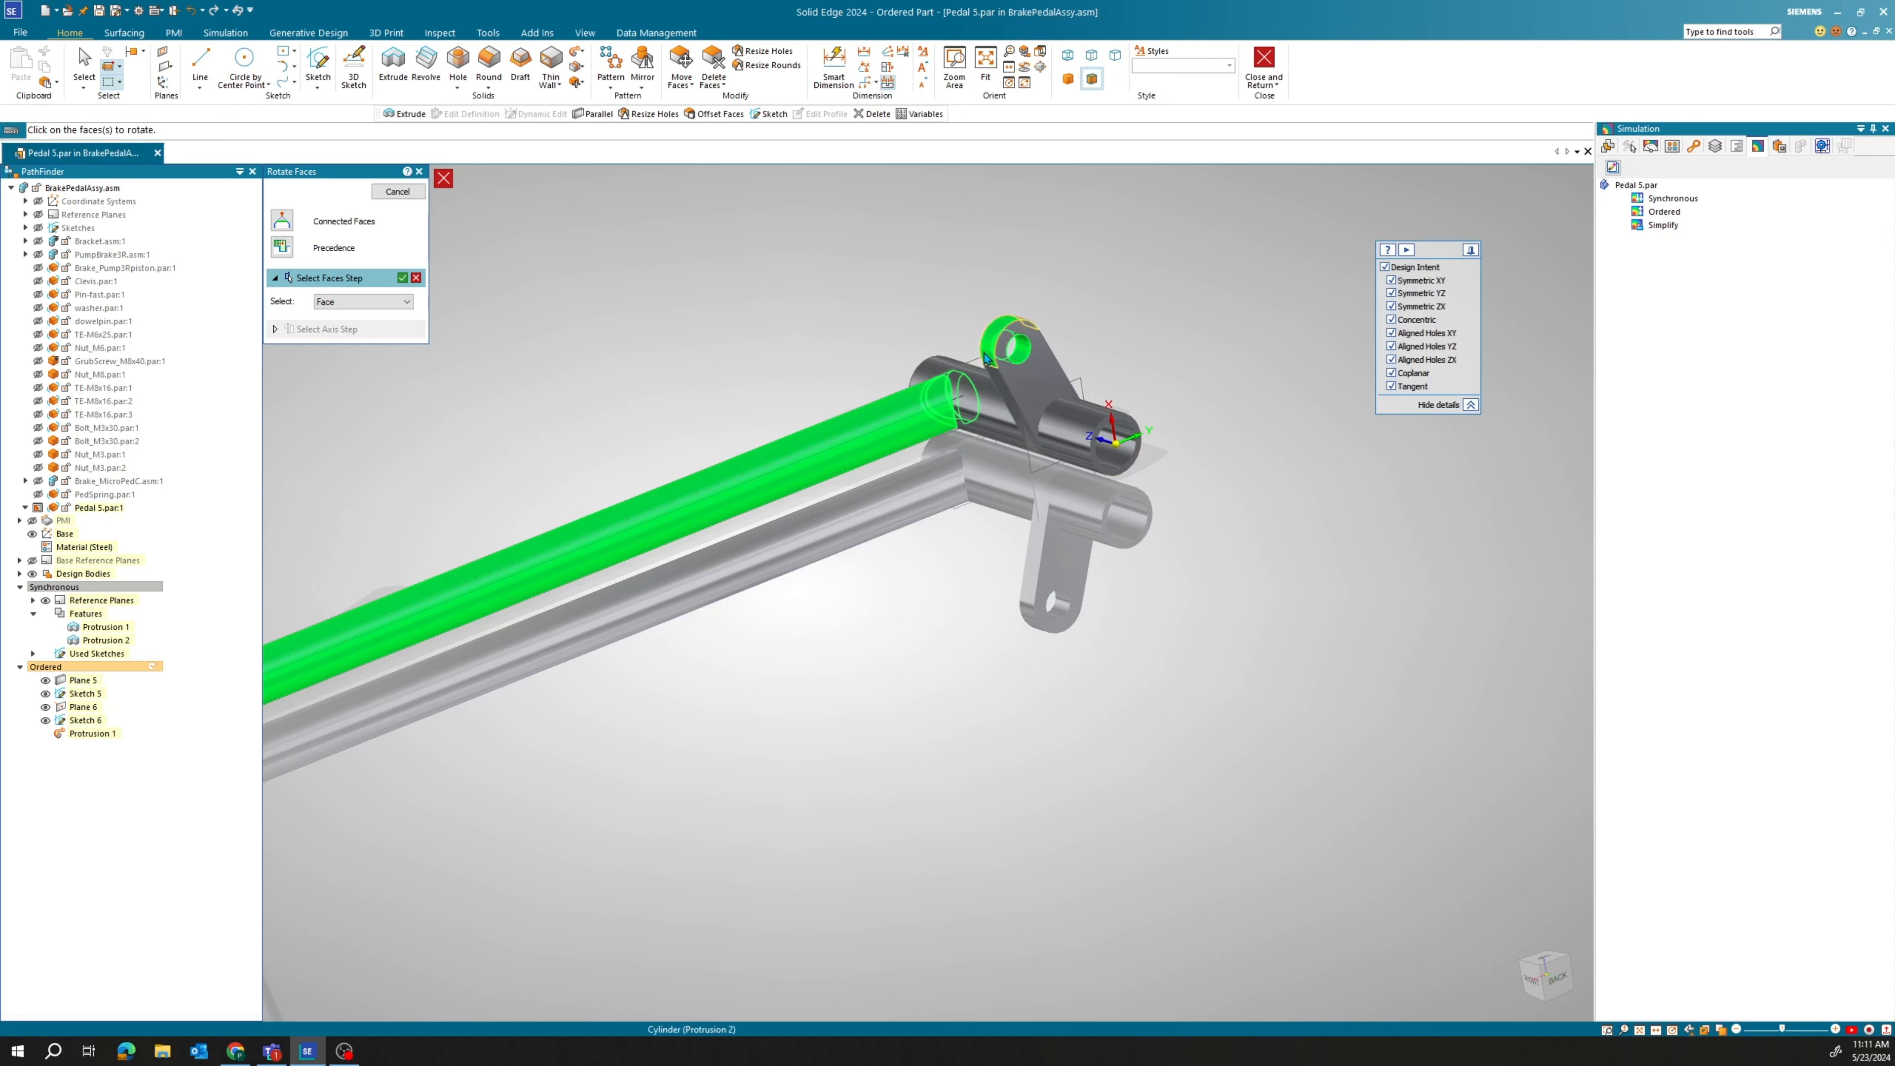
scroll(865, 532, down, 4)
middle_drag(866, 532, 755, 406)
click(402, 279)
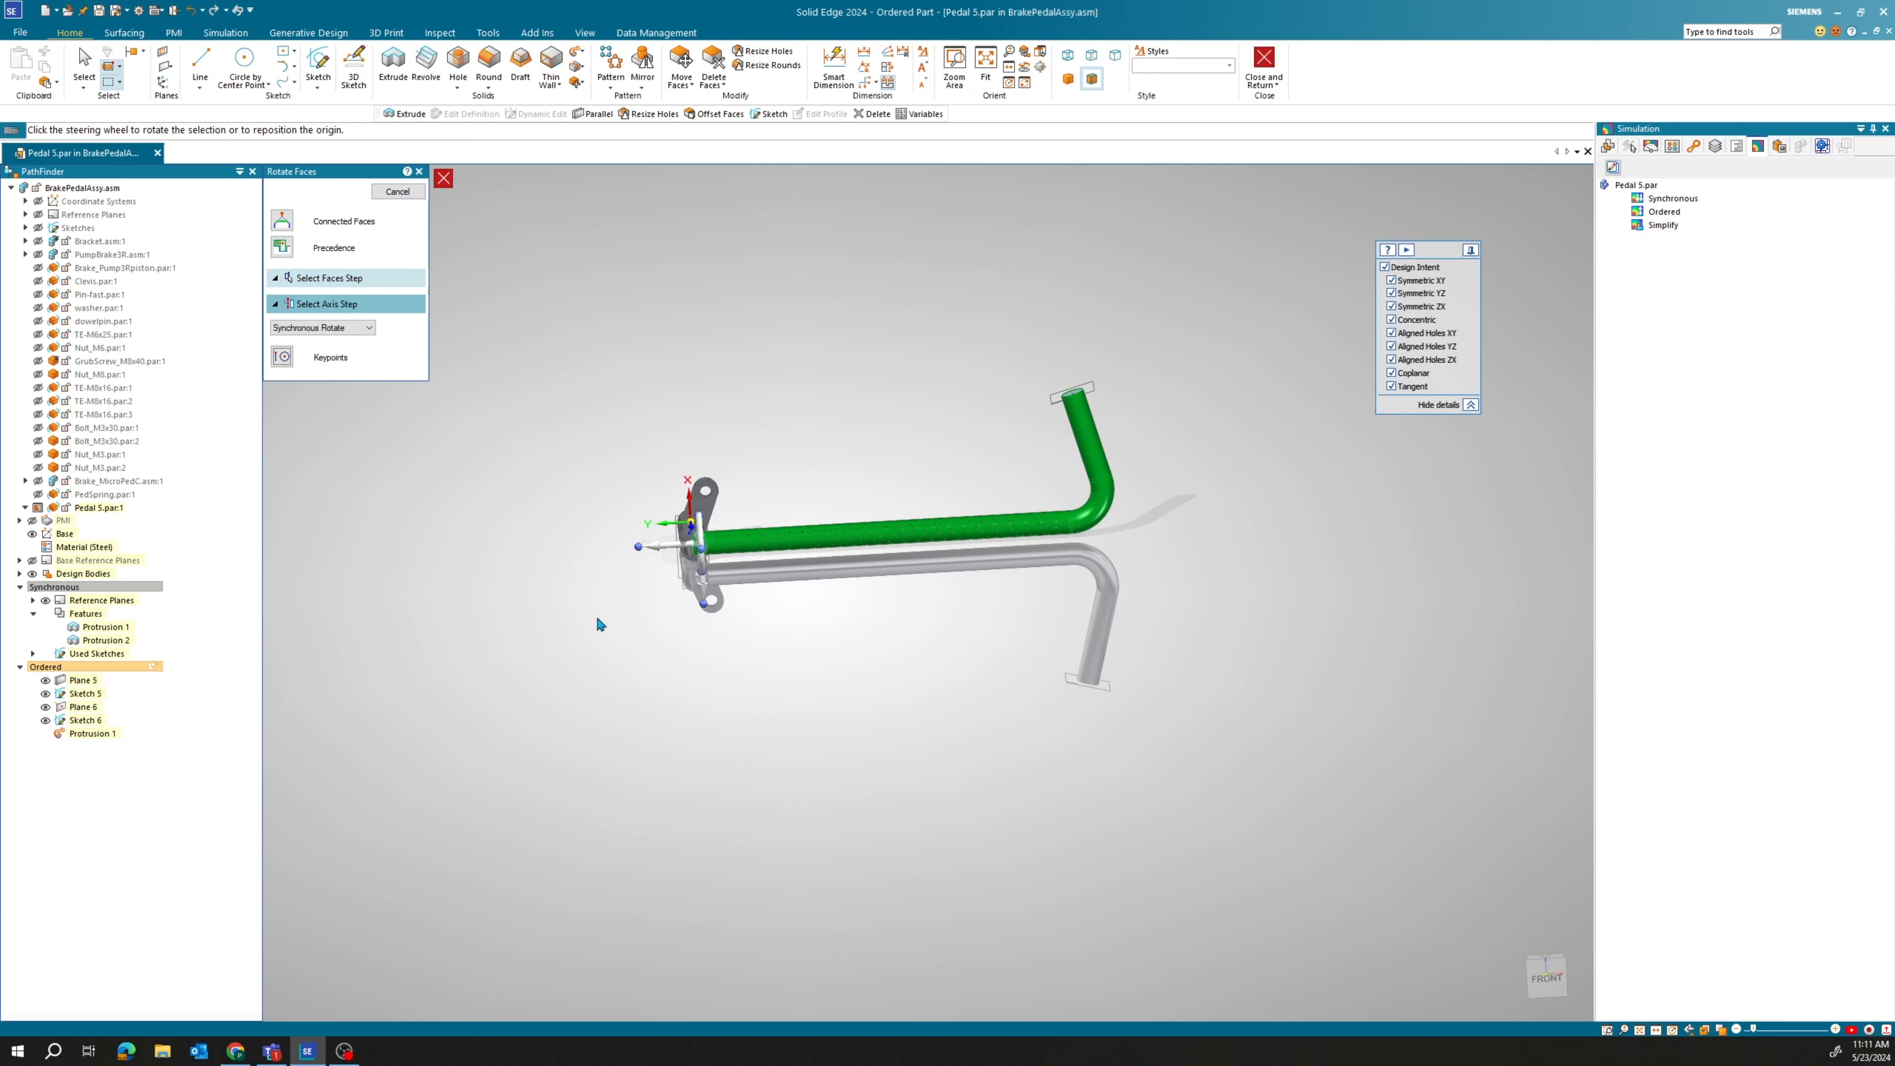
Rotate the bent arm's faces upward by 5° about the tube end, in the plane of the front view, and finish the rotation.
middle_drag(589, 620, 652, 623)
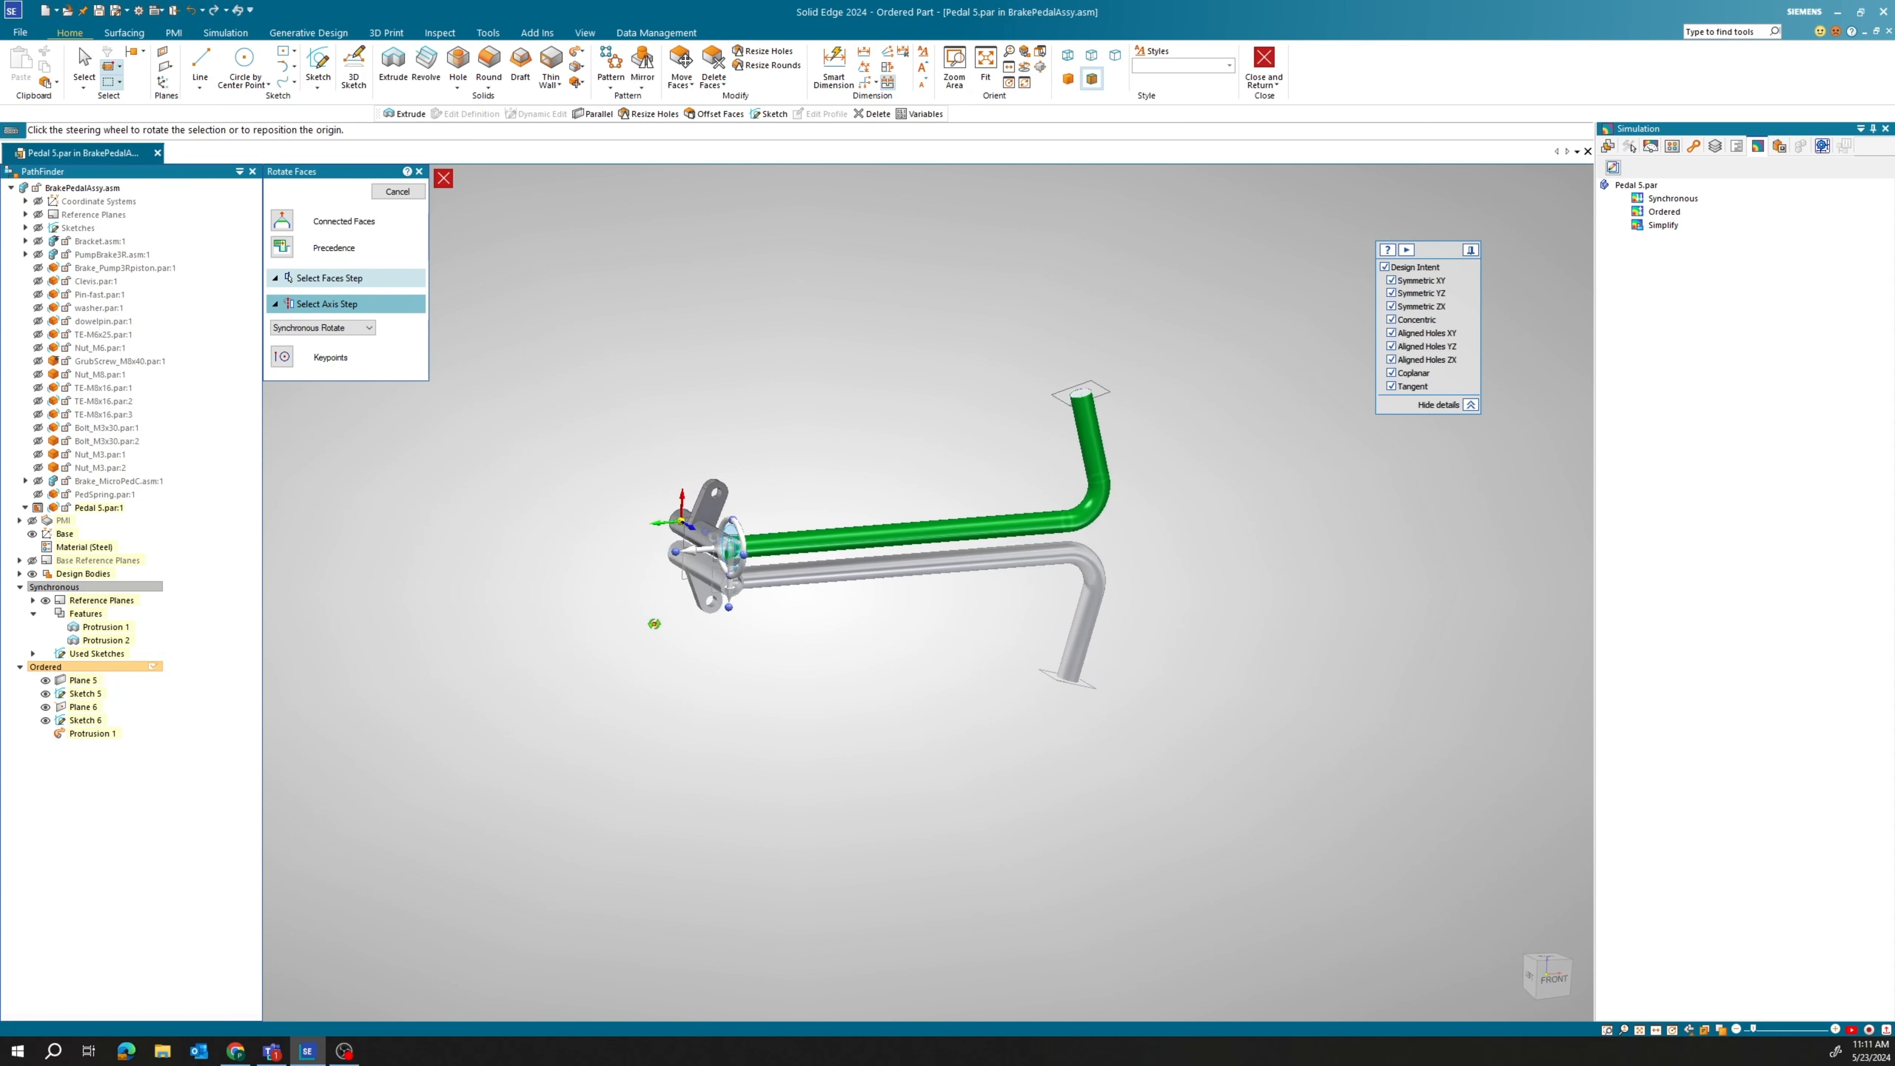
click(735, 550)
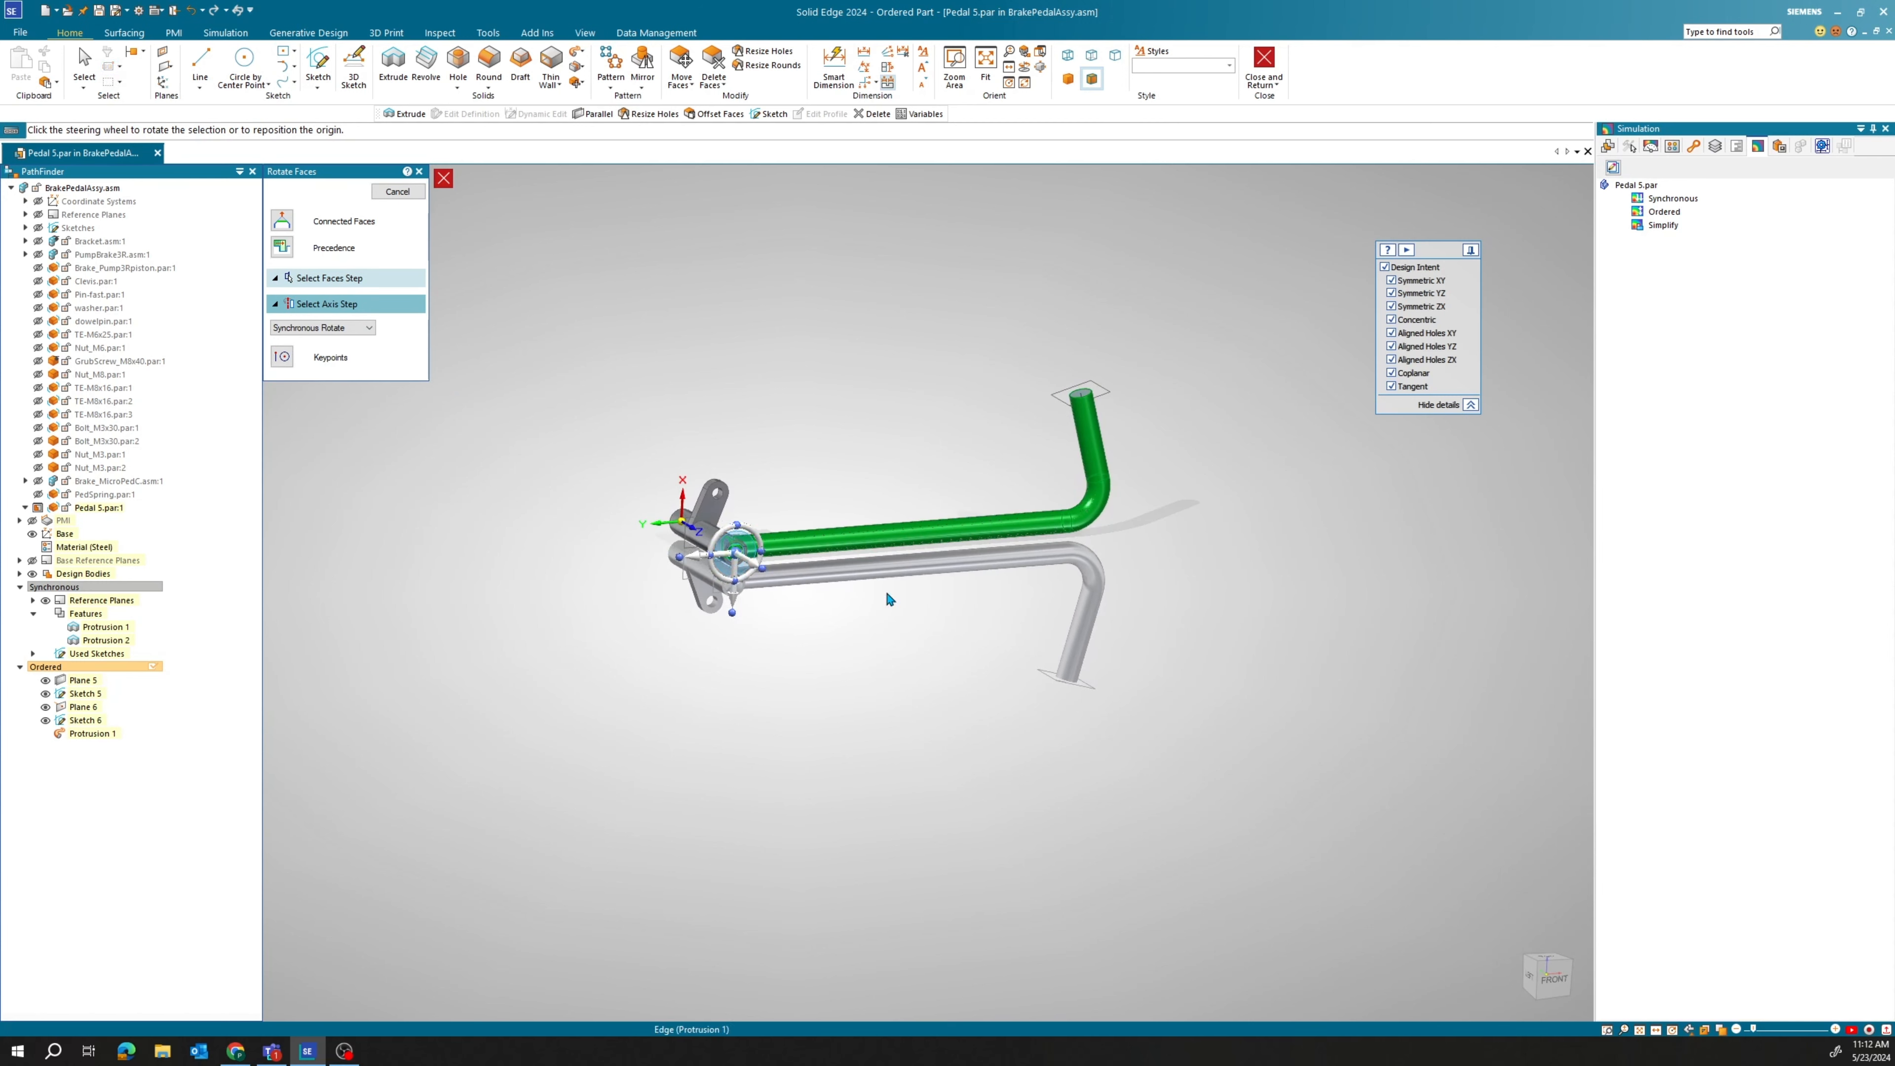
middle_drag(905, 597, 864, 569)
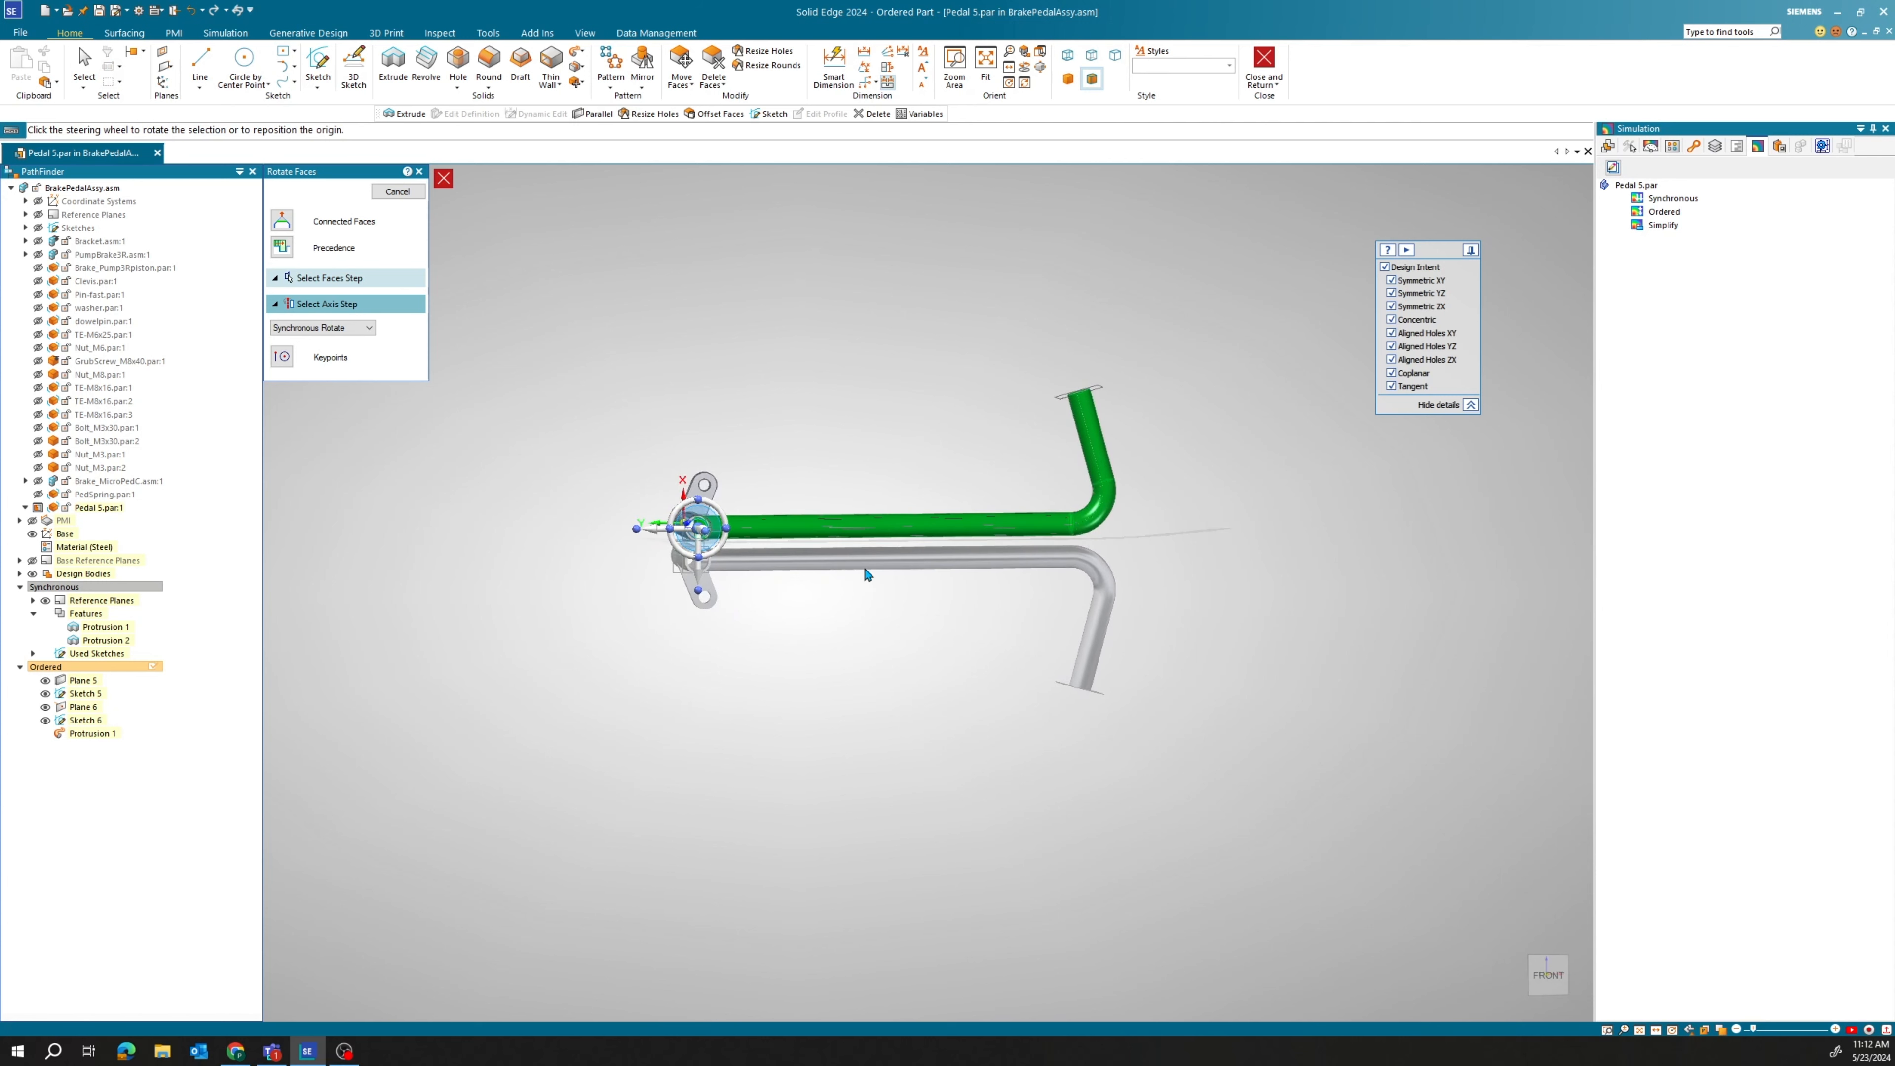
click(725, 513)
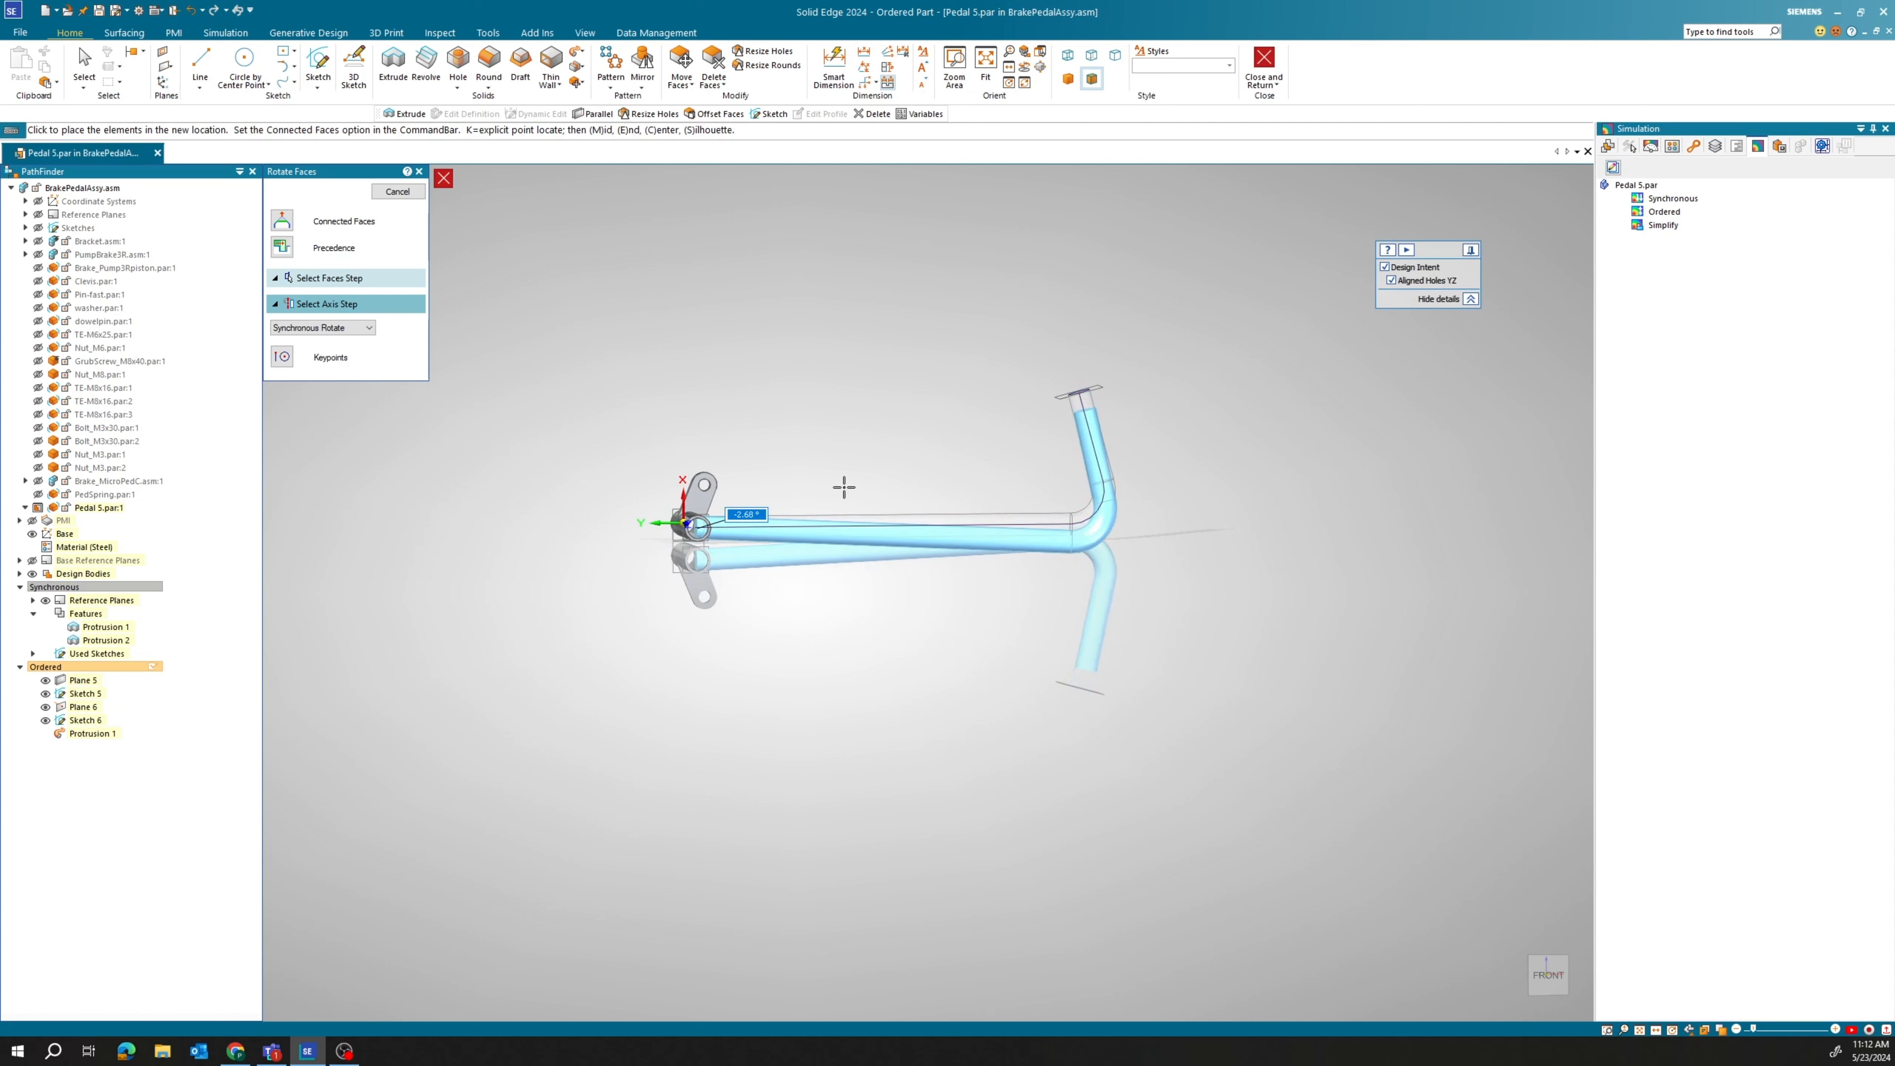
click(845, 459)
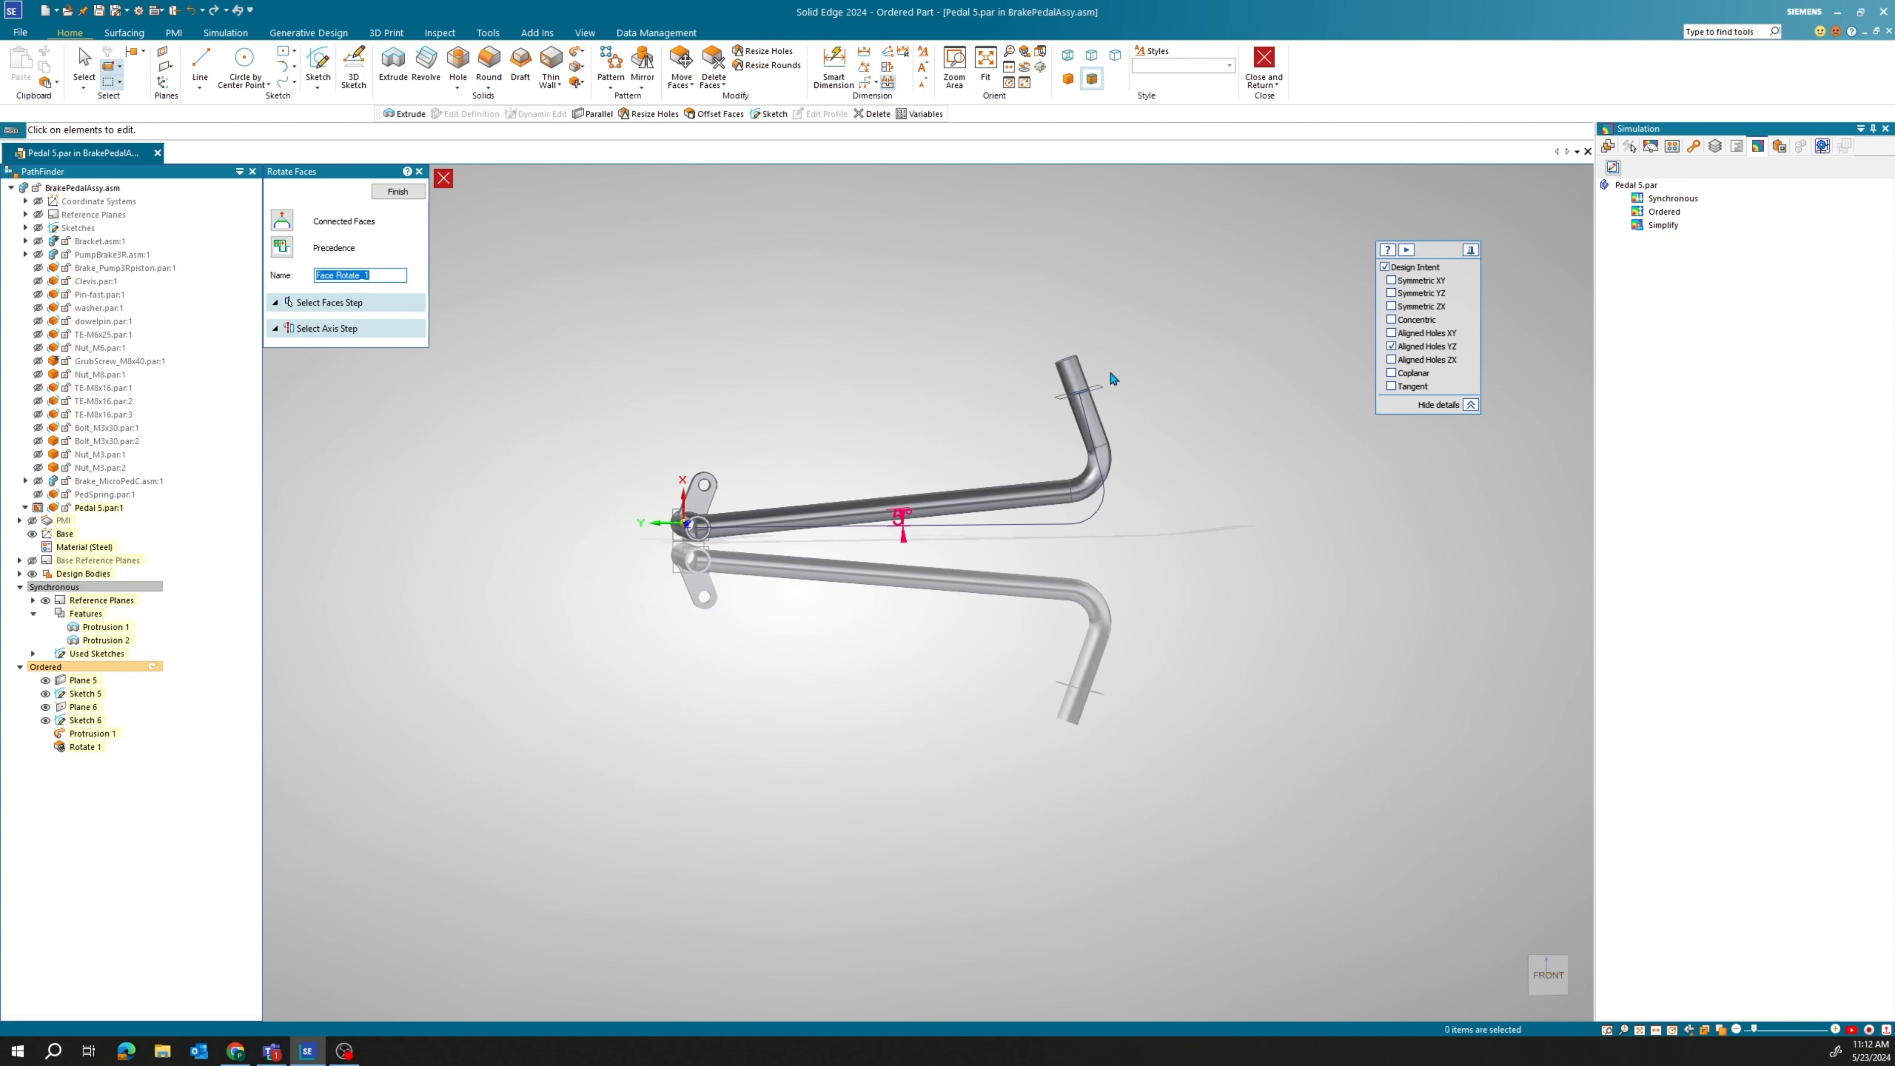
key(Escape)
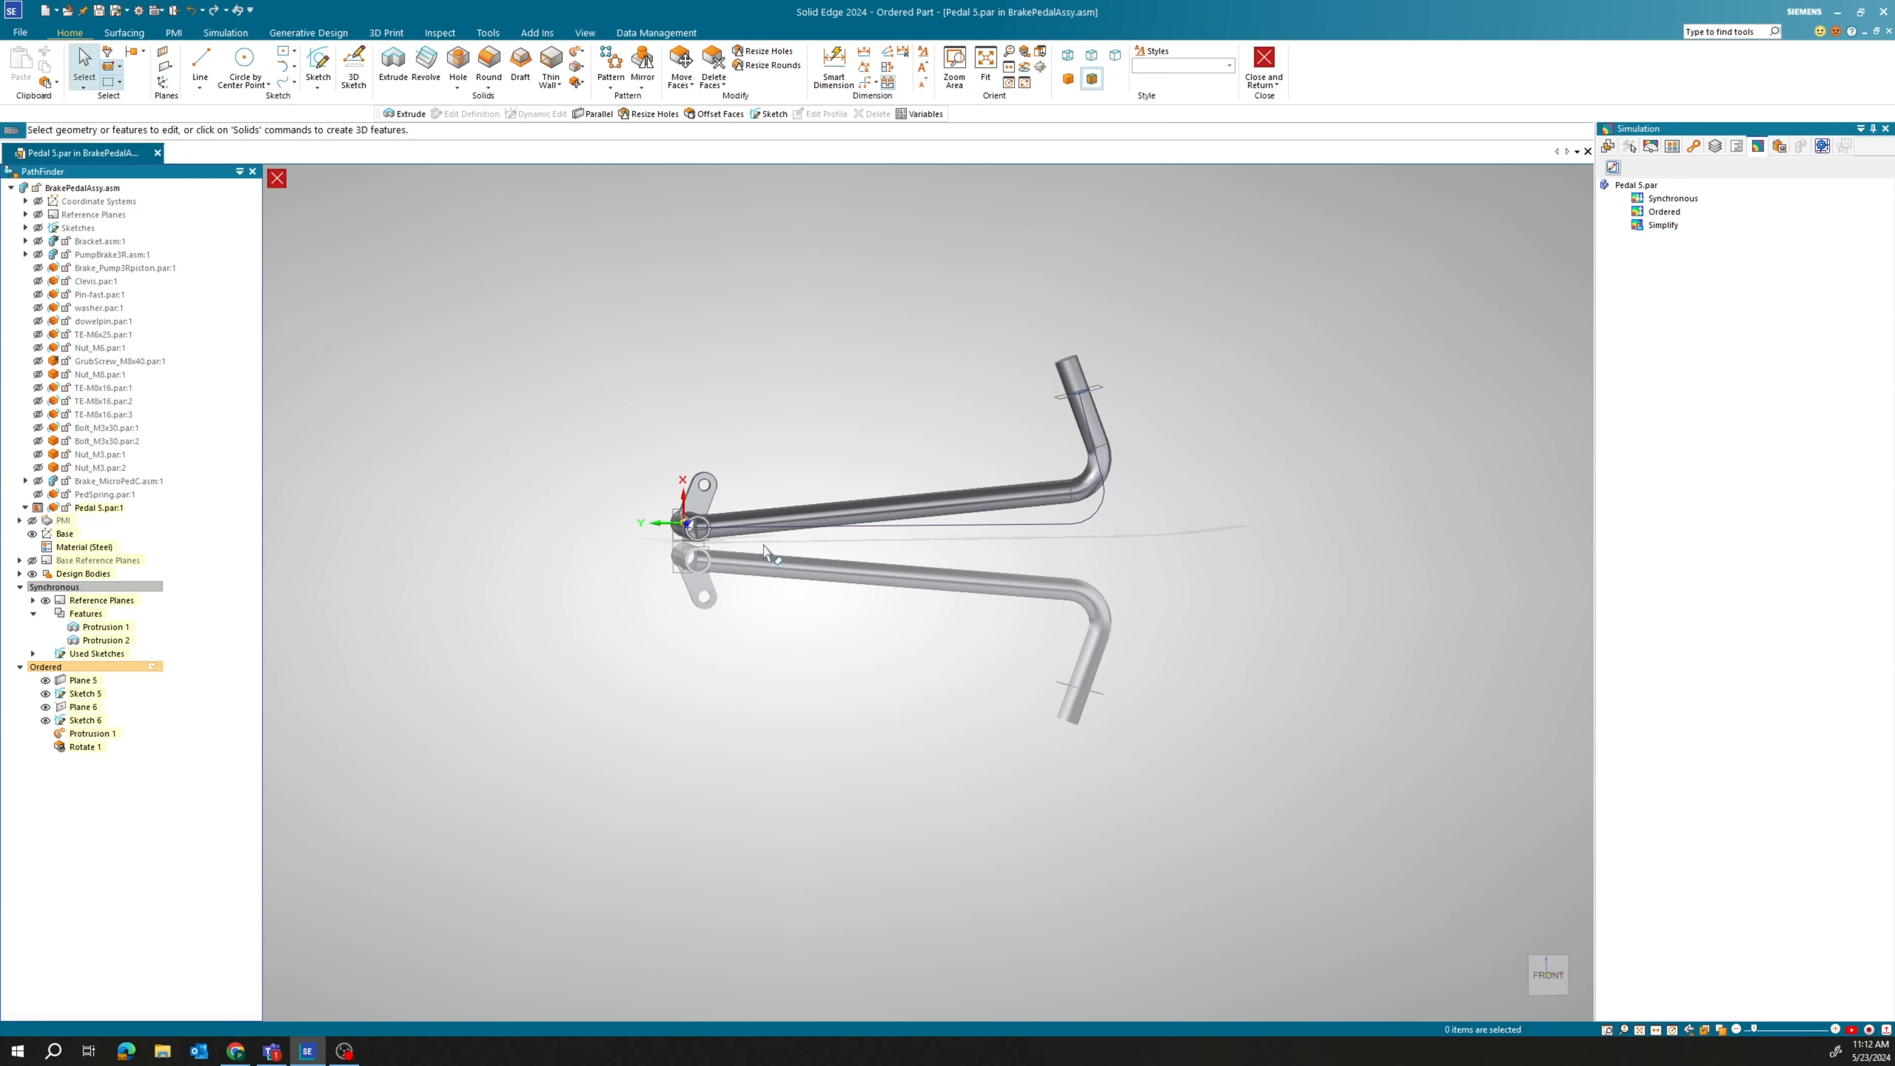
Hide Plane 5, Sketch 5, Plane 6 and Sketch 6.
click(94, 747)
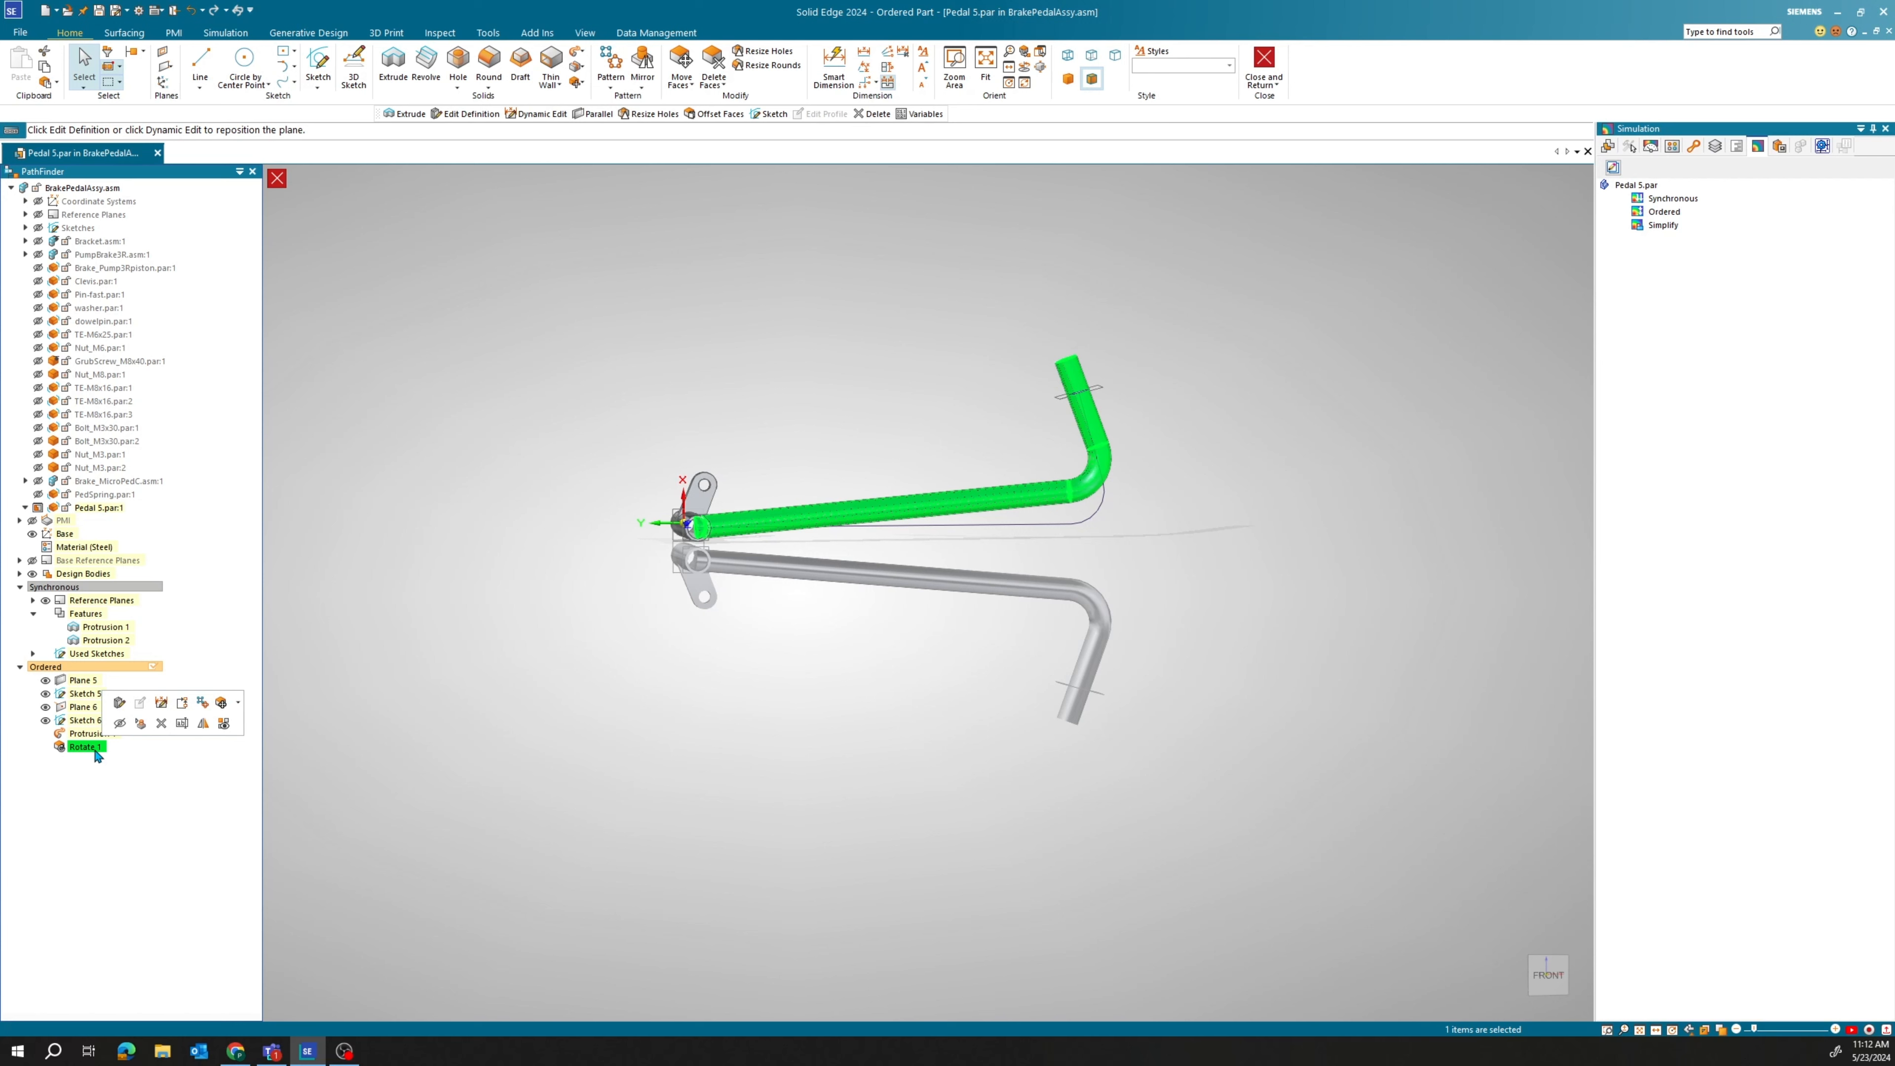
key(Escape)
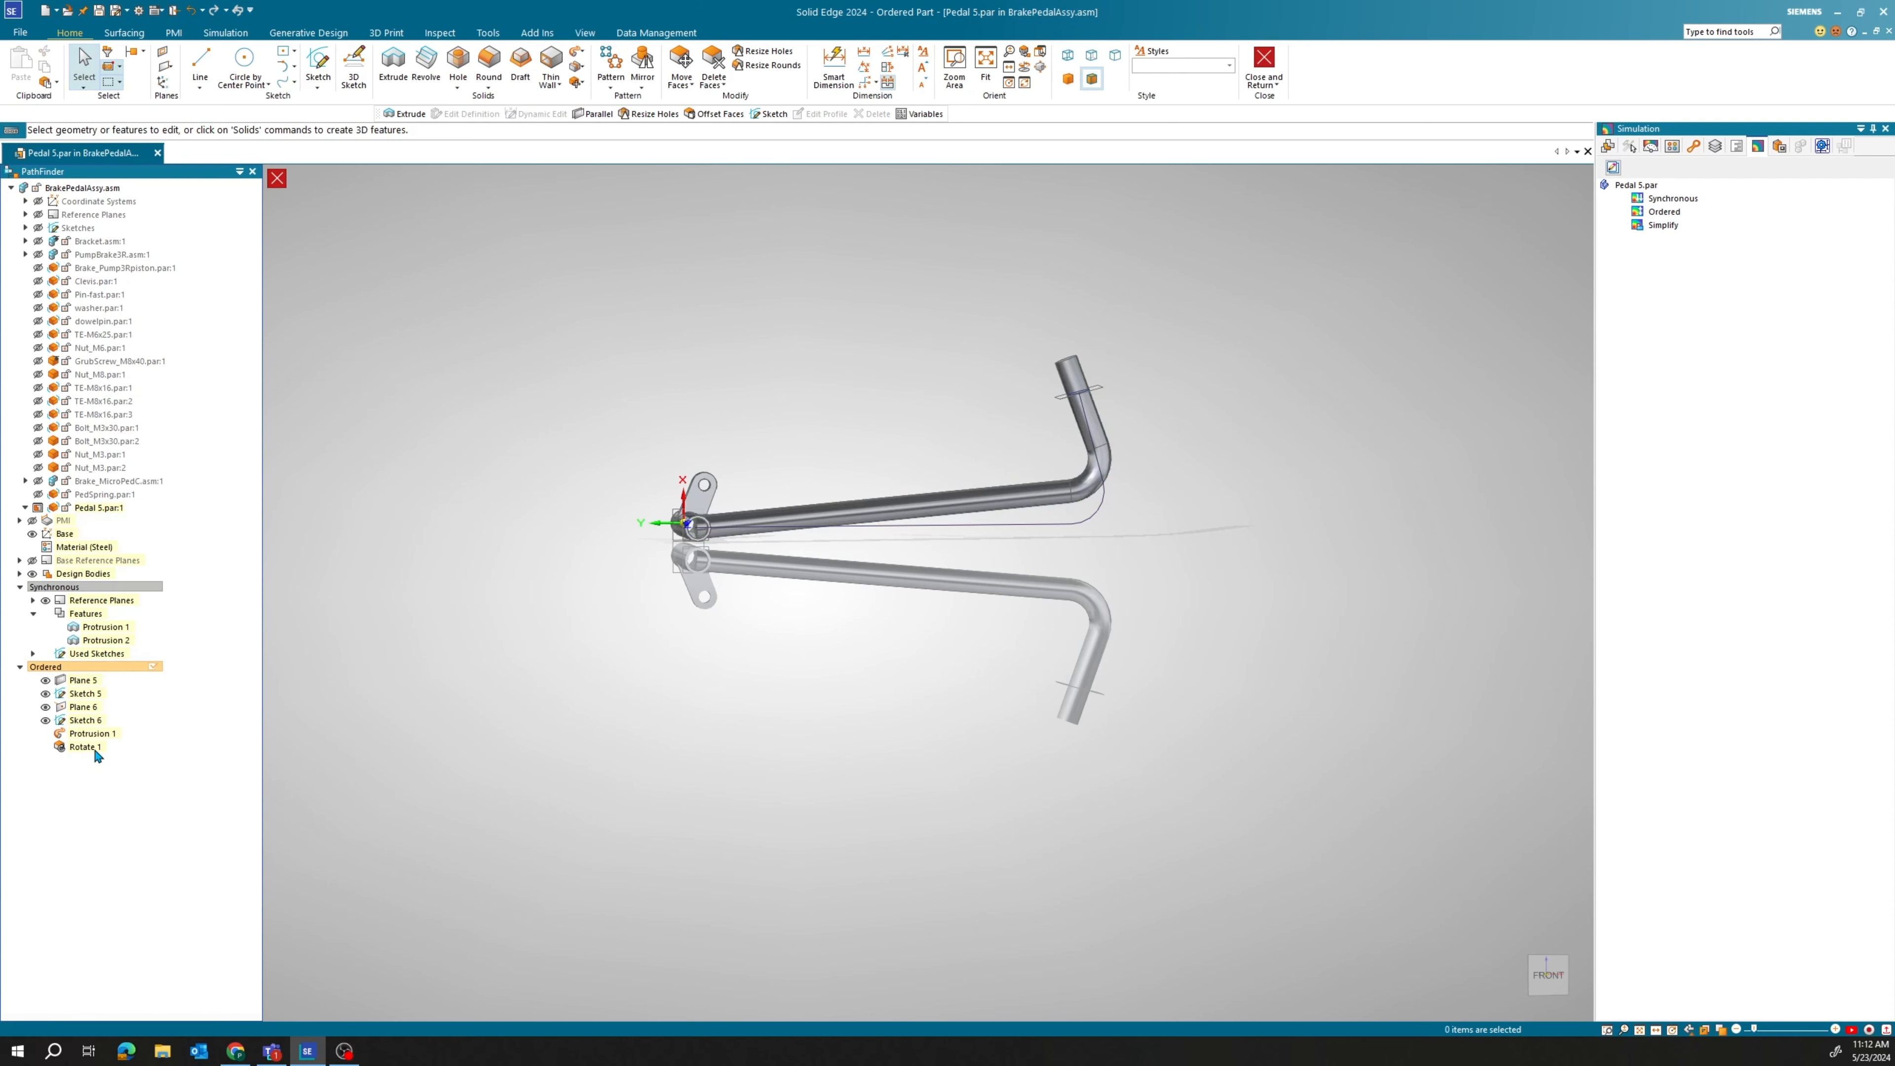
click(46, 693)
click(46, 706)
click(47, 720)
Start an extrusion on the arm's free end face and sketch a rectangle about 22.7 mm wide, centered on the circular face.
middle_drag(498, 687, 523, 741)
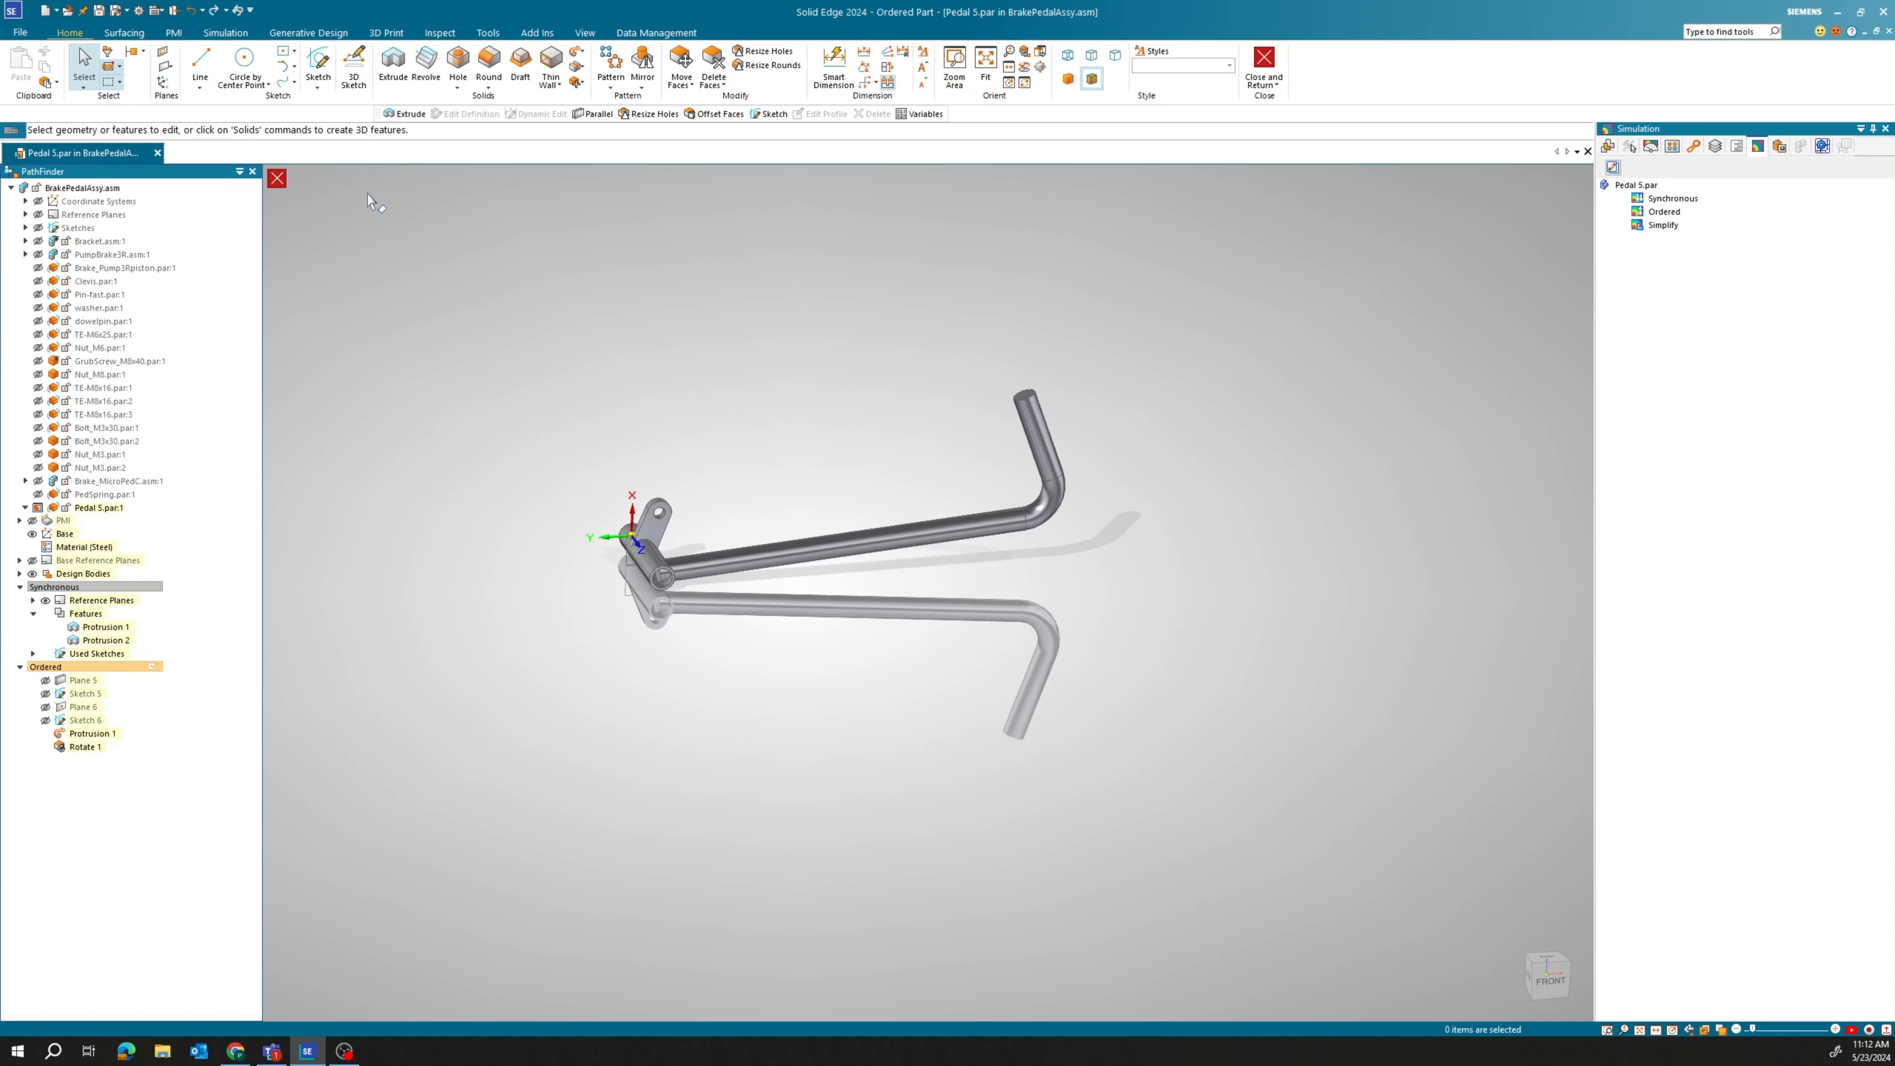
click(392, 67)
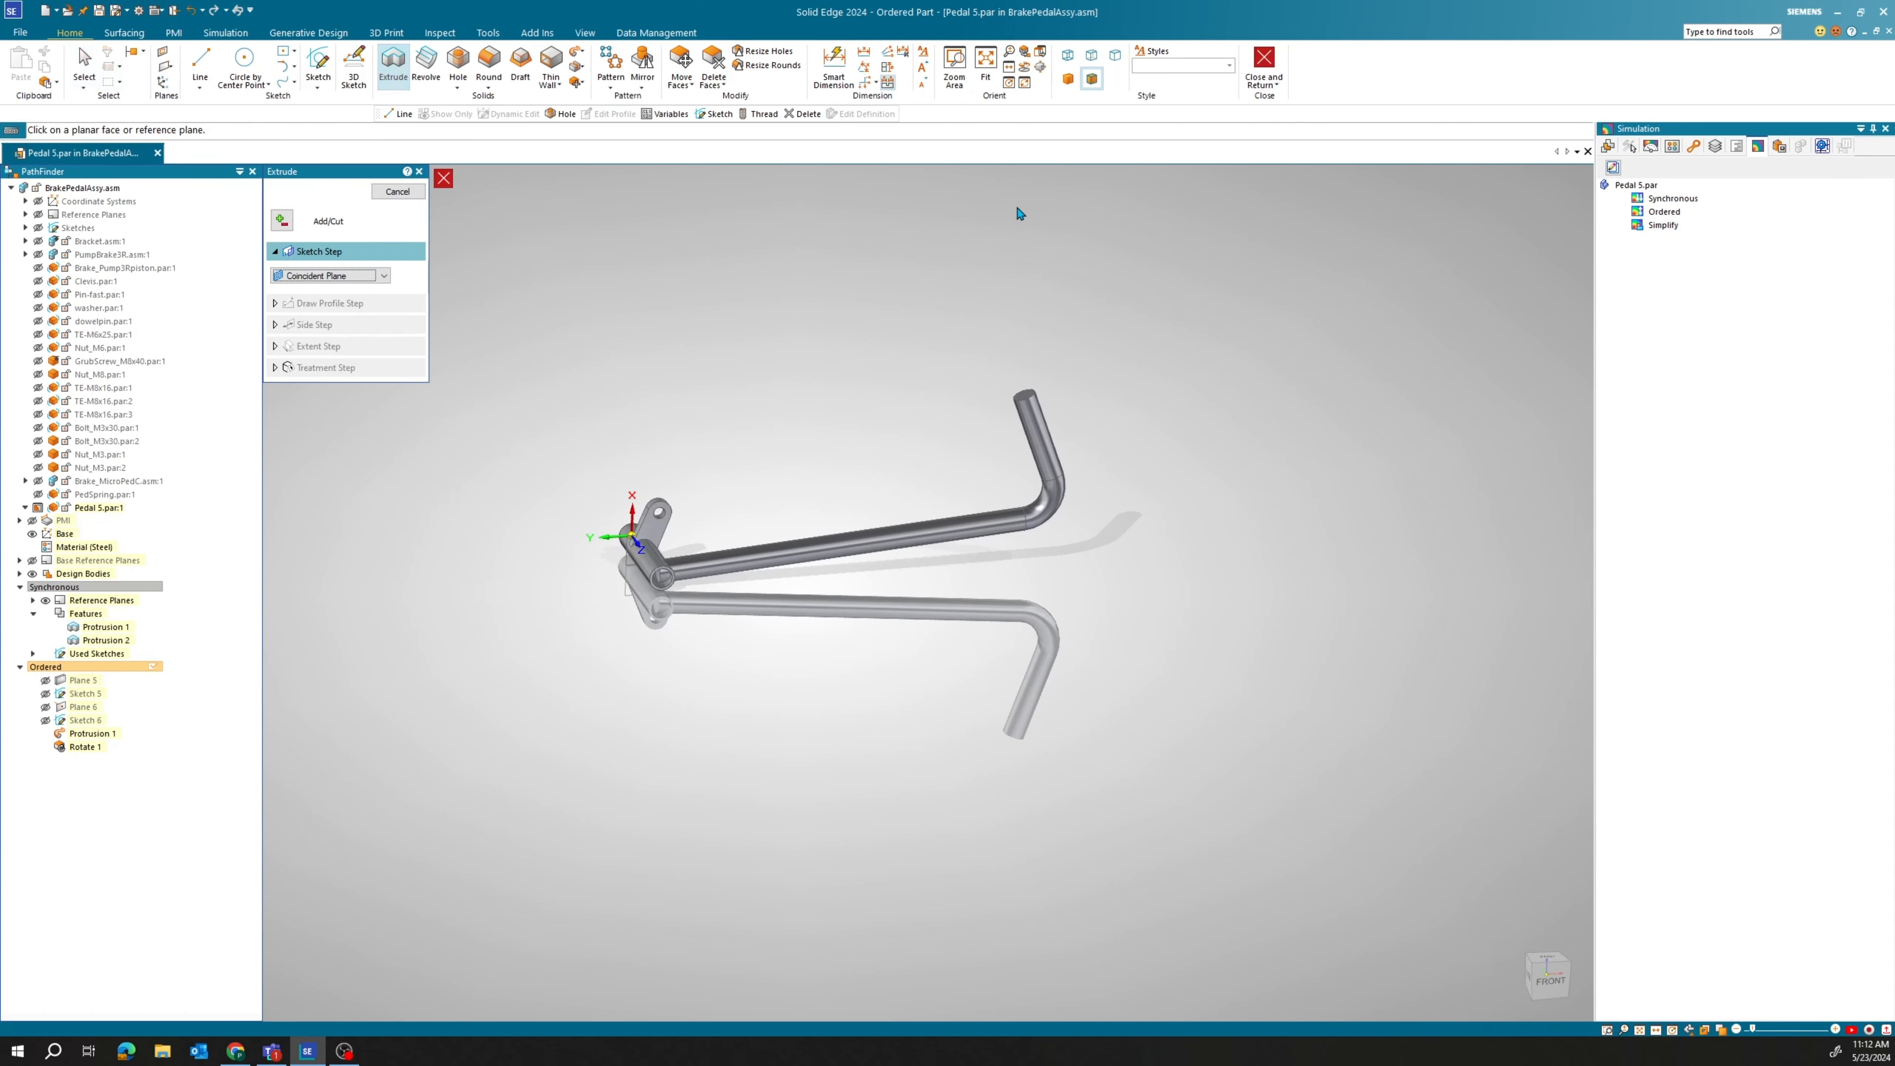
click(1028, 392)
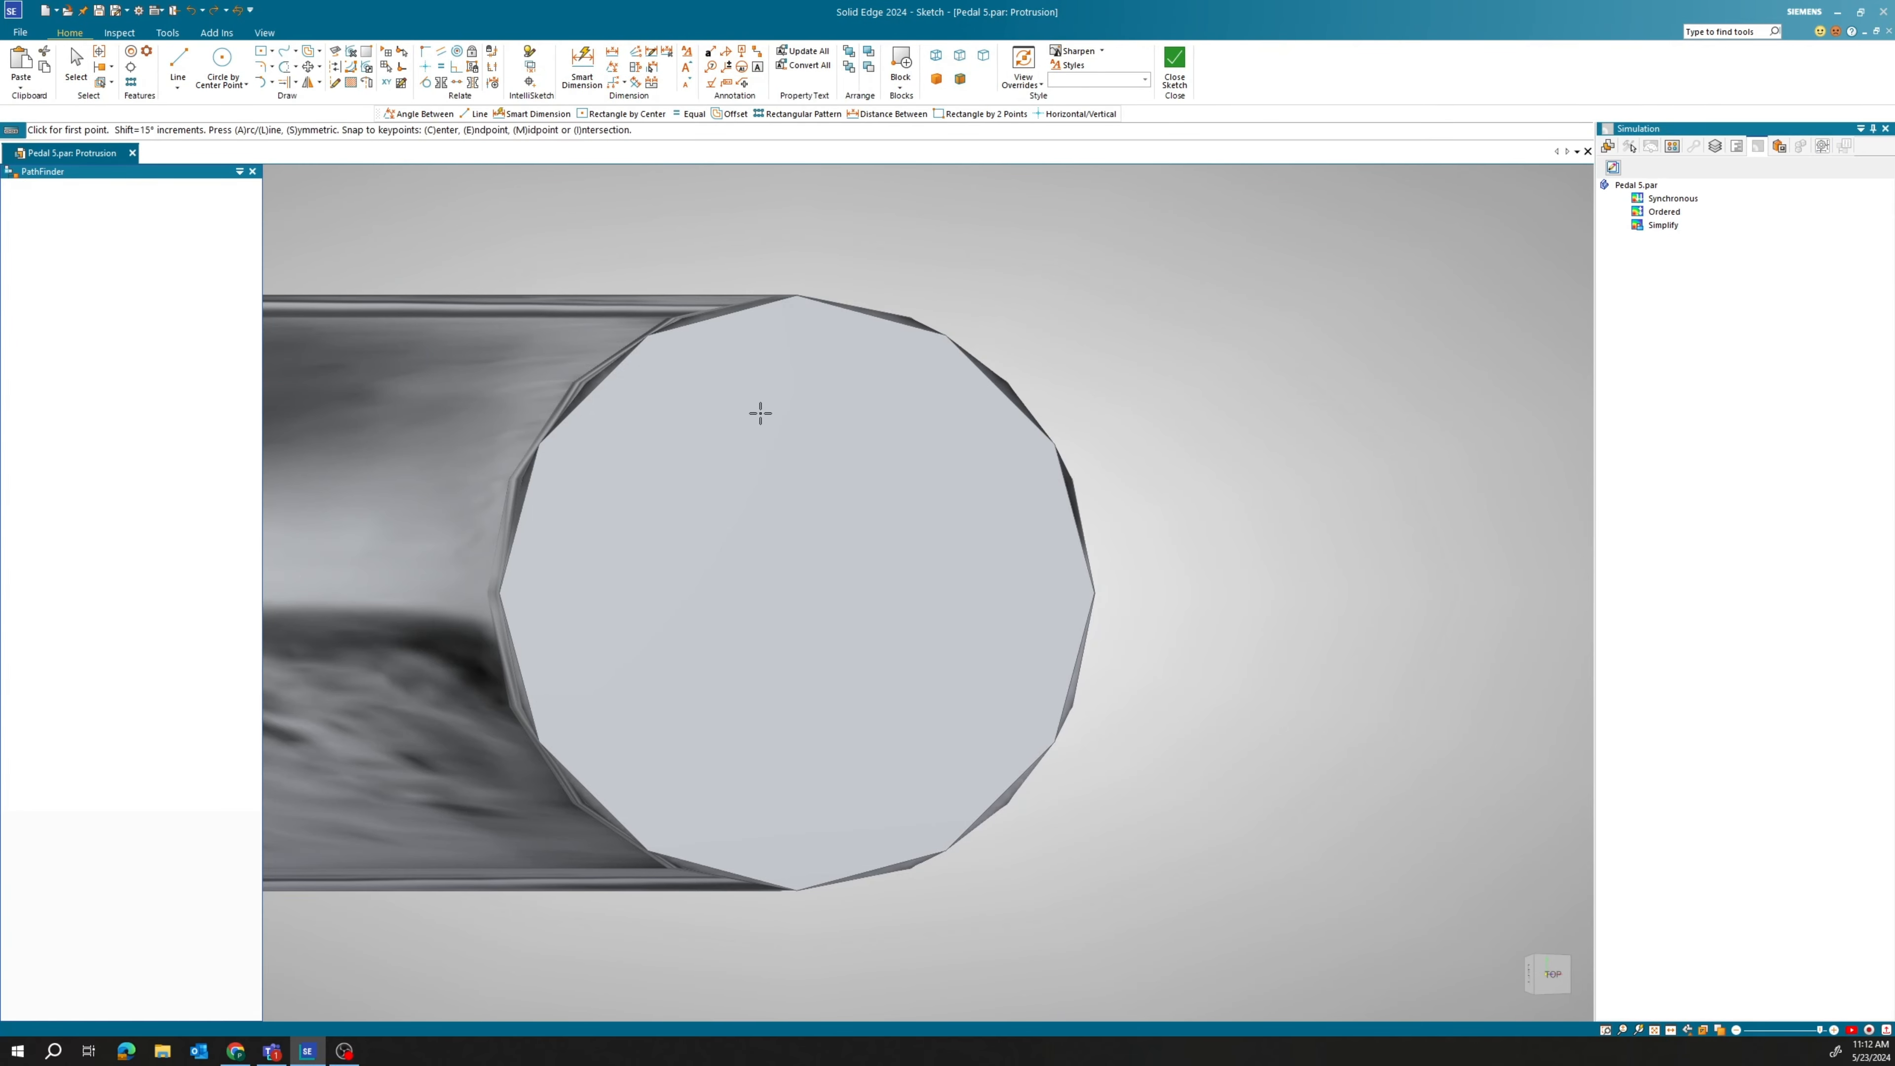
key(l)
scroll(761, 413, down, 5)
scroll(760, 413, down, 2)
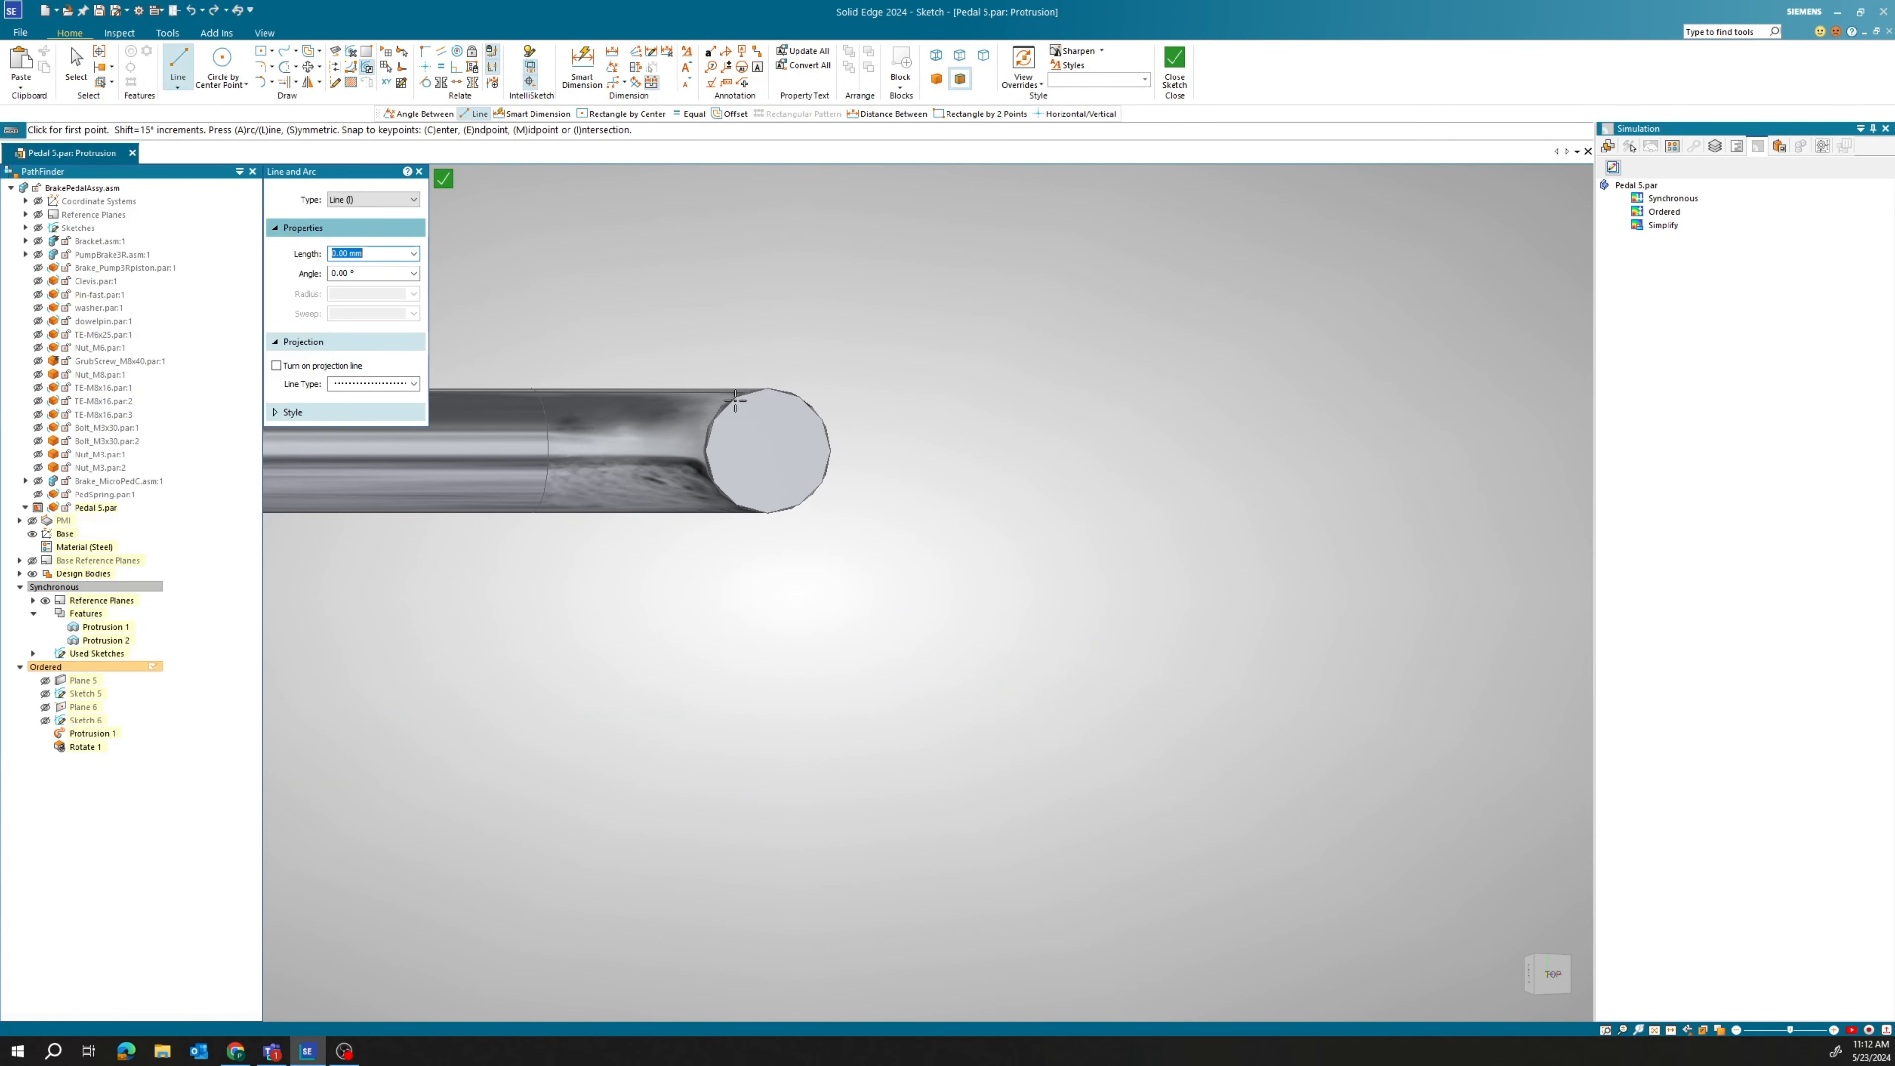
click(271, 51)
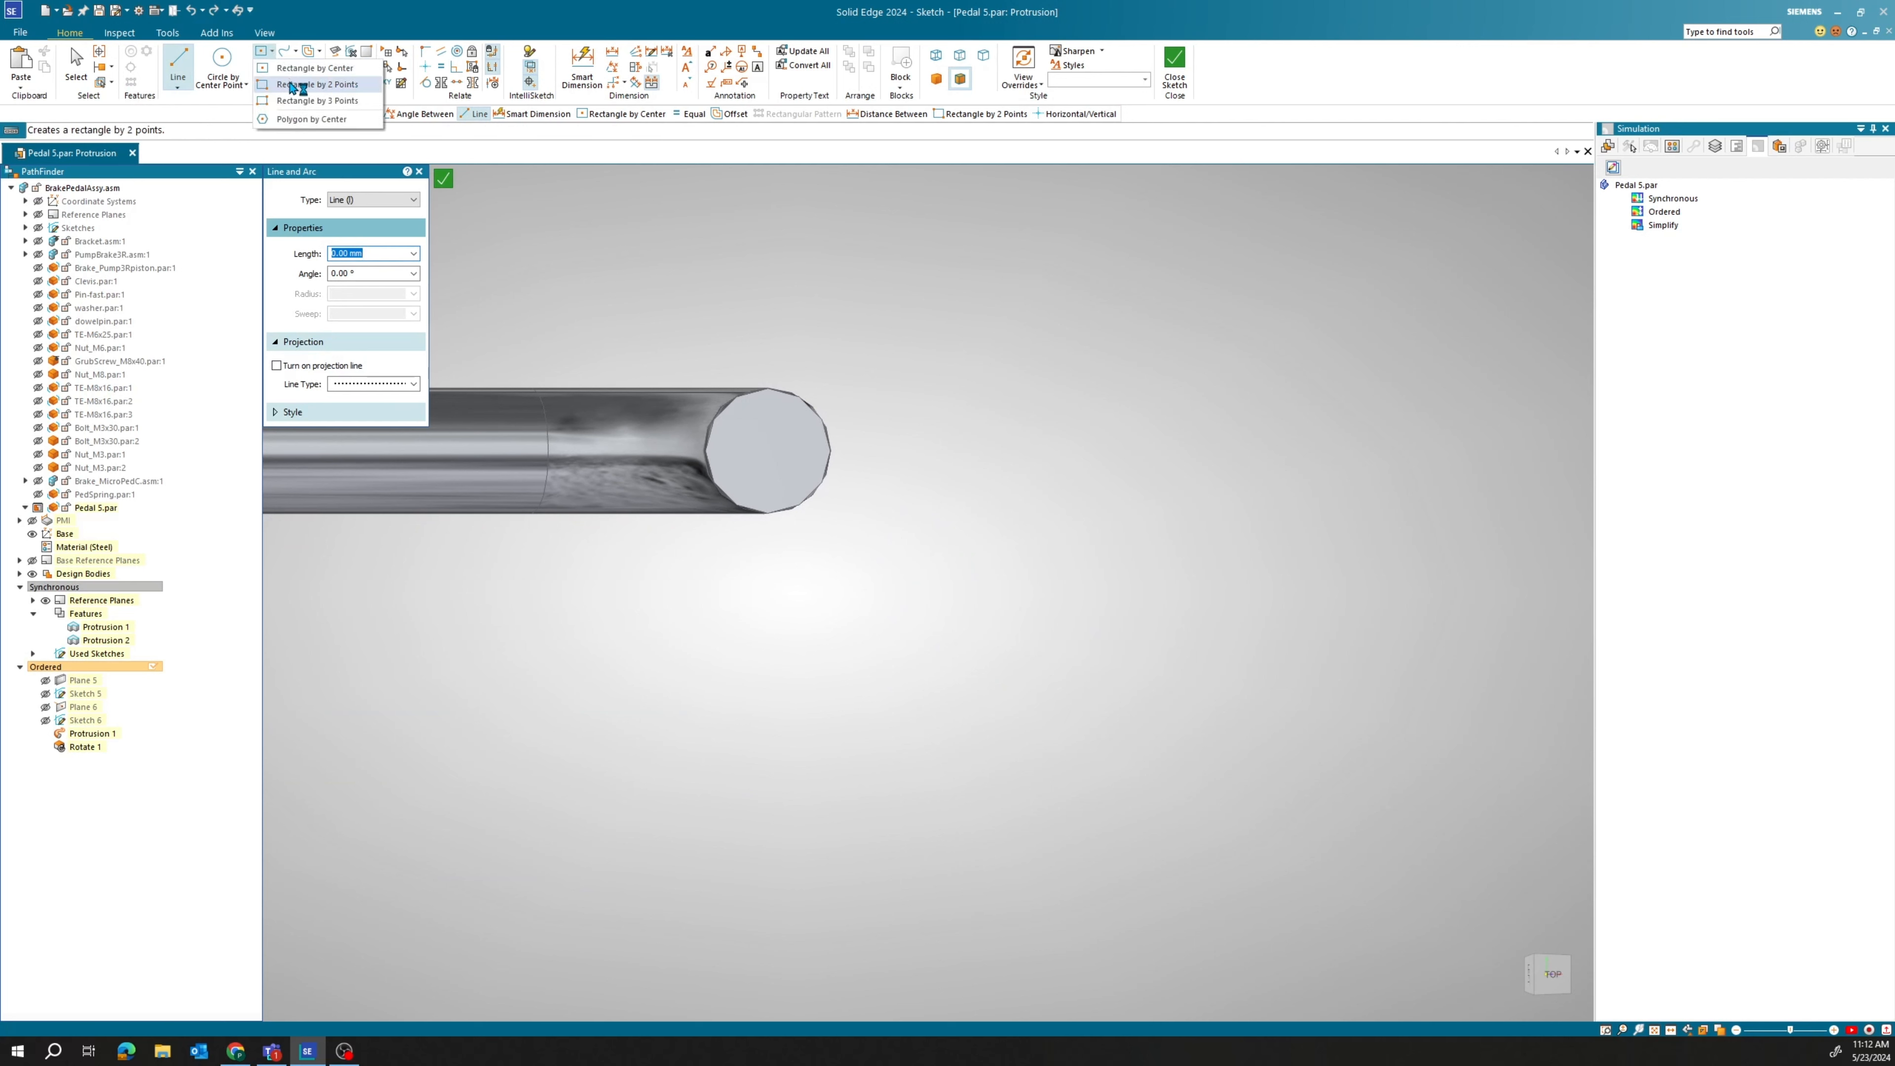
click(305, 69)
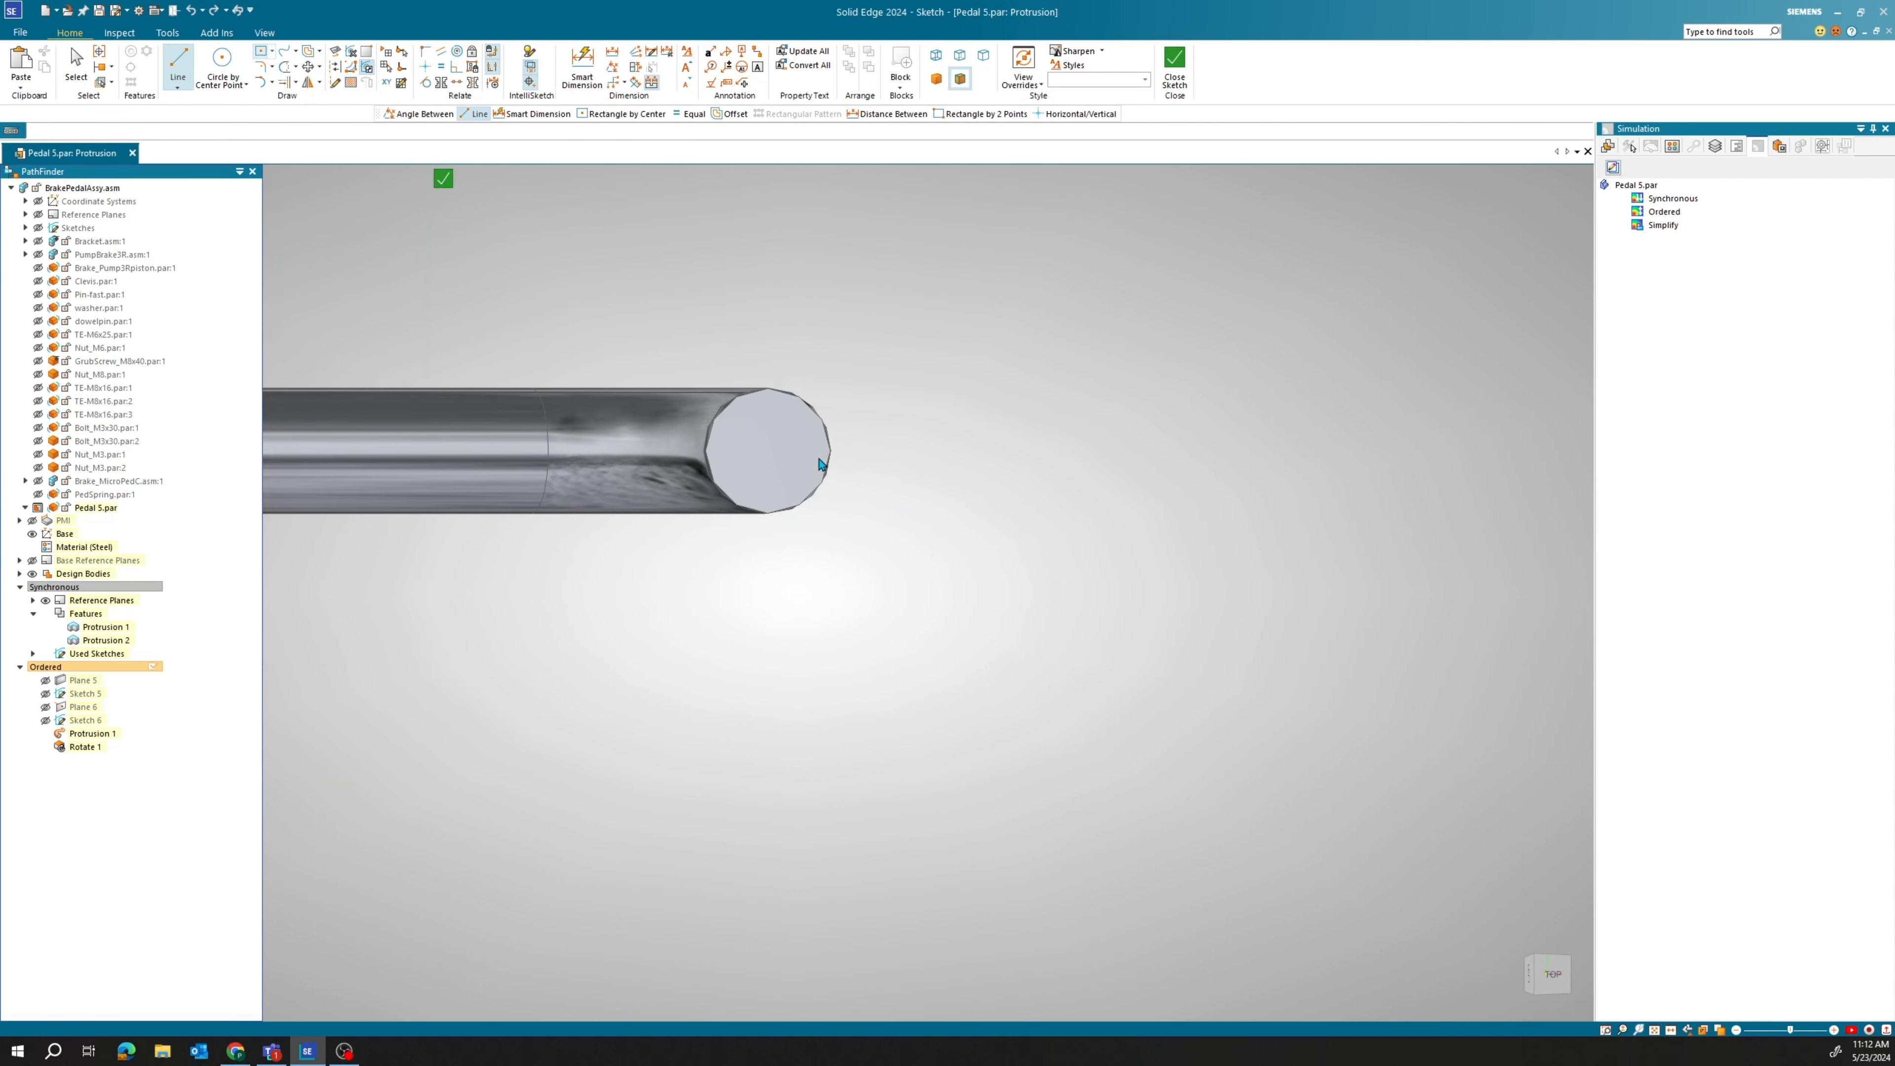
click(766, 452)
click(689, 271)
key(Escape)
Dimension the rectangle as 20 mm wide and 50 mm long.
click(580, 80)
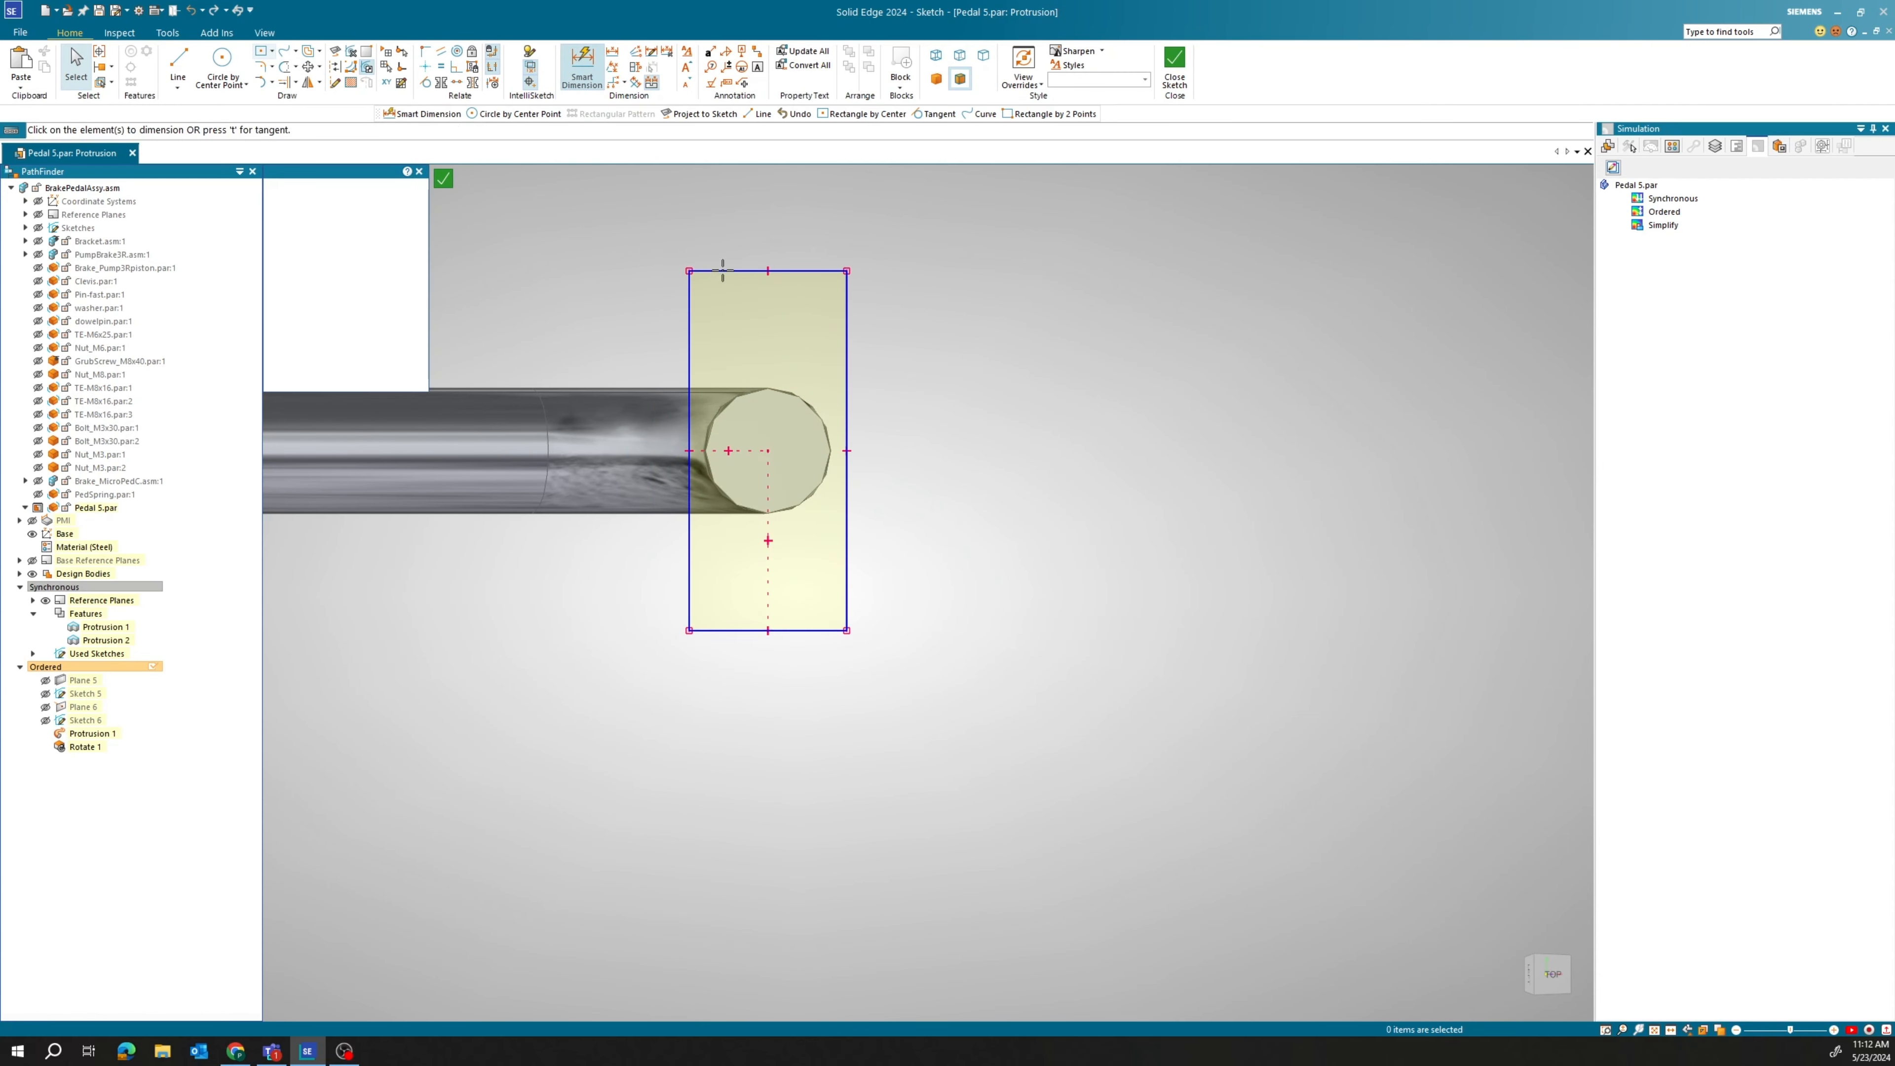
click(723, 271)
click(728, 237)
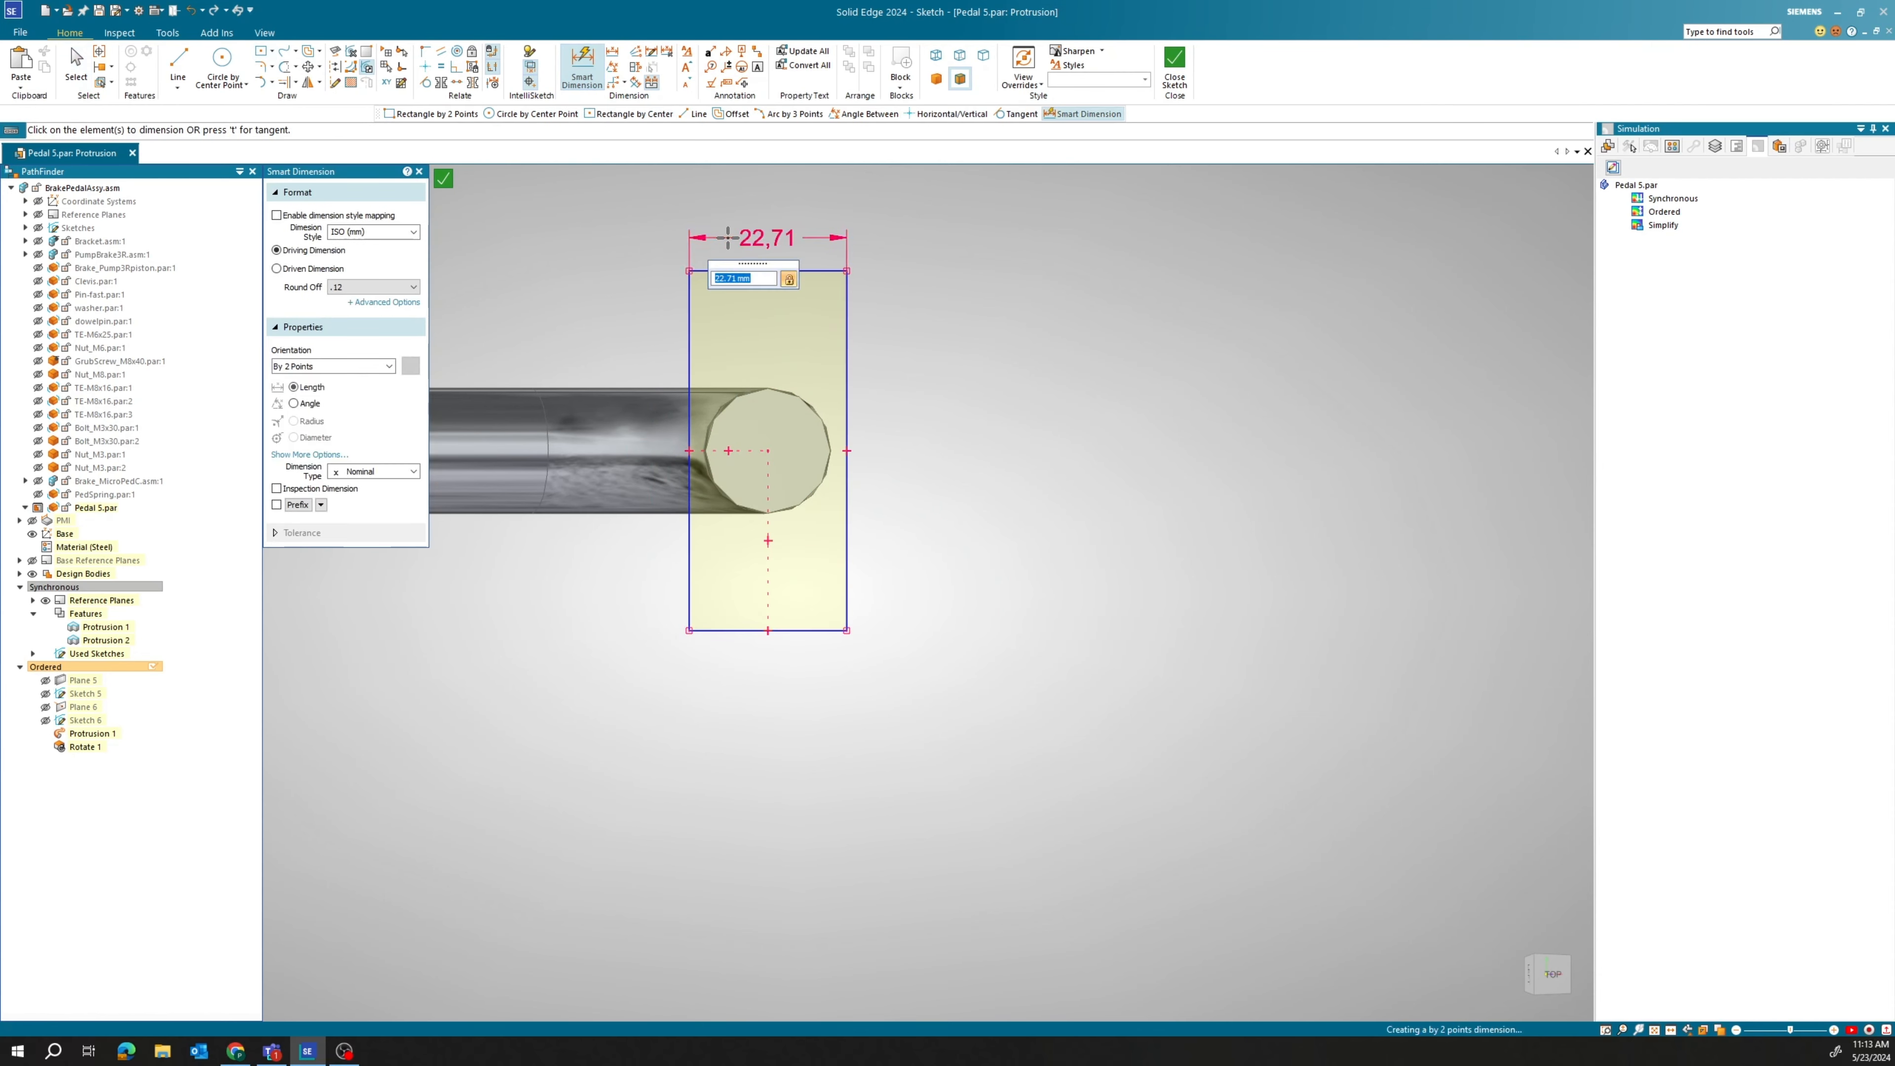
text(20)
key(Return)
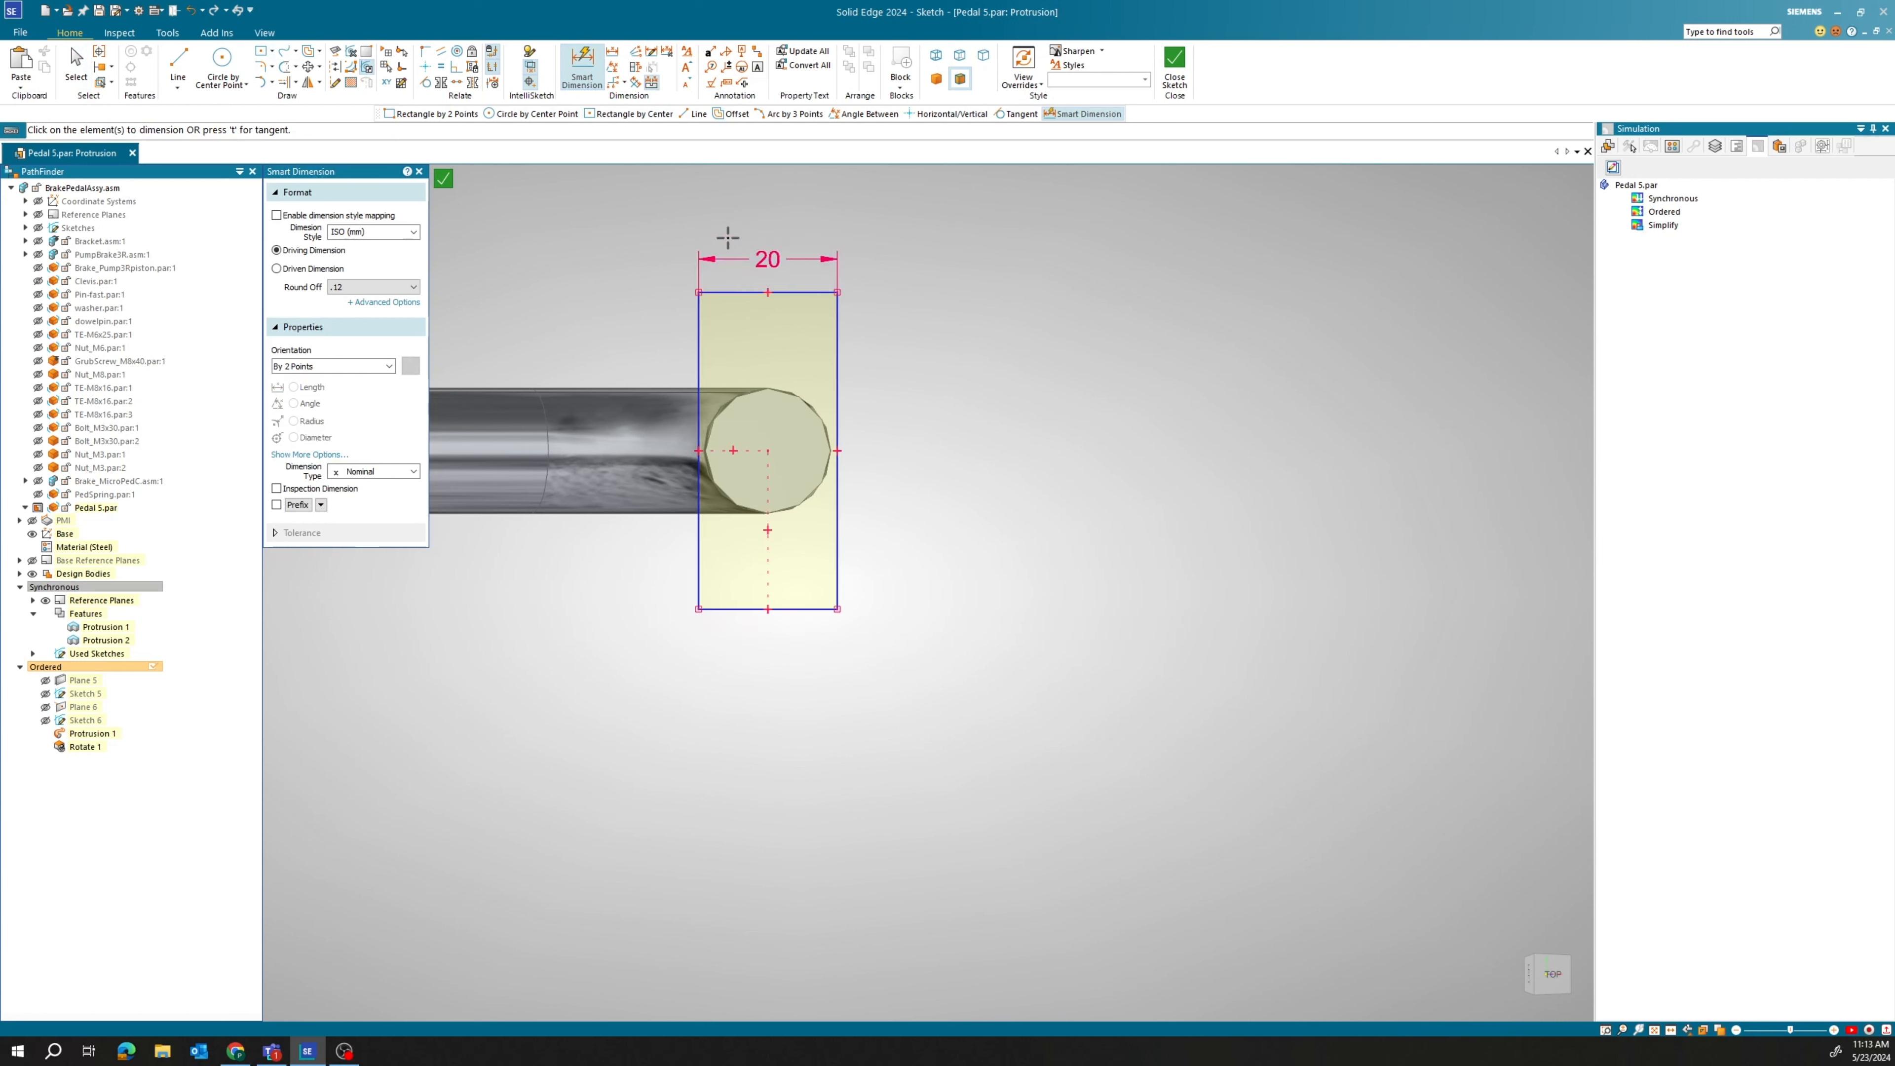
click(838, 367)
click(872, 372)
text(50)
key(Return)
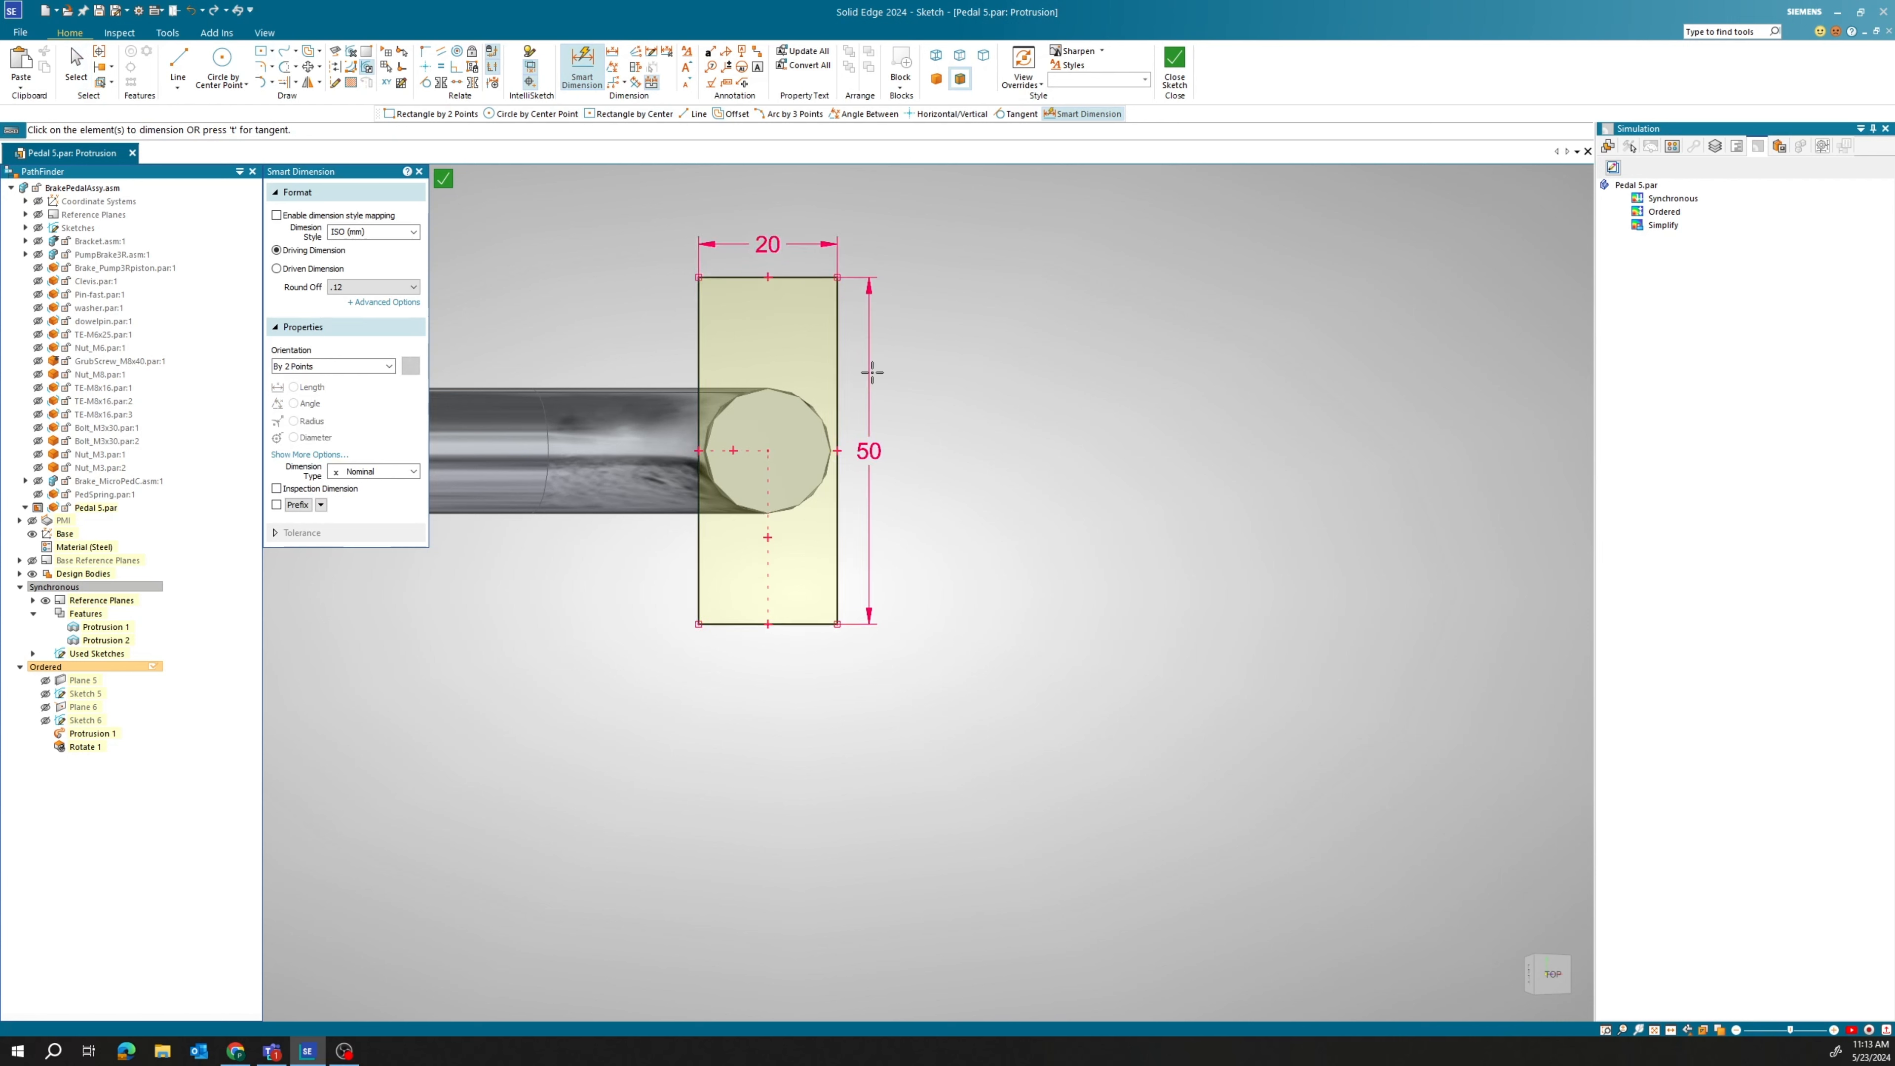
Finish the rectangle sketch and extrude it 17 mm outward from the arm's end as the pedal pad.
click(1174, 67)
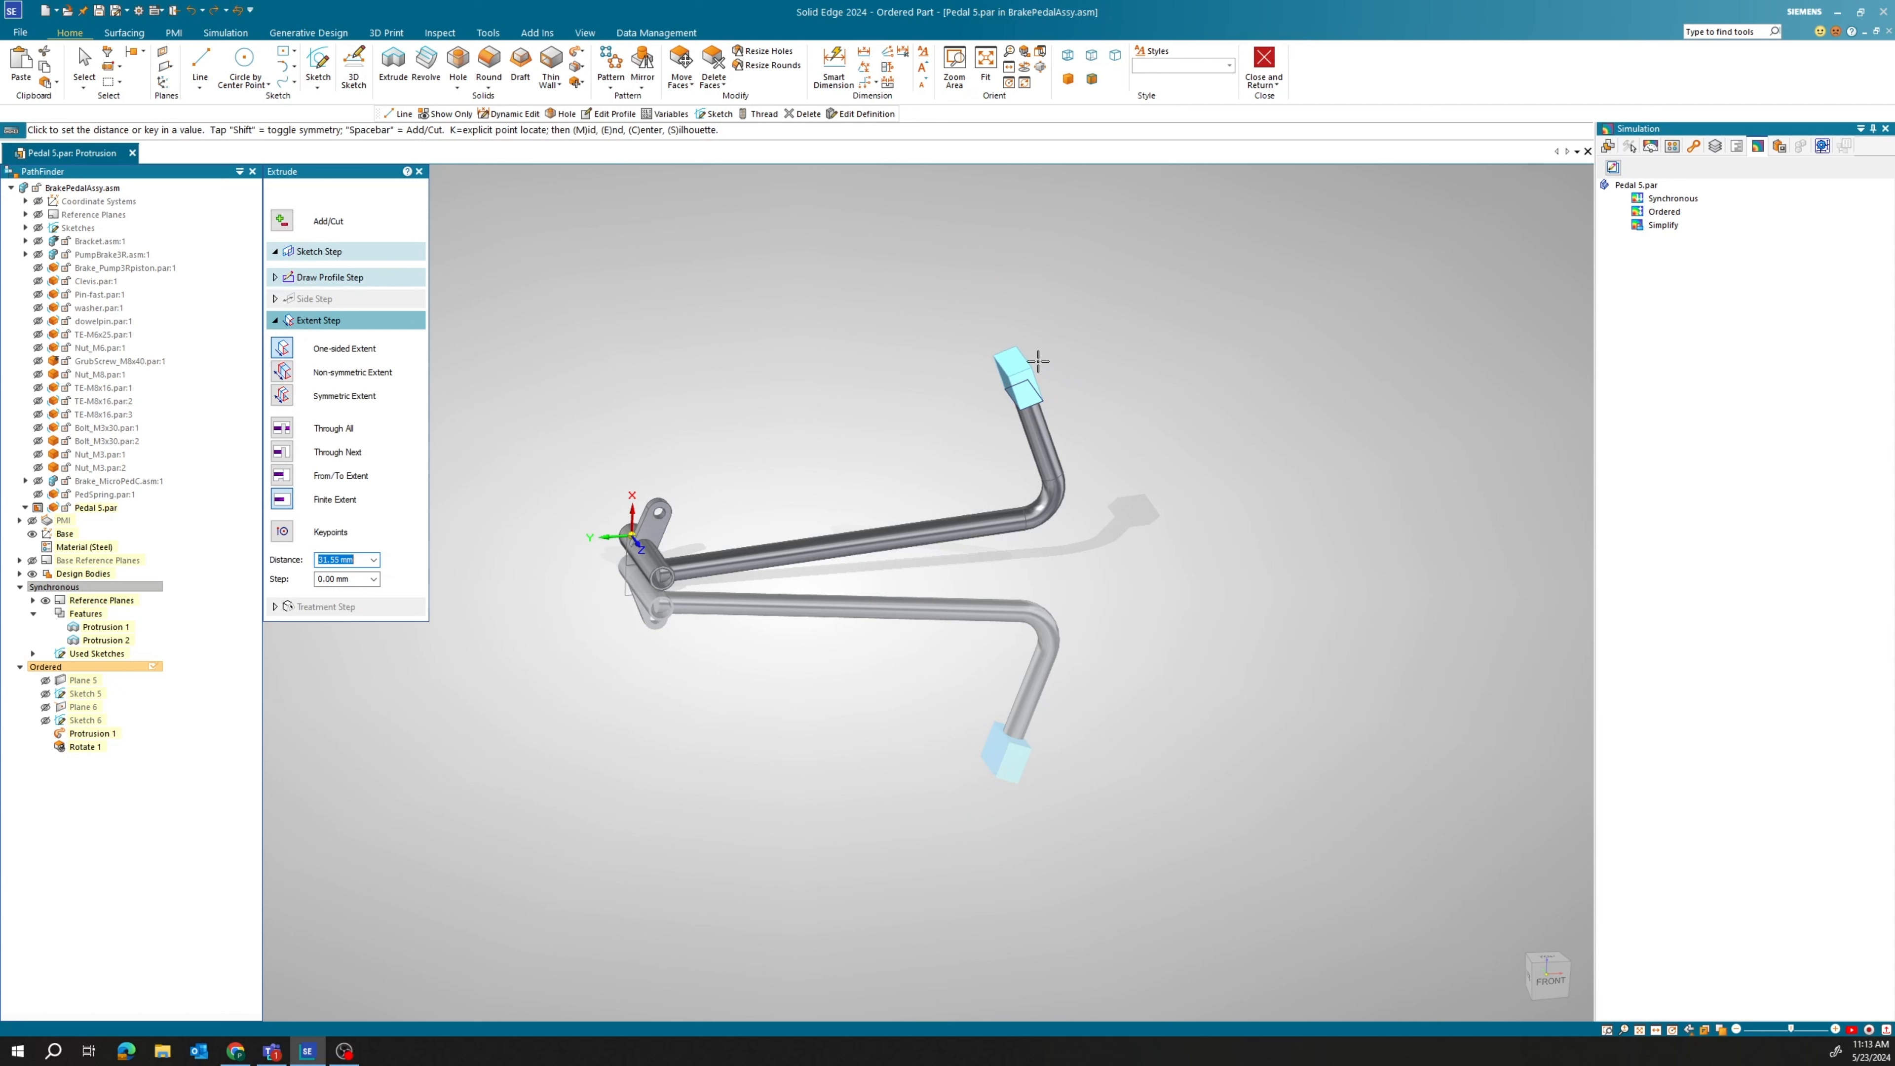
key(Return)
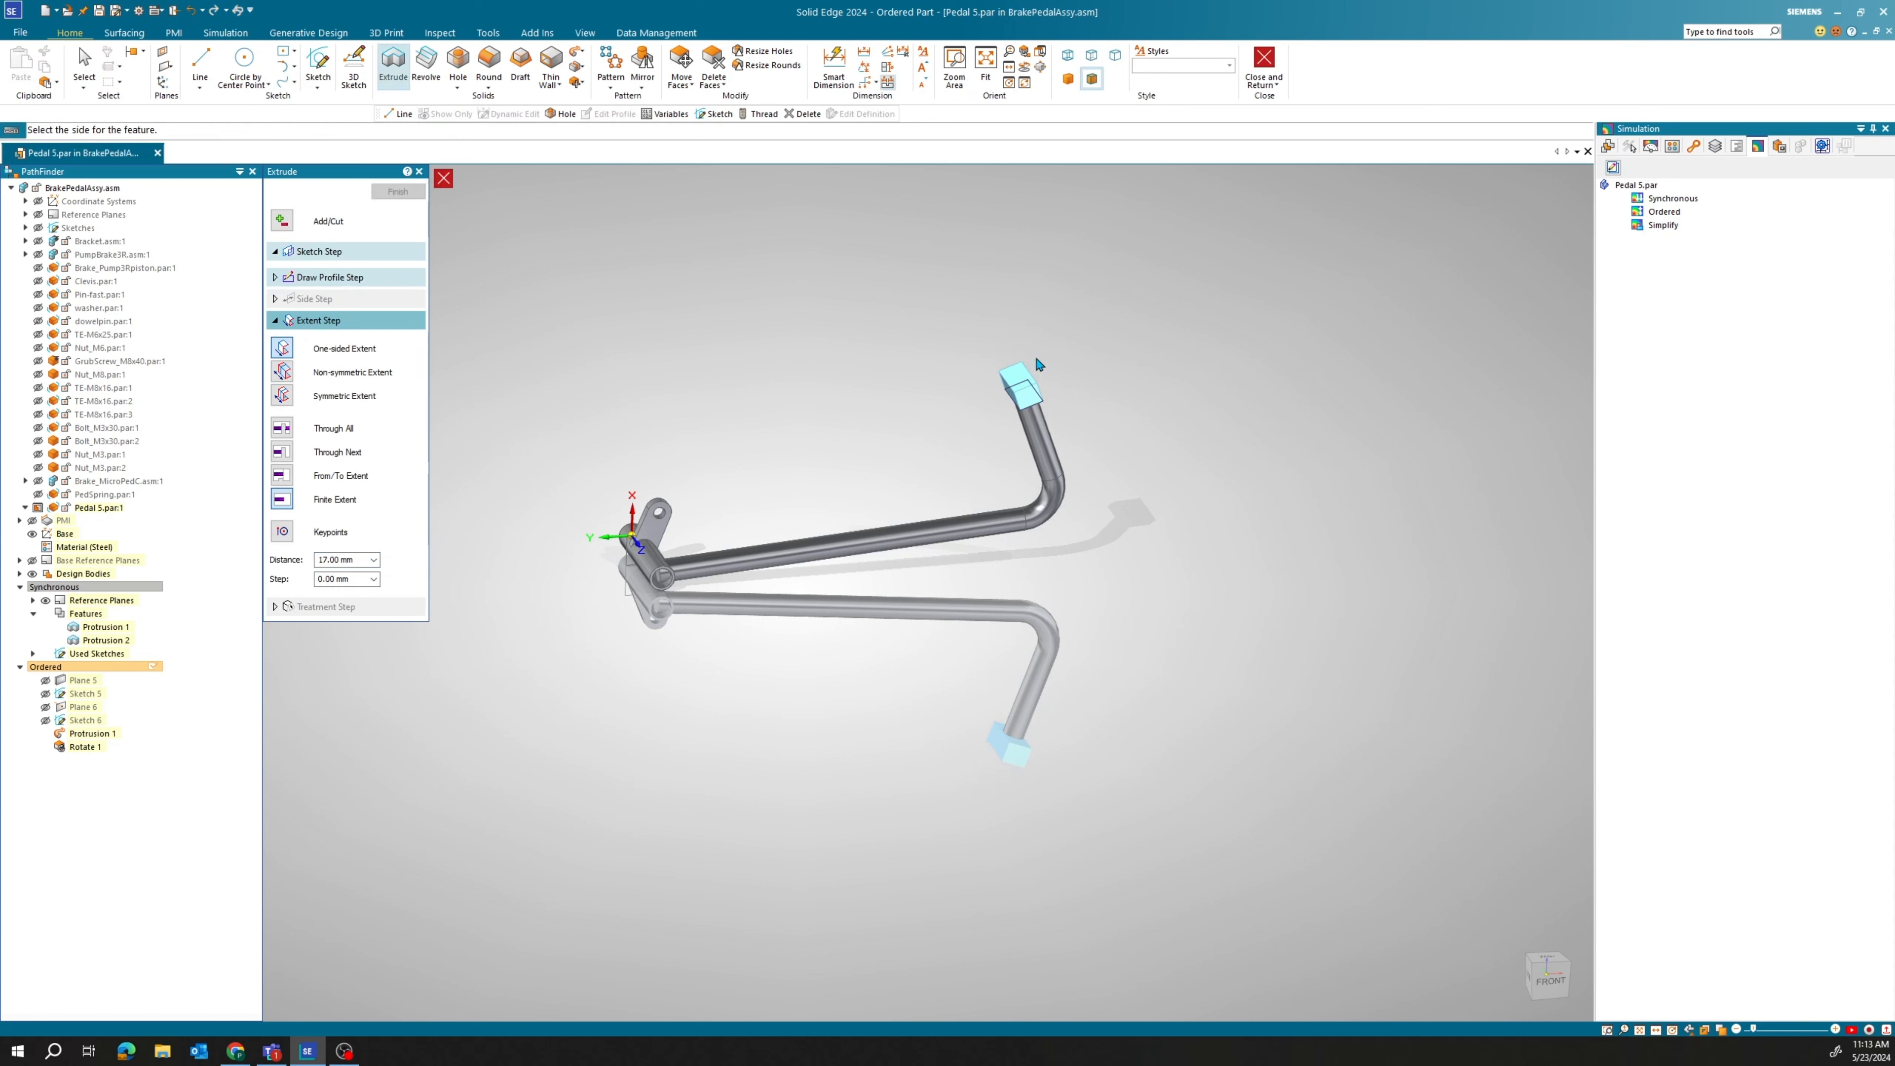
click(1039, 365)
key(Escape)
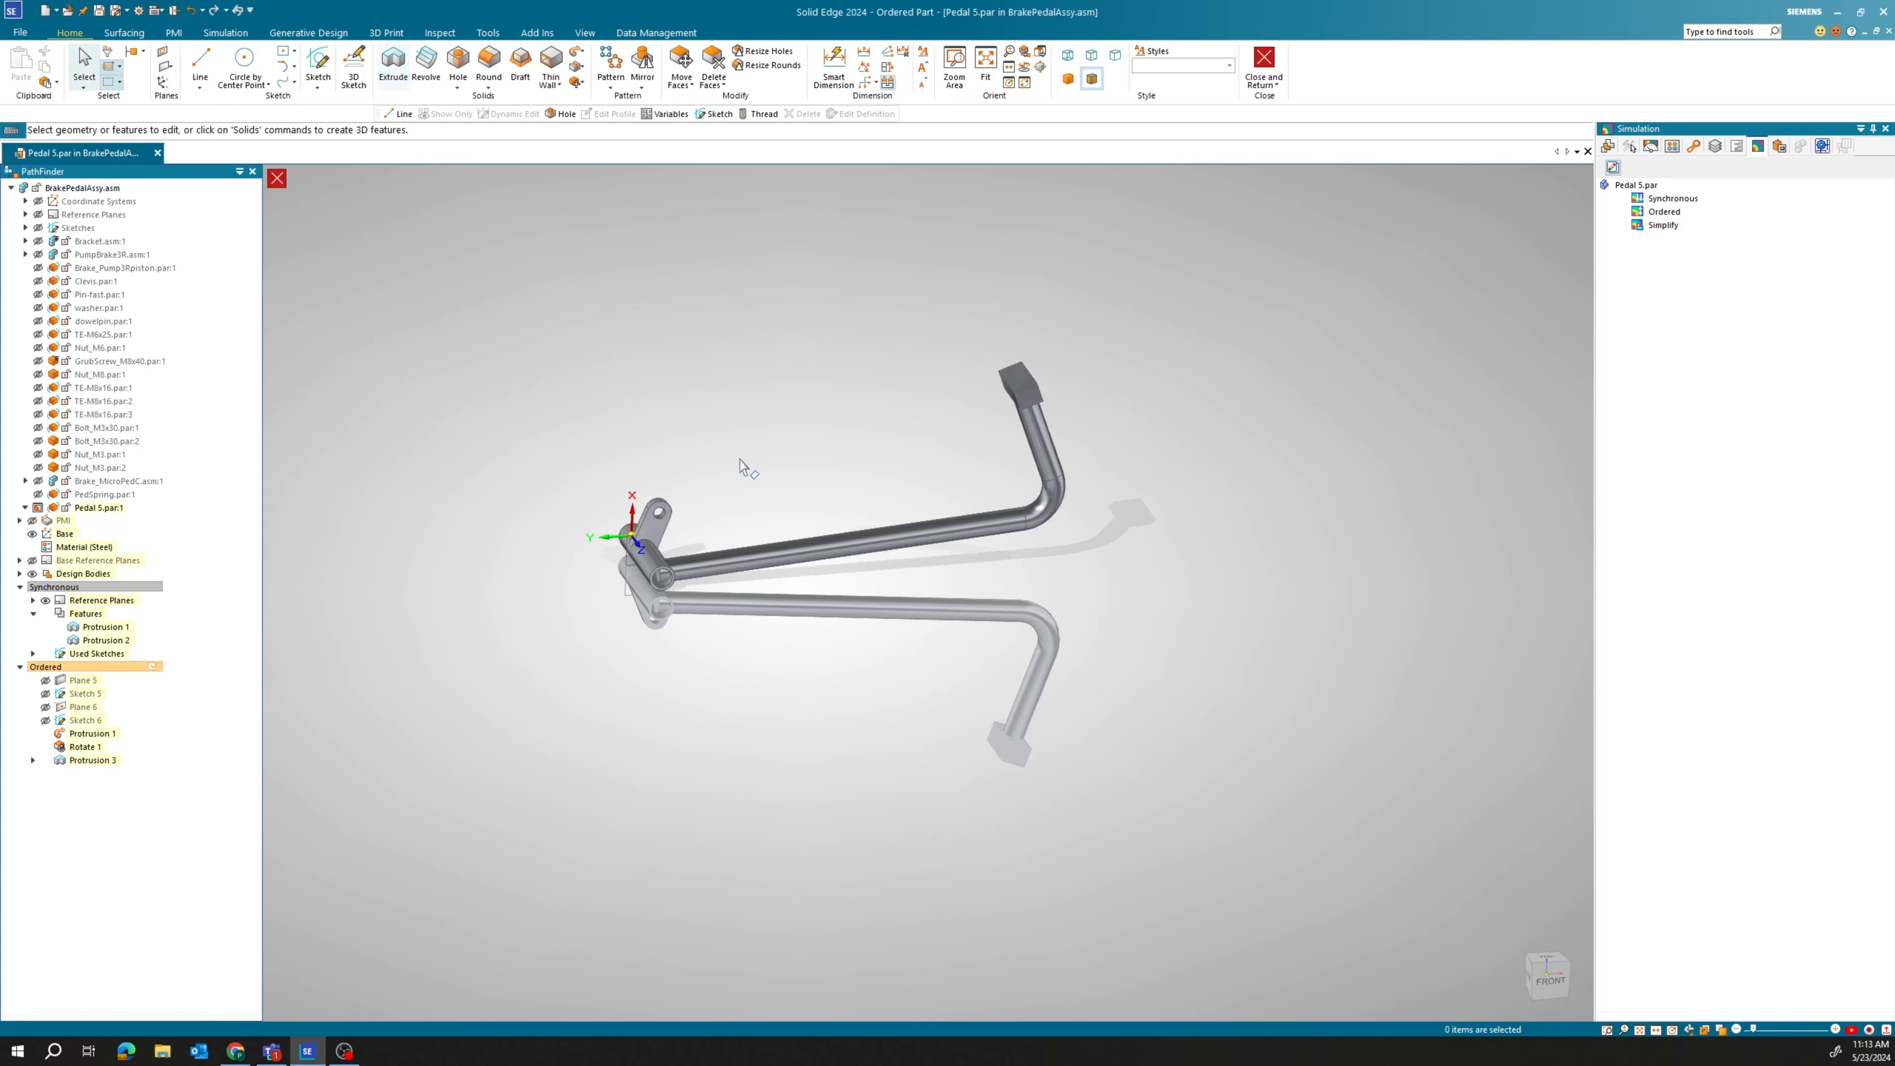
Start an extrusion on the tube's open end face and project the tube's inner circular edge into the sketch.
middle_drag(704, 456, 648, 369)
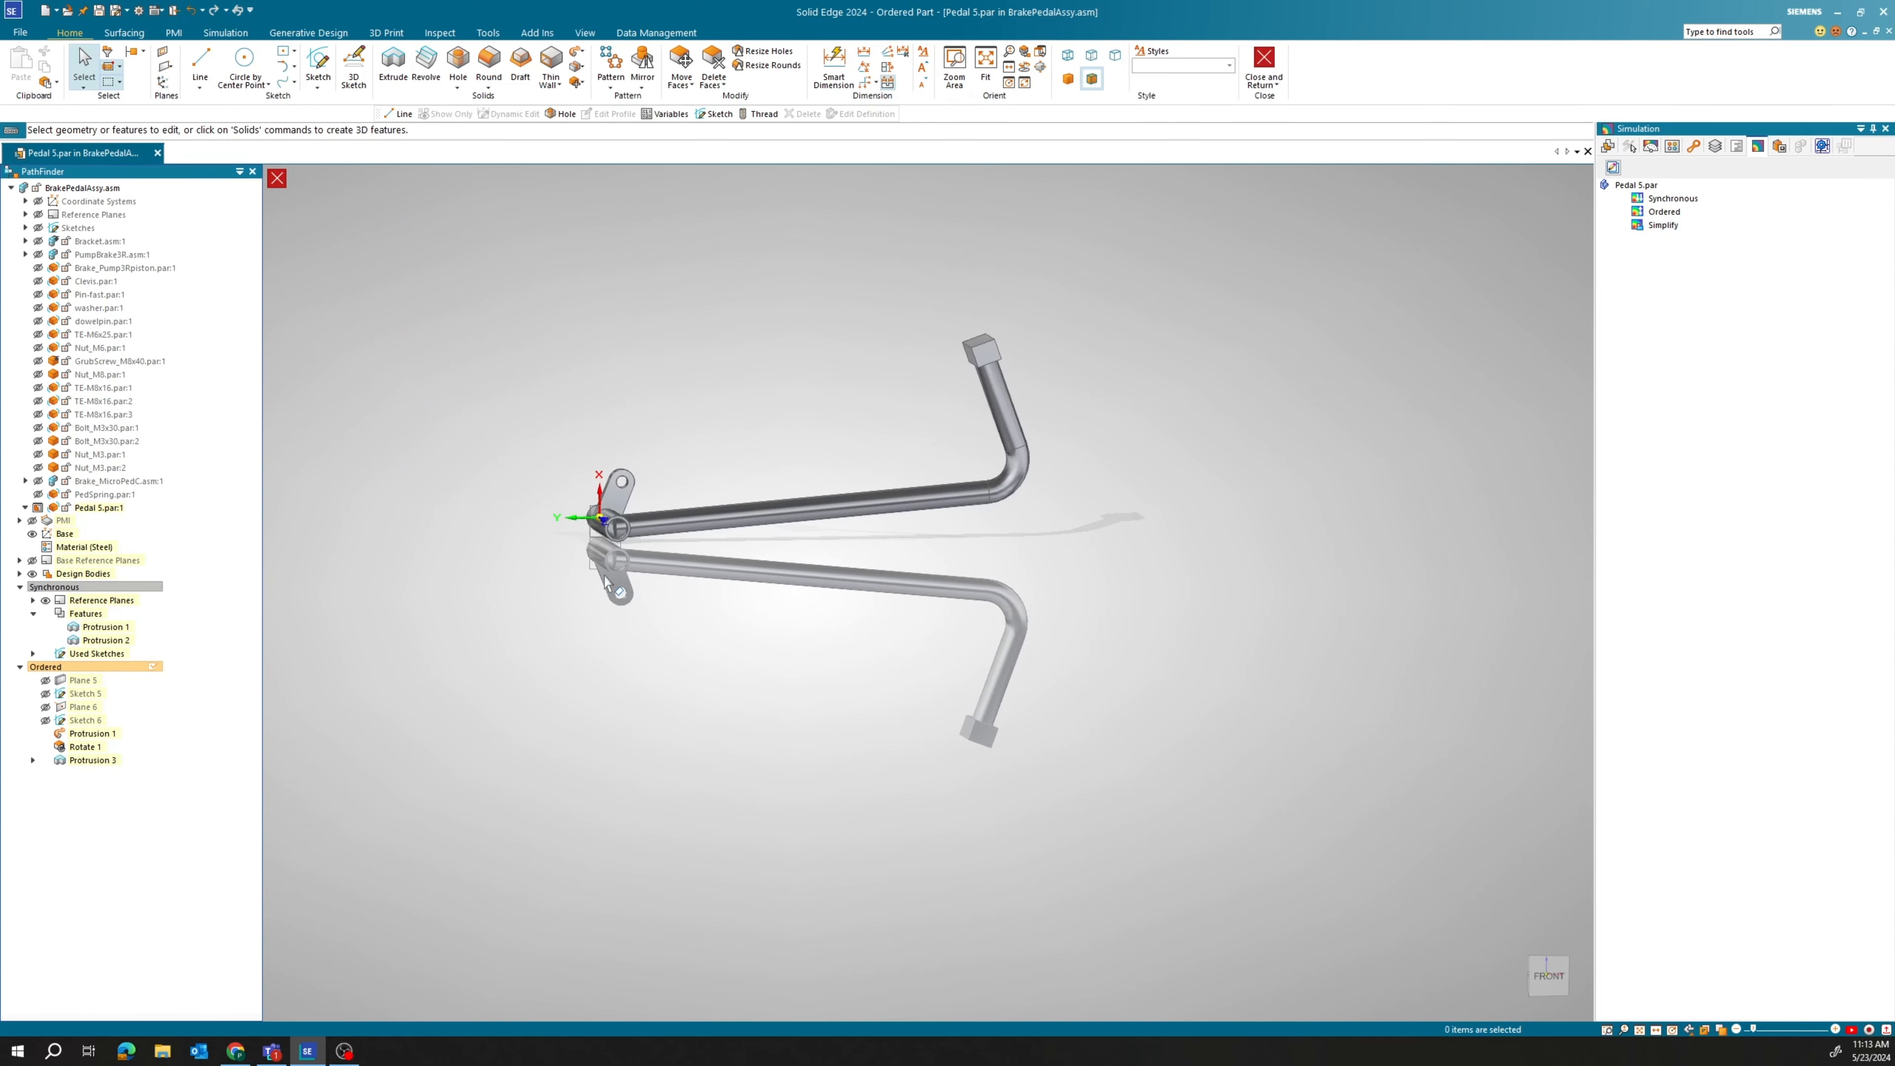
scroll(607, 582, up, 10)
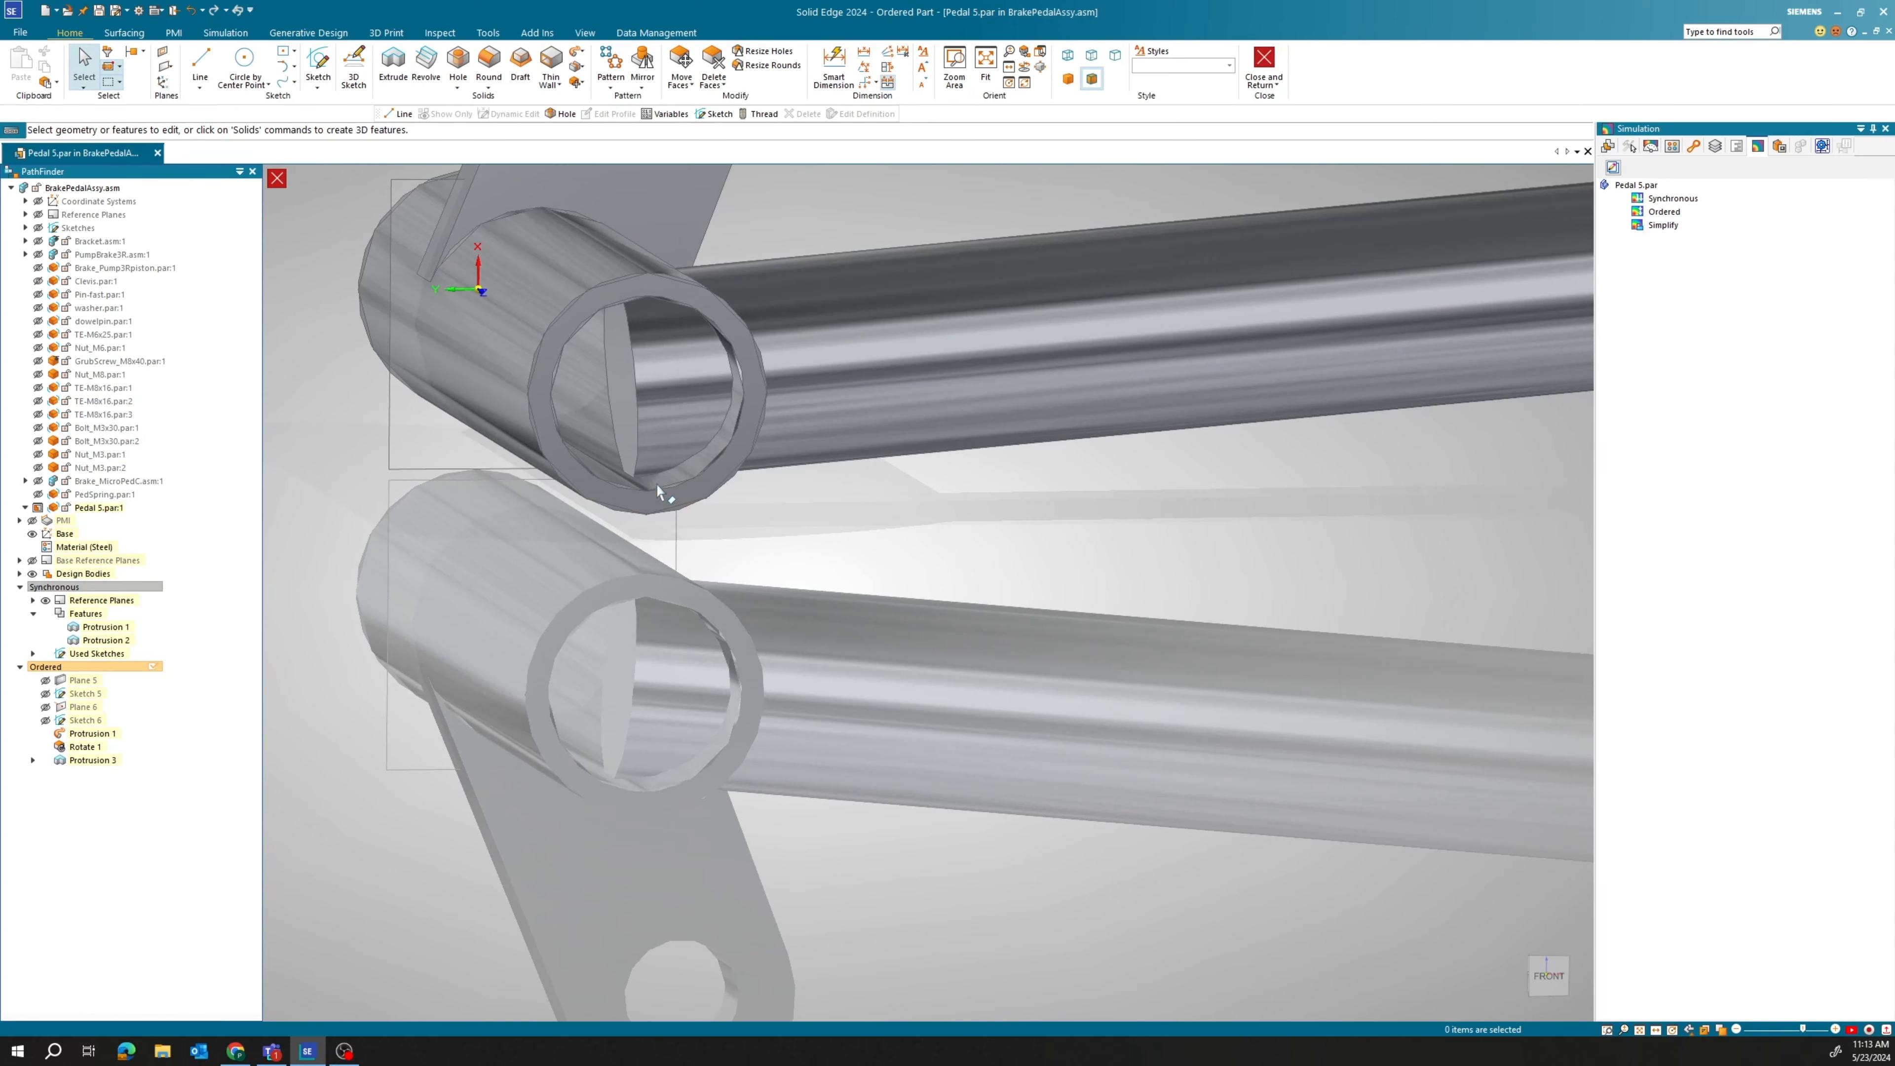
mouse_move(684, 431)
middle_down()
mouse_move(646, 390)
mouse_move(684, 434)
middle_up()
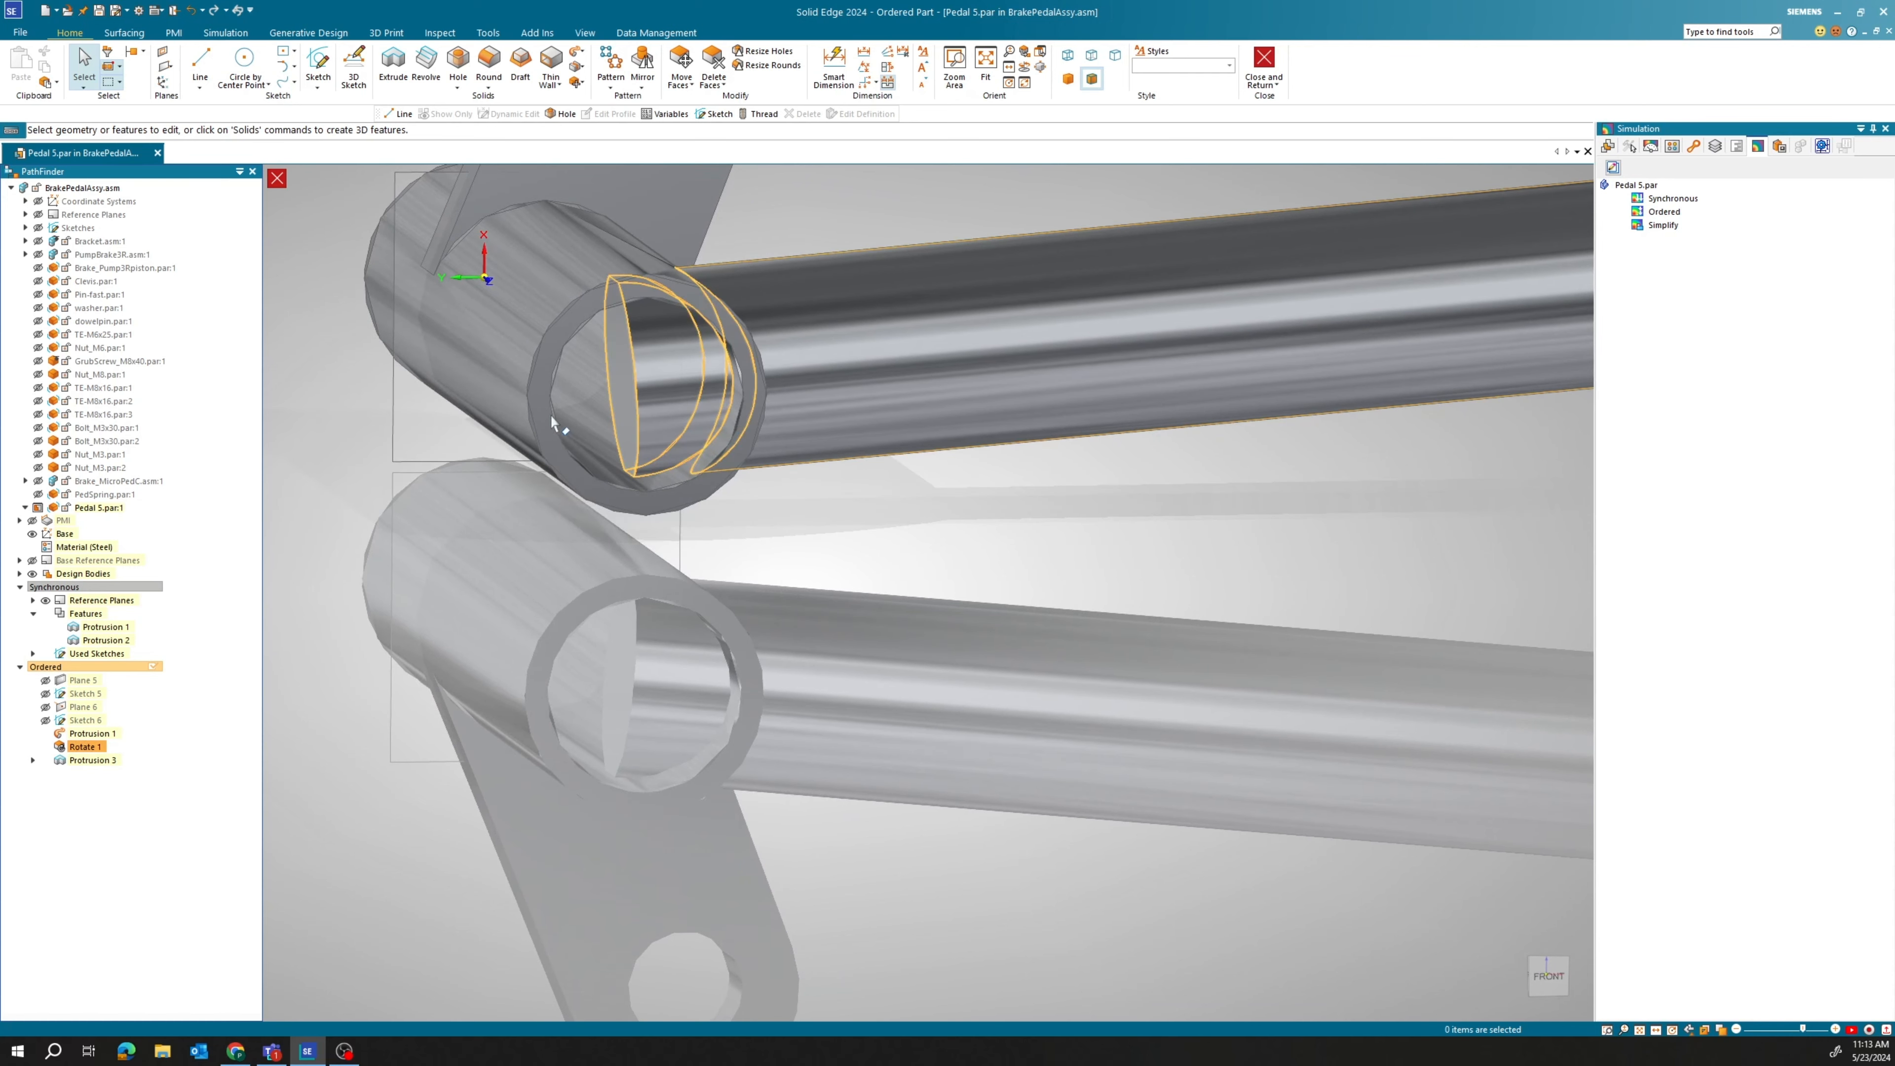
scroll(635, 508, down, 3)
shift+middle_drag(635, 508, 642, 529)
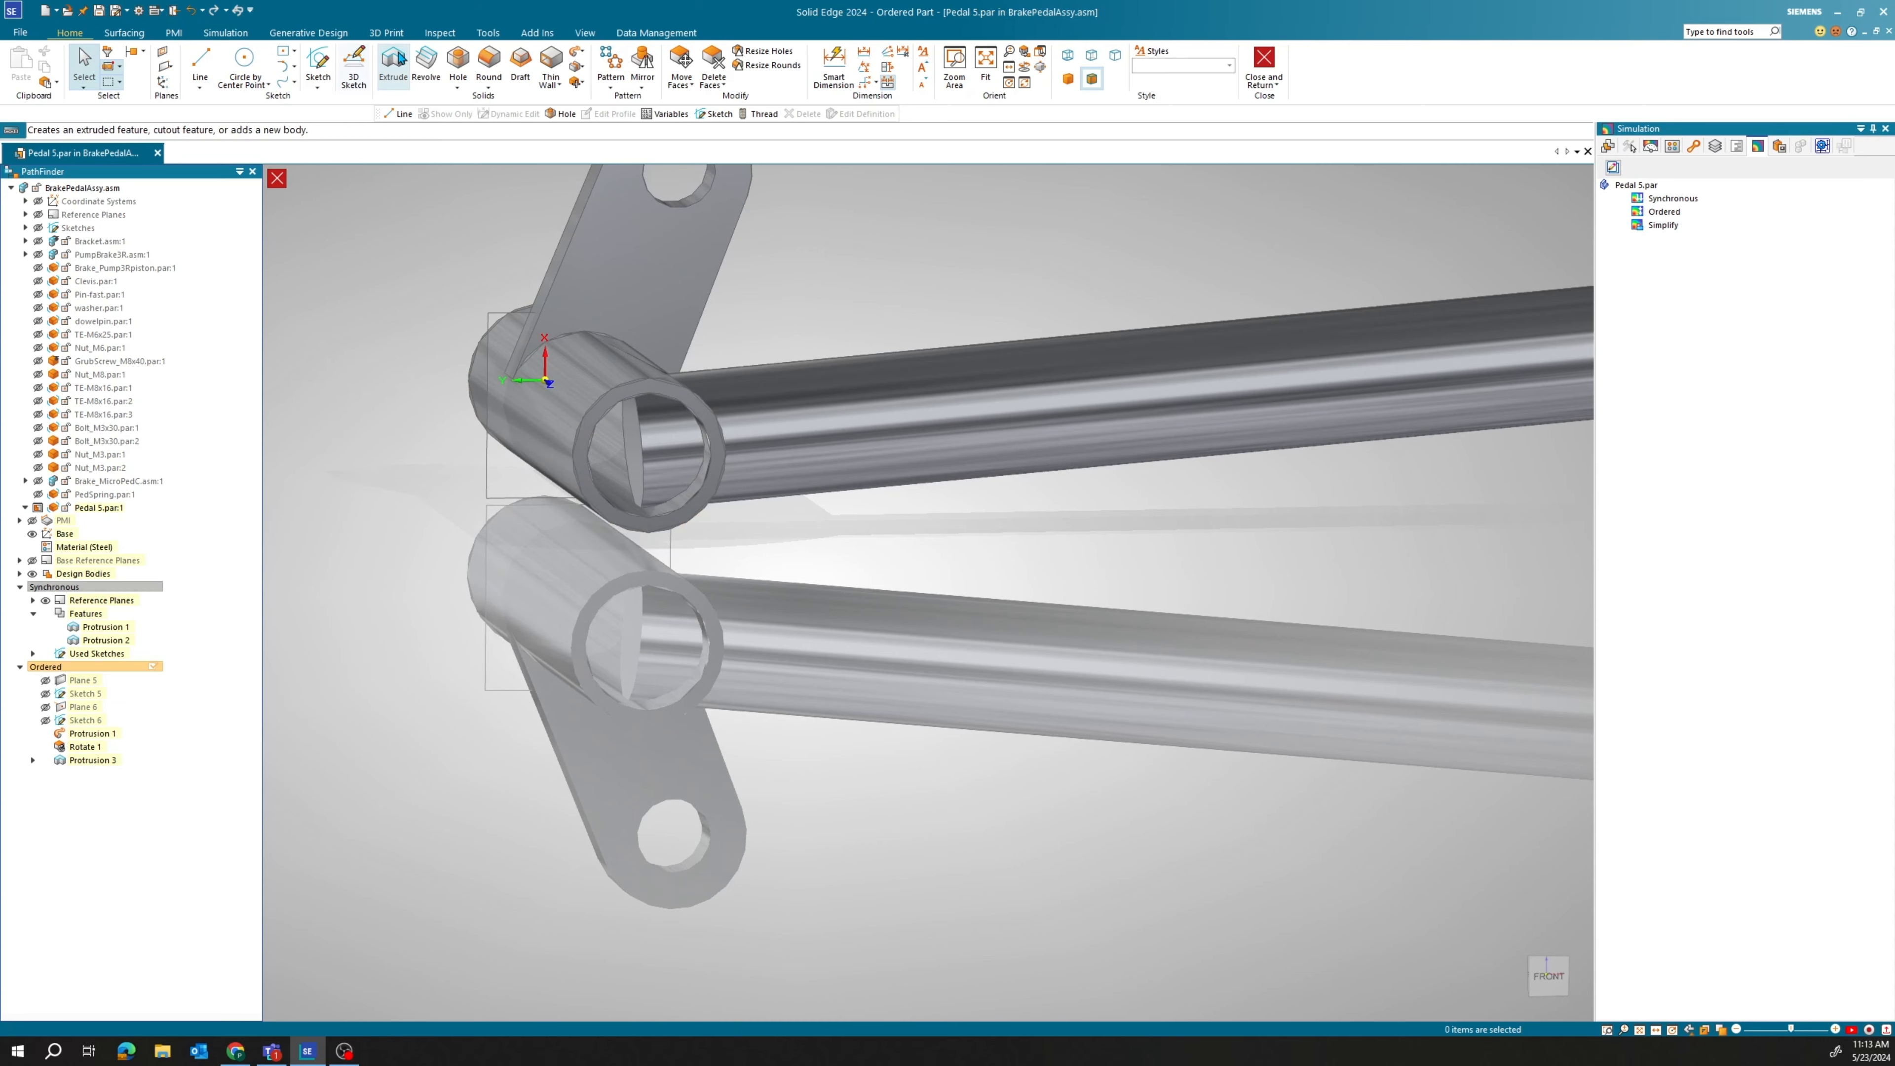
click(587, 447)
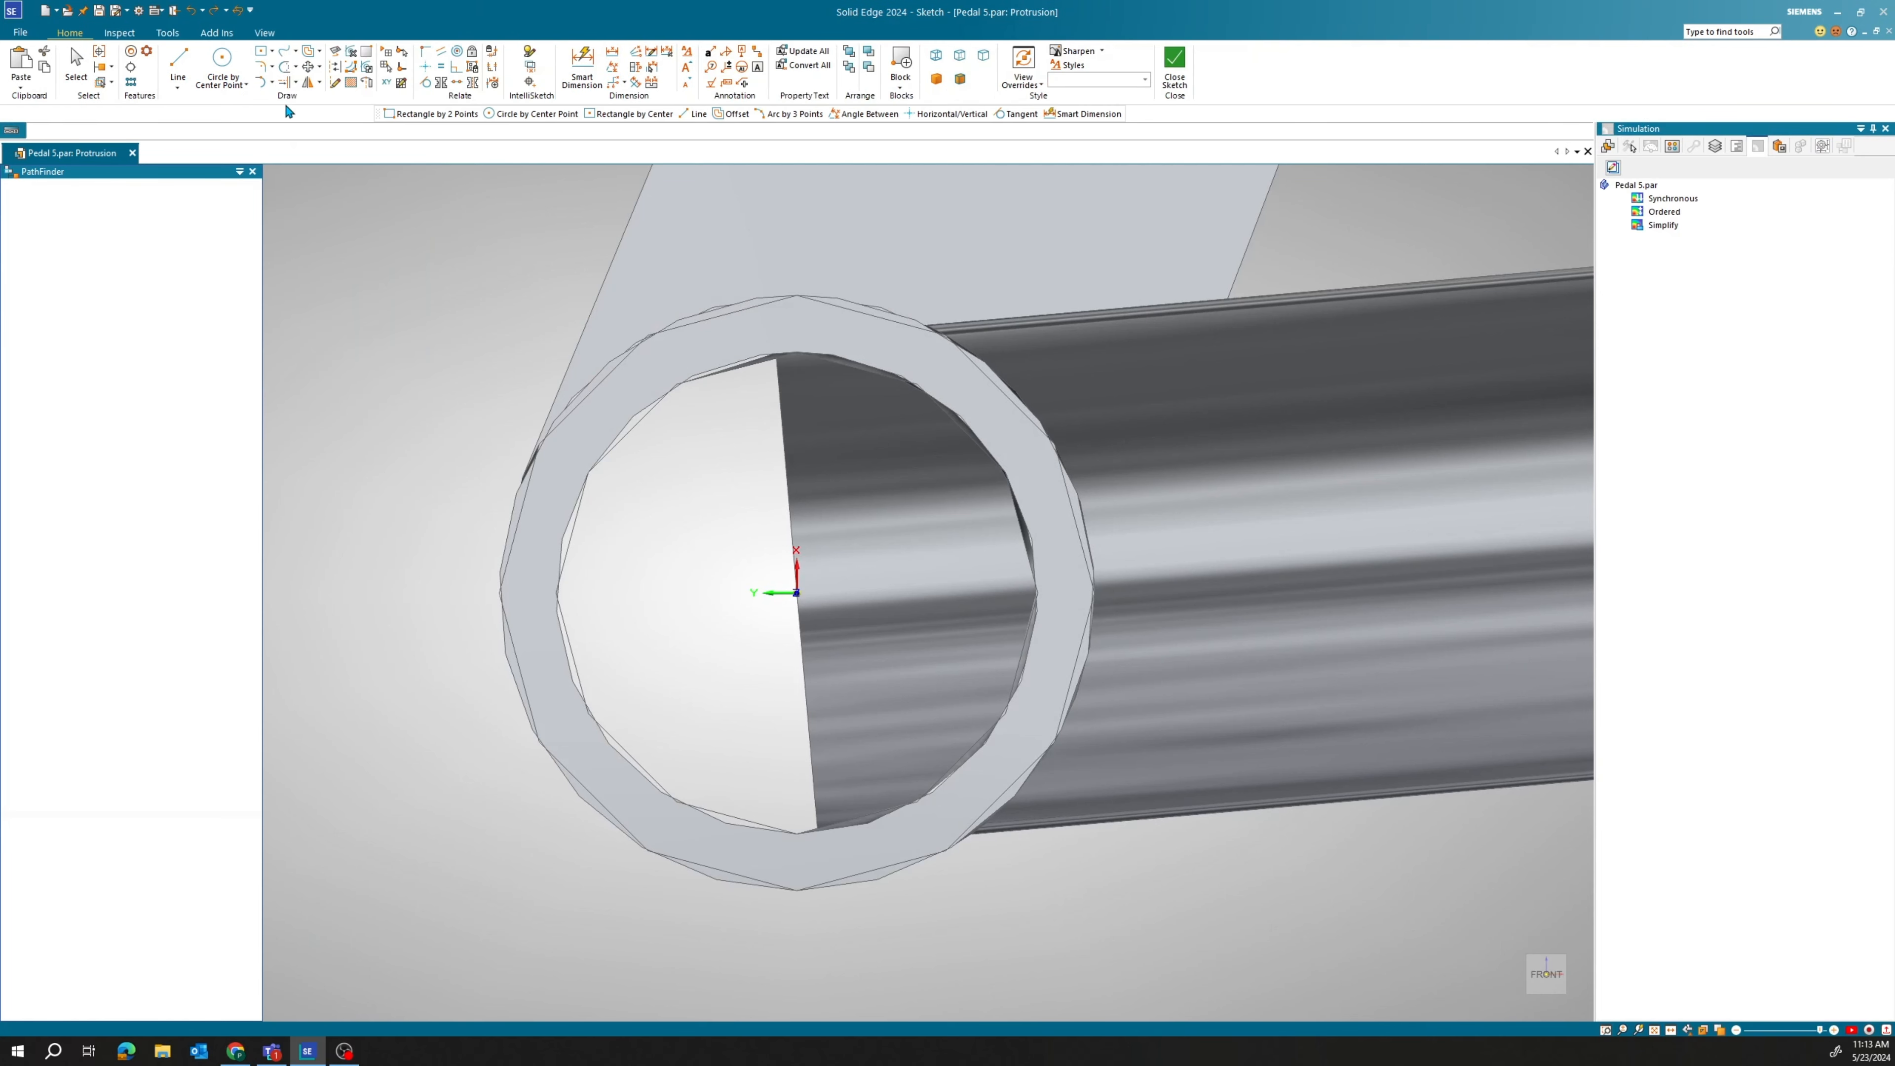
key(l)
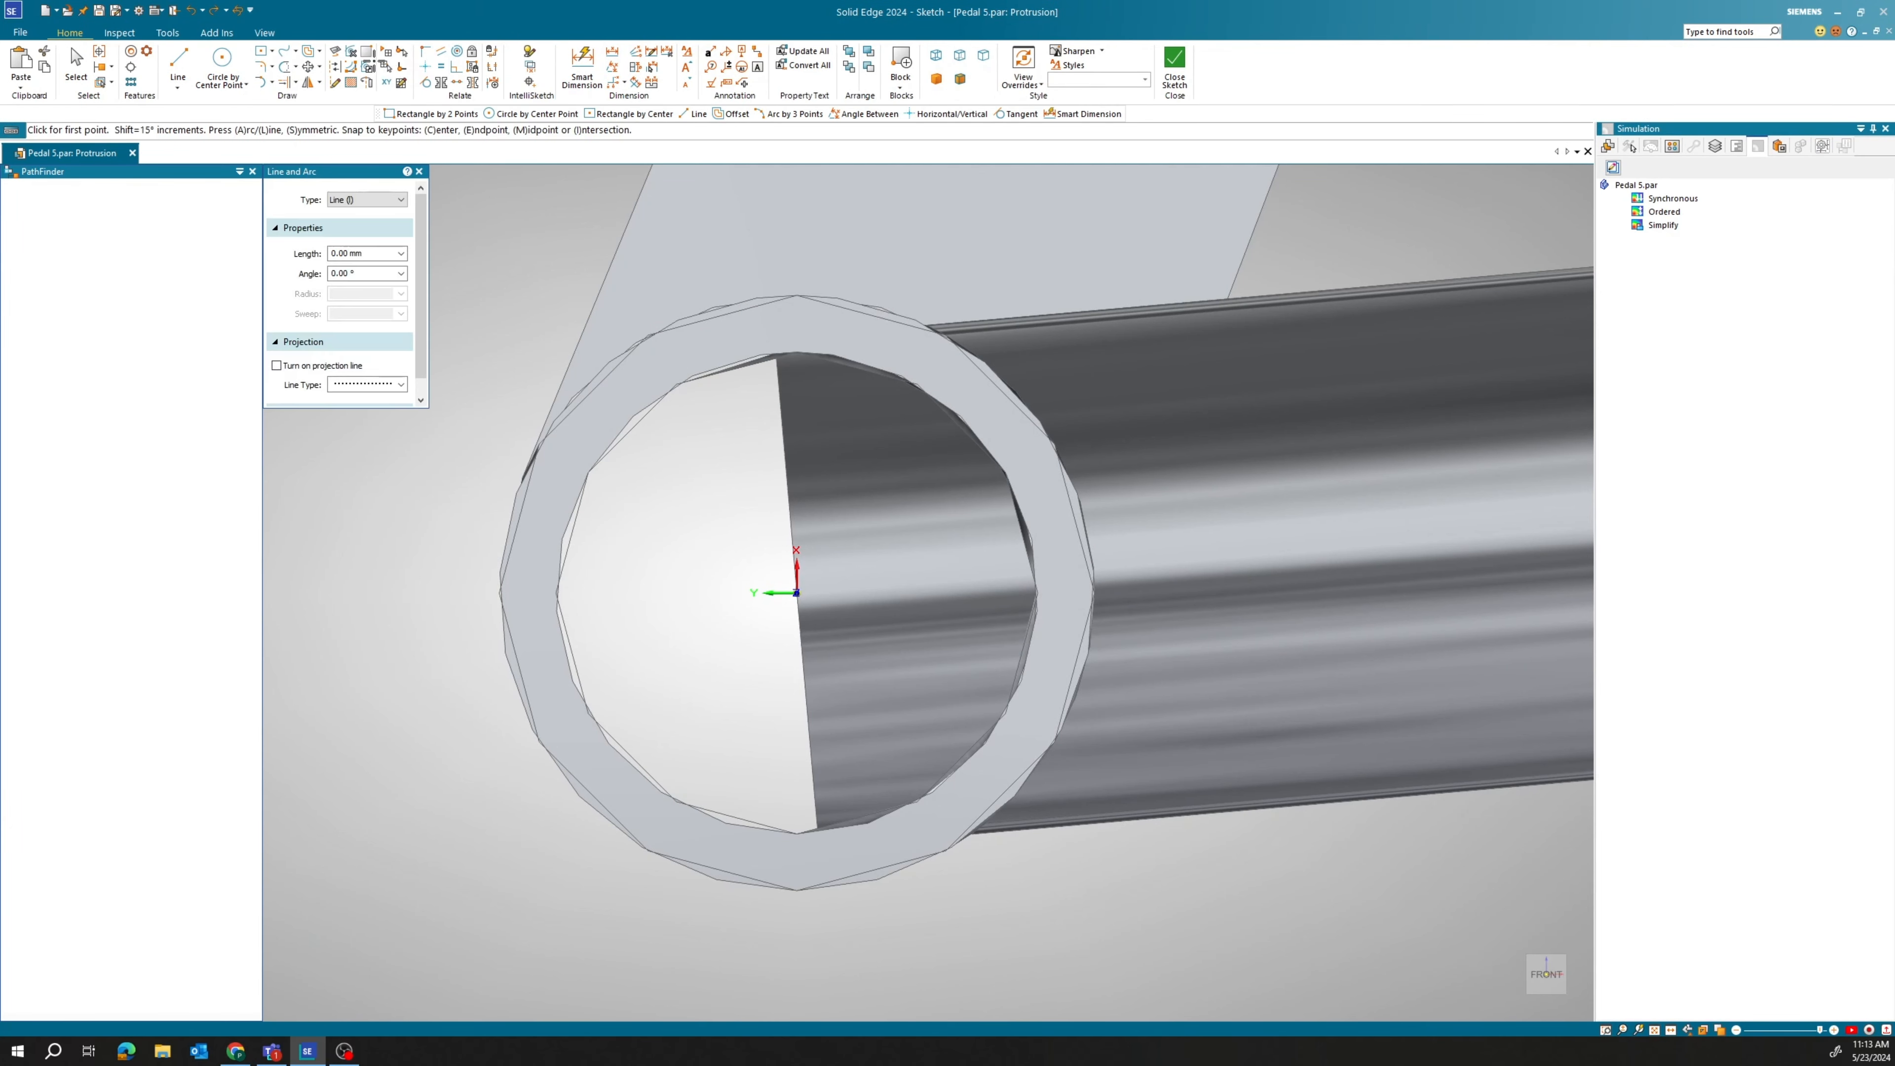
click(342, 54)
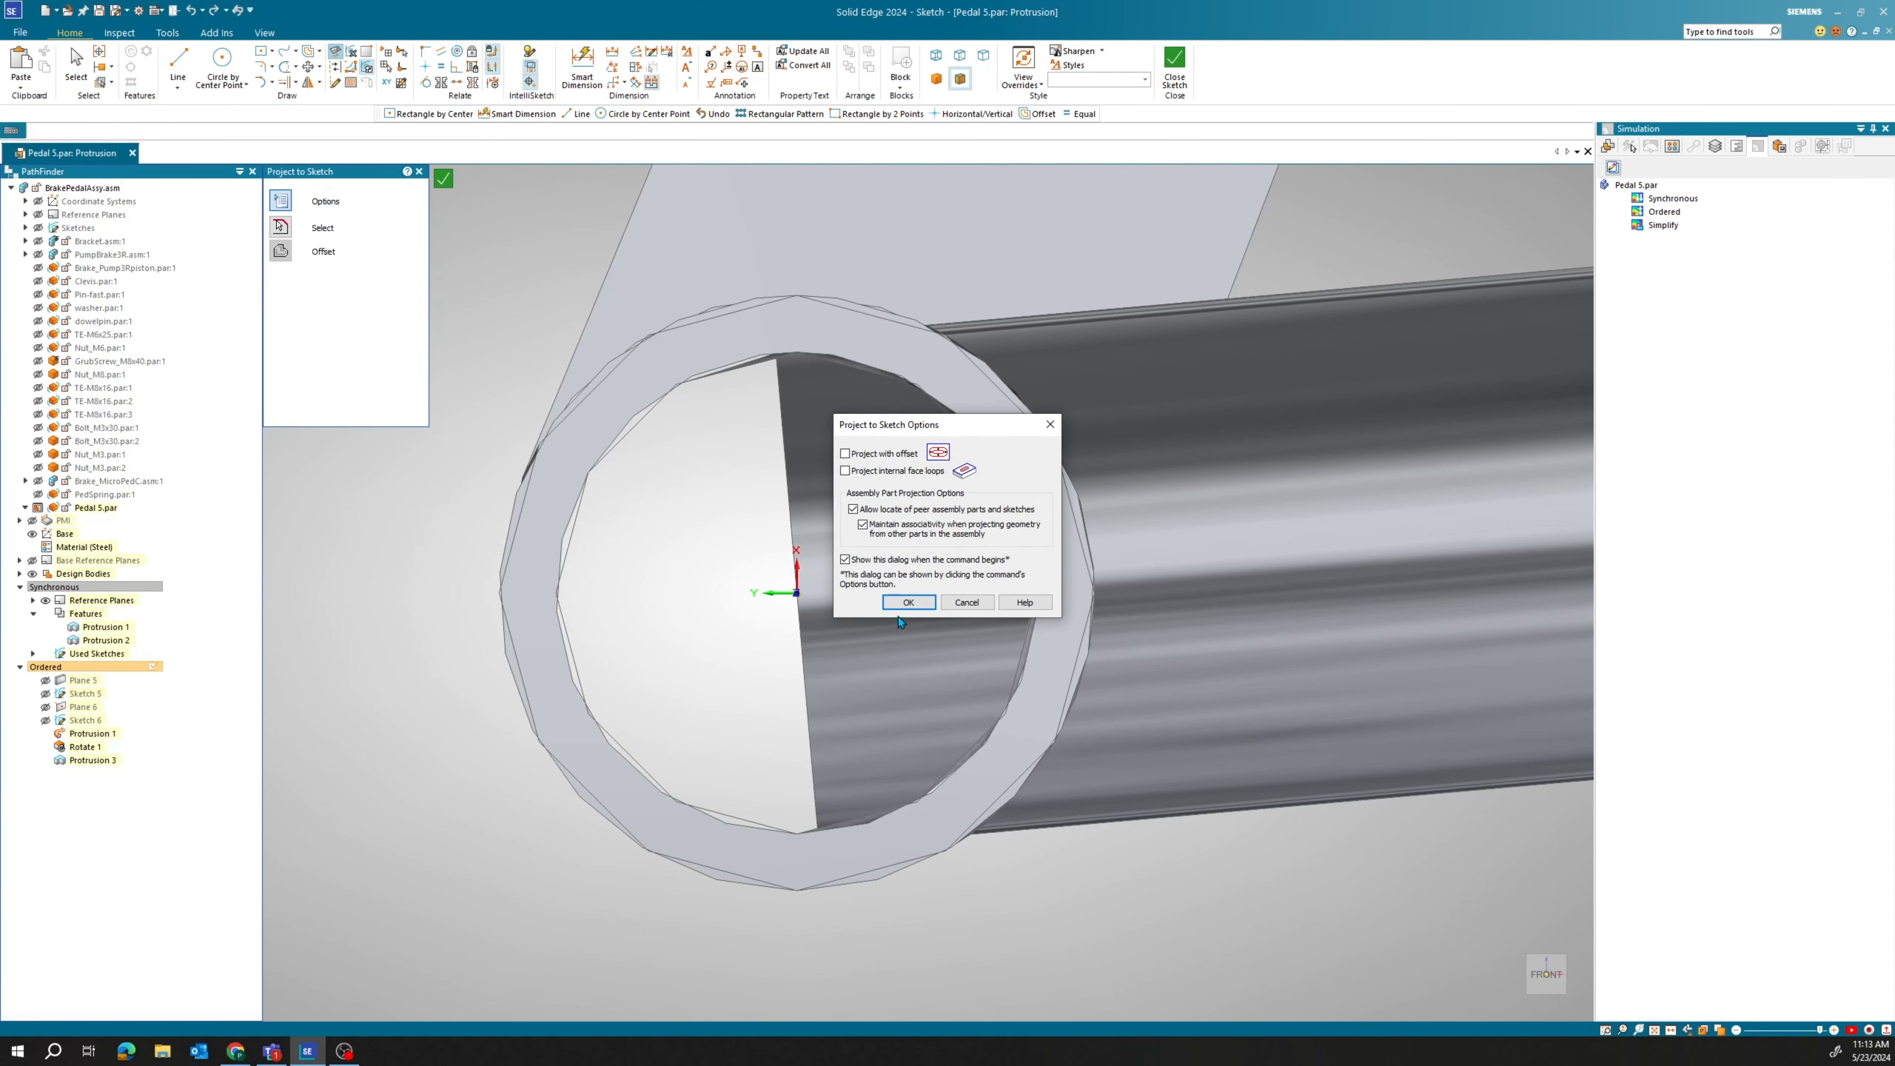
click(898, 609)
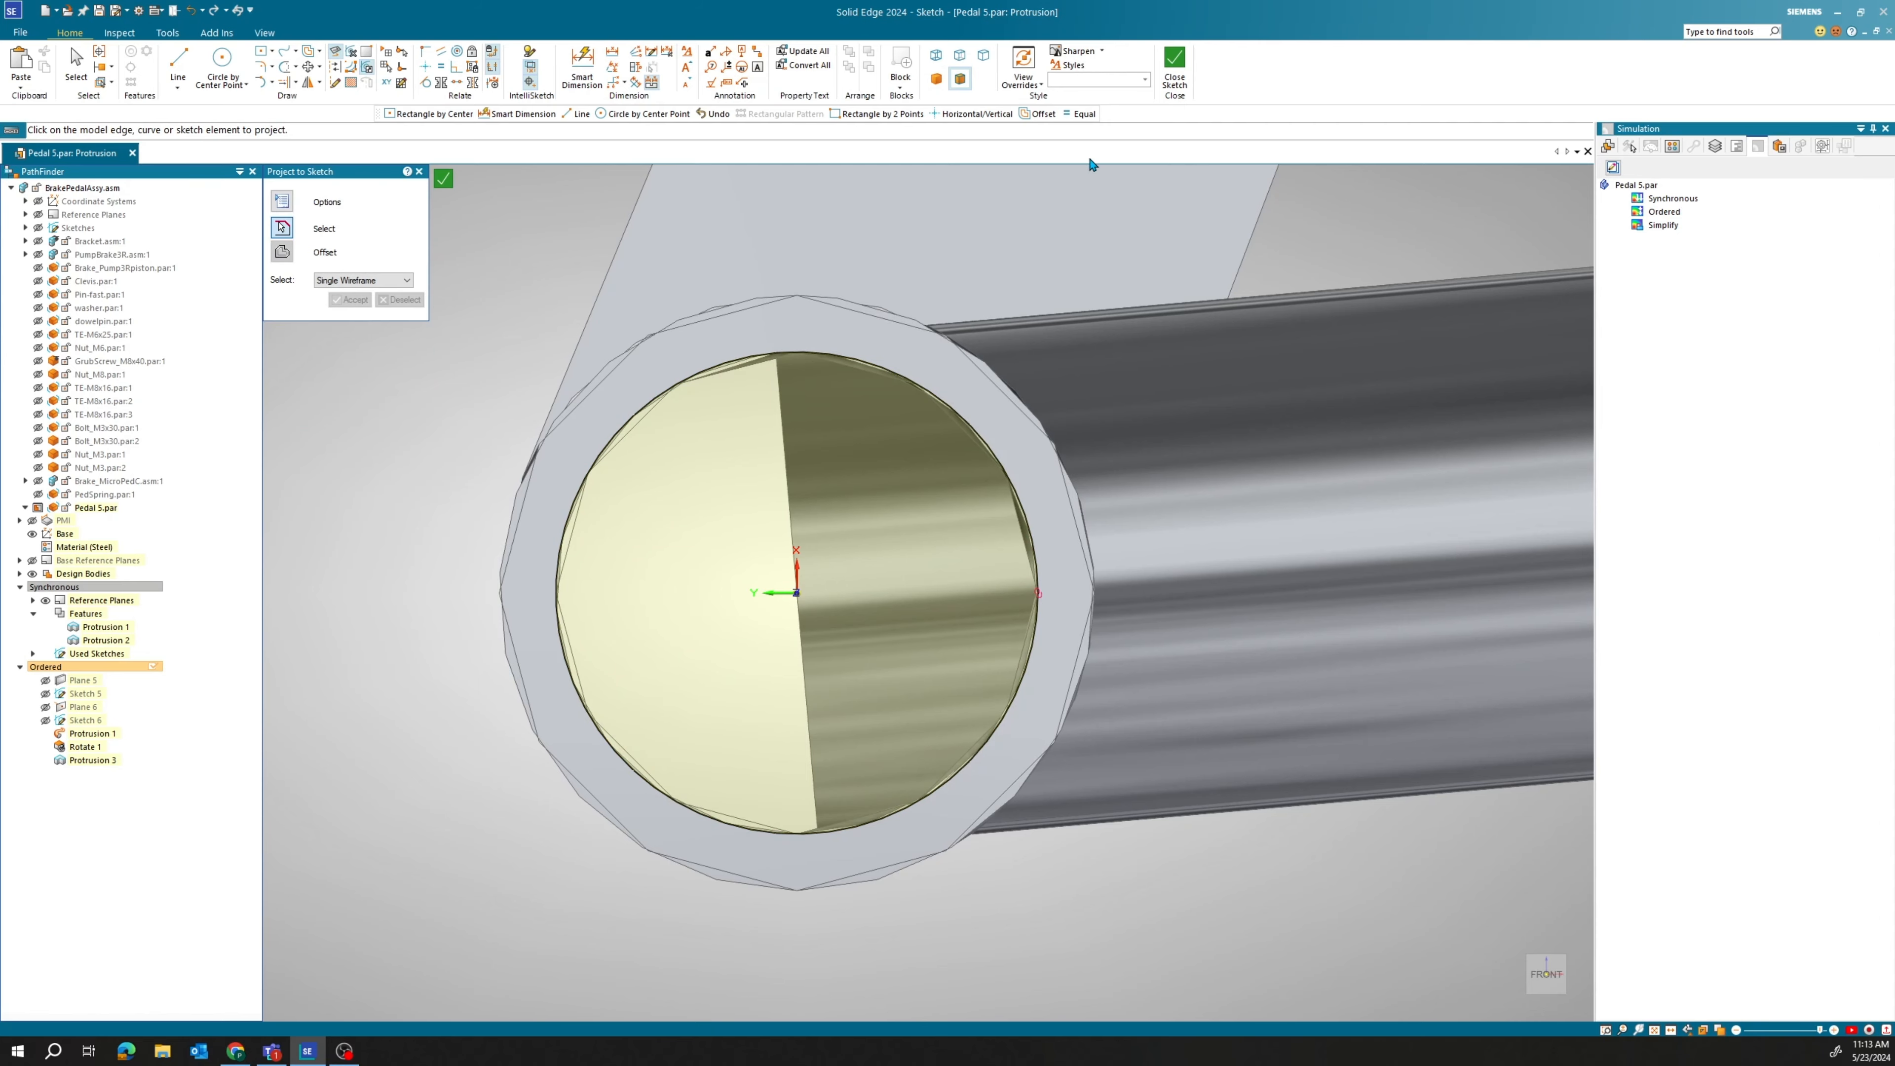
Finish the circle sketch and cut it through the tube, removing the arm material inside the bore.
click(1176, 71)
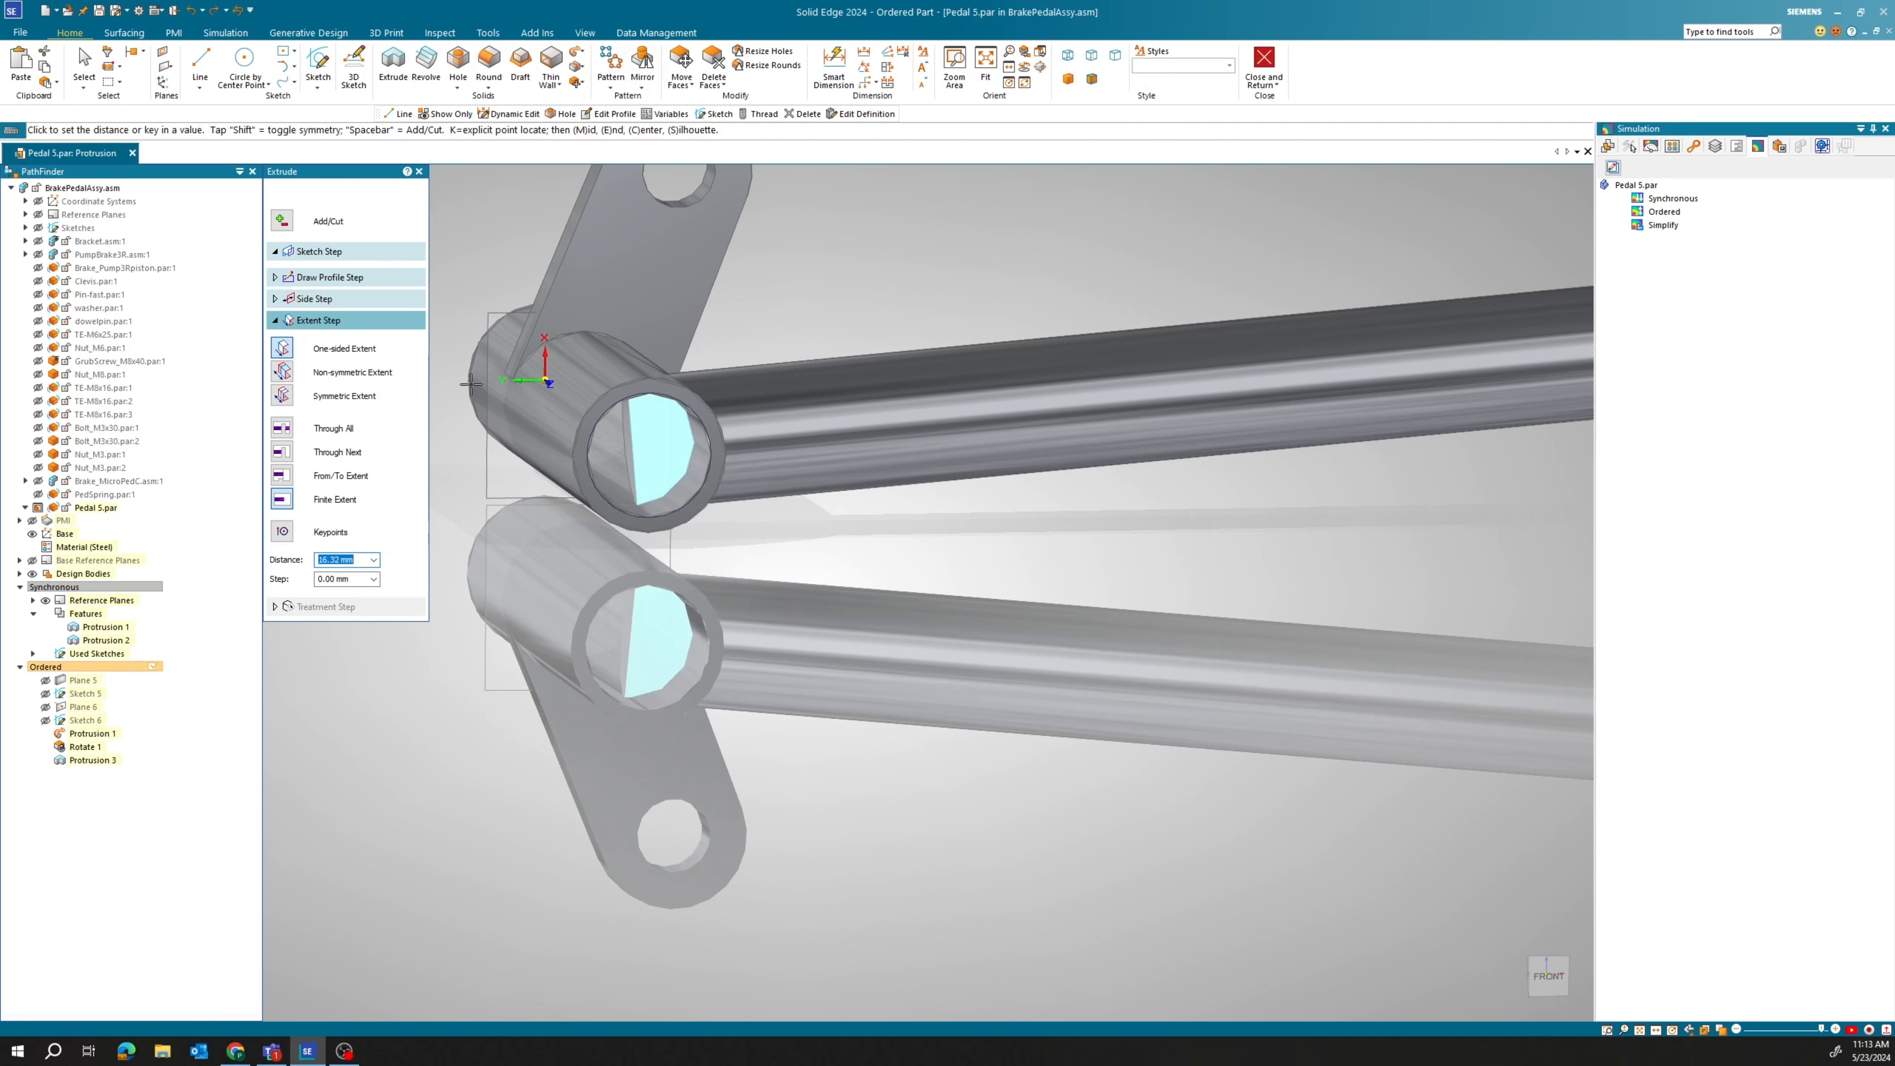
key(Return)
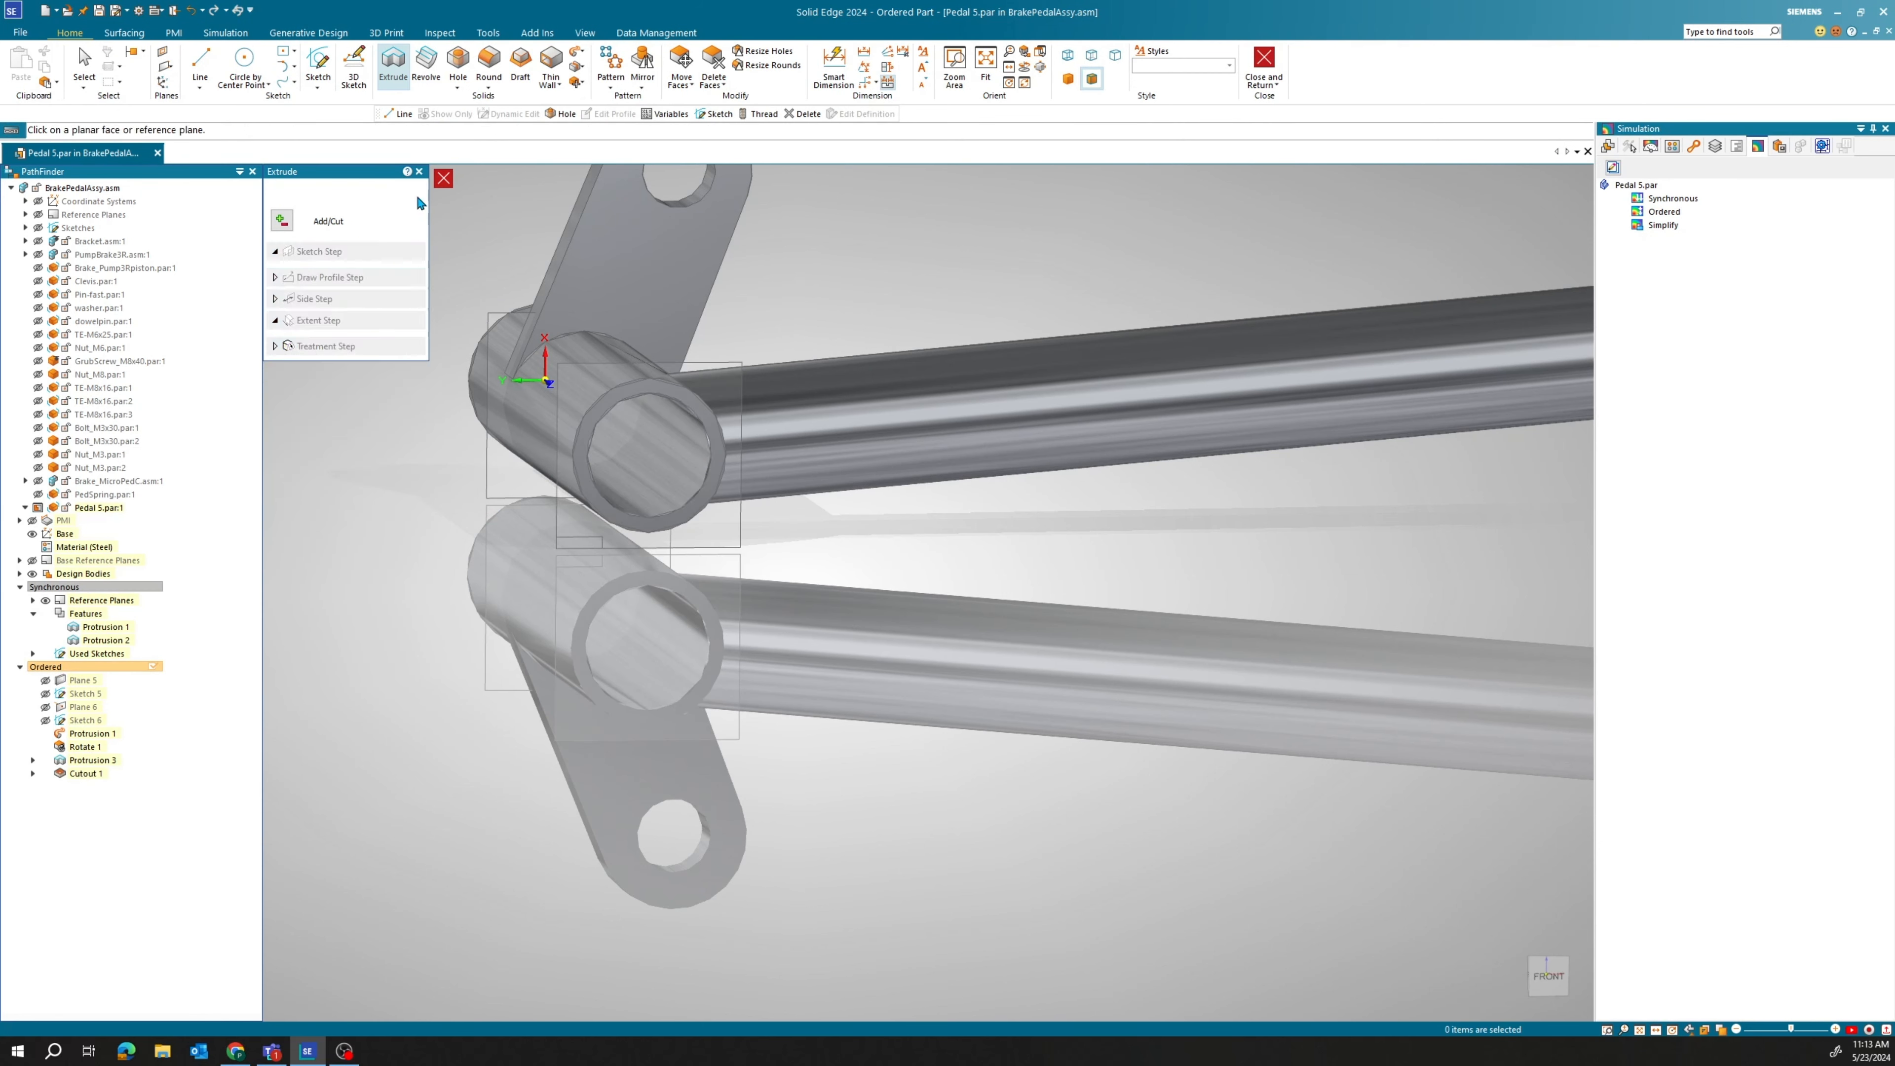
click(419, 197)
Close the Pedal 5 part, return to the brake pedal assembly and show all its components.
scroll(409, 385, down, 2)
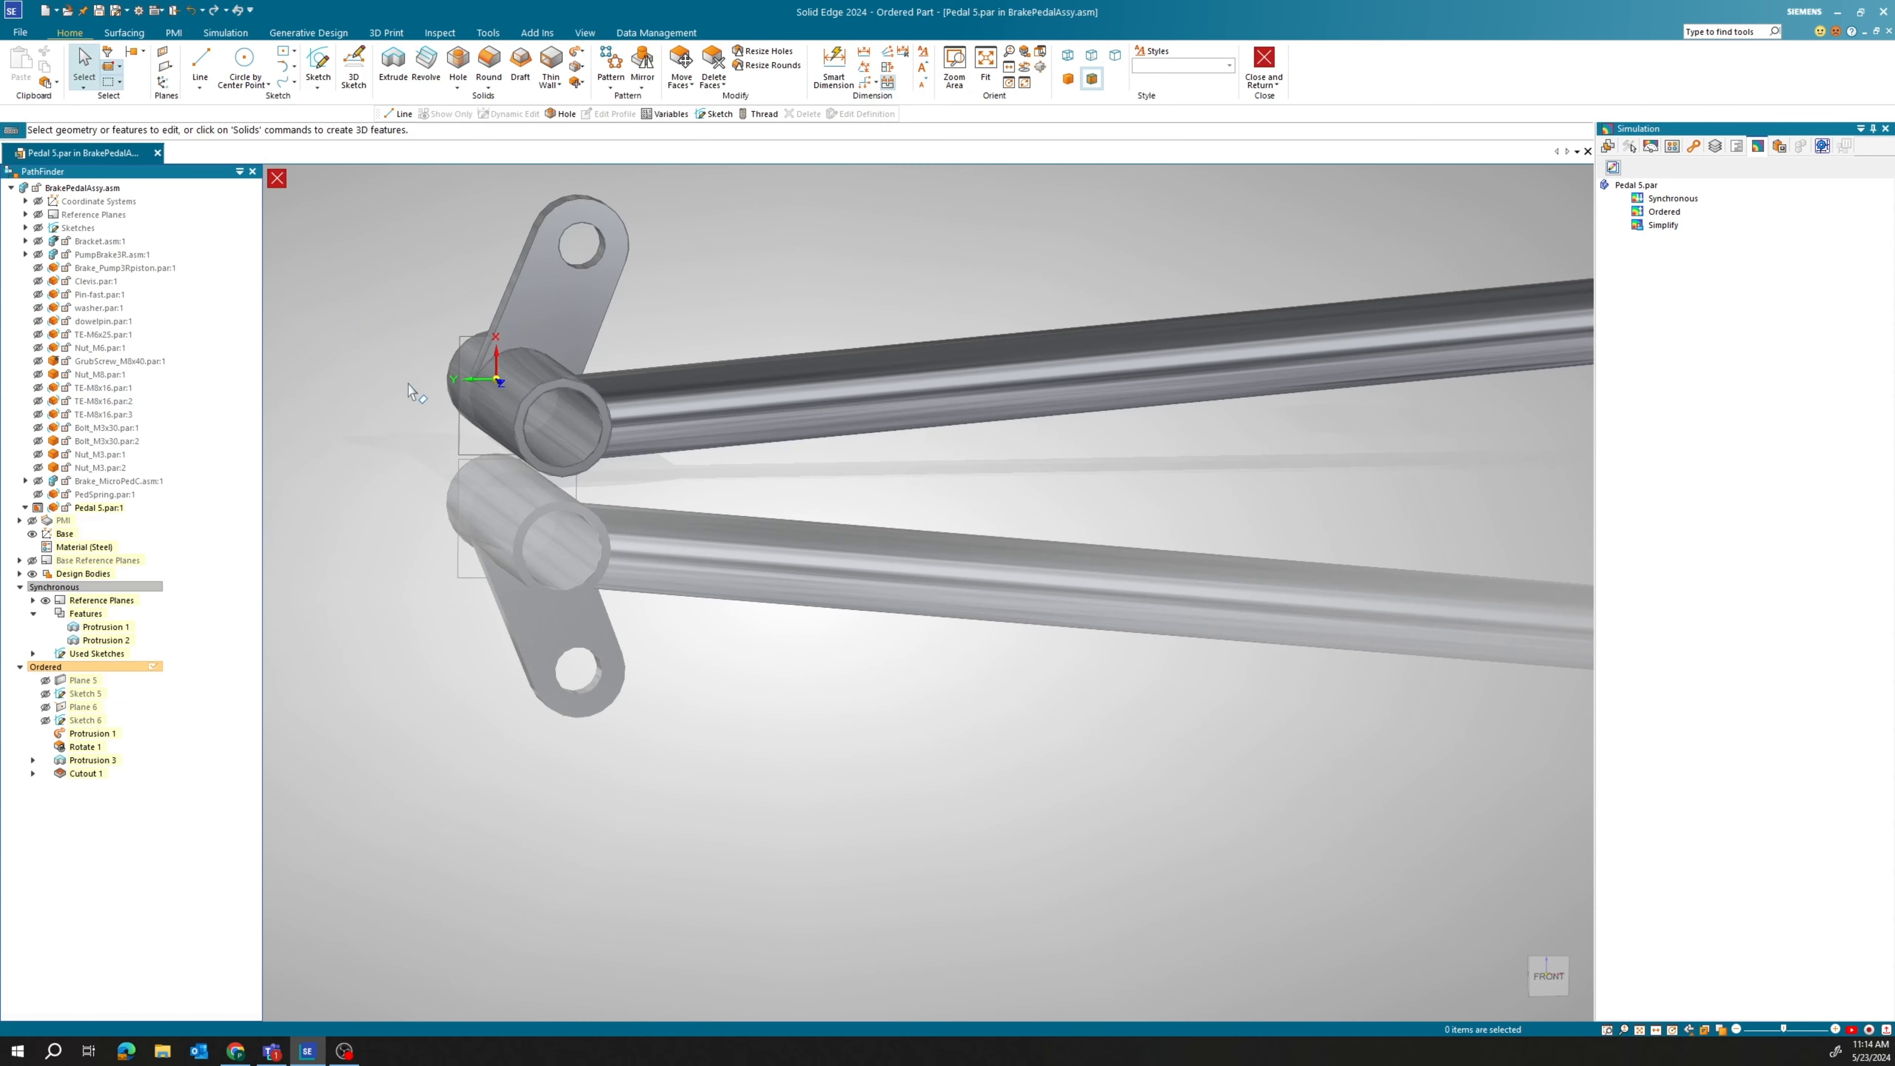
scroll(485, 466, down, 3)
middle_drag(515, 478, 599, 606)
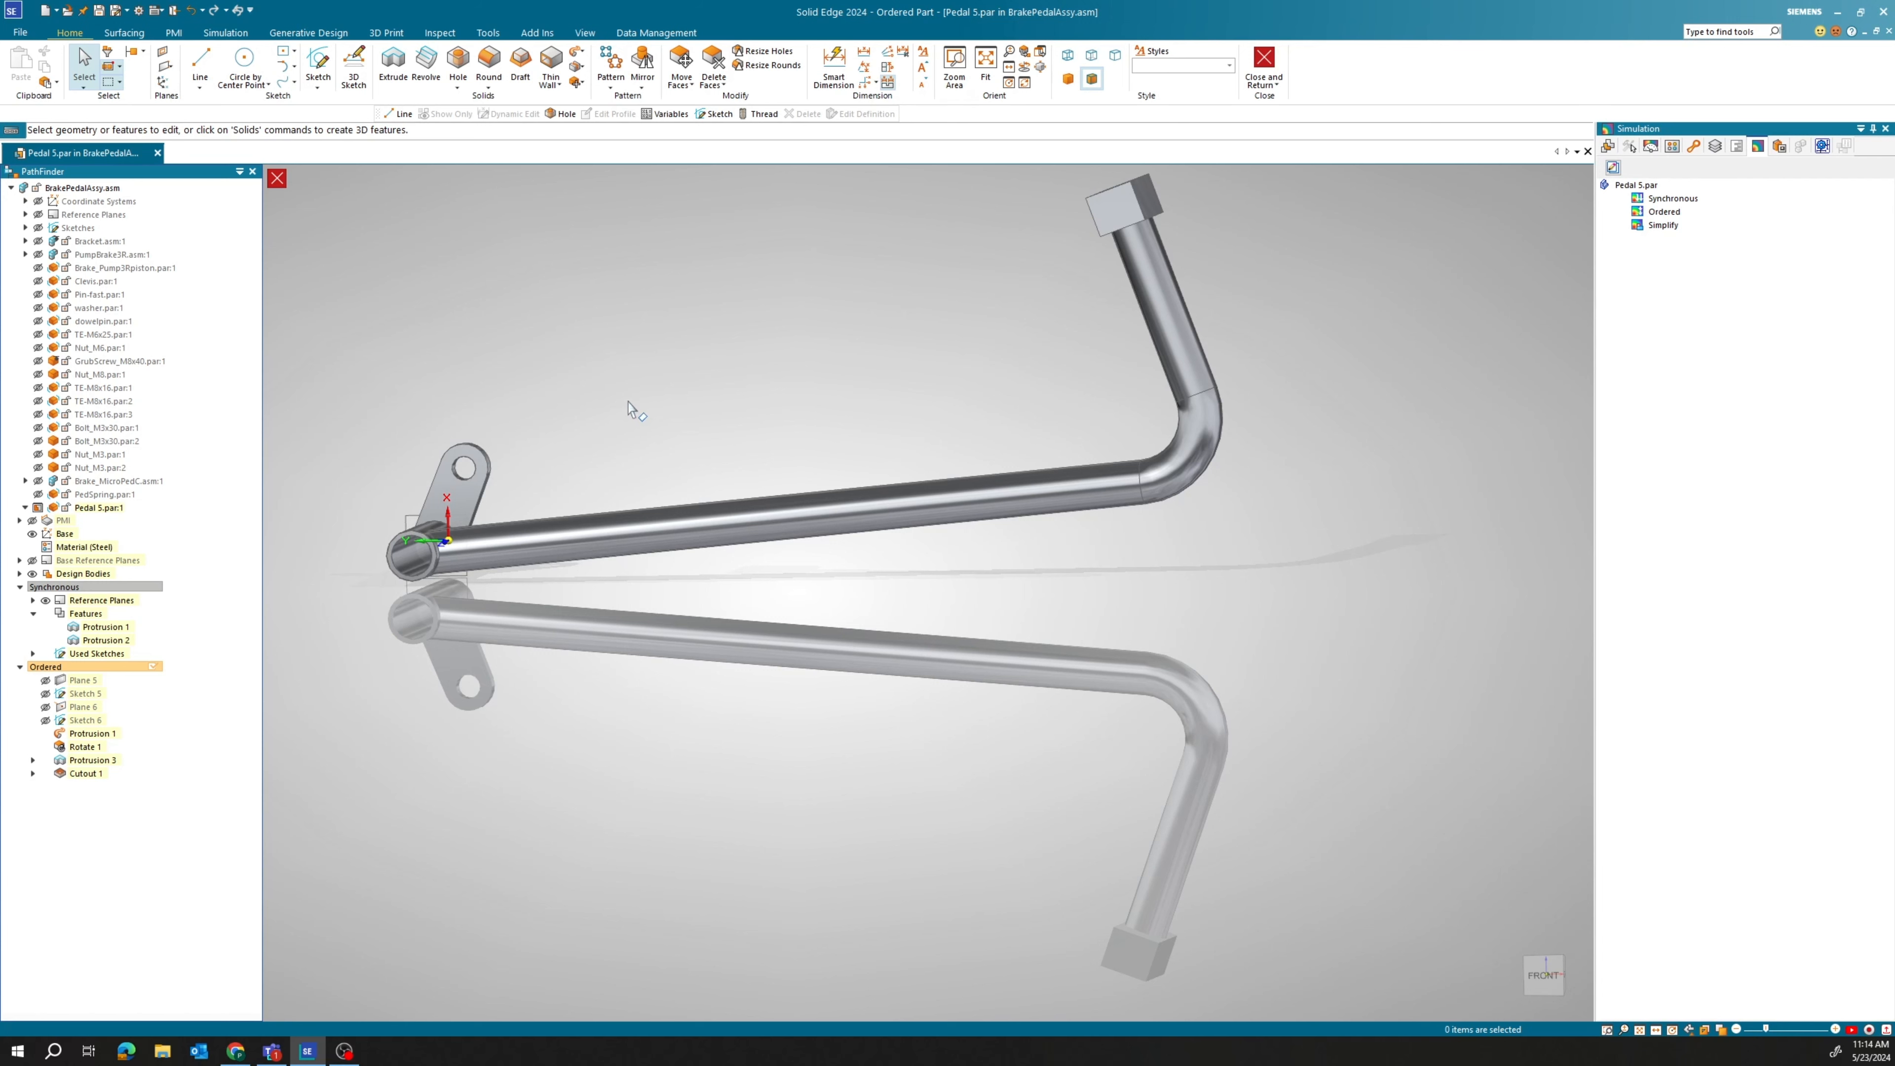
click(1269, 72)
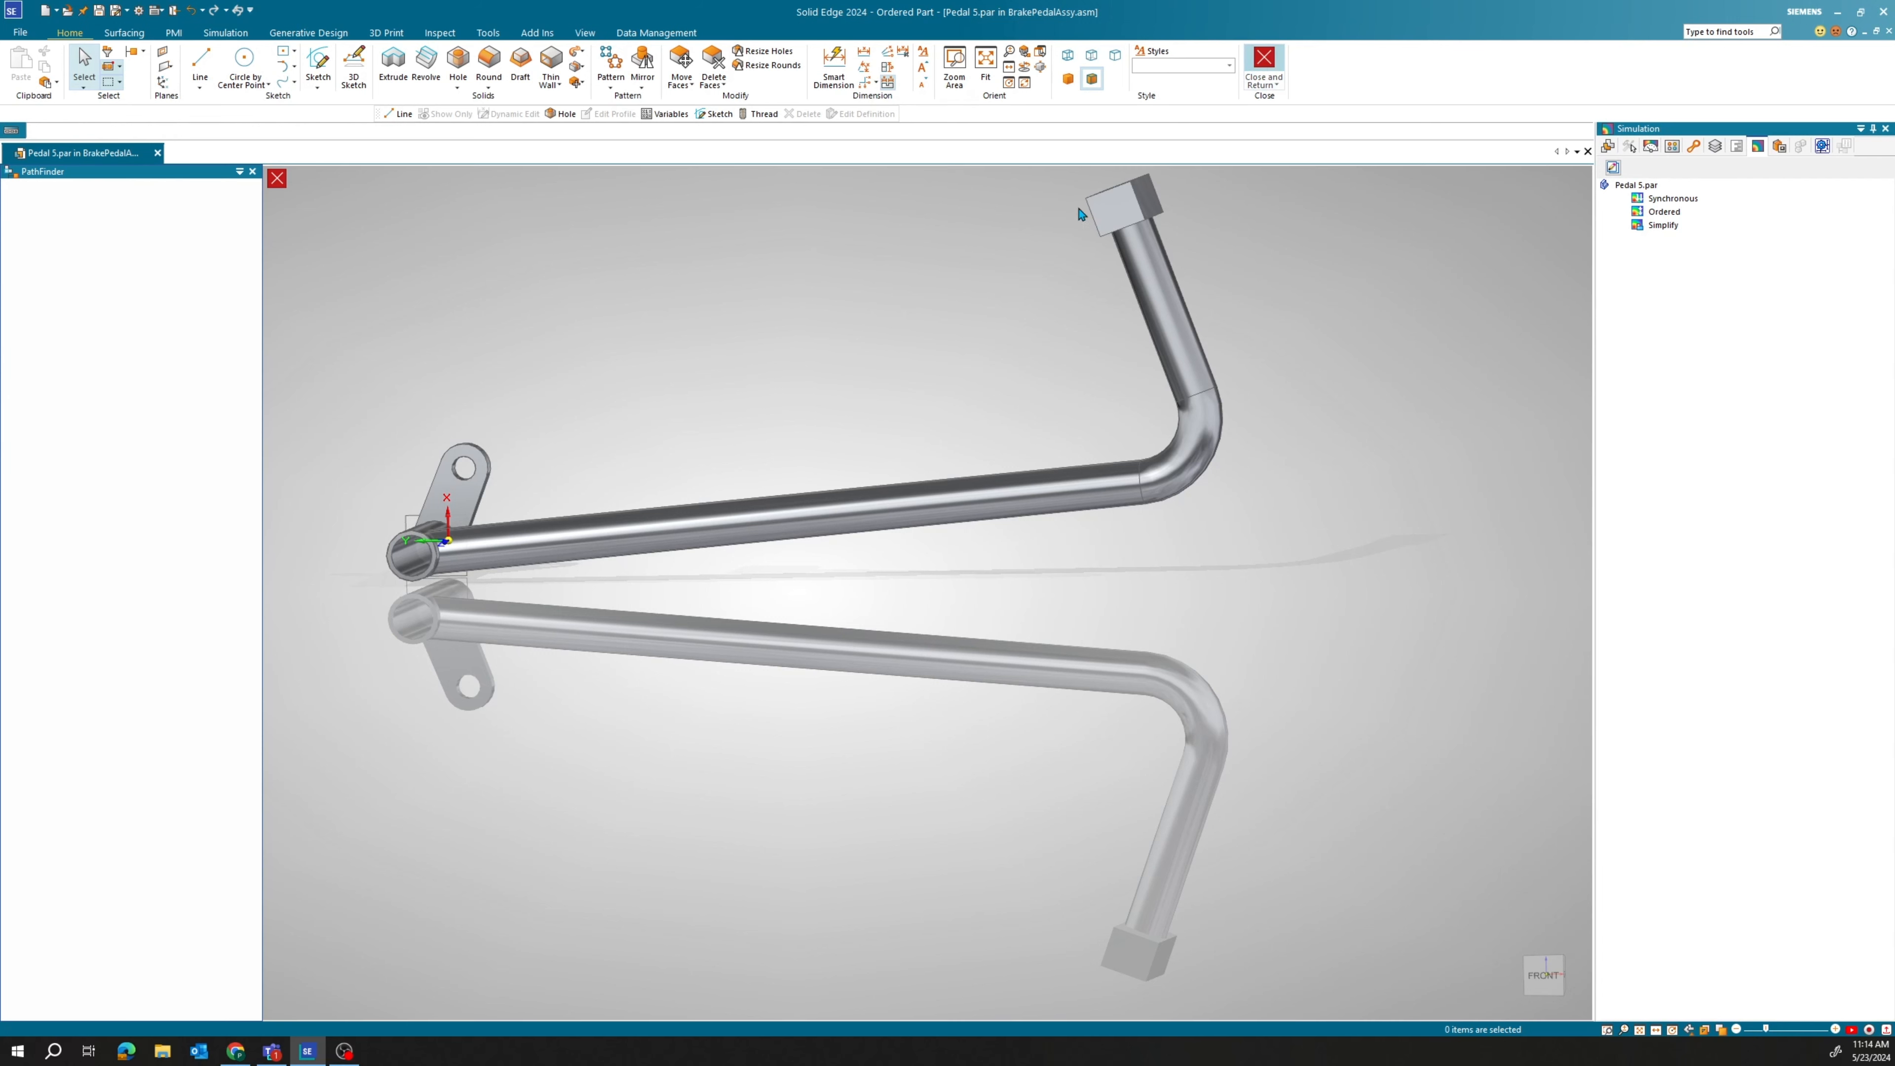
right_click(82, 206)
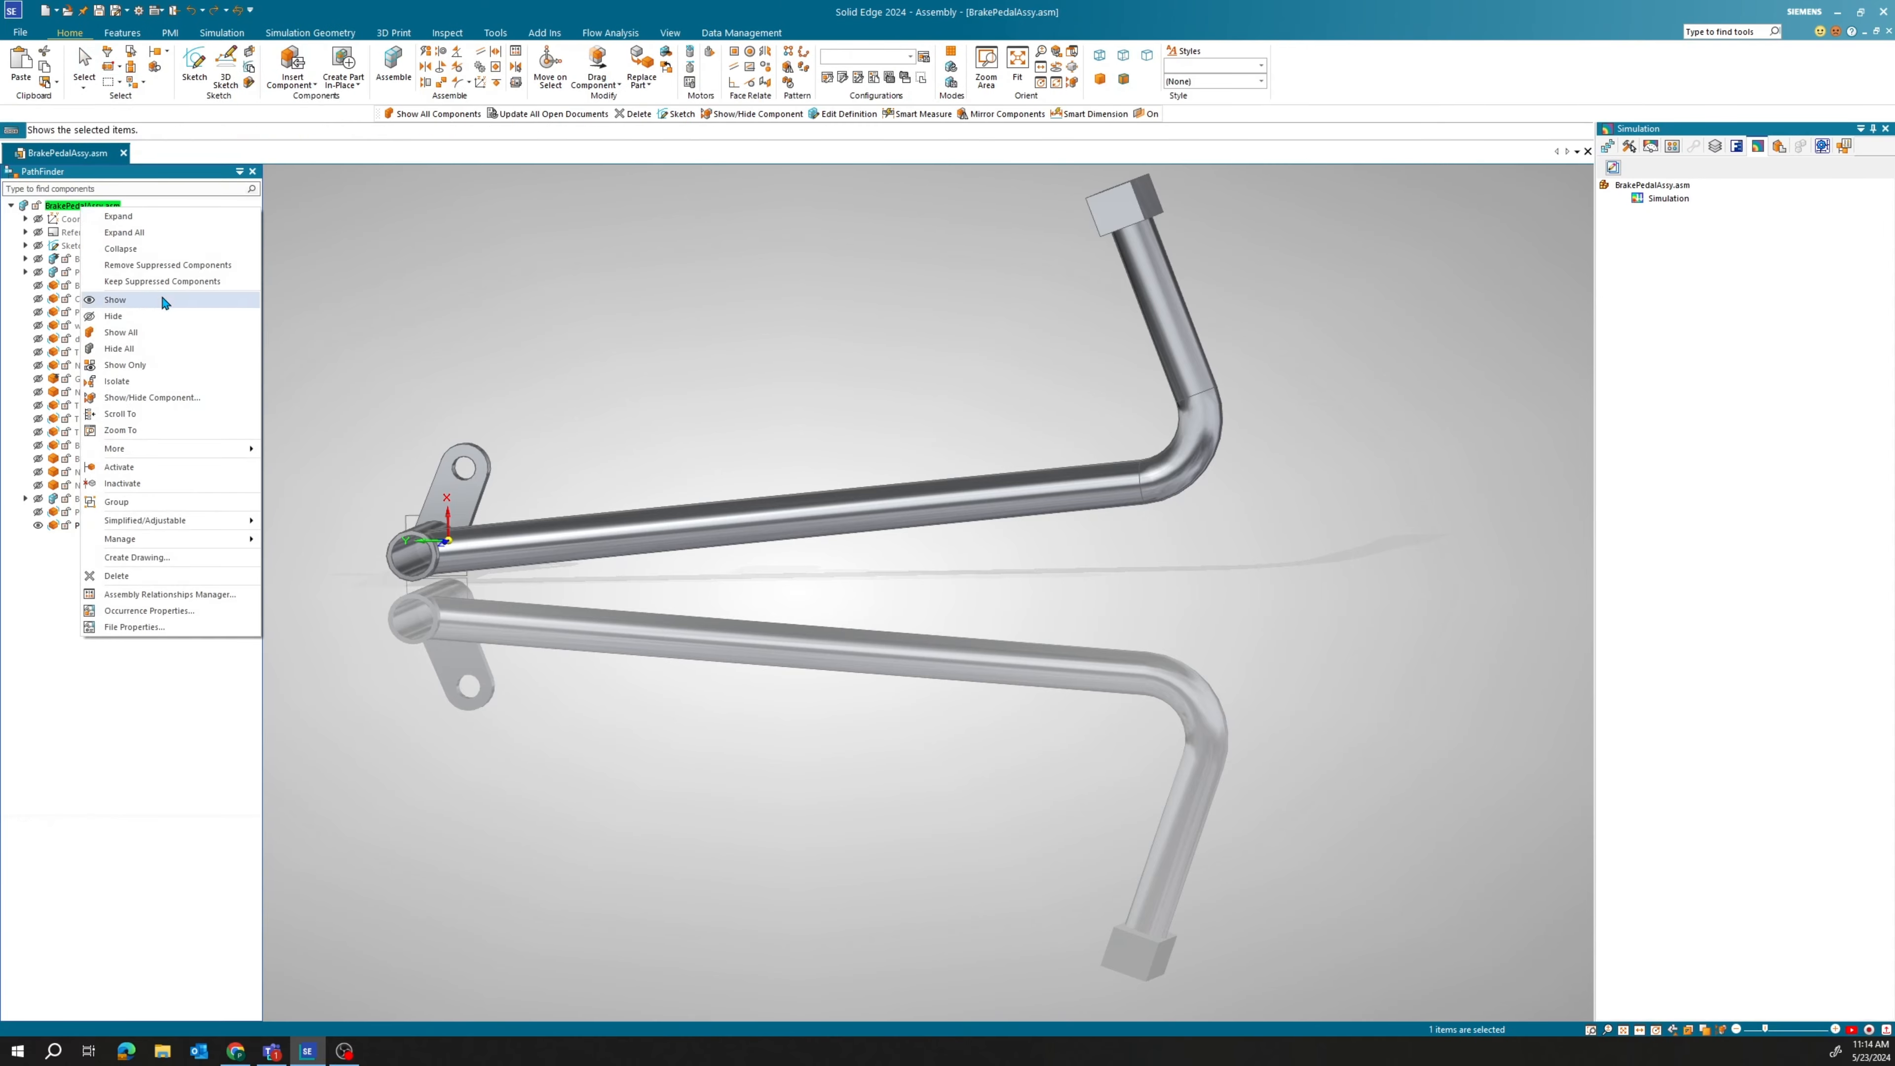
click(150, 332)
Delete the TE-M8x16 bolt on the left bracket's outer side.
middle_drag(874, 348, 776, 525)
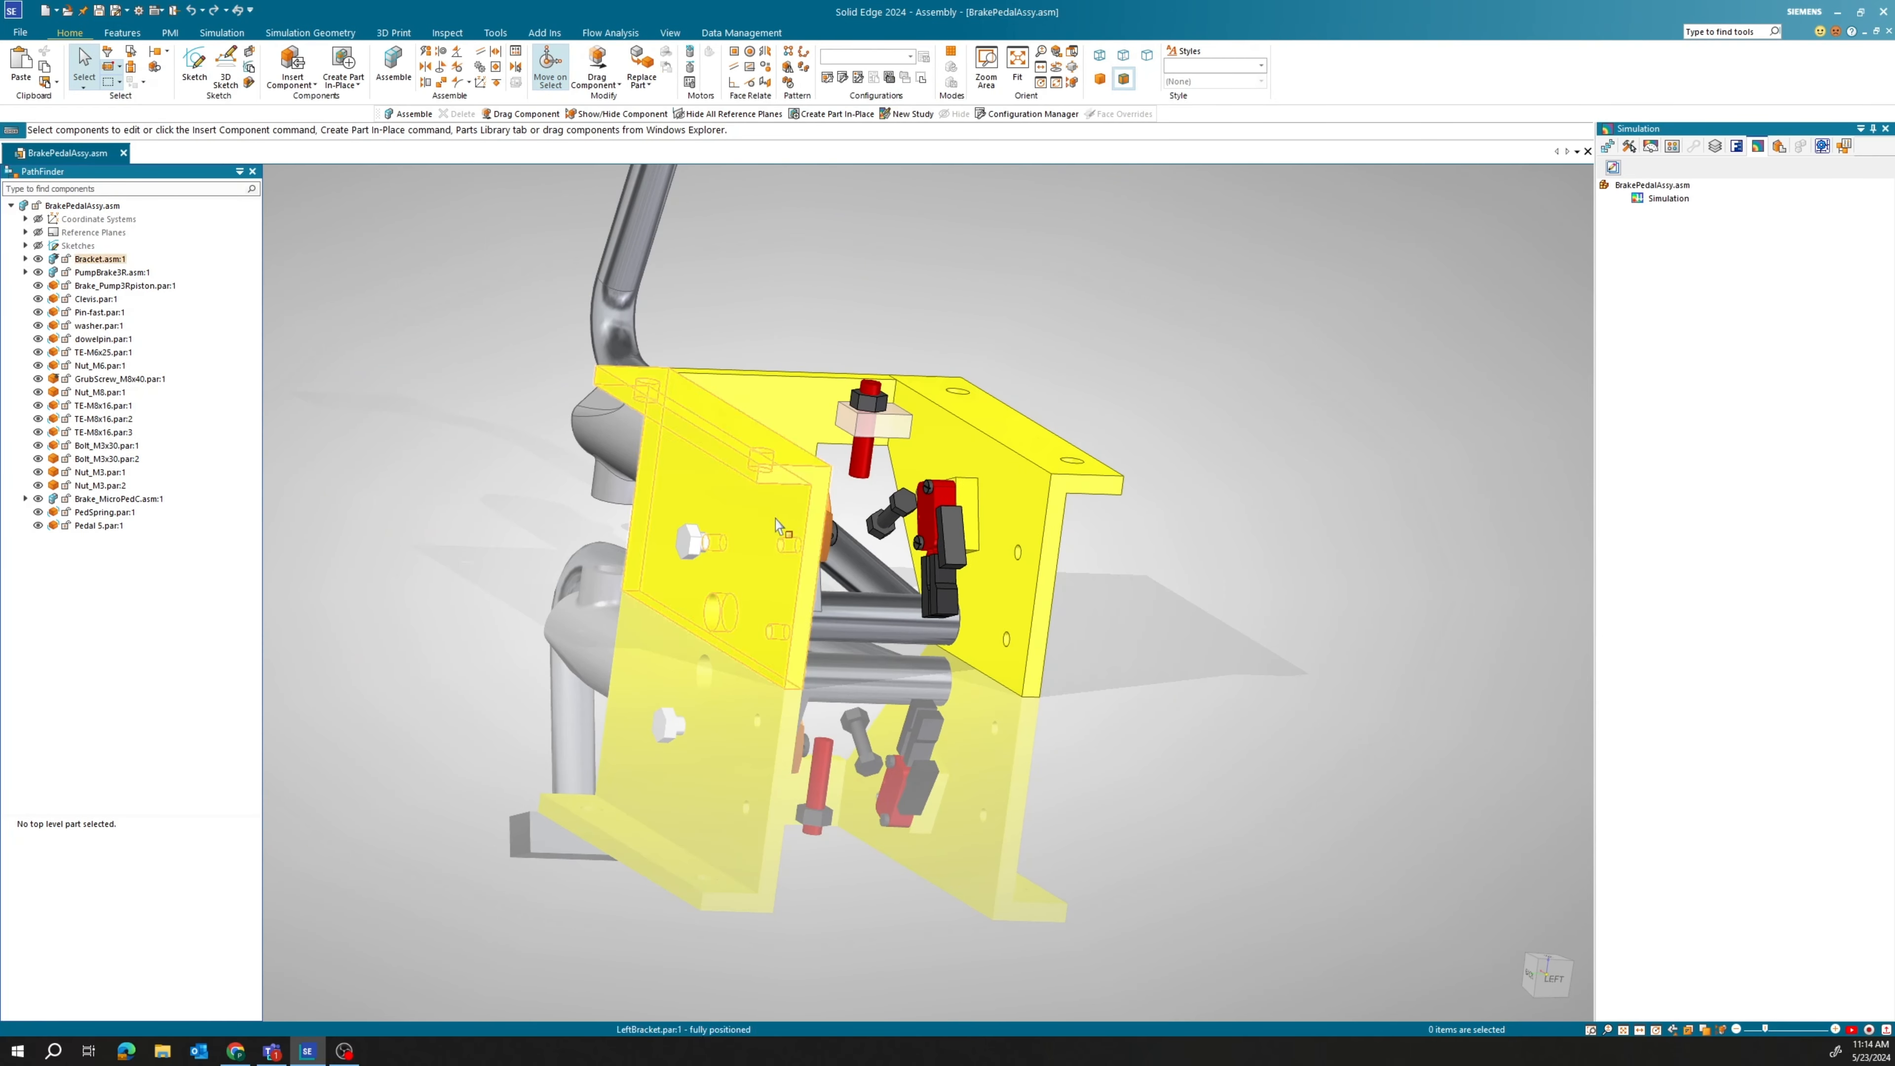
click(704, 546)
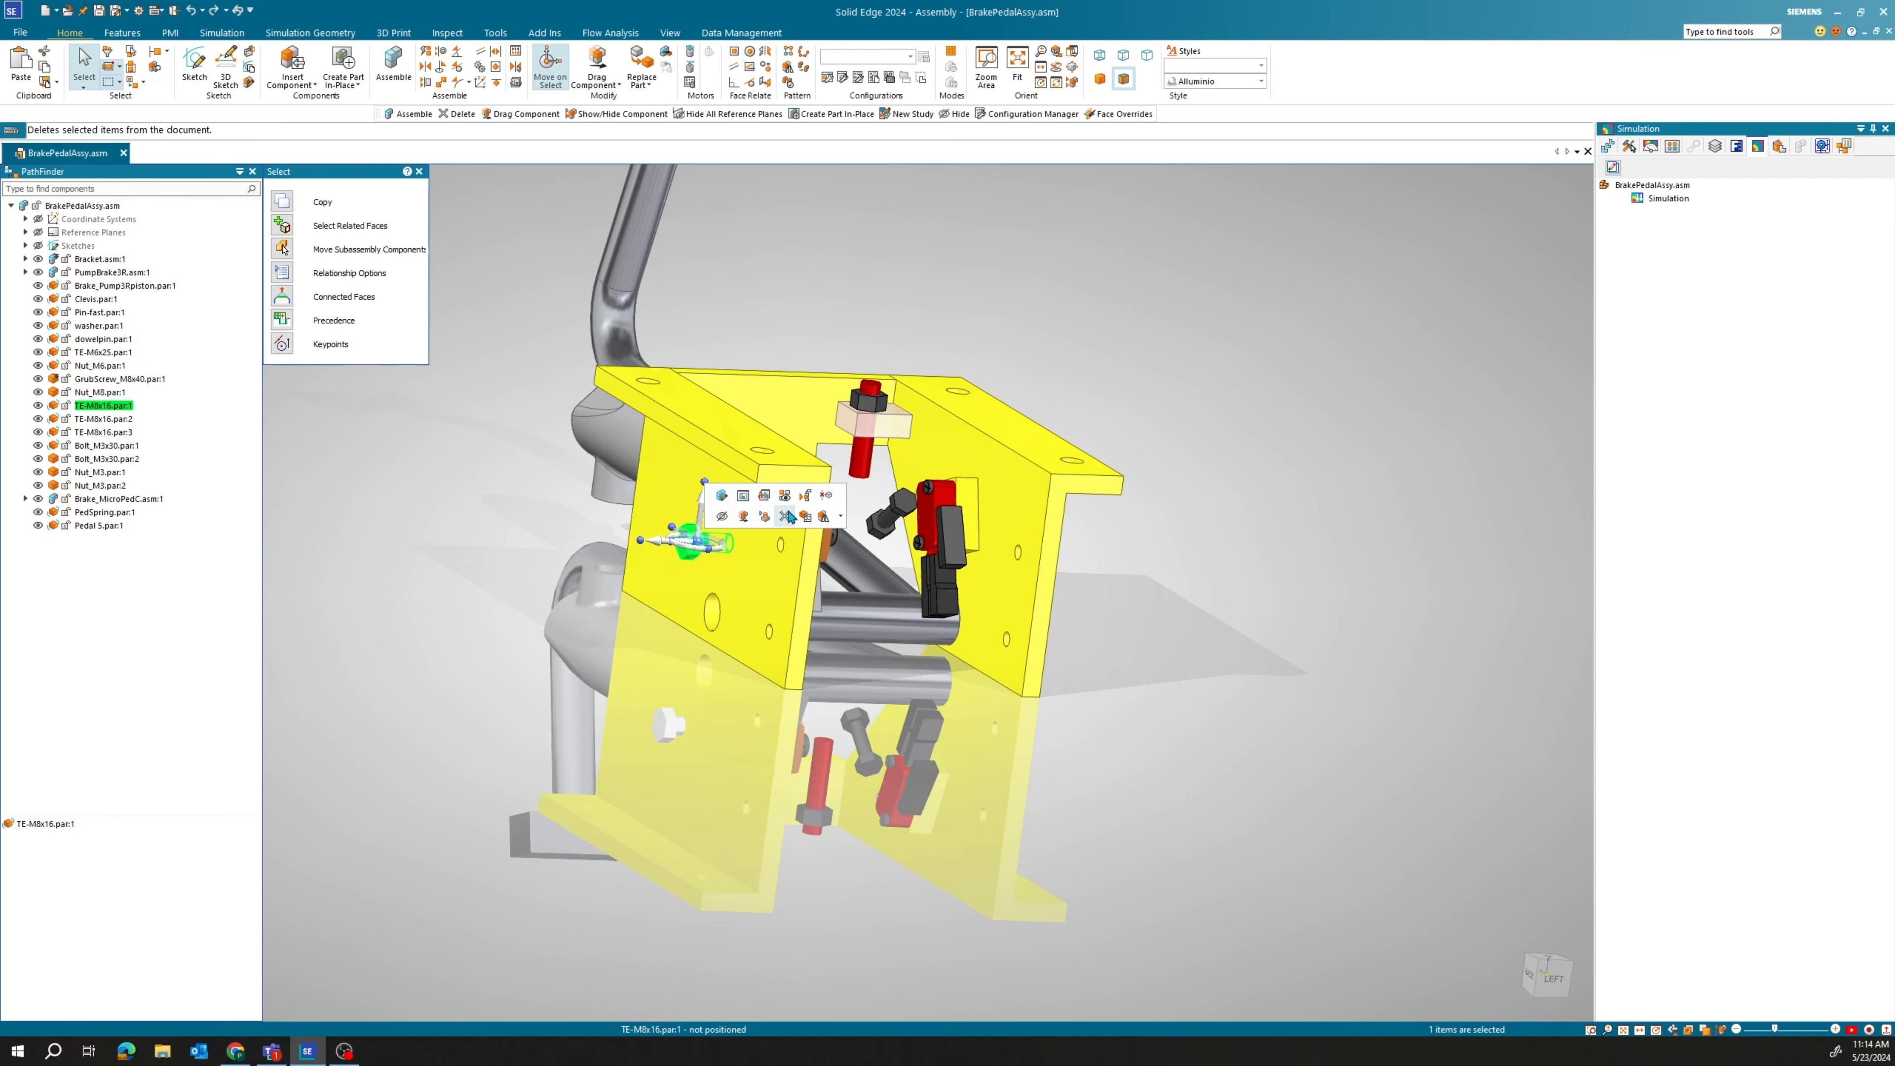
click(788, 517)
Insert PivotBar.par from the parts library into free space beside the brake pedal assembly.
middle_drag(1235, 453, 1250, 399)
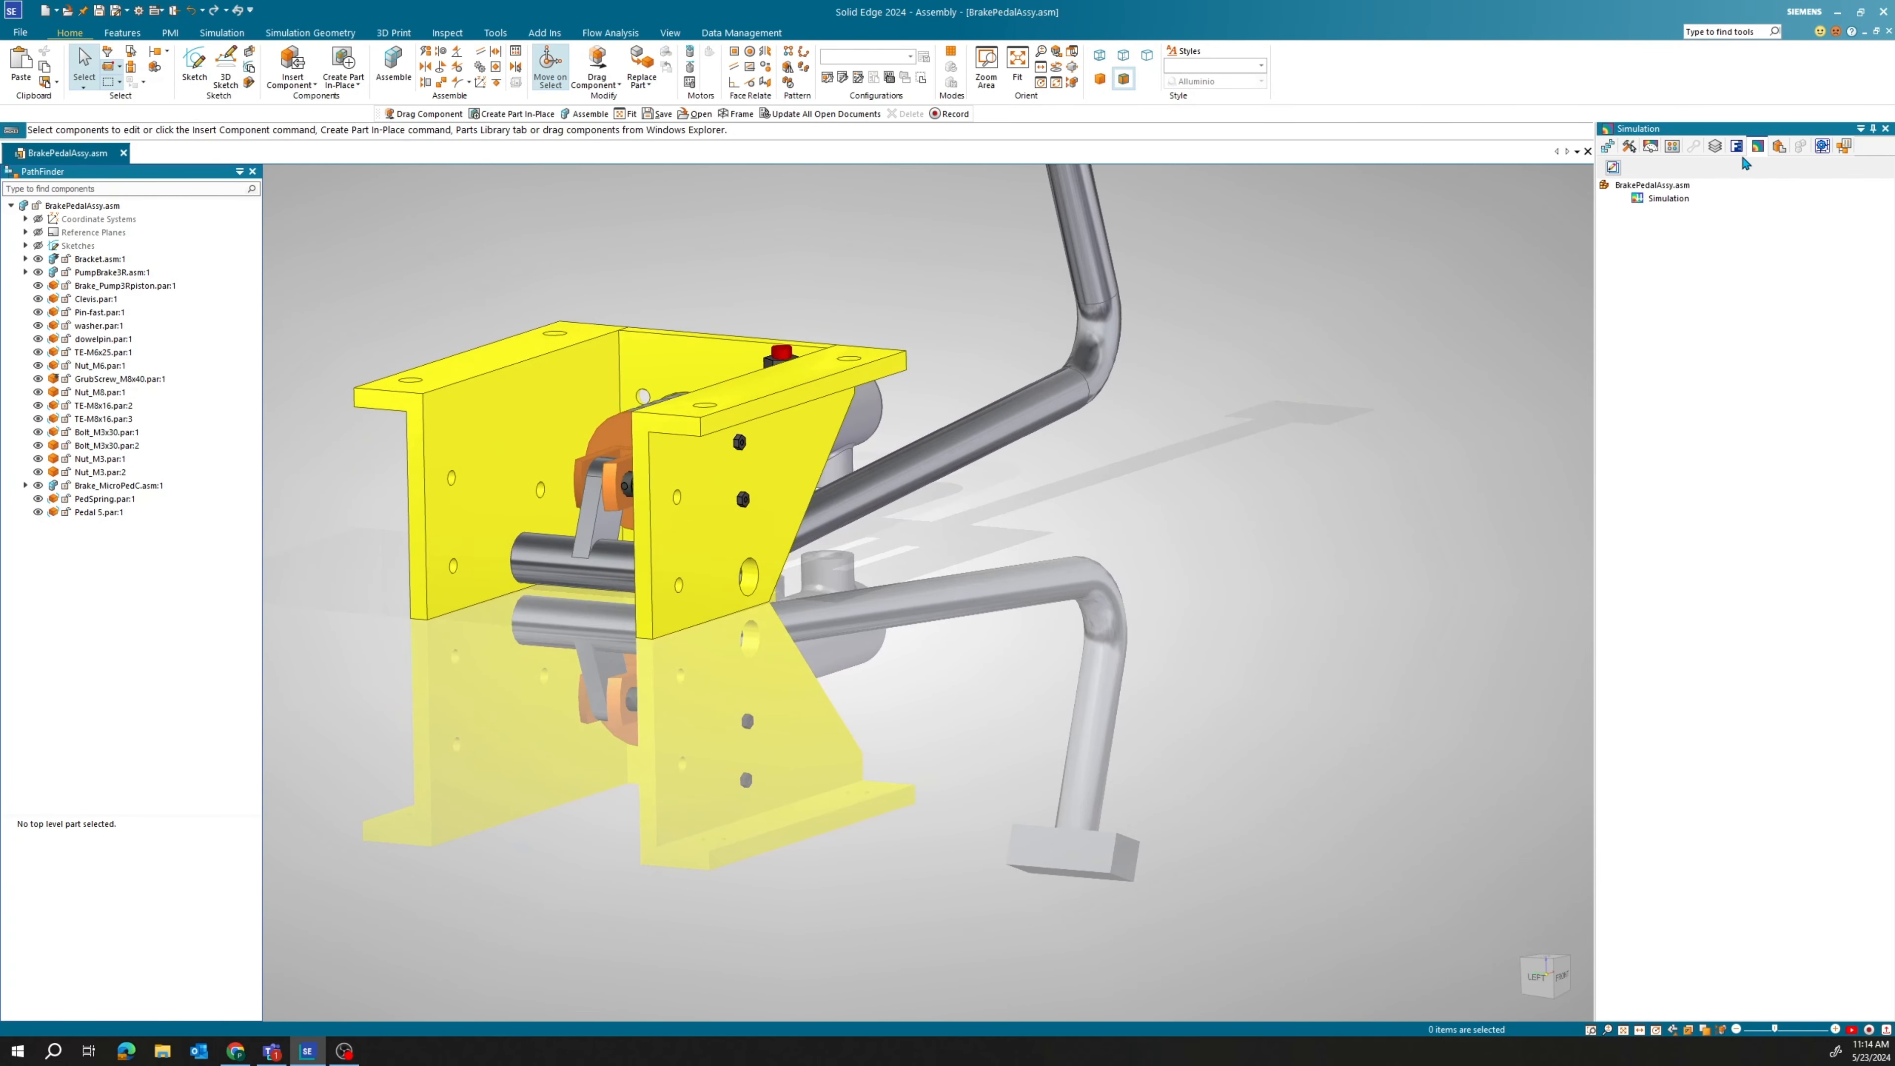
click(1786, 146)
scroll(1151, 589, down, 4)
middle_drag(1150, 588, 760, 515)
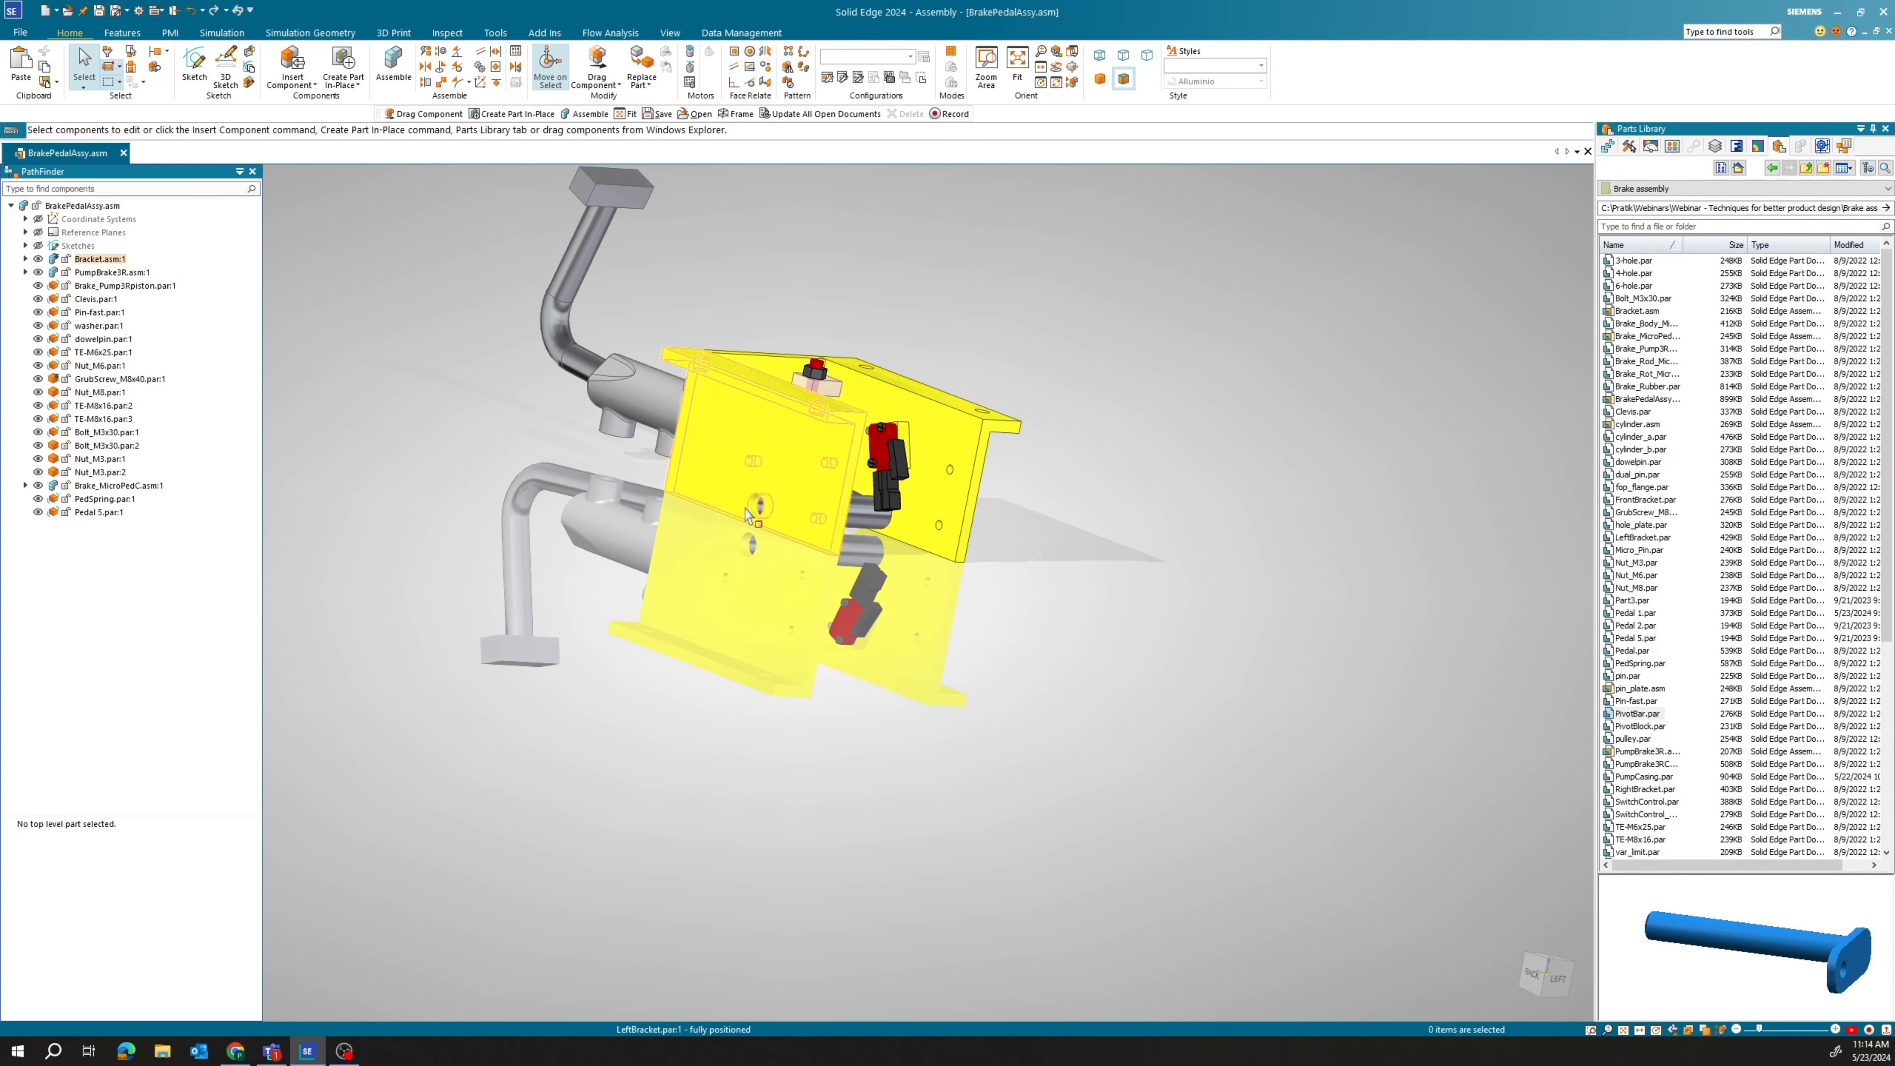
middle_drag(760, 514, 634, 515)
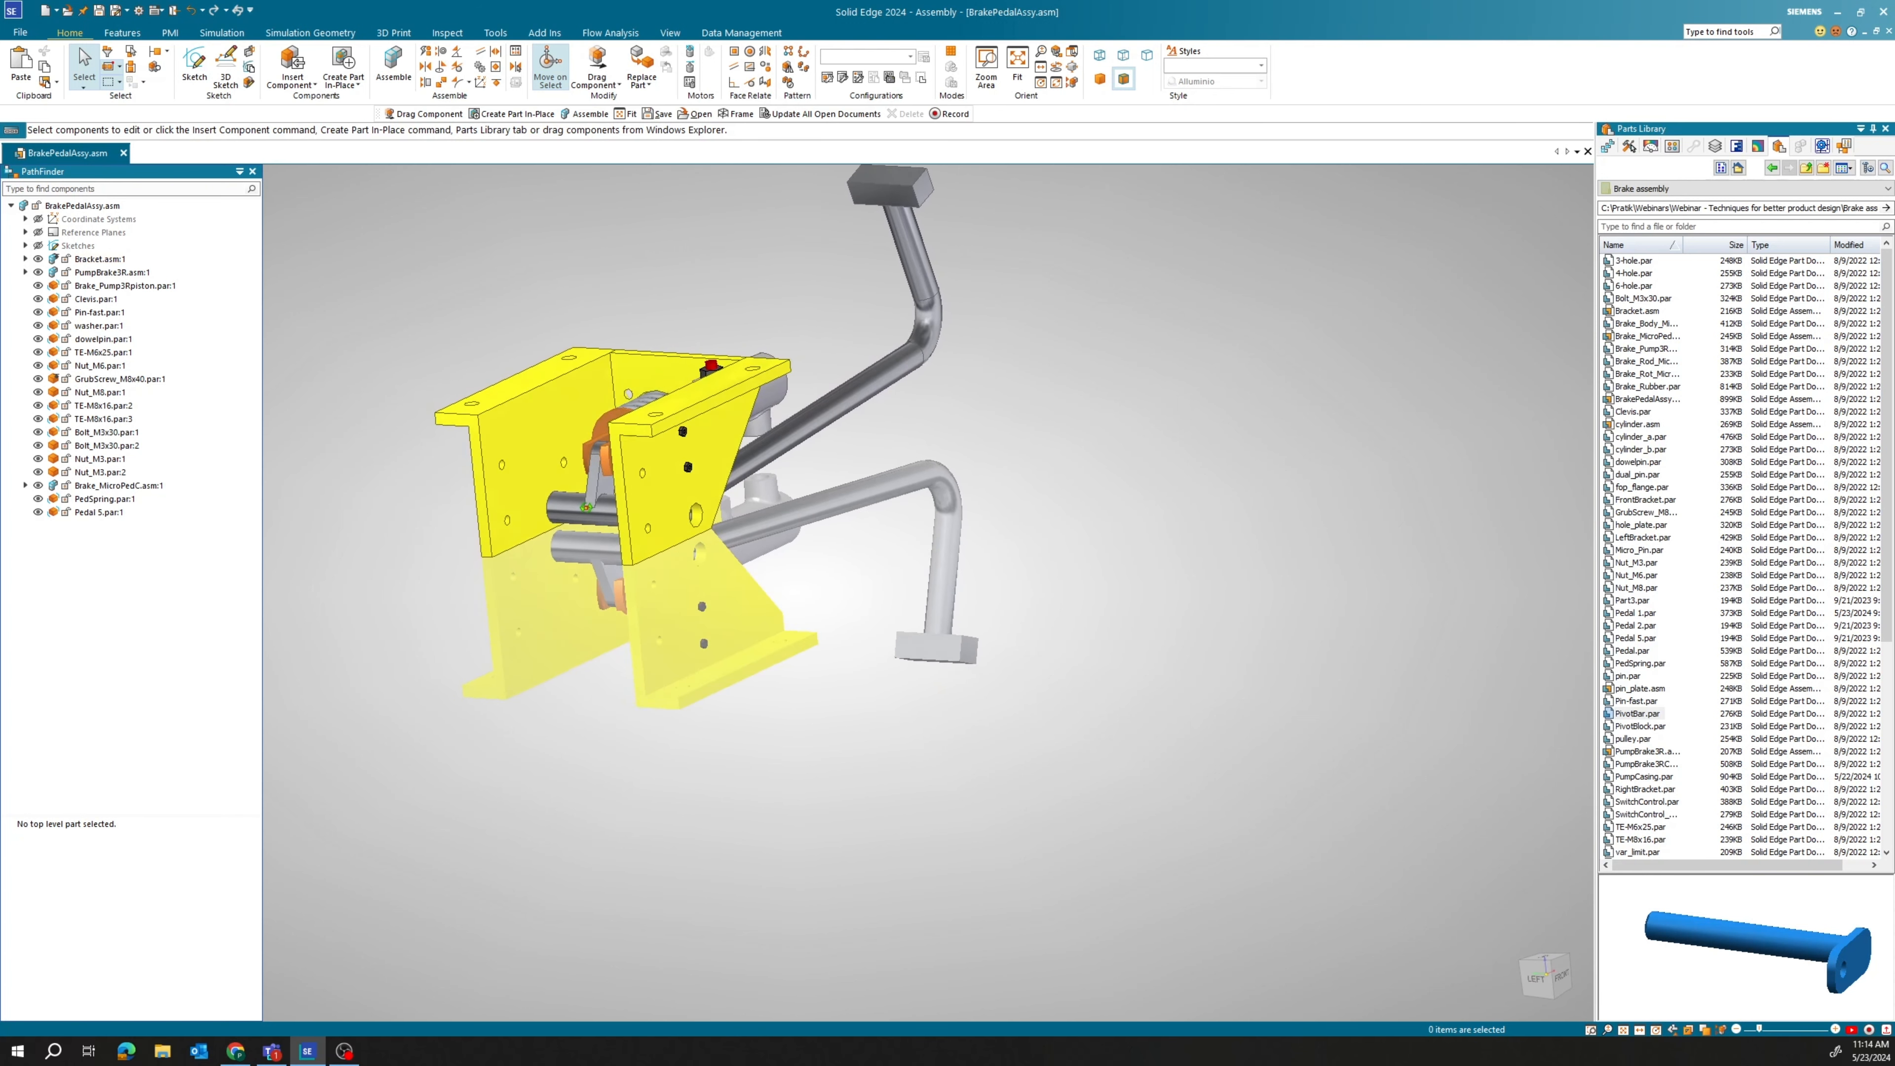
click(1618, 715)
drag(1176, 517, 1175, 516)
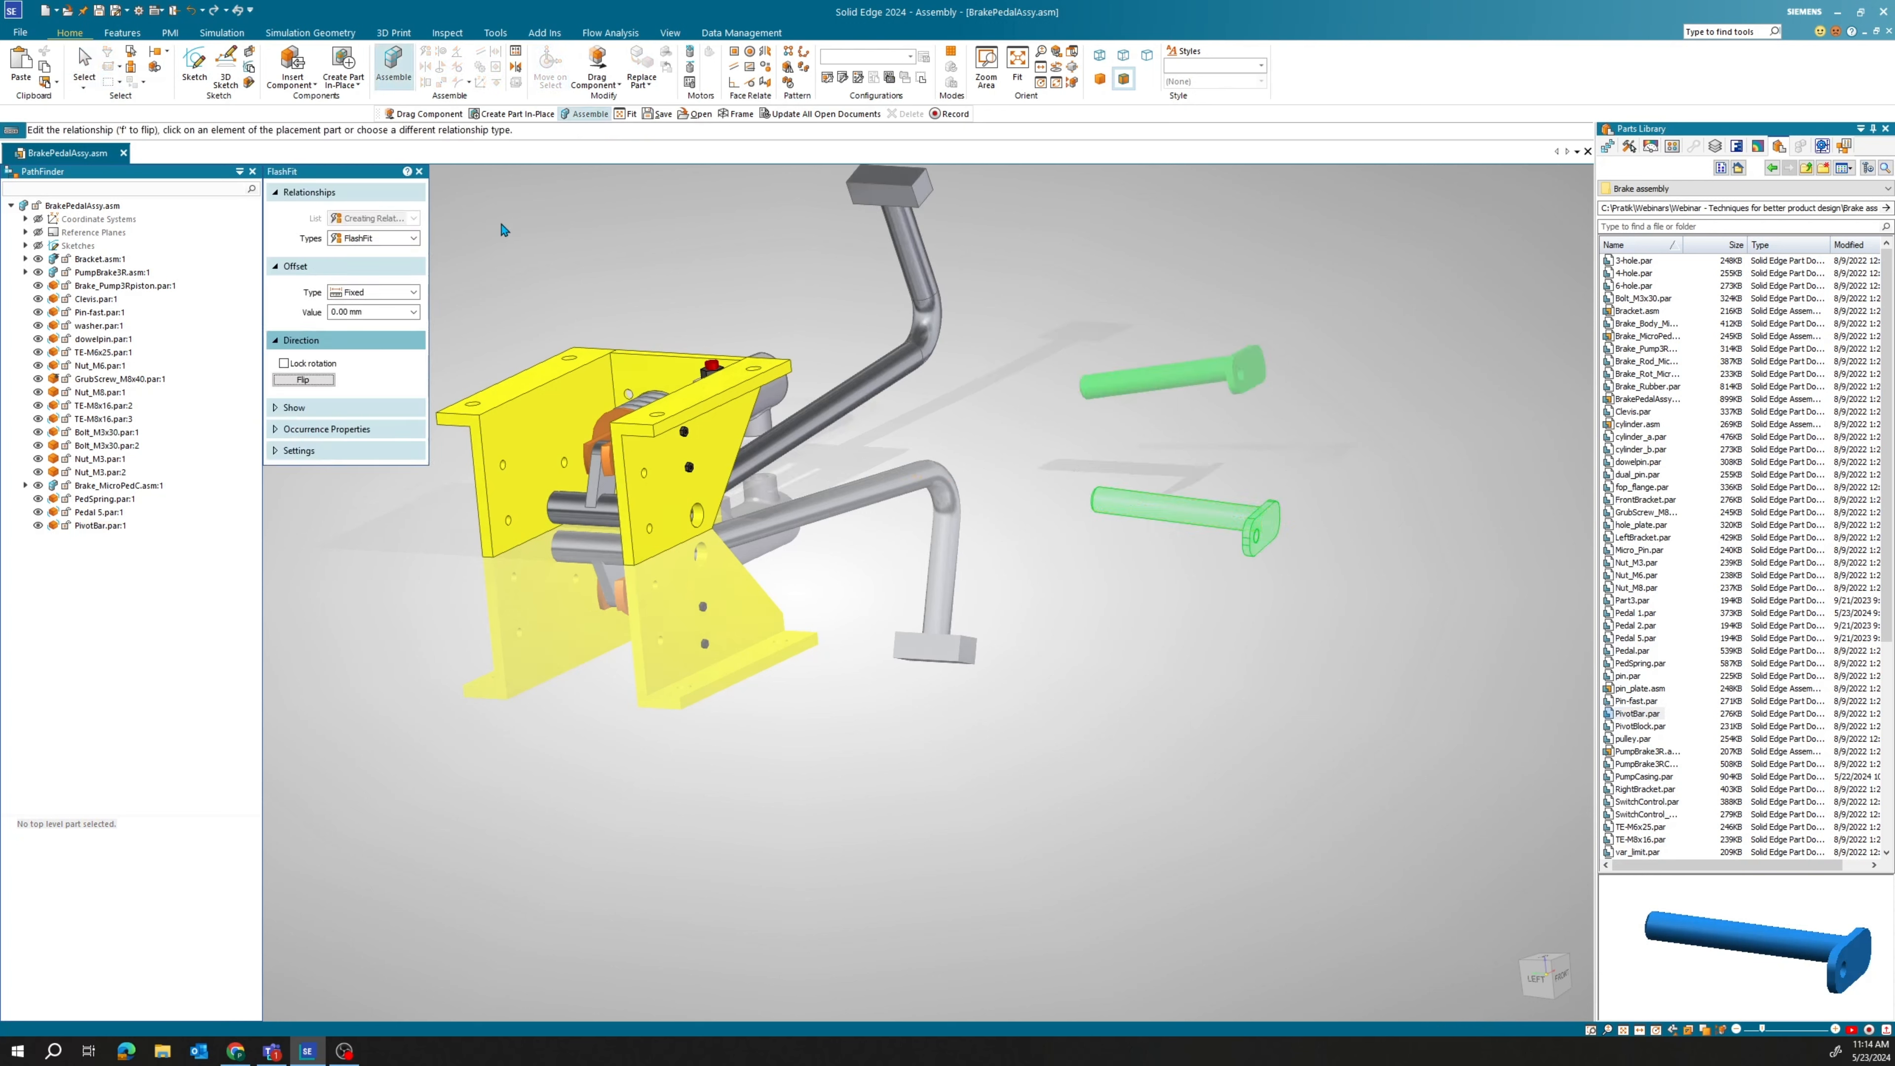
Align the small hole in the pivot bar's flange with a small bracket hole and flip the bar's direction.
scroll(1135, 349, up, 5)
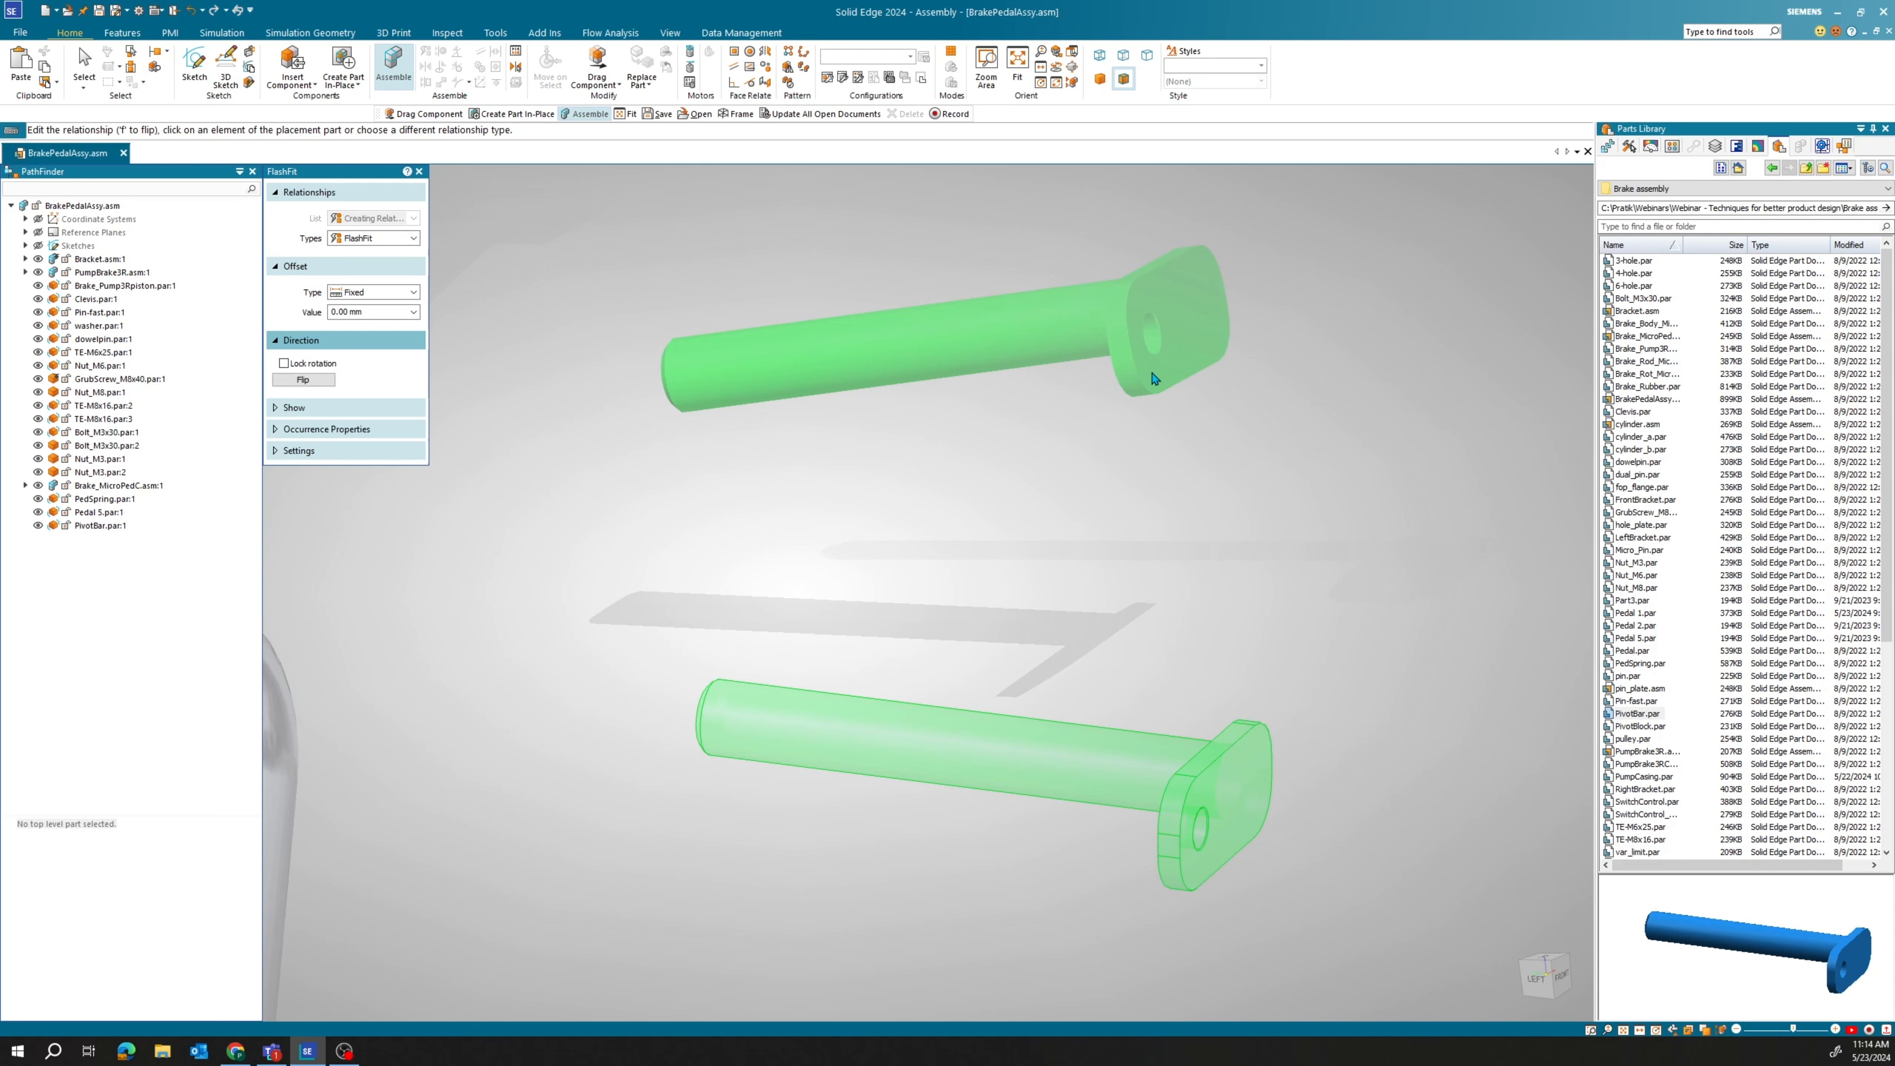
click(1201, 837)
scroll(1082, 731, down, 5)
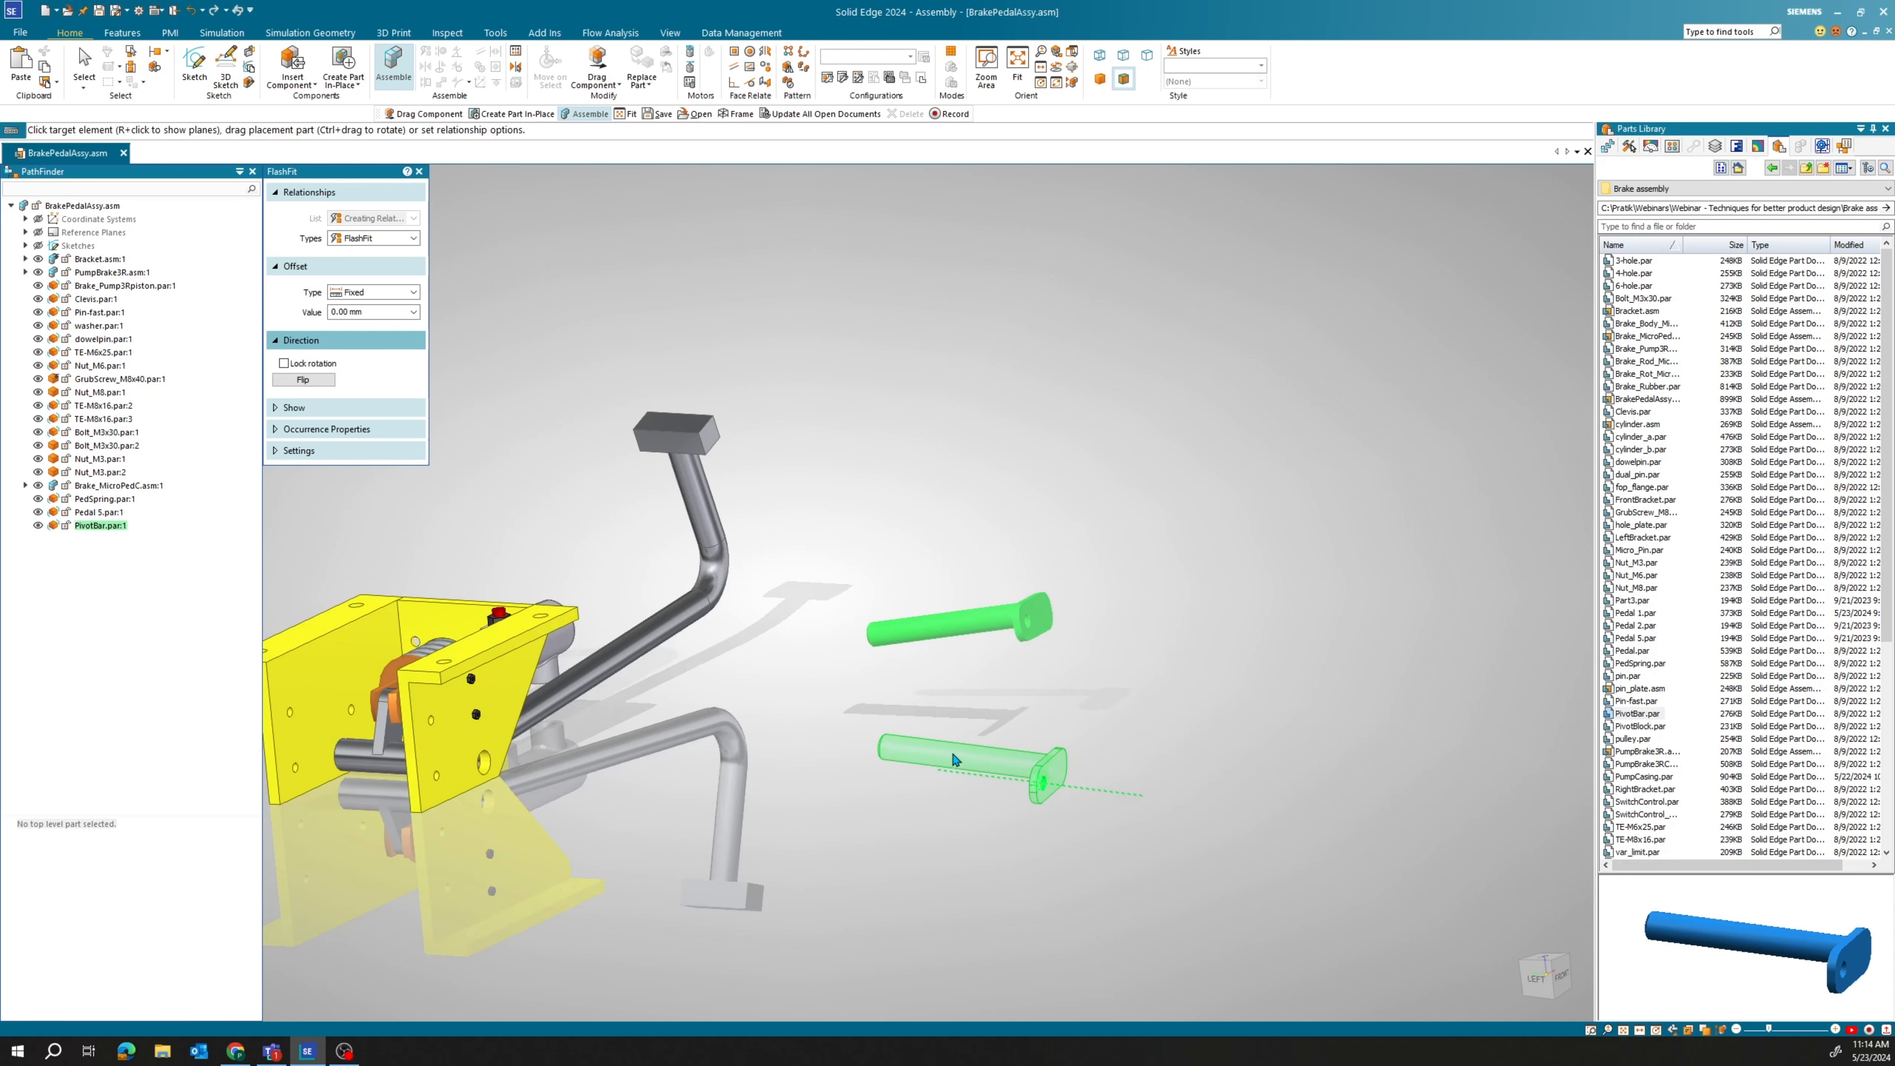
scroll(560, 543, up, 5)
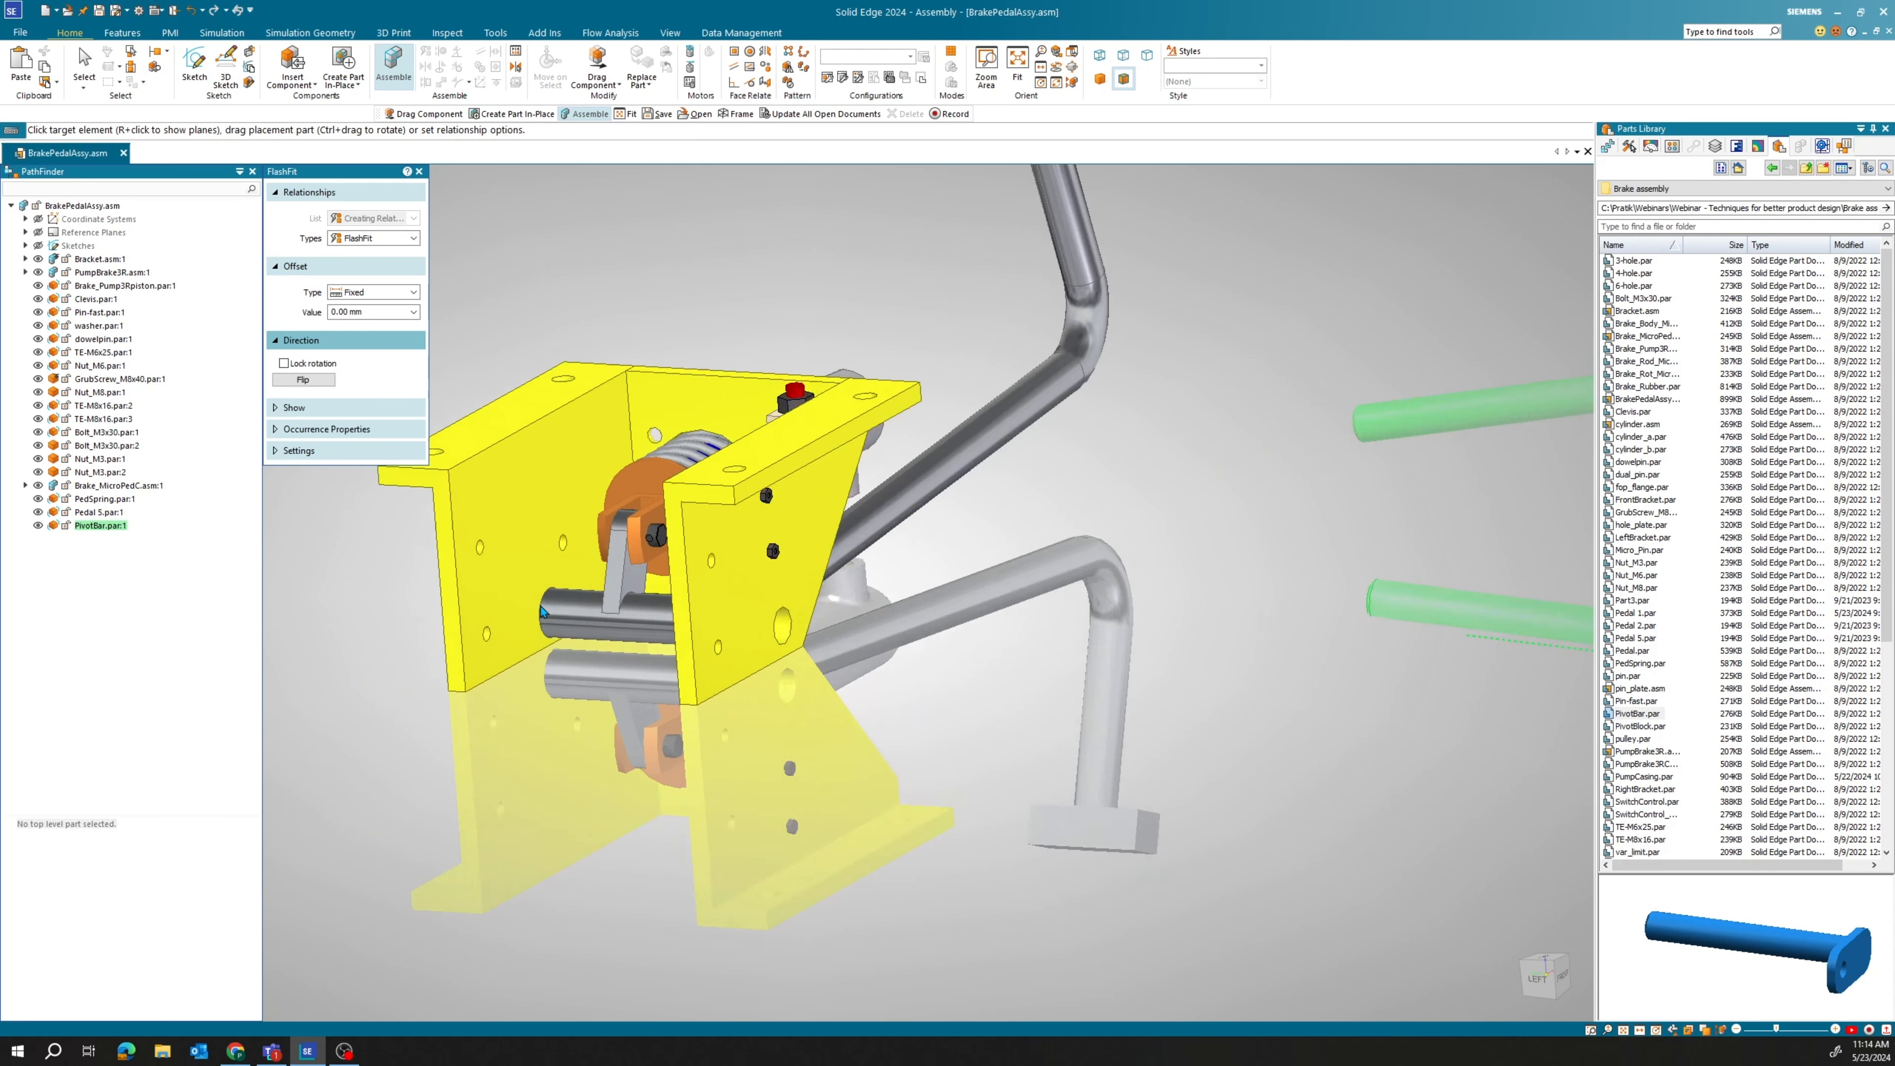
click(567, 532)
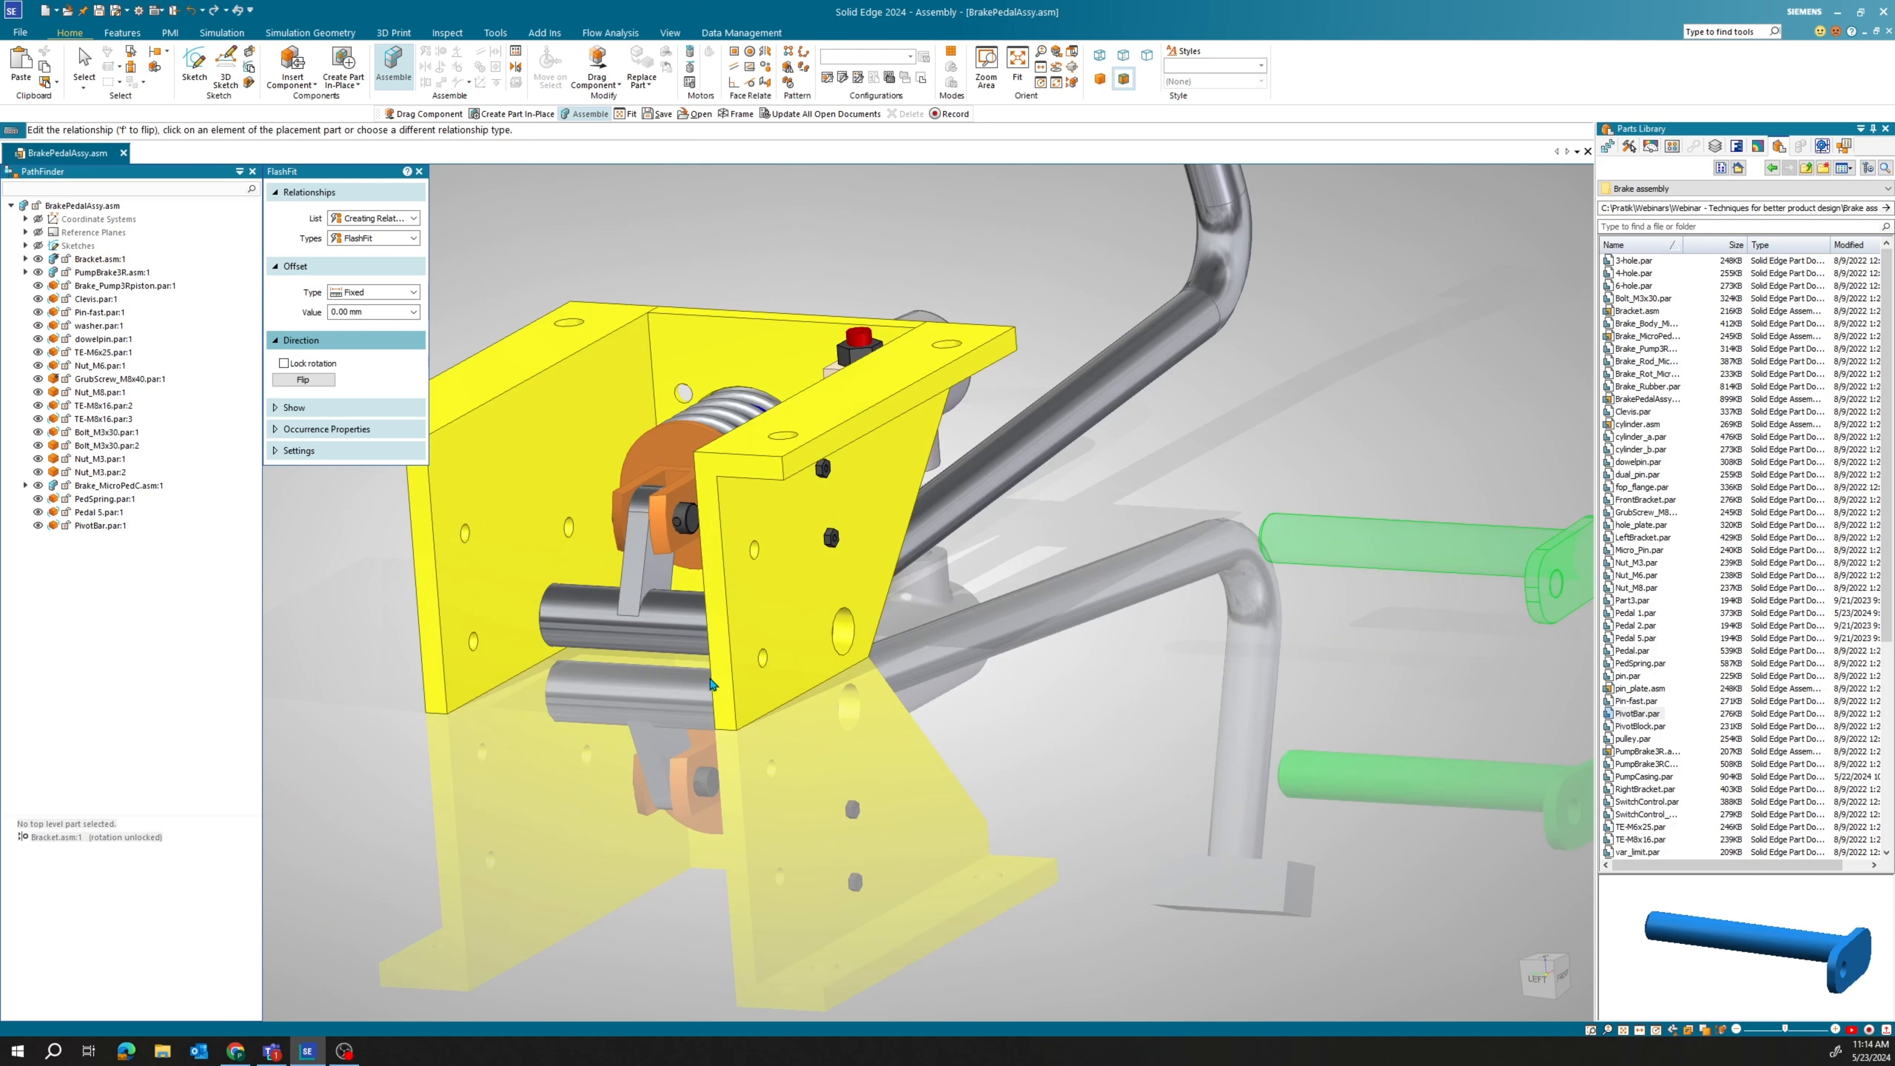
scroll(796, 635, down, 3)
click(299, 380)
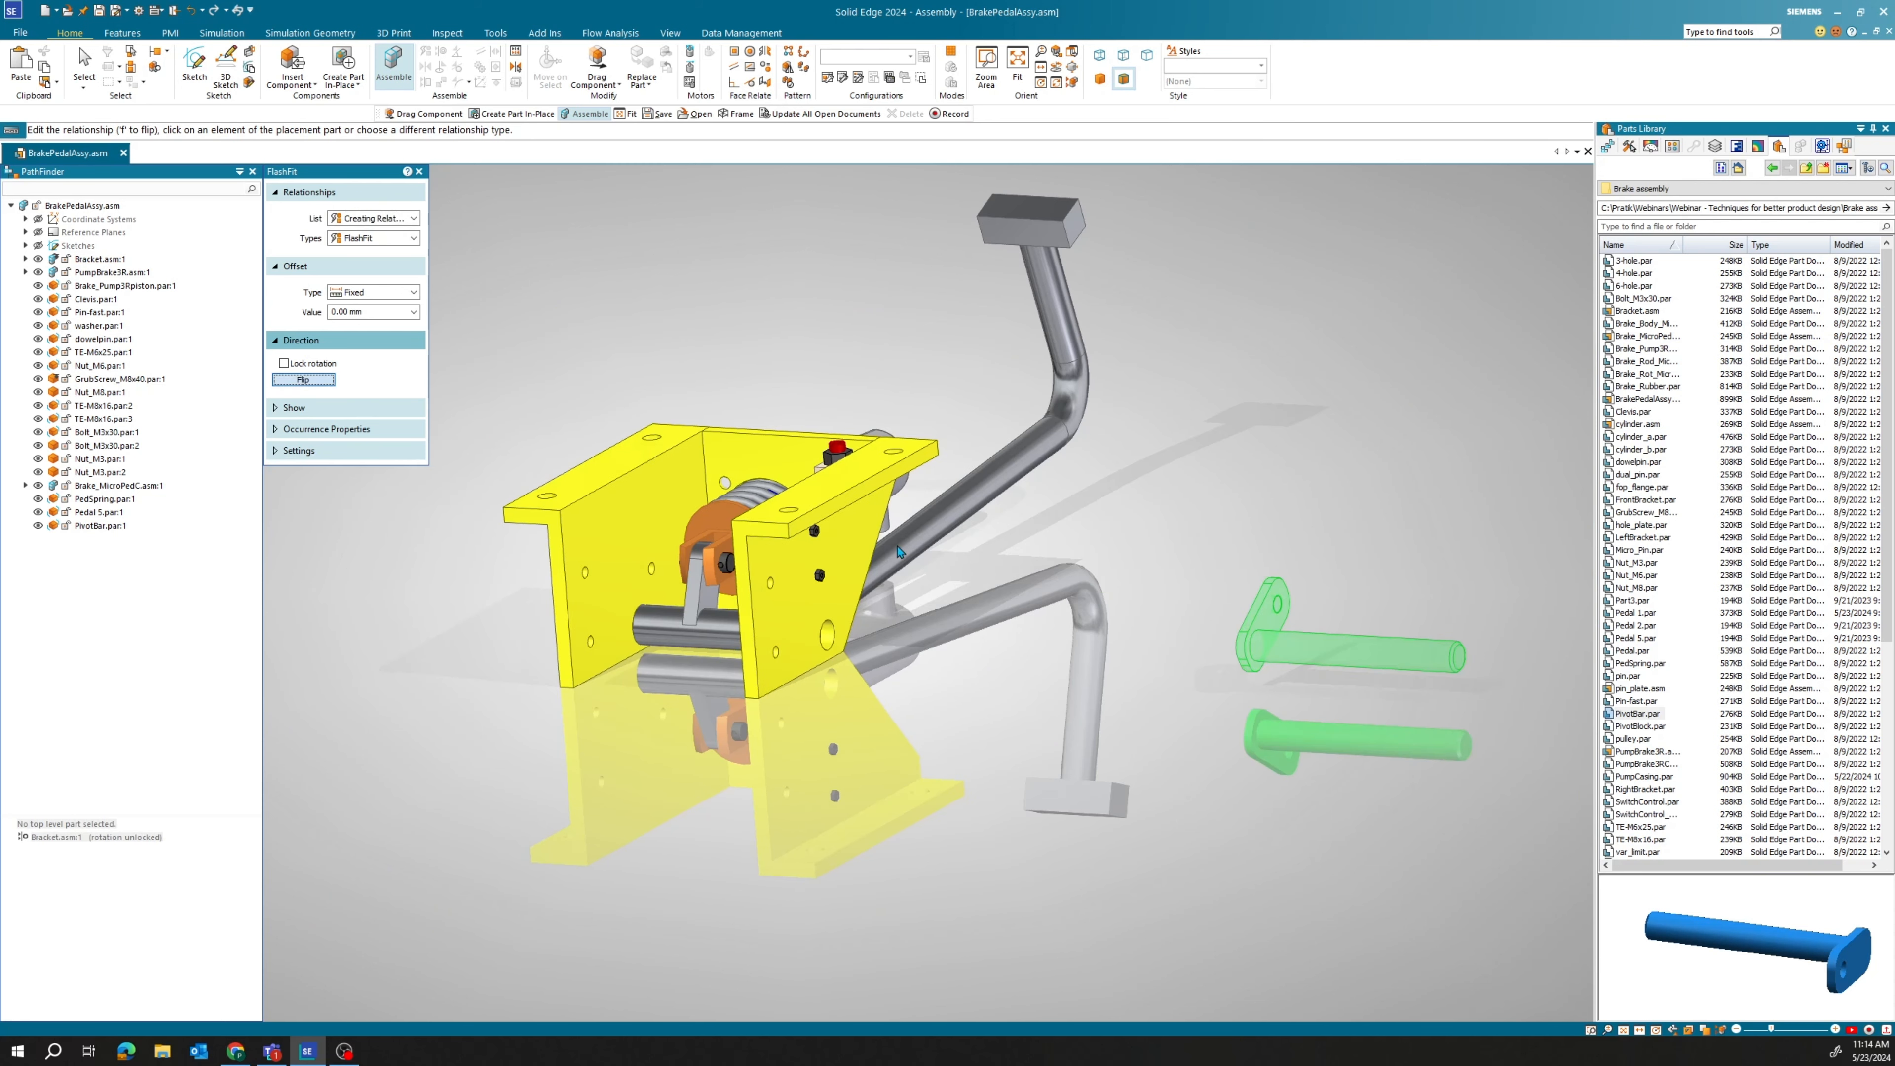
Align the pivot bar's shaft with the right bracket's large hole and mate its flange to the left bracket's outer face.
click(1298, 665)
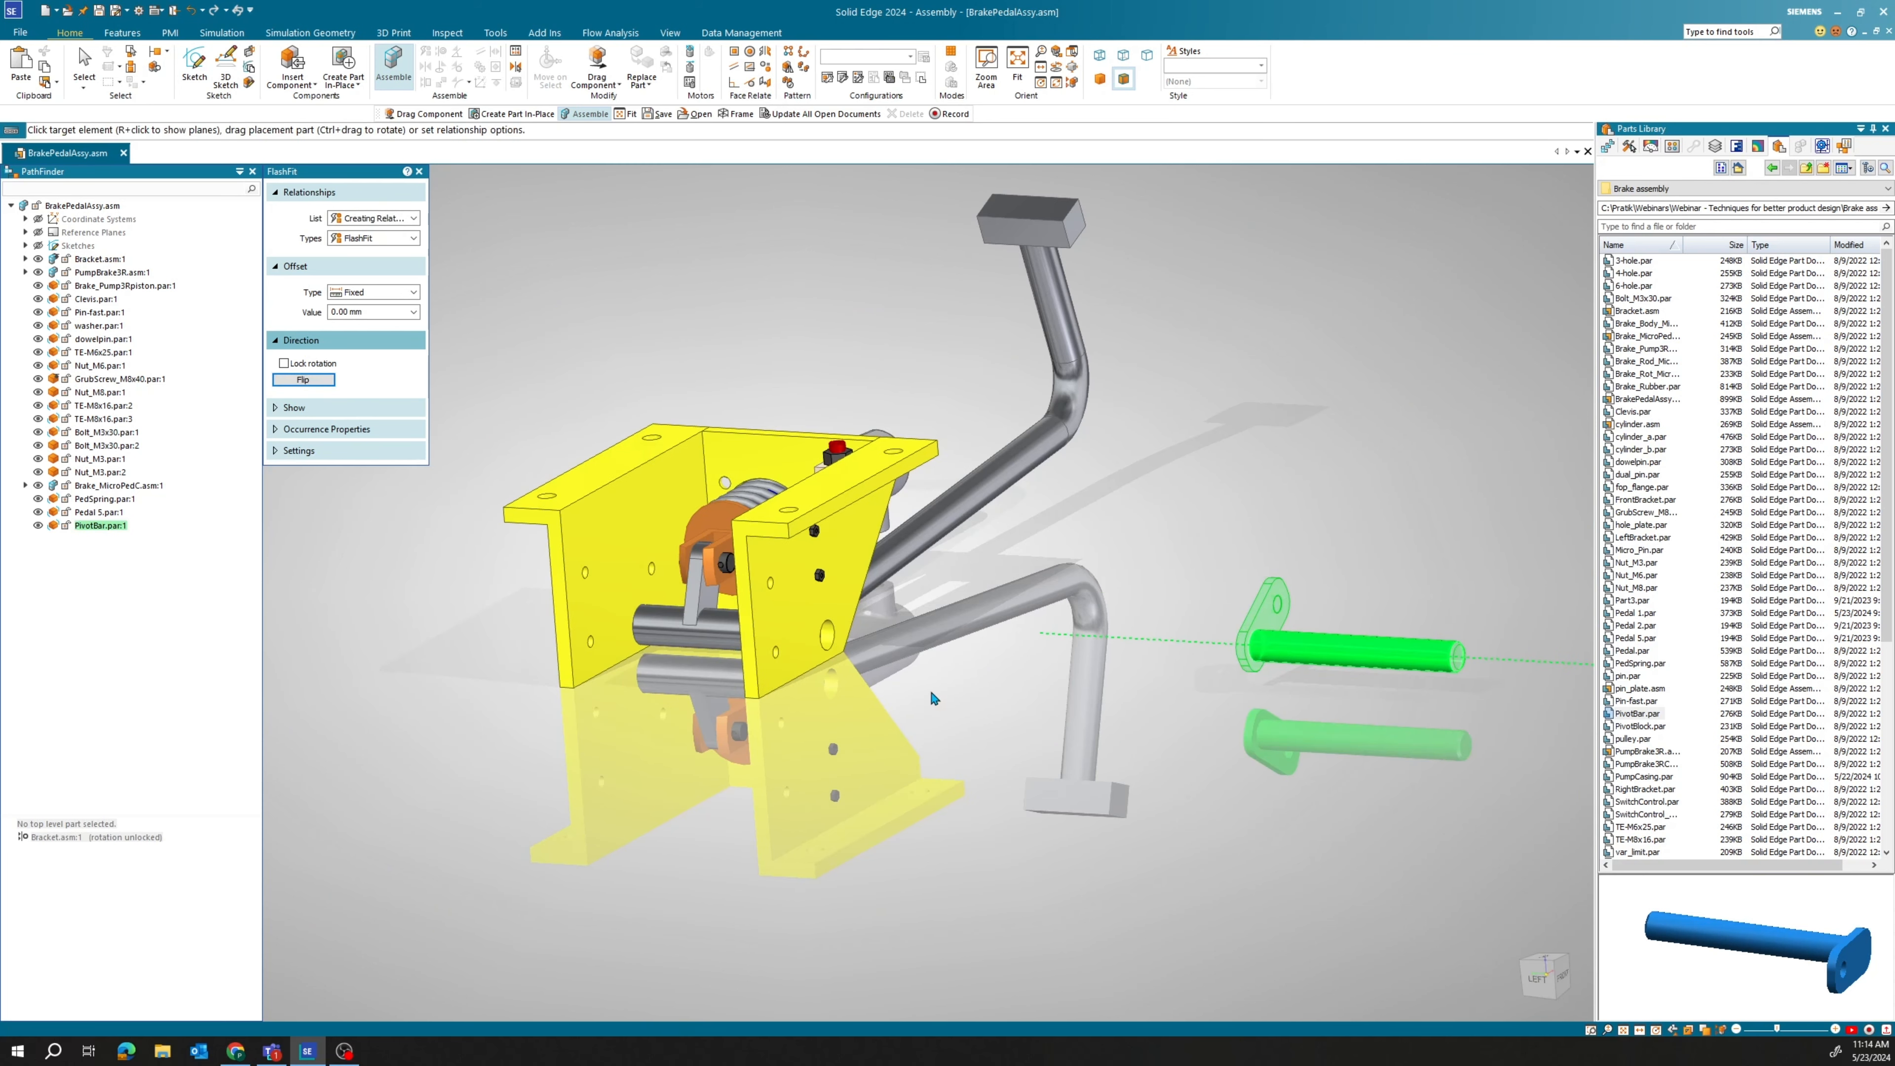
click(831, 642)
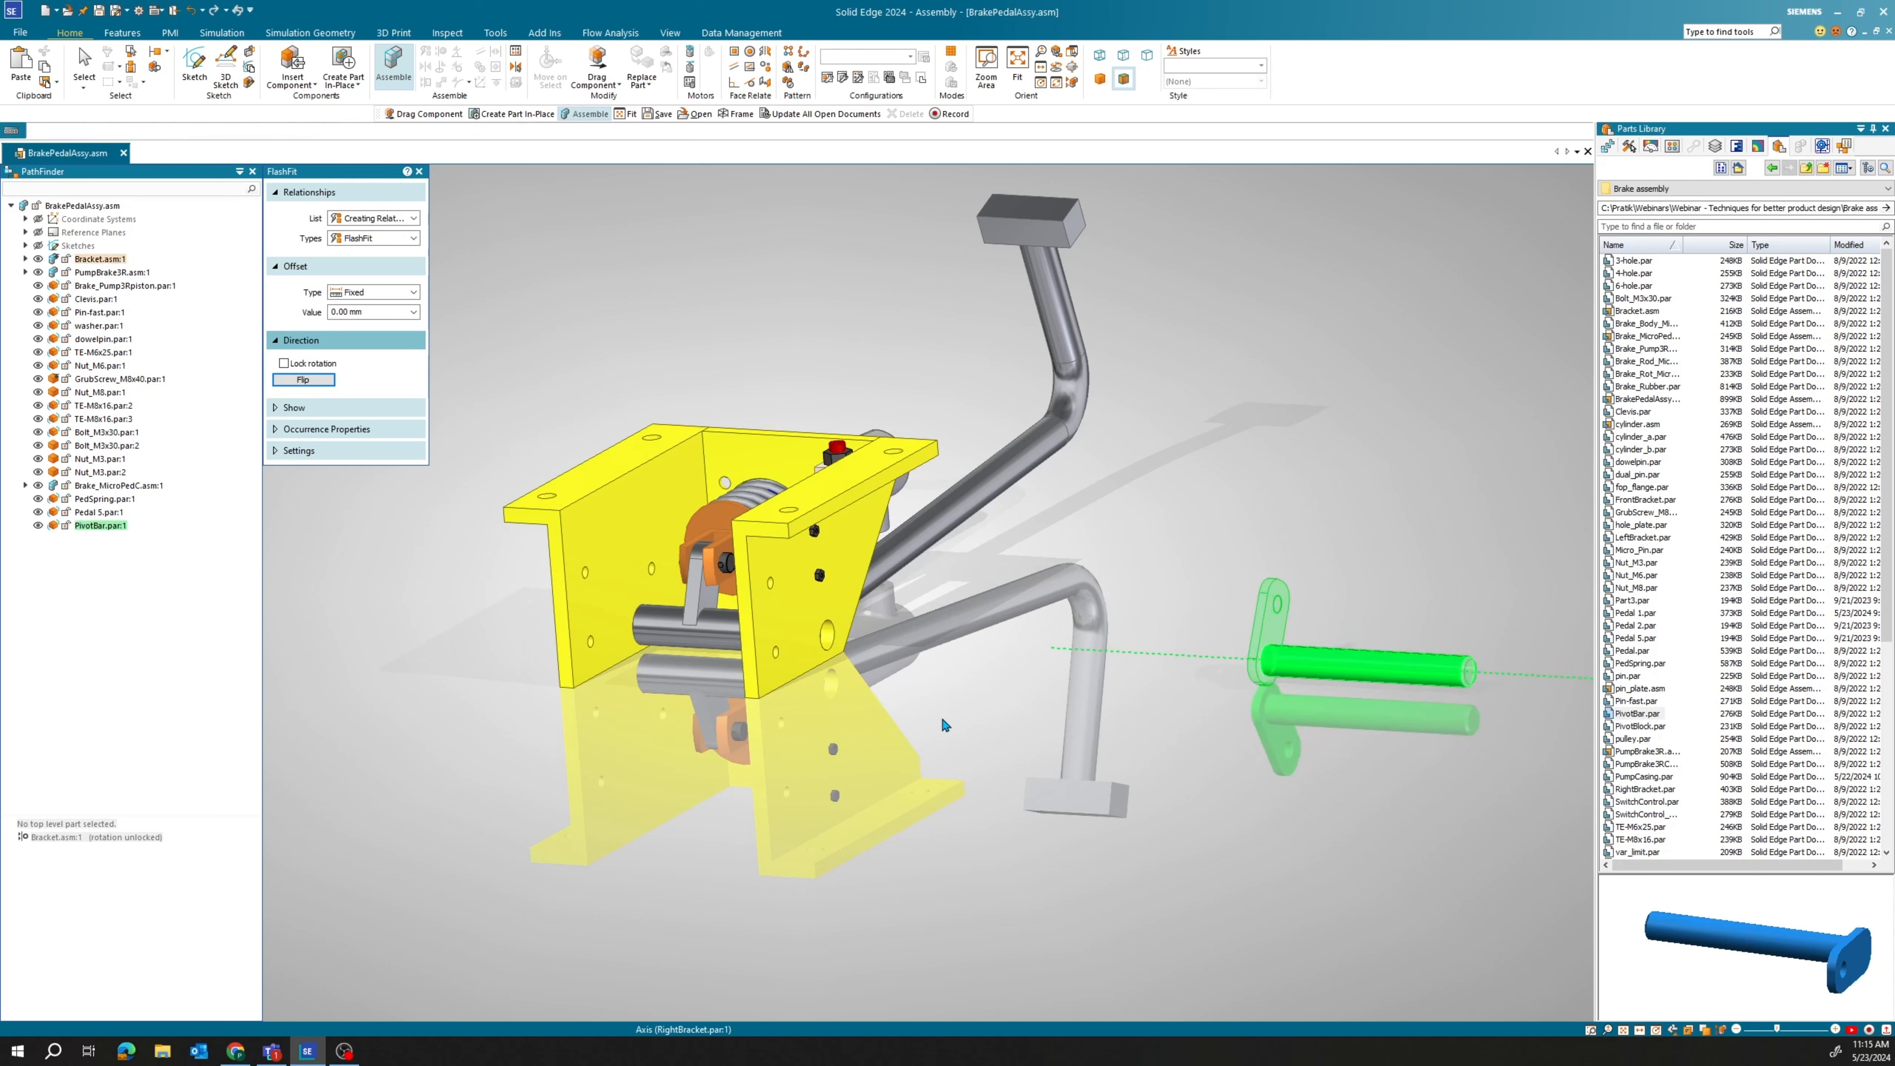
click(1297, 634)
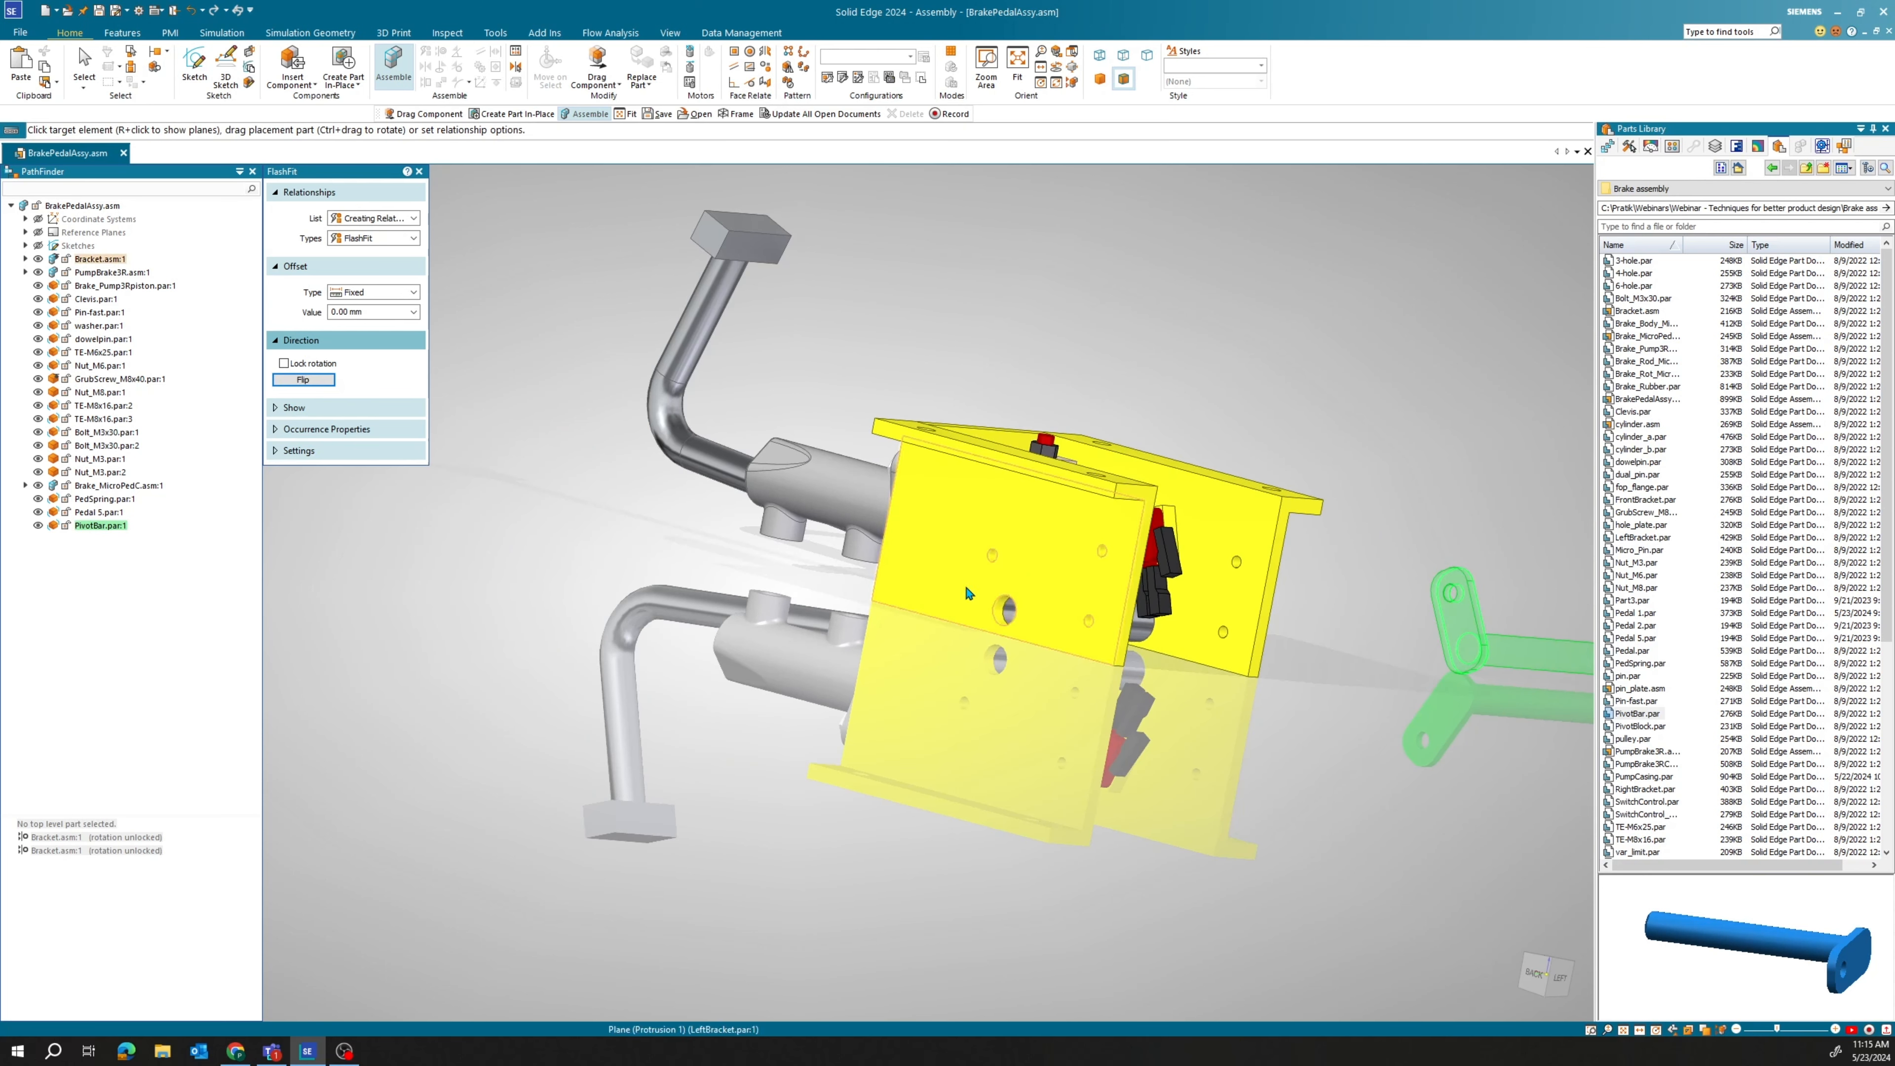
click(994, 609)
Add another copy of the TE-M8x16 bolt to the assembly beside the left bracket.
scroll(933, 597, up, 4)
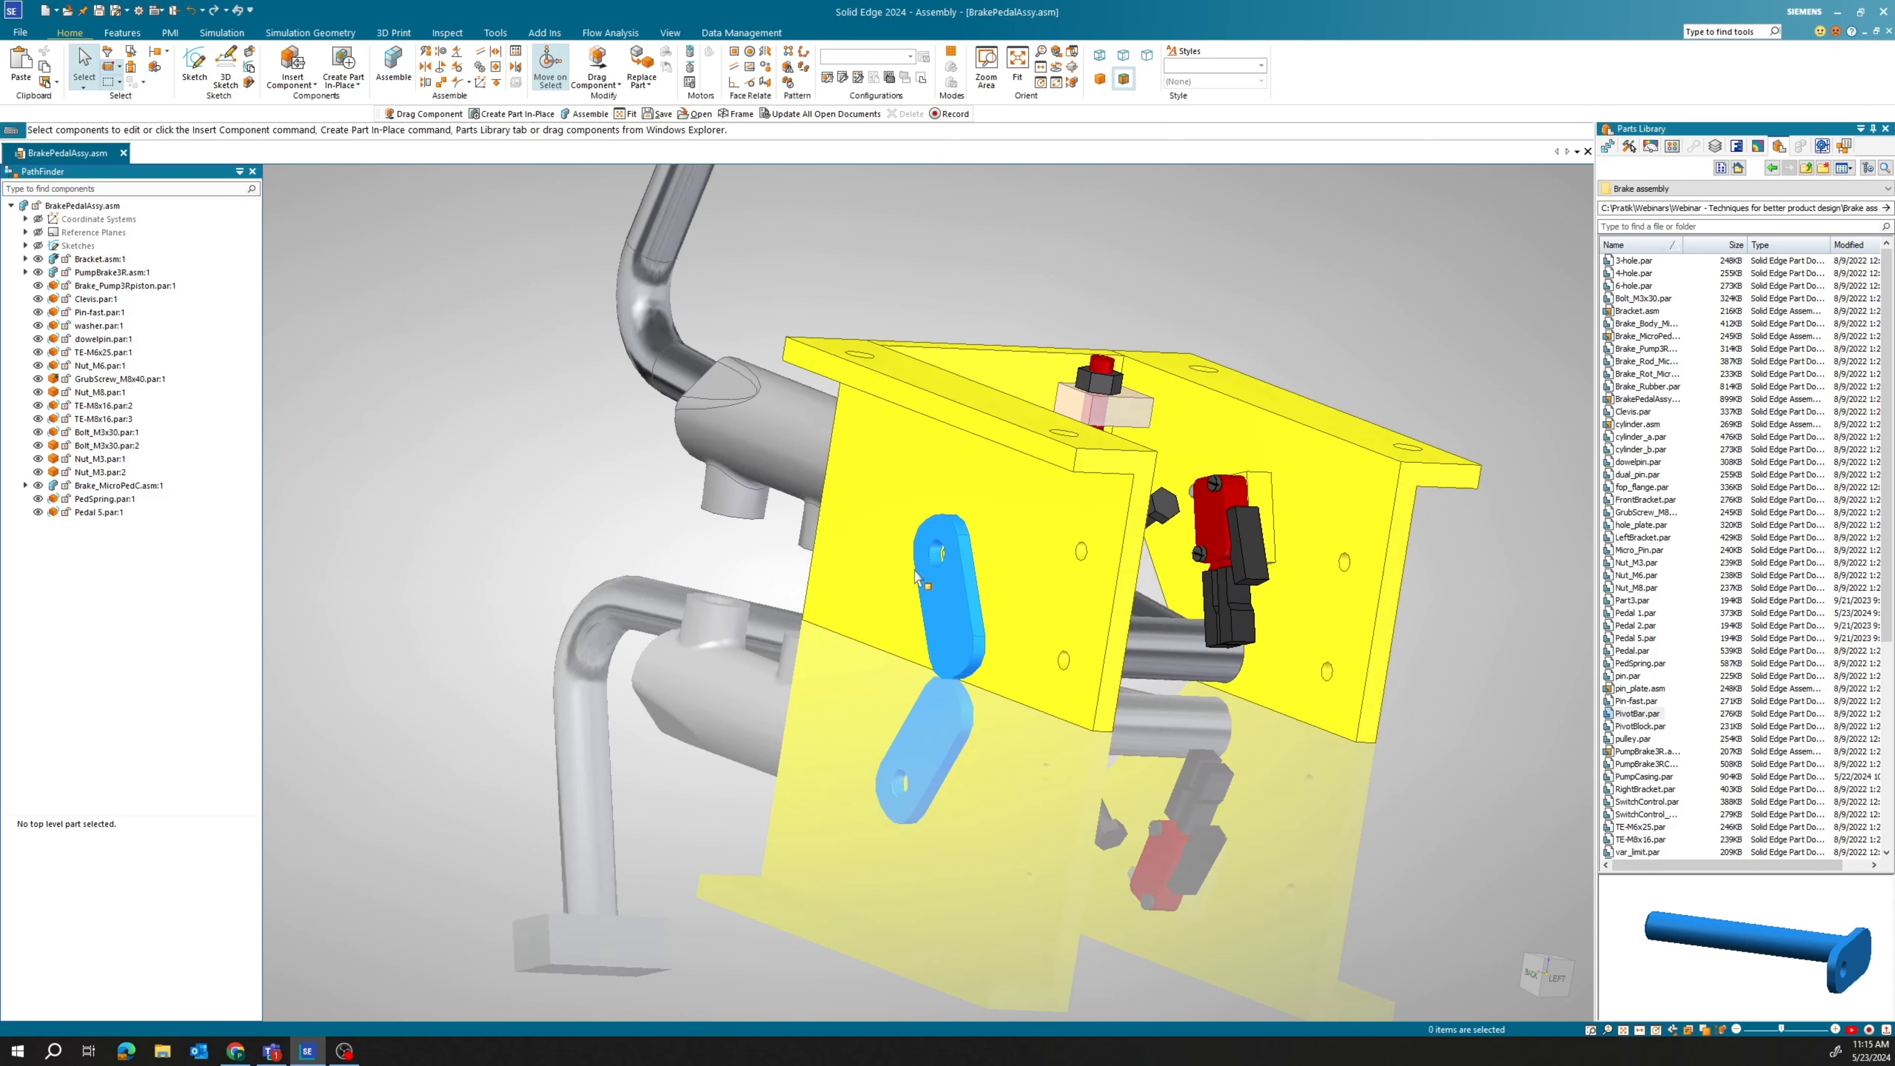
middle_drag(626, 578, 732, 581)
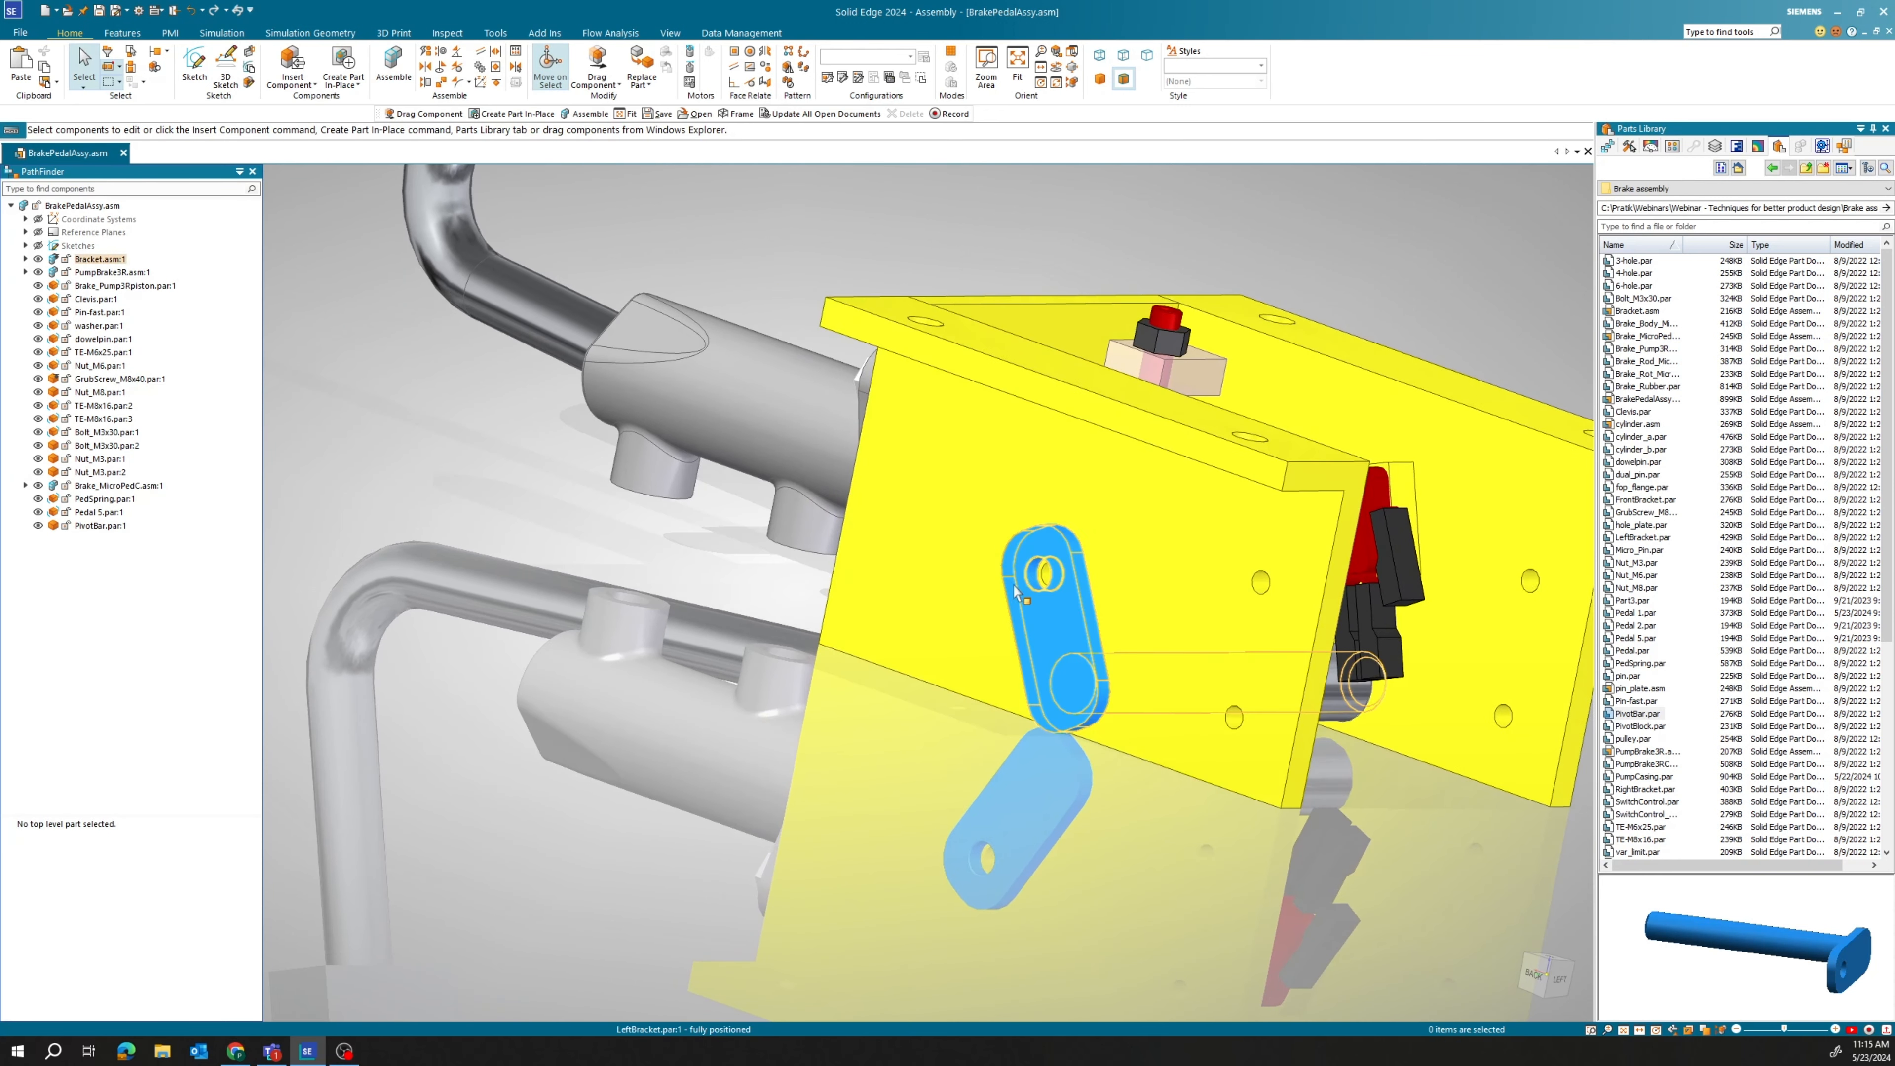
click(99, 405)
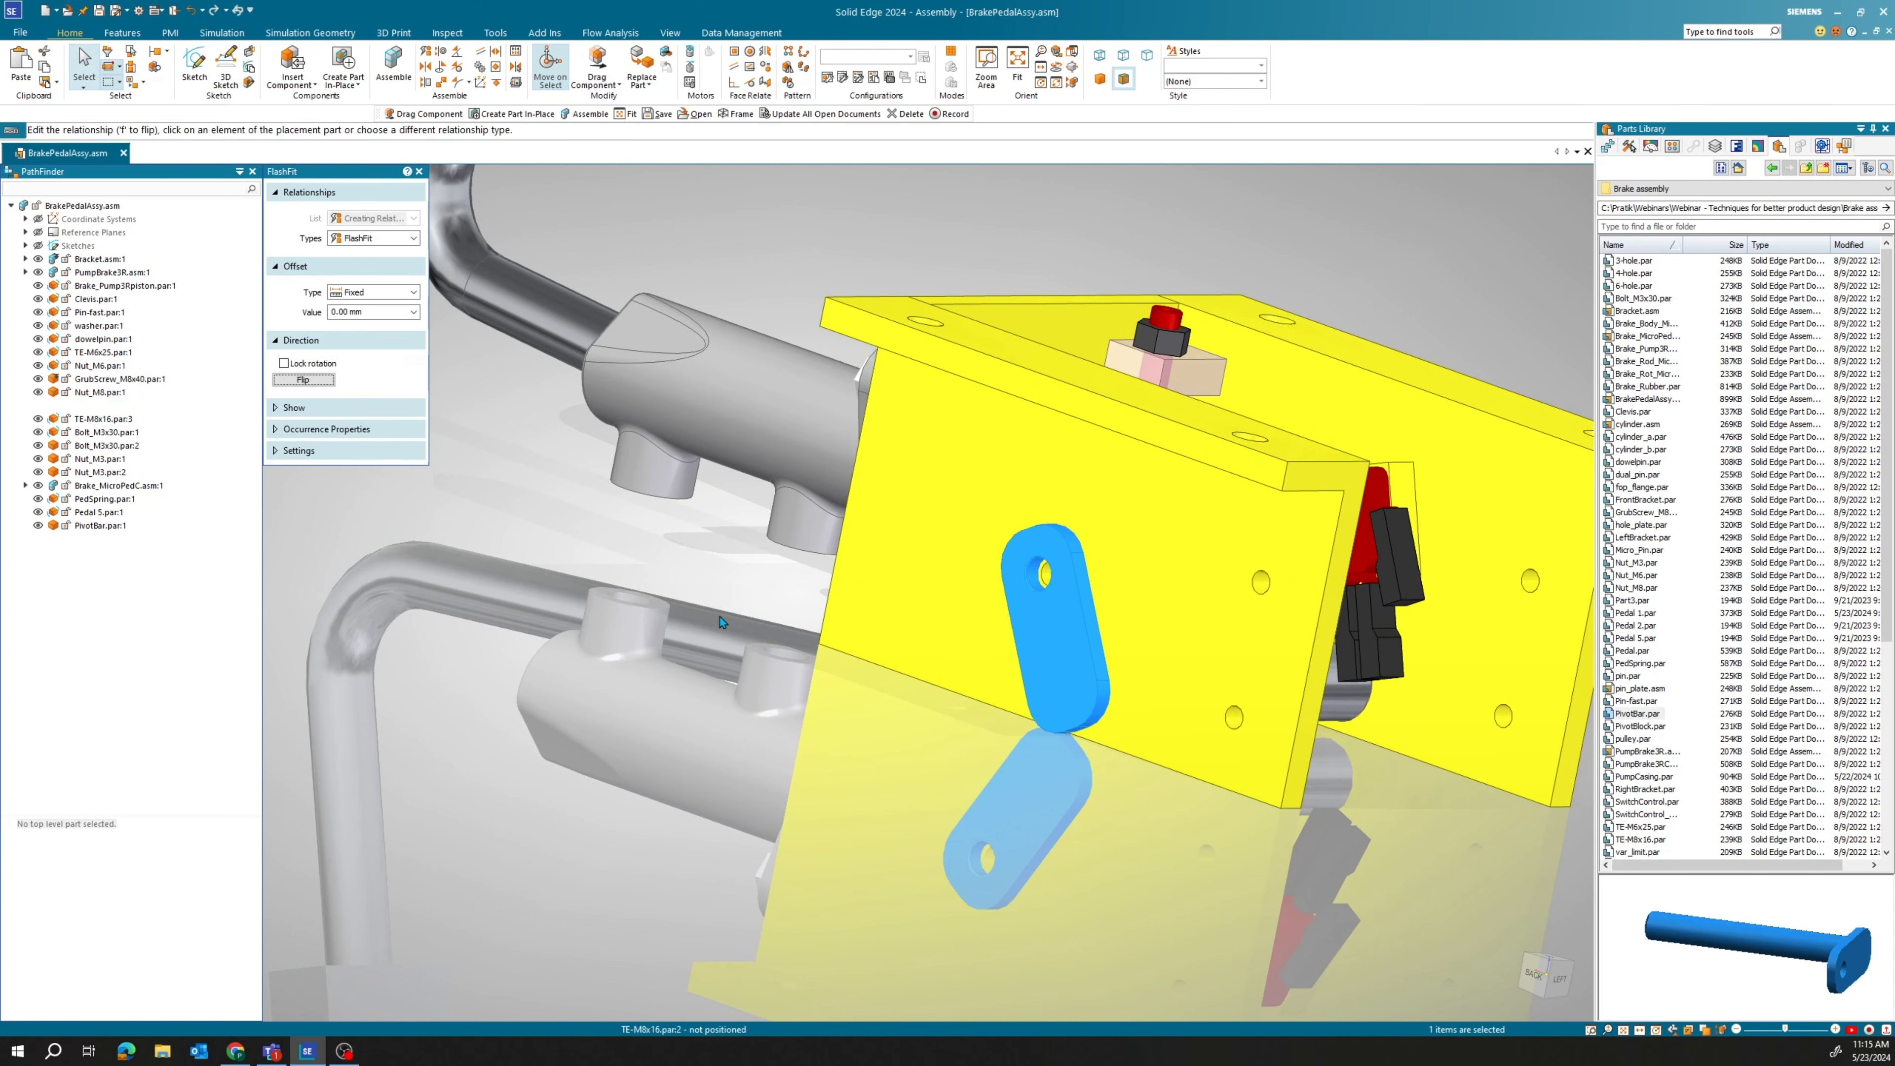
middle_drag(799, 607, 1022, 524)
middle_drag(1072, 431, 801, 524)
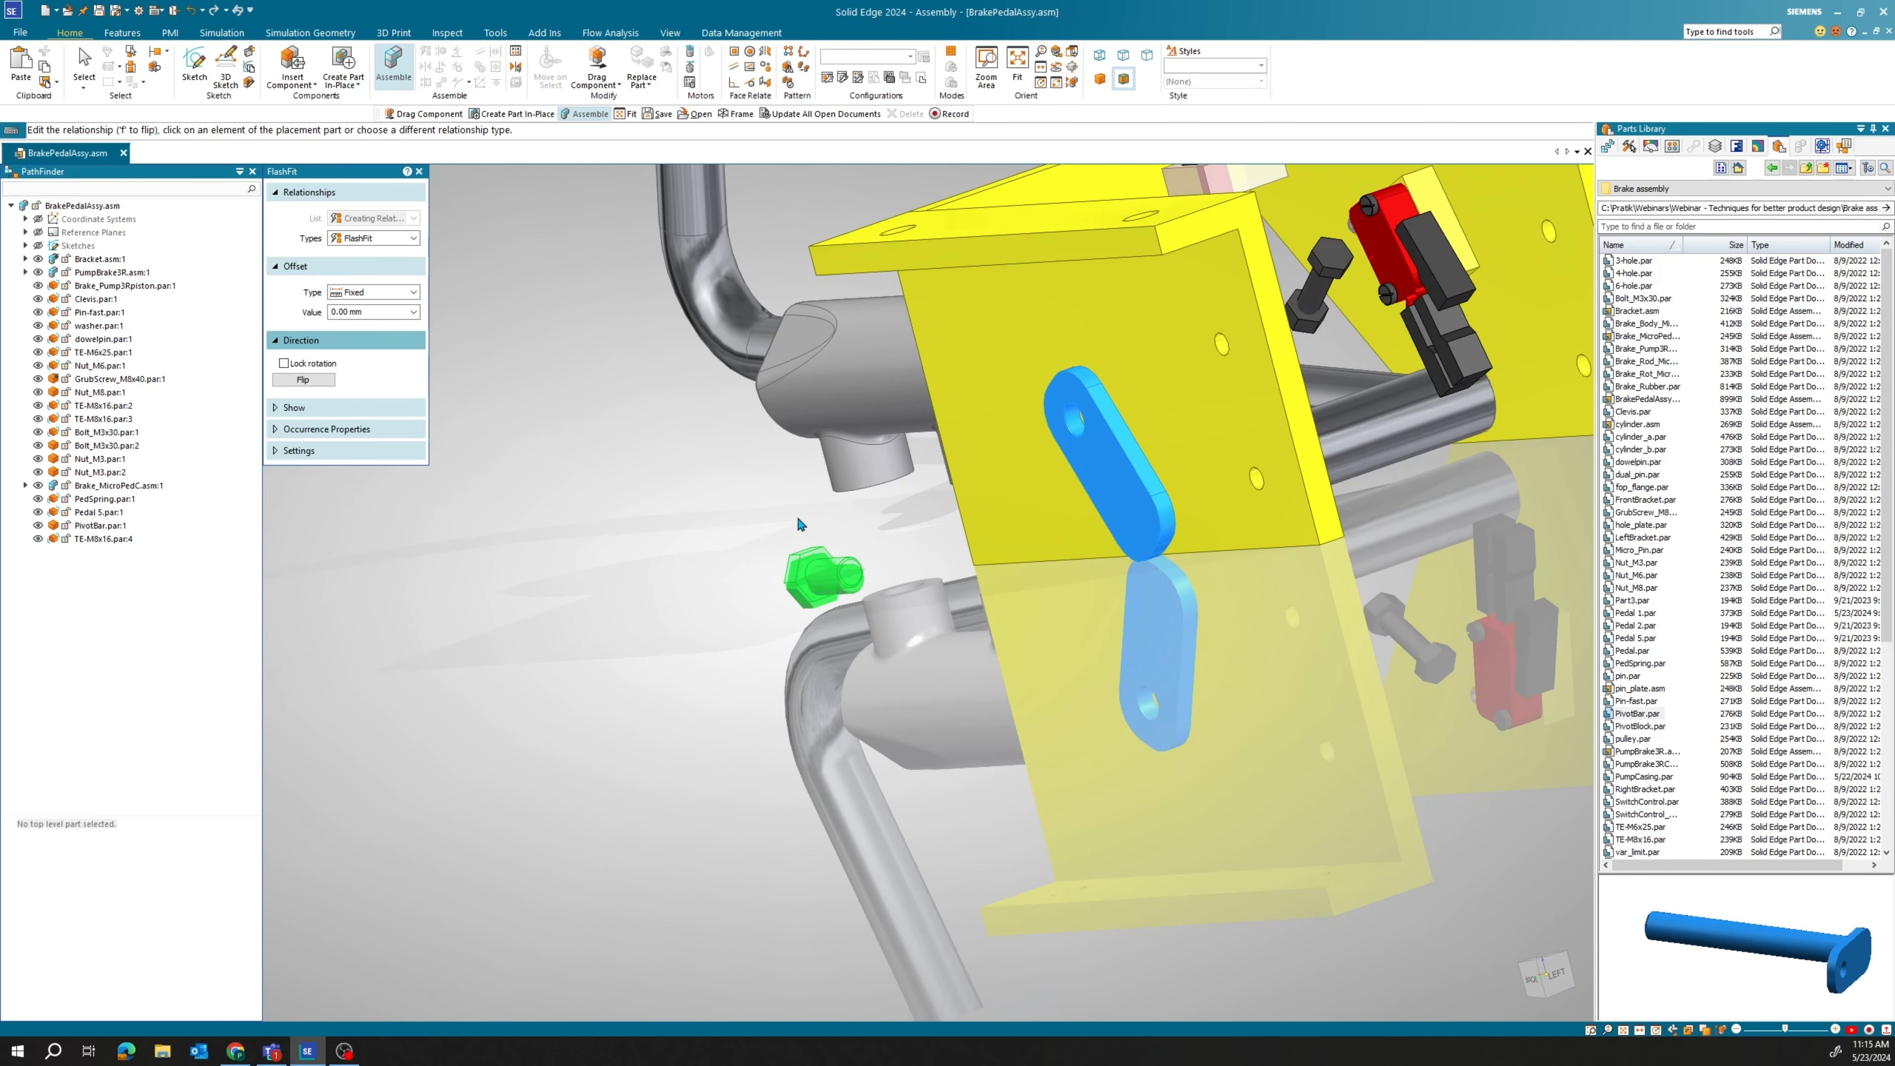
Align the new bolt's axis with the hole in the pivot bar's flange and flip the bolt's direction.
click(832, 589)
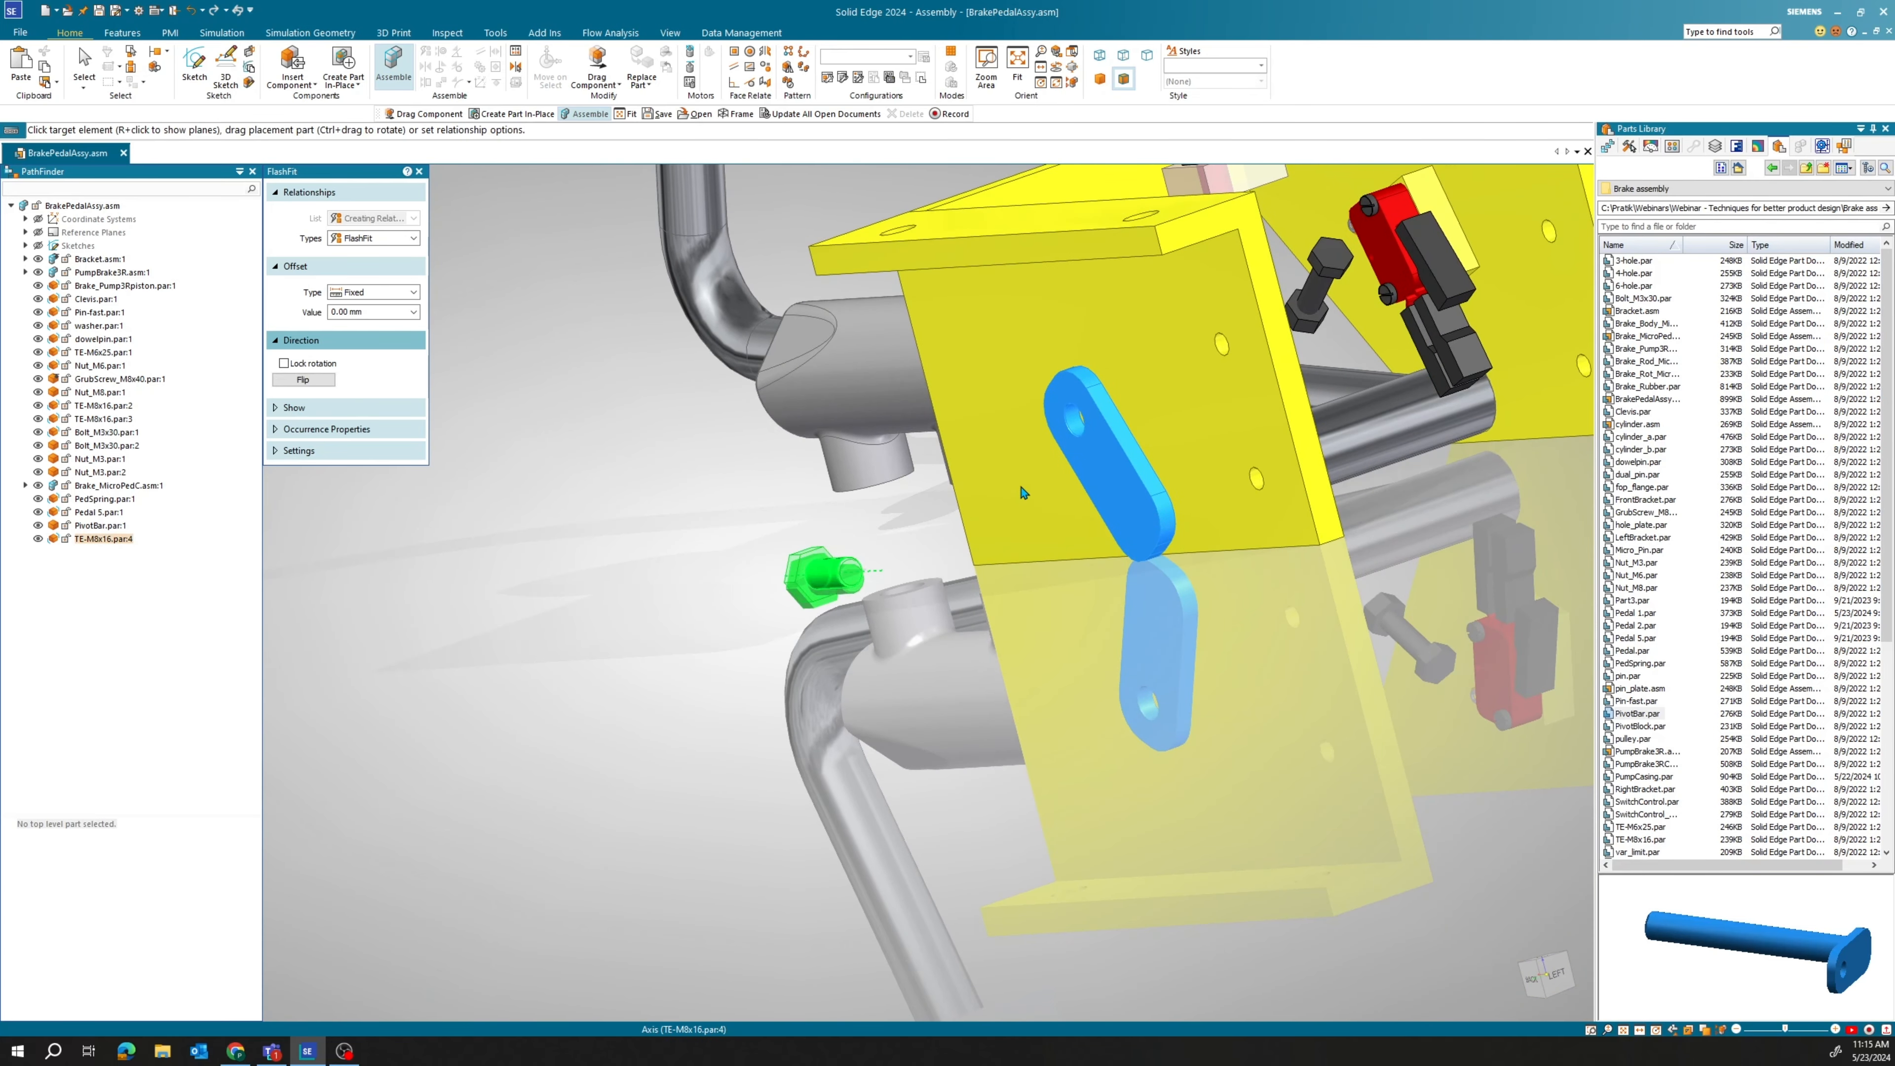
click(1074, 427)
middle_drag(1056, 548, 955, 570)
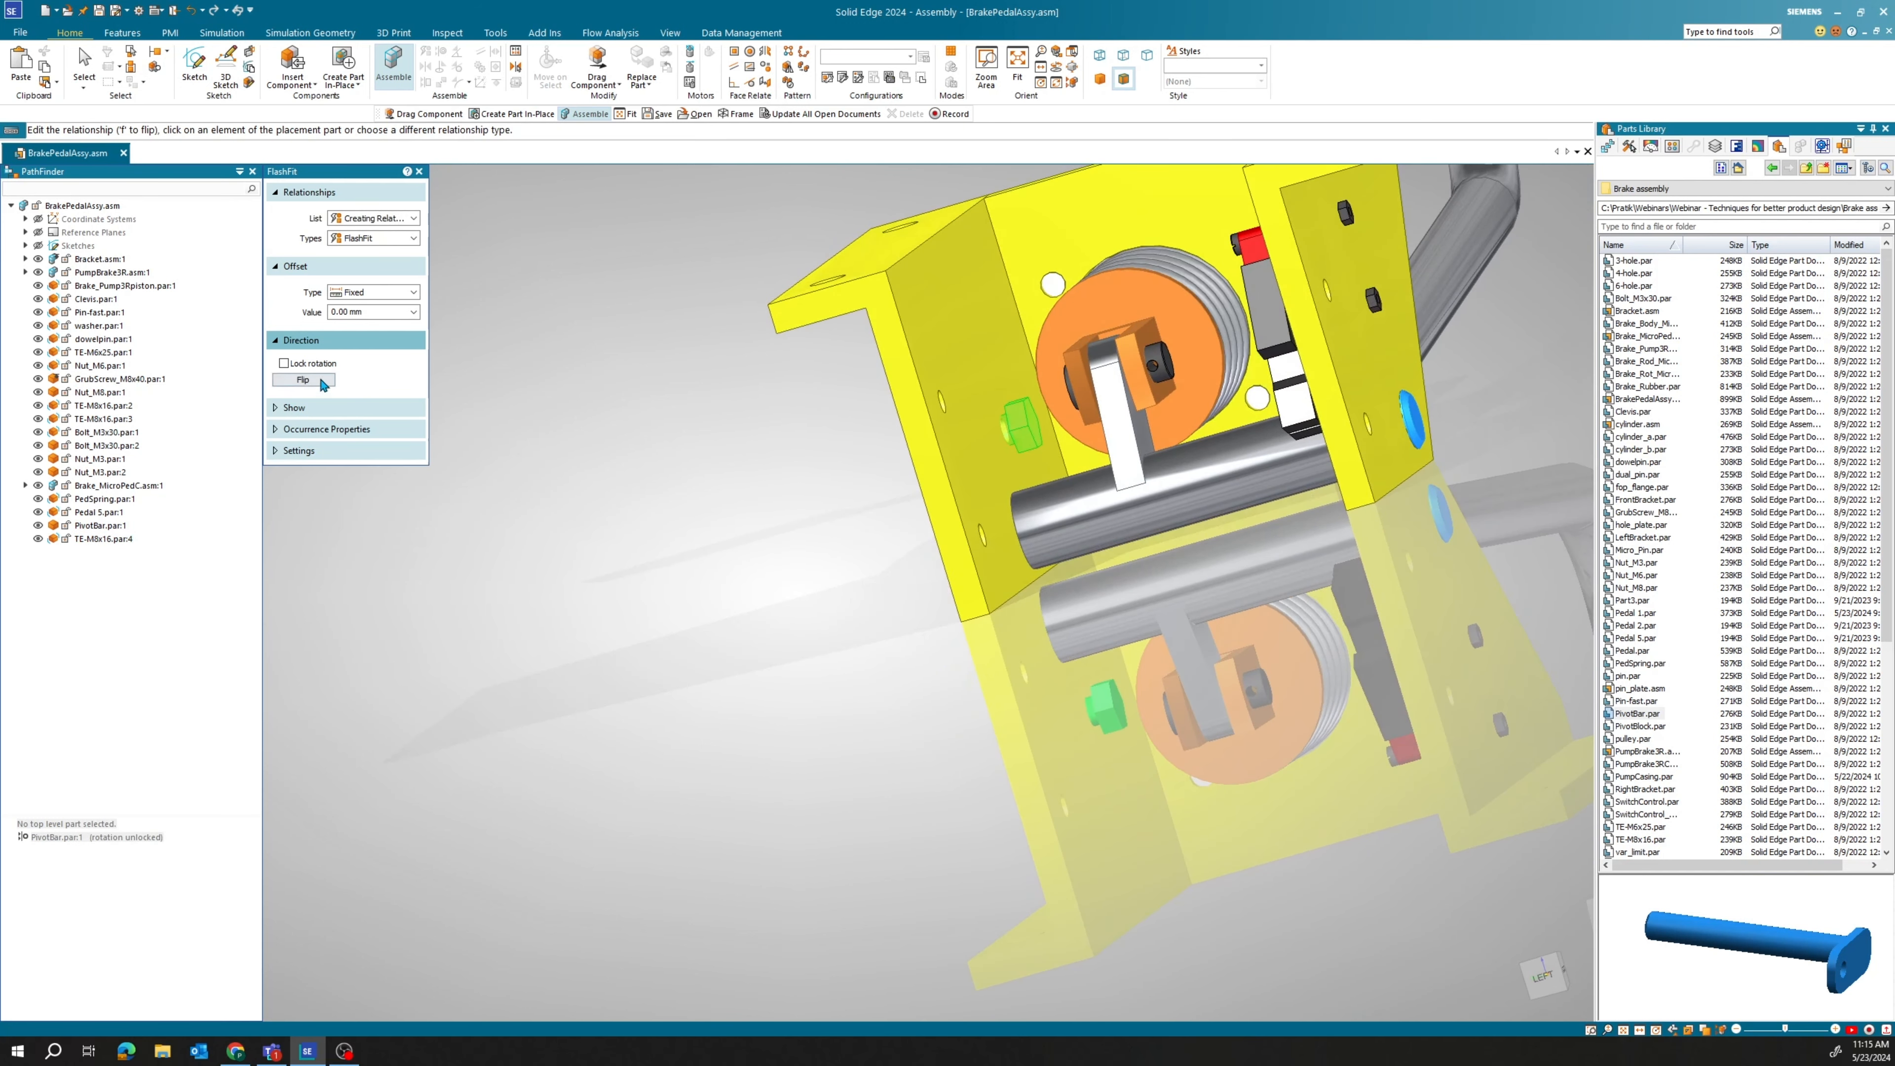
middle_drag(652, 525, 742, 521)
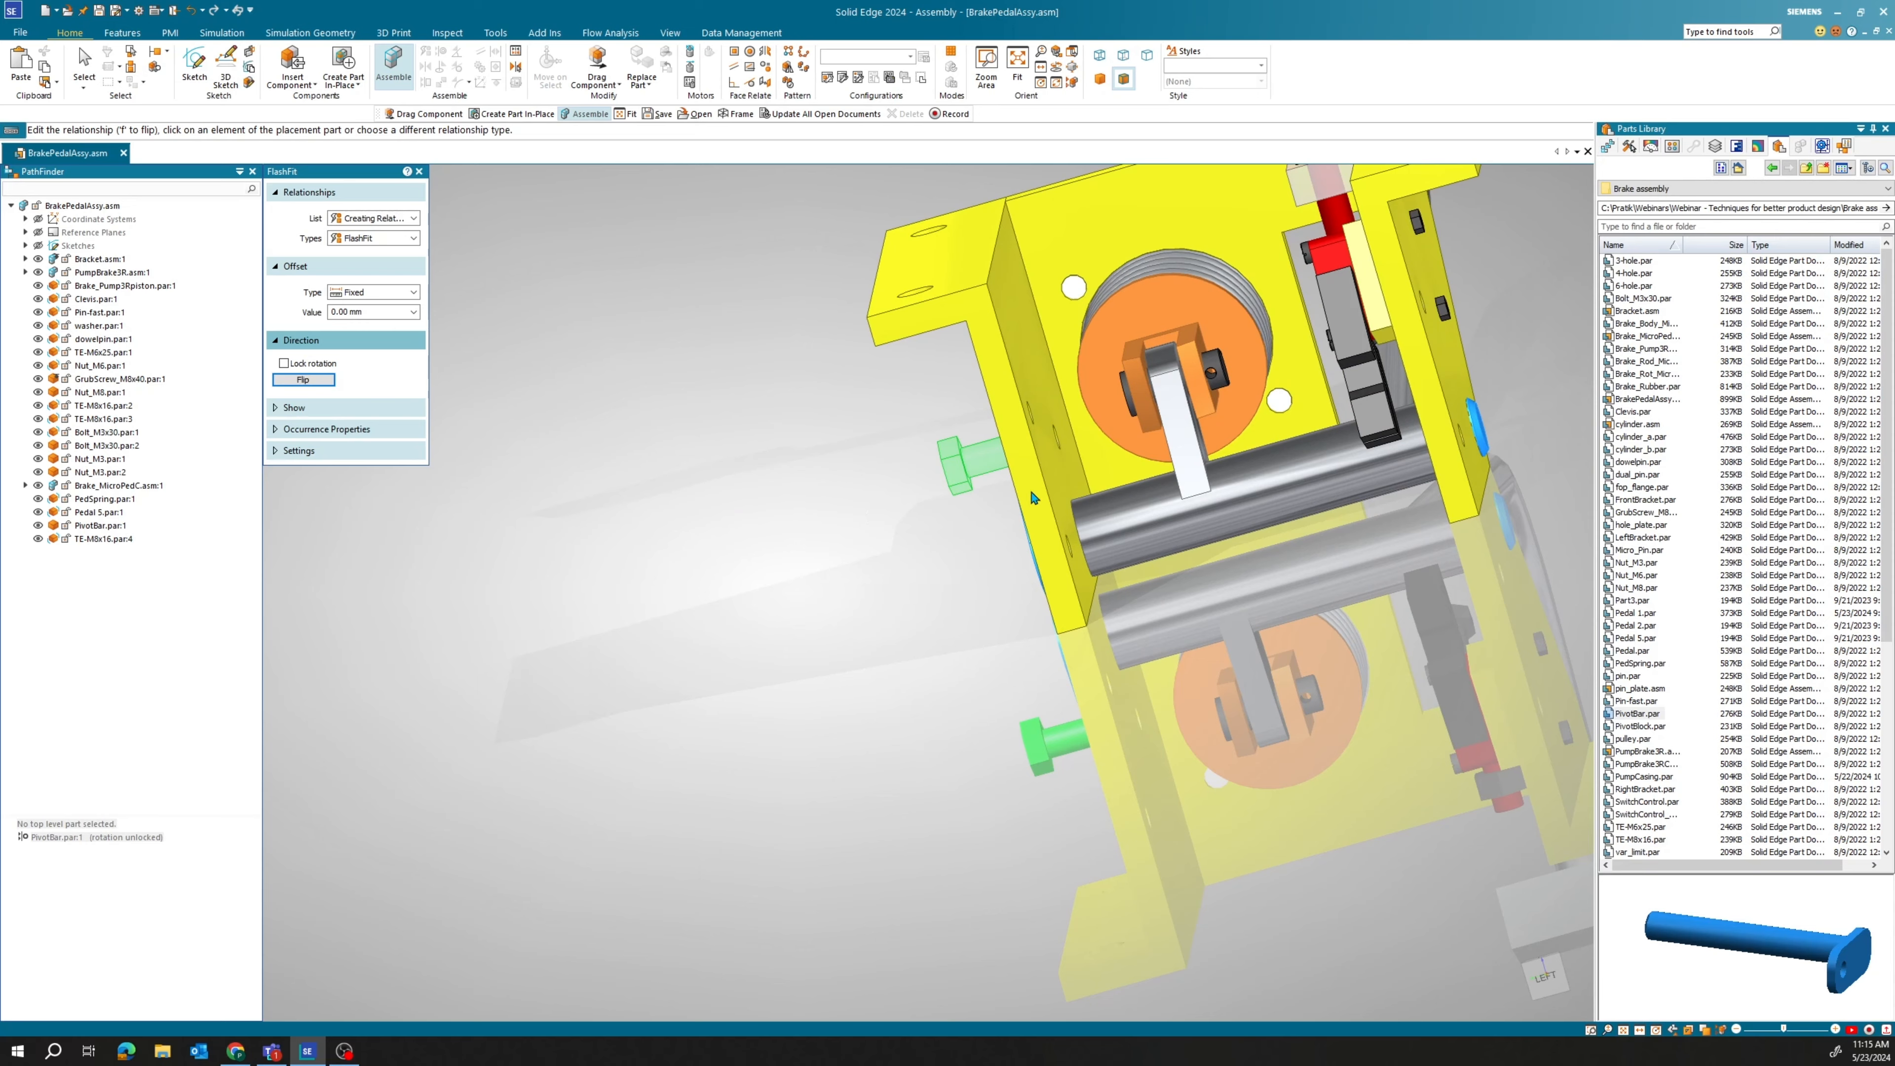
Mate the underside of the new bolt's head to the outer face of the pivot bar's flange.
scroll(1034, 496, up, 4)
middle_drag(842, 488, 906, 482)
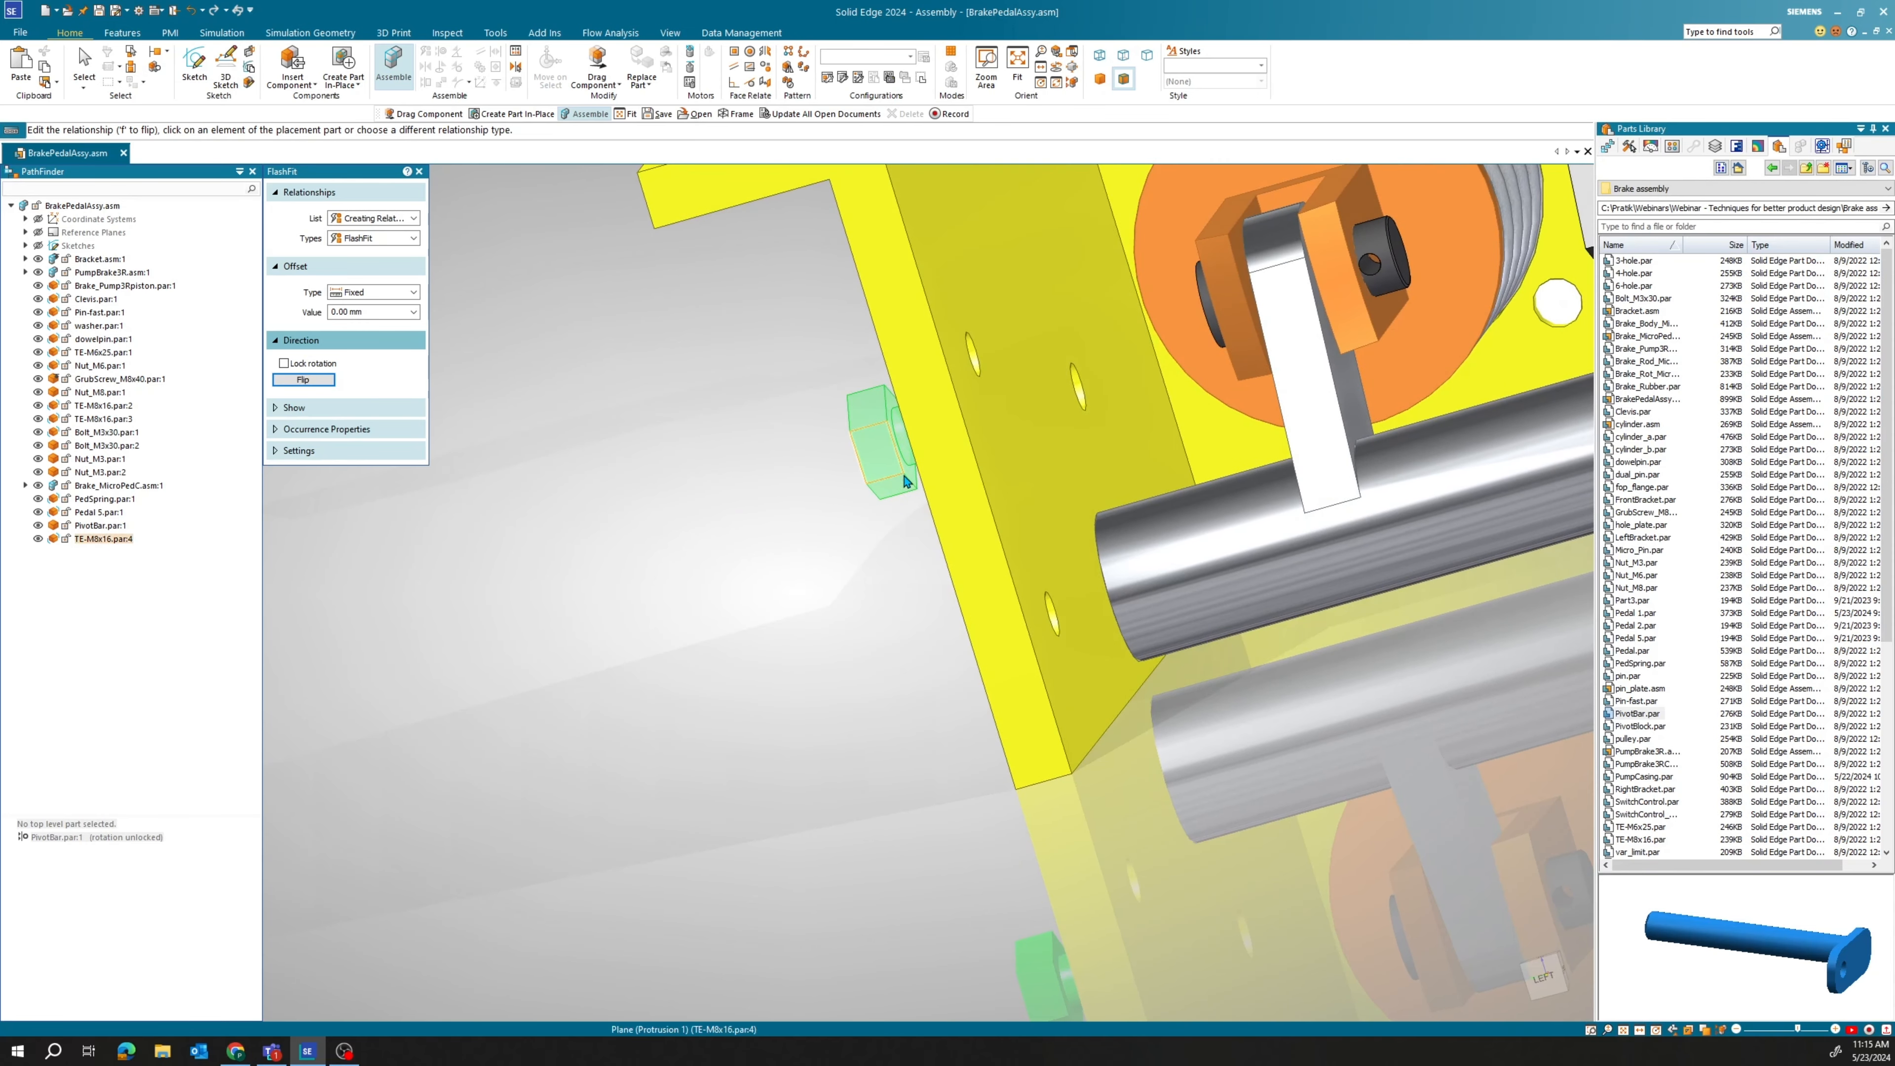
click(909, 480)
middle_drag(747, 530, 821, 530)
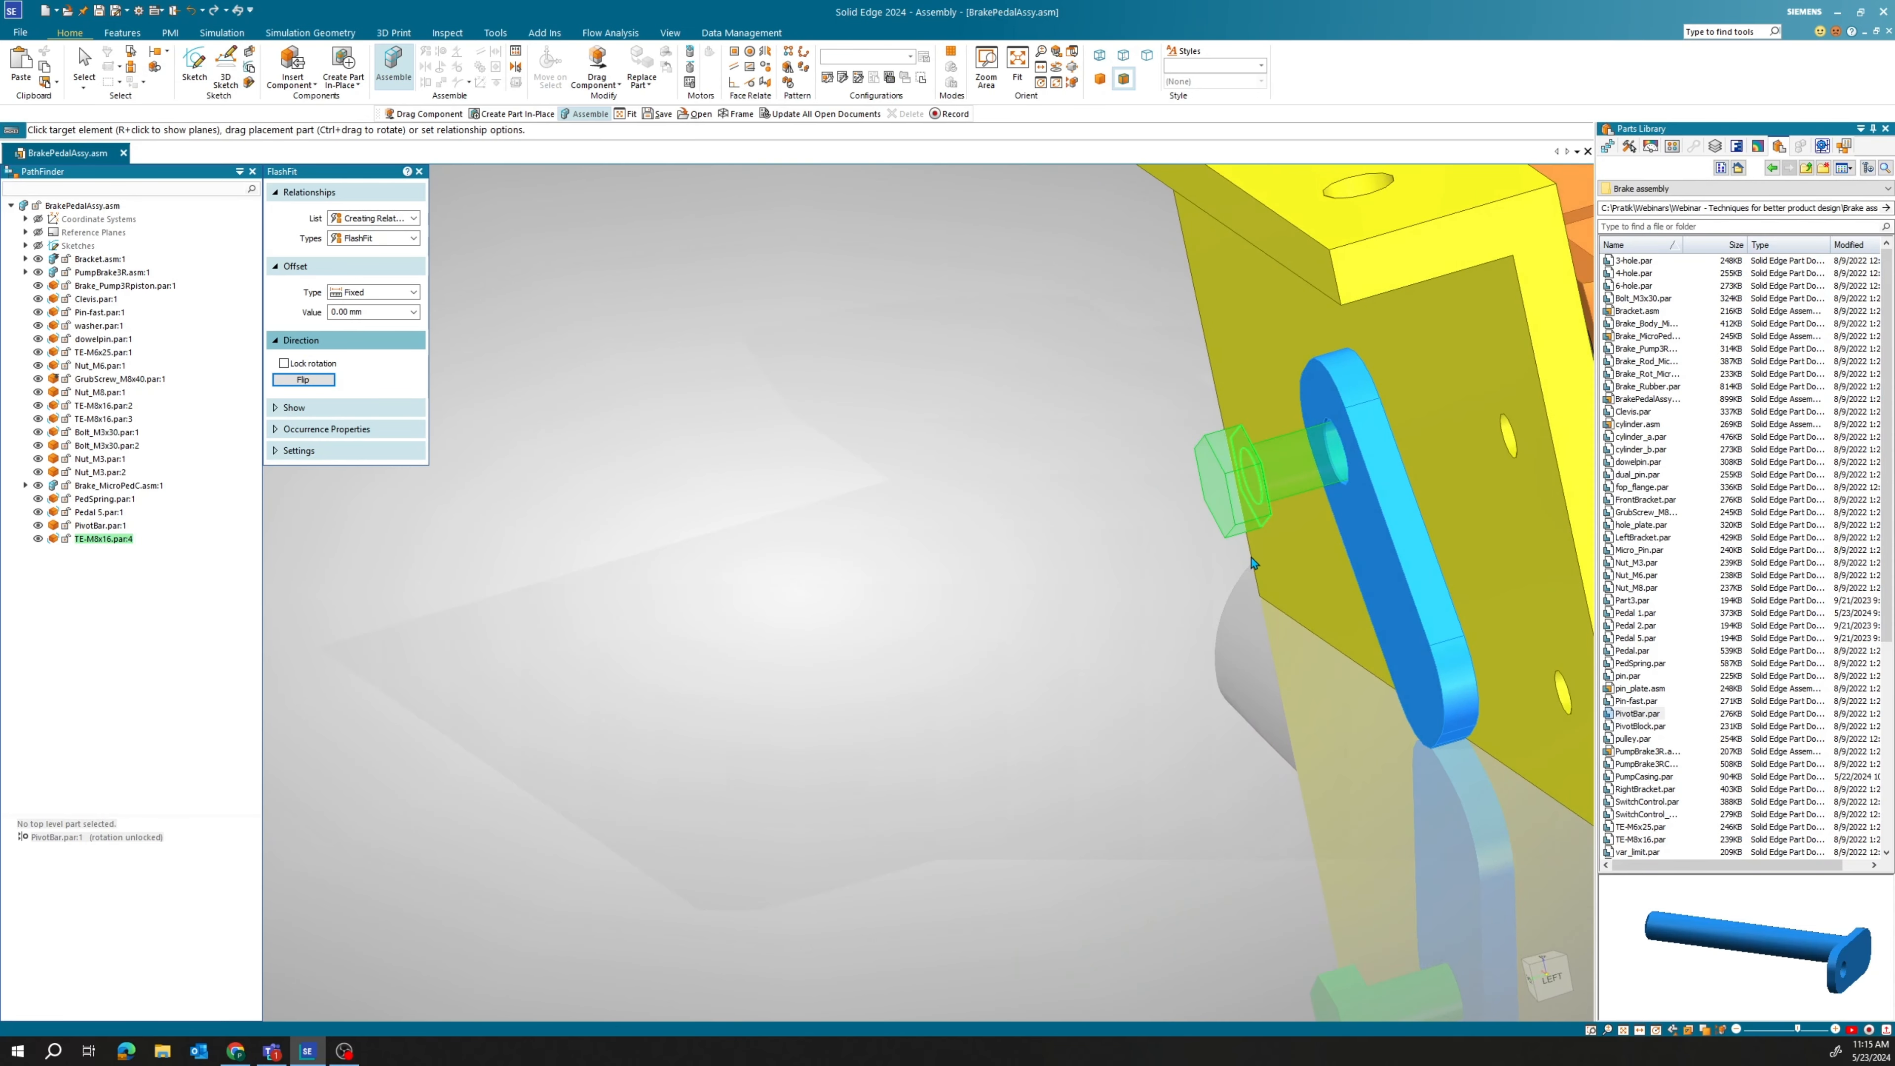
click(1341, 554)
scroll(1106, 588, down, 2)
scroll(1106, 588, down, 2)
middle_drag(888, 575, 753, 541)
scroll(843, 569, down, 3)
shift+middle_drag(1159, 601, 844, 578)
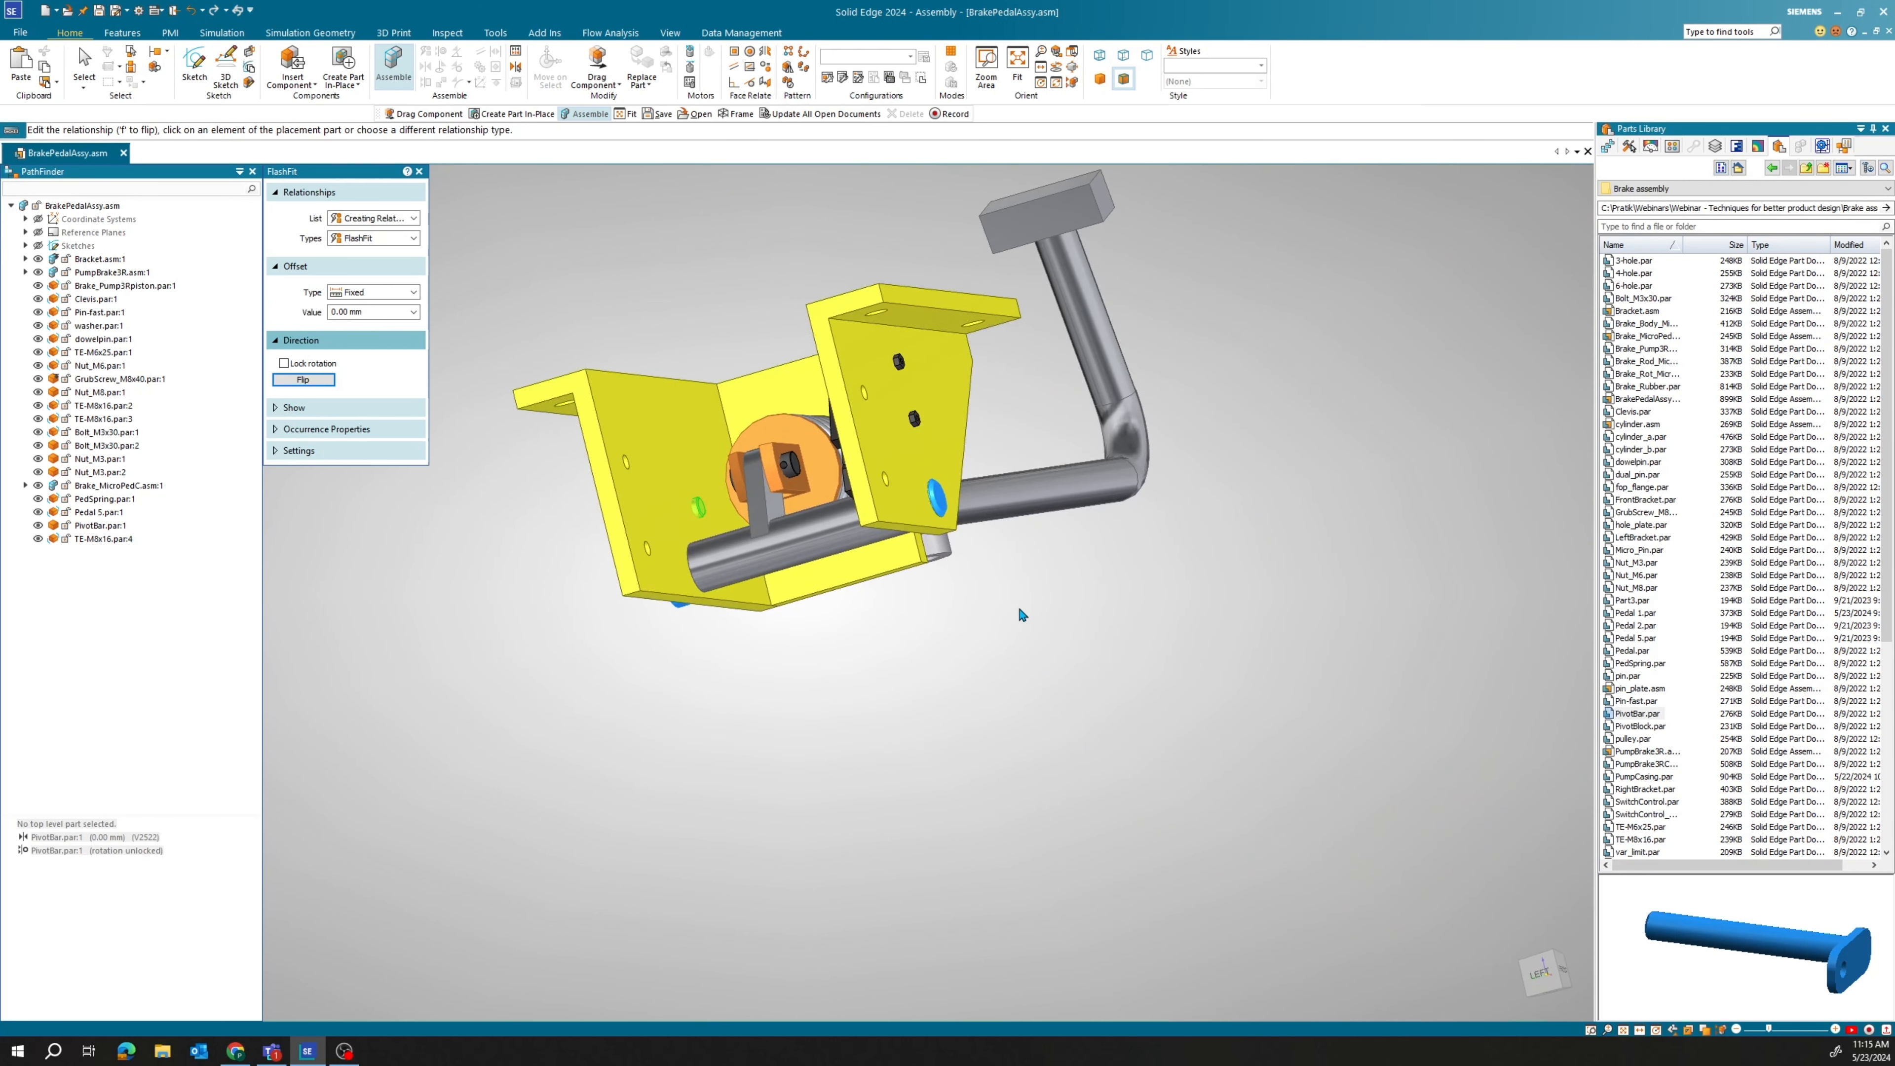
key(Escape)
Move the pedal freely with no collision analysis until it sits below the bracket and pivot bar.
middle_drag(1167, 593, 1125, 635)
scroll(1121, 629, down, 3)
shift+middle_drag(1227, 549, 1063, 565)
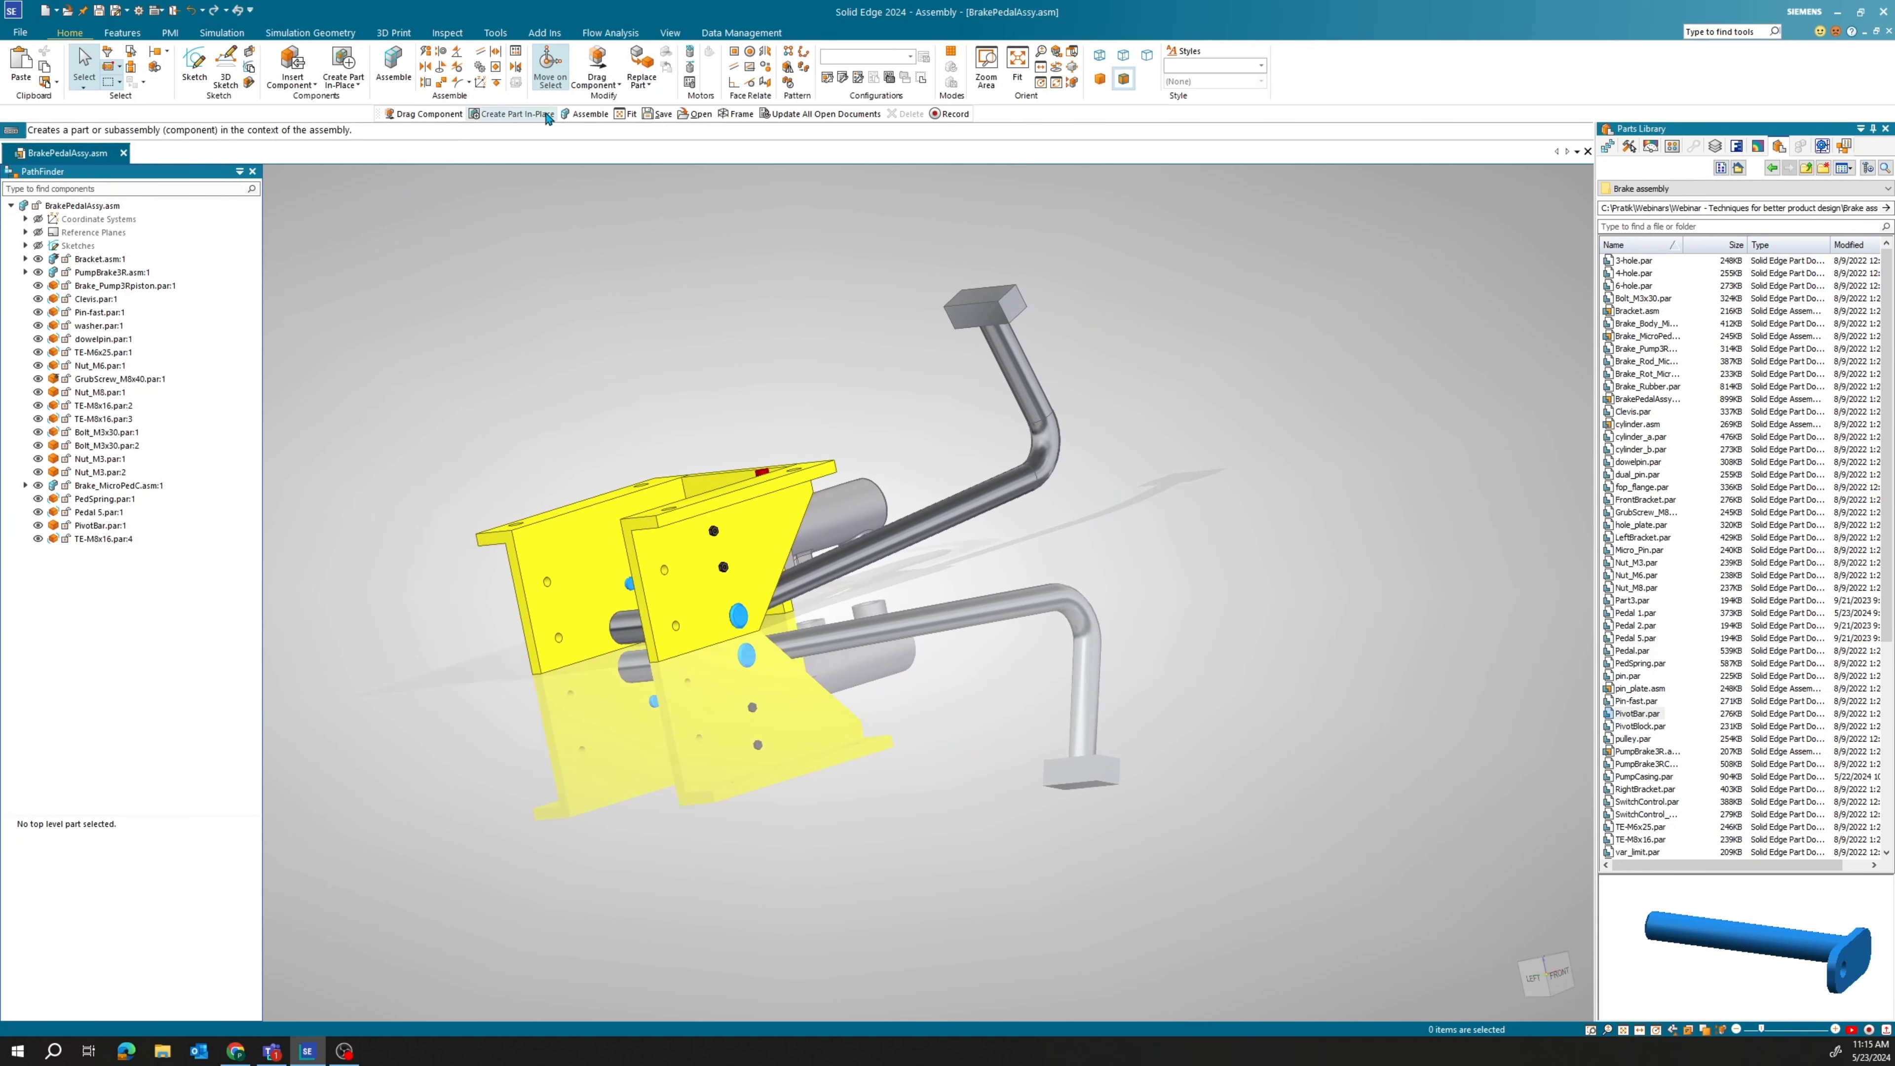
click(596, 65)
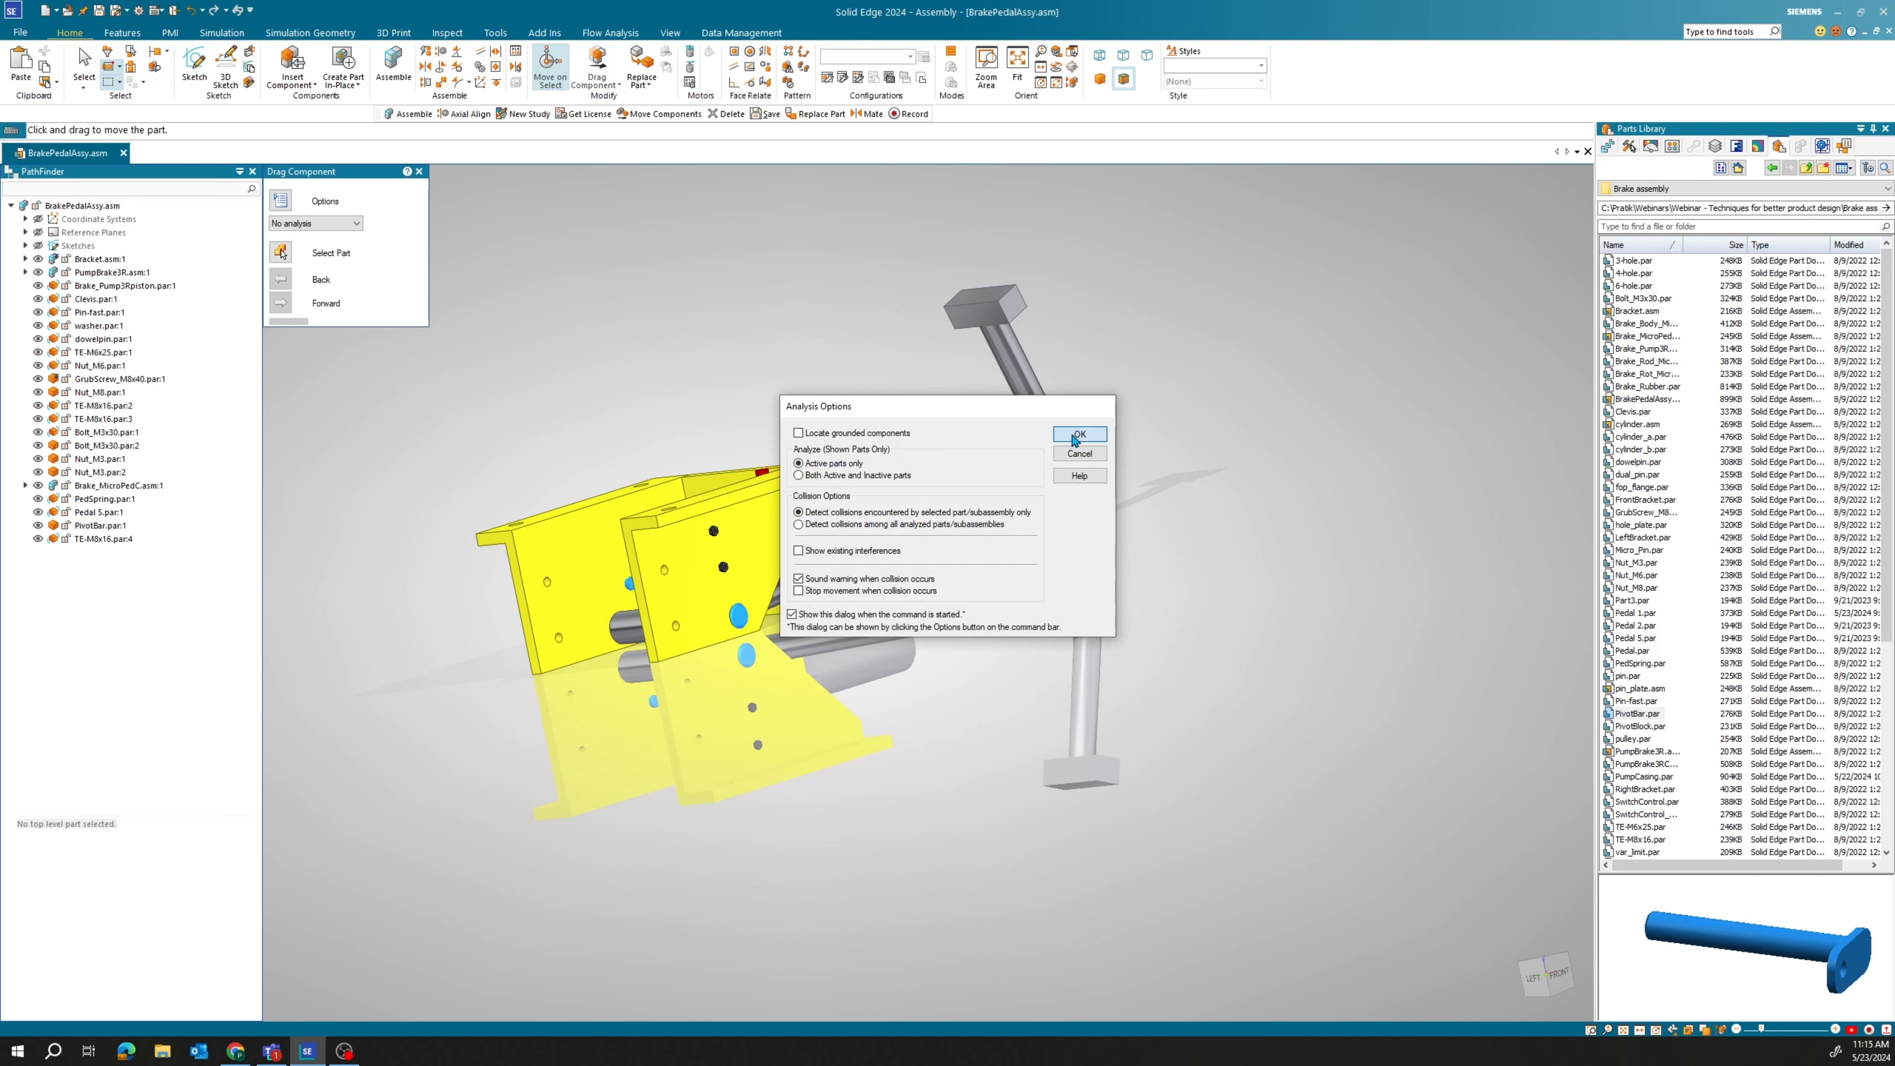
click(1074, 441)
drag(993, 315, 986, 415)
middle_drag(808, 340, 770, 364)
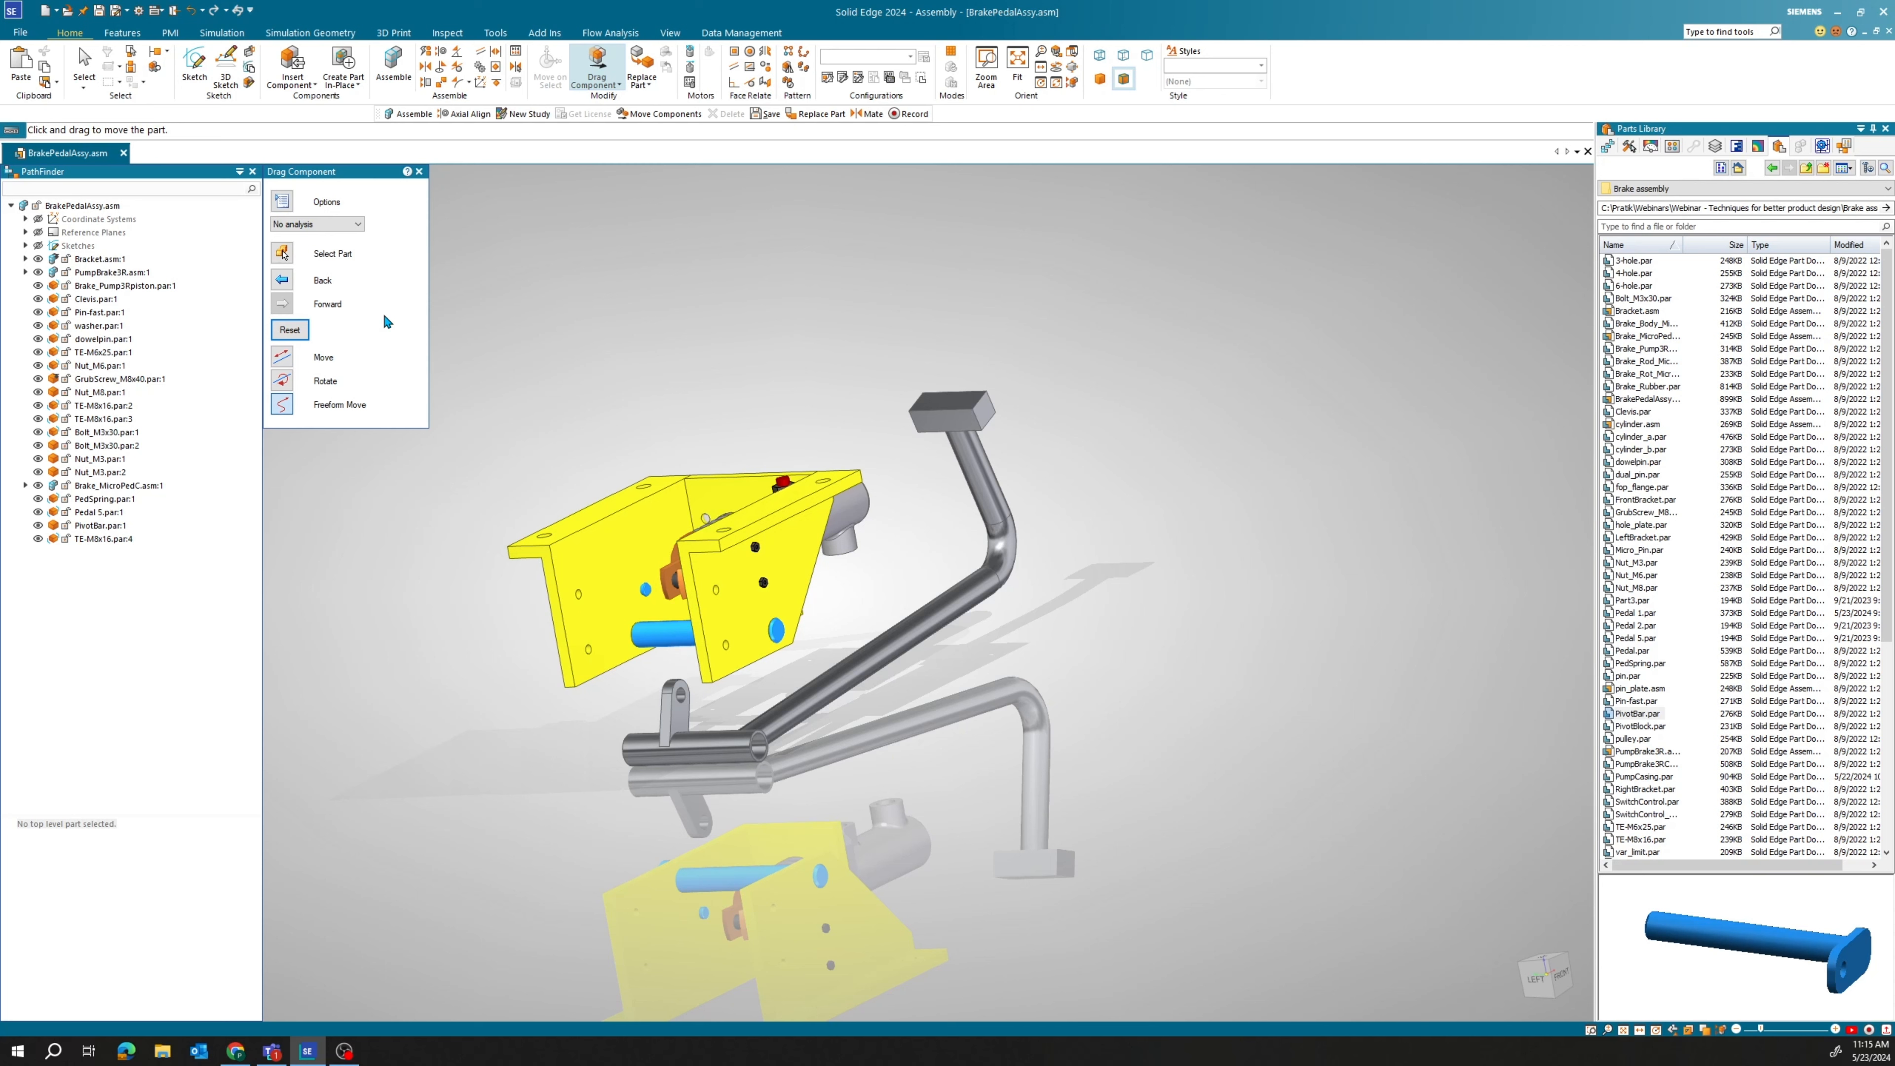
key(Escape)
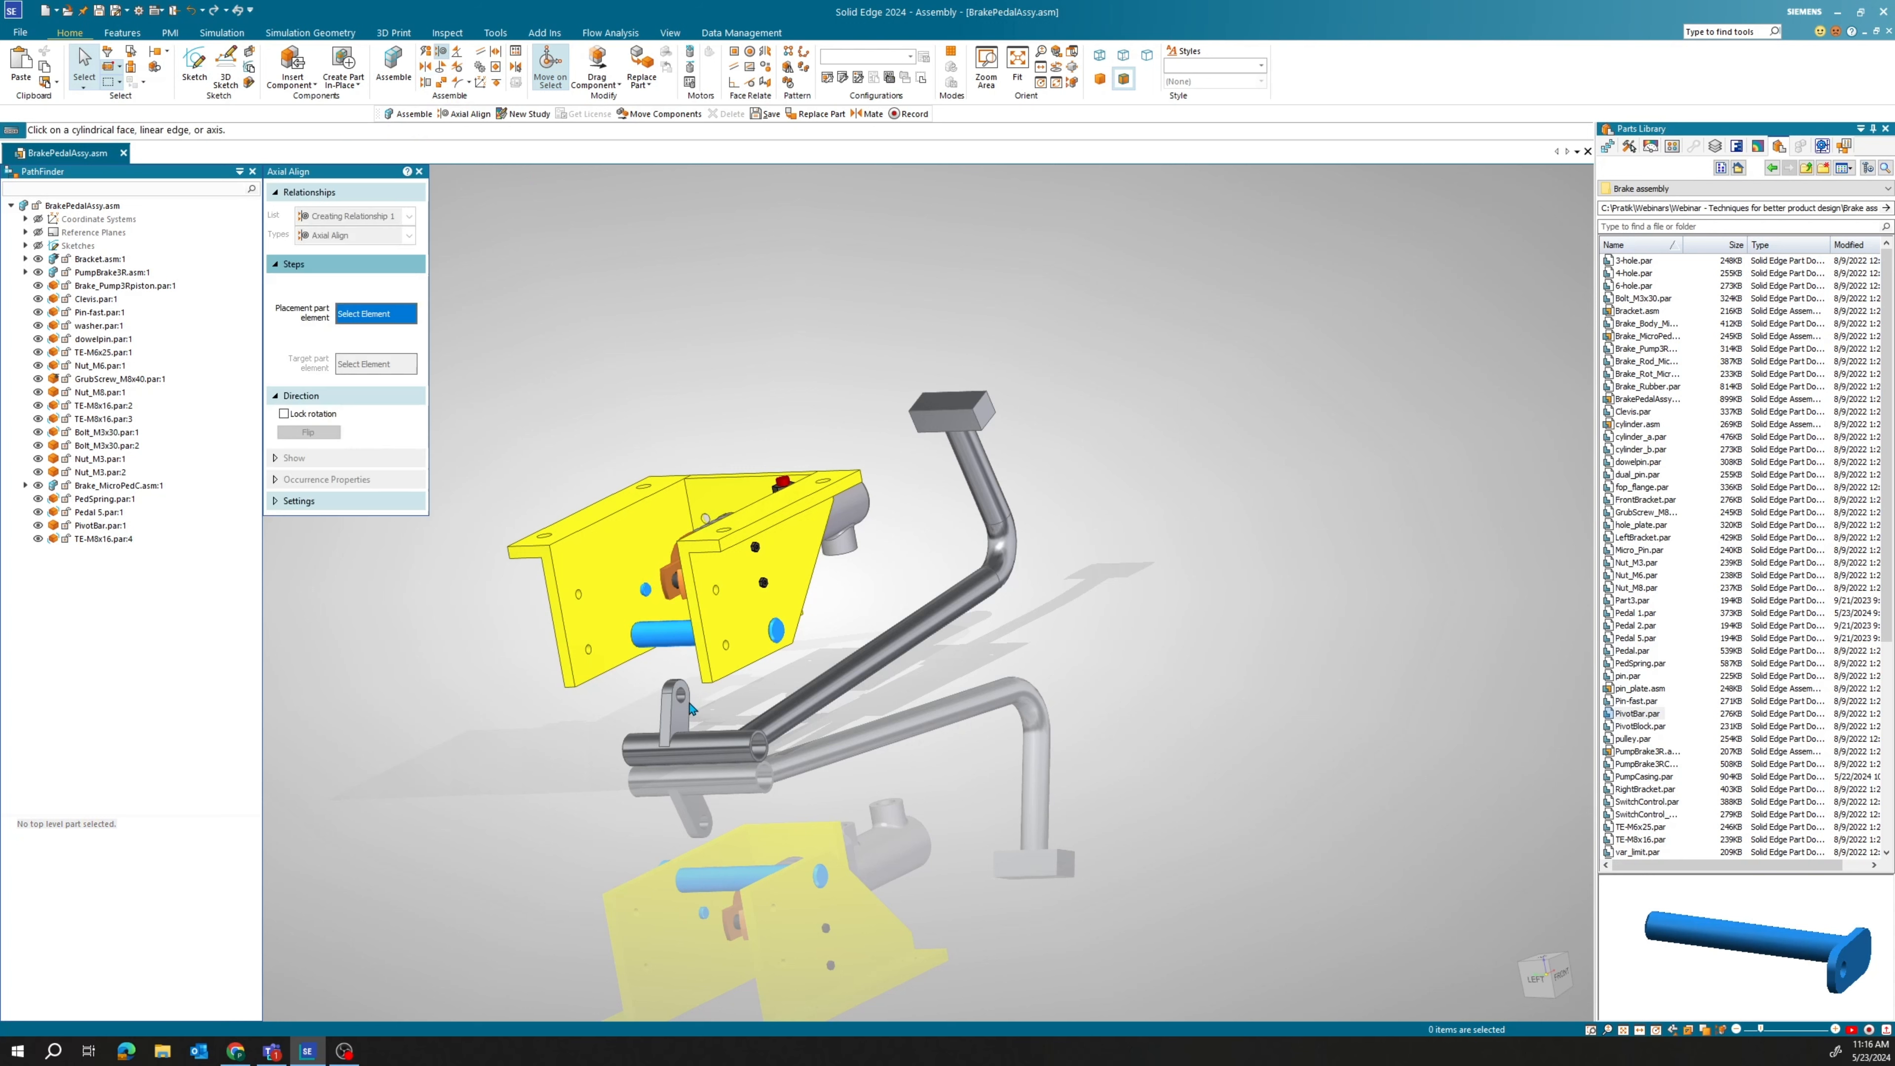
Axially align the hole in the pedal's lever with the clevis pin.
click(680, 696)
scroll(638, 675, up, 3)
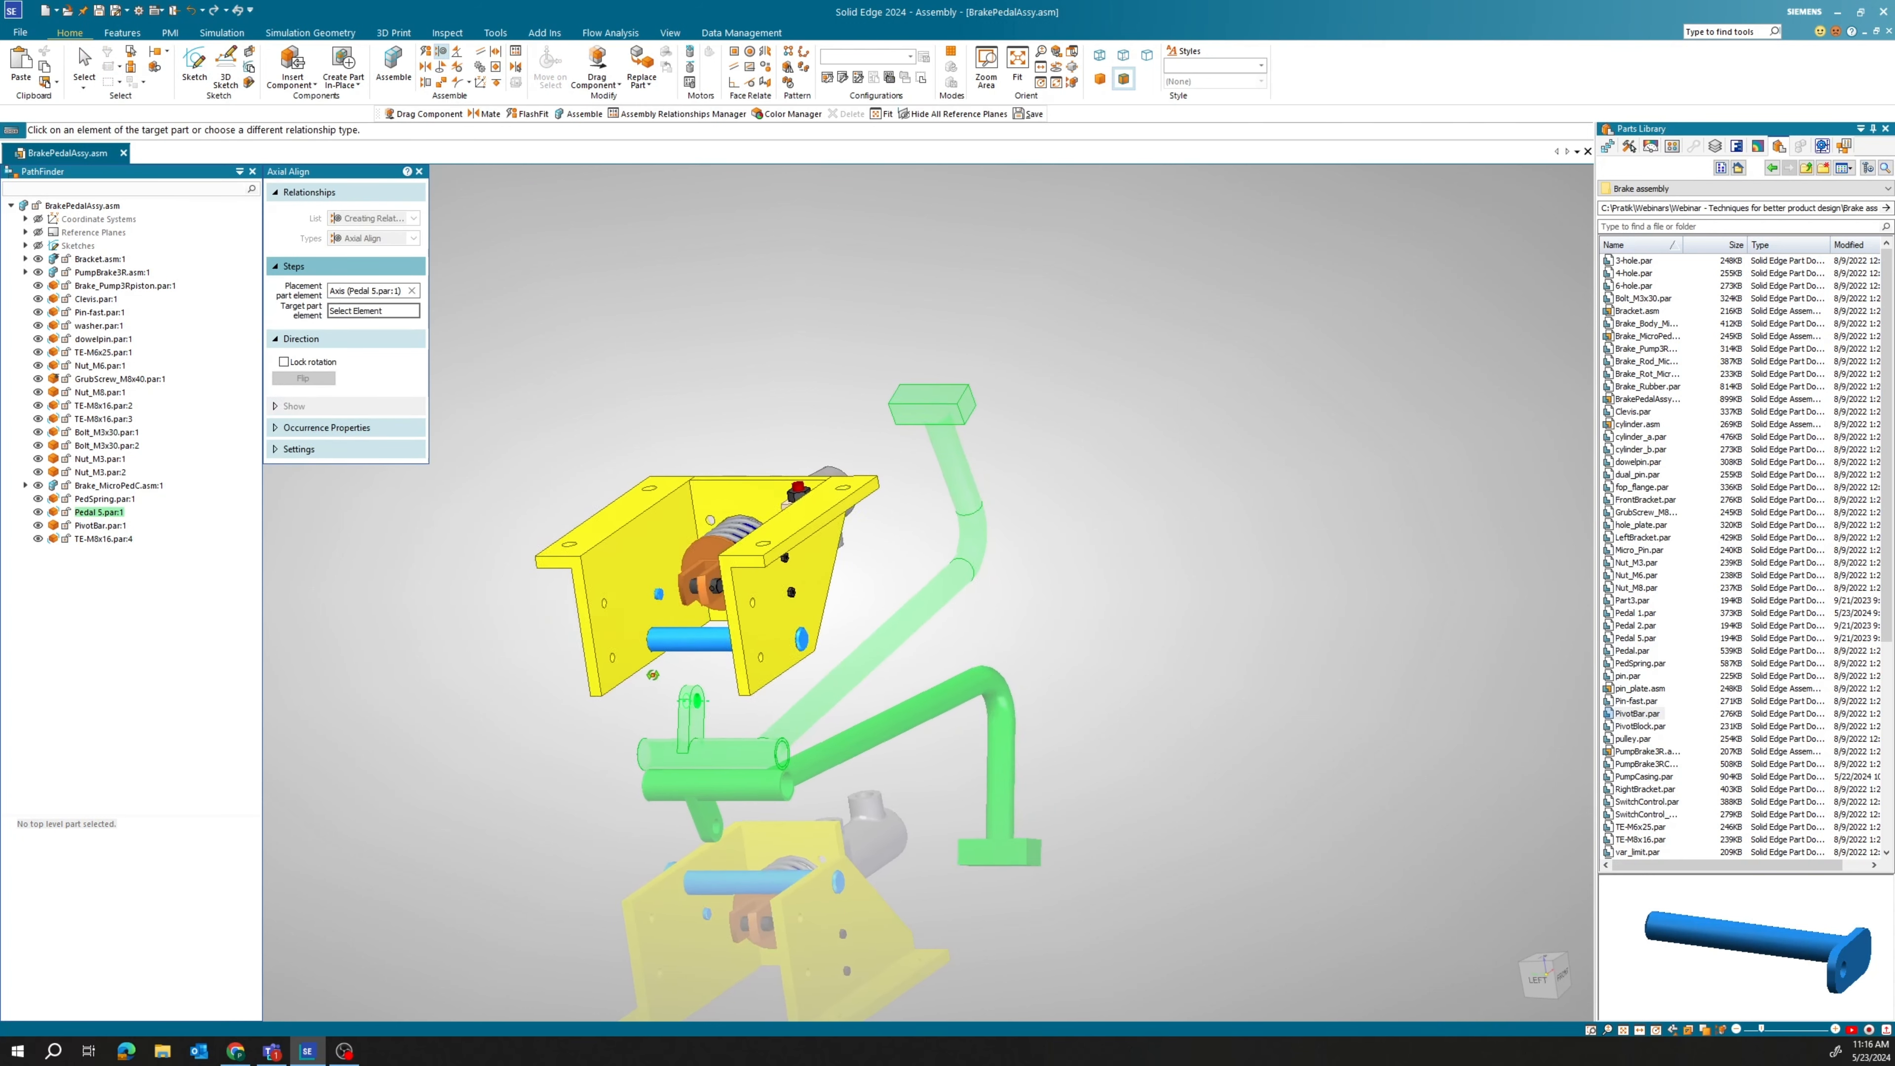
scroll(690, 615, up, 4)
click(716, 561)
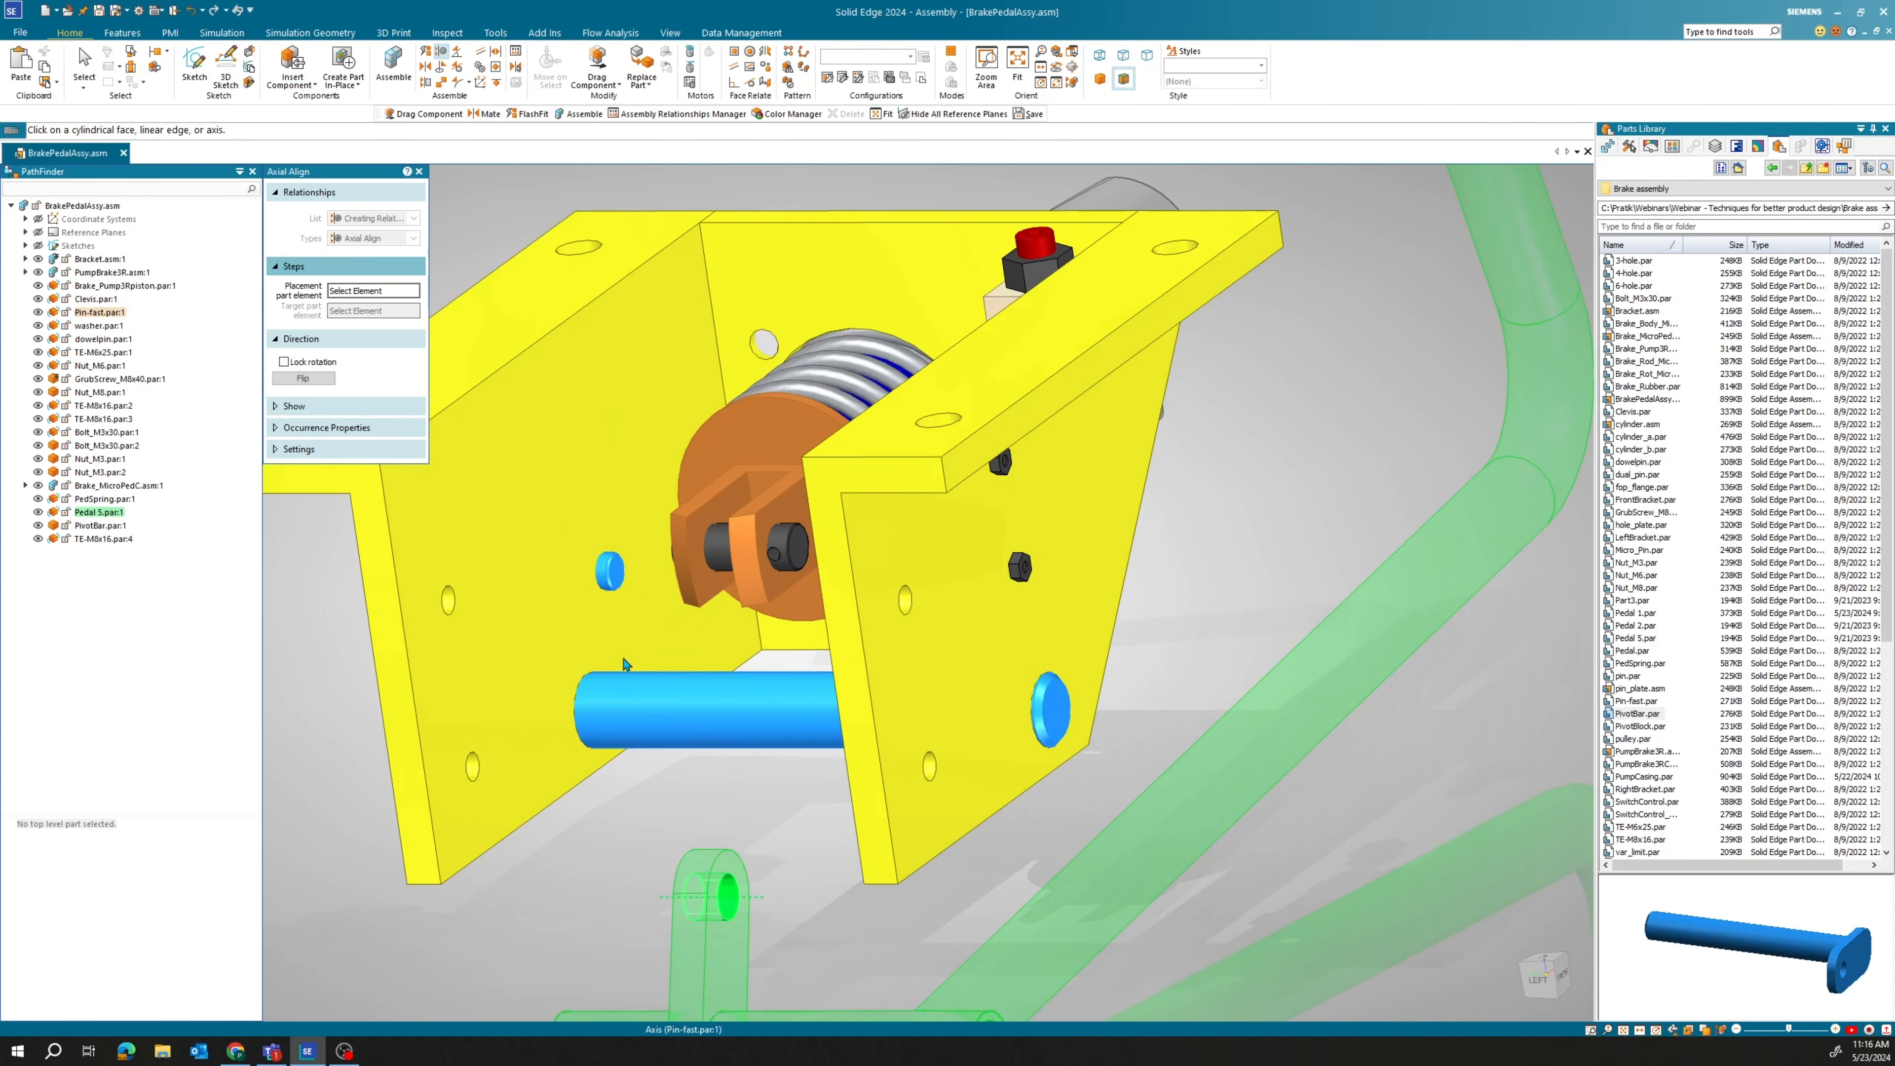
Axially align the pedal's pivot tube with the pivot bar.
middle_drag(614, 858, 701, 849)
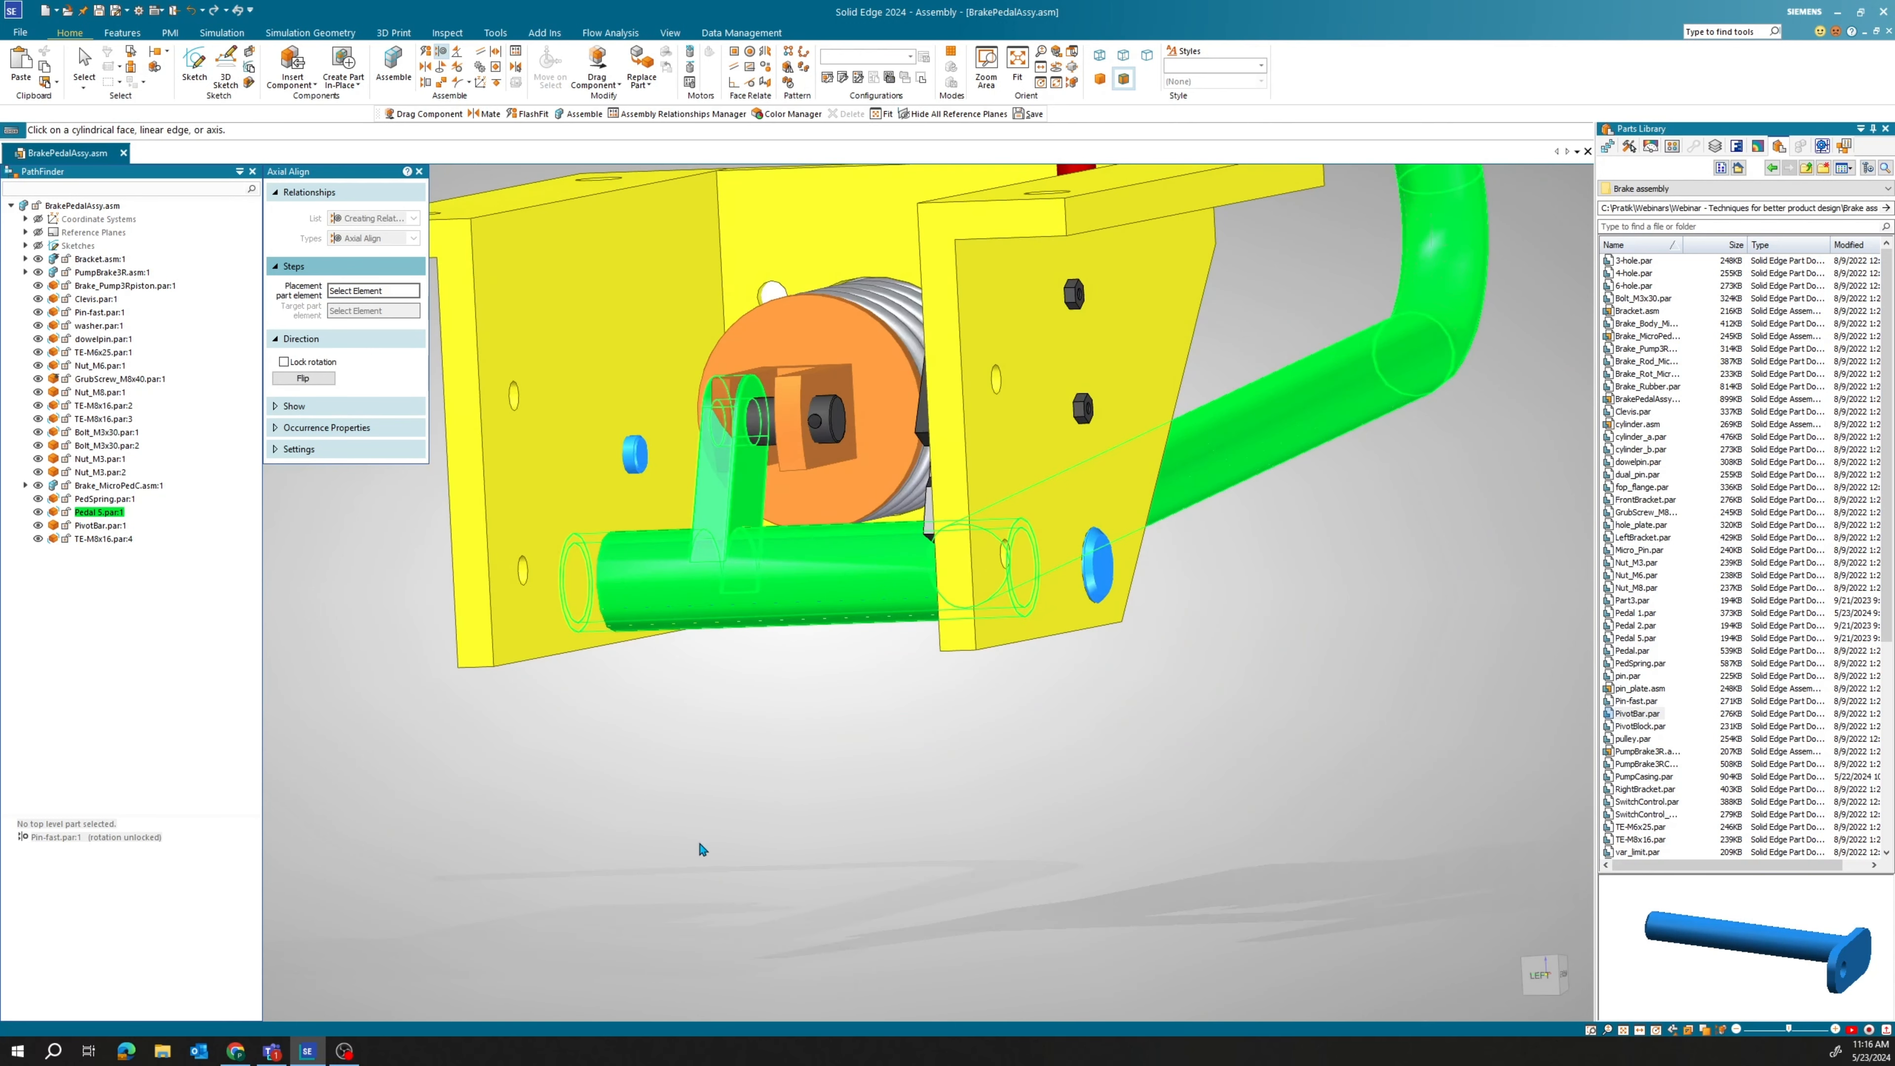
click(670, 614)
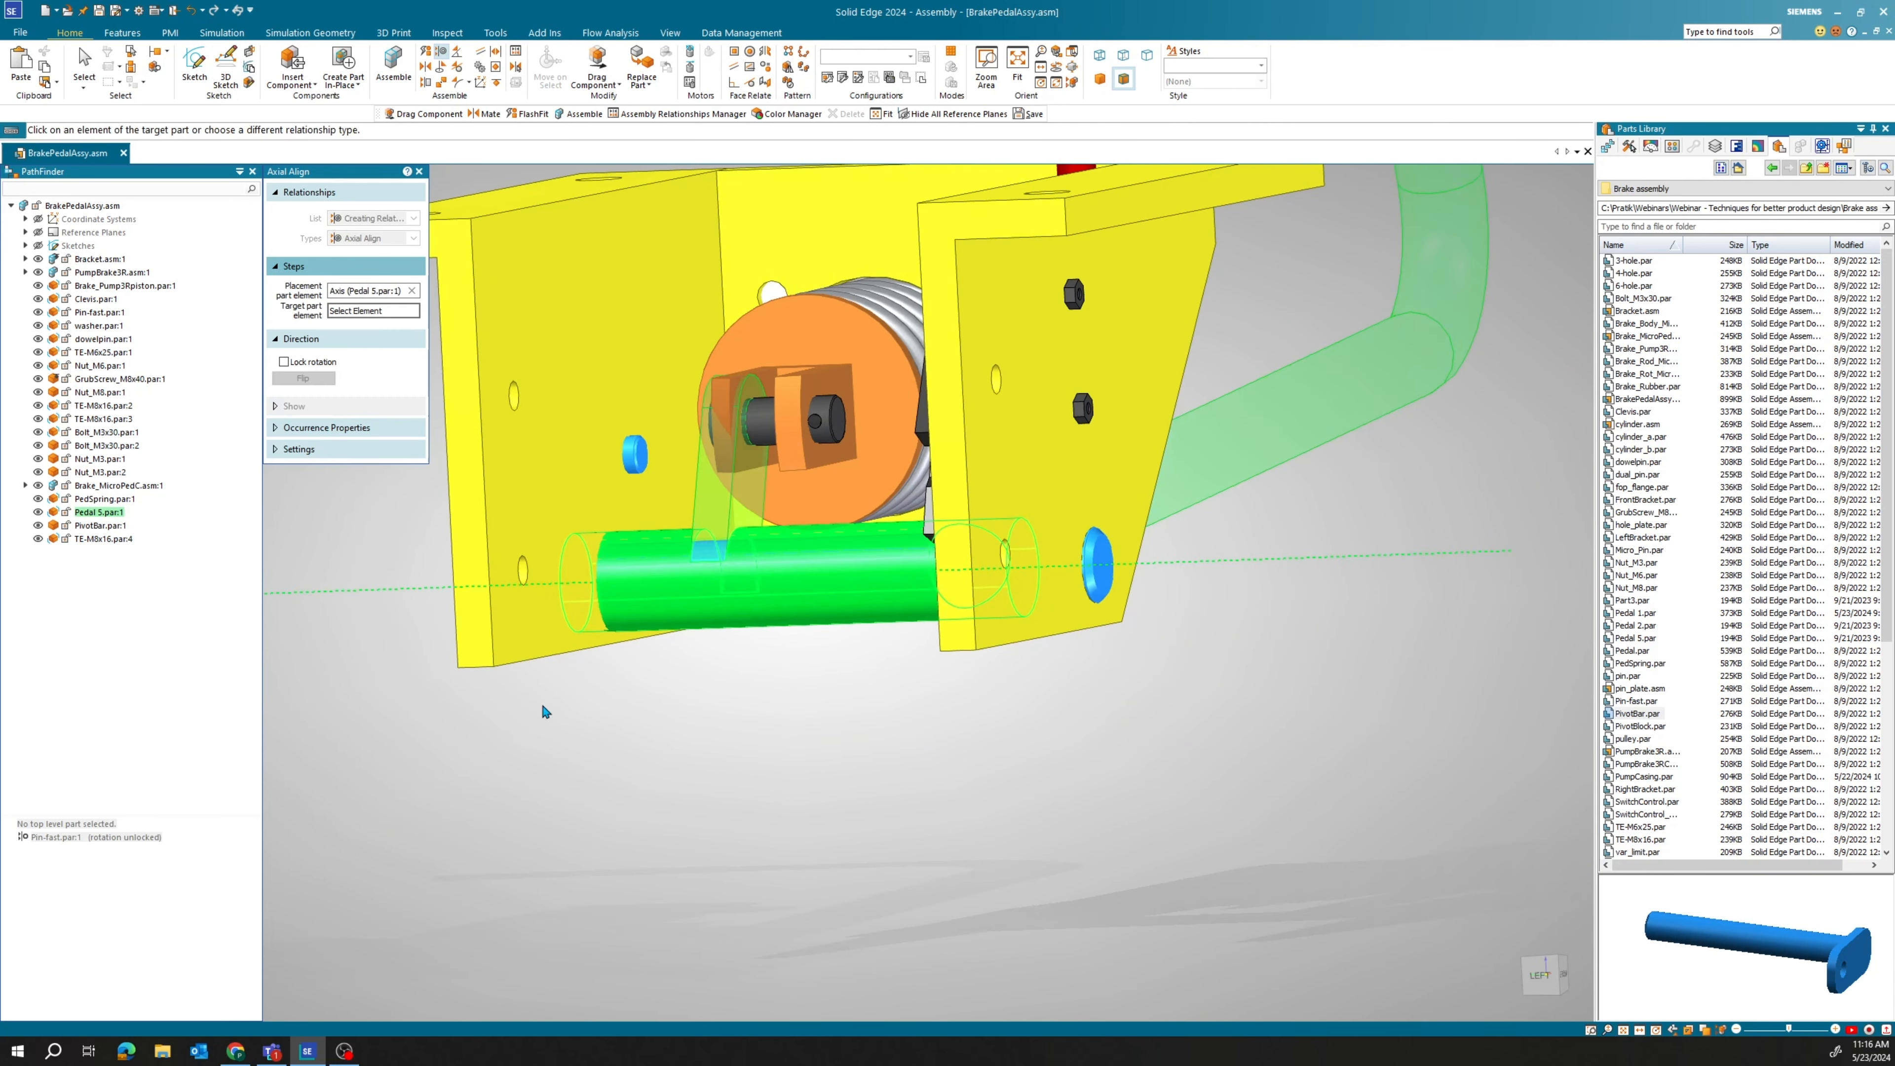
click(1110, 586)
middle_drag(690, 774, 738, 786)
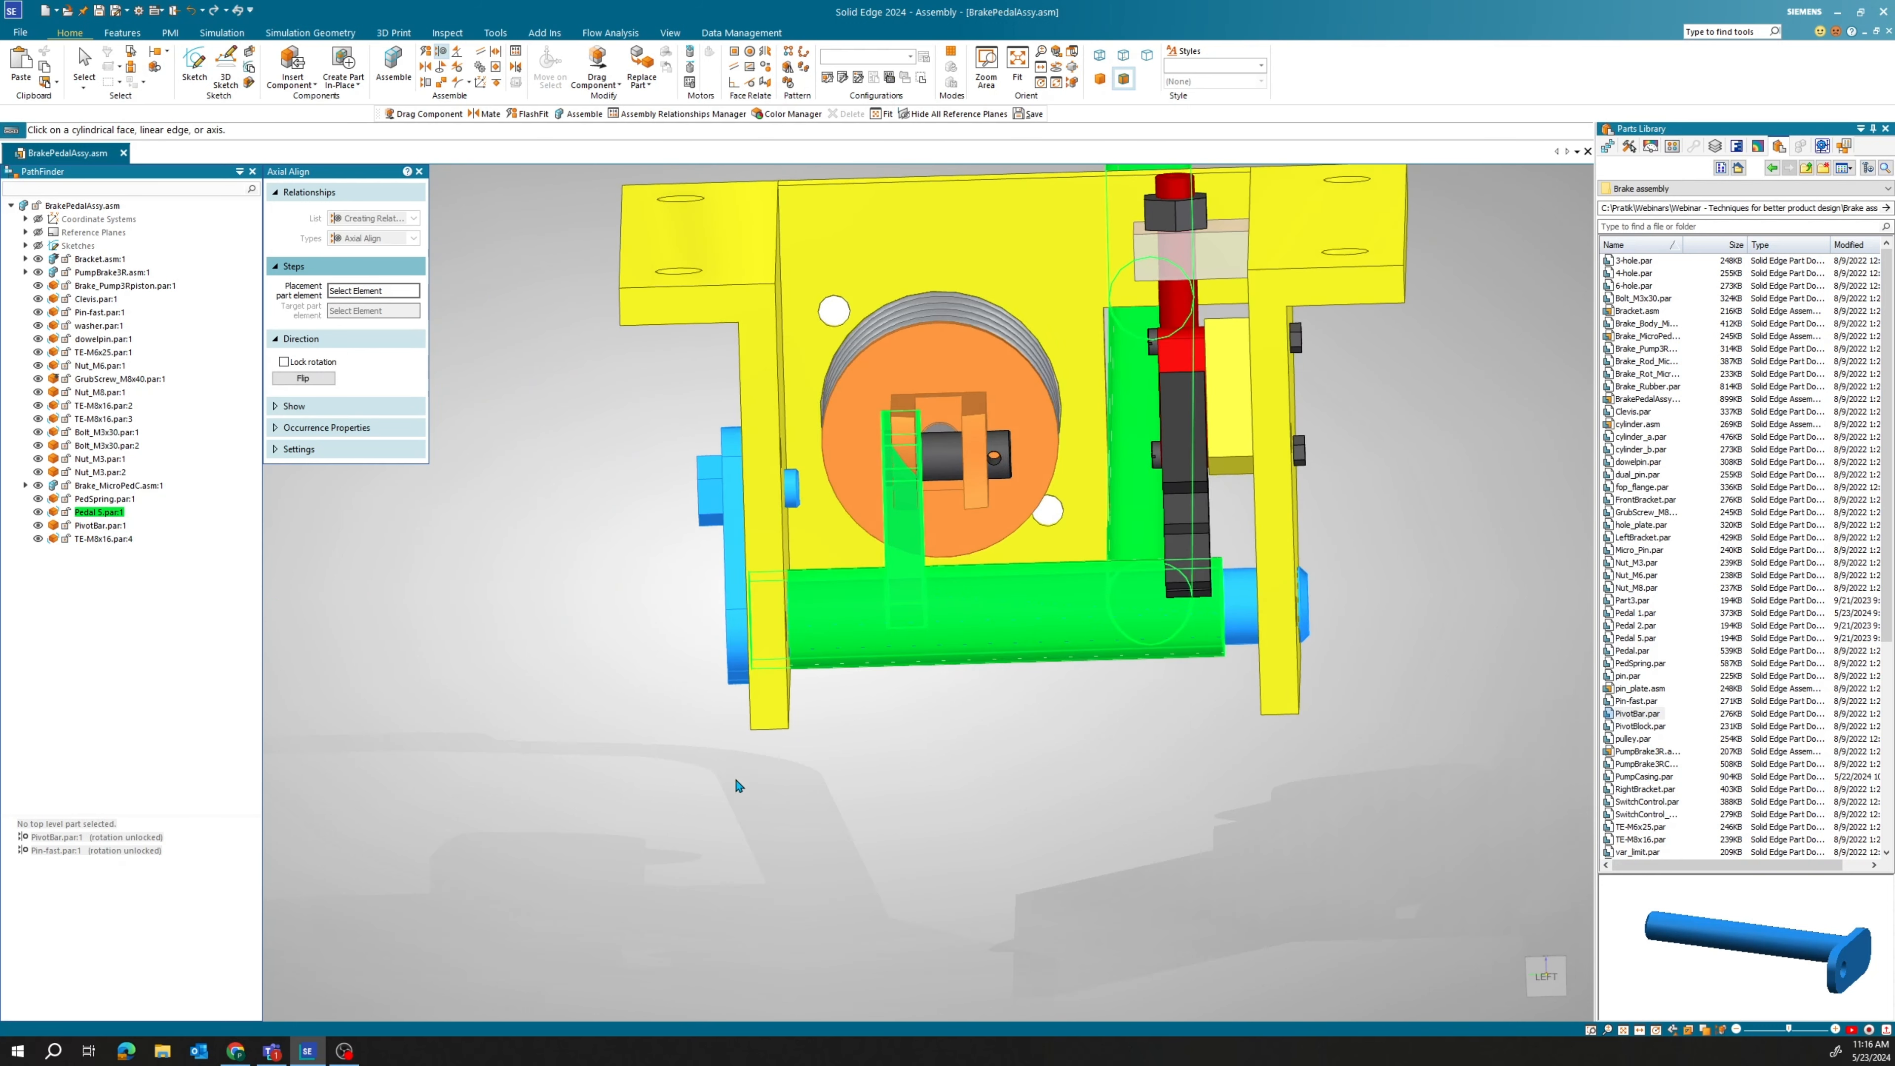
scroll(1155, 715, up, 5)
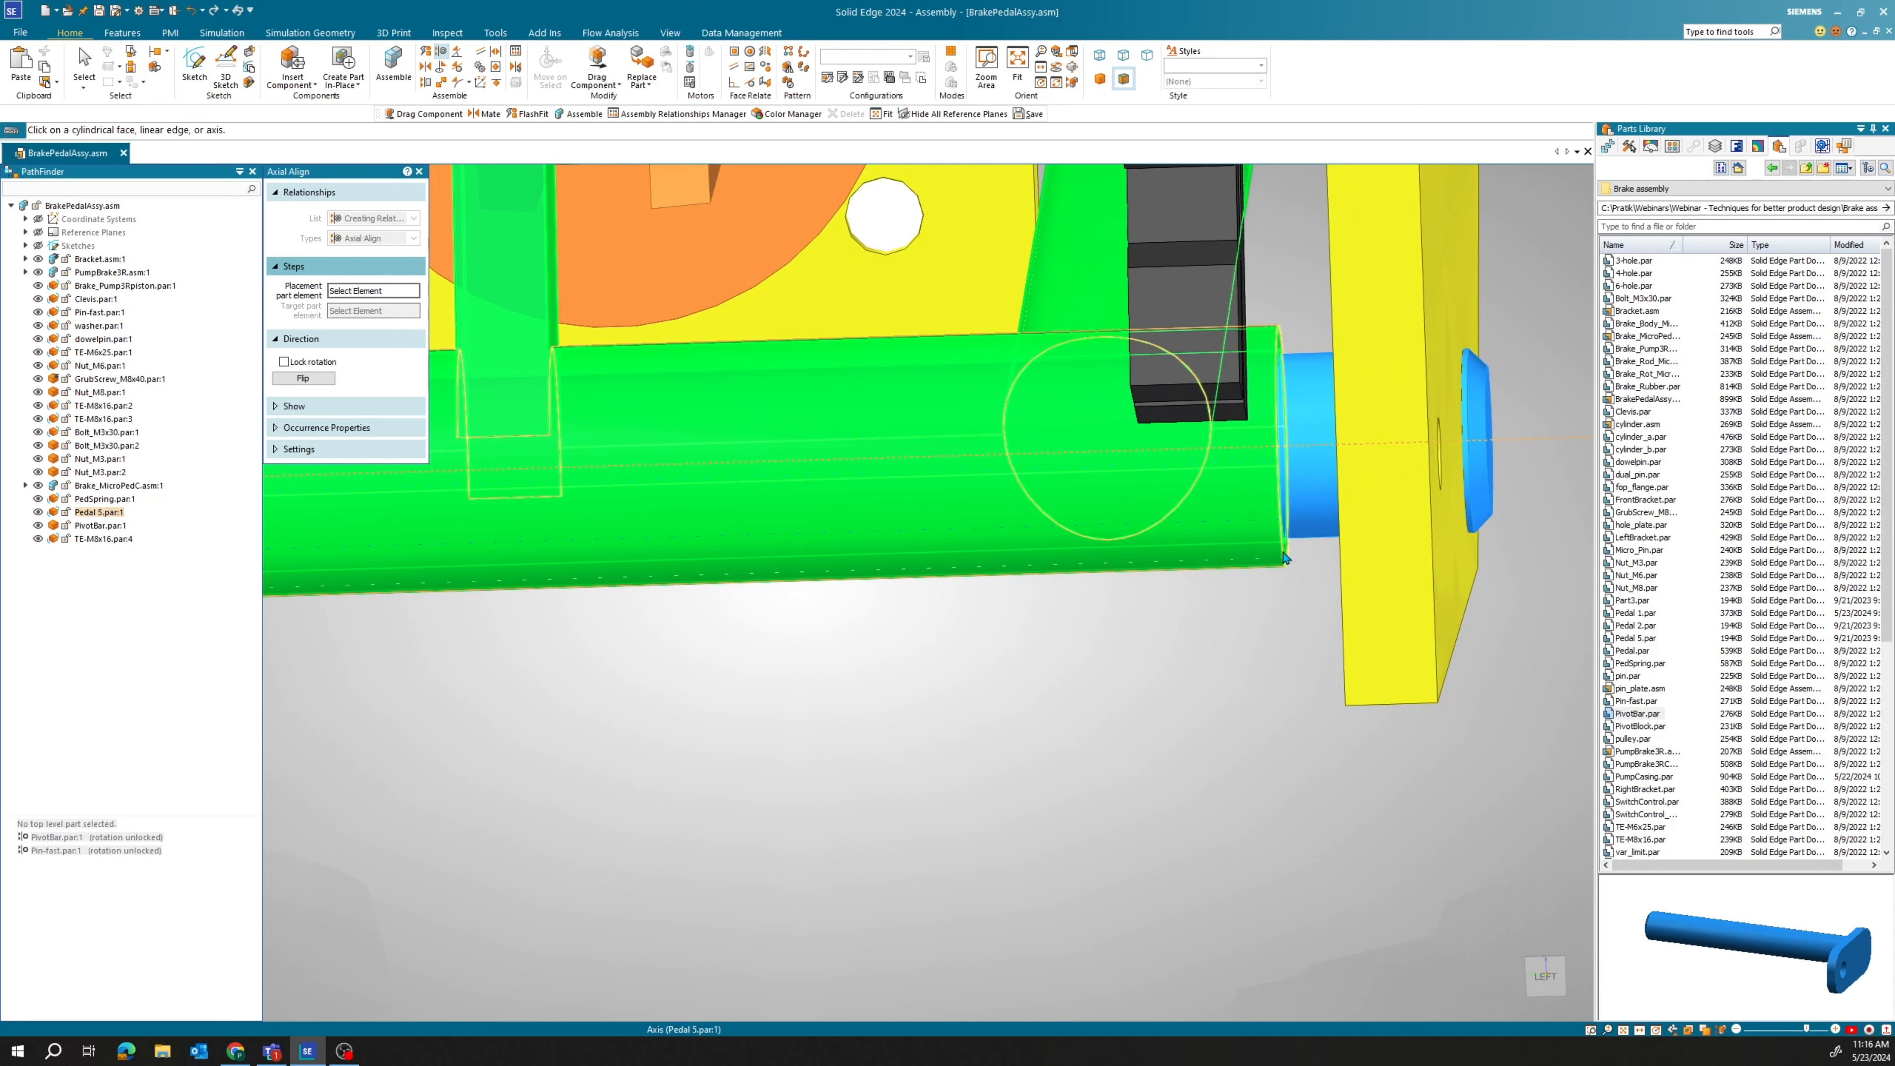
click(418, 172)
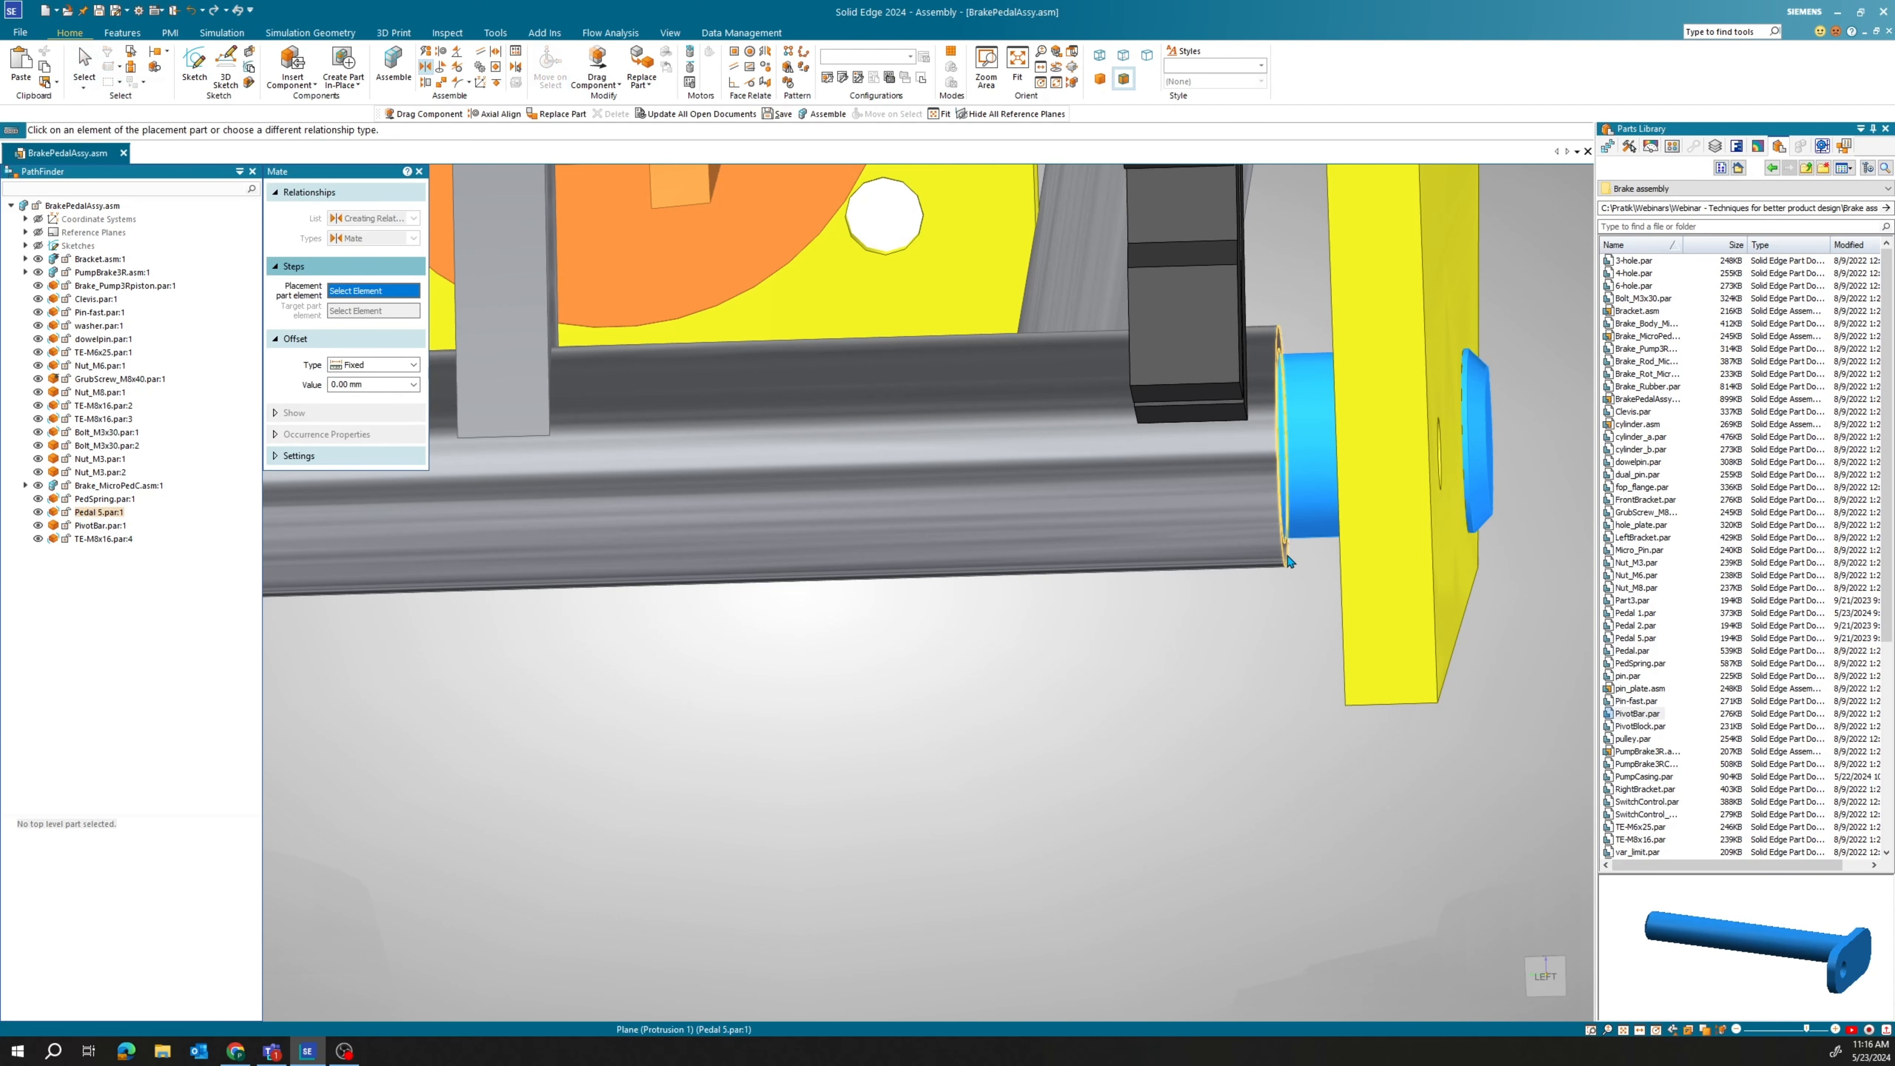
Mate the end face of the pedal's pivot tube to the bracket's inner face with a fixed 0.00 mm offset.
click(1289, 561)
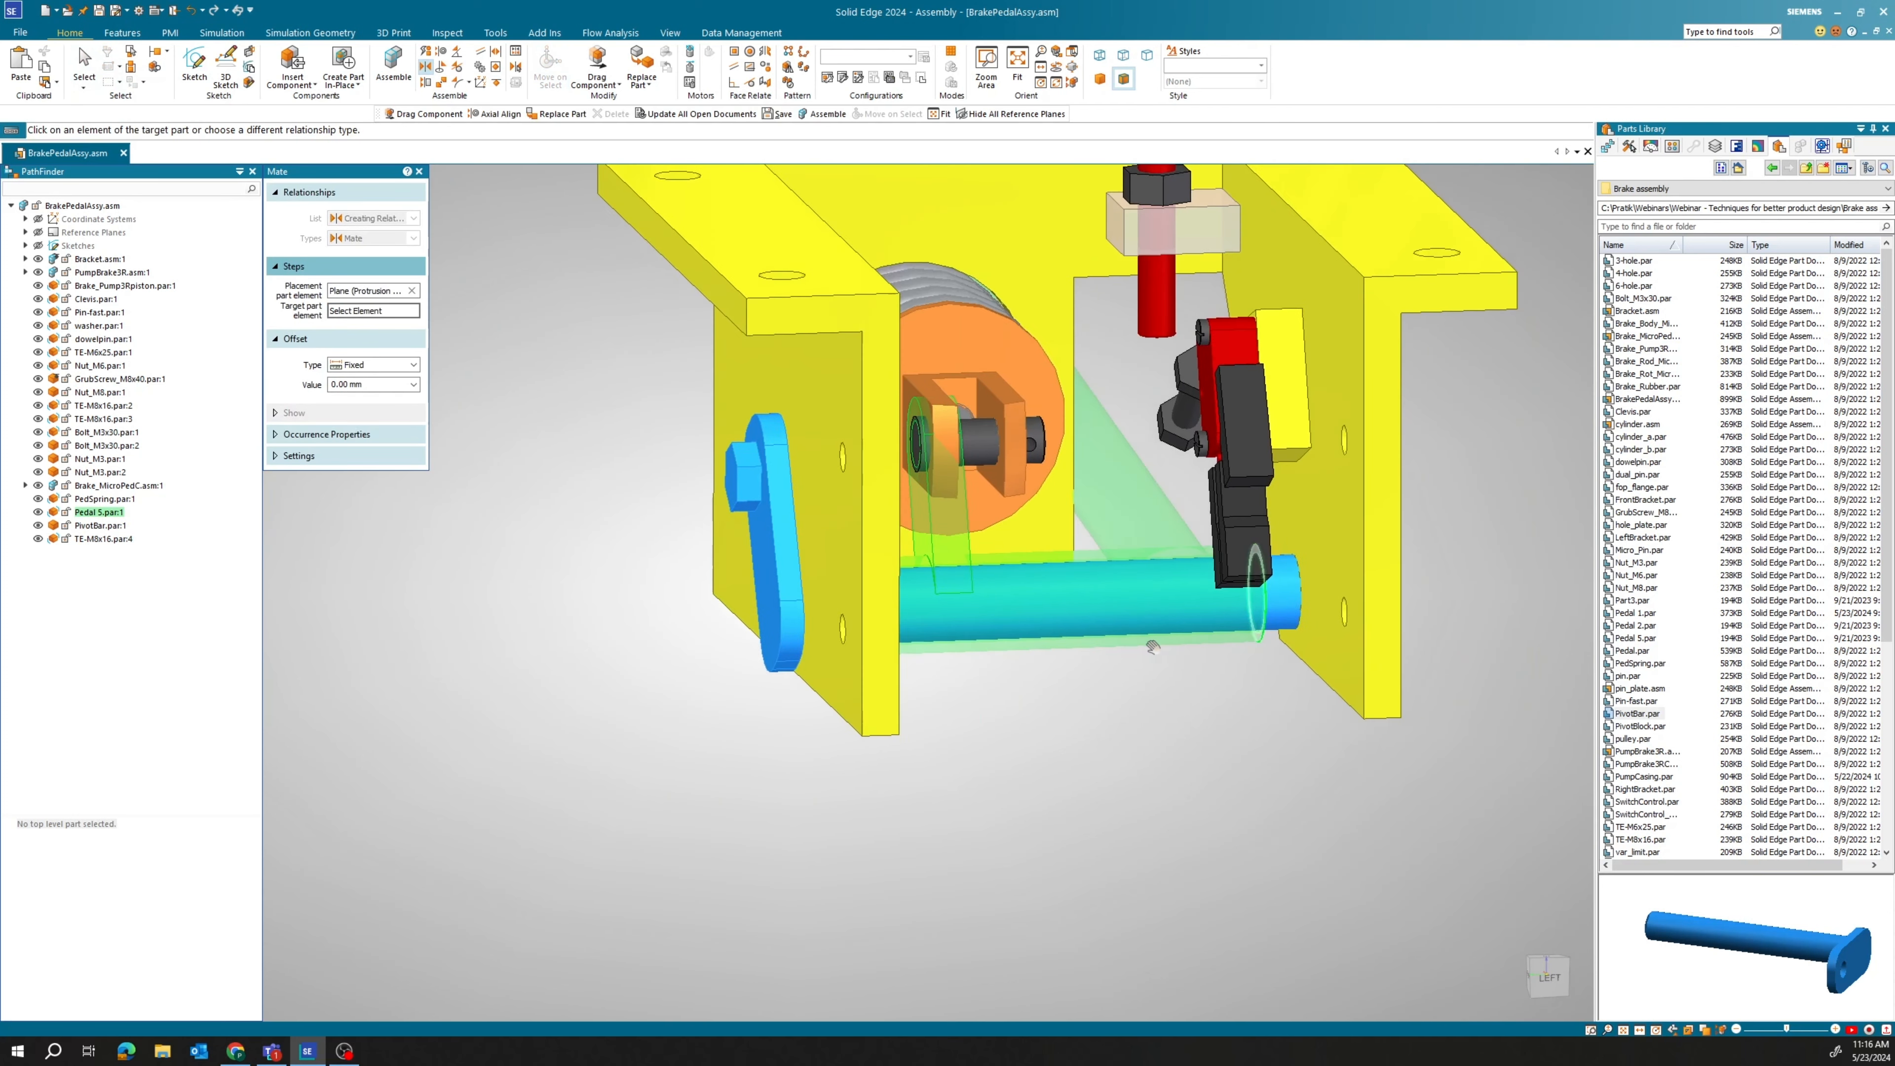
click(1144, 709)
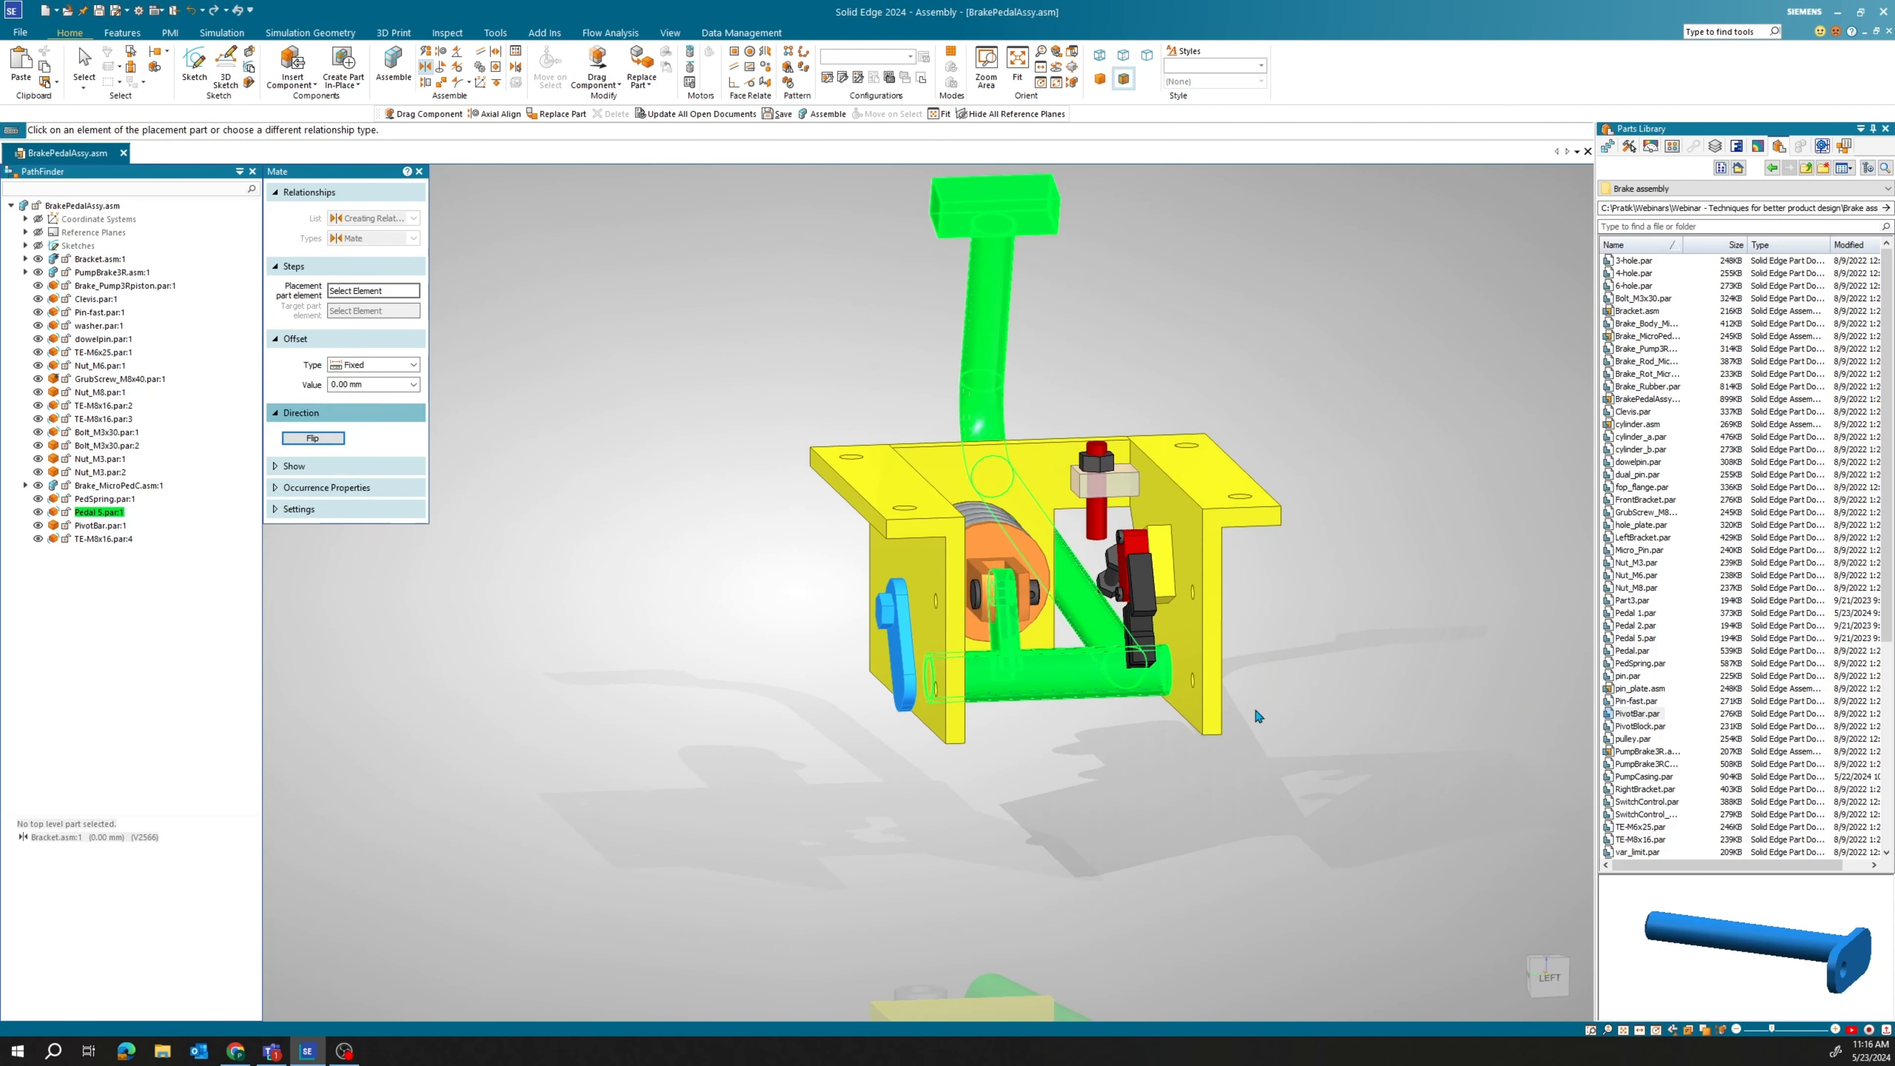
middle_drag(1357, 600, 974, 515)
scroll(965, 603, down, 5)
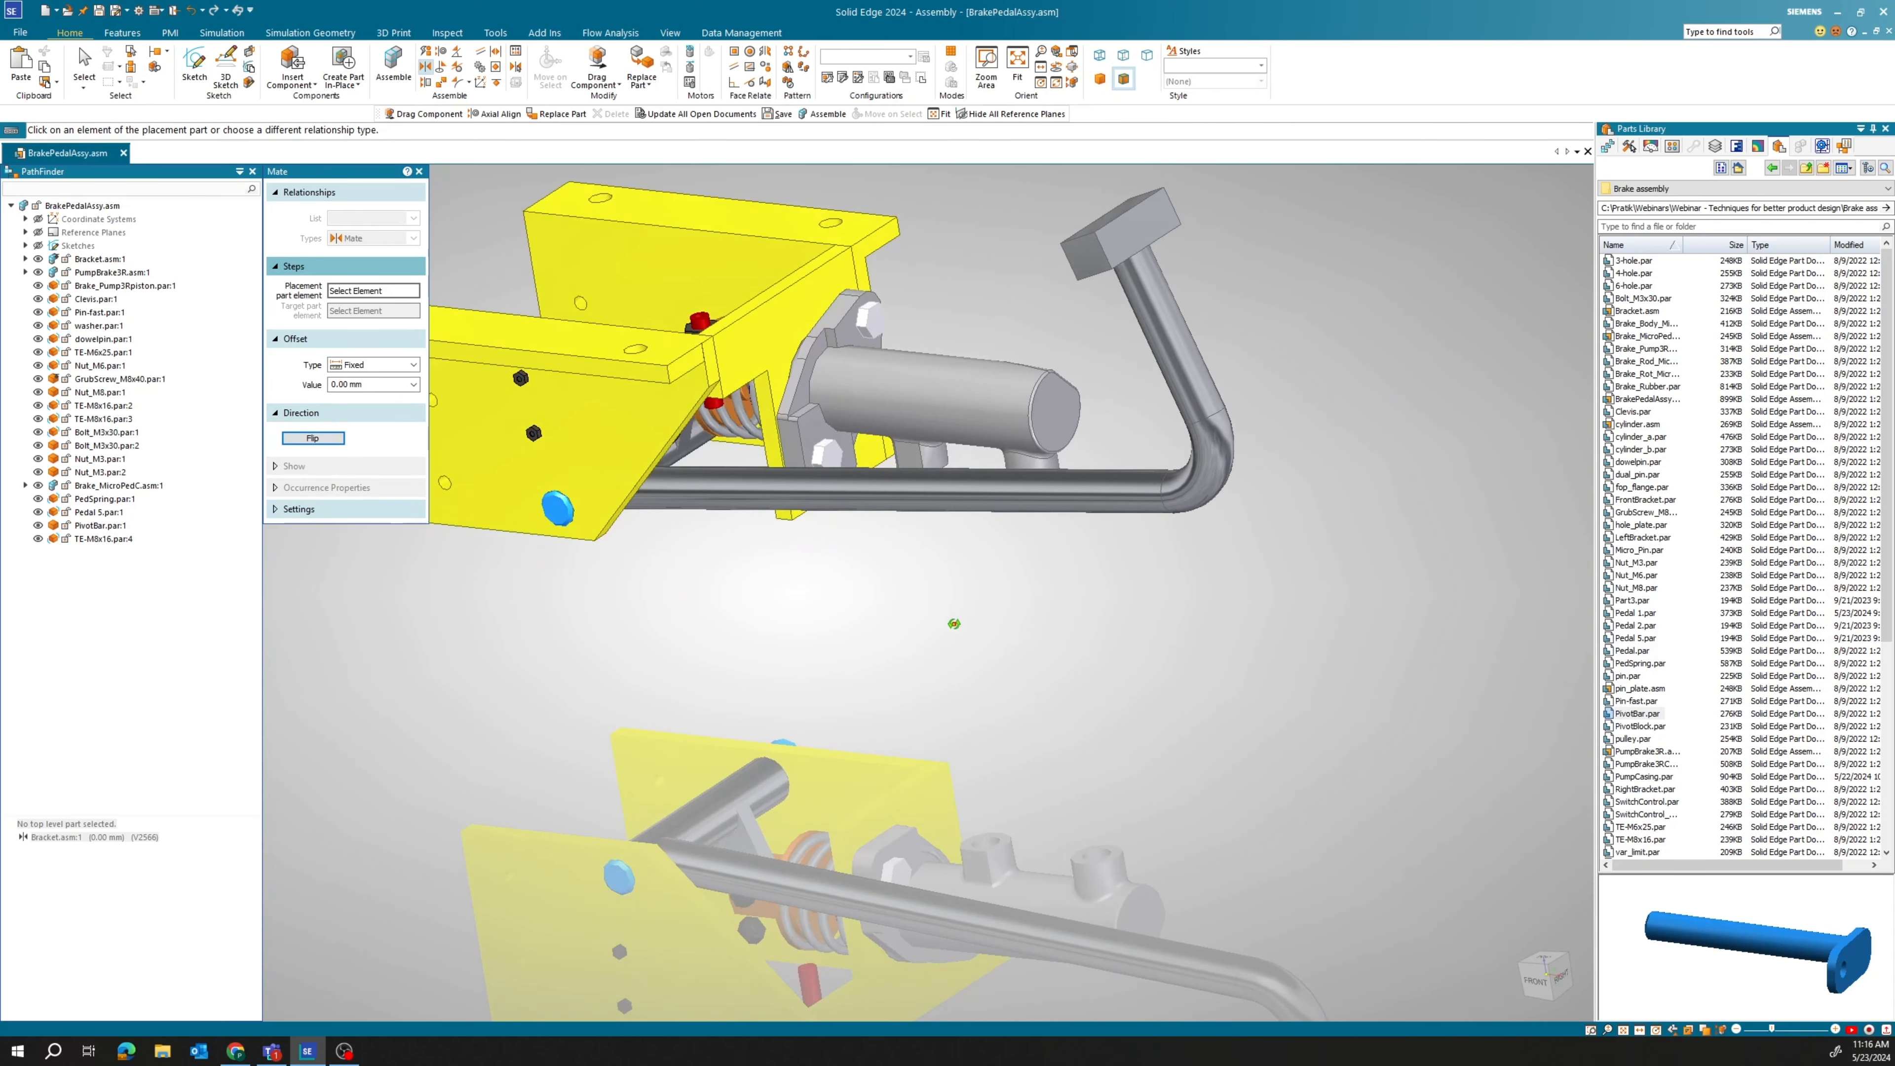
click(419, 171)
Drag the pedal with no collision analysis to test its movement, and view the assembly from the other side.
click(593, 68)
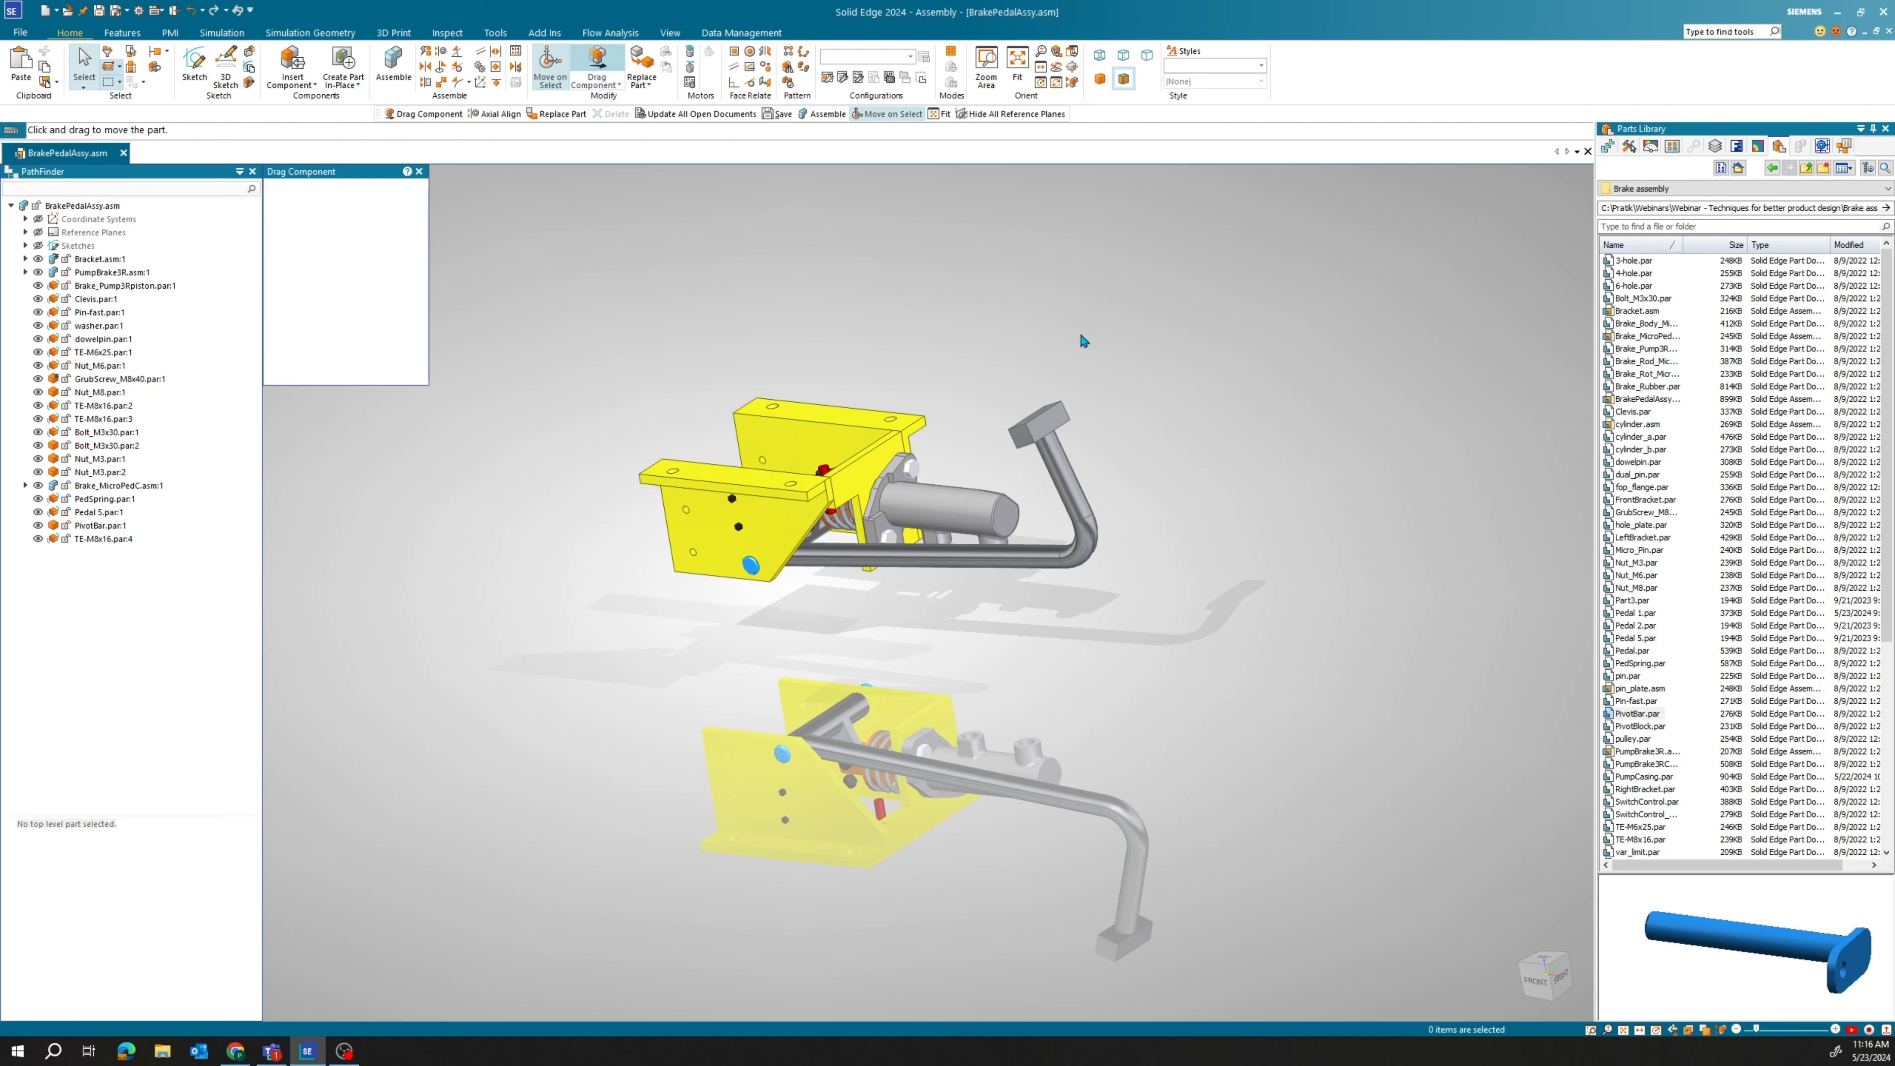
click(1082, 436)
mouse_move(1047, 423)
mouse_down()
mouse_move(1051, 452)
mouse_move(1030, 403)
mouse_move(1044, 463)
mouse_move(1017, 472)
mouse_move(1003, 448)
mouse_move(1022, 478)
mouse_move(997, 445)
mouse_move(1038, 427)
mouse_up()
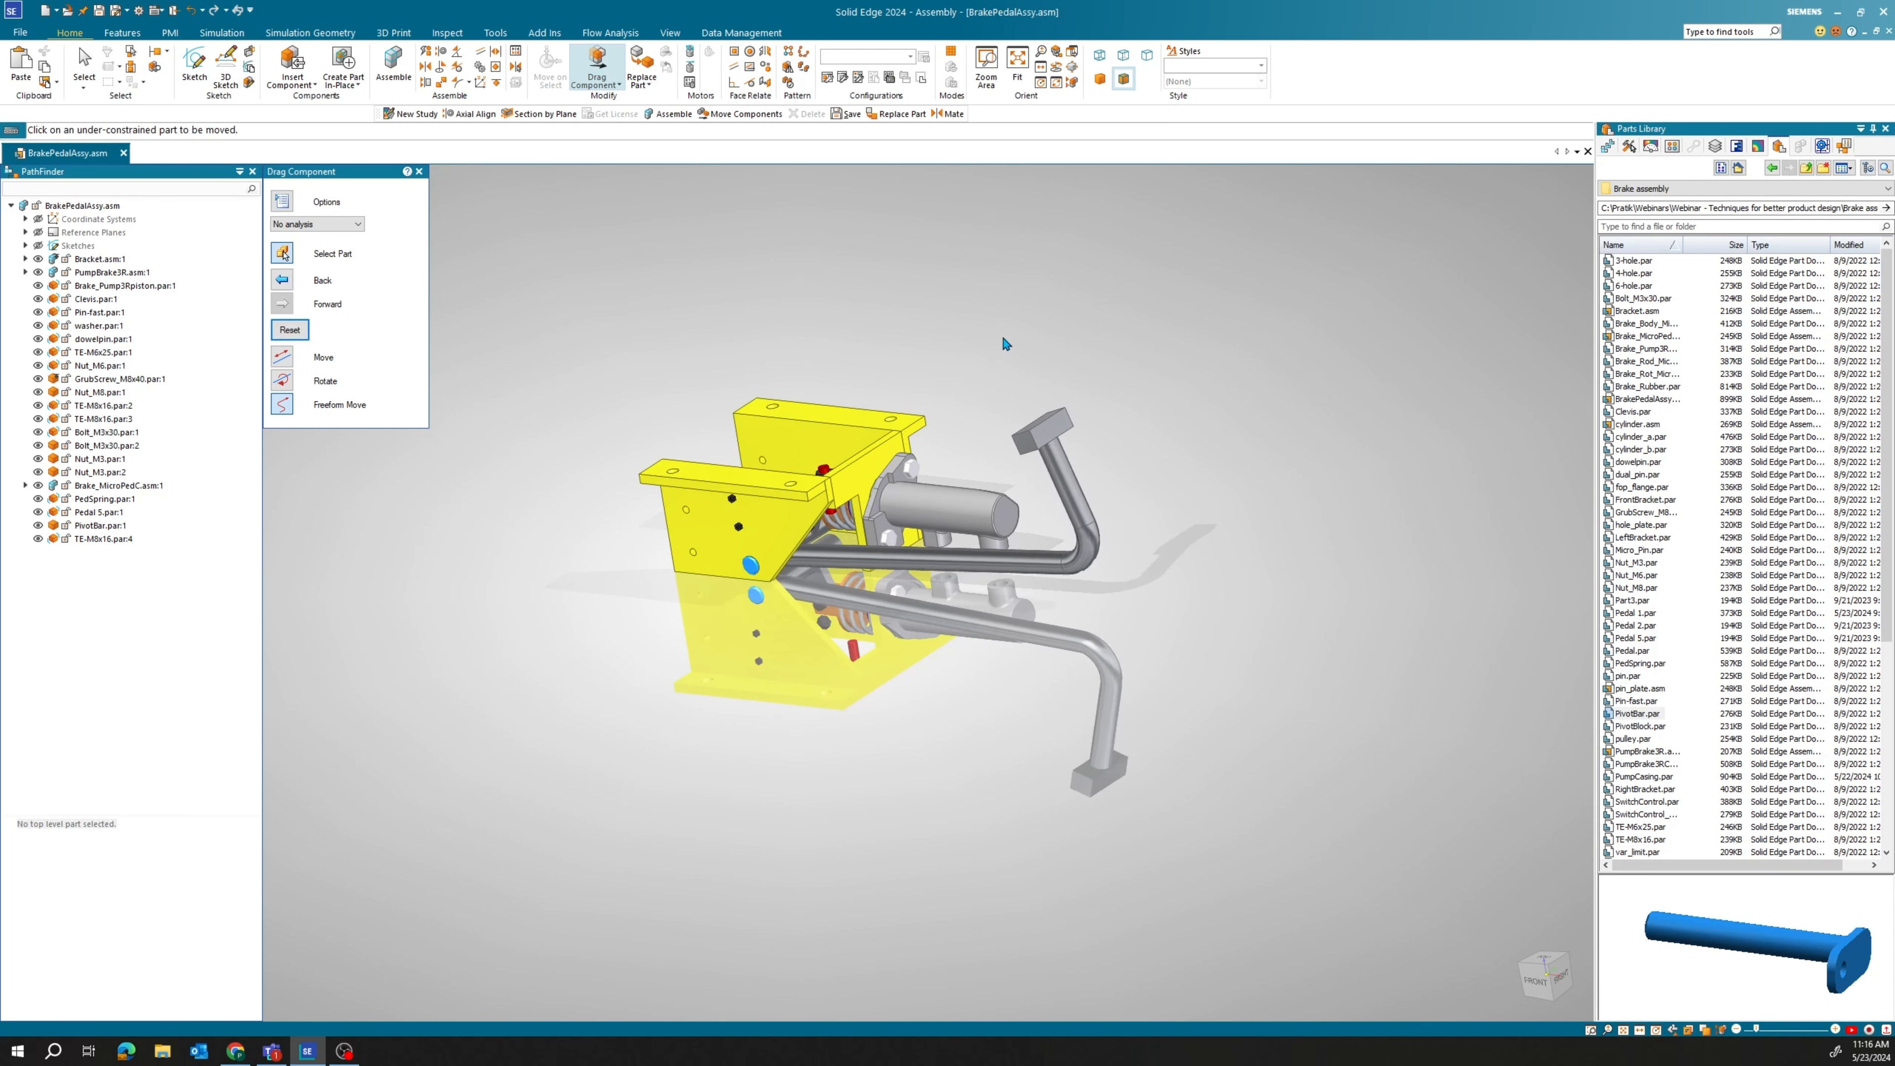
middle_drag(998, 377, 1181, 447)
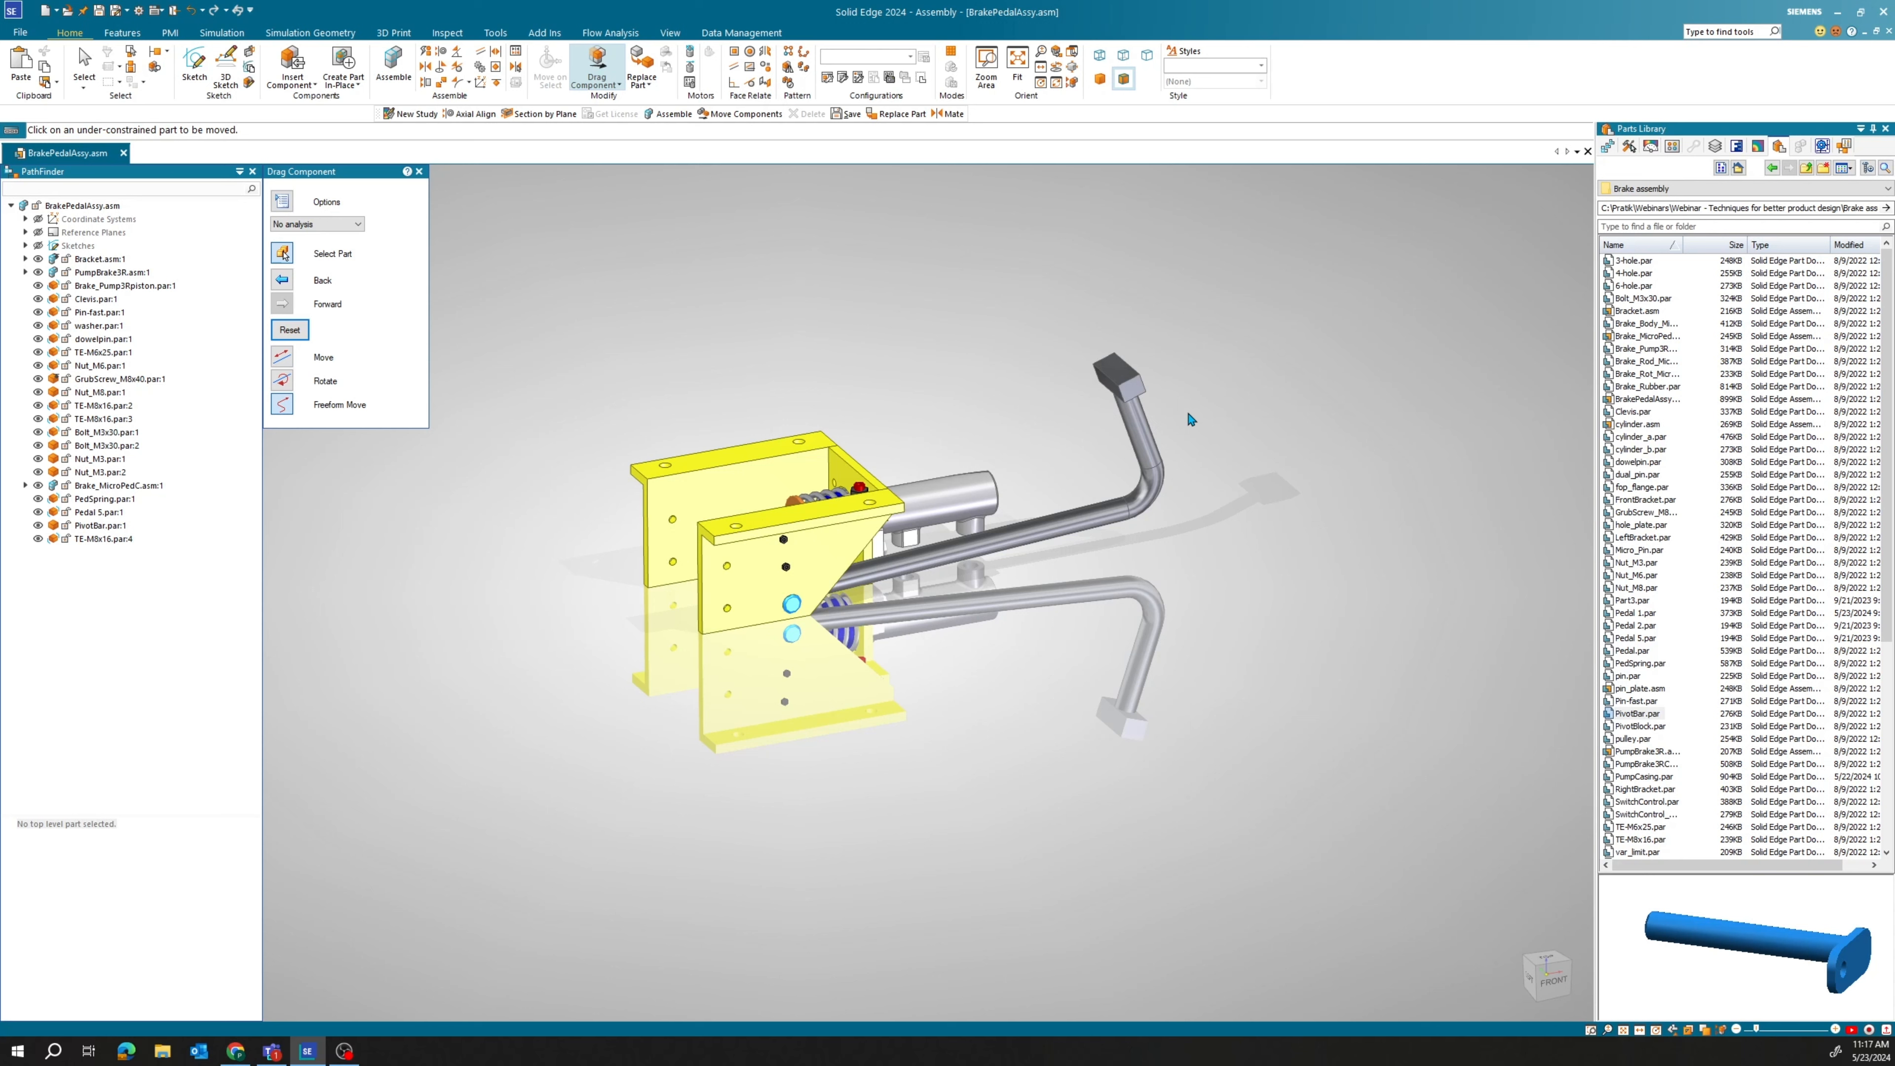
click(418, 171)
Open the Pedal 5 part from the assembly in its own window.
click(221, 34)
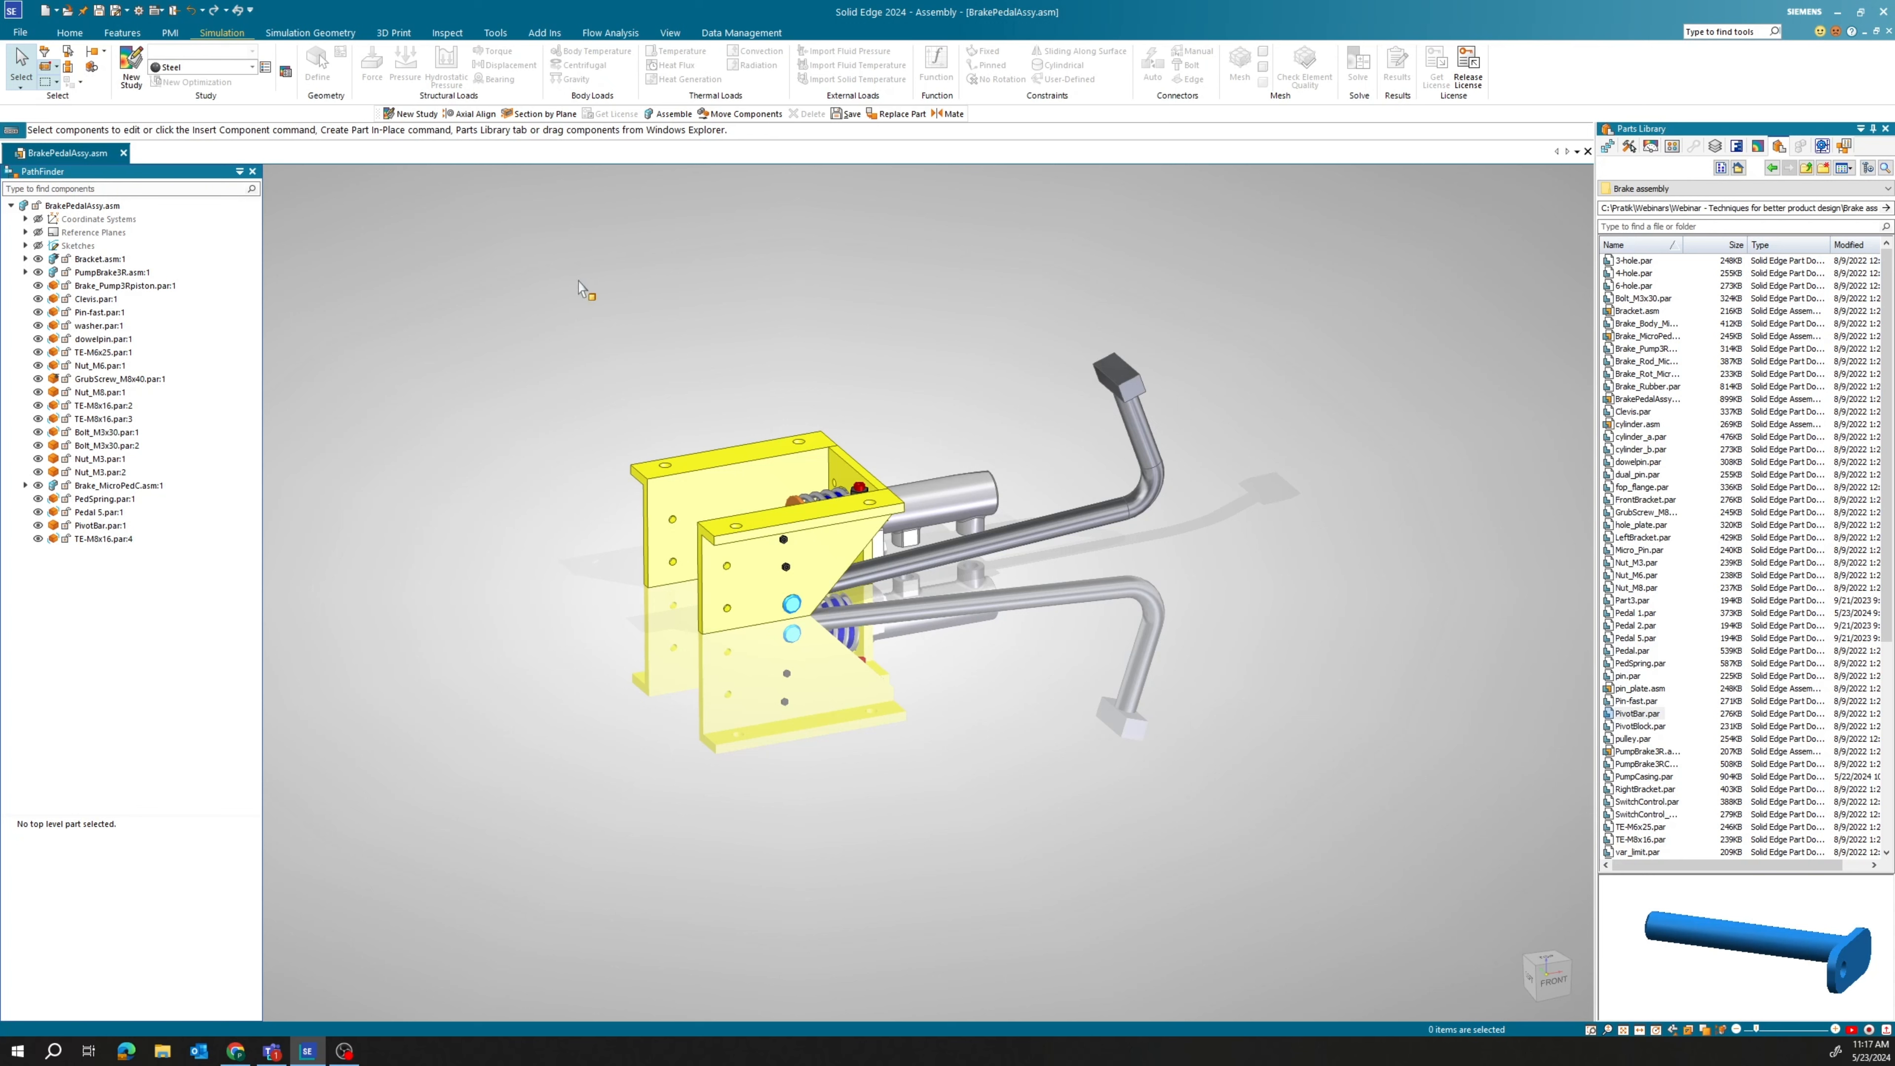
click(112, 514)
right_click(112, 513)
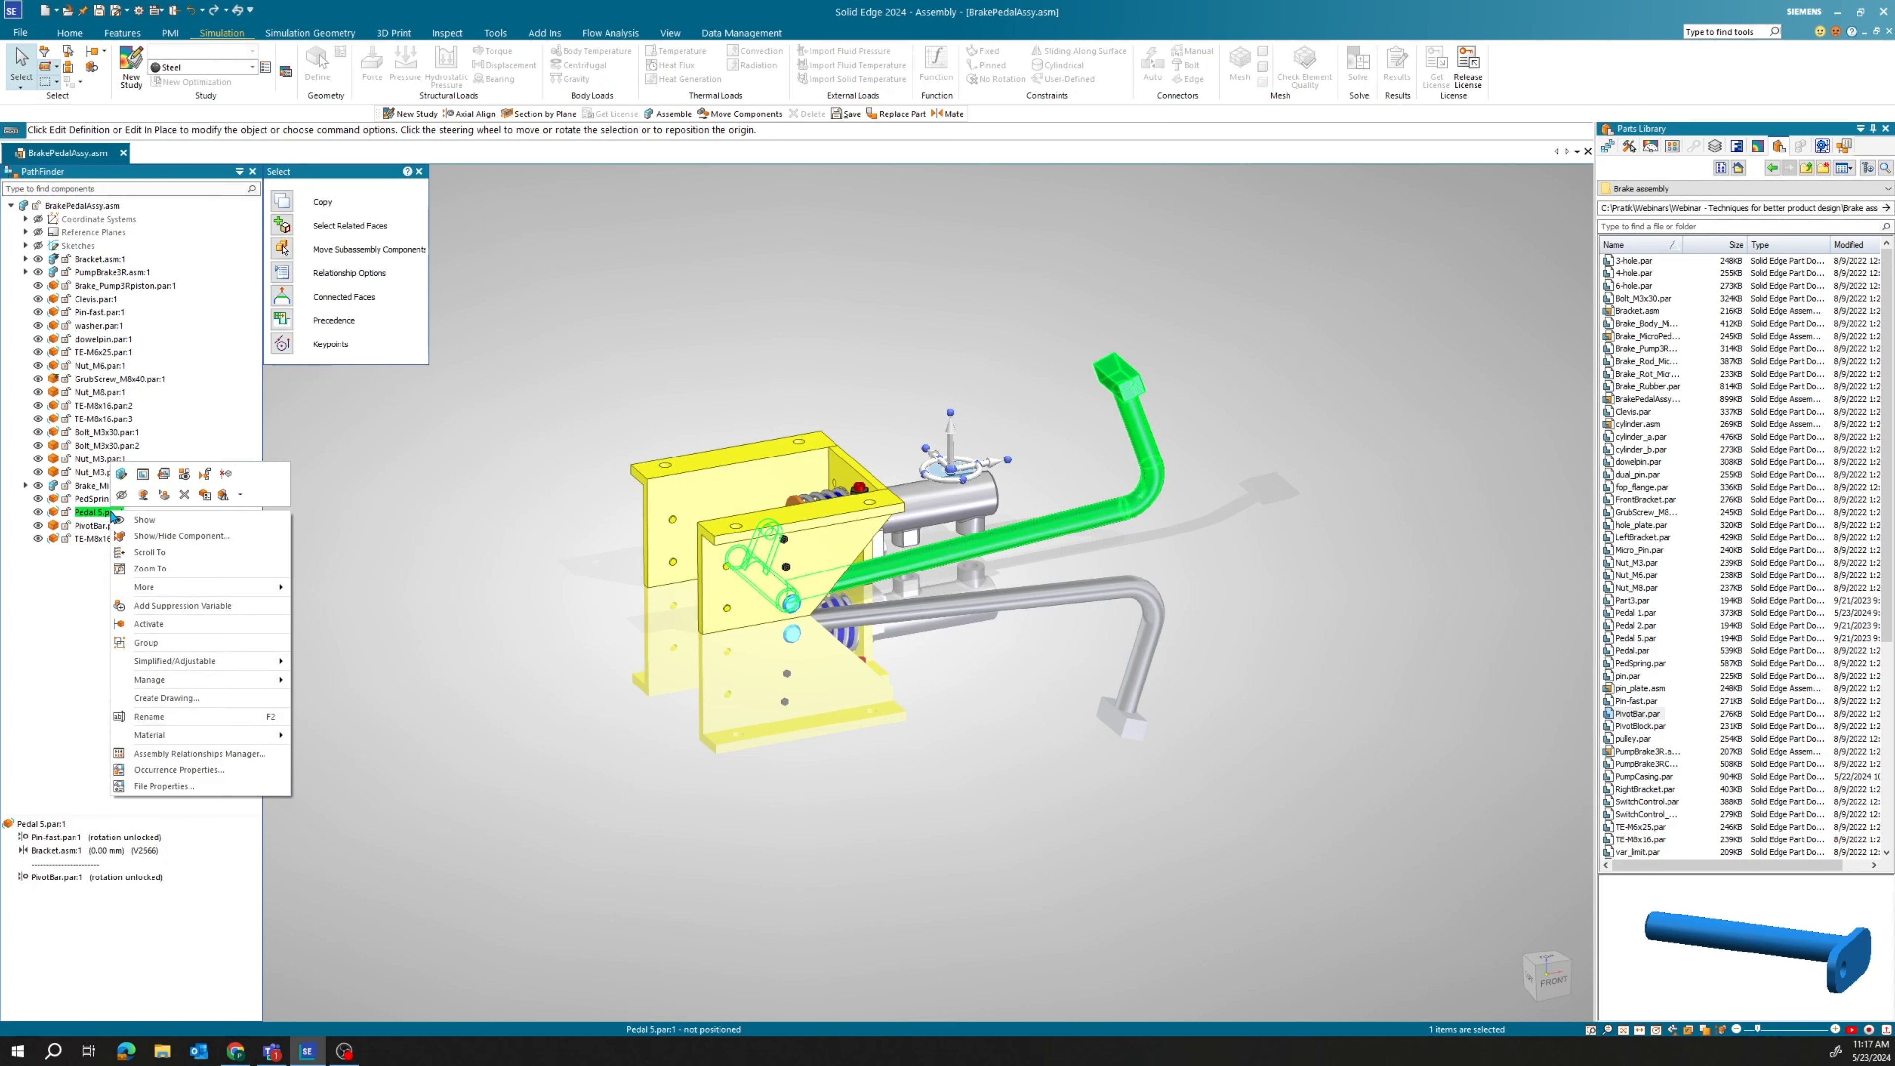
click(165, 478)
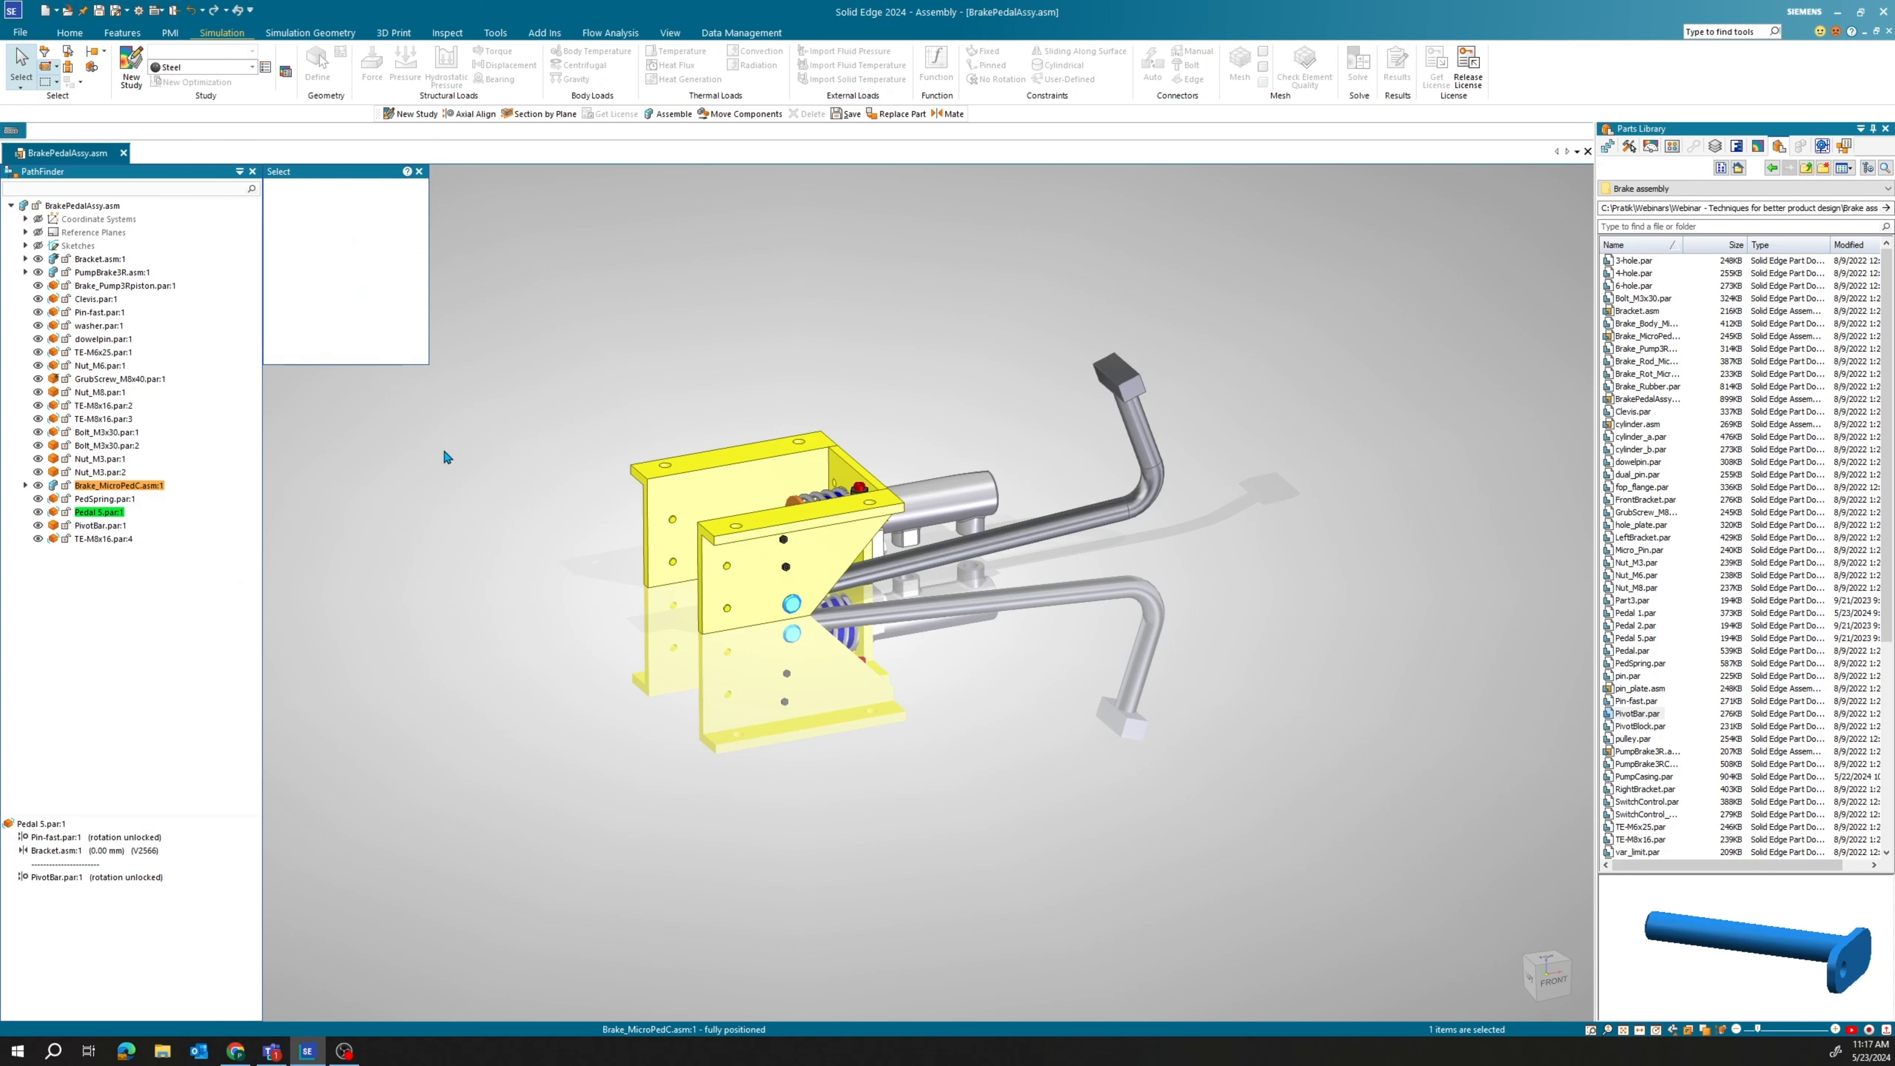
click(993, 558)
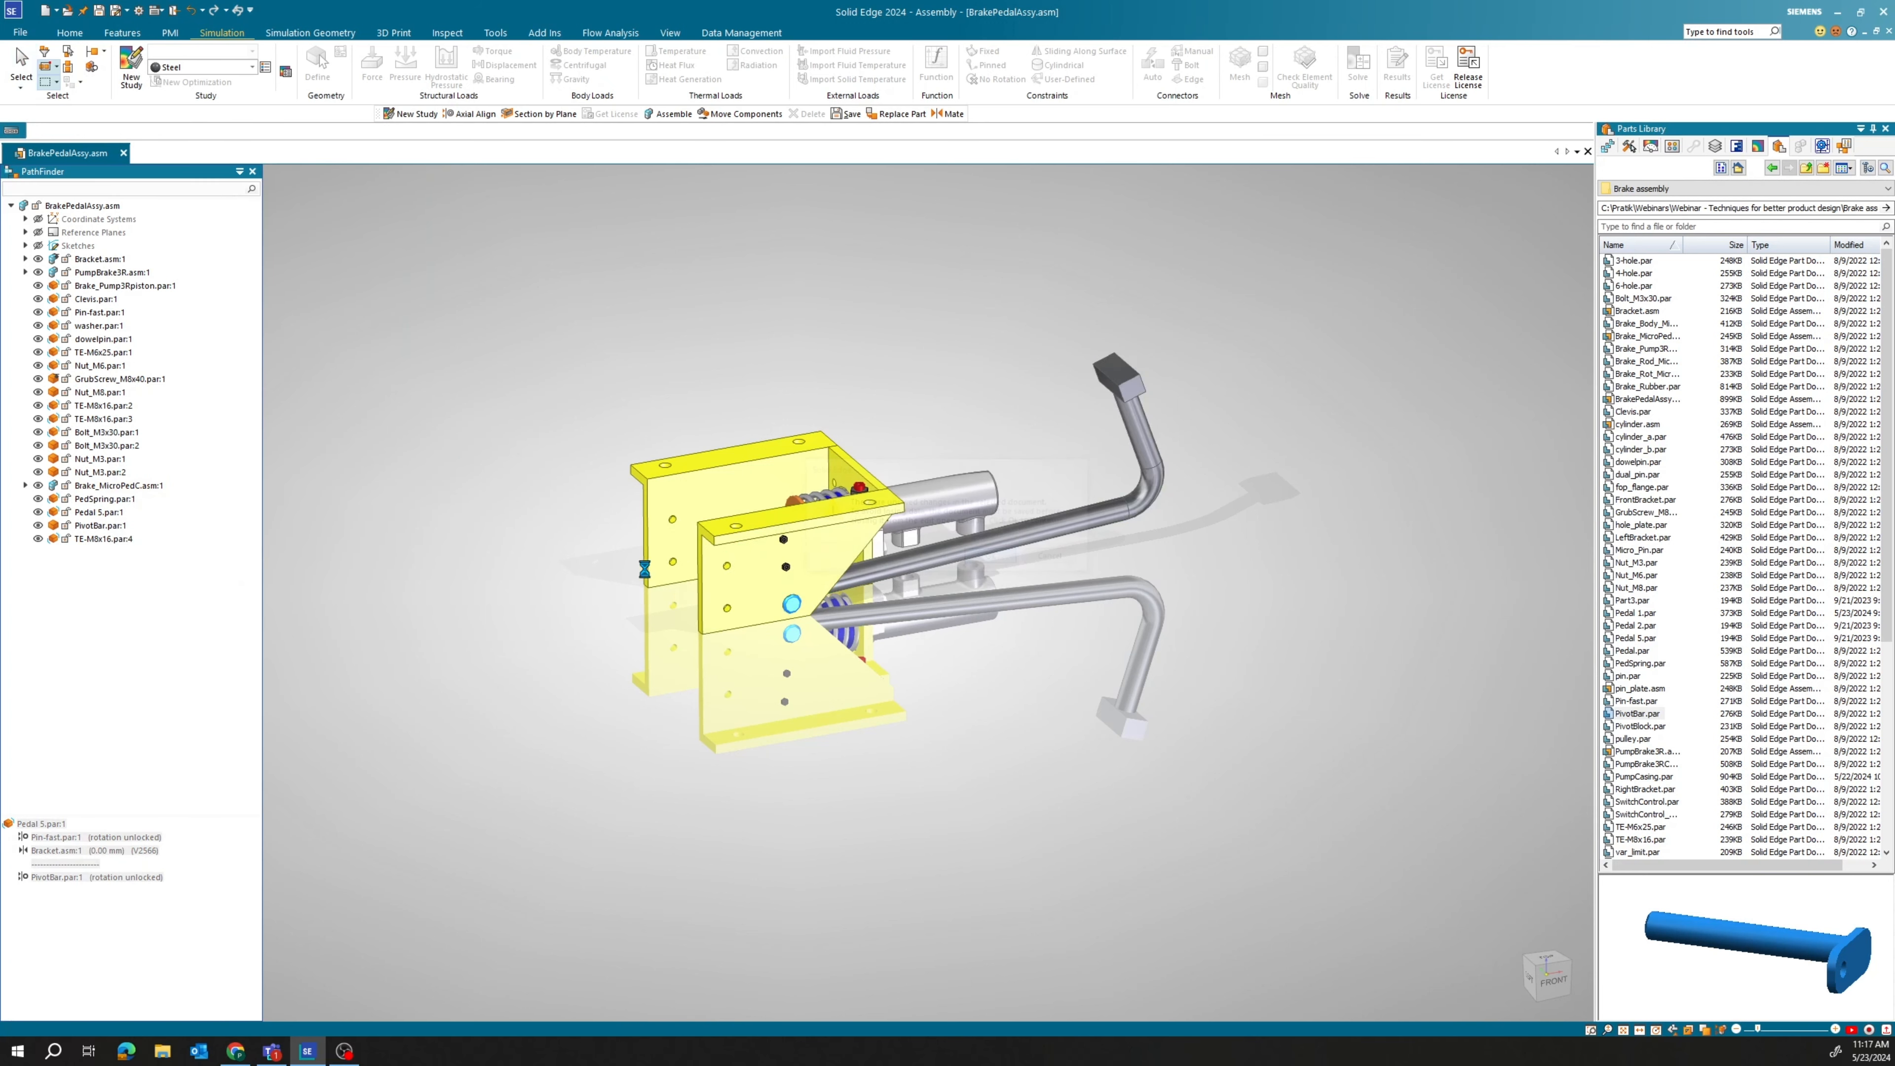
Create a Linear Static simulation study with a Tetrahedral mesh for the pedal.
middle_drag(975, 492, 864, 373)
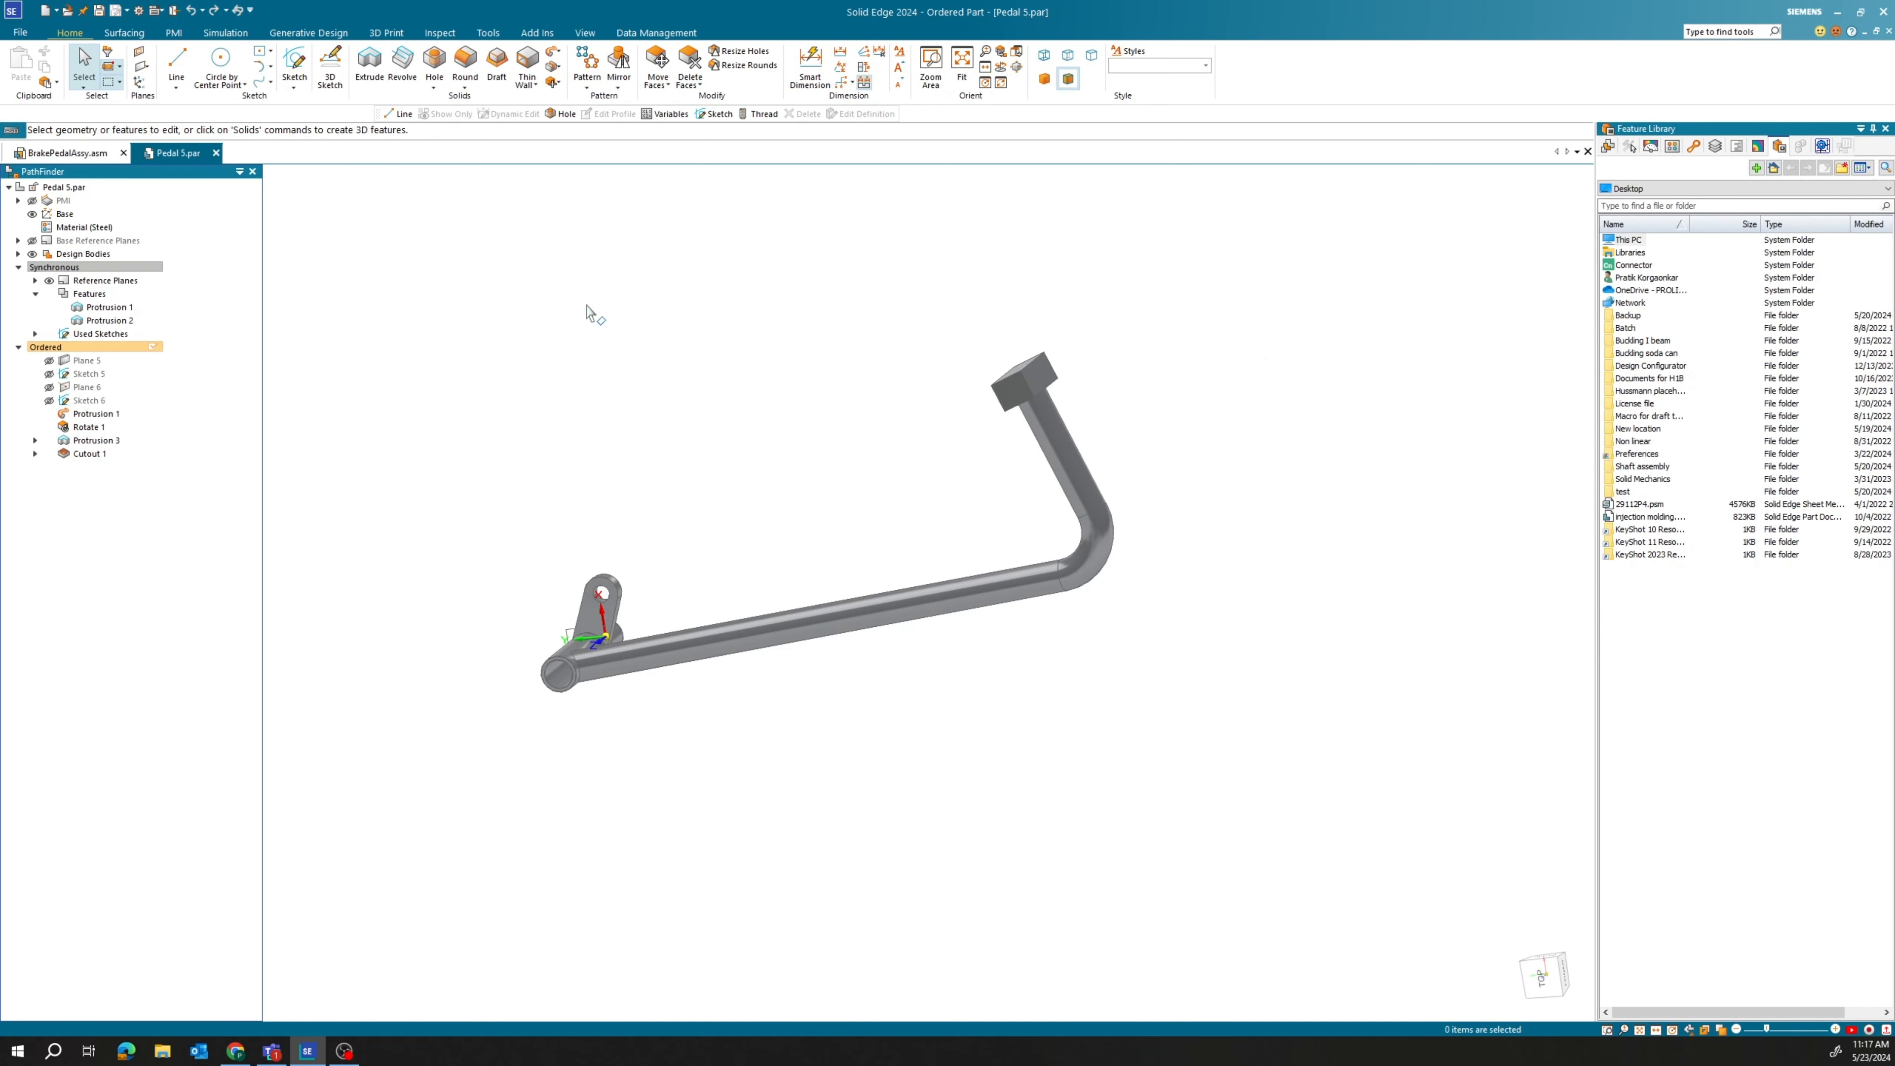
click(225, 35)
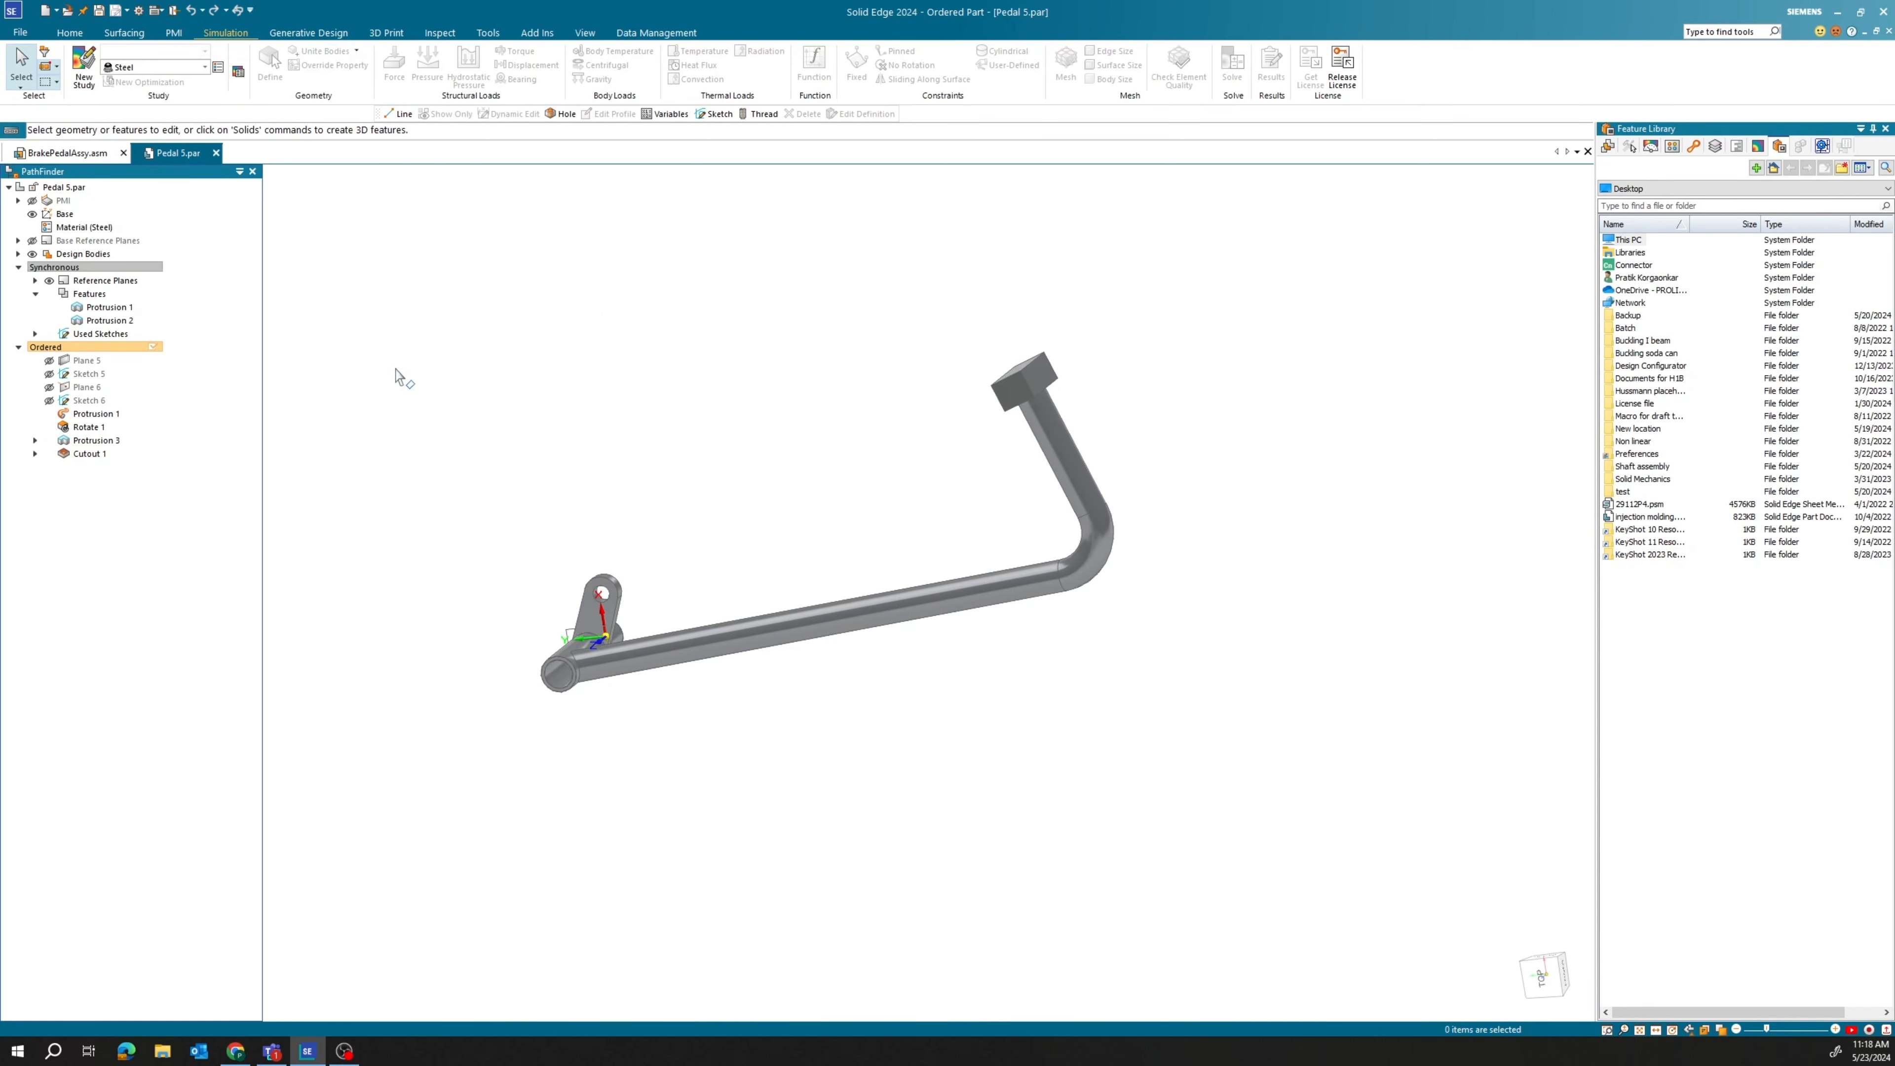
click(84, 74)
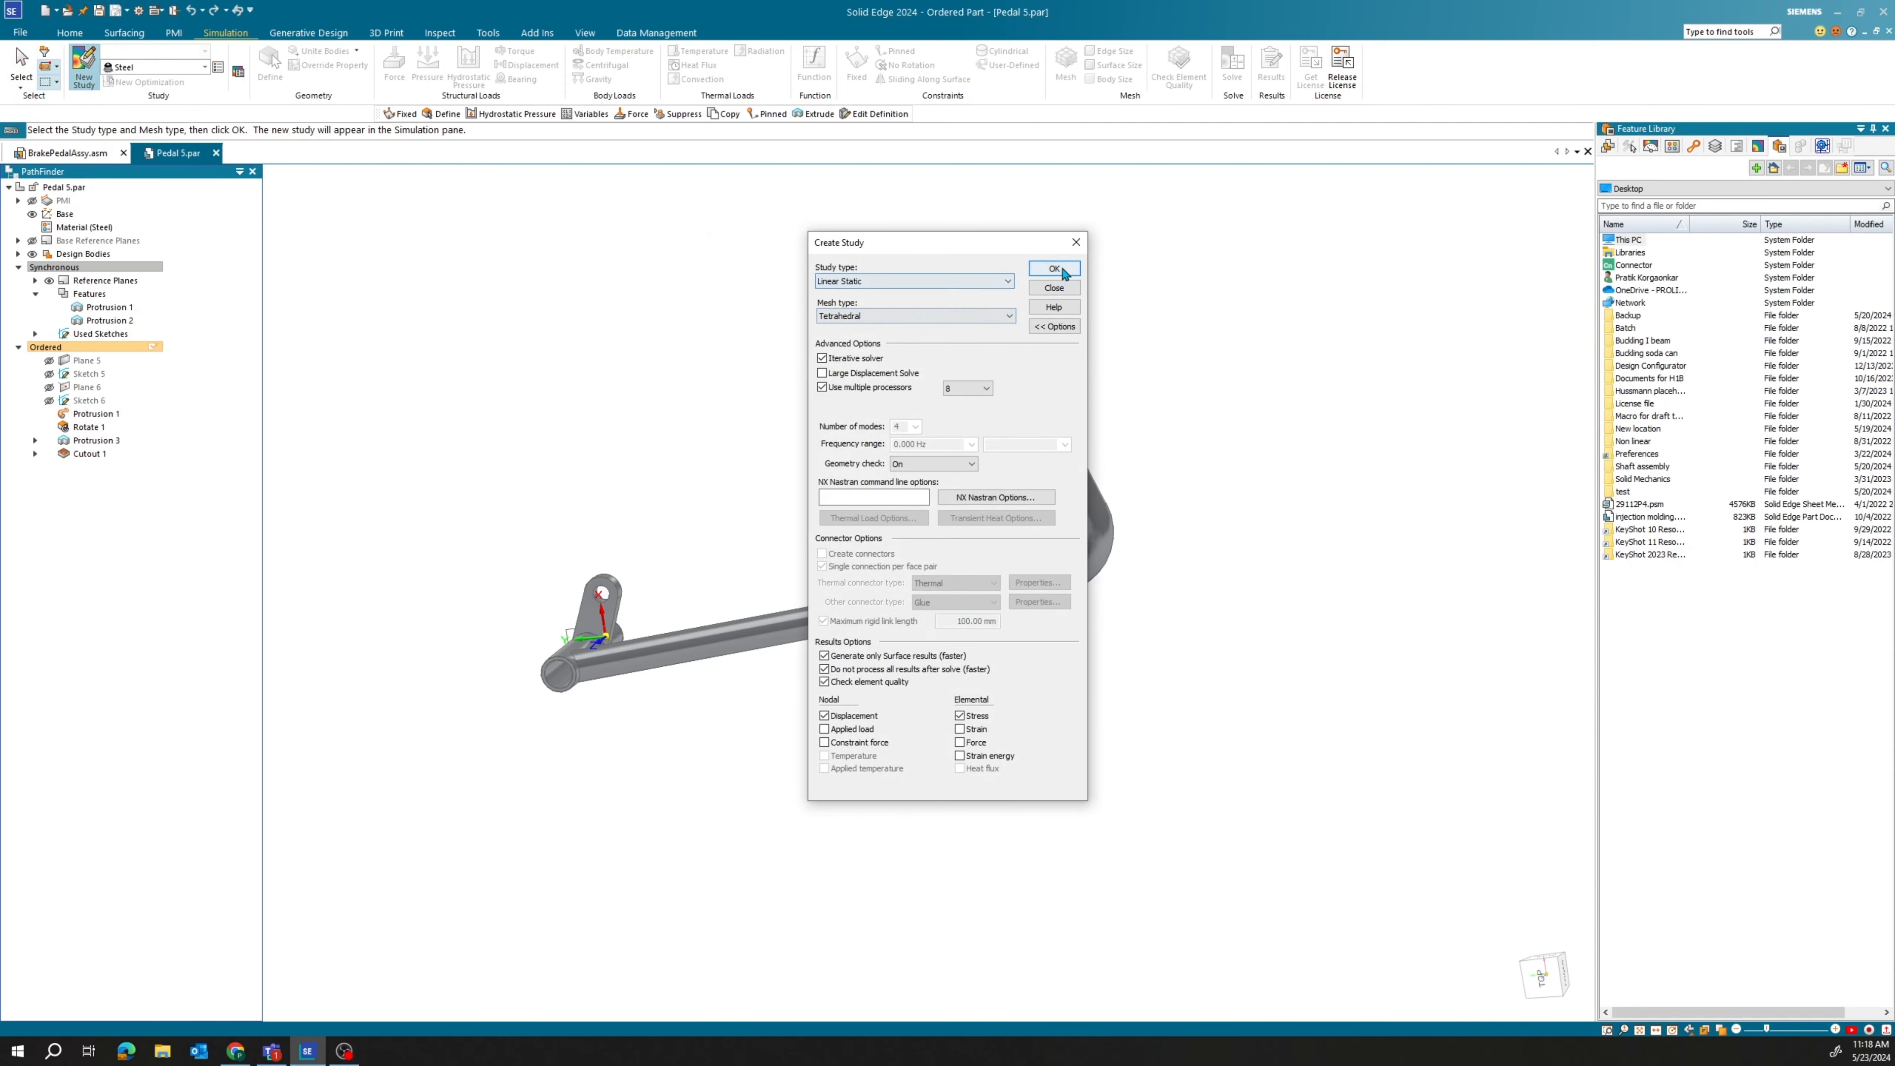
click(1054, 268)
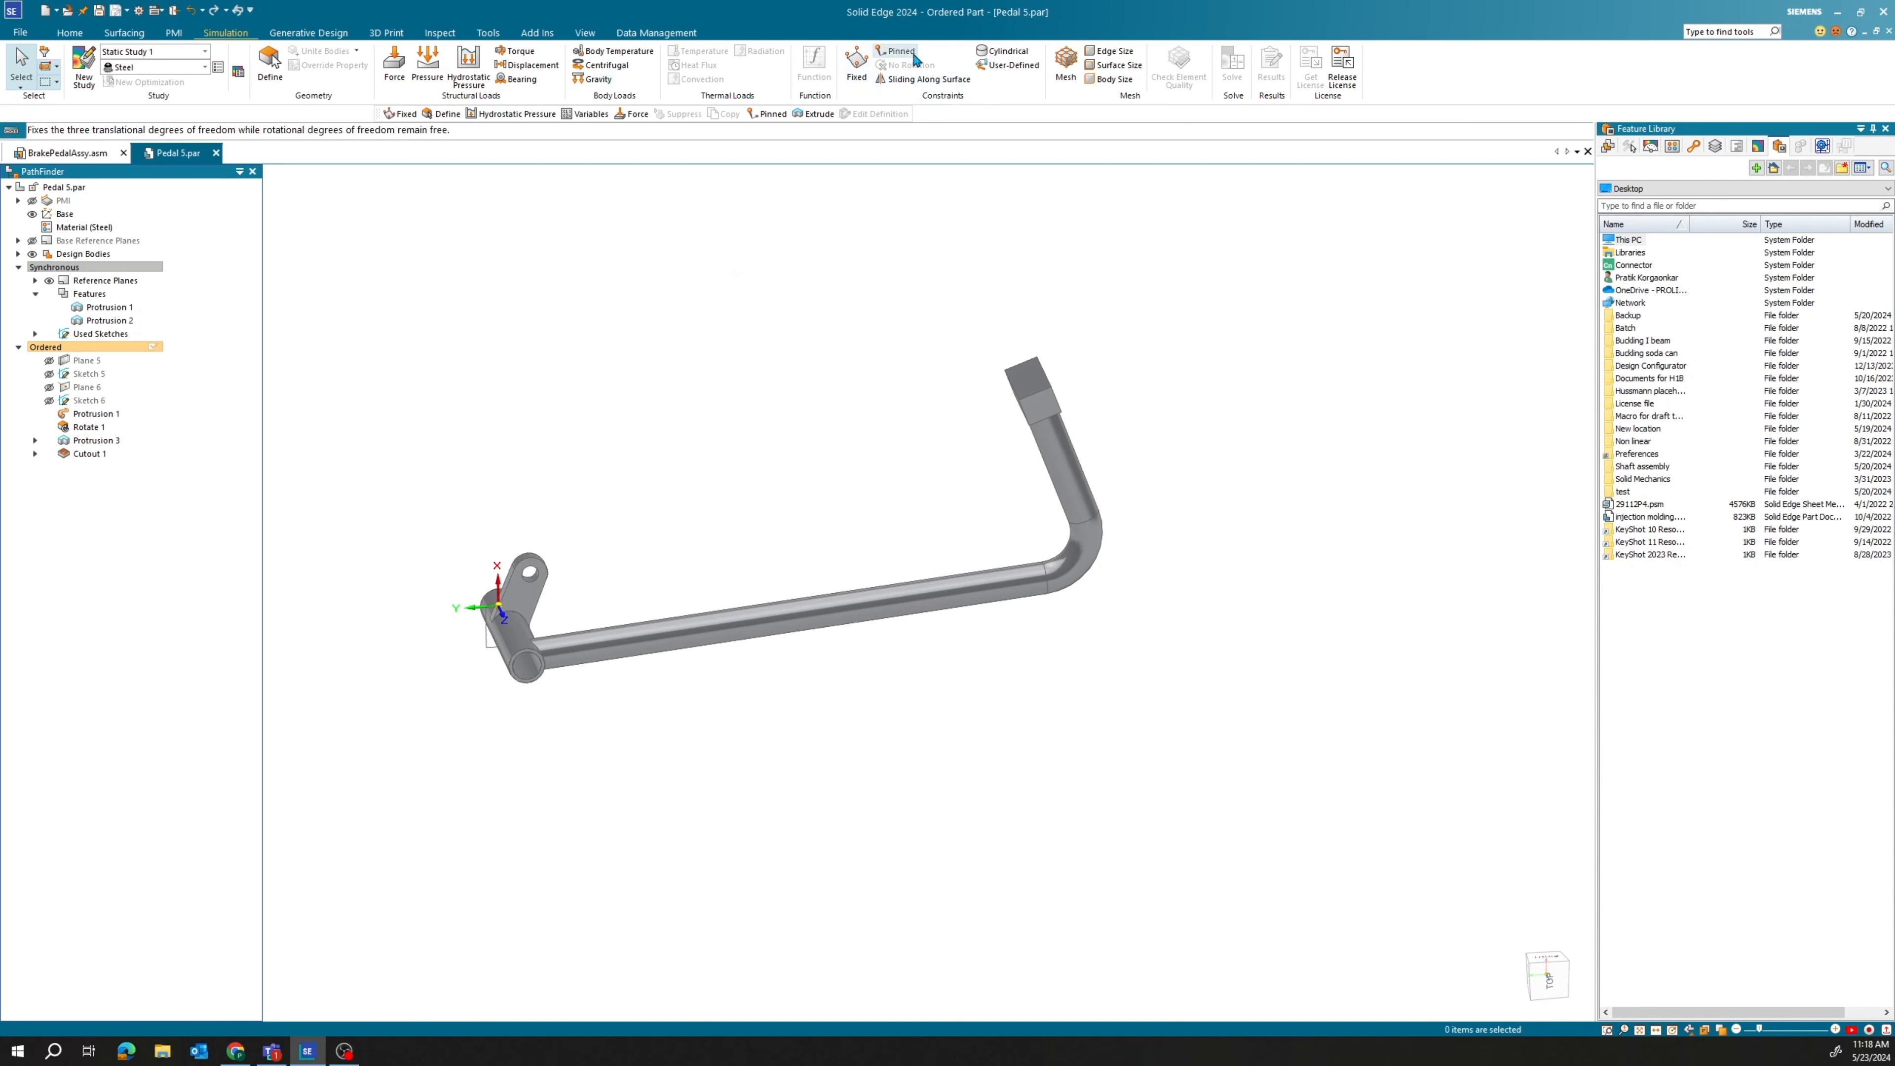
Apply a pinned constraint to the inner cylindrical face of the pedal's pivot tube.
click(522, 681)
right_click(317, 456)
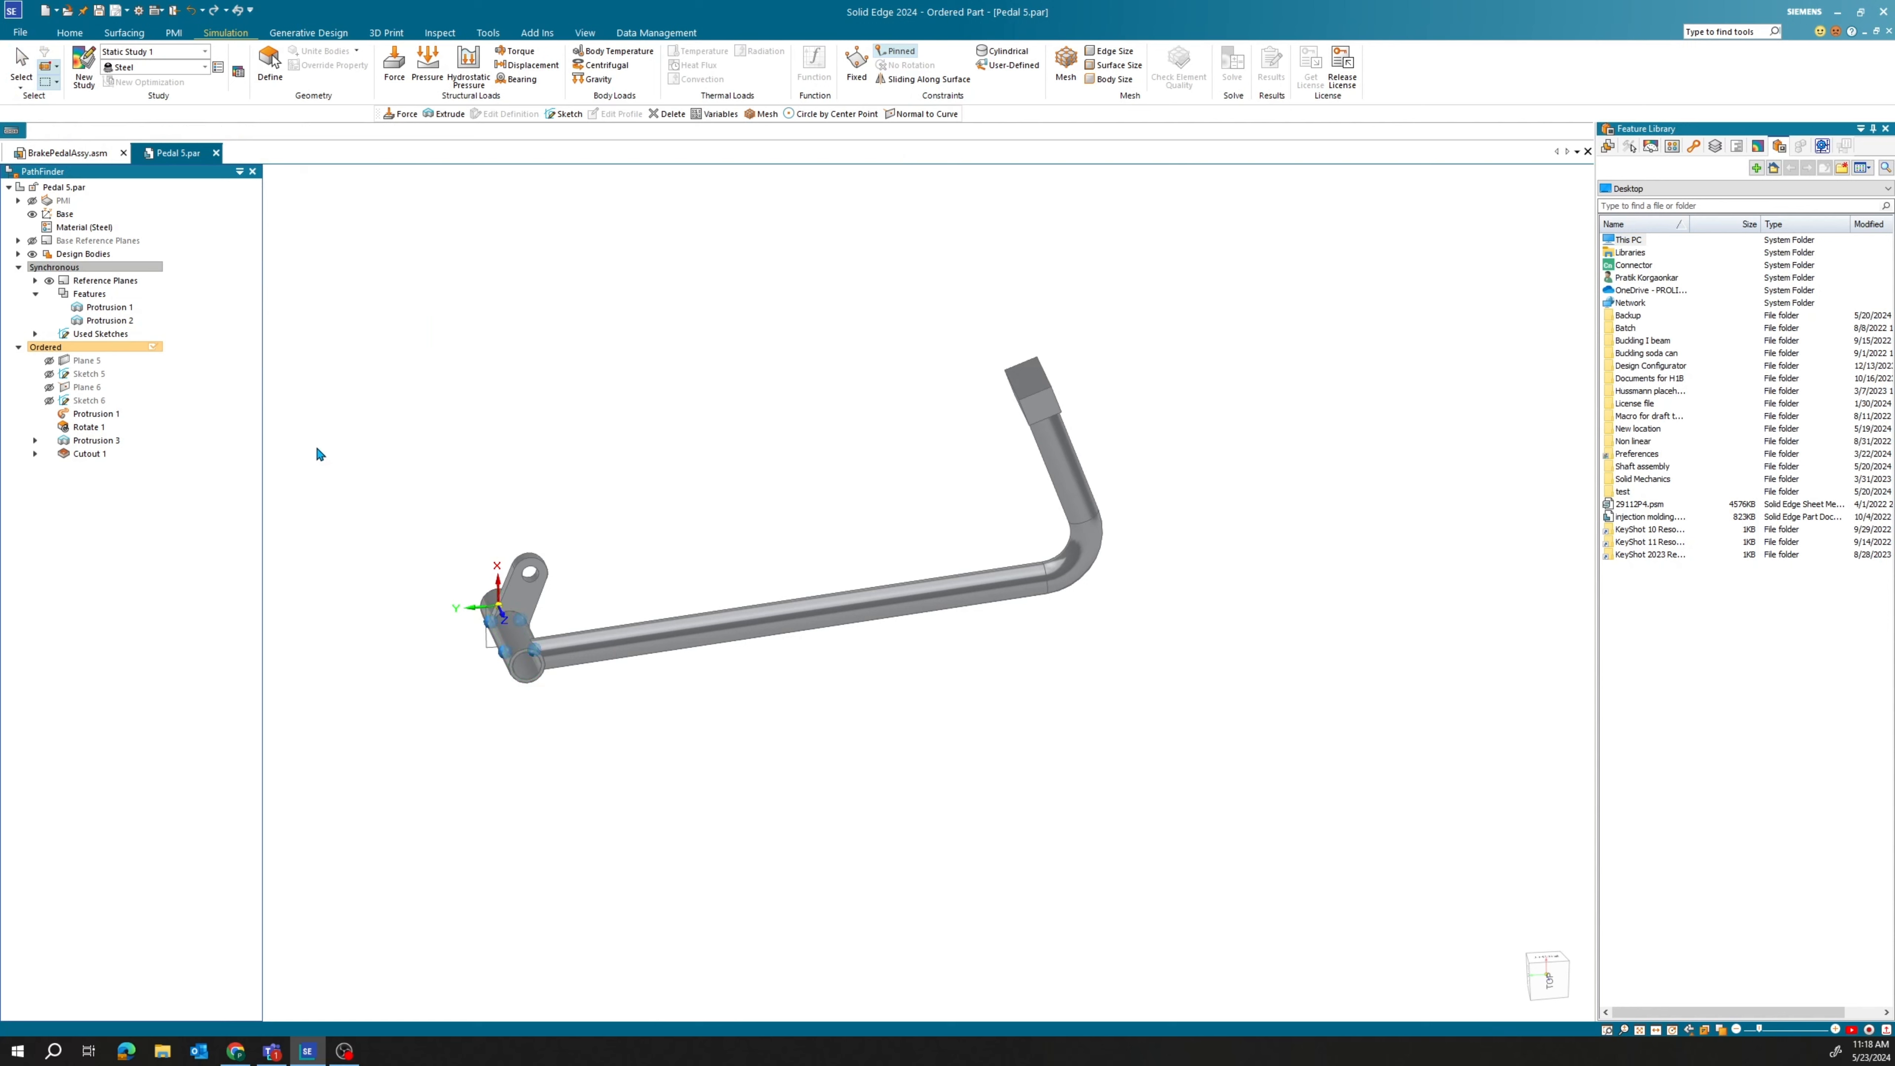
middle_drag(799, 406, 833, 392)
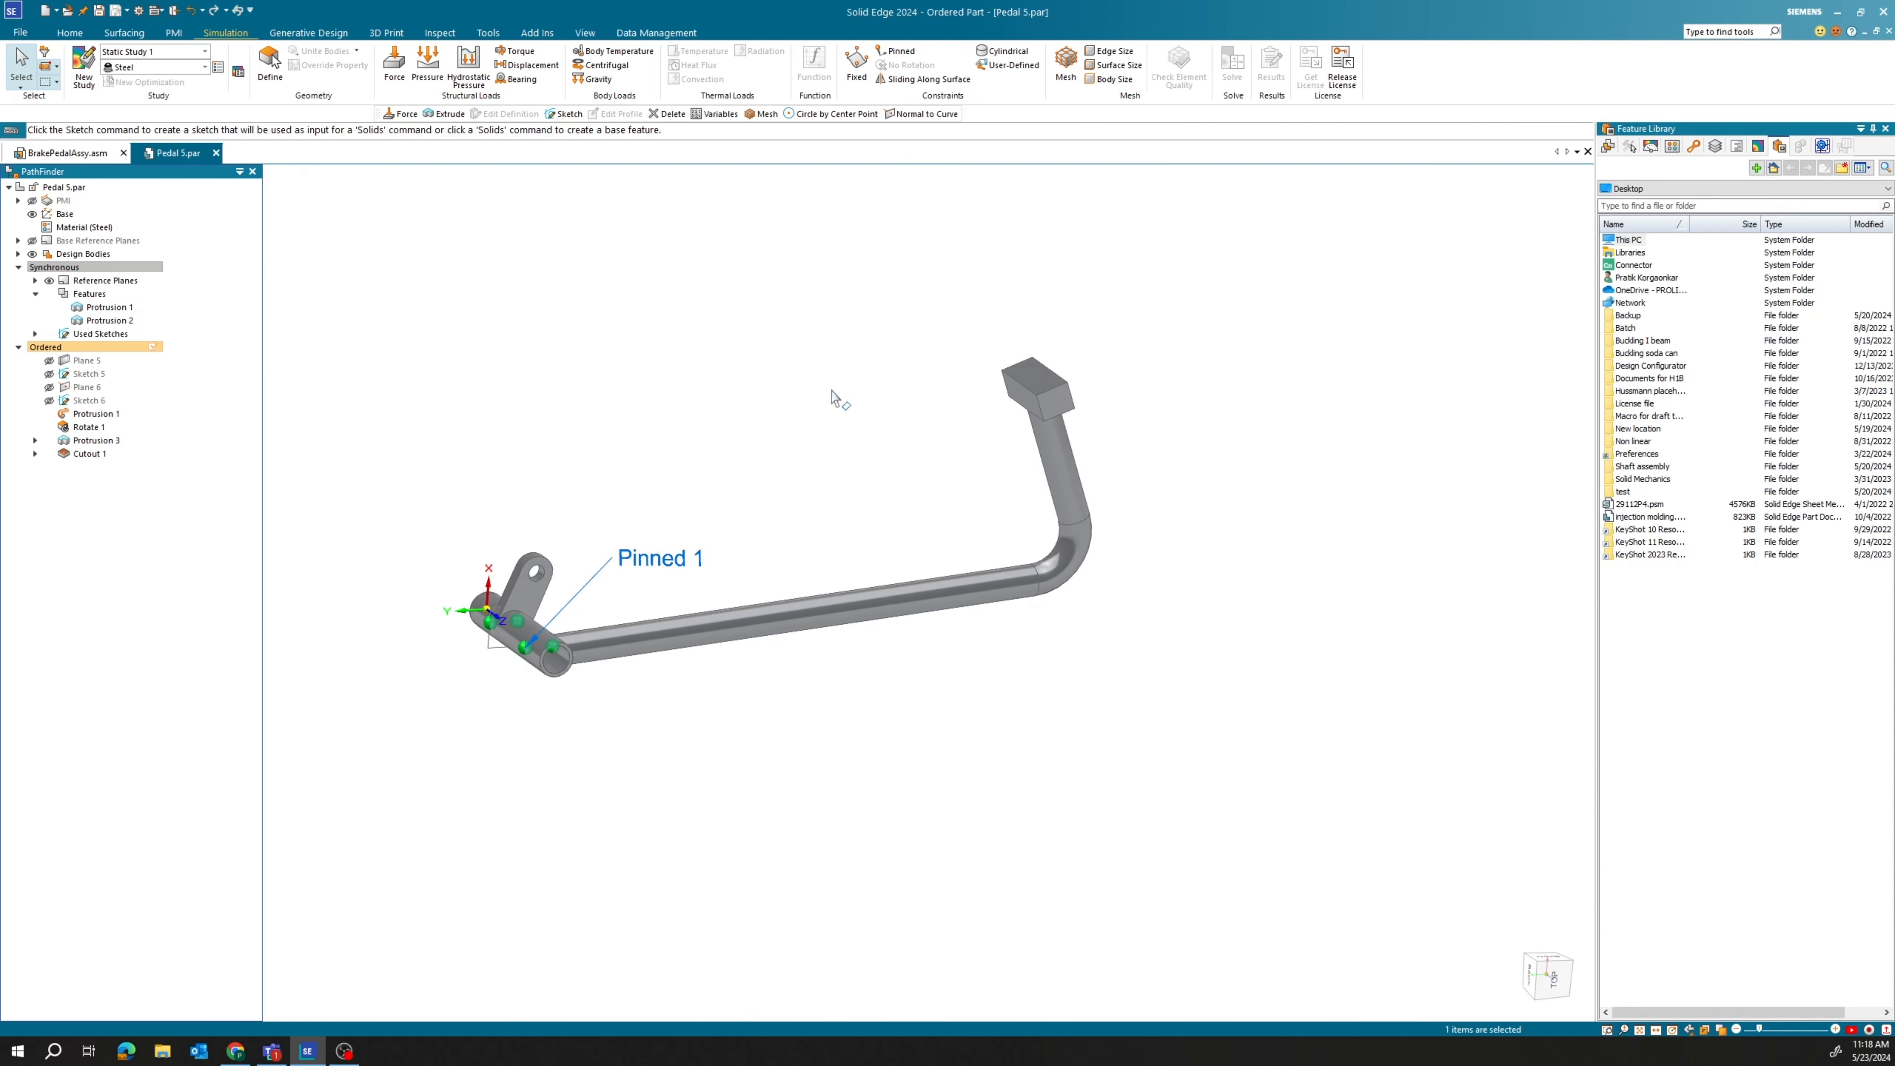
Apply a 1000 N force to the top face of the pedal's foot pad, directed down into the pad.
click(394, 64)
click(1044, 393)
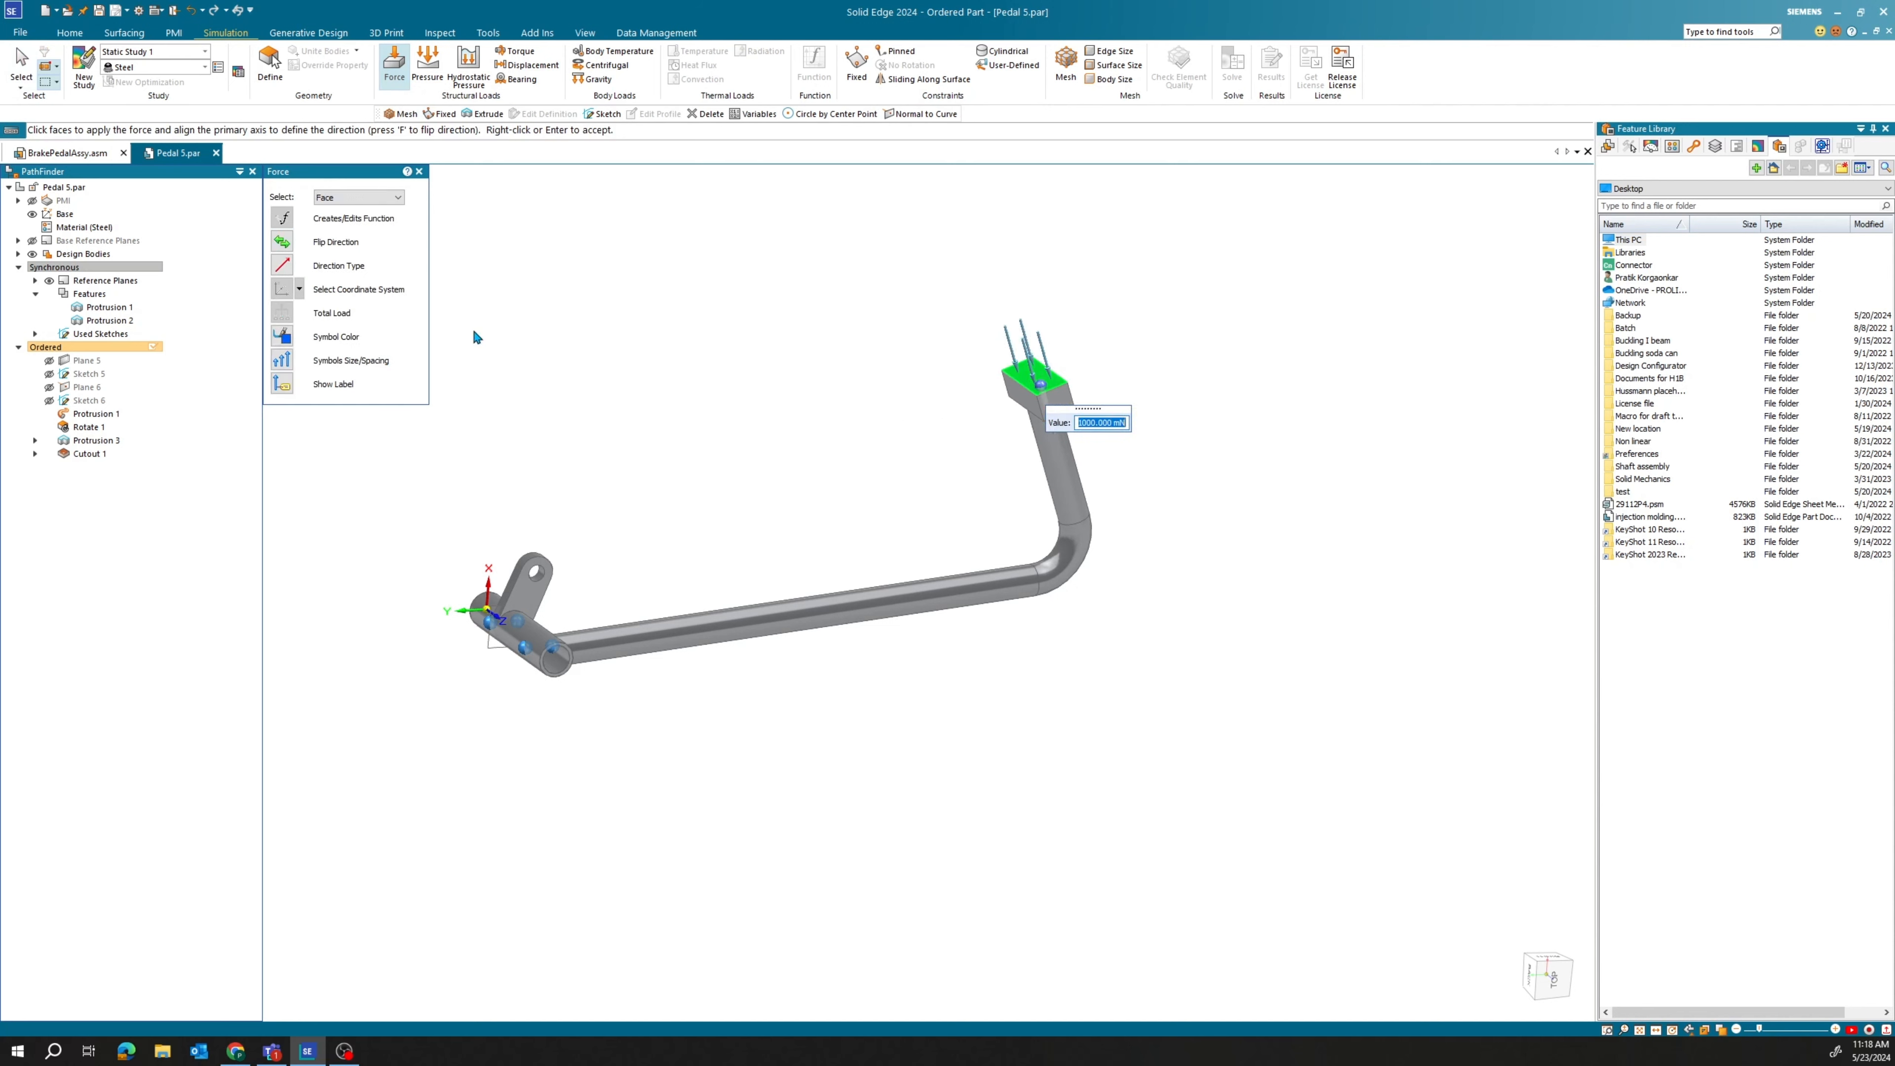
text(1000N)
key(Return)
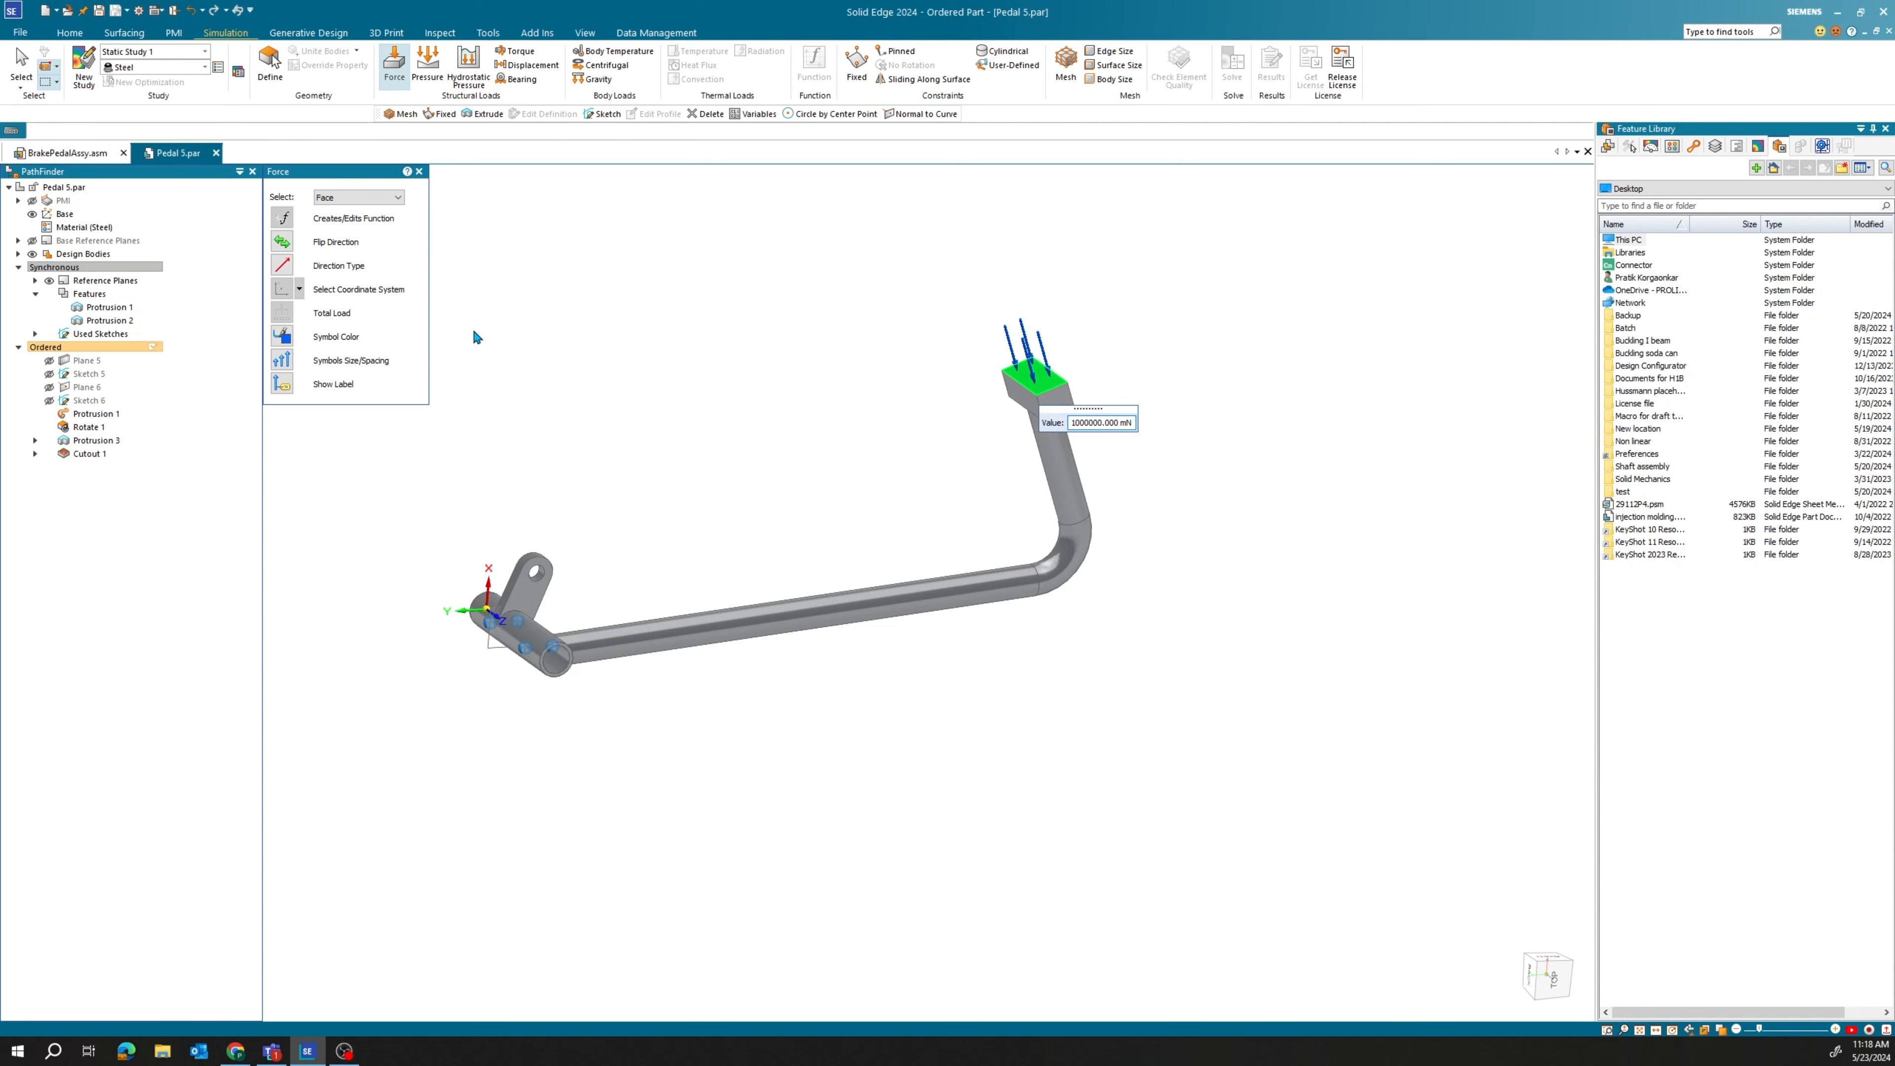
Refine the pedal's tetrahedral mesh to a finer subjective size, and mesh and solve the study.
click(1066, 66)
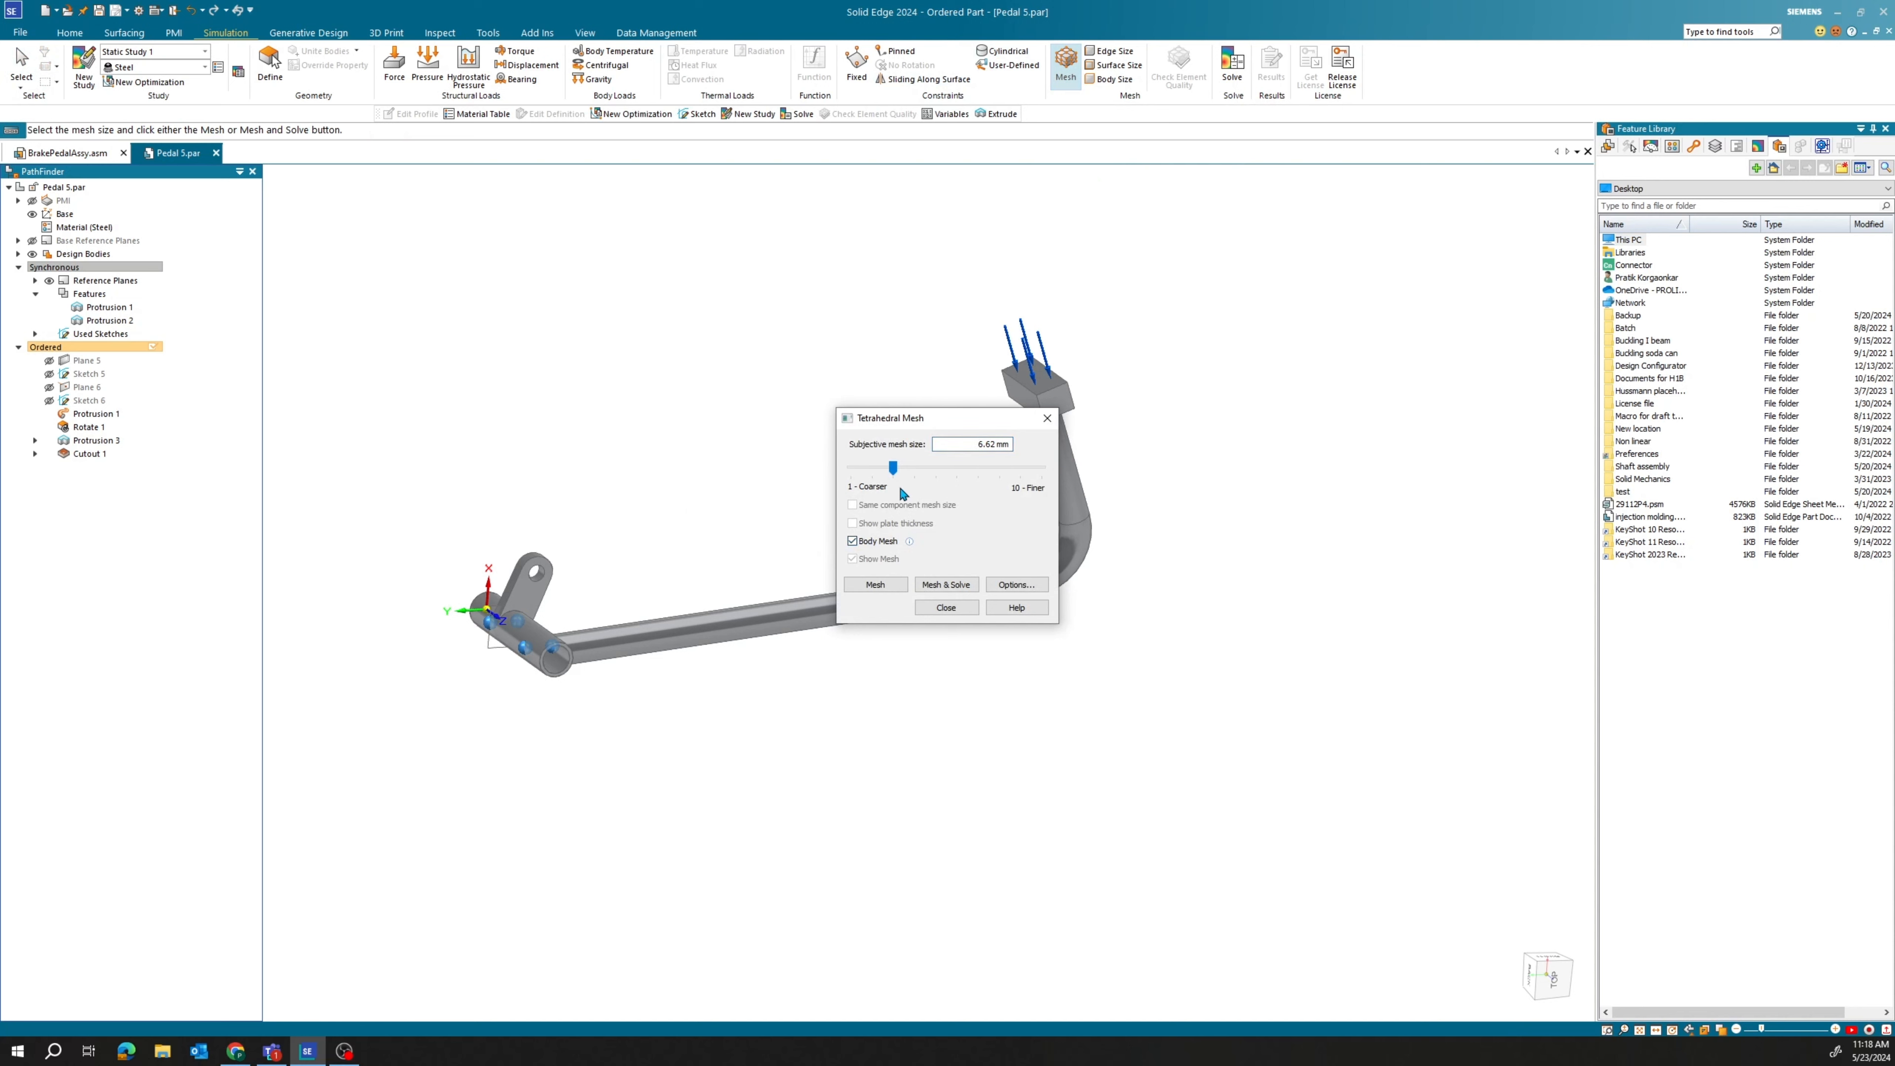
drag(896, 468, 975, 469)
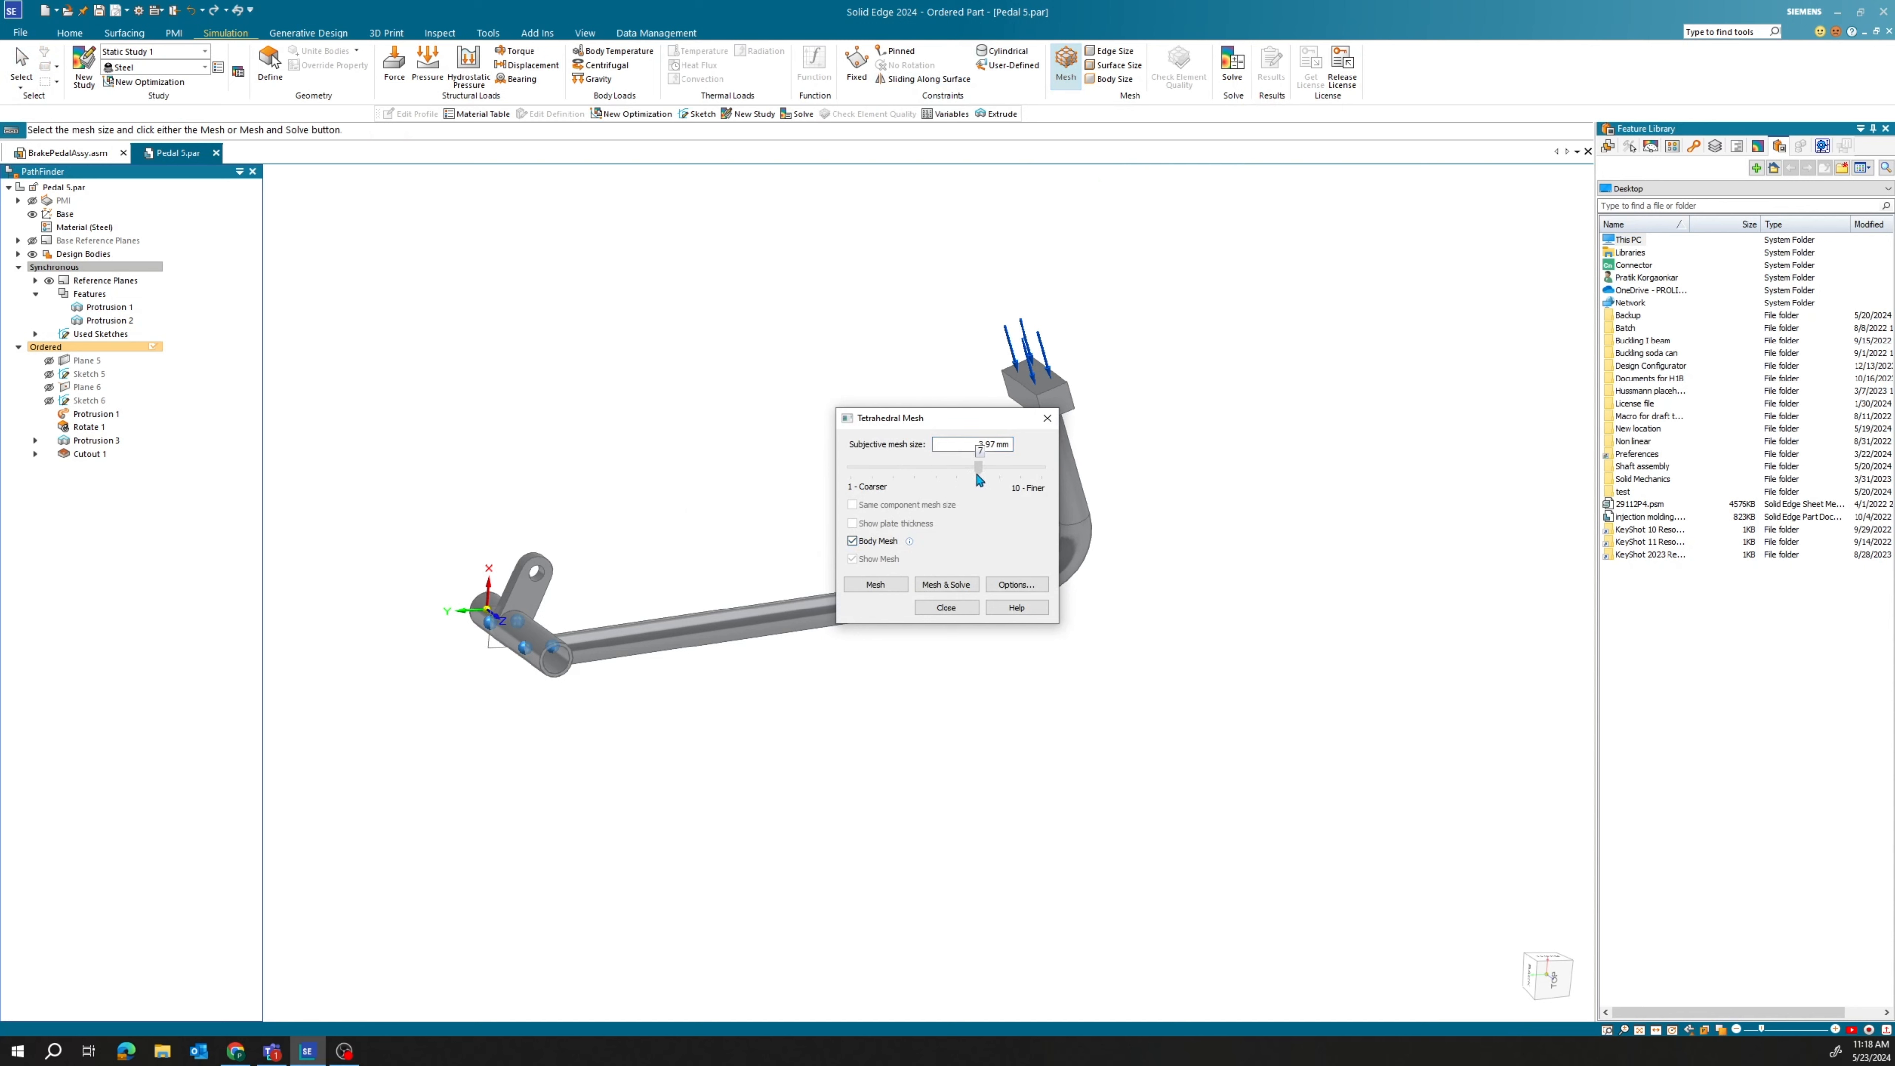
click(948, 585)
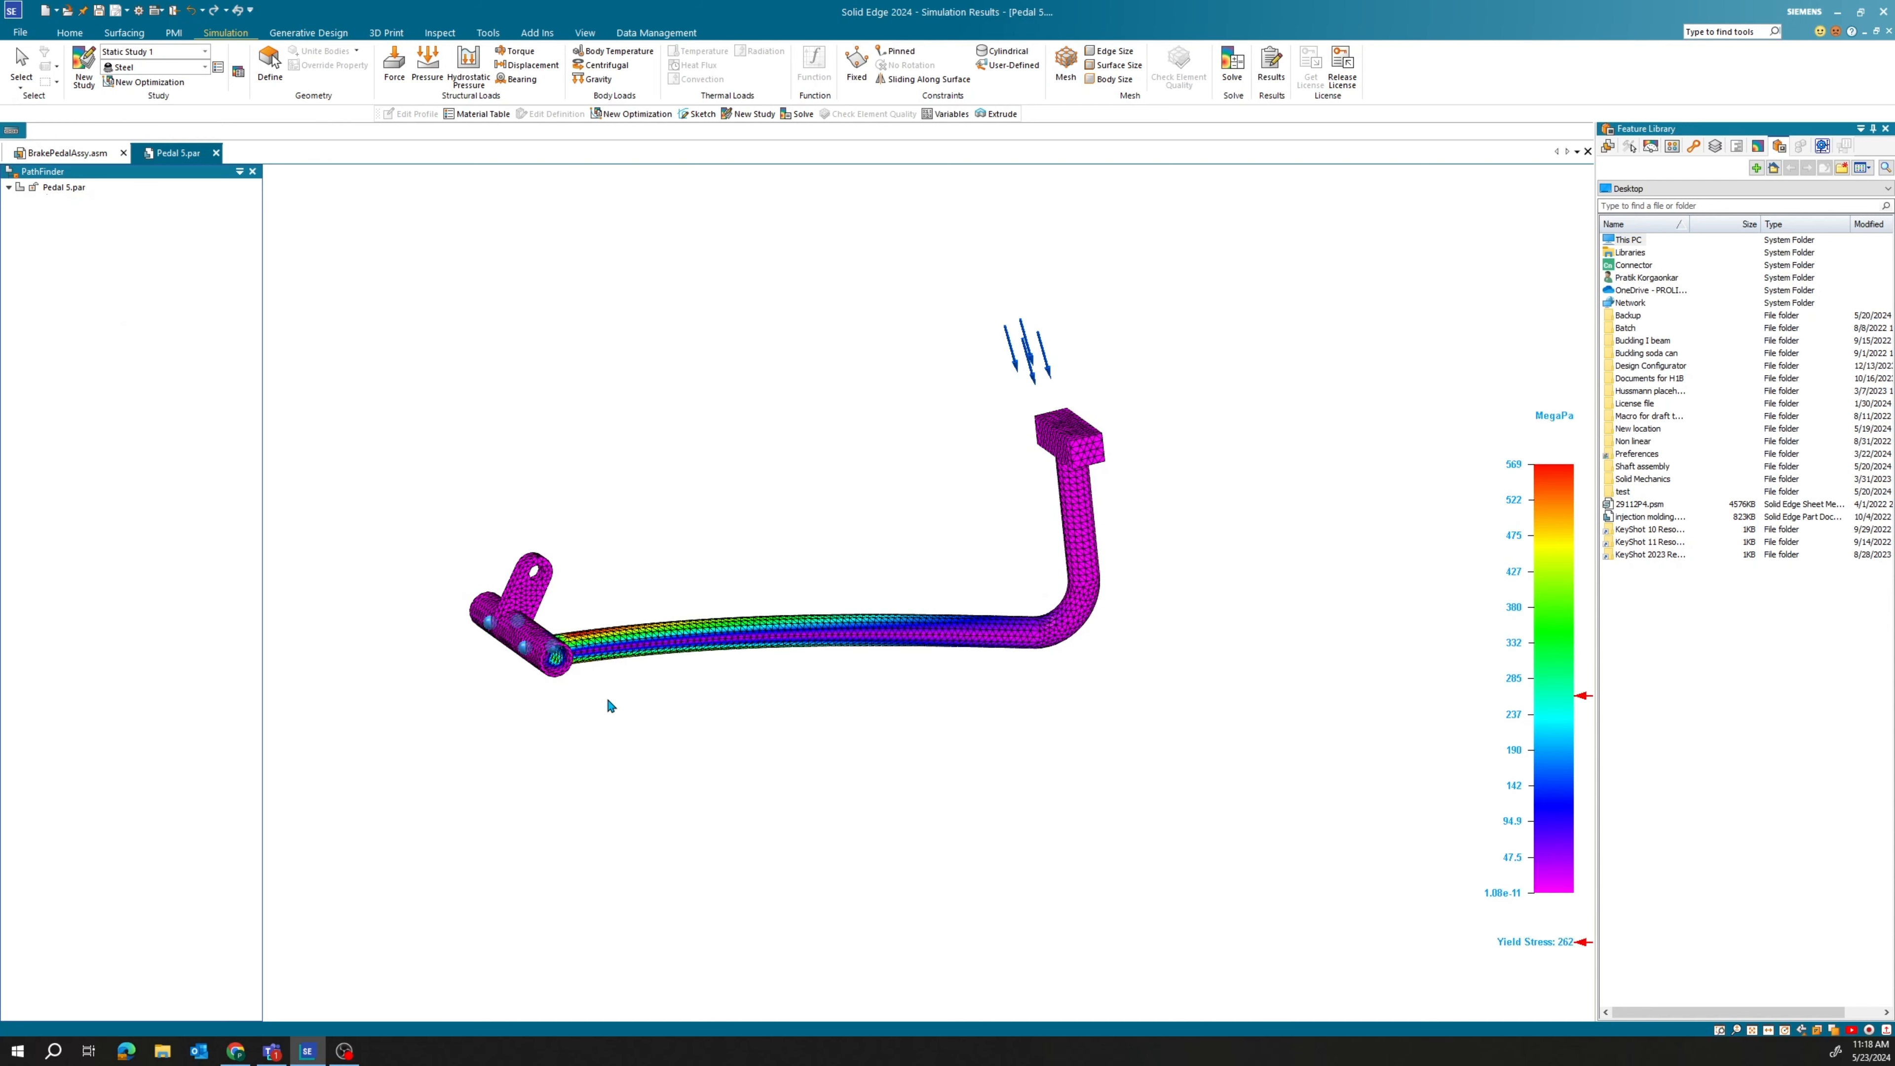
Show the maximum value marker on the pedal's stress plot, examine the peak near the pivot tube, and close the results.
middle_drag(872, 718, 795, 741)
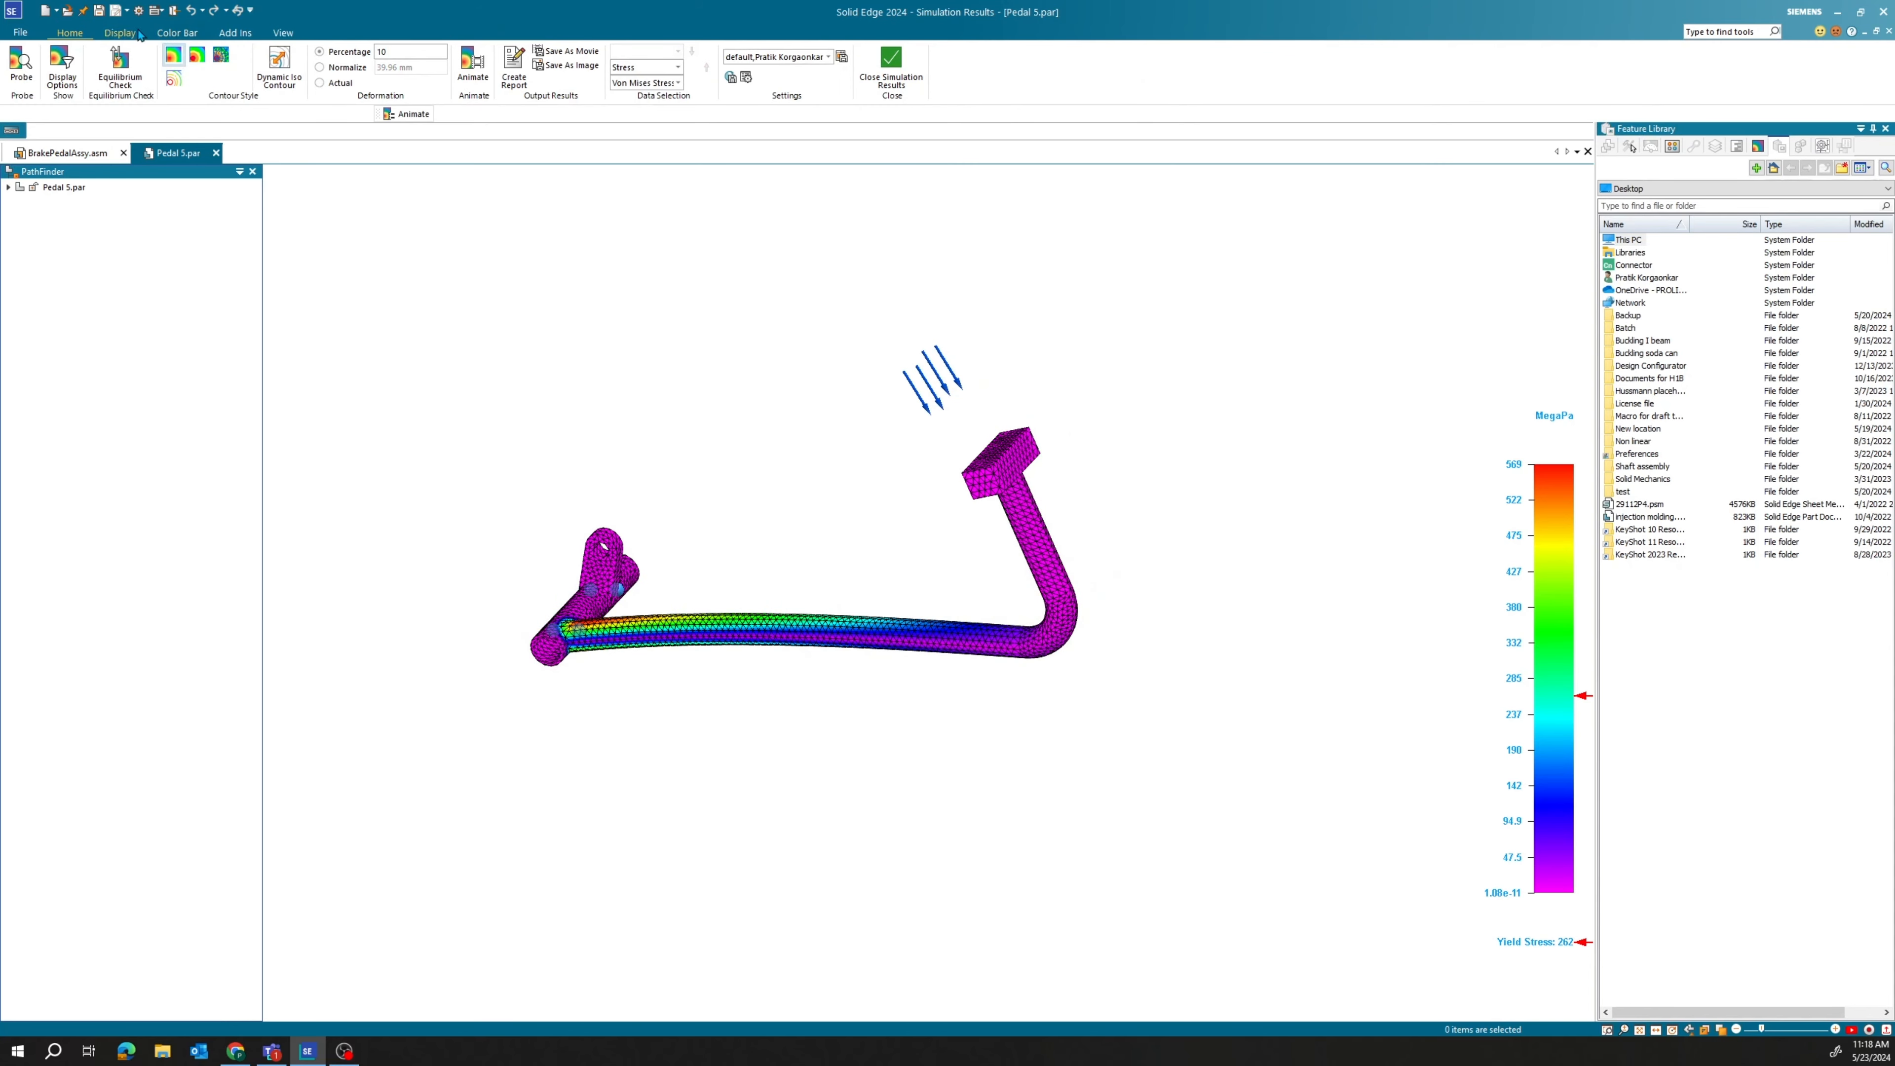
click(119, 33)
click(182, 33)
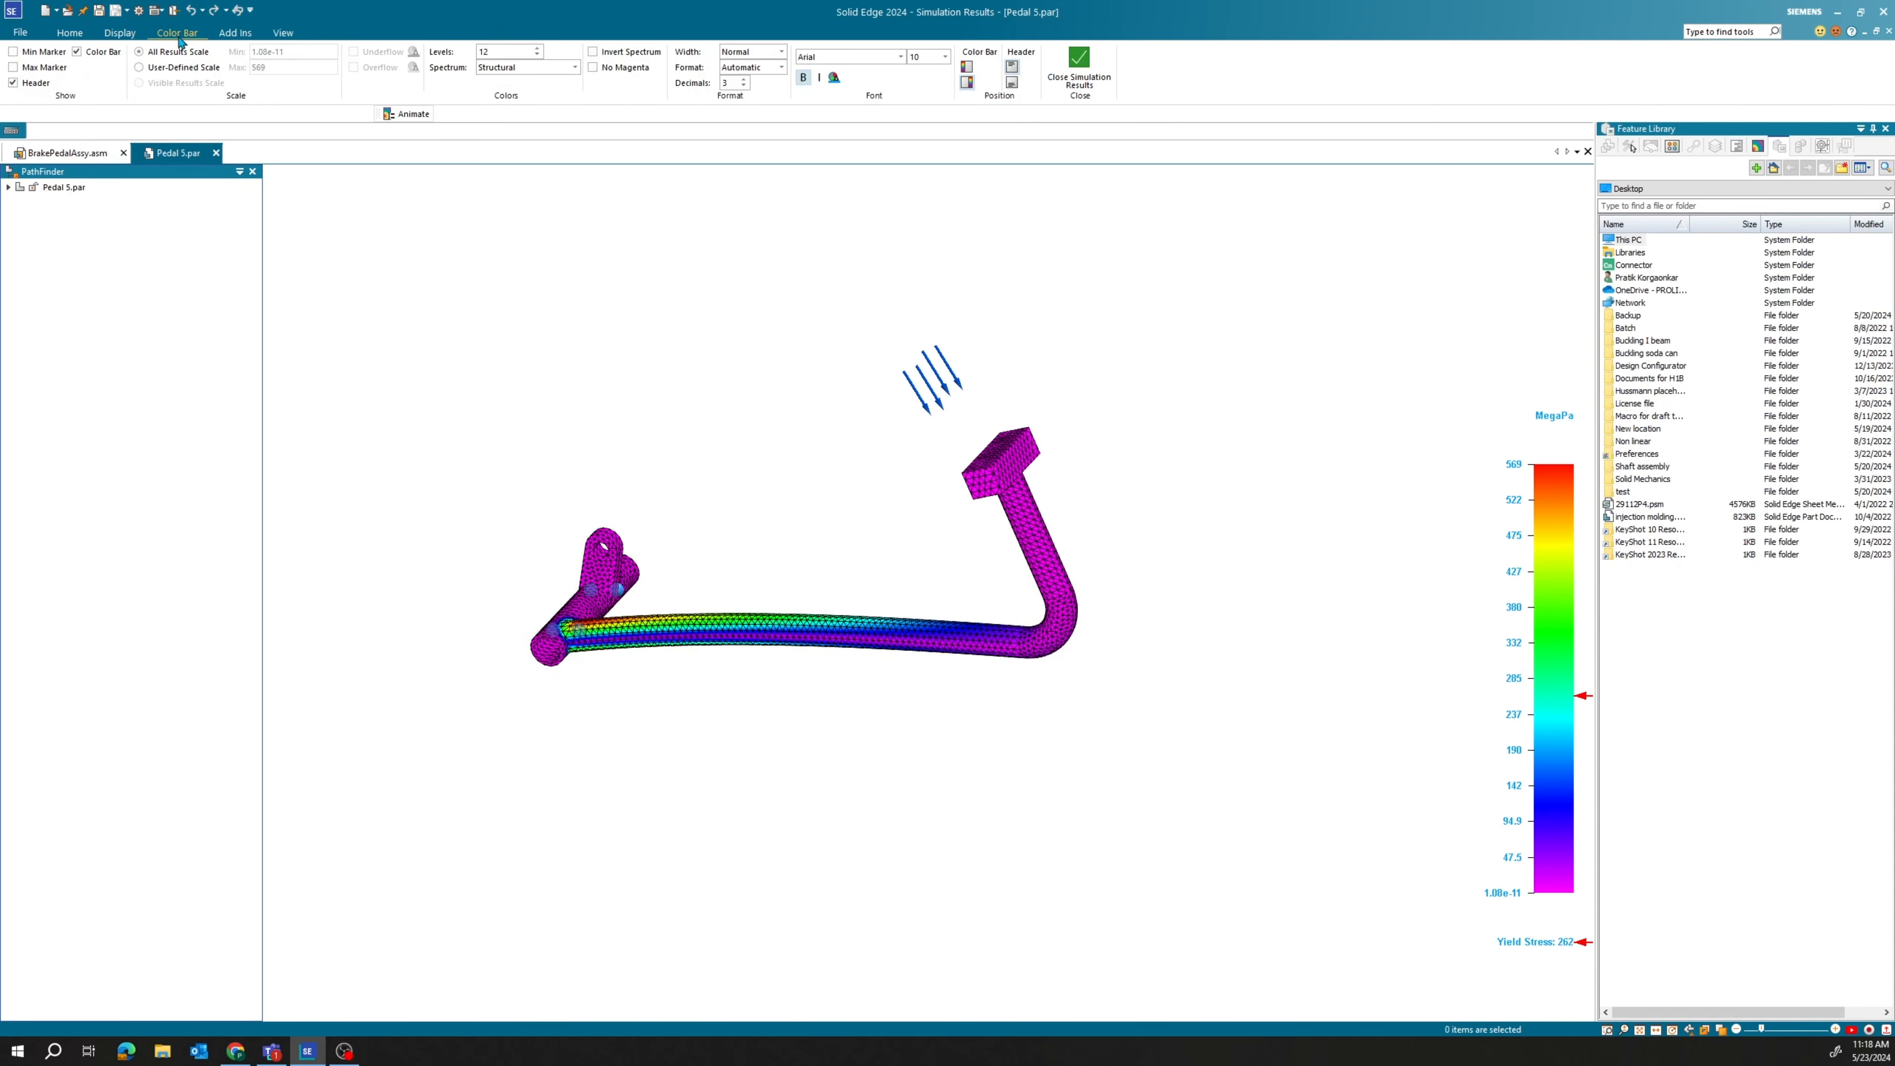
click(43, 68)
scroll(571, 642, up, 5)
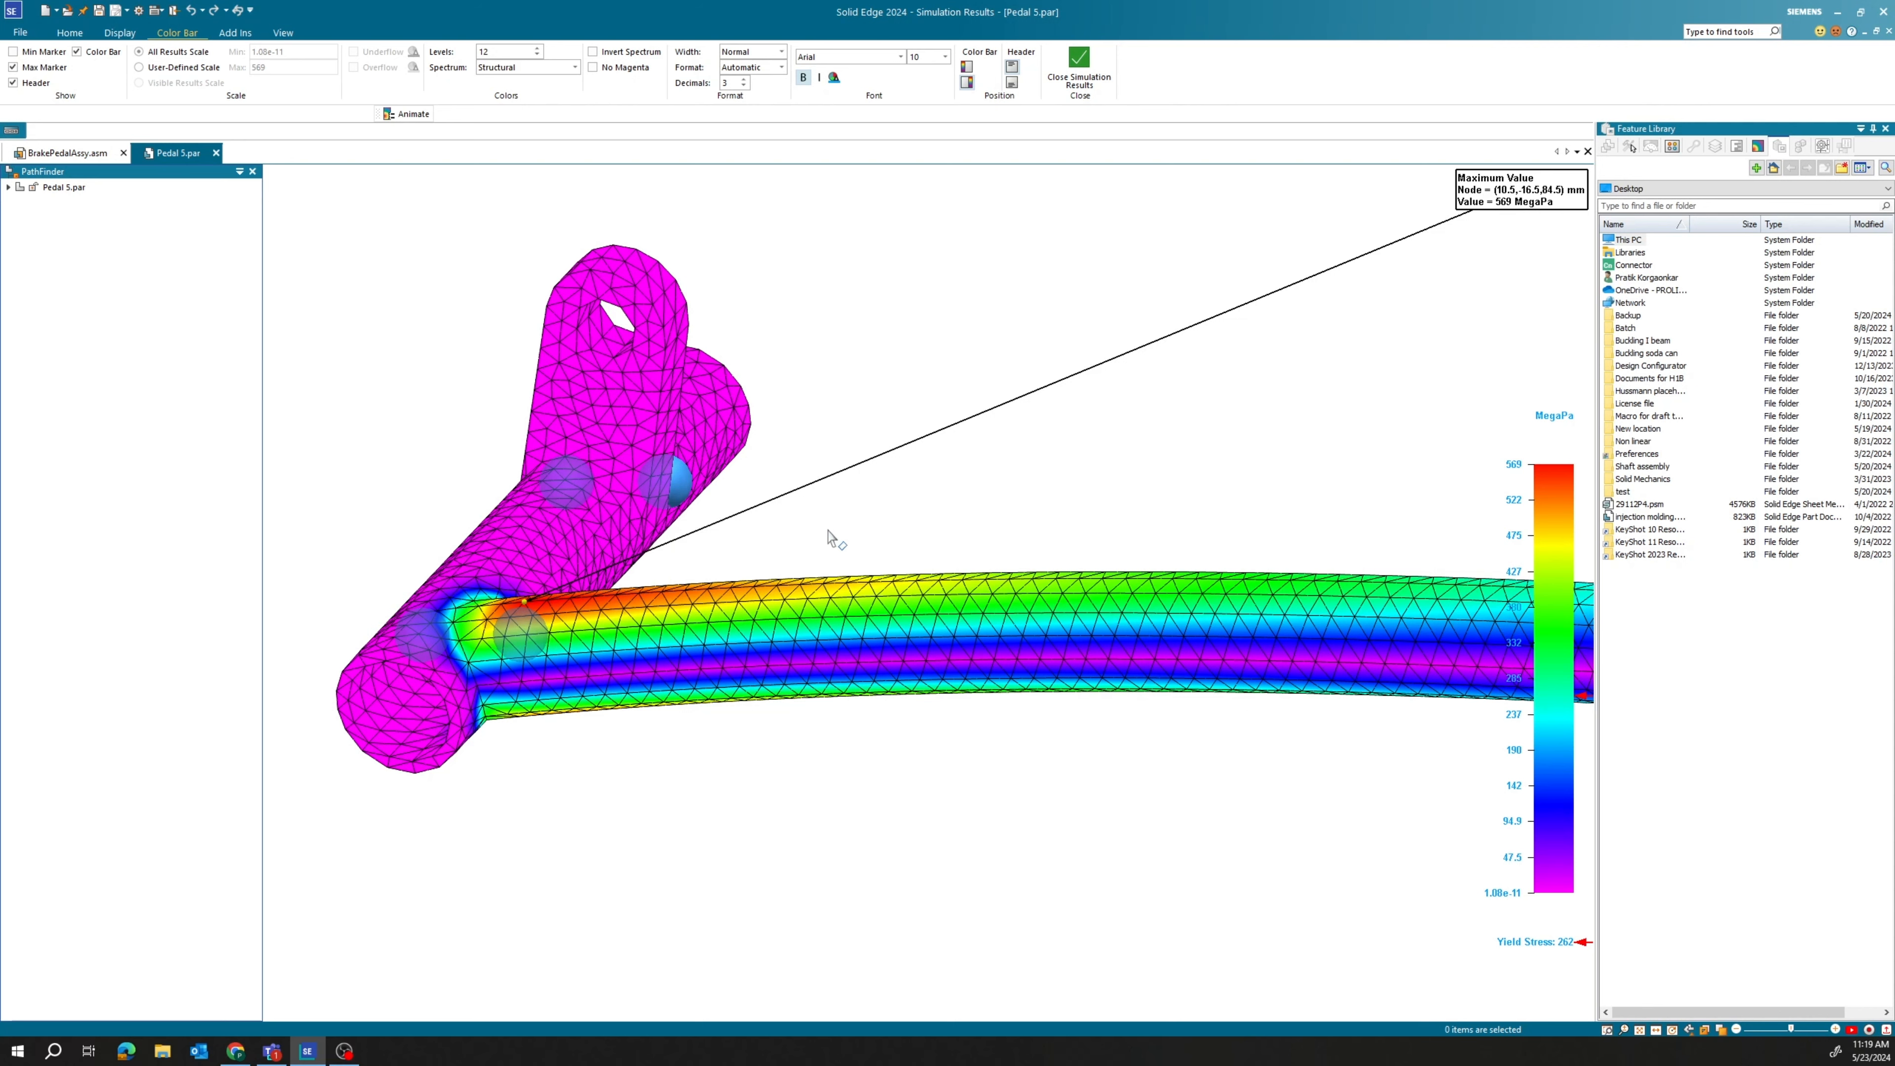
scroll(897, 541, down, 5)
shift+middle_drag(1115, 509, 960, 494)
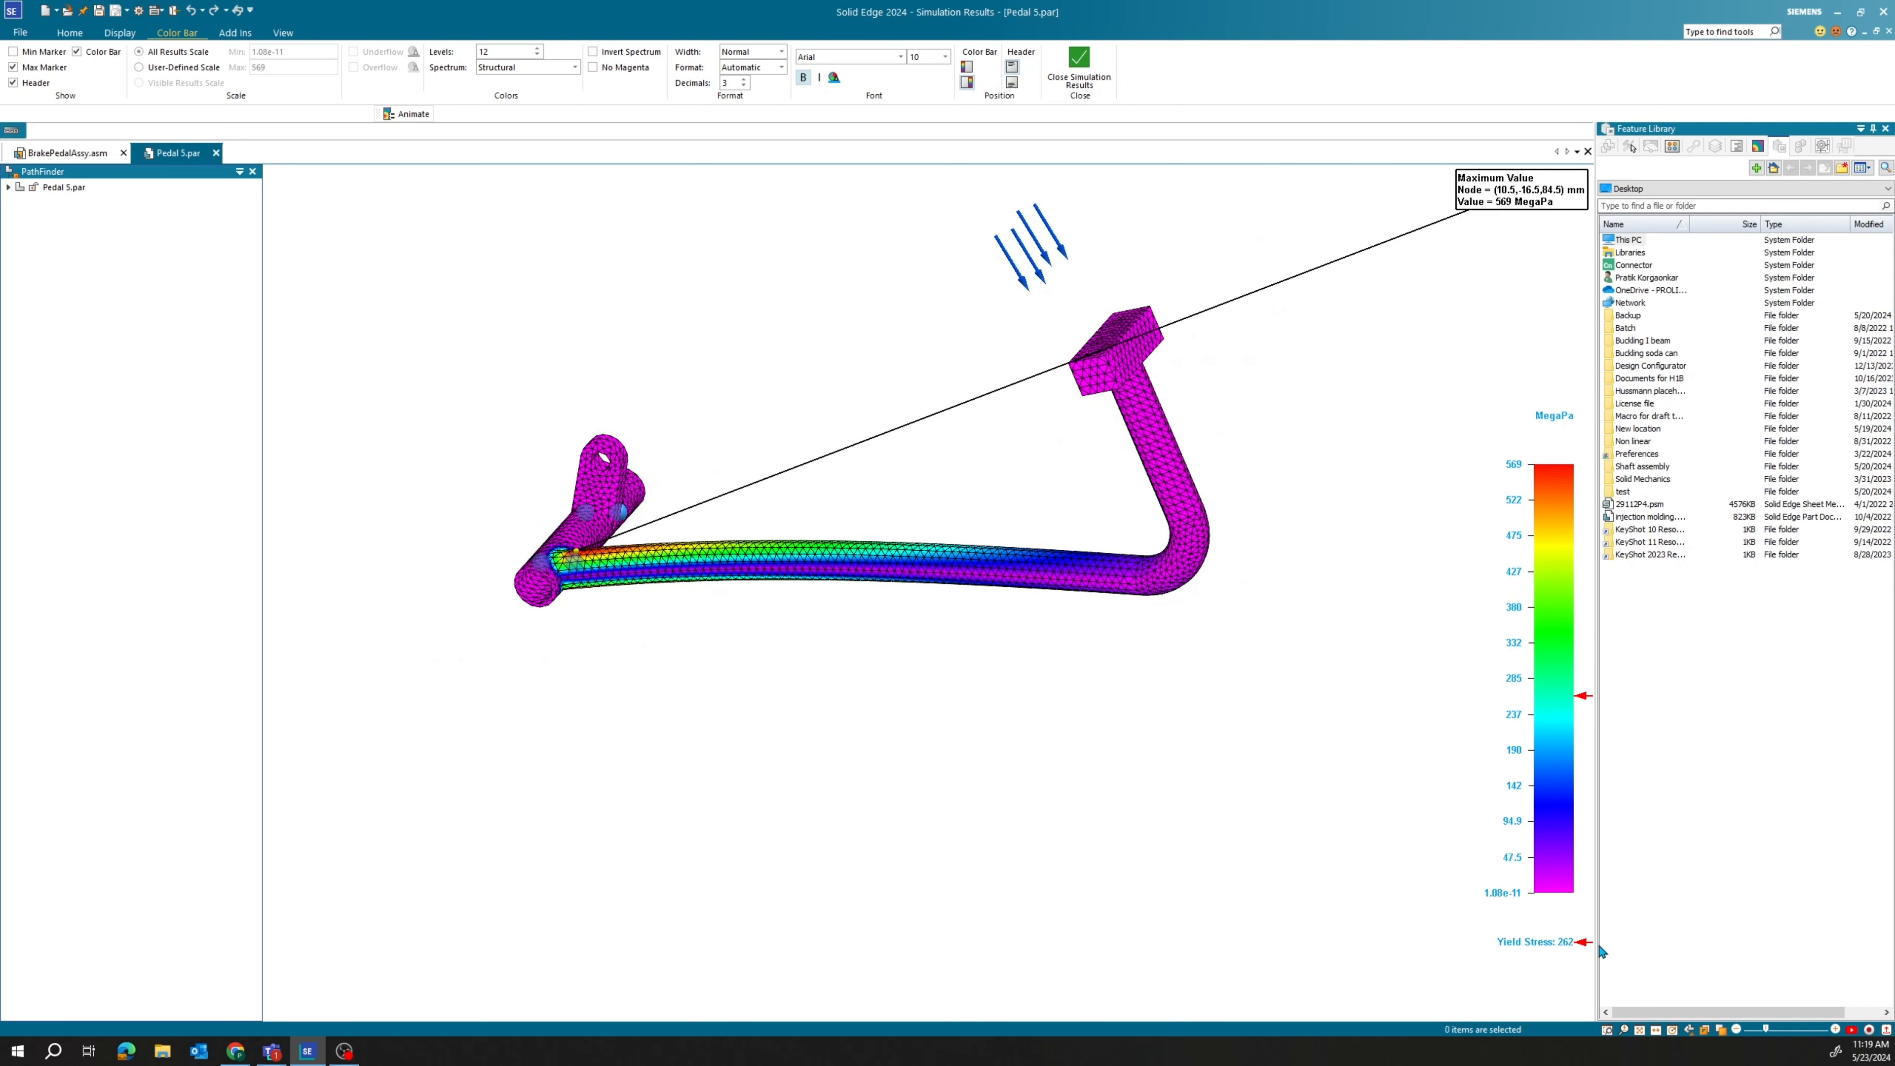
middle_drag(771, 730, 828, 720)
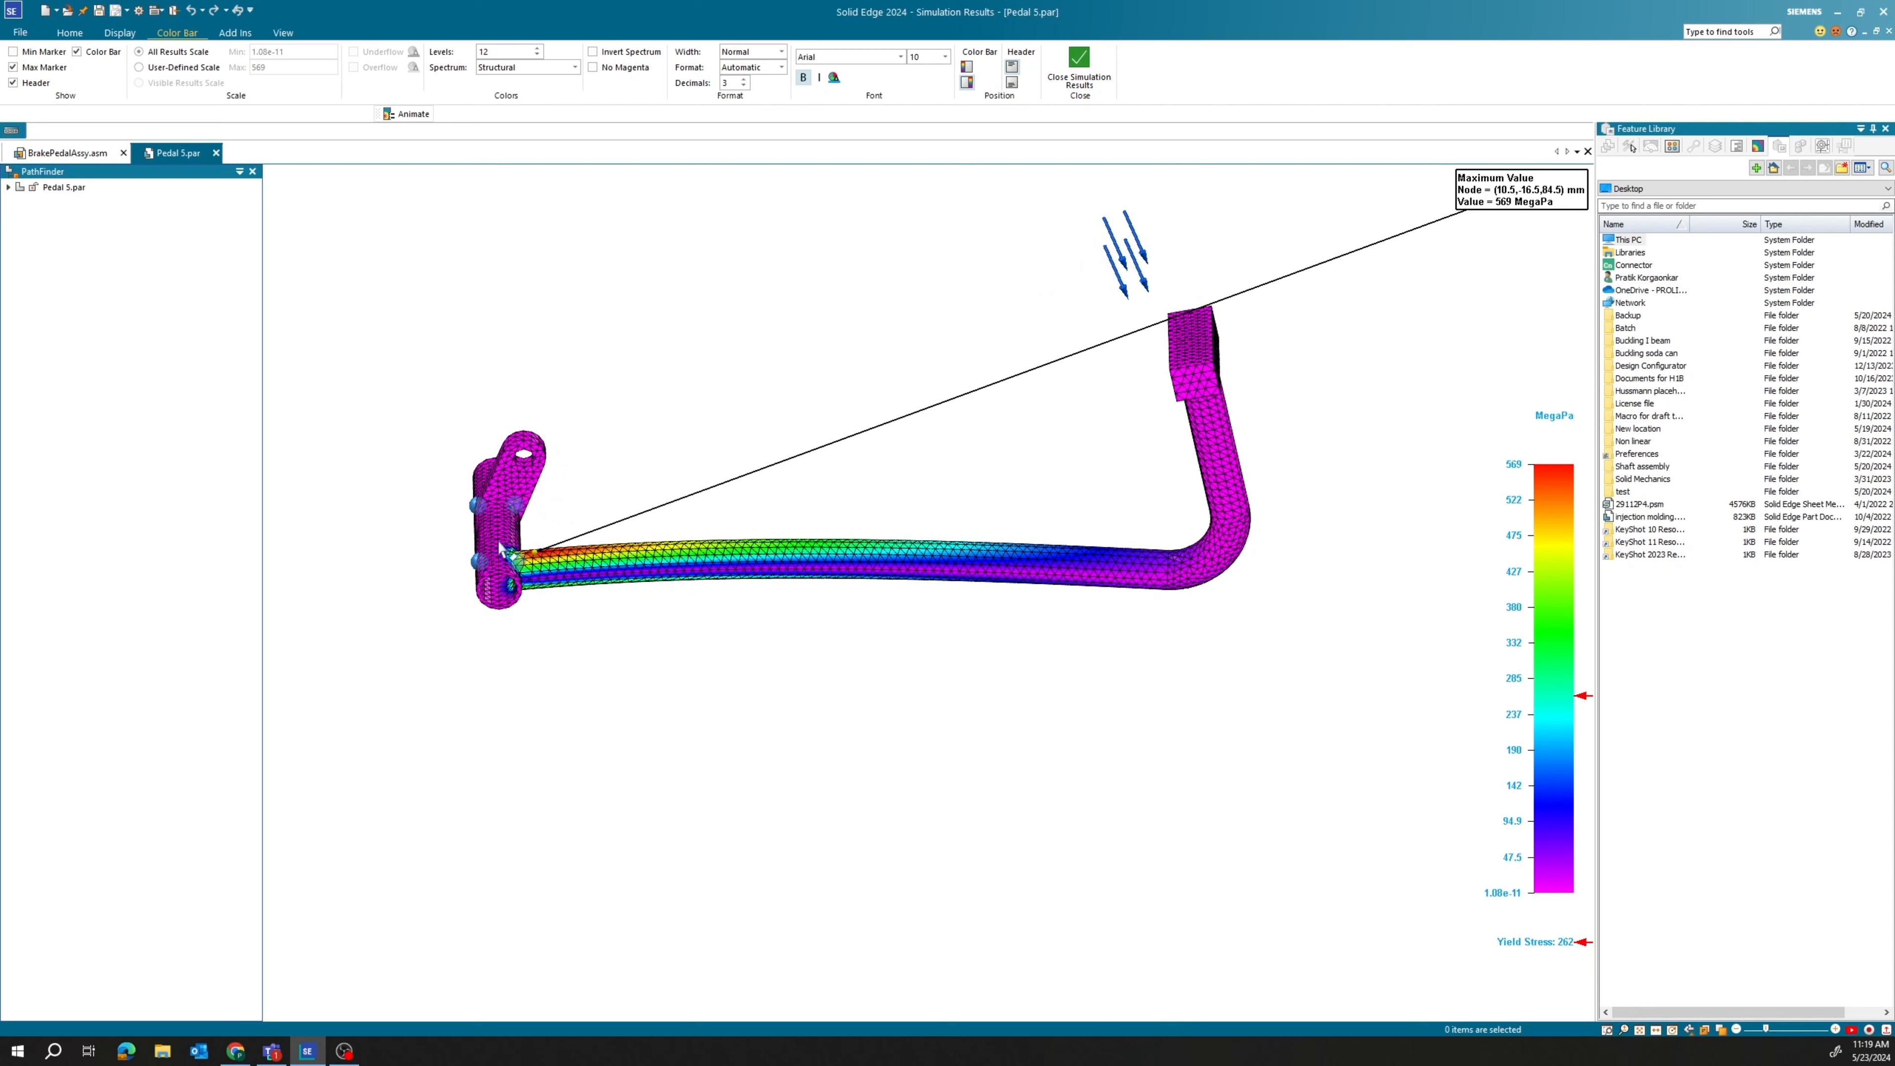
middle_drag(603, 609, 580, 574)
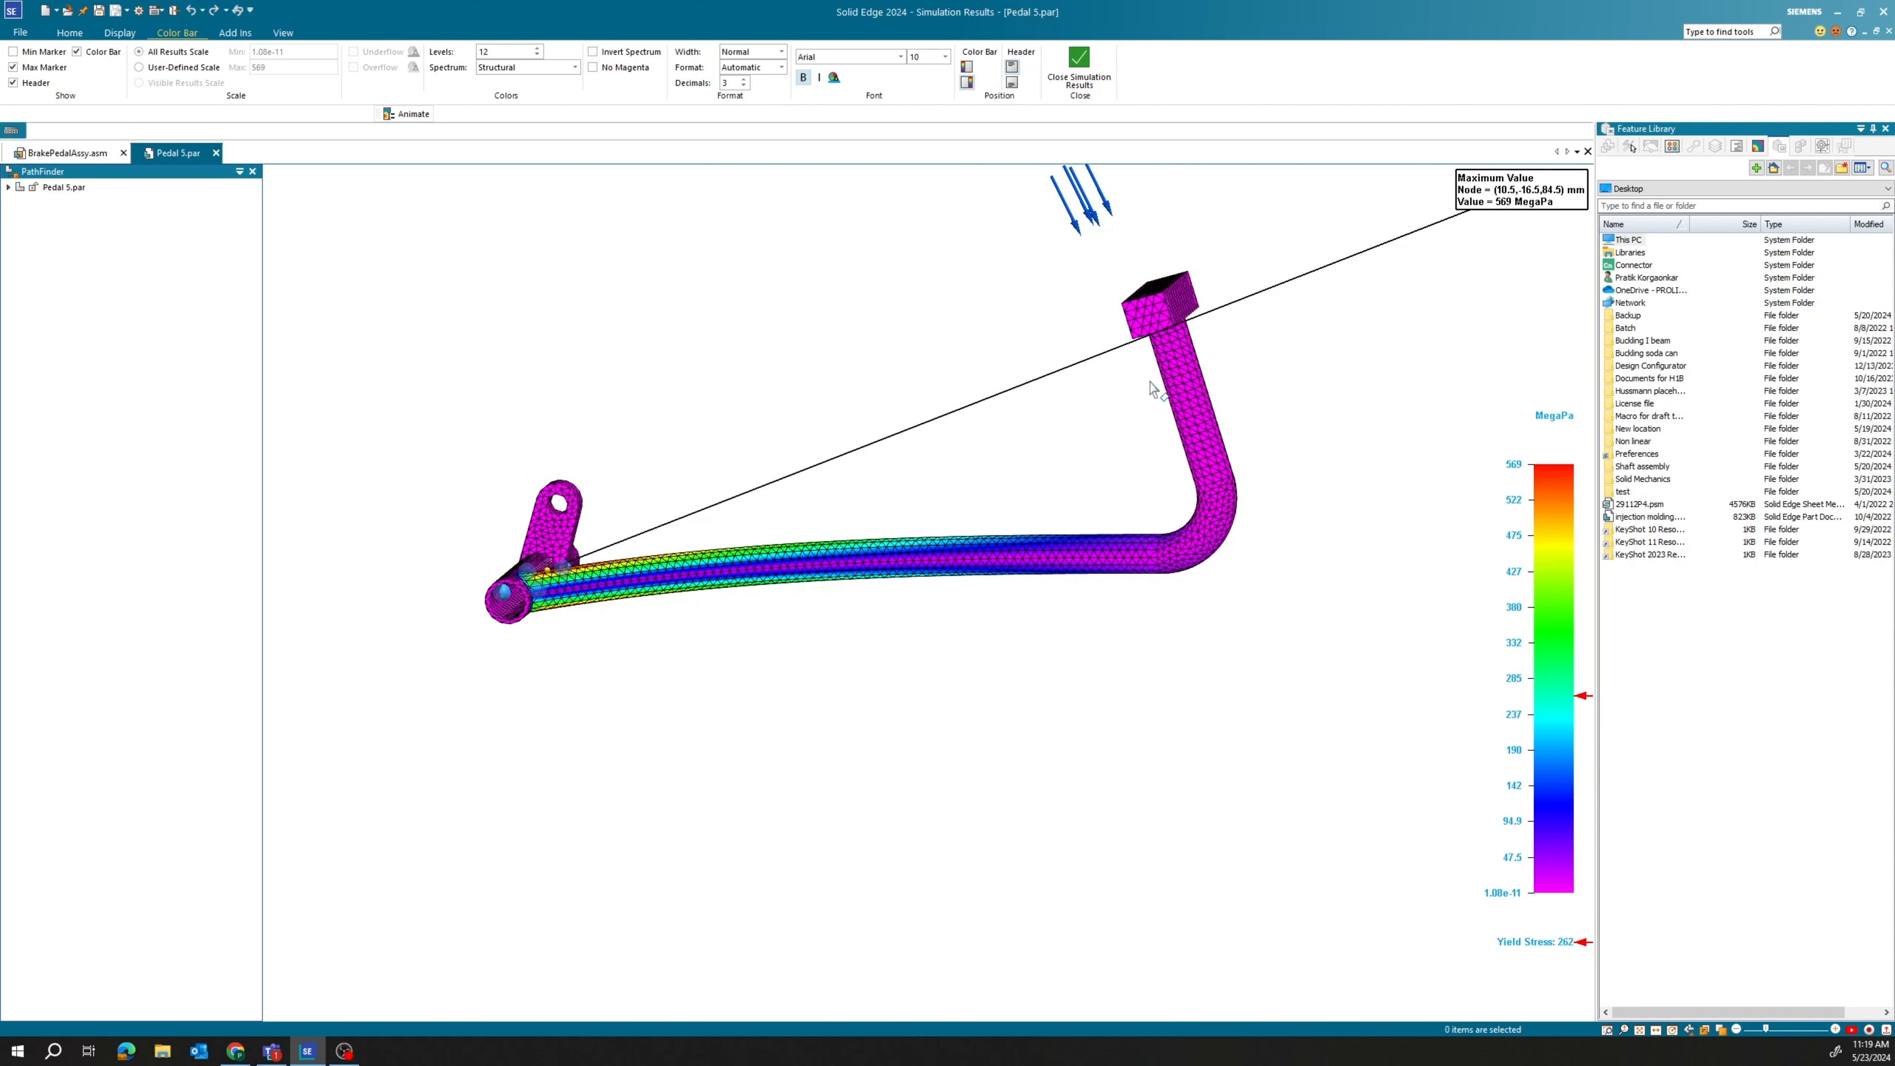
click(1079, 65)
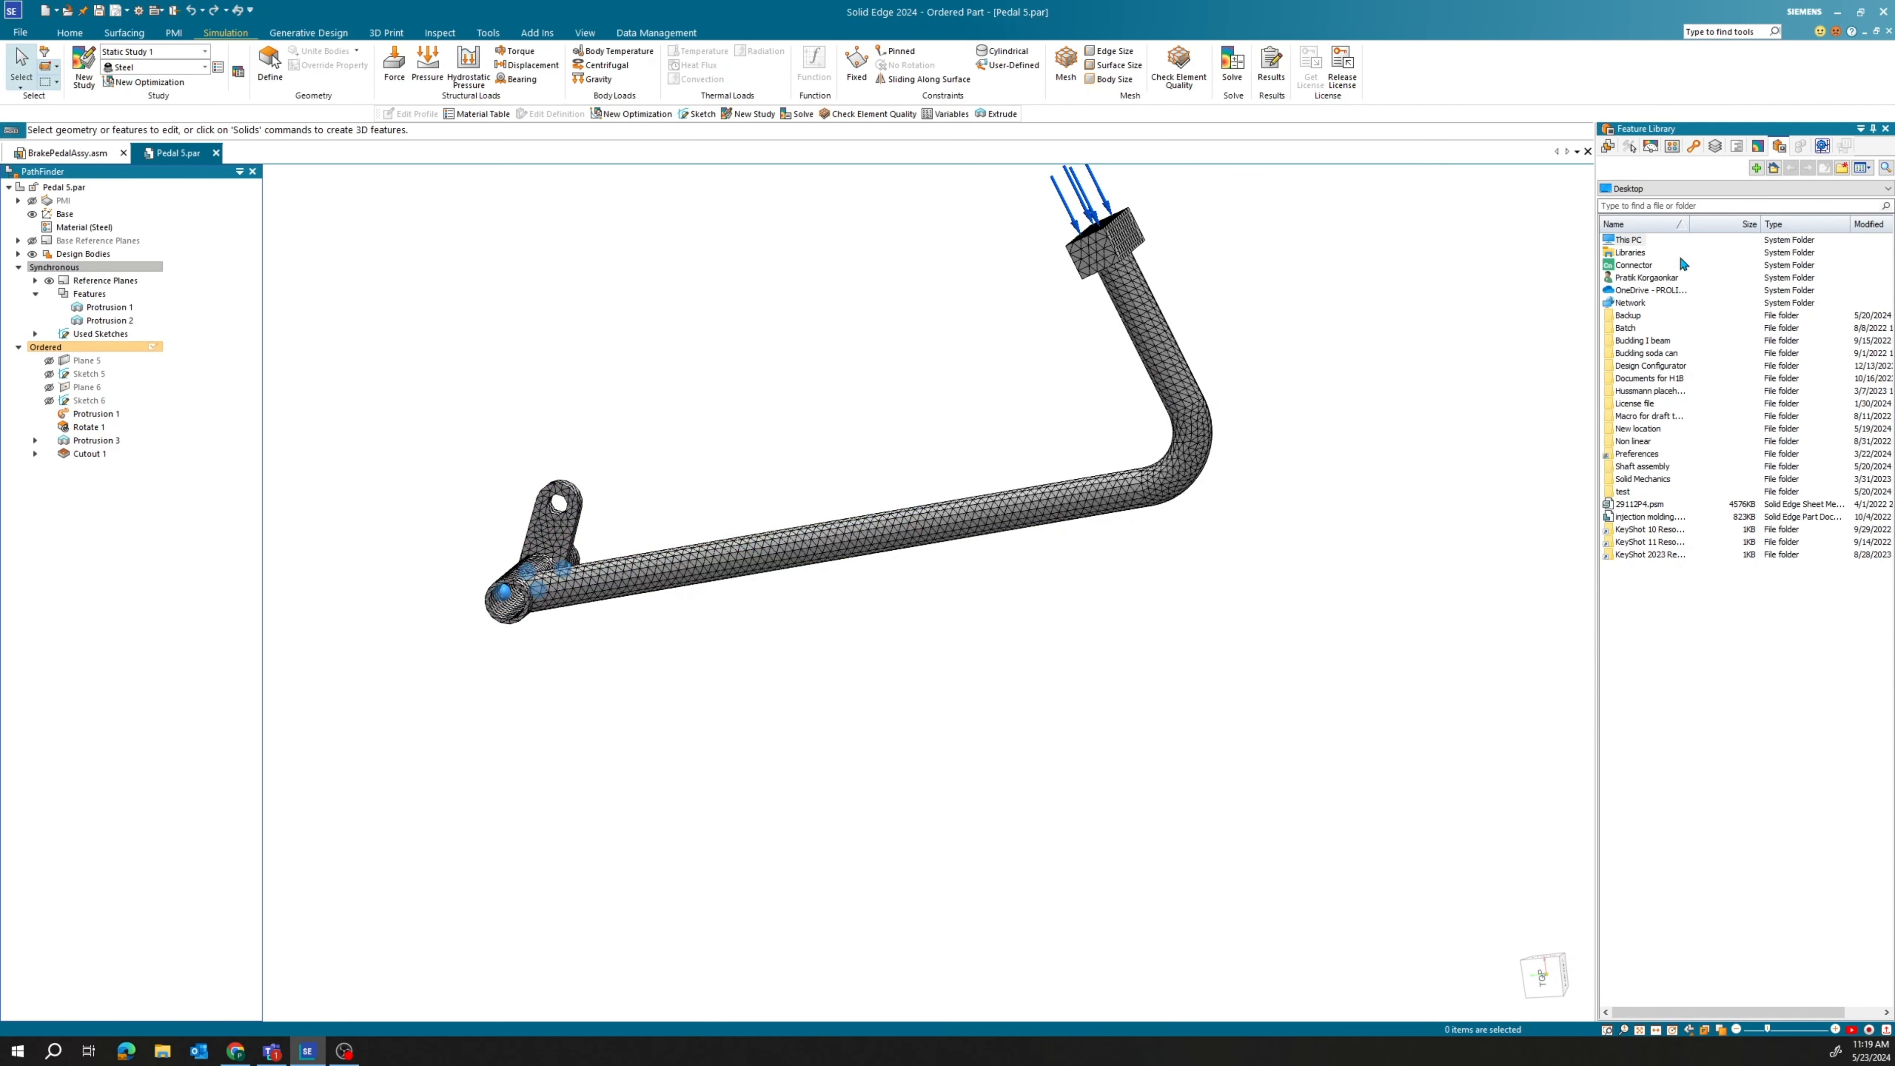
Hide the mesh, constraints and loads of Static Study 1 so only the pedal body shows.
click(1758, 146)
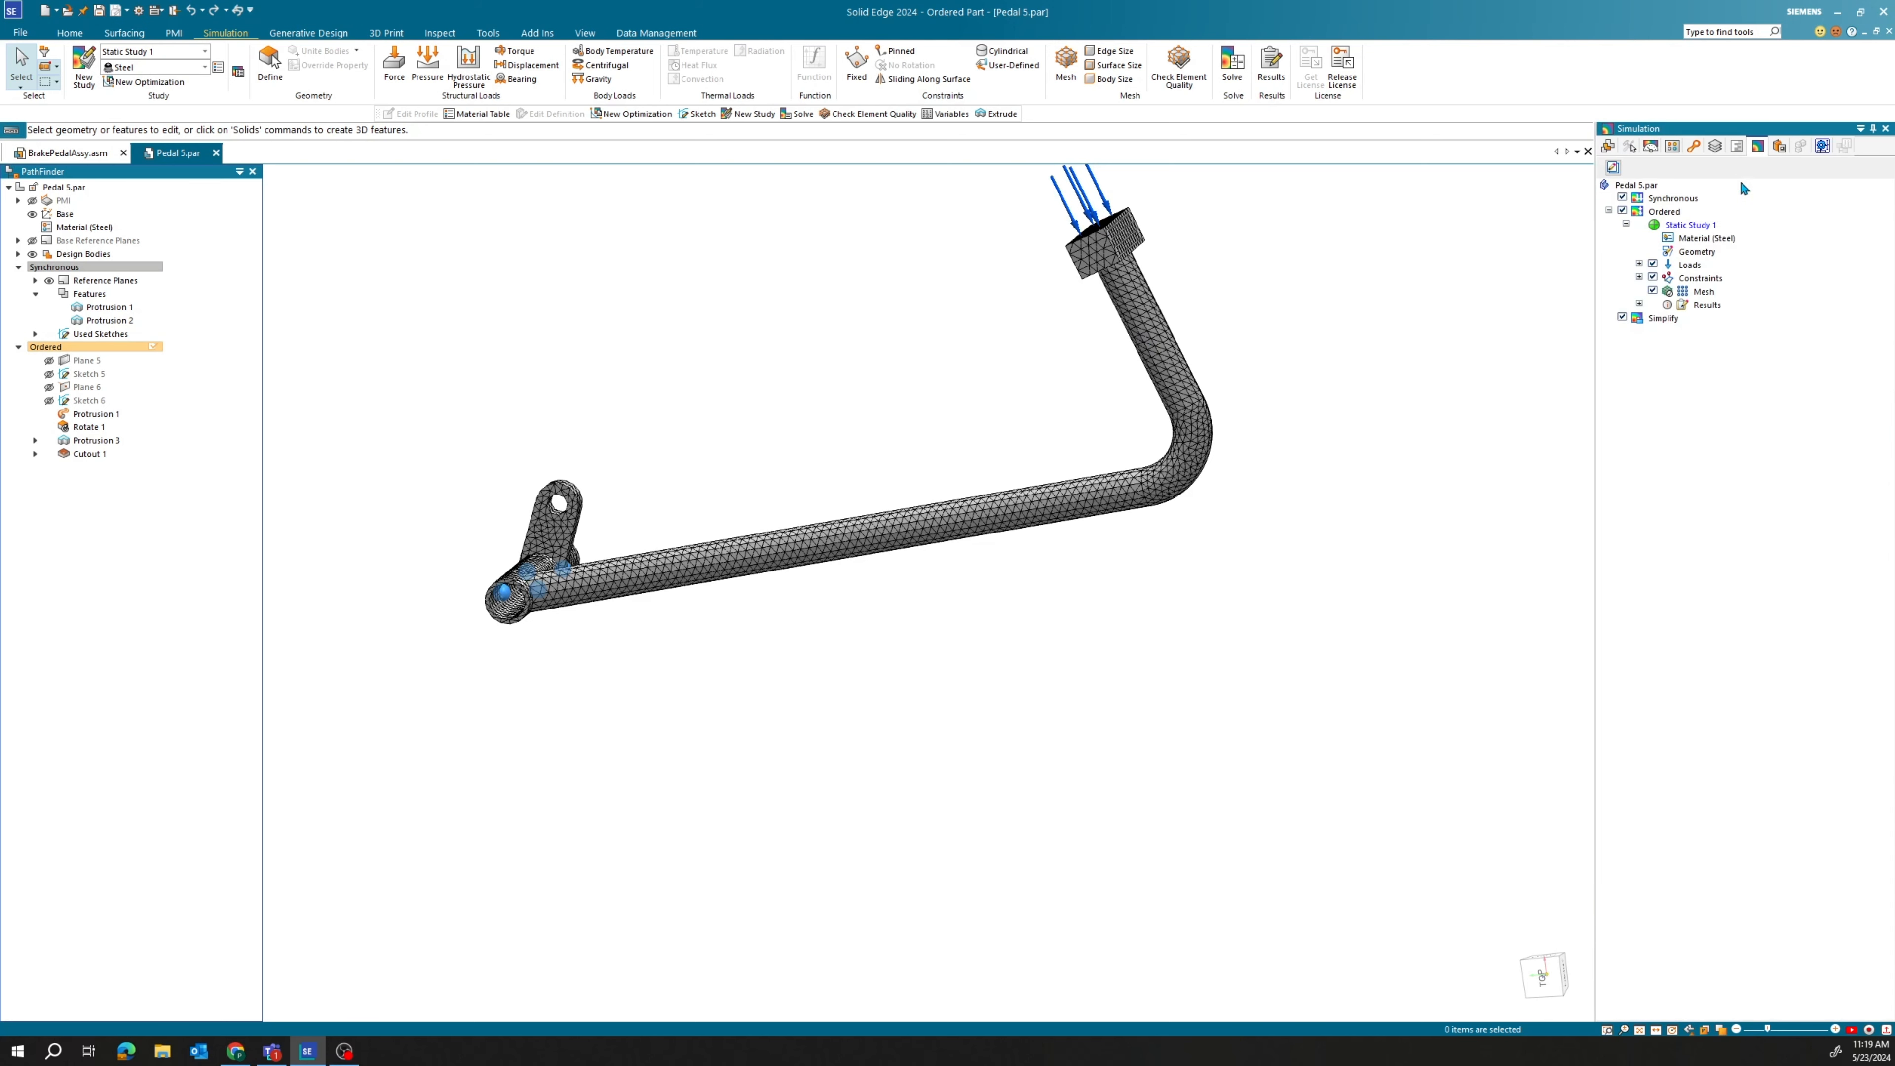
click(1654, 290)
click(1654, 277)
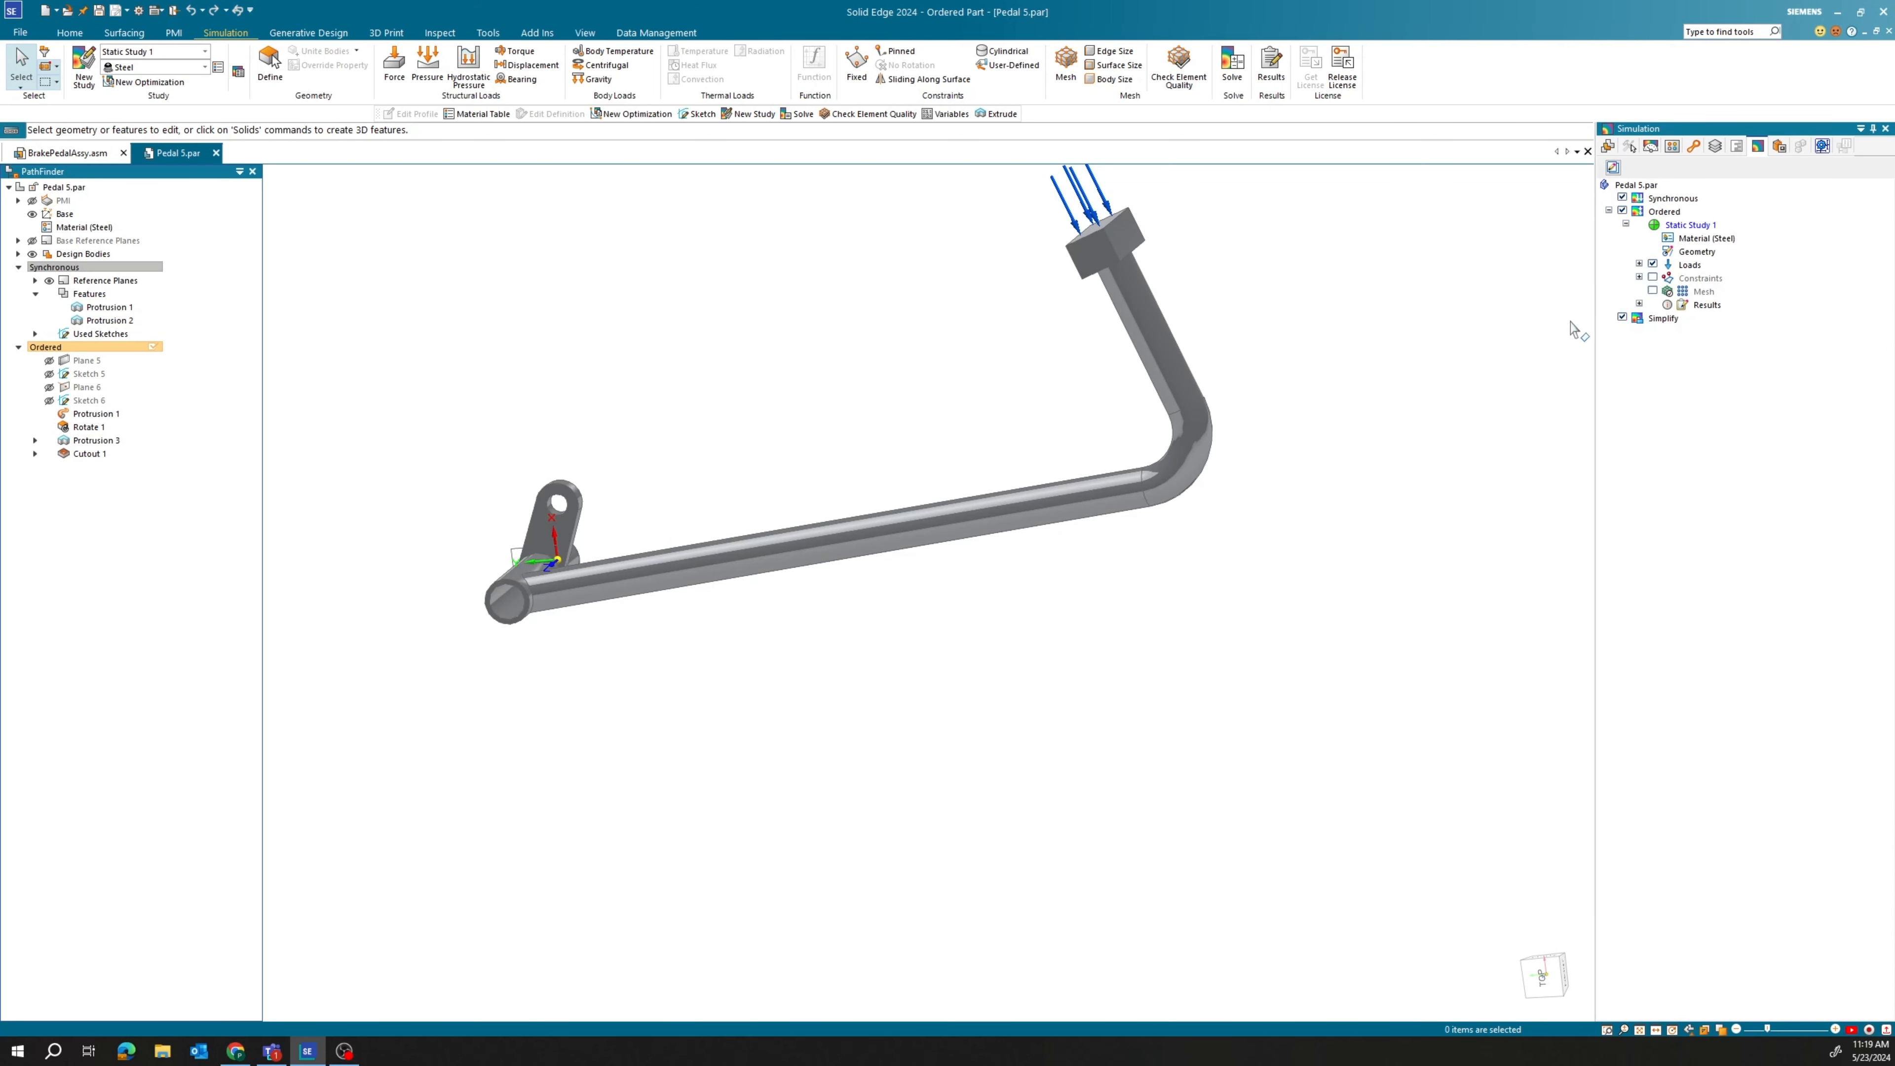
click(1653, 265)
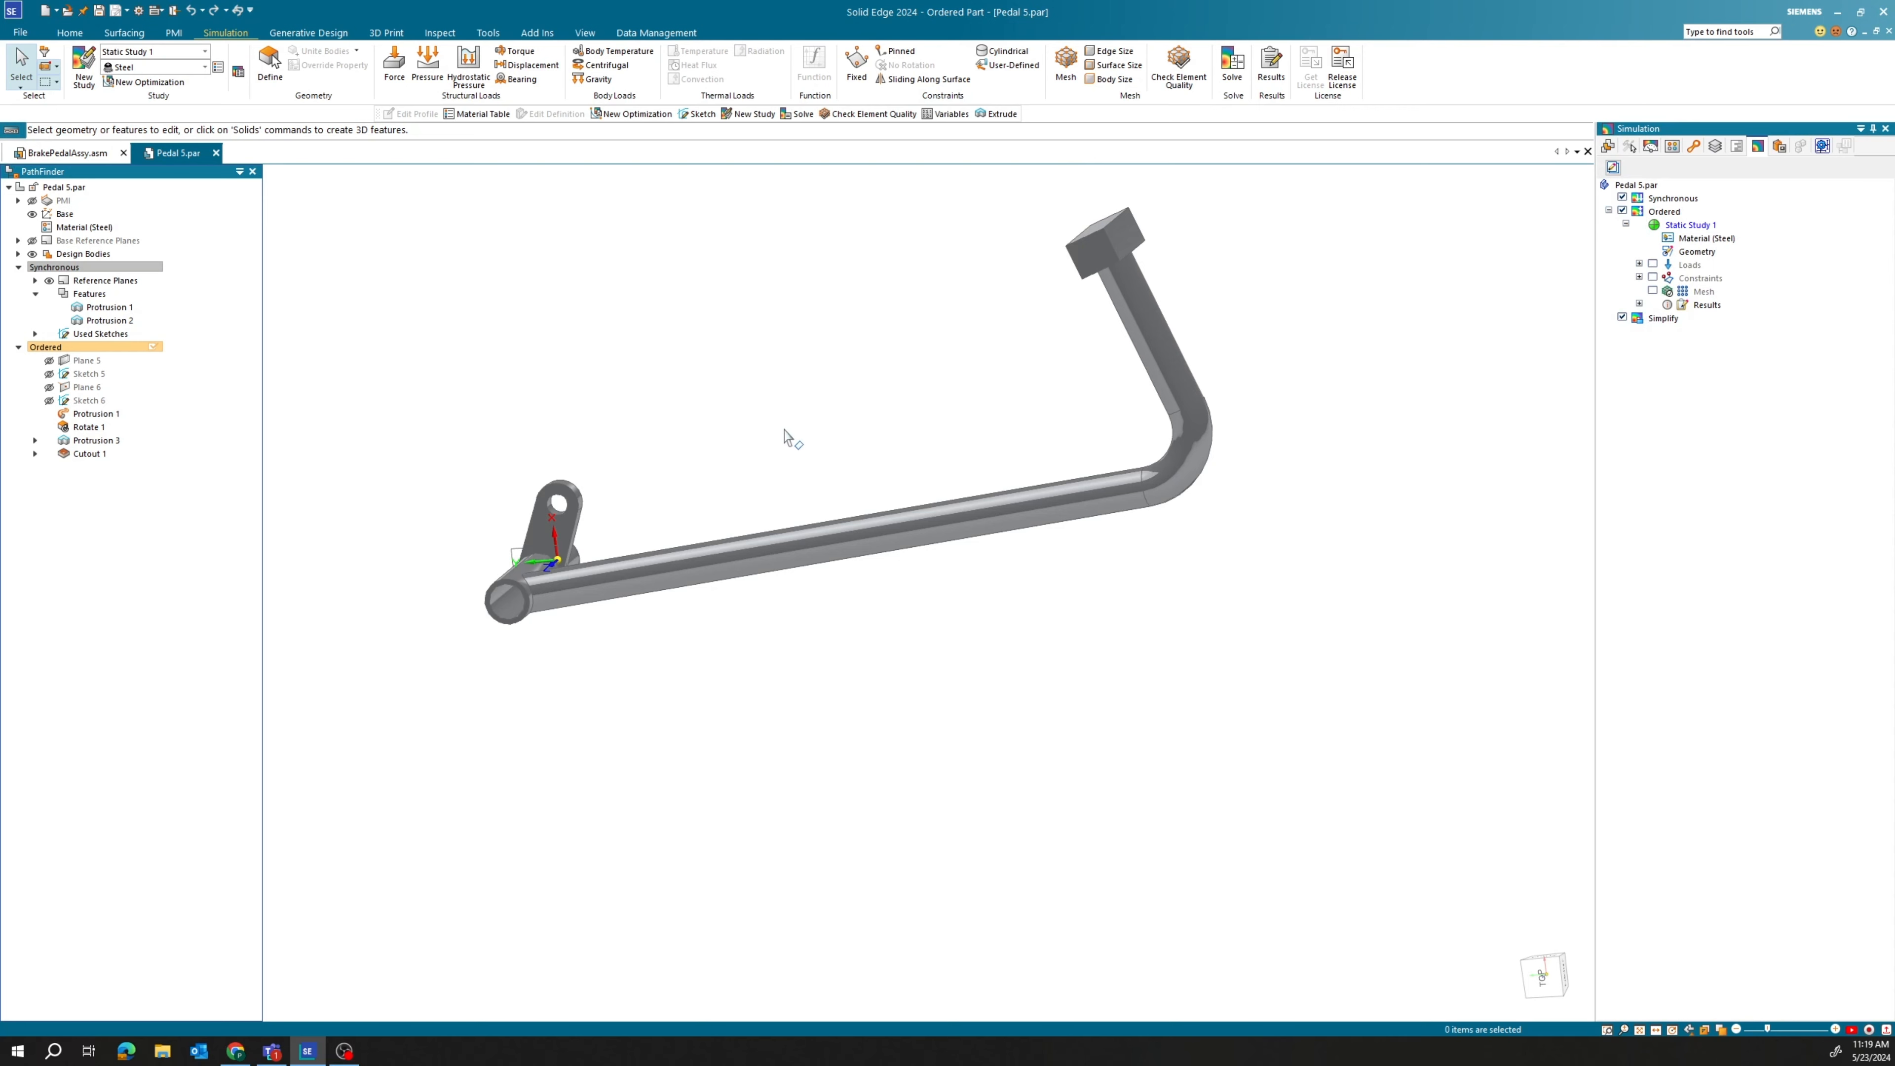
middle_drag(783, 437, 846, 444)
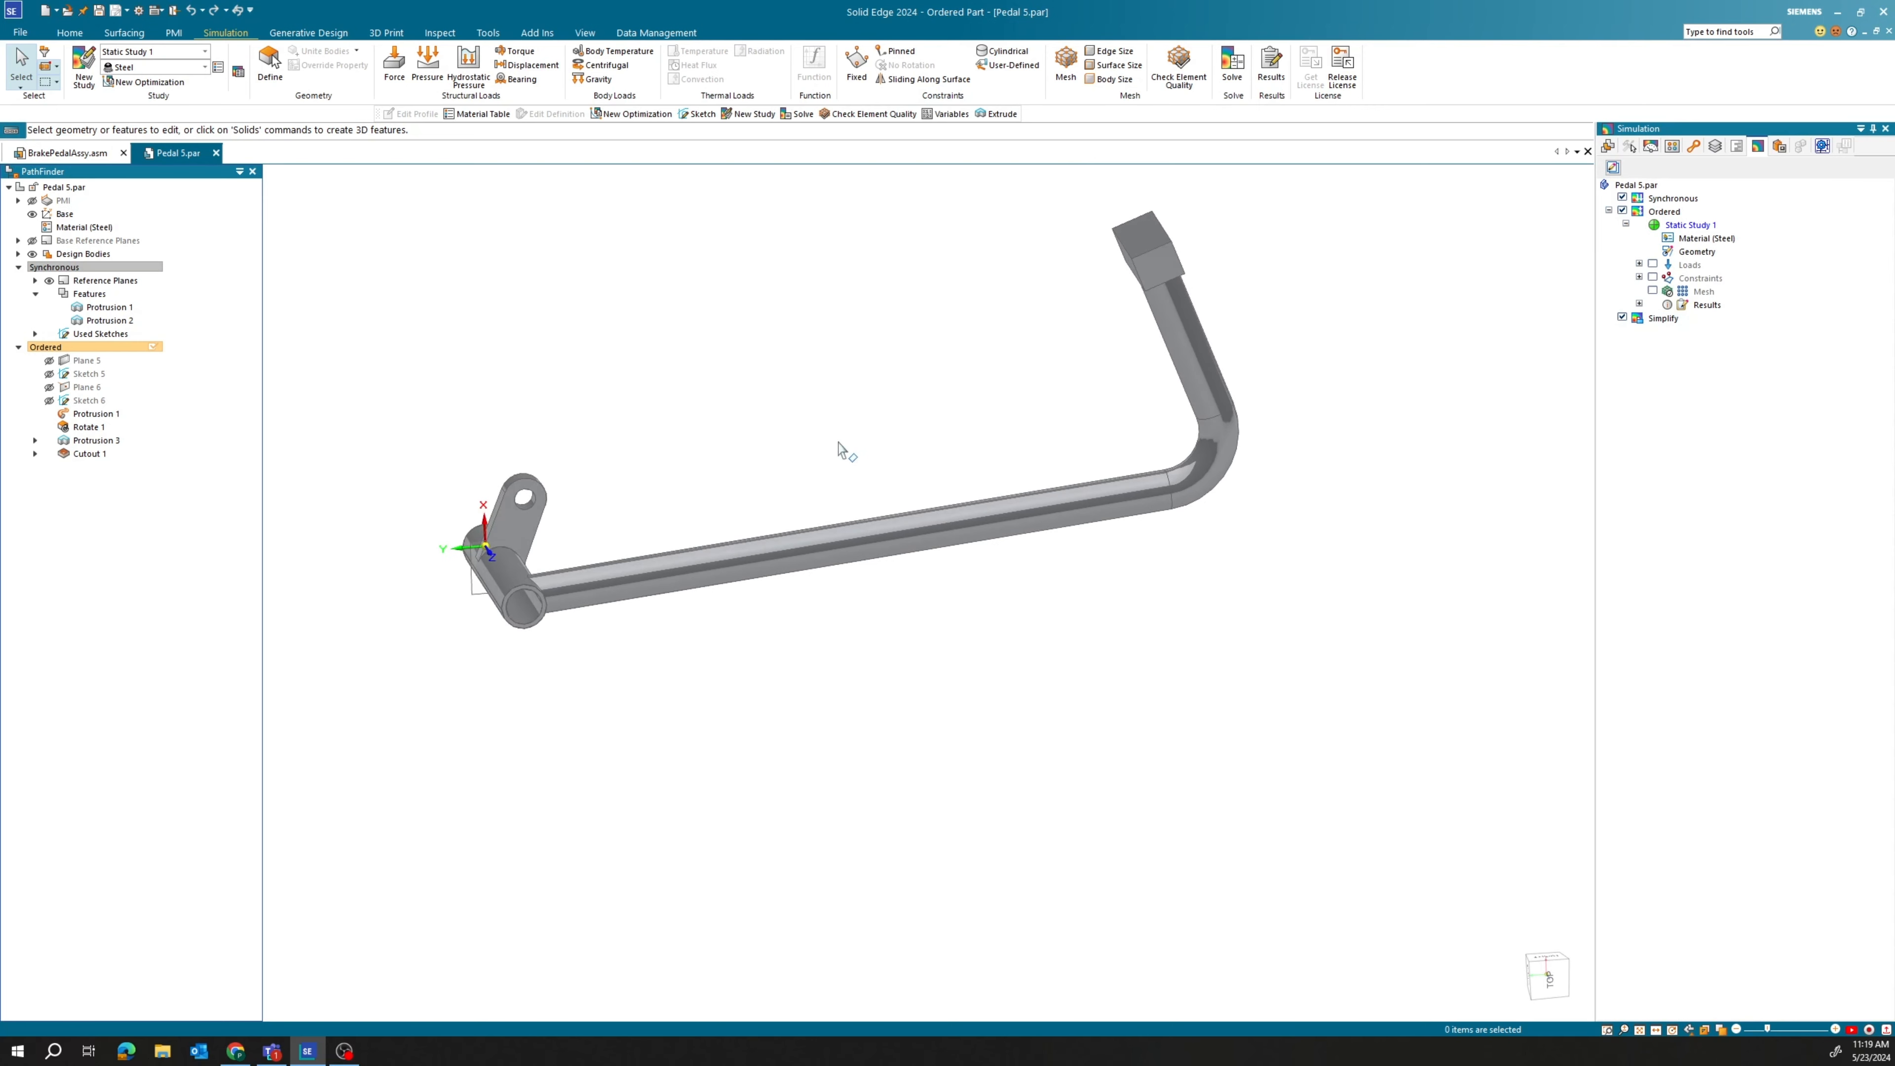
Edit the profile of Sketch 6, set the pedal arm circle's diameter to 21 mm, and close the sketch.
right_click(93, 401)
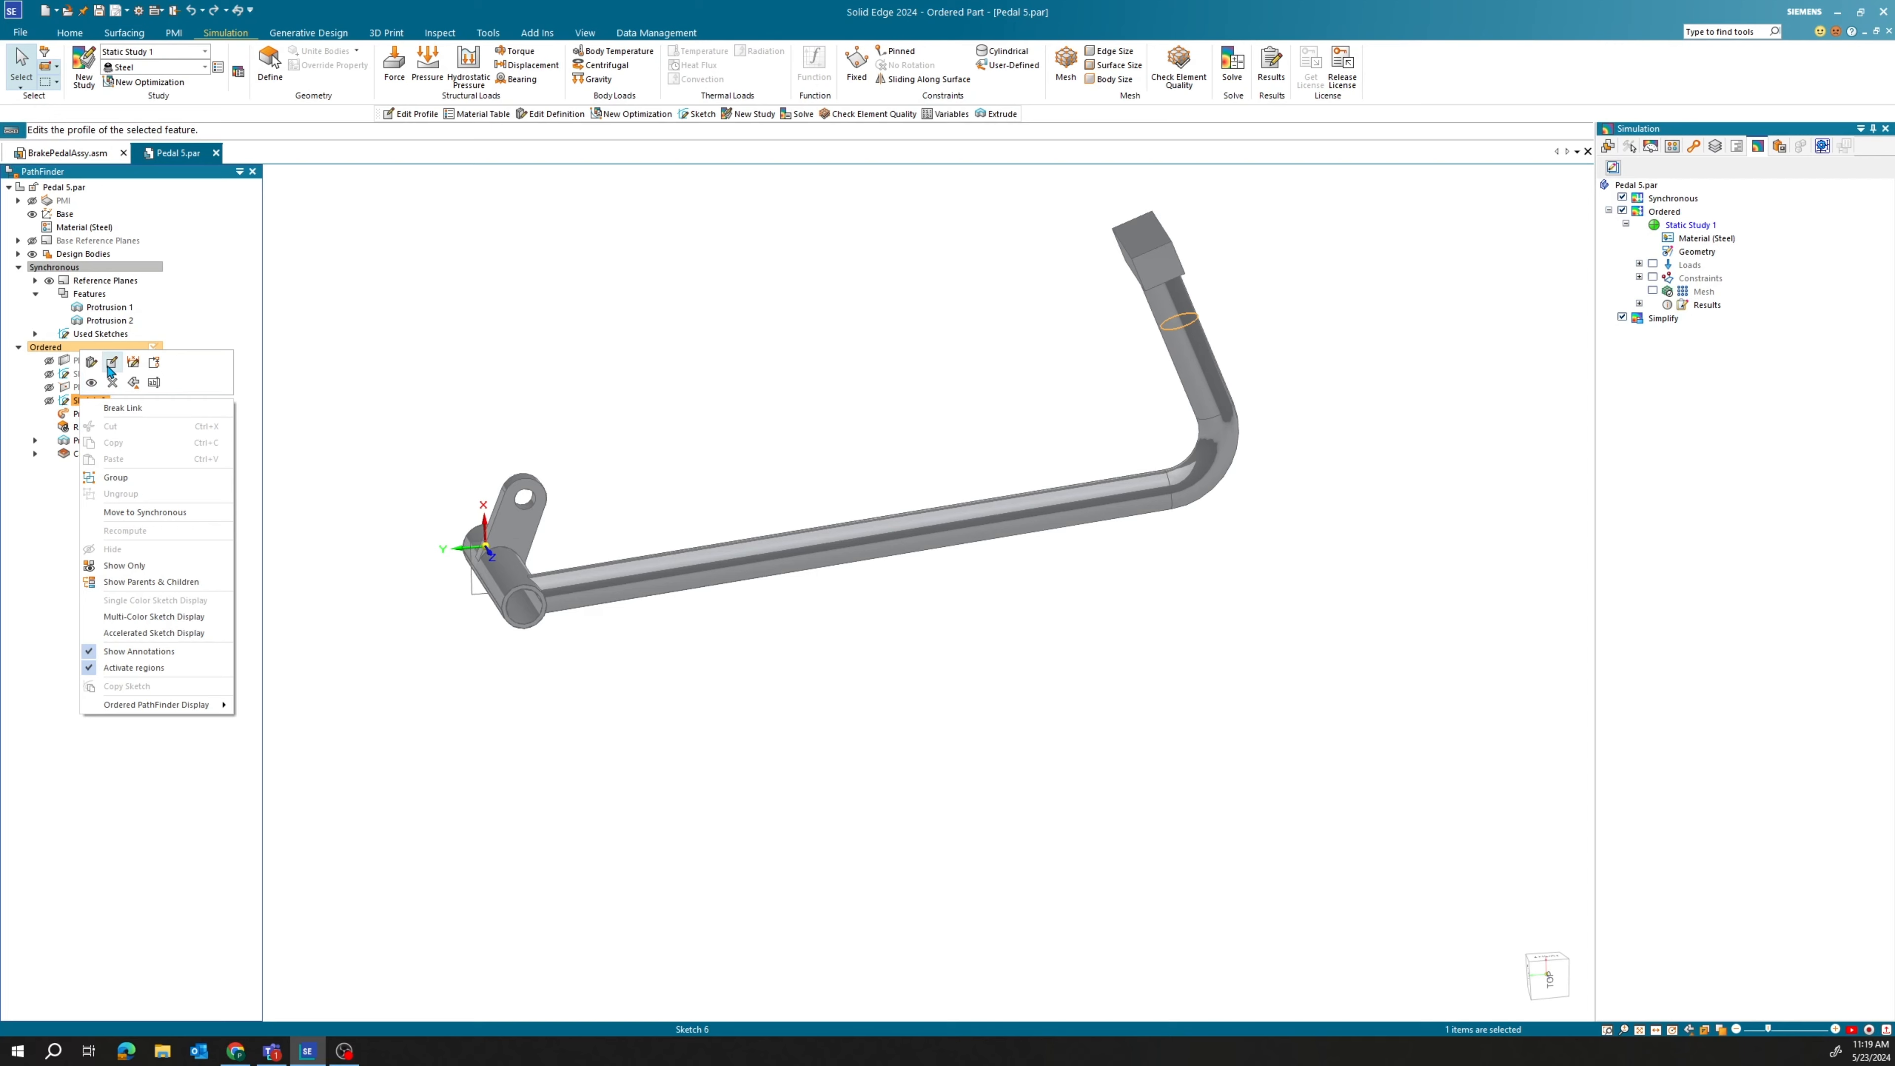
click(112, 364)
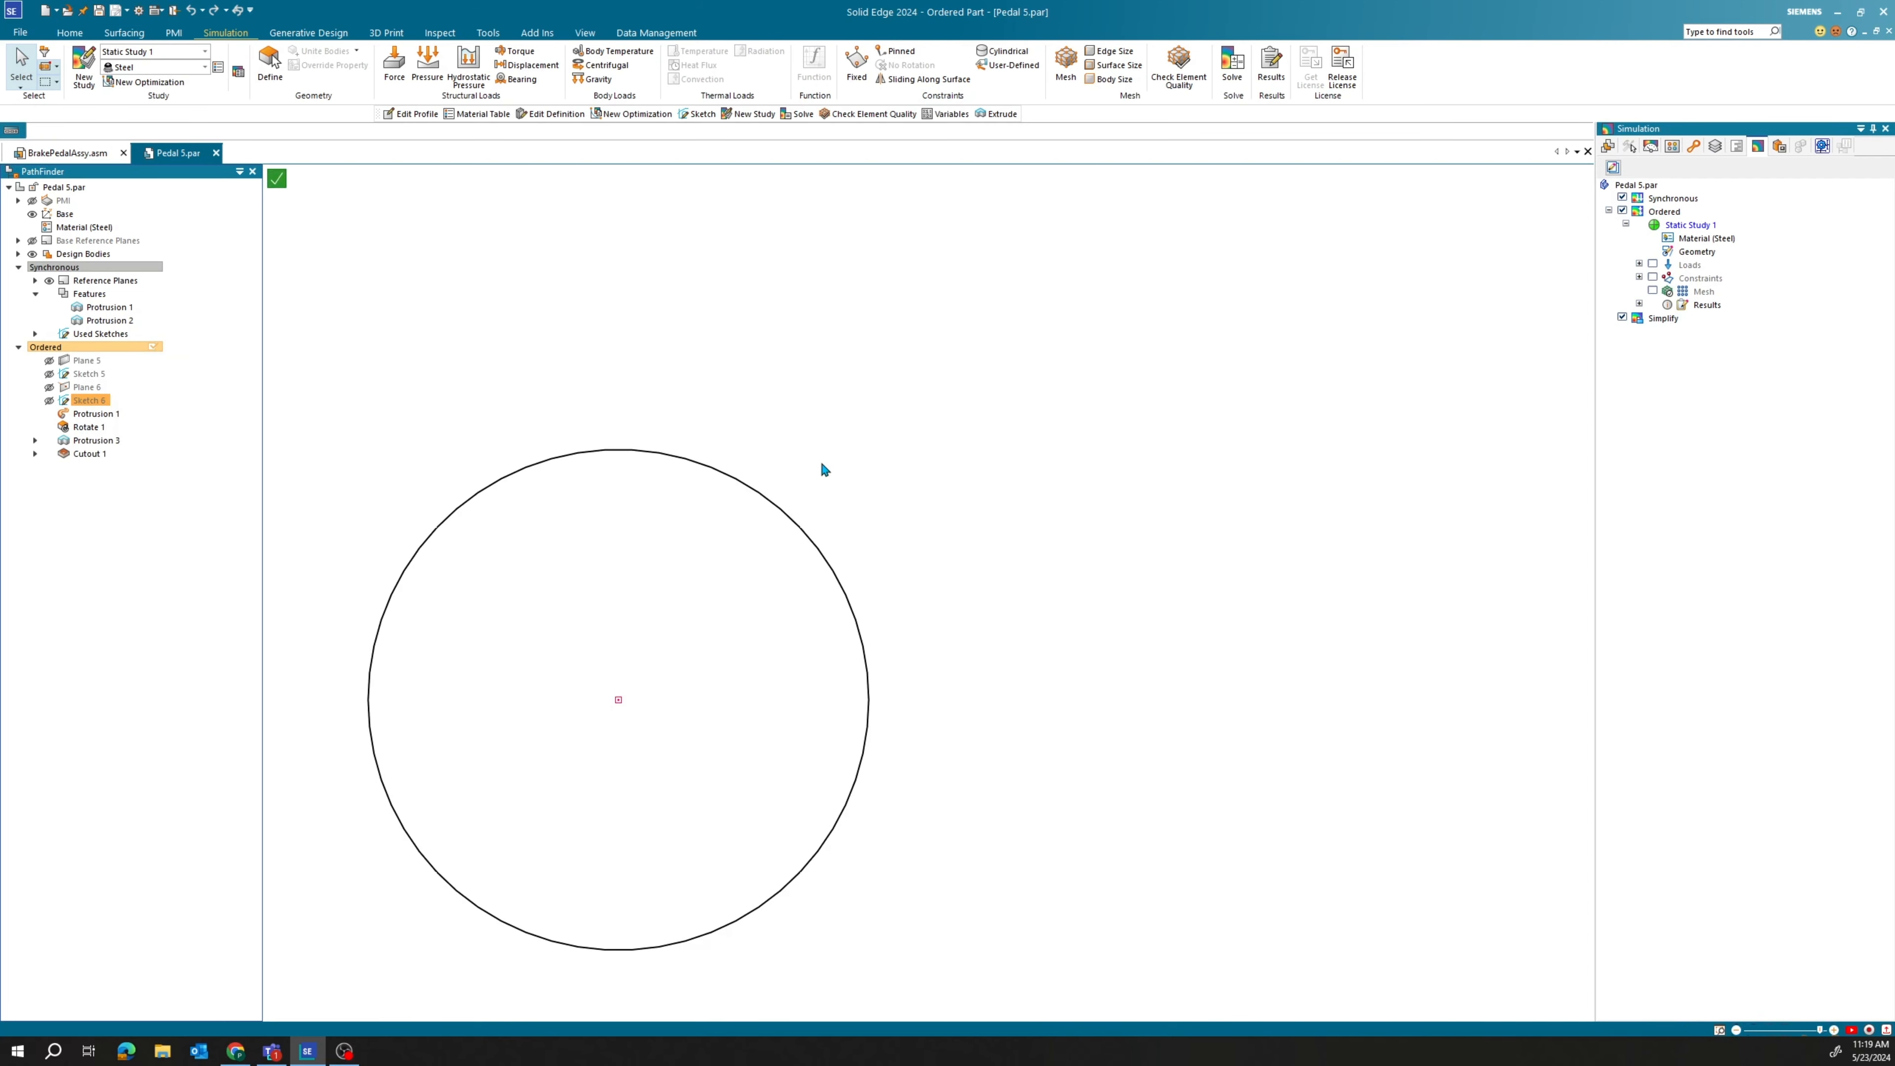
click(969, 298)
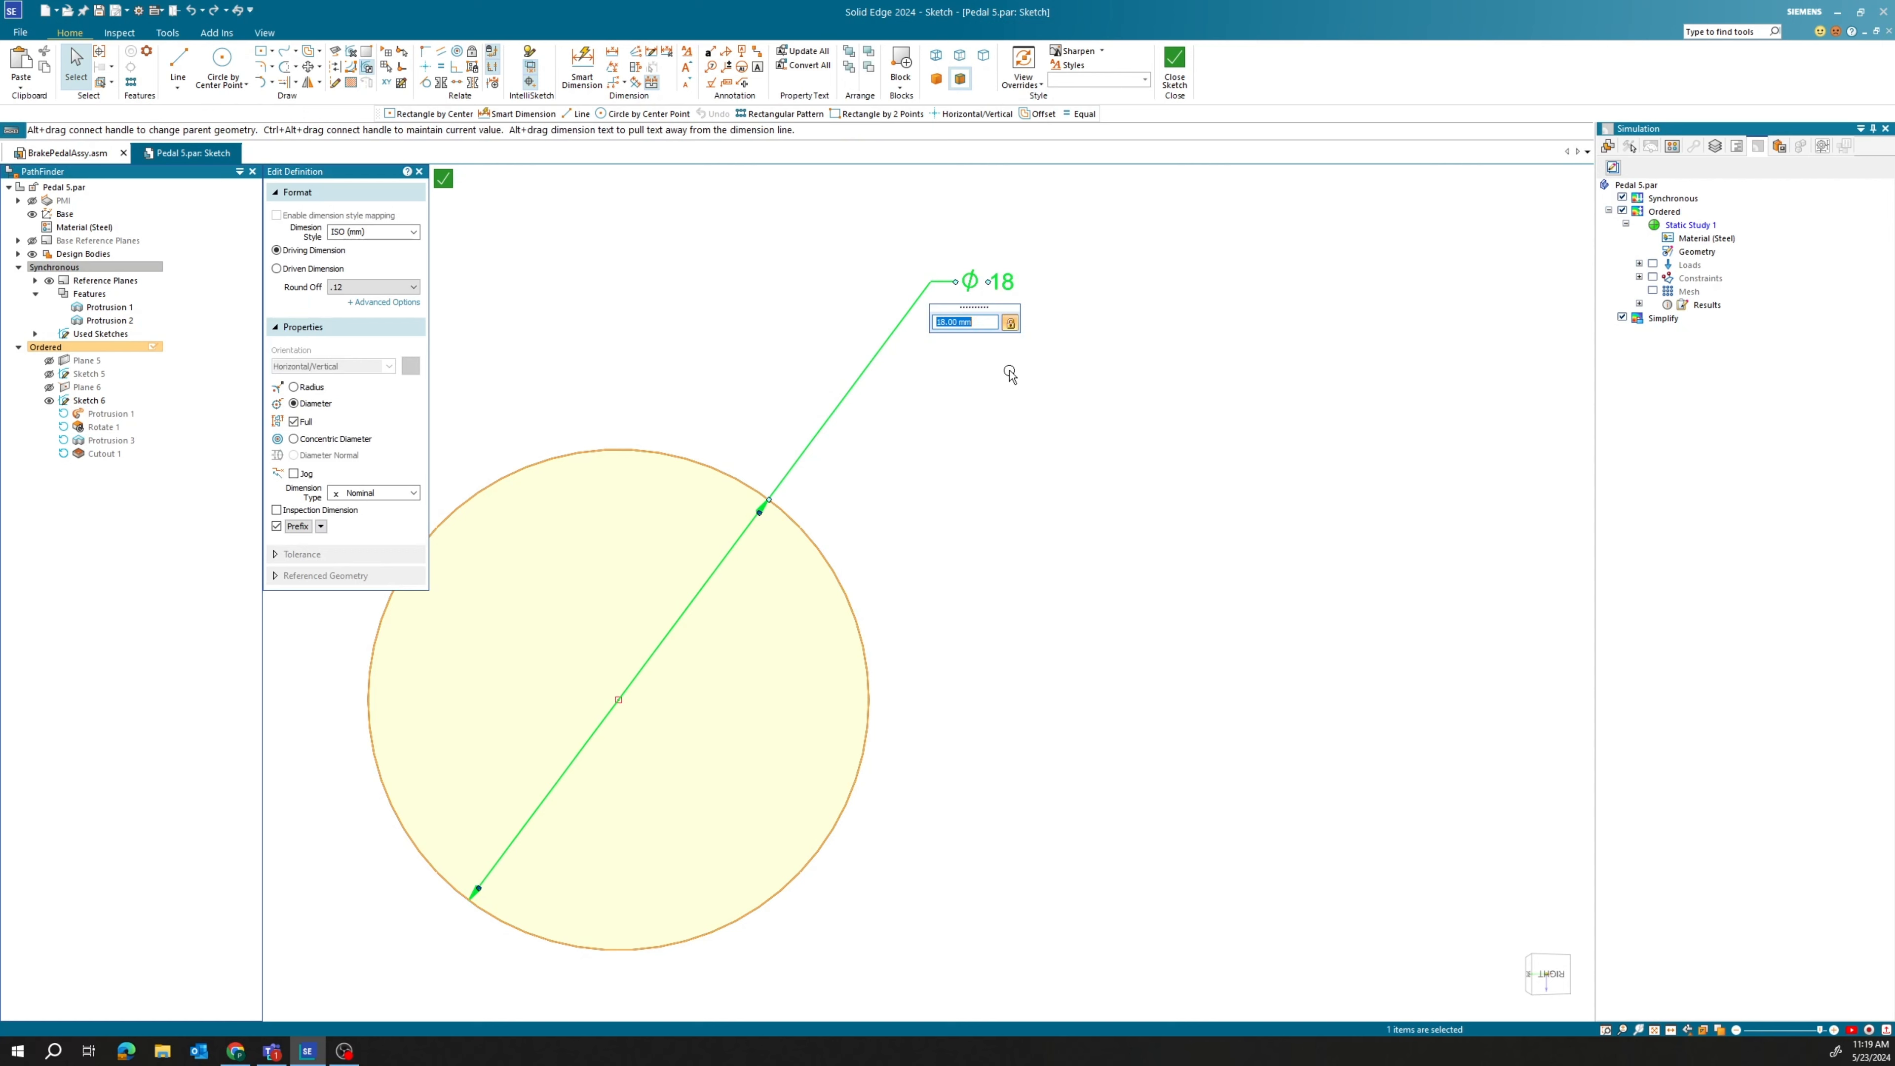
text(21)
key(Return)
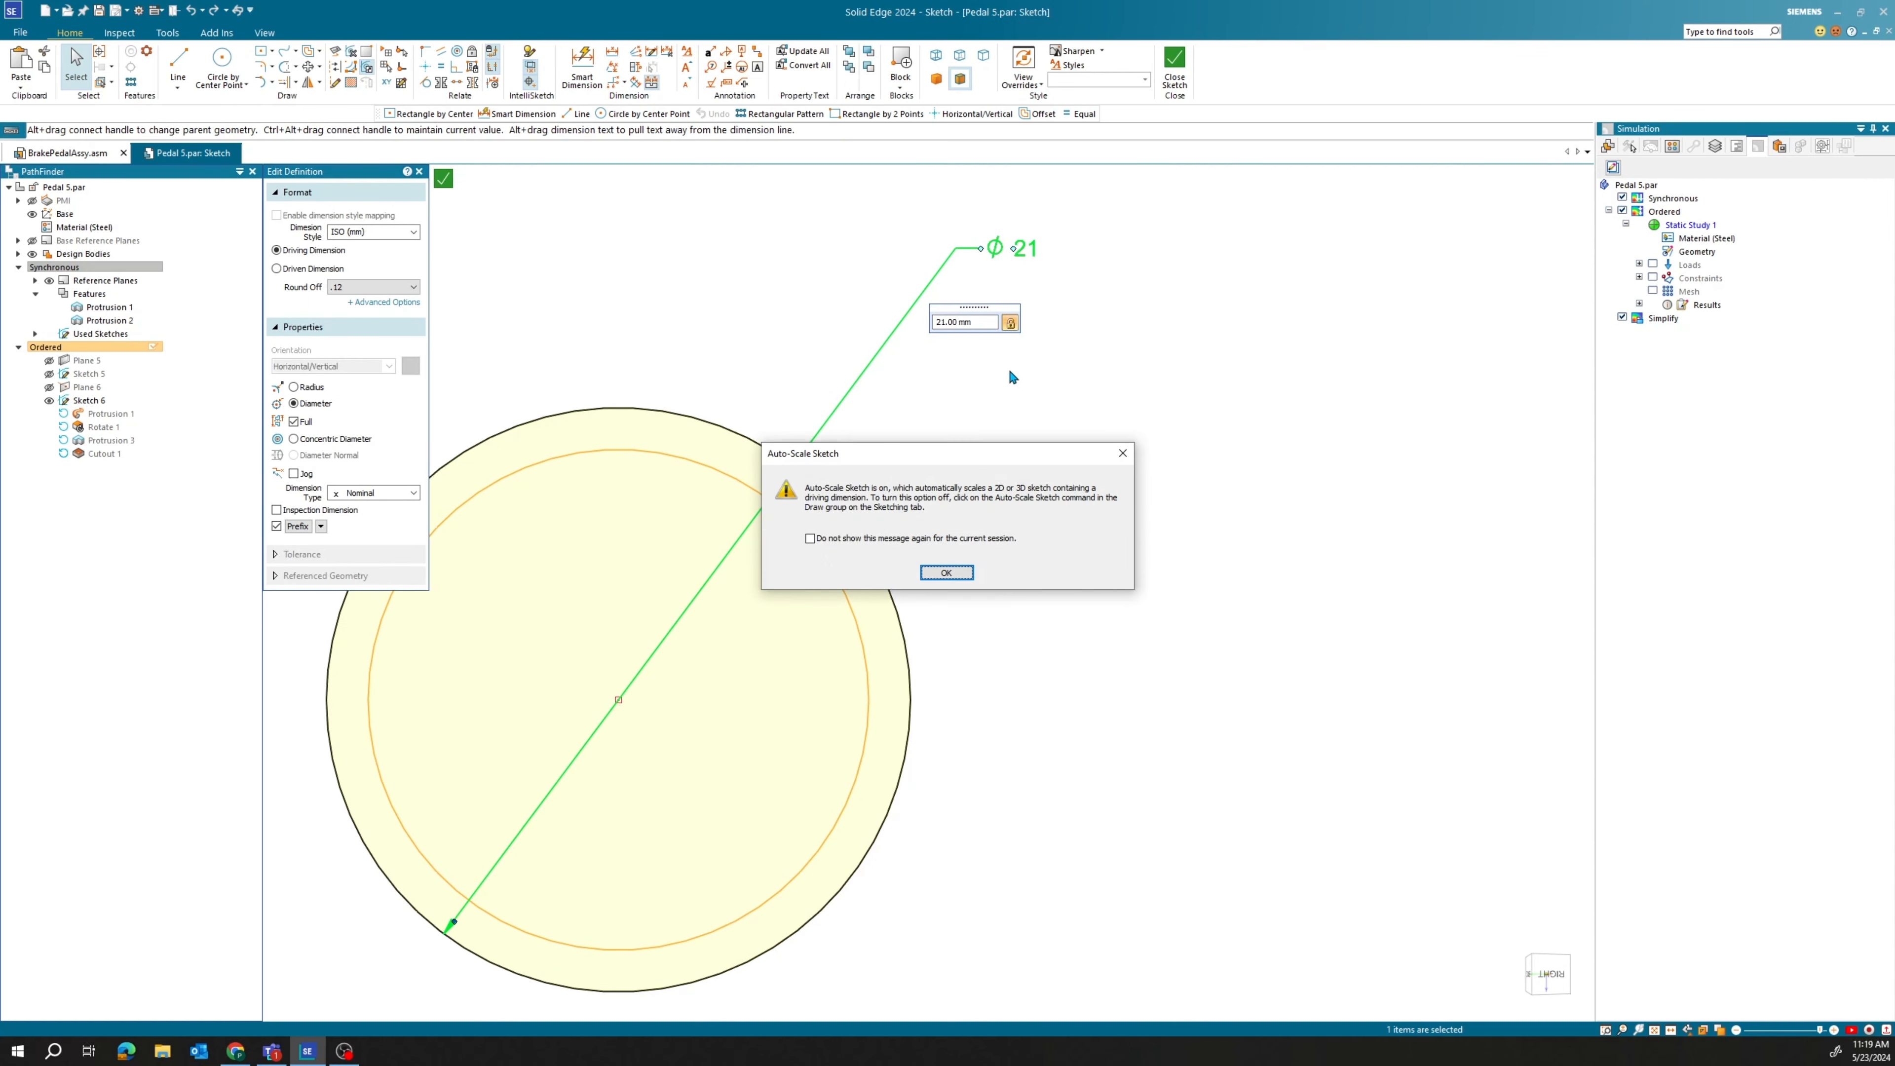
click(970, 574)
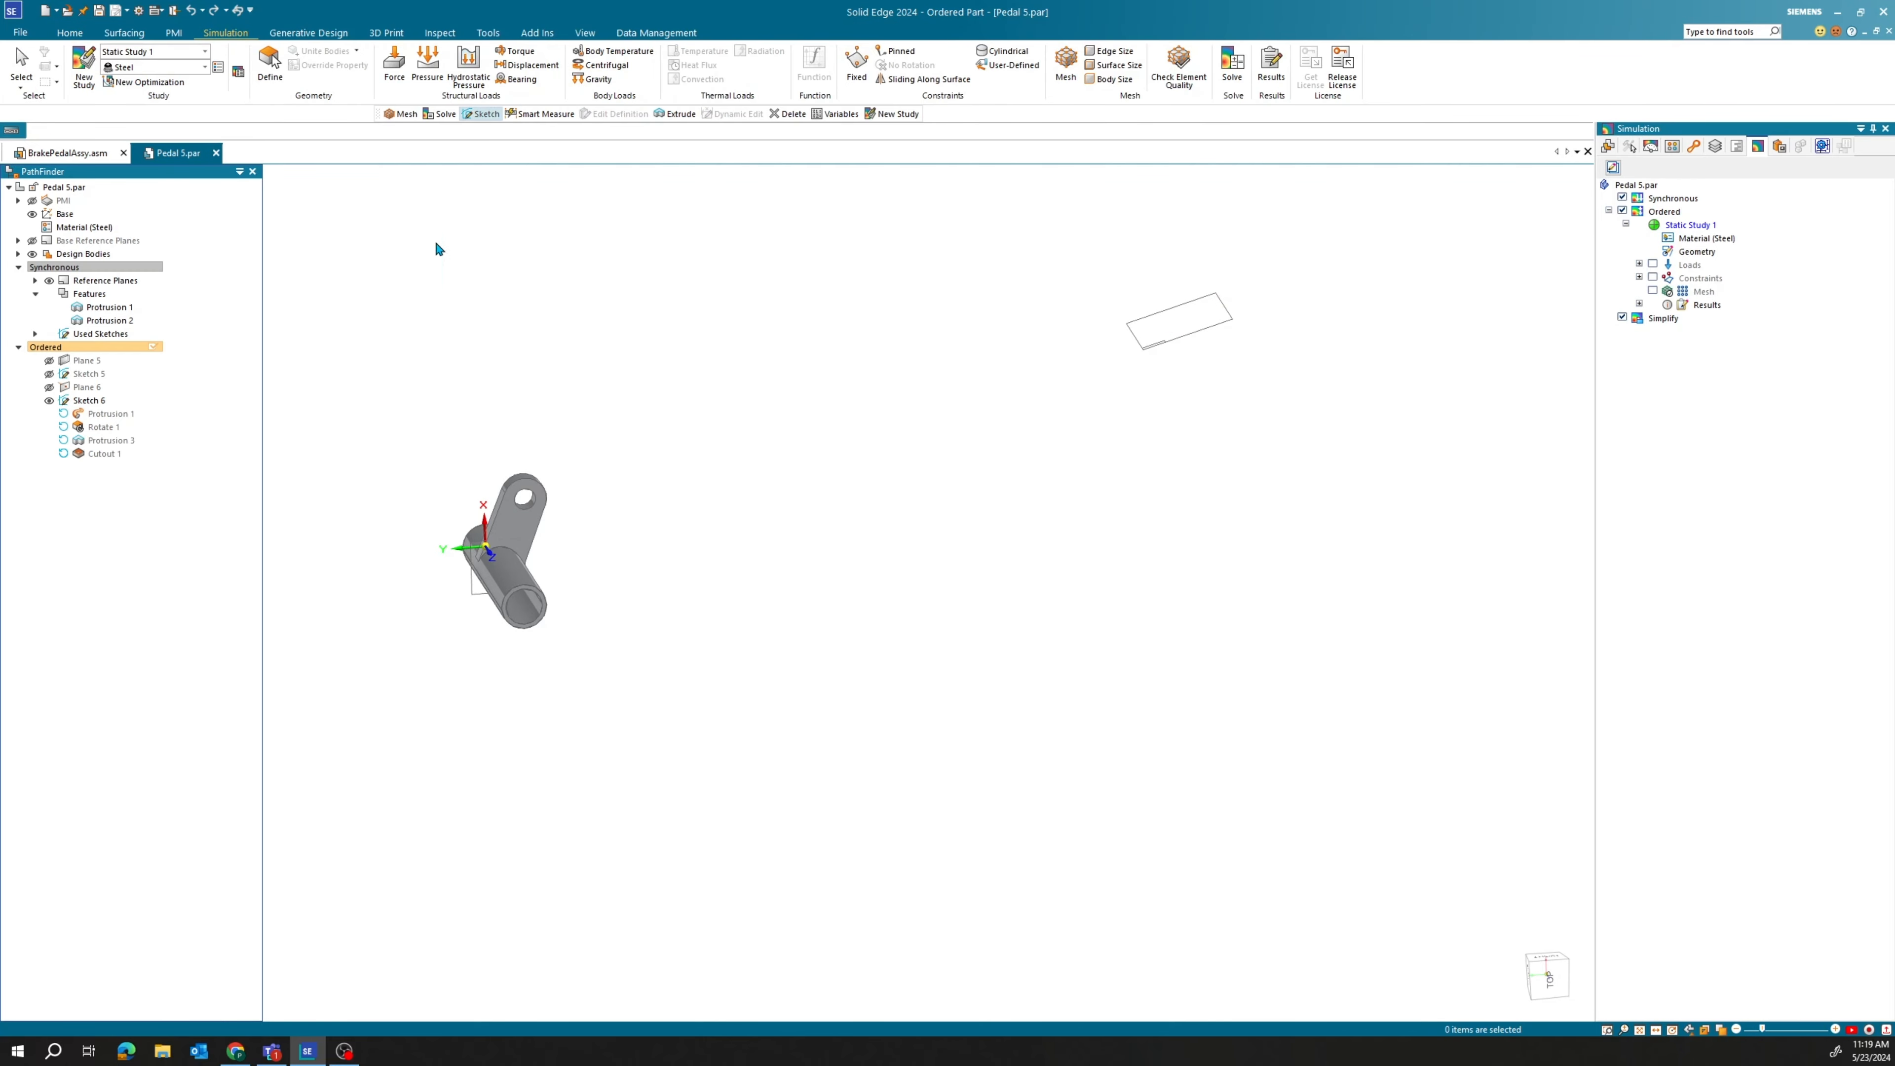
Show the study's loads and constraints again, and mesh and solve the thicker pedal.
mouse_move(1000, 382)
middle_down()
mouse_move(968, 330)
mouse_move(940, 327)
mouse_move(942, 348)
mouse_move(872, 377)
middle_up()
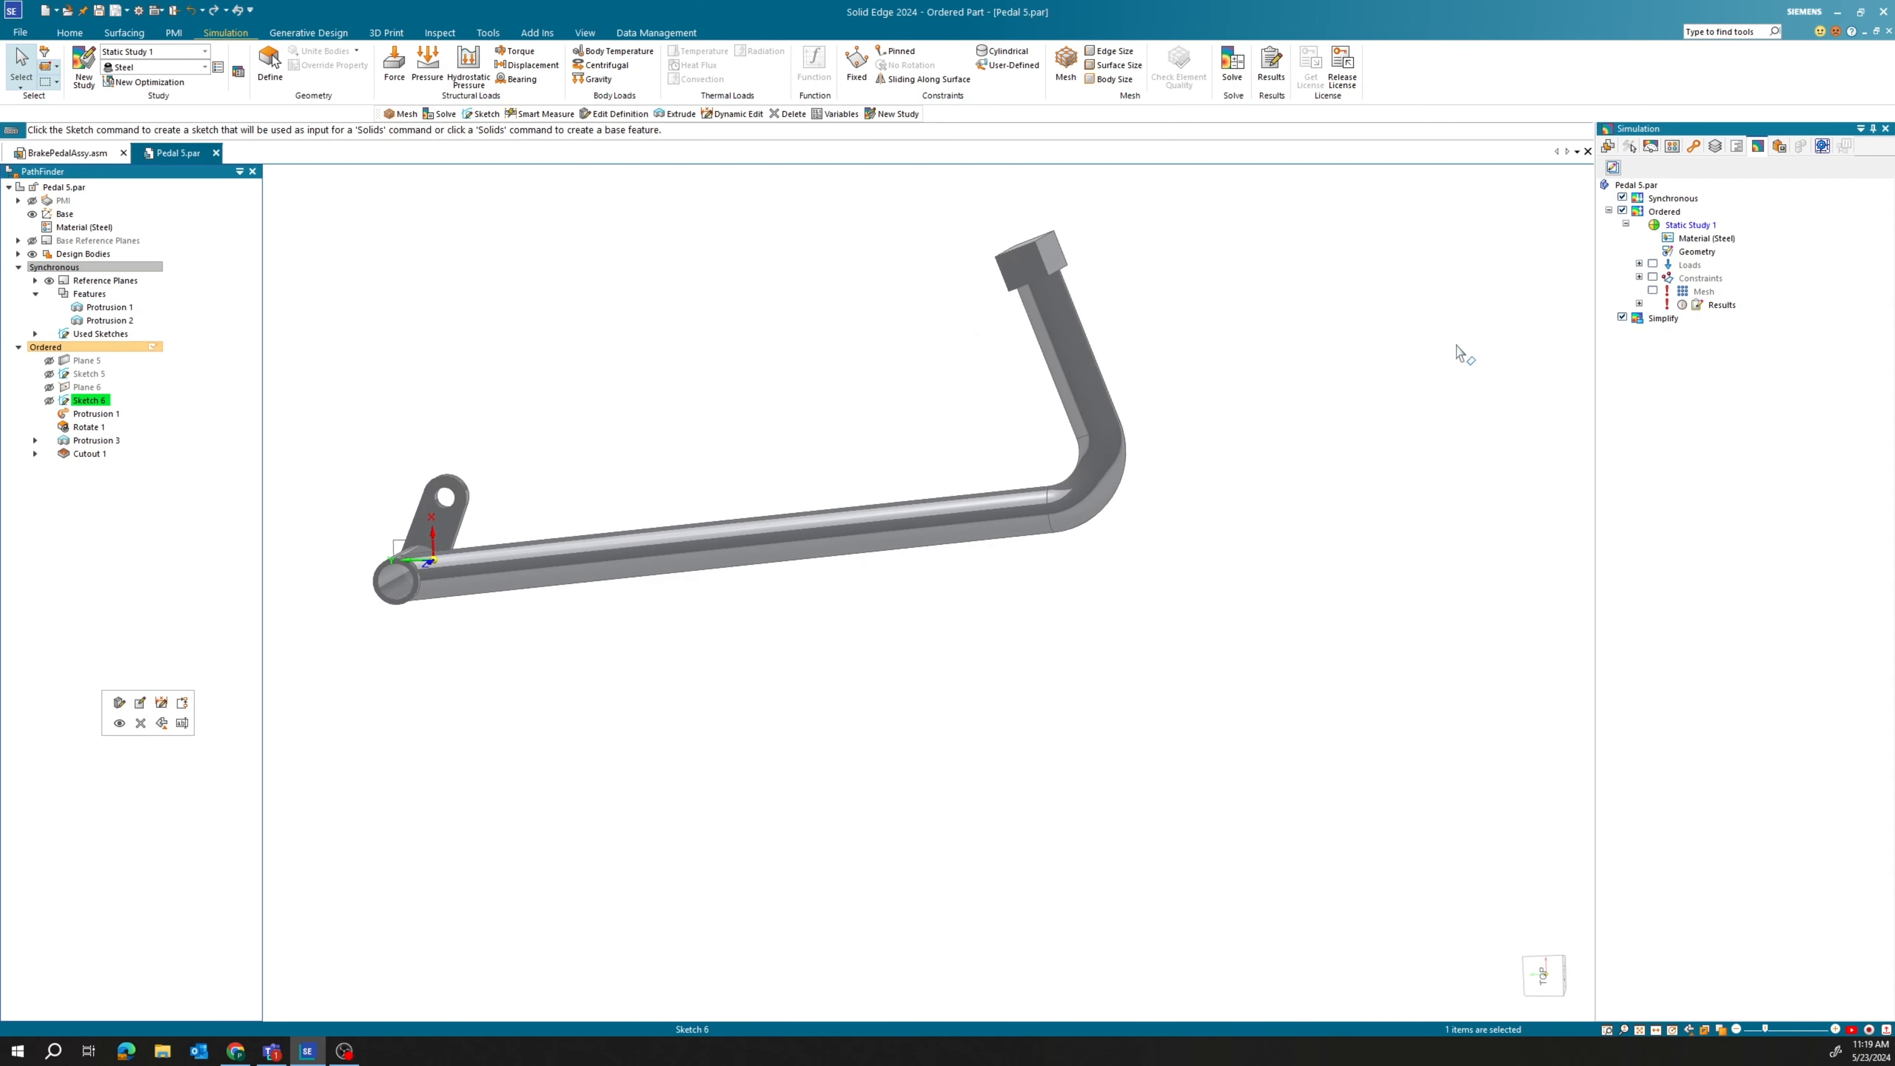
click(1653, 264)
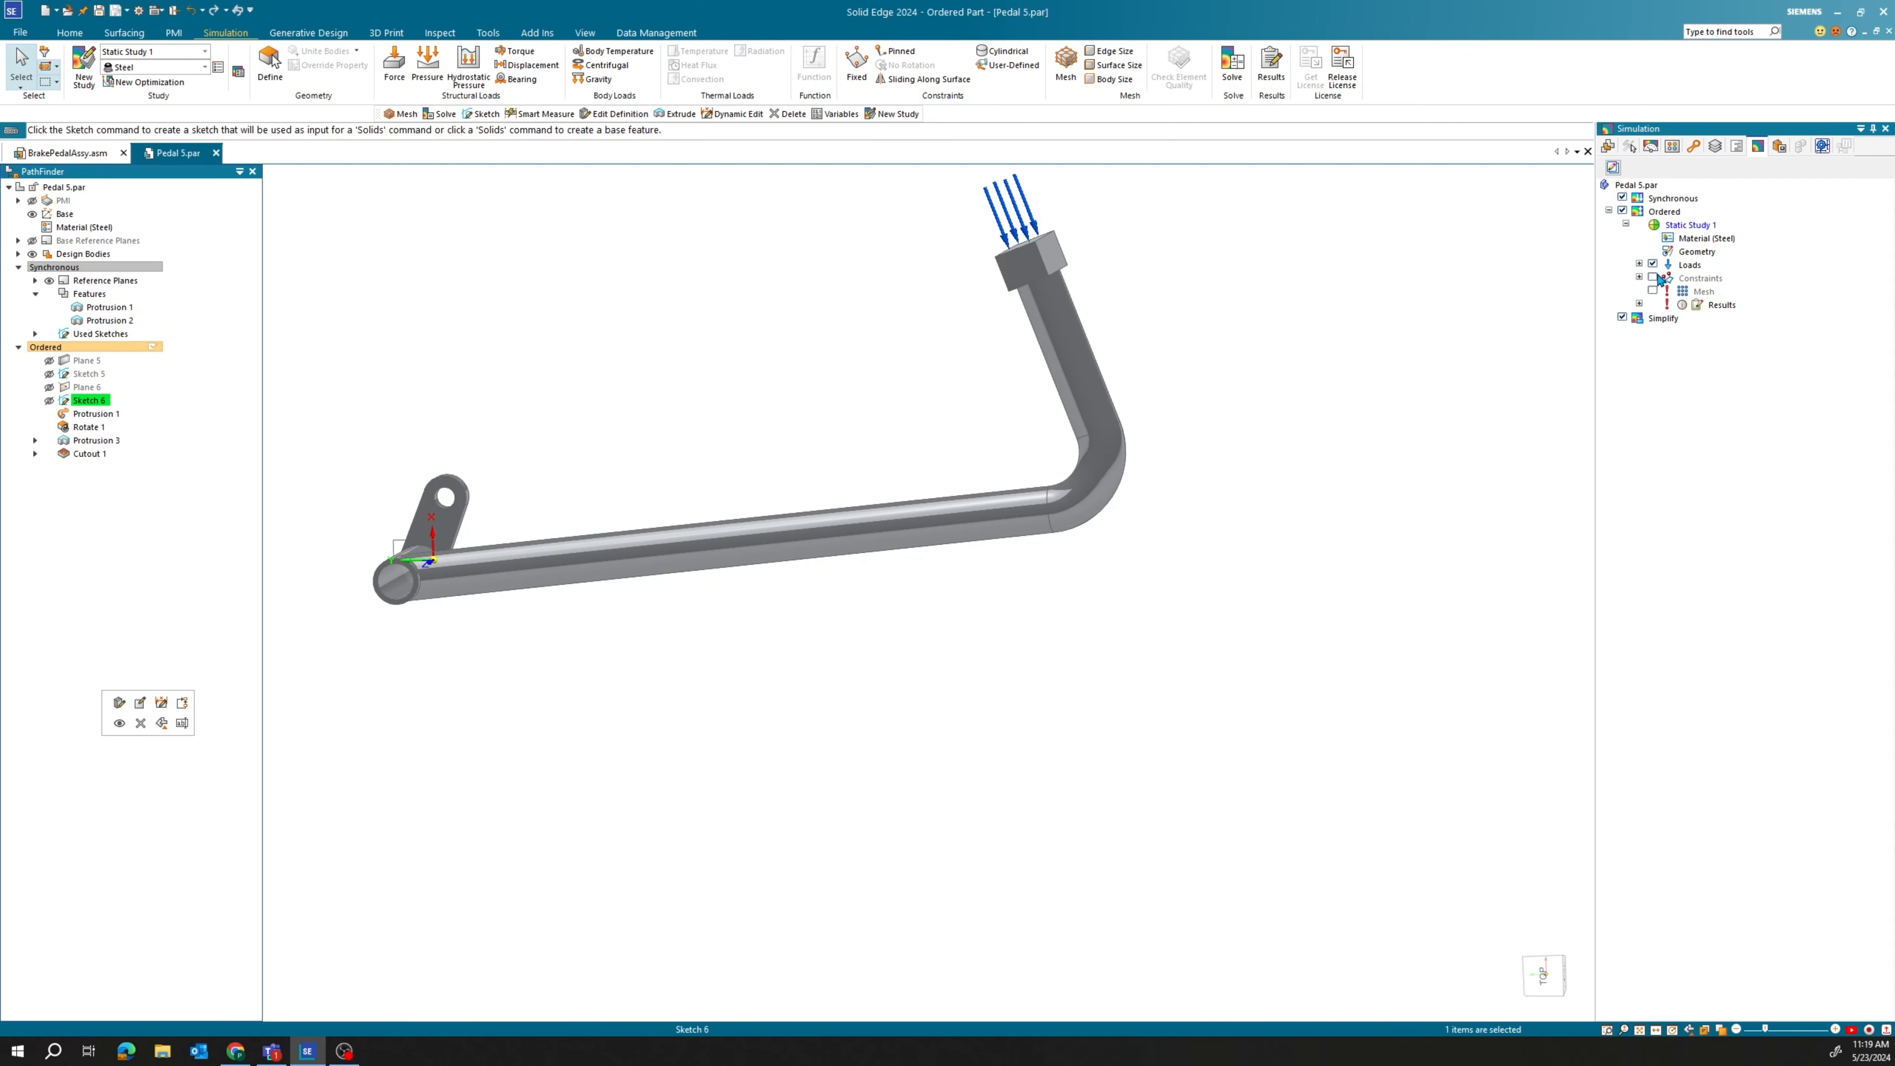
click(1654, 278)
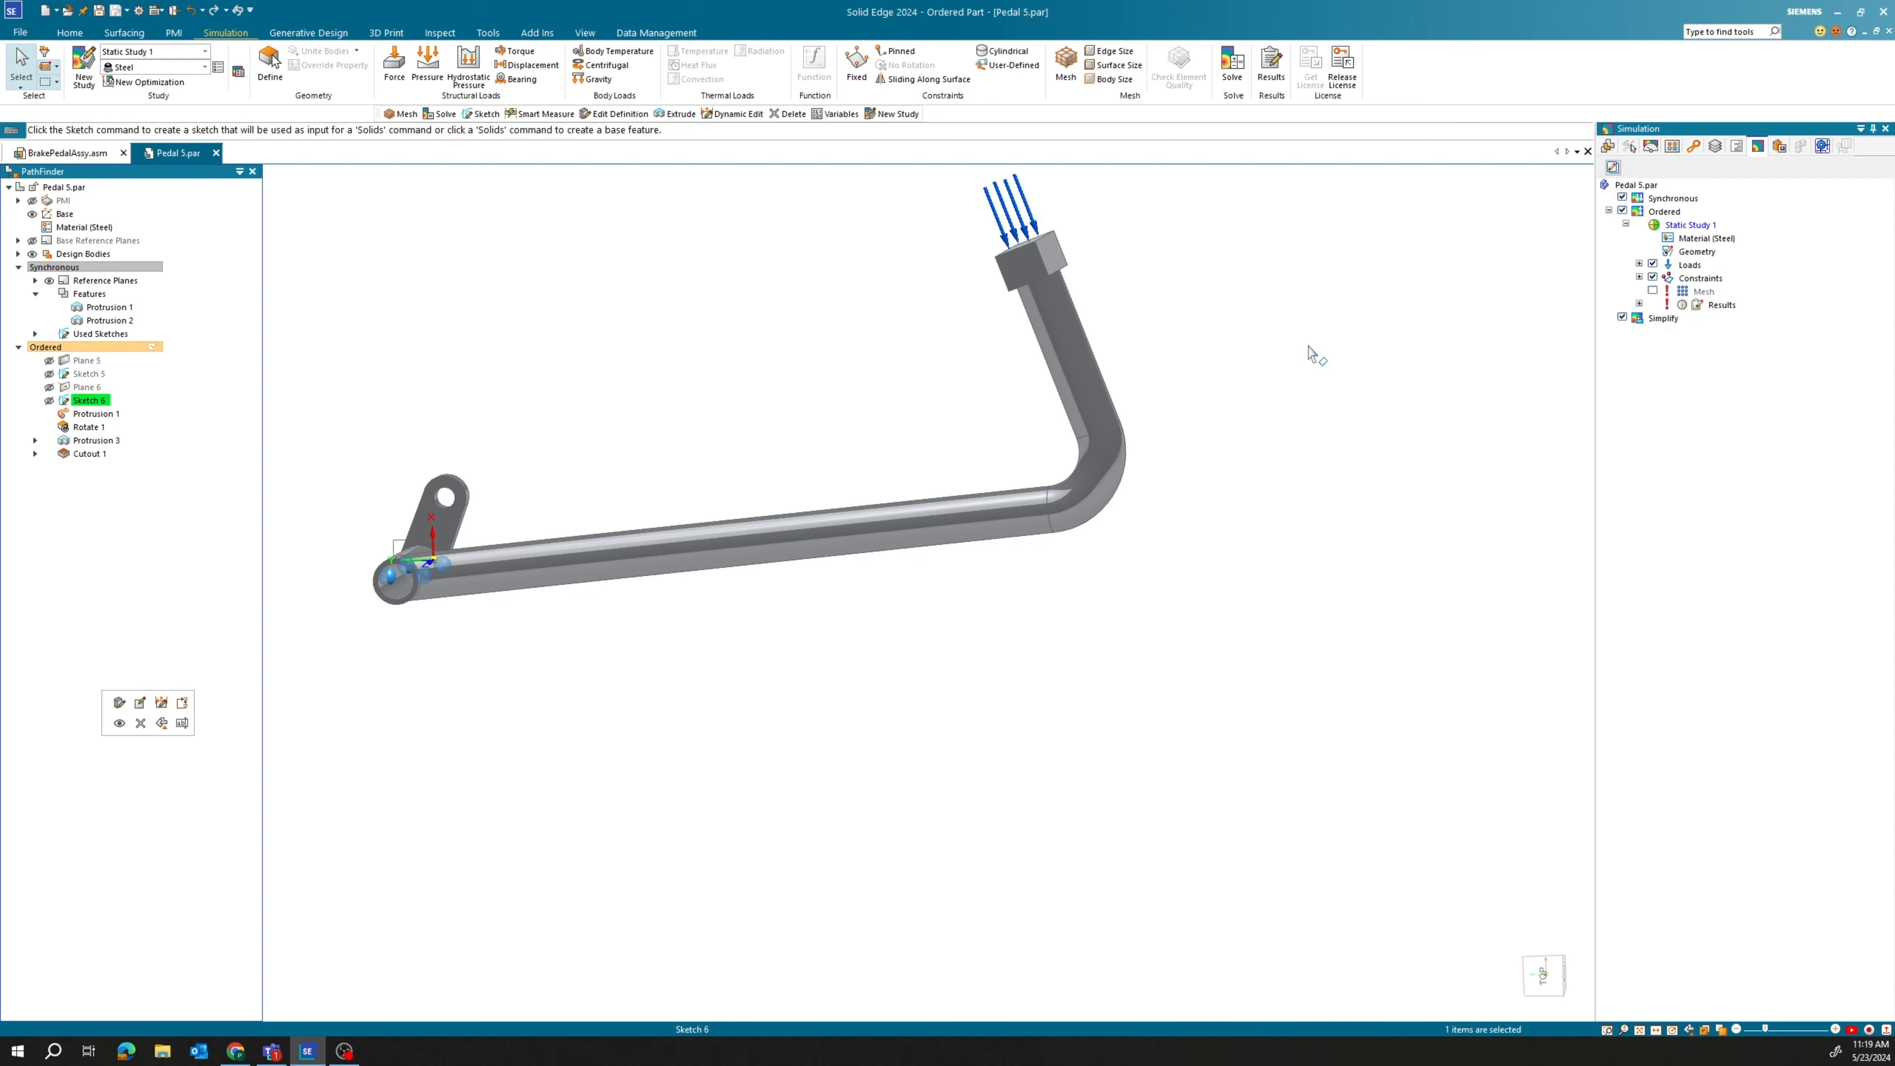
click(1066, 74)
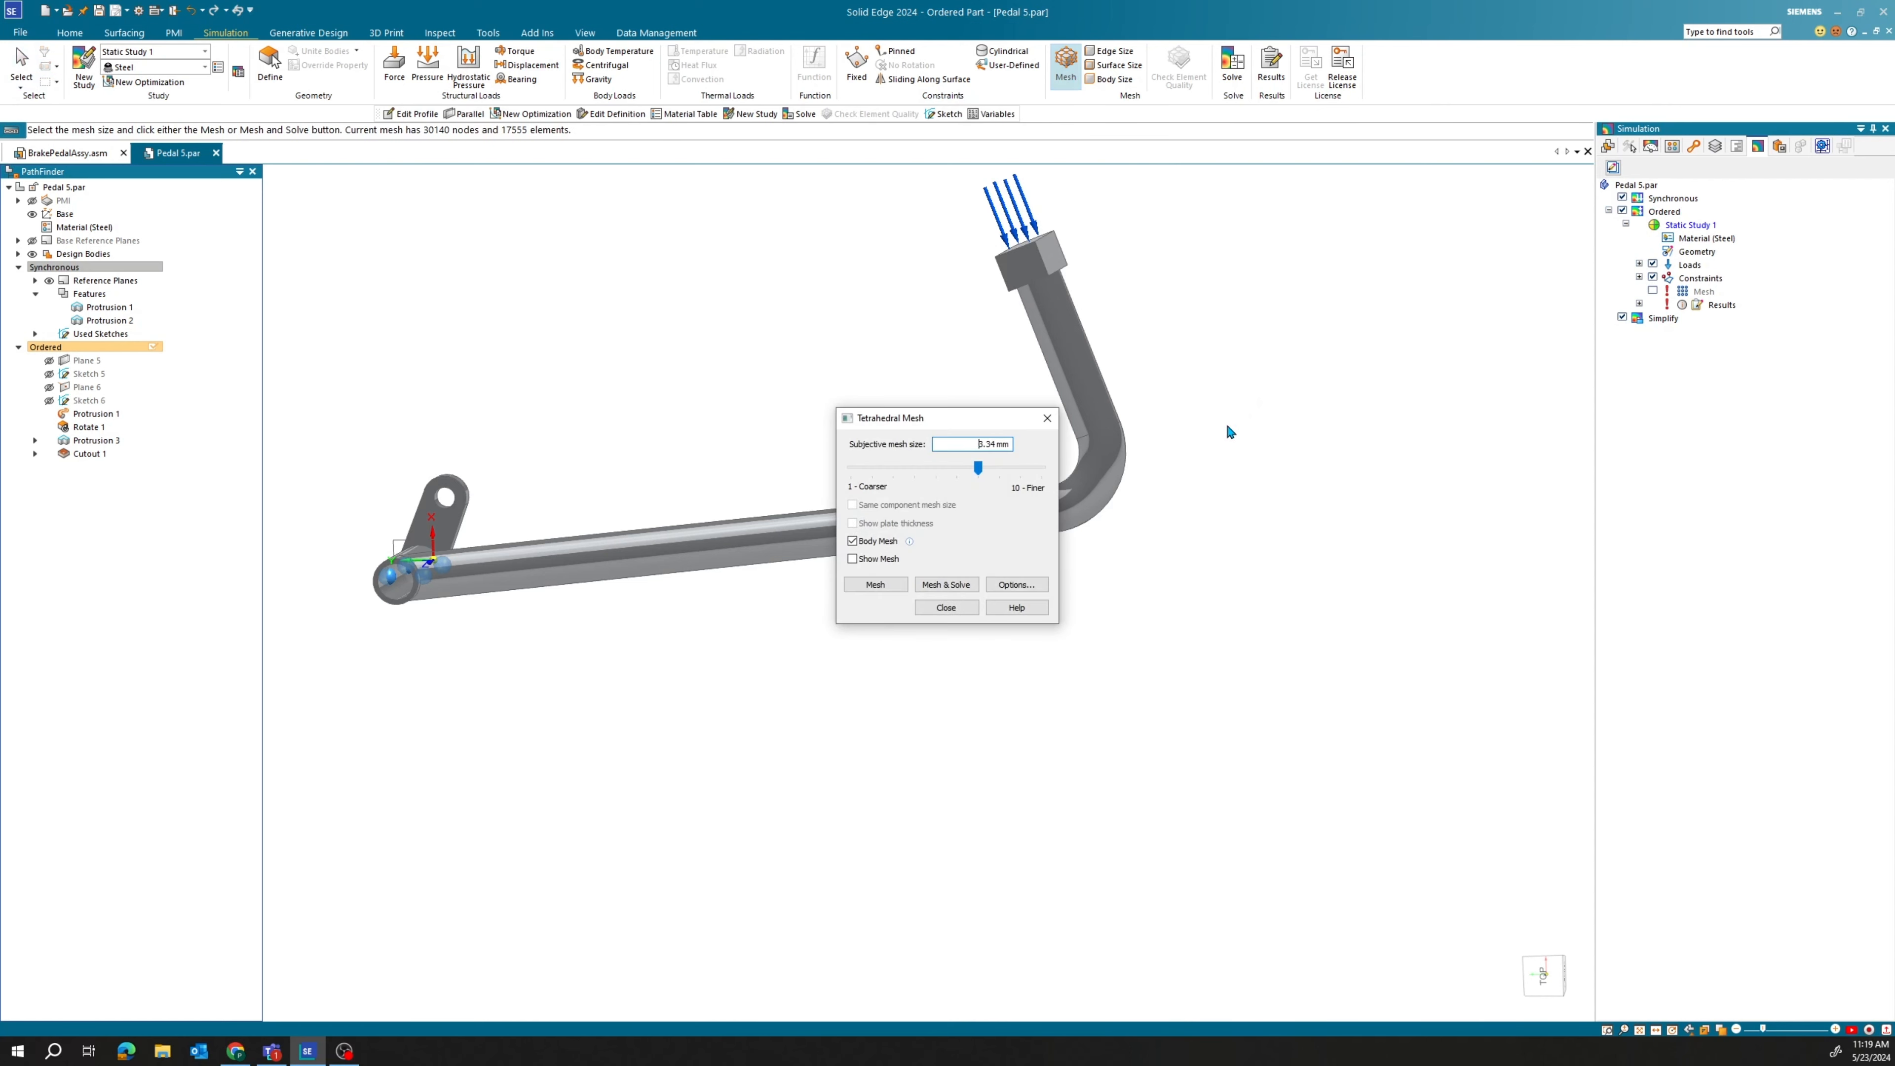
click(946, 585)
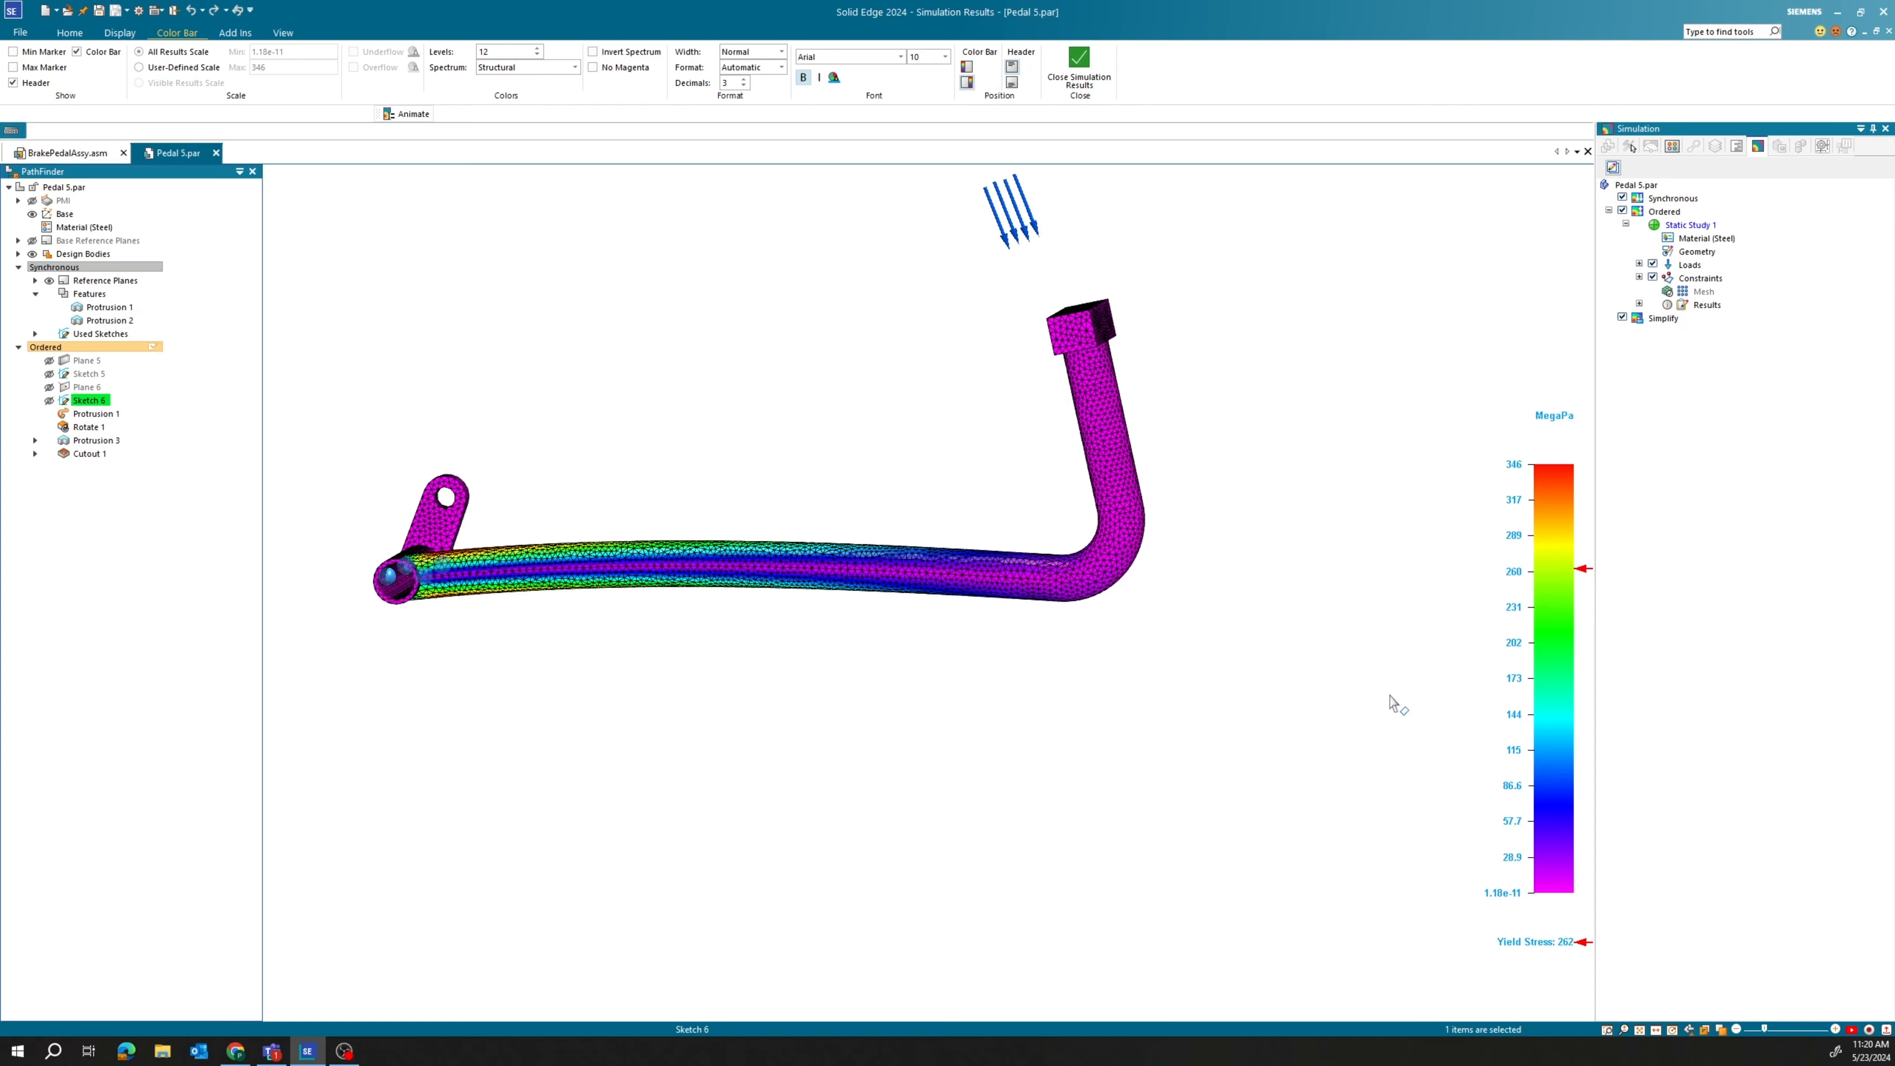
Examine the updated stress plot around the pivot tube, animate the pedal's deformation, and close the results.
middle_drag(712, 630, 766, 664)
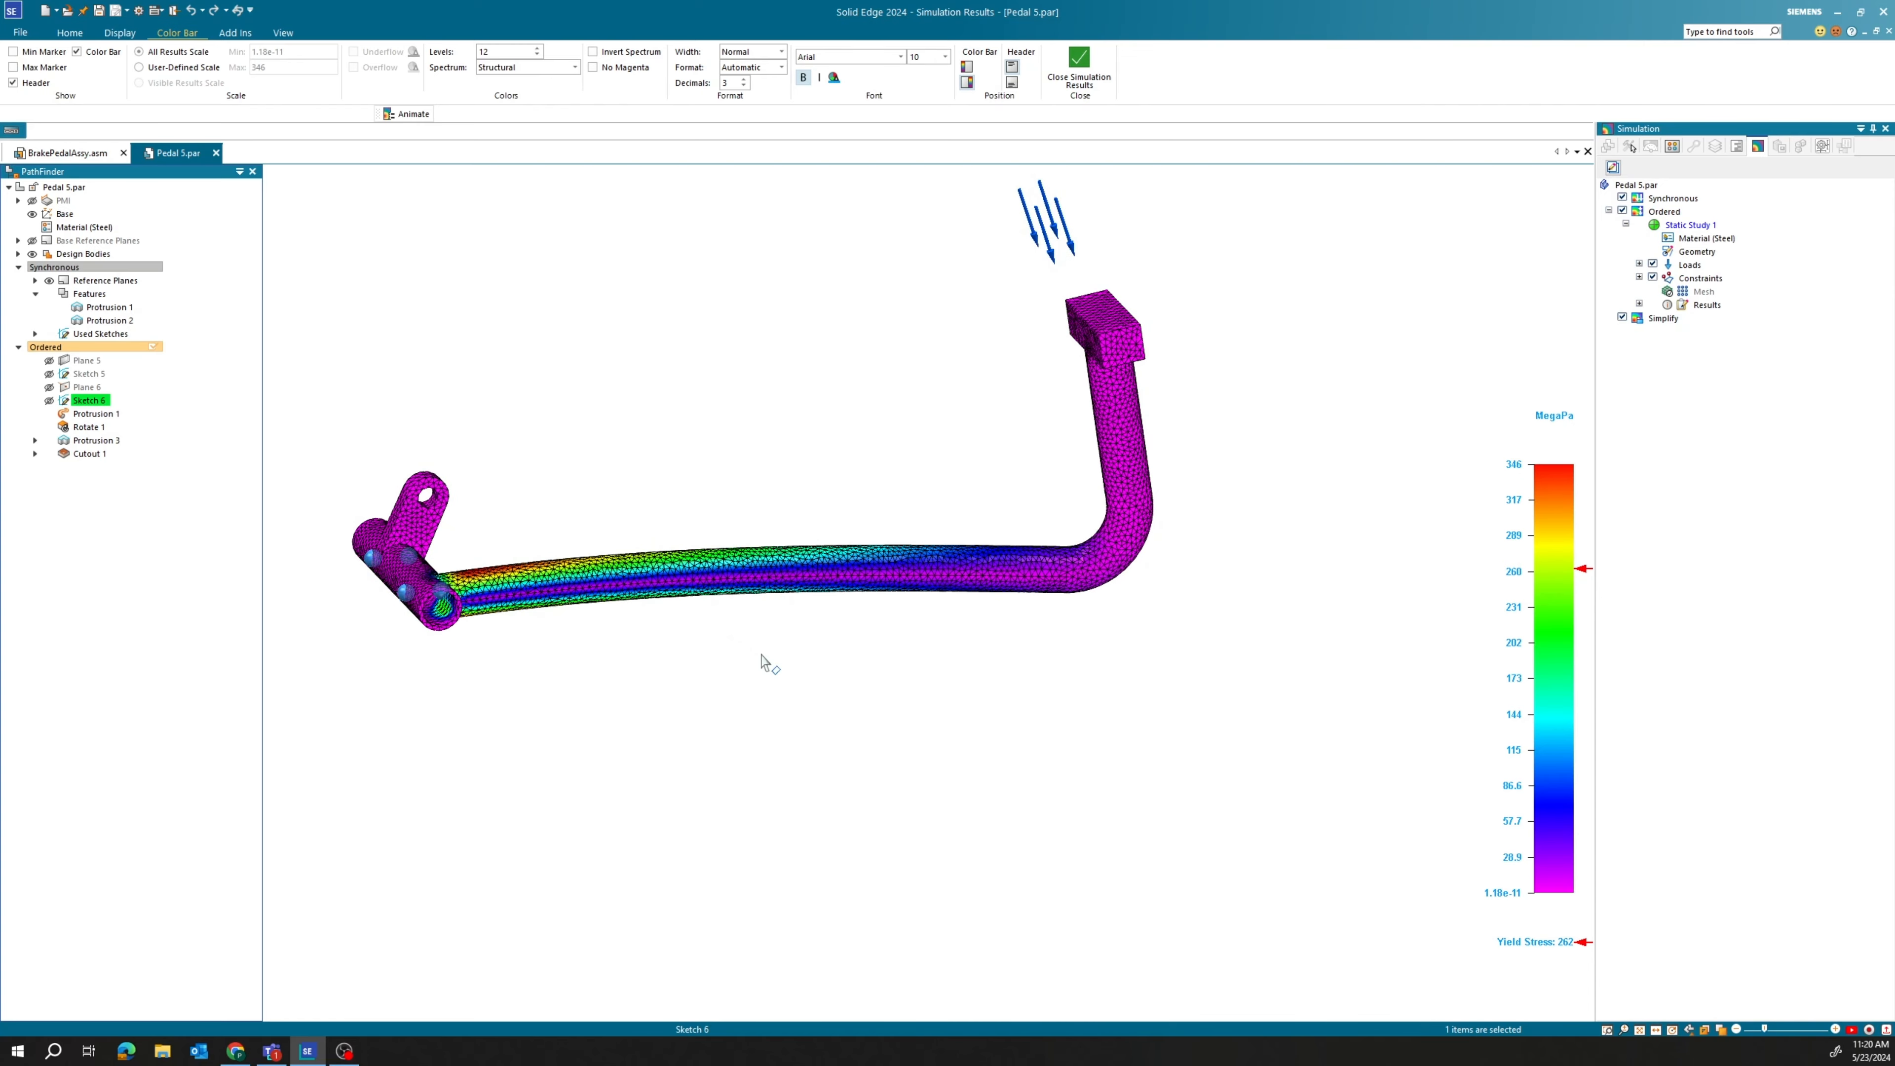
middle_drag(860, 614, 916, 617)
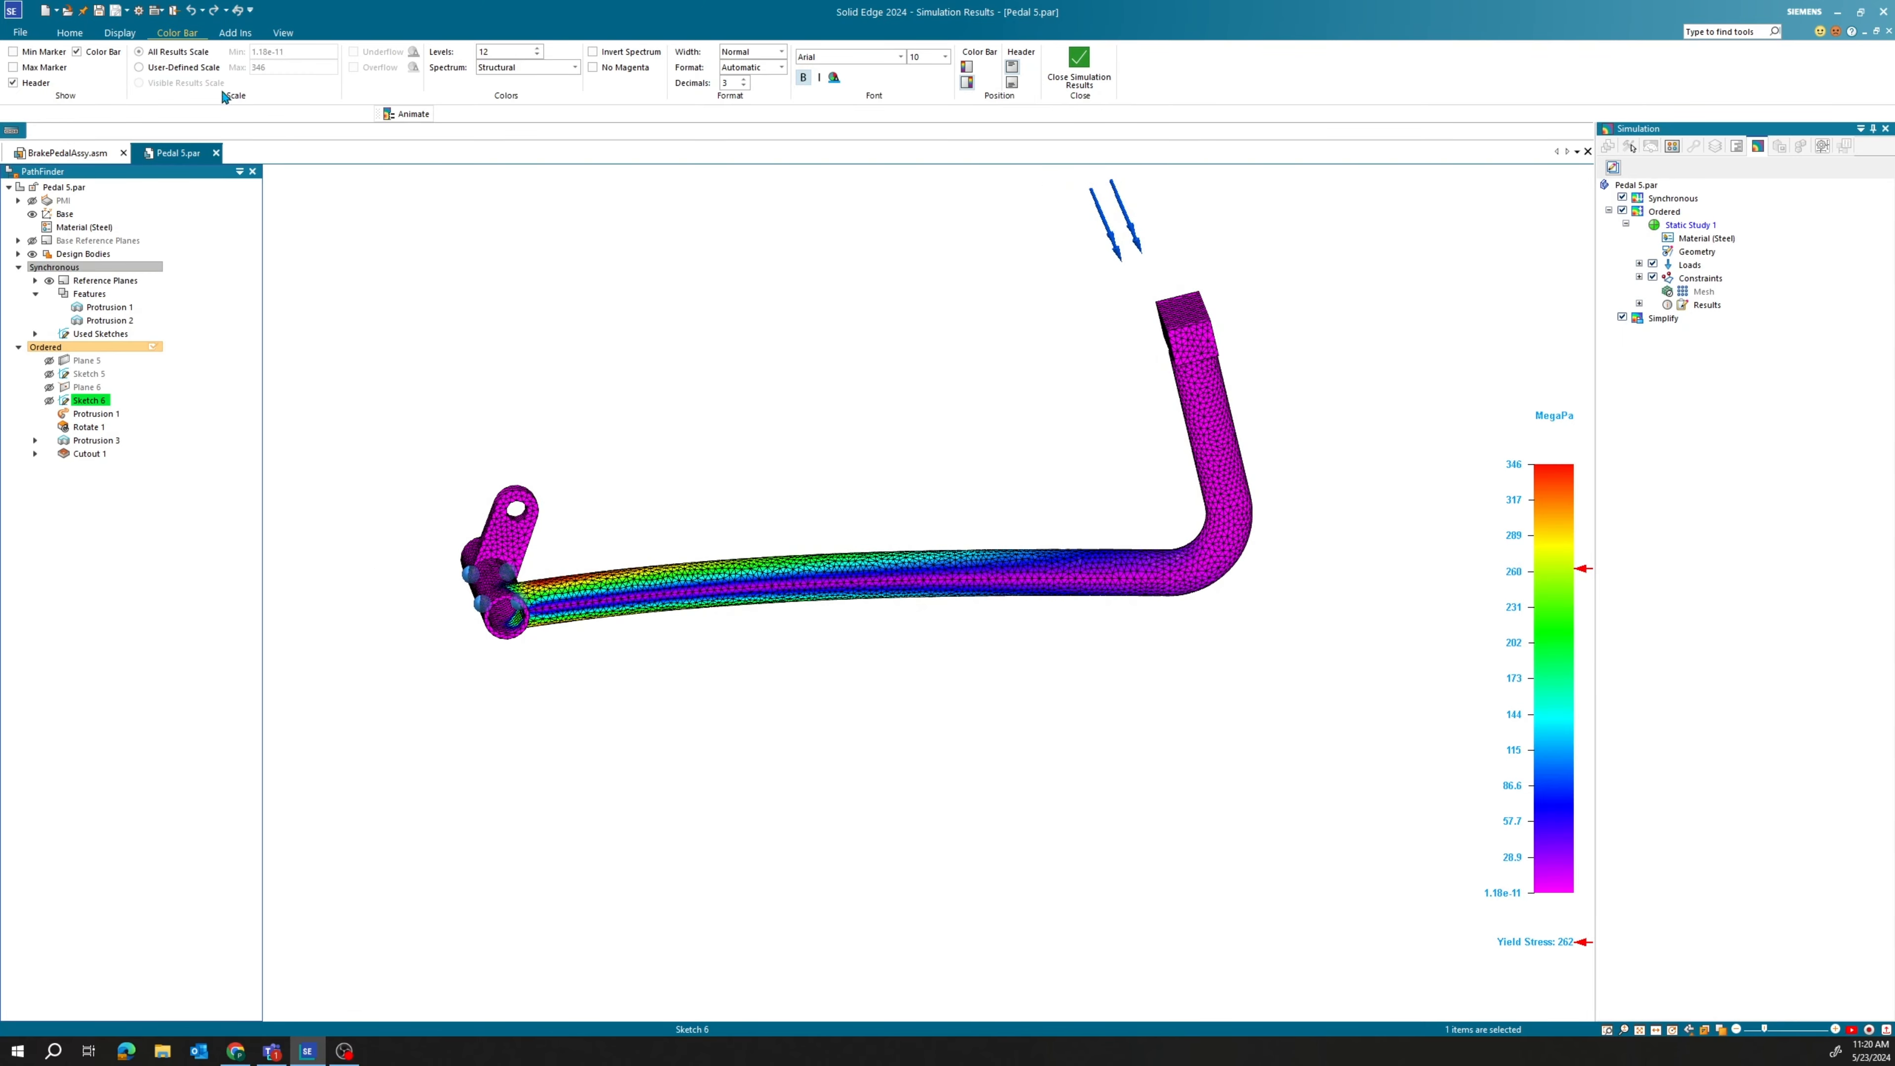
click(61, 35)
click(472, 66)
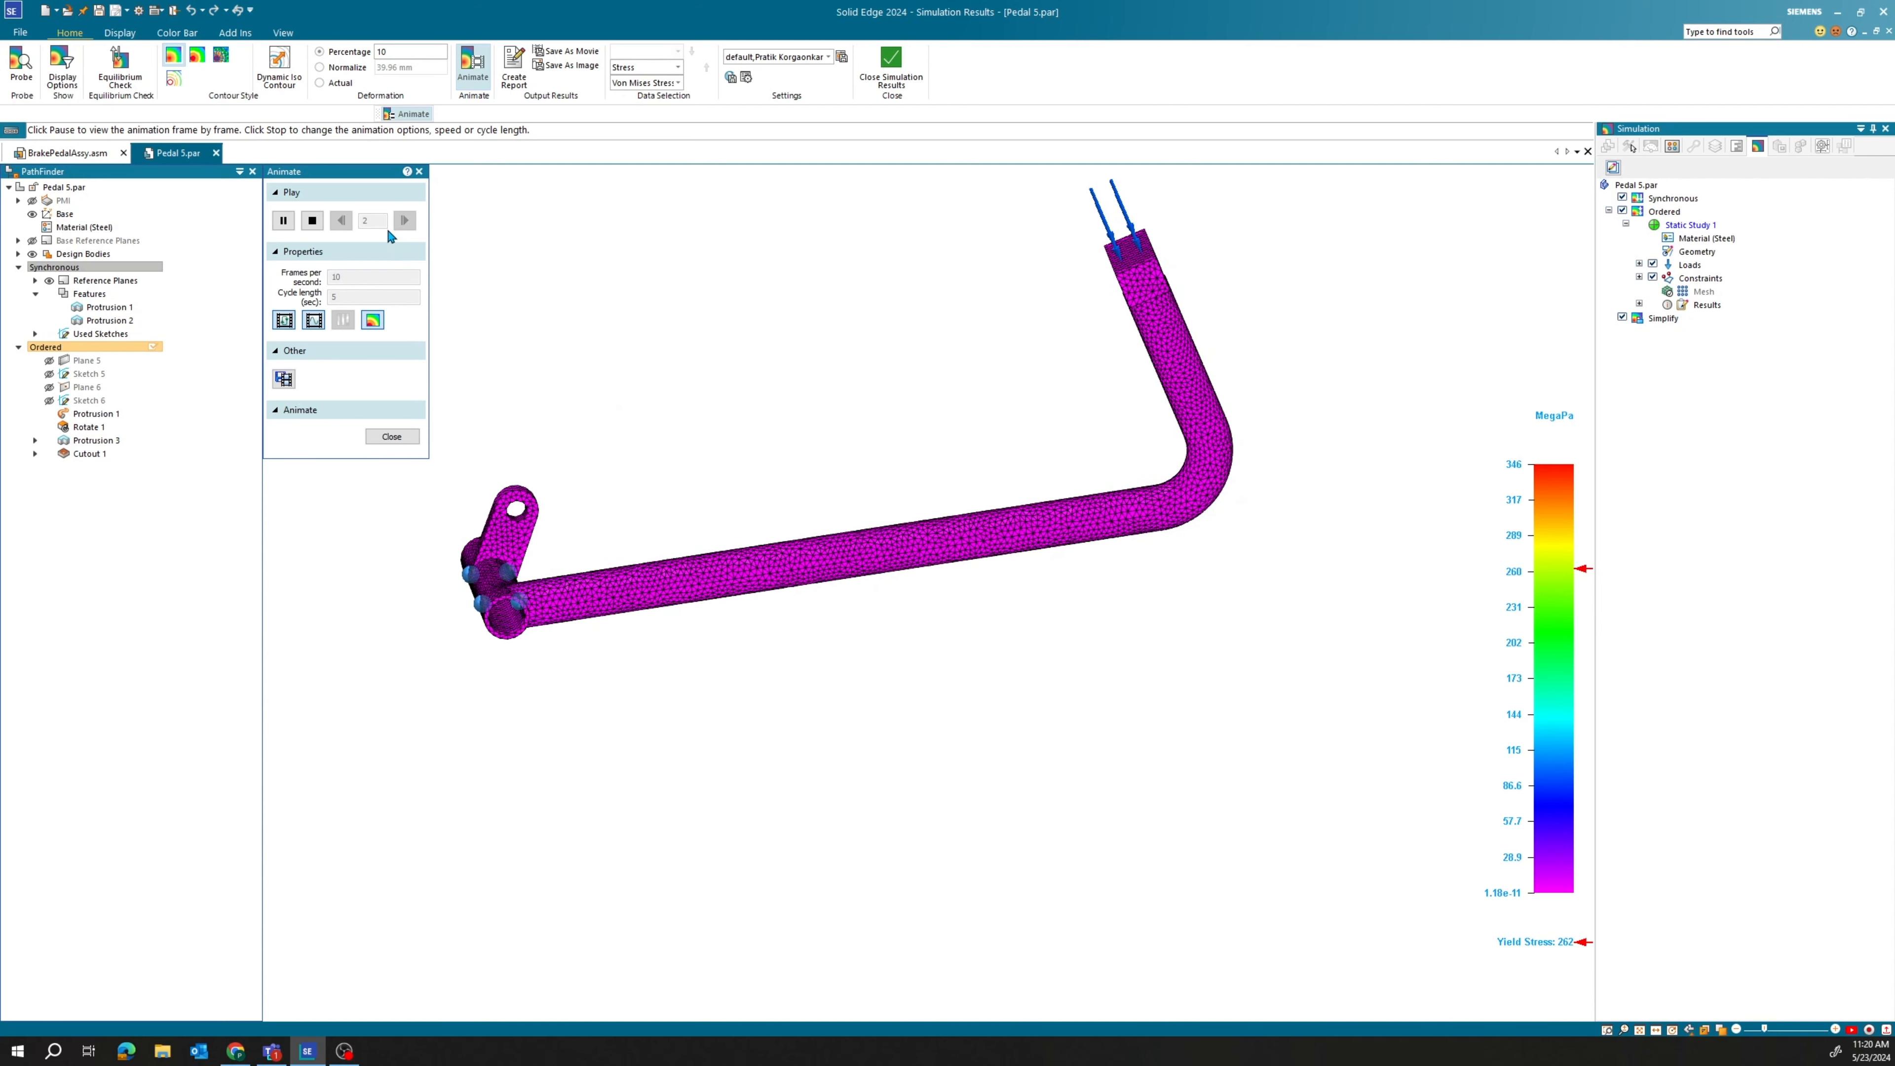
click(401, 434)
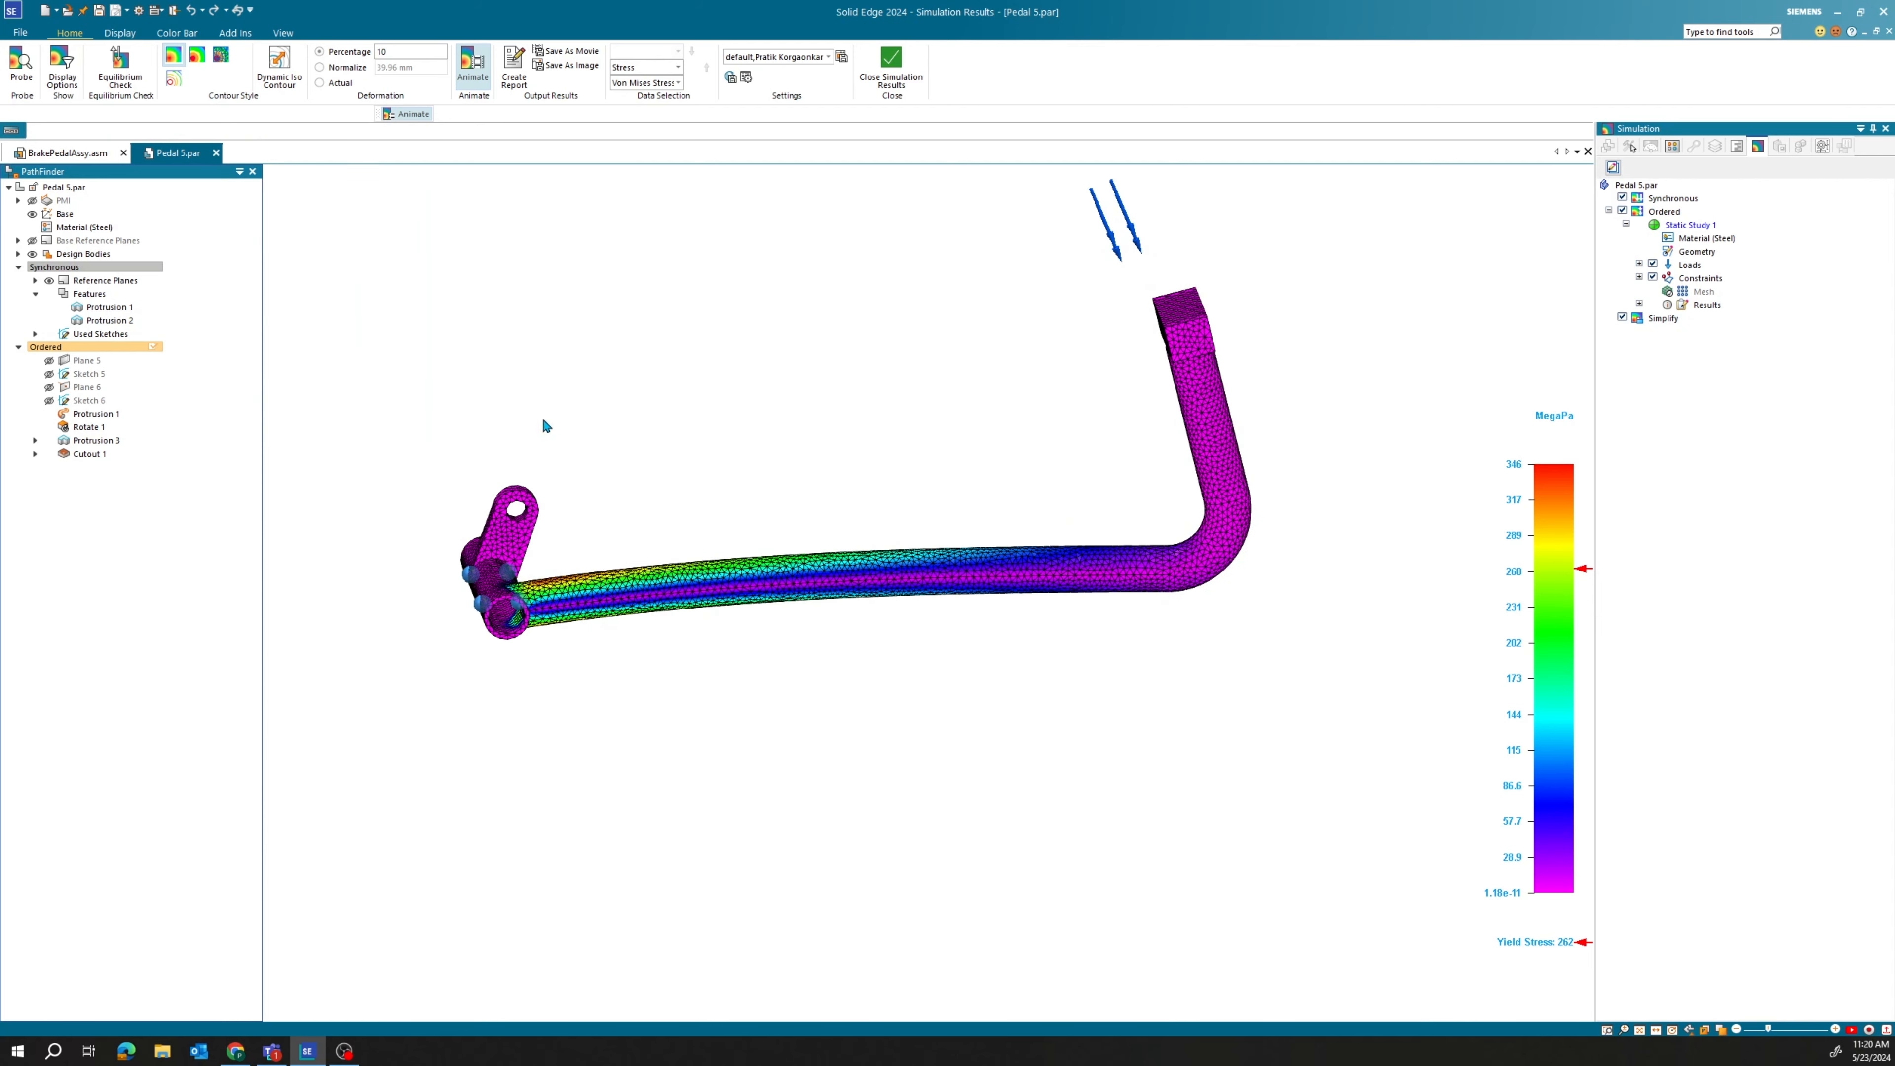
click(891, 71)
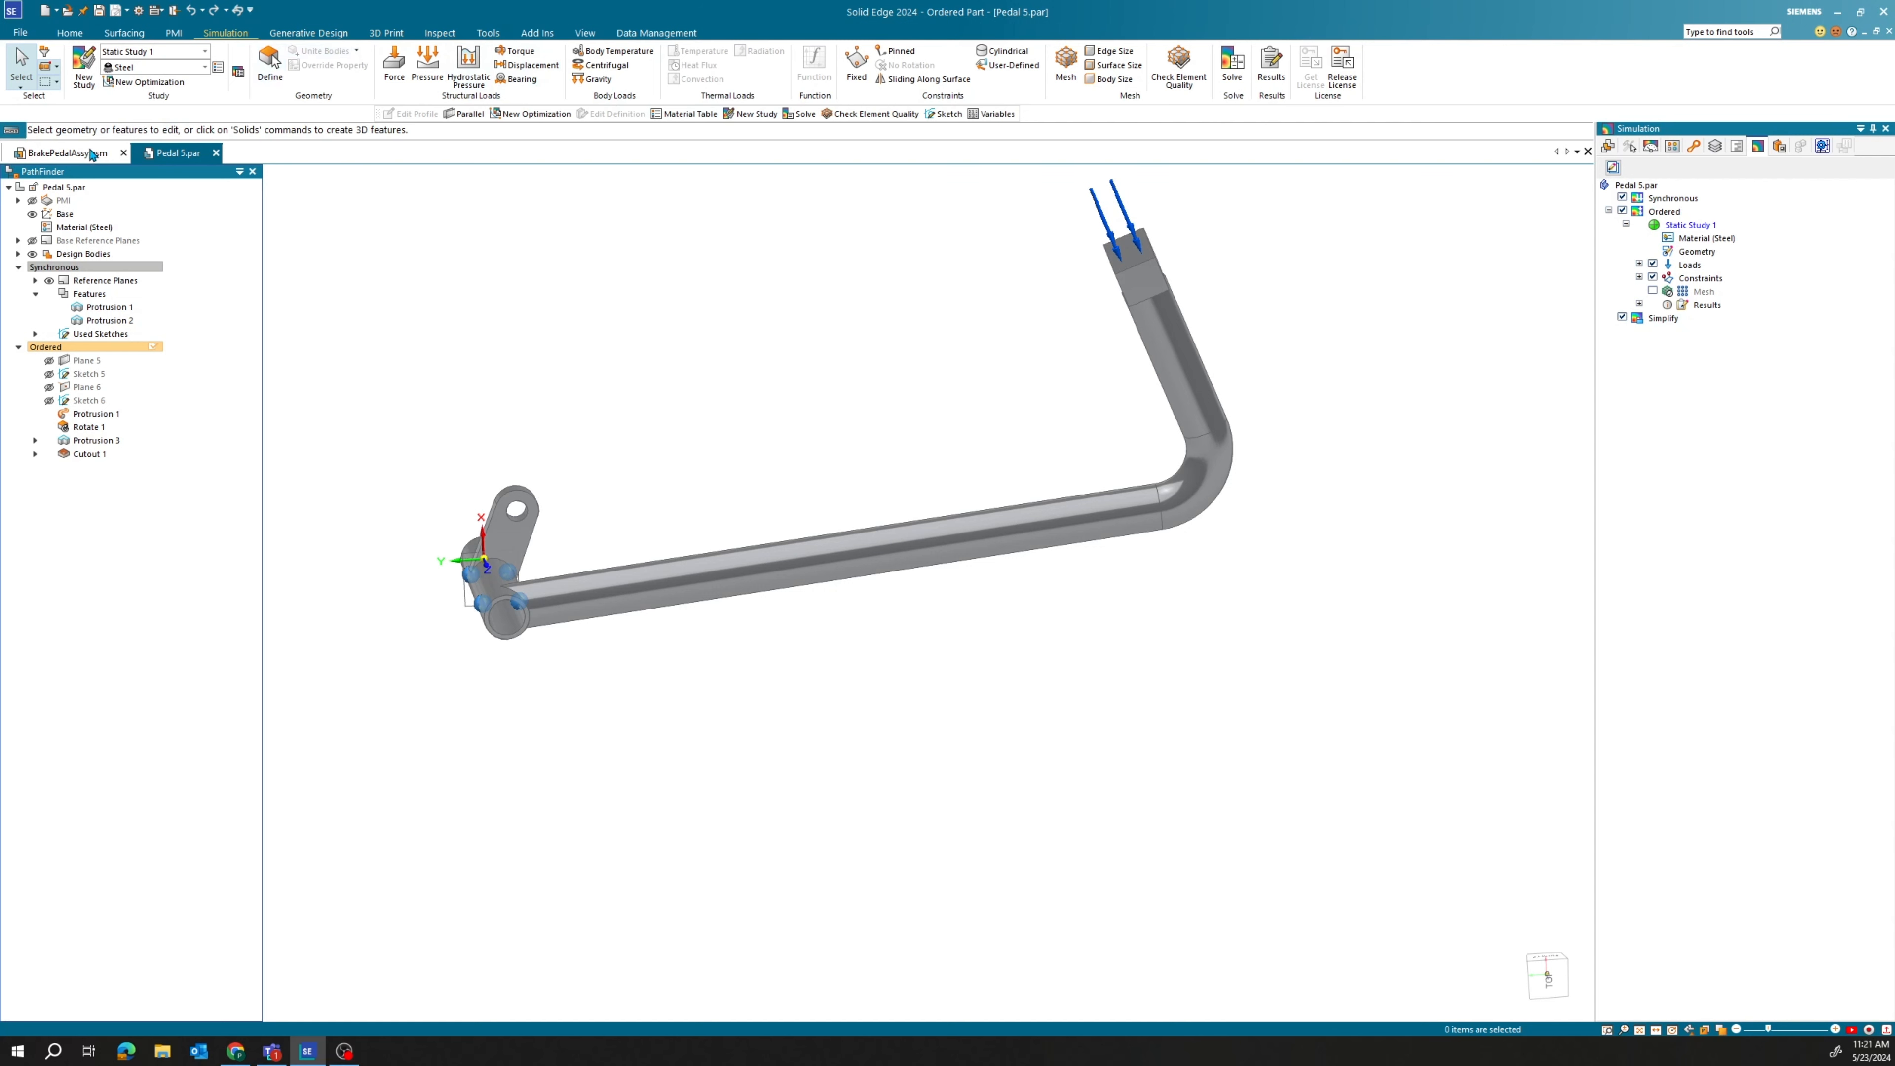
Switch to BrakePedalAssy.asm, look at the Motion environment, and exit it.
click(75, 154)
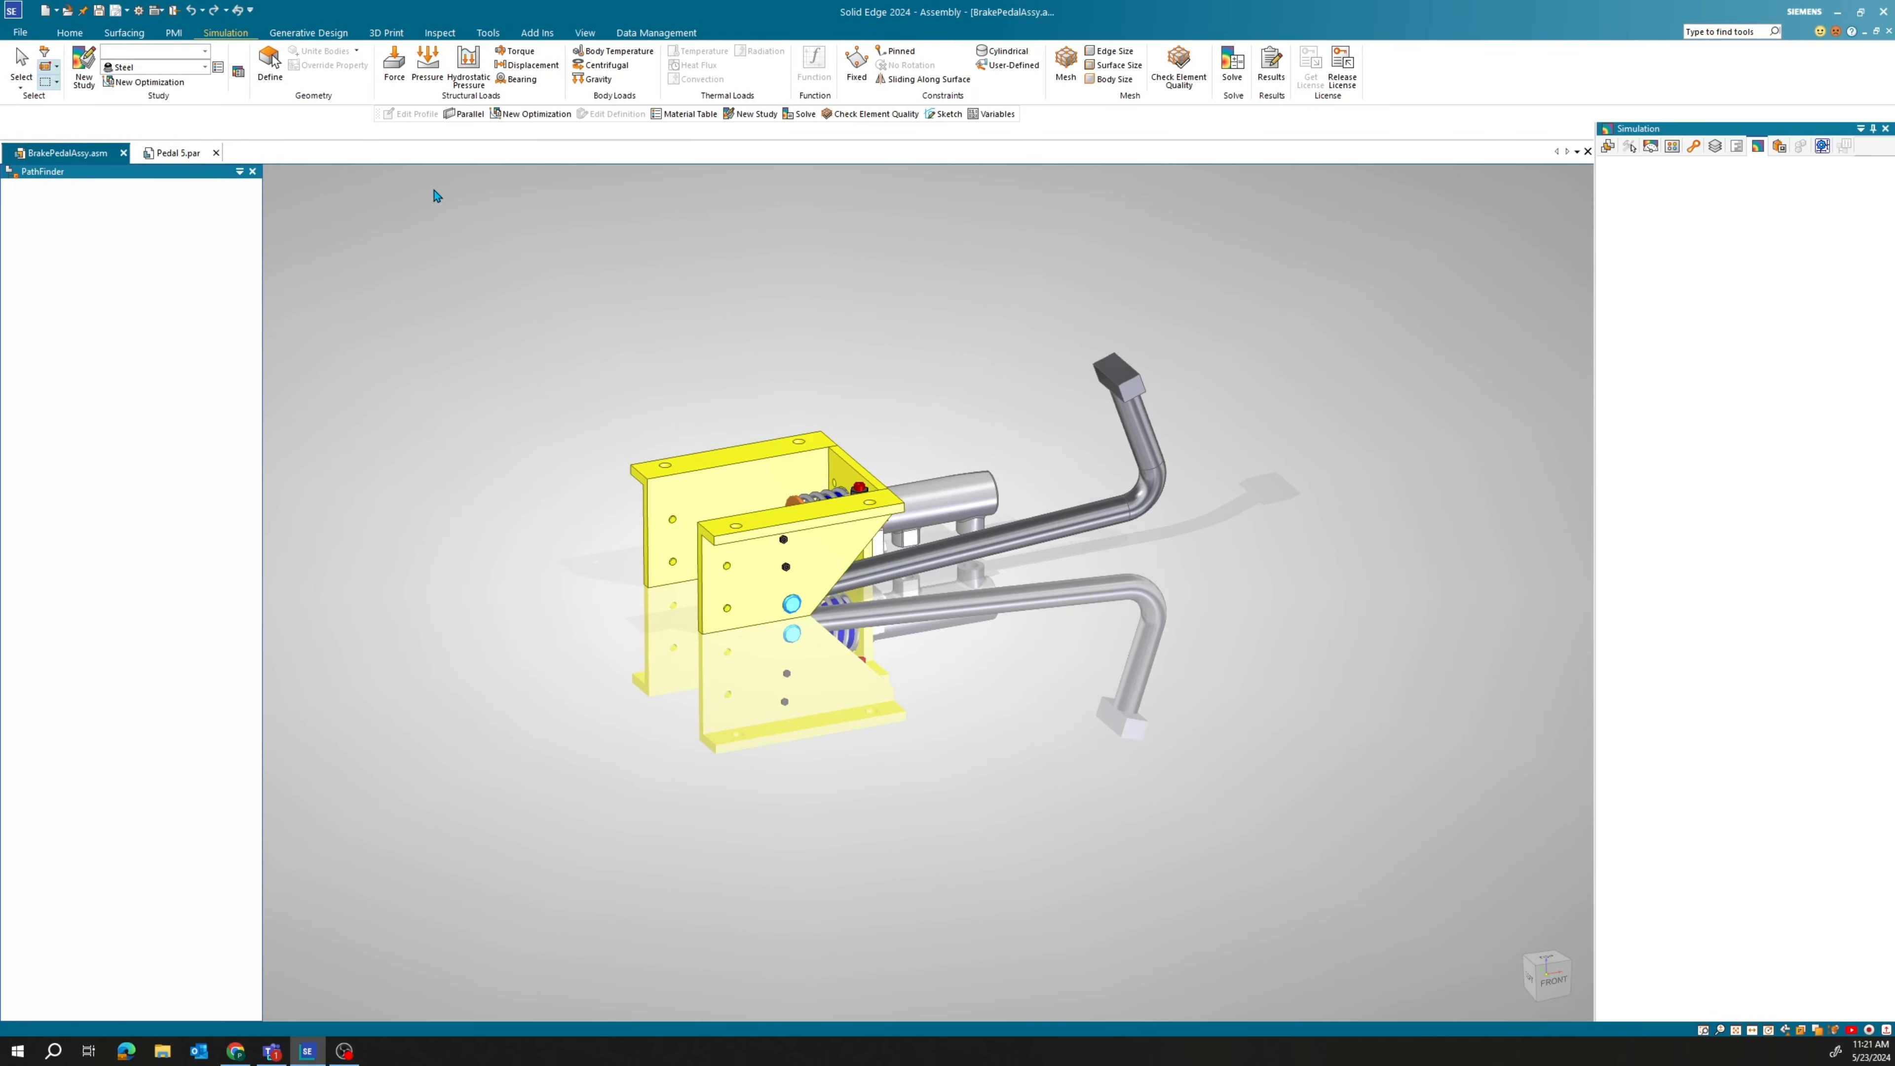
click(495, 35)
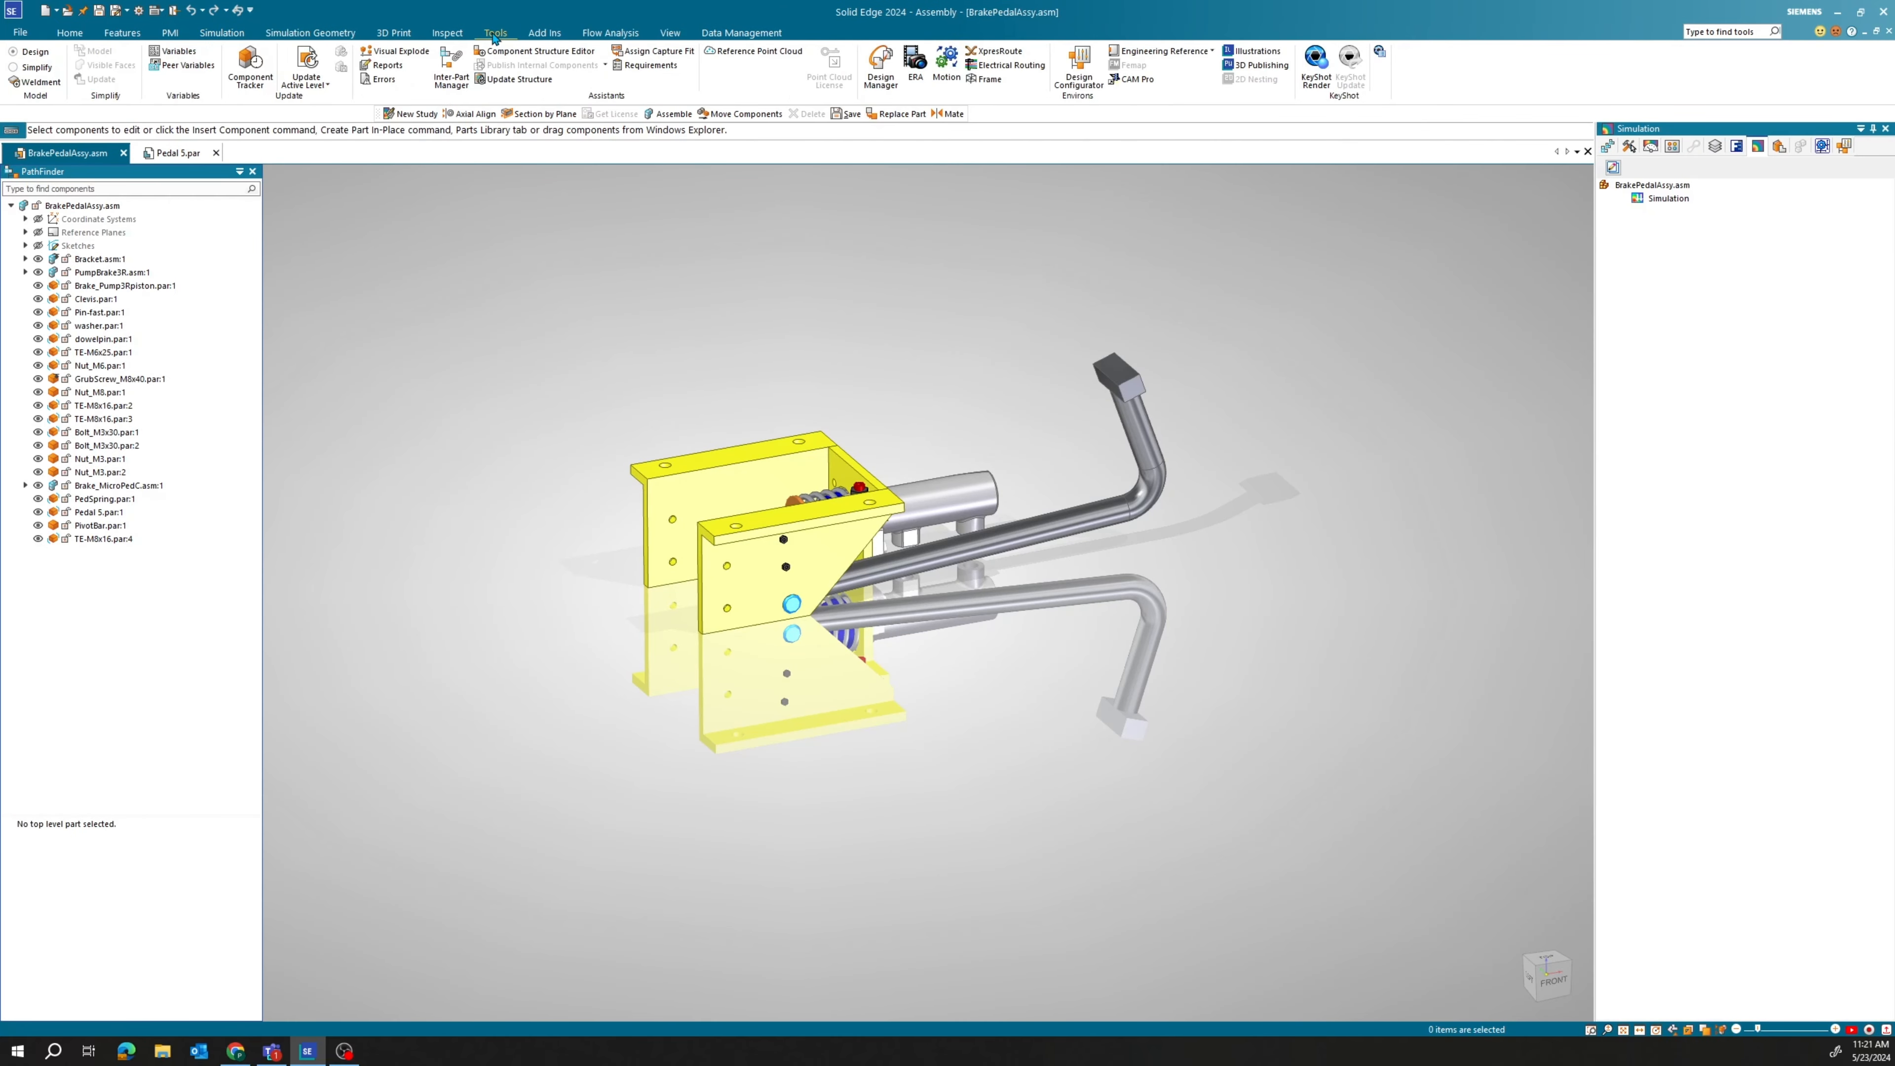
click(947, 75)
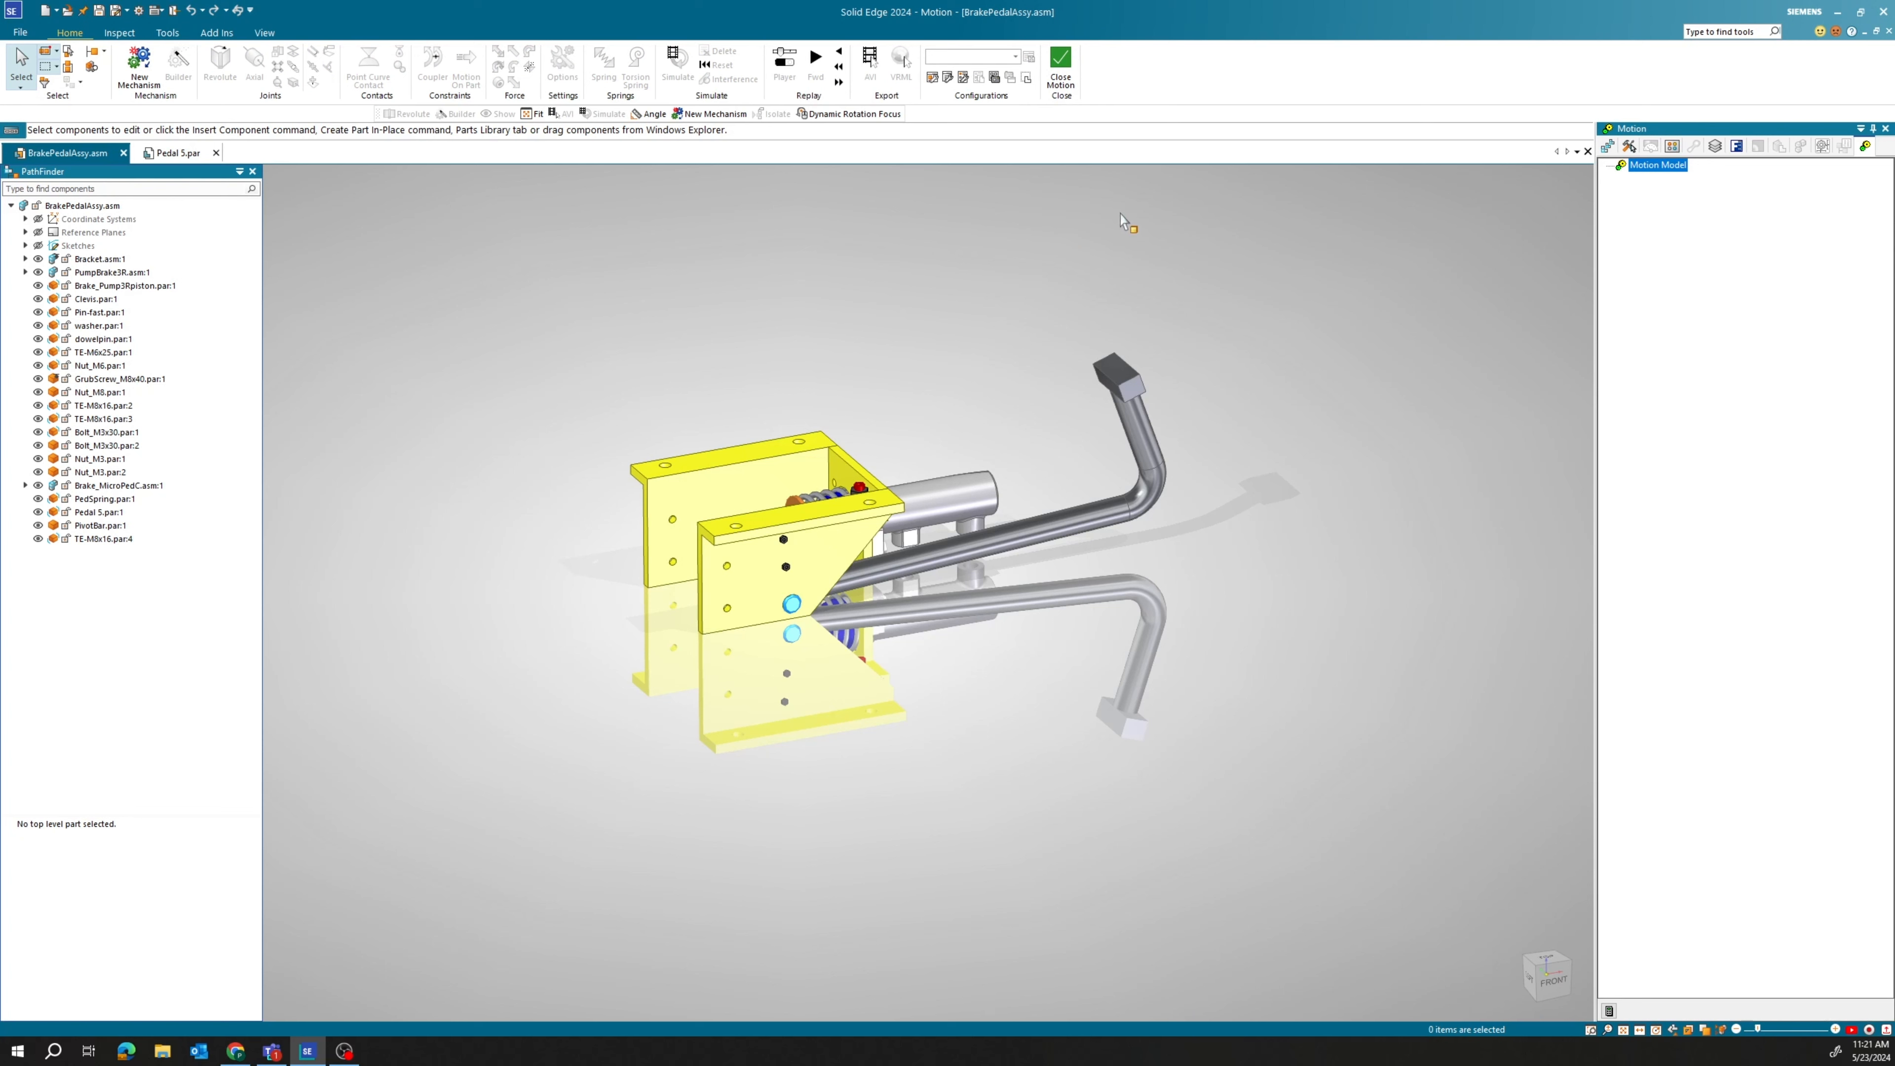
click(1063, 82)
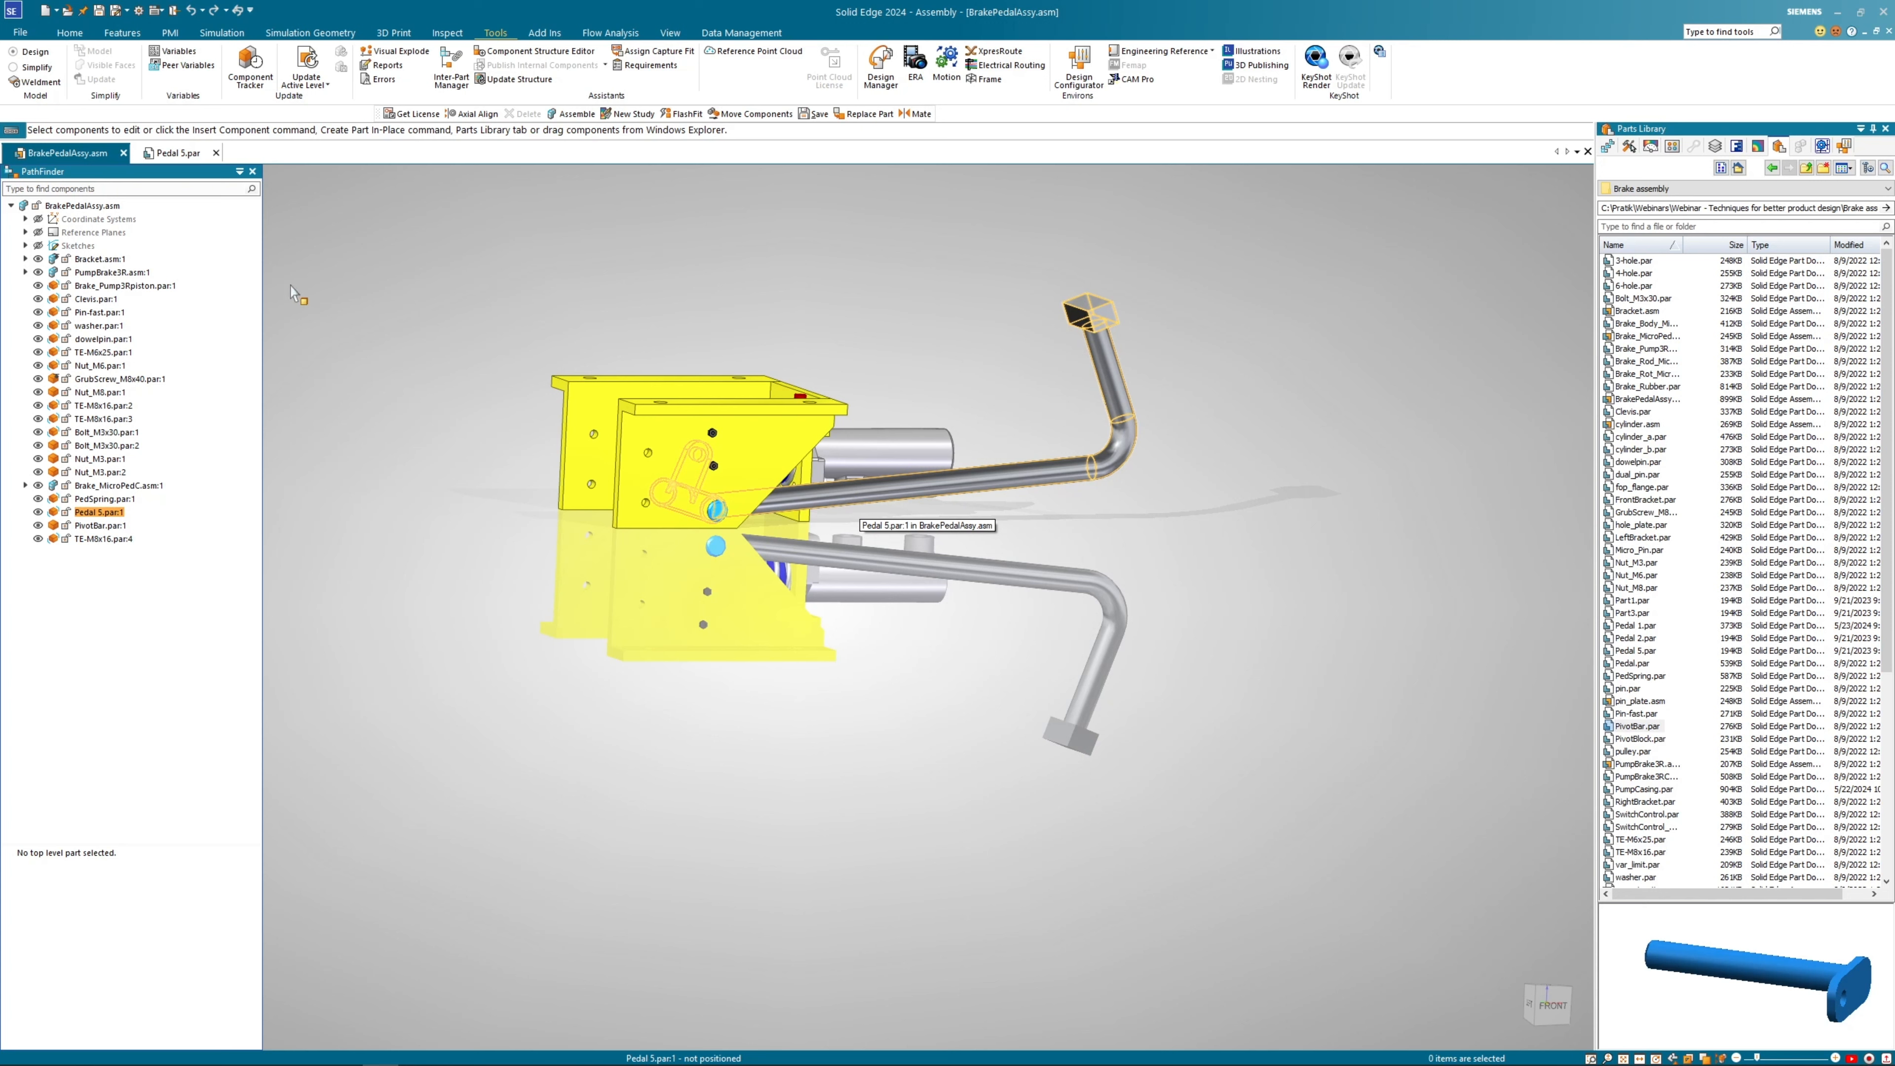
Delete the assembly relationships of Pedal 5 to the Pin-fast part, the Bracket and the PivotBar.
click(79, 36)
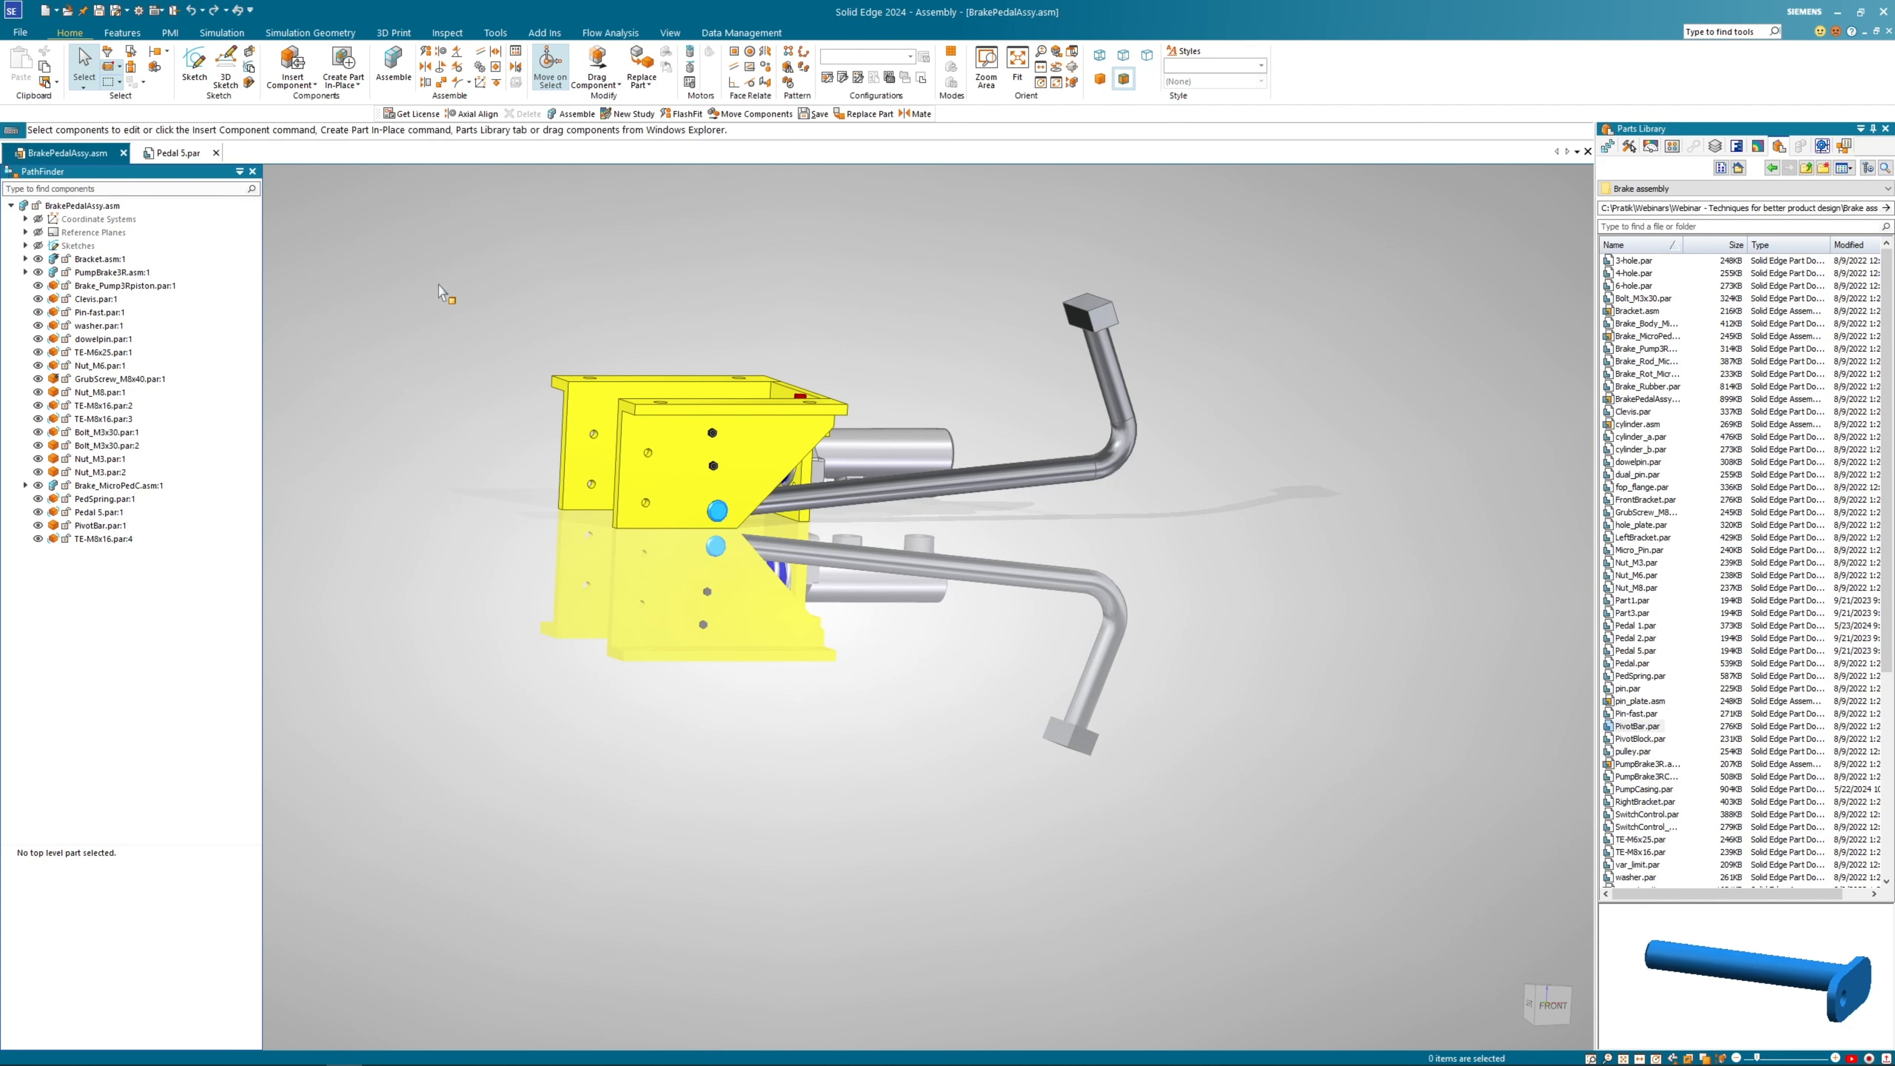
click(105, 513)
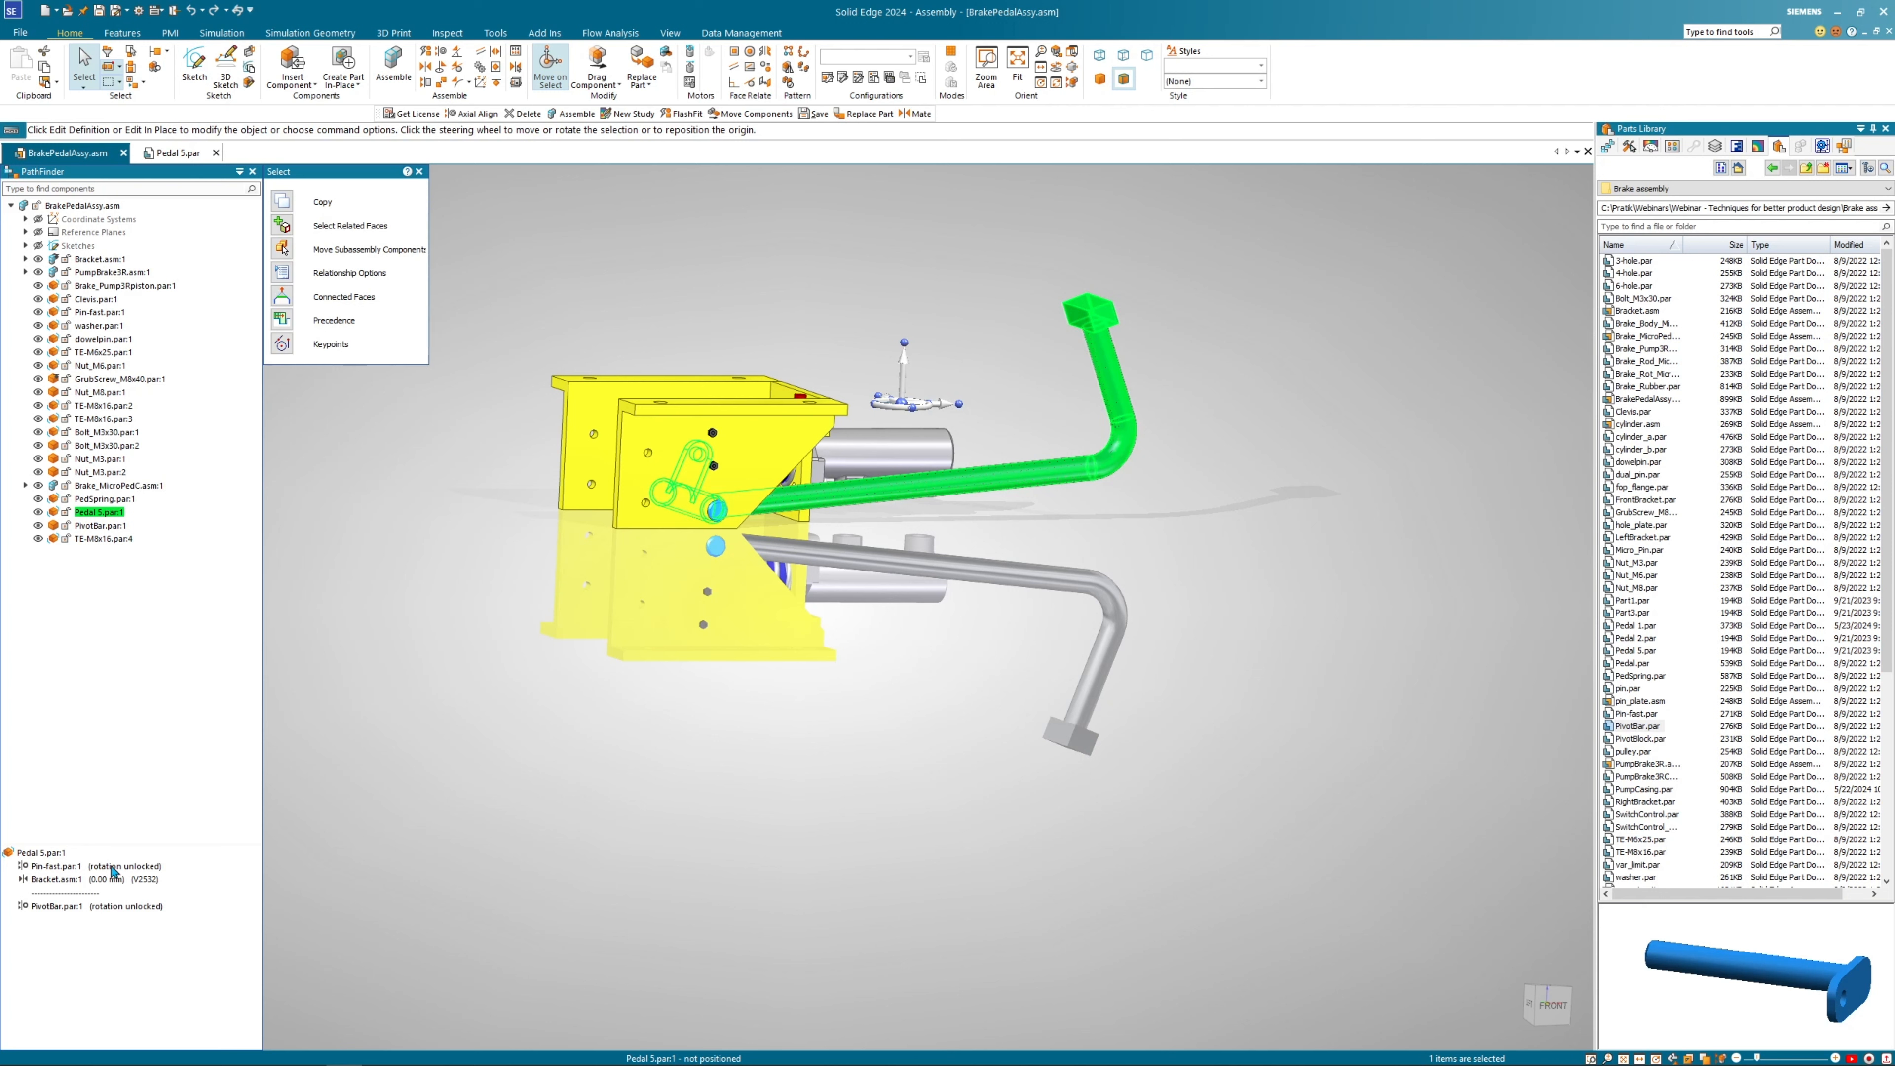
click(111, 867)
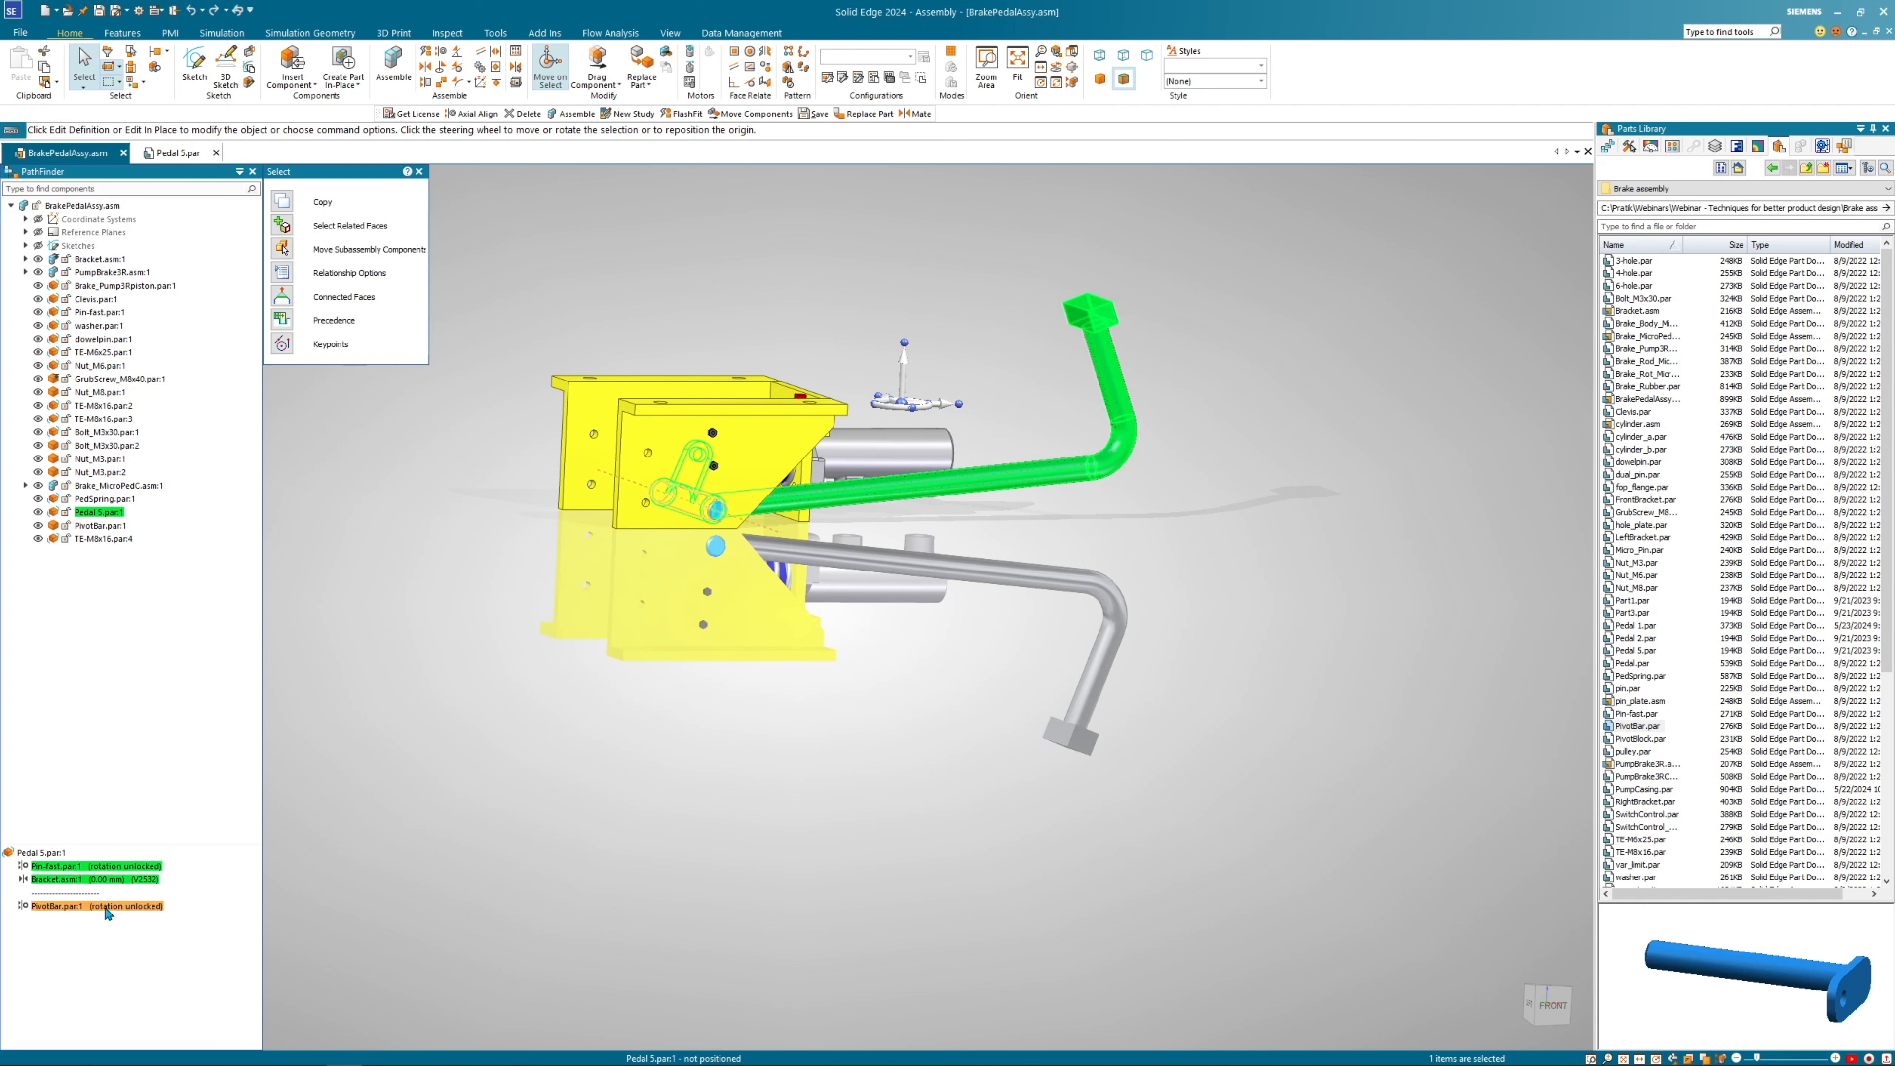
right_click(108, 907)
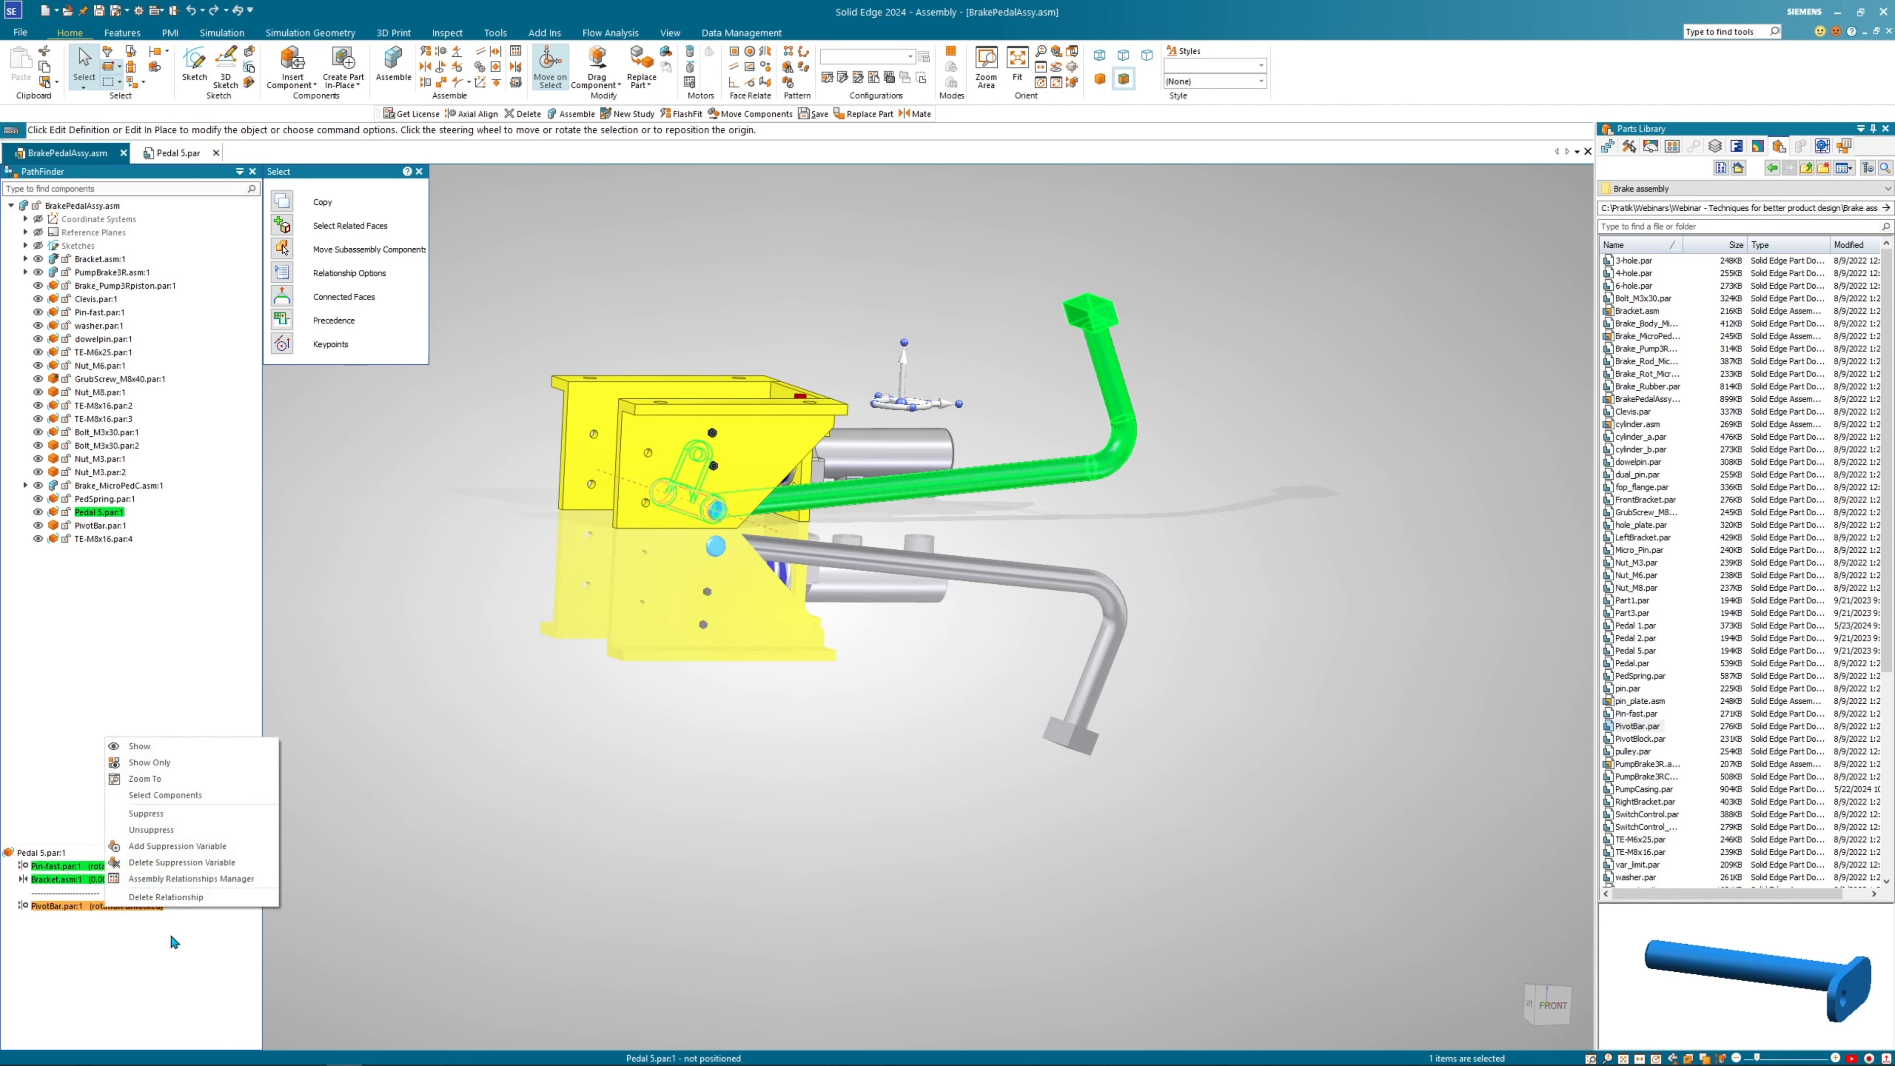
click(190, 906)
click(747, 693)
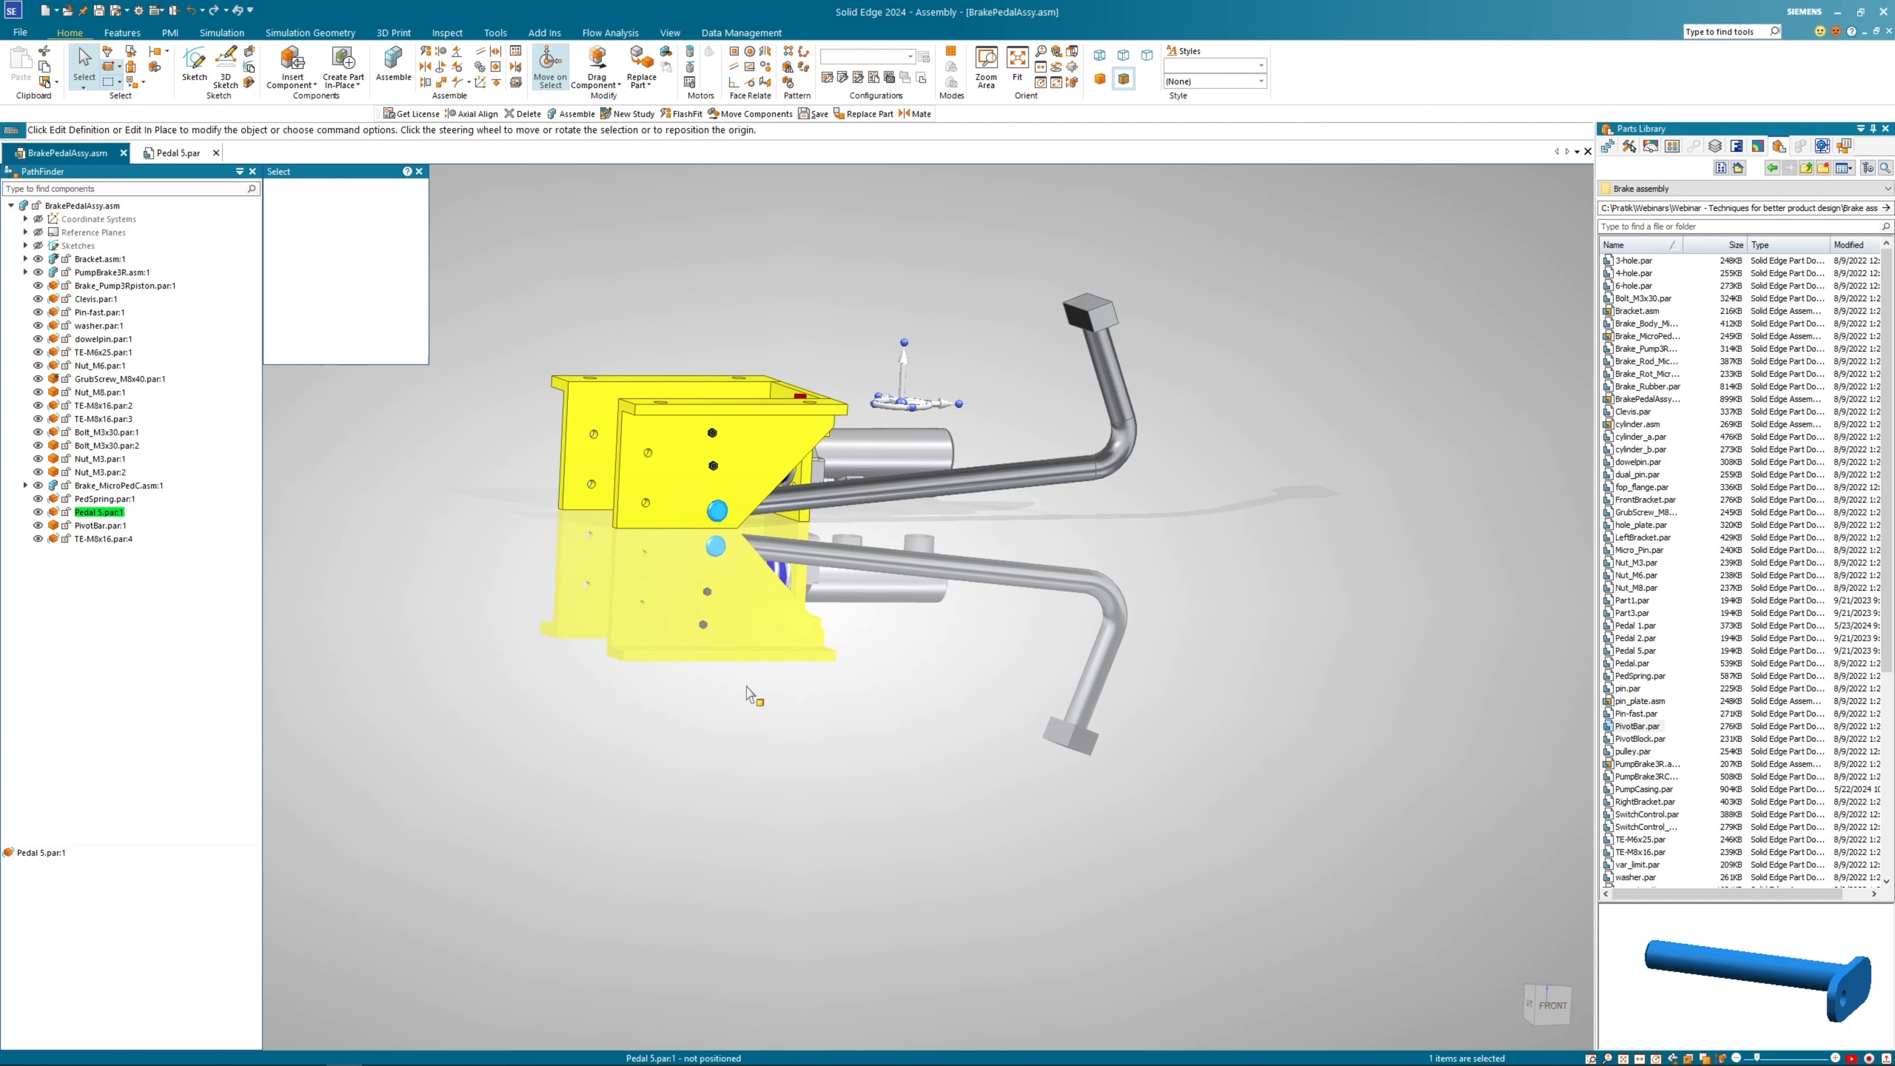
Start the Assembly Relationship Assistant, checking Select Set 1 against Select Set 2, and define Pedal 5 as Select Set 1.
middle_drag(773, 656, 804, 672)
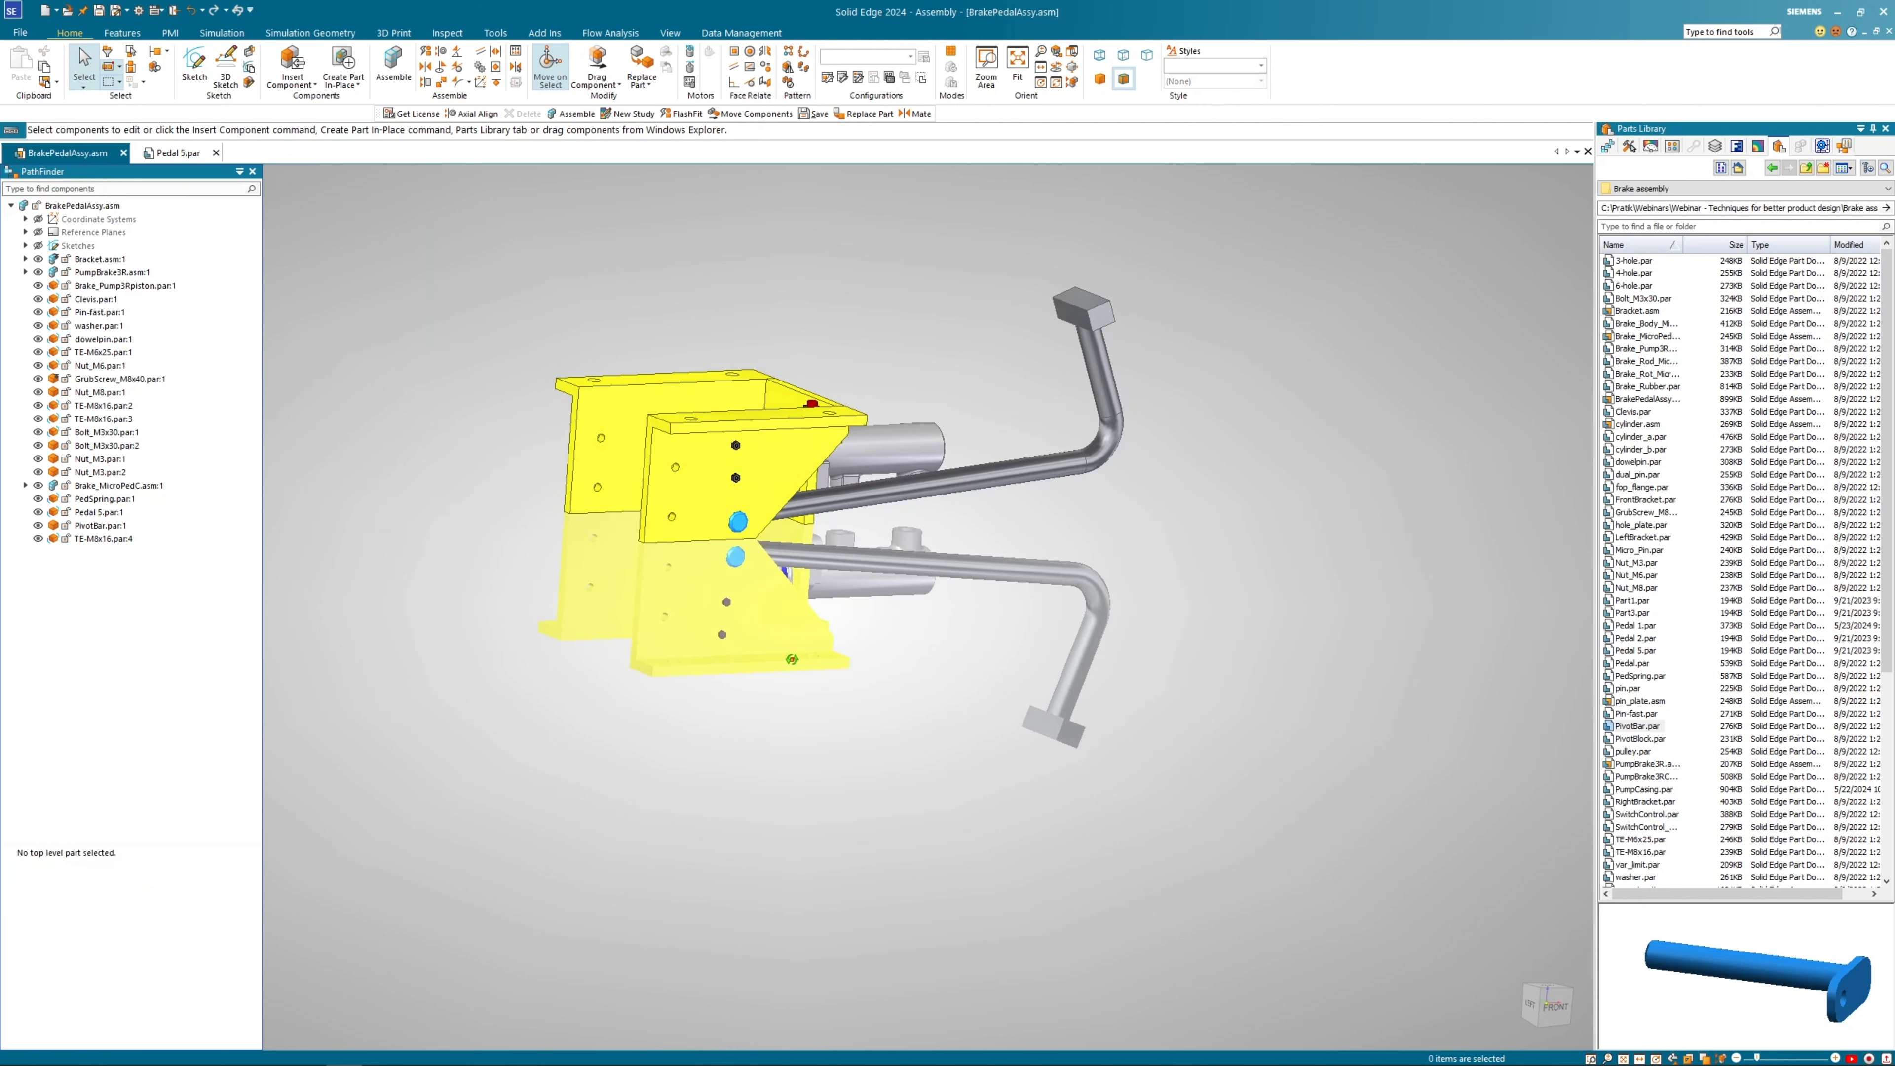
click(515, 67)
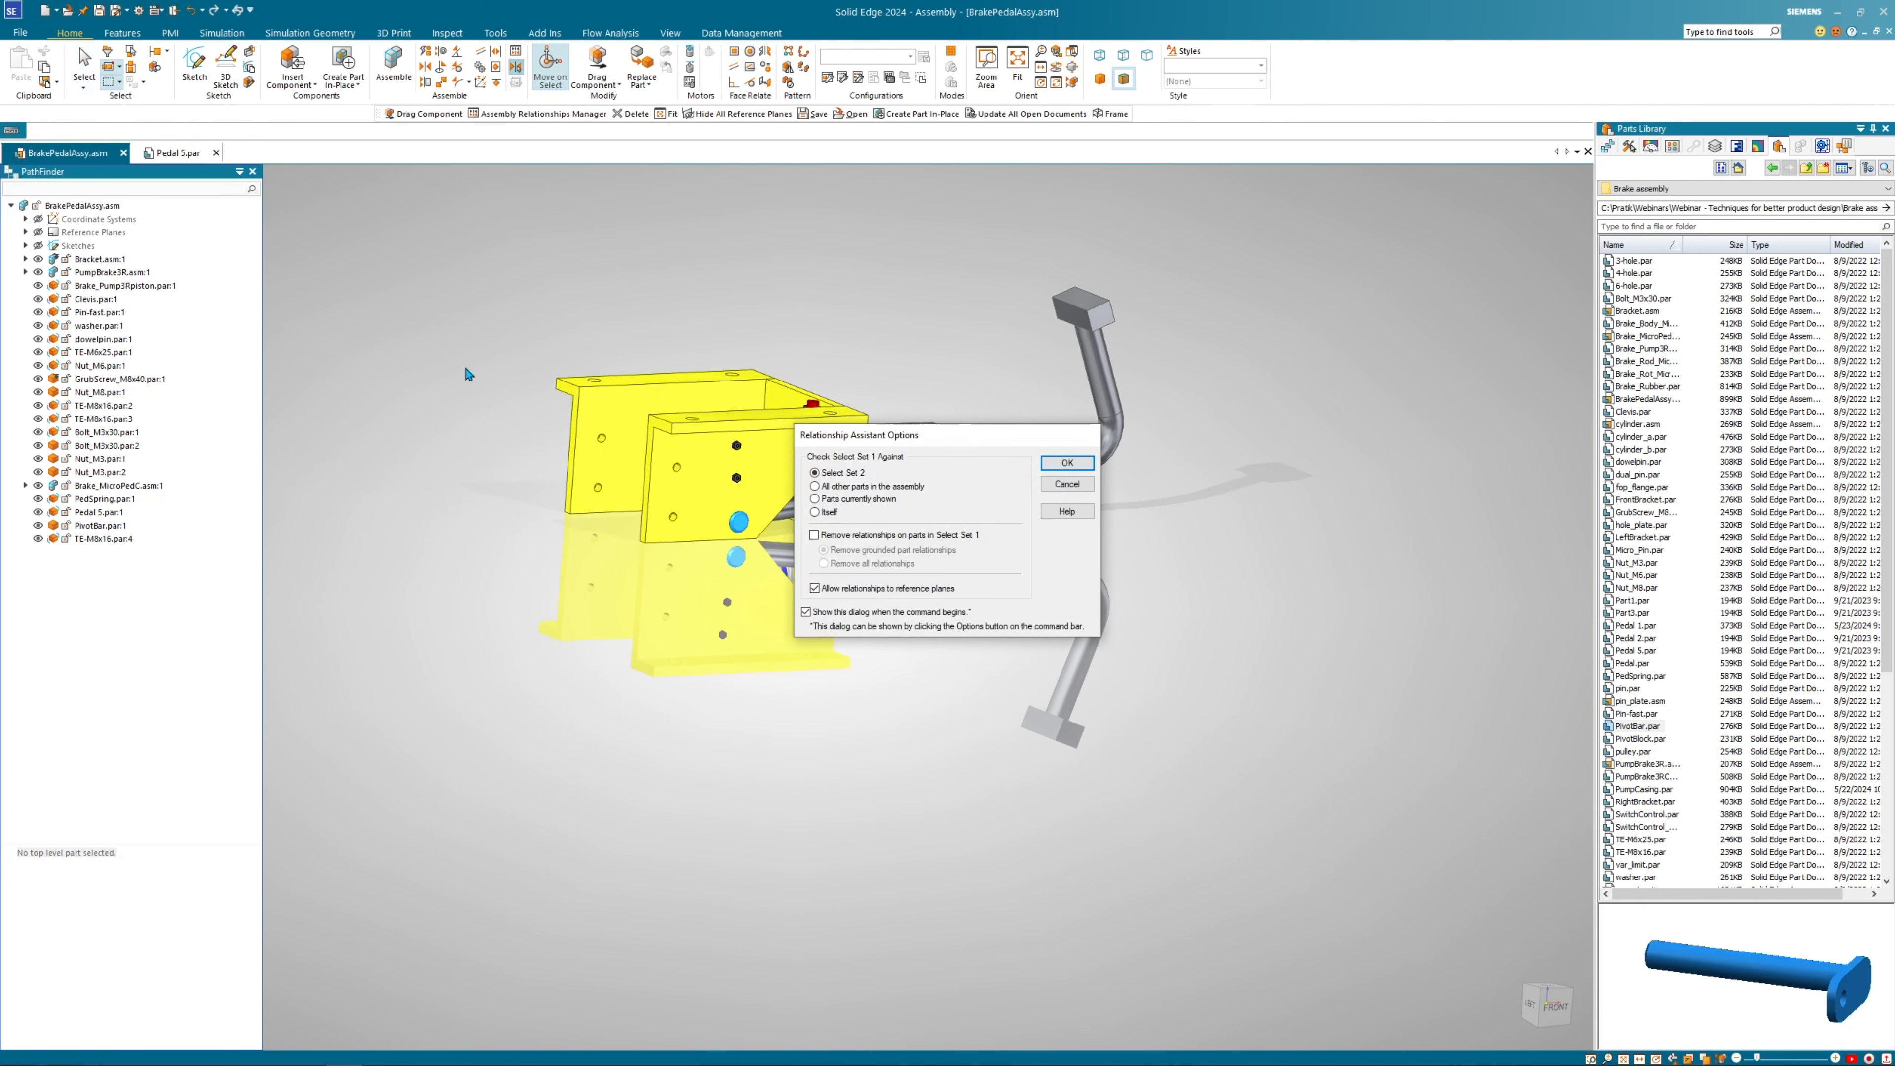
drag(861, 438, 348, 192)
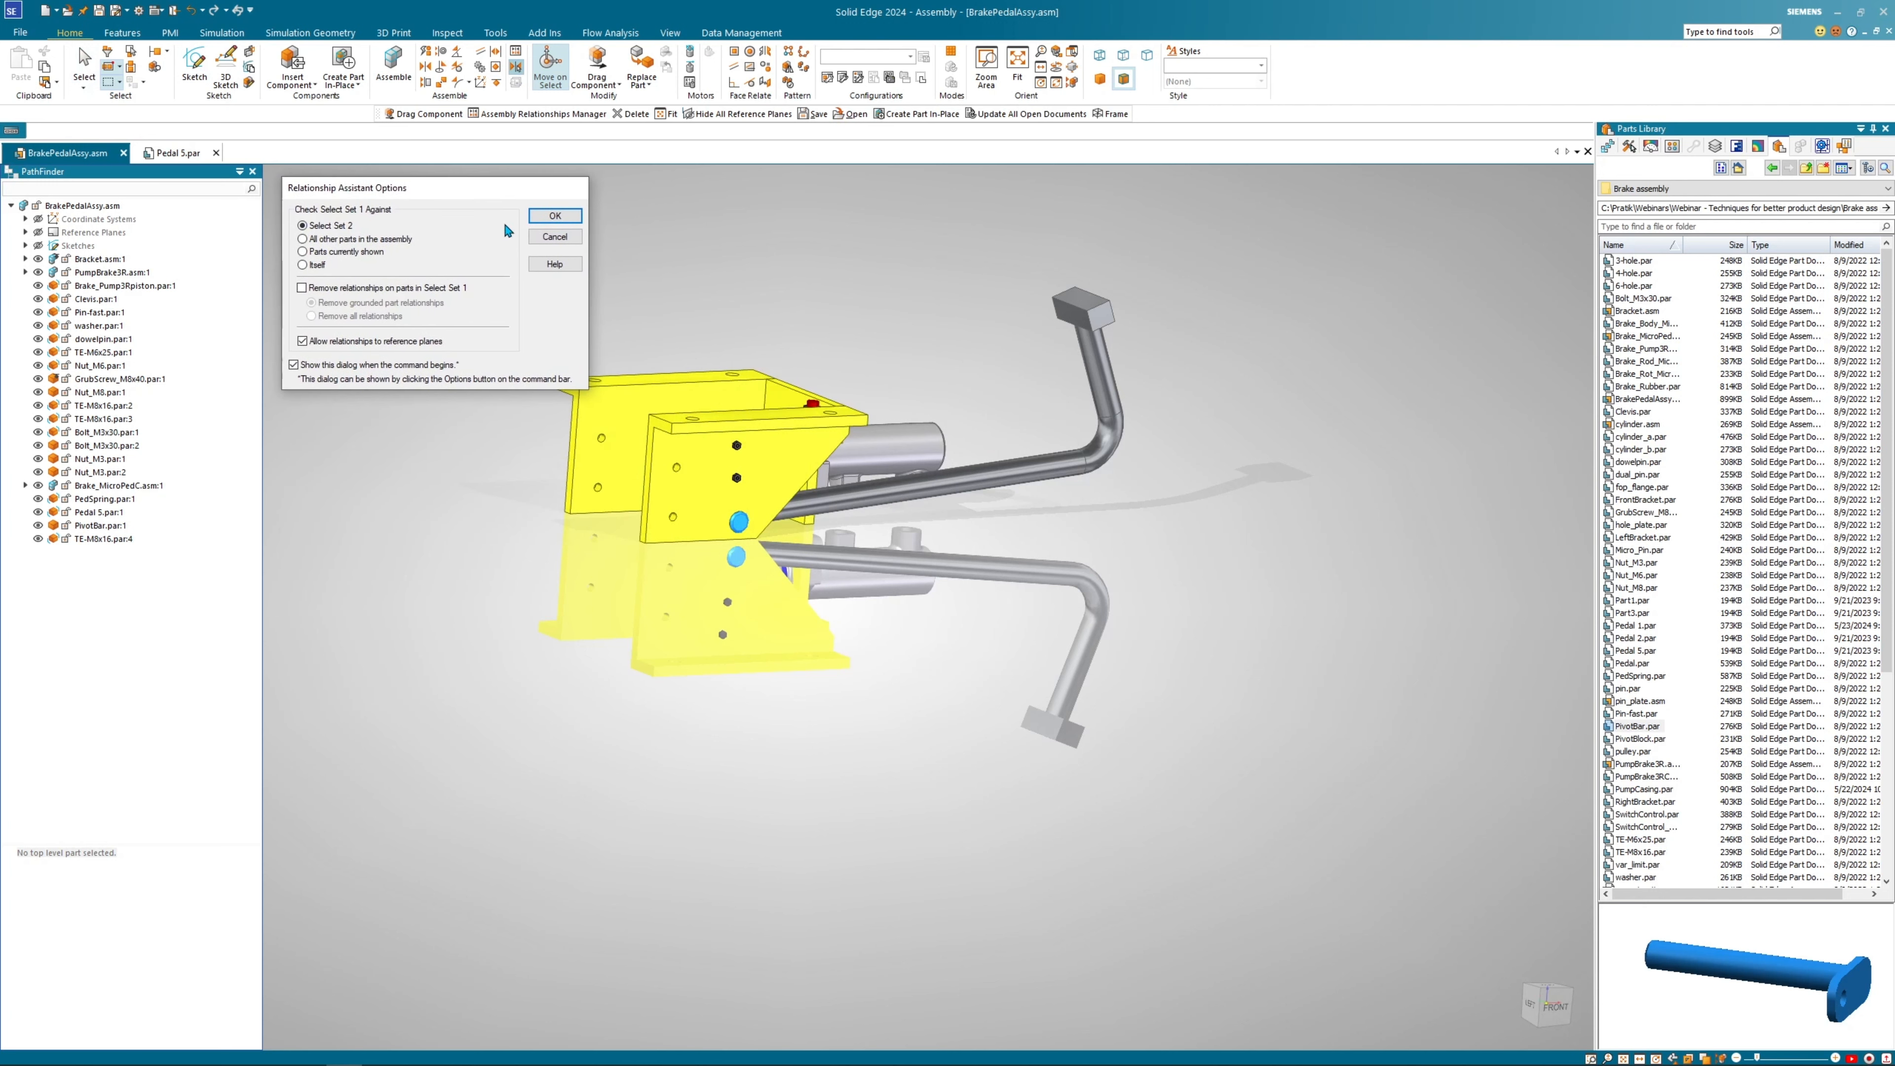
click(554, 215)
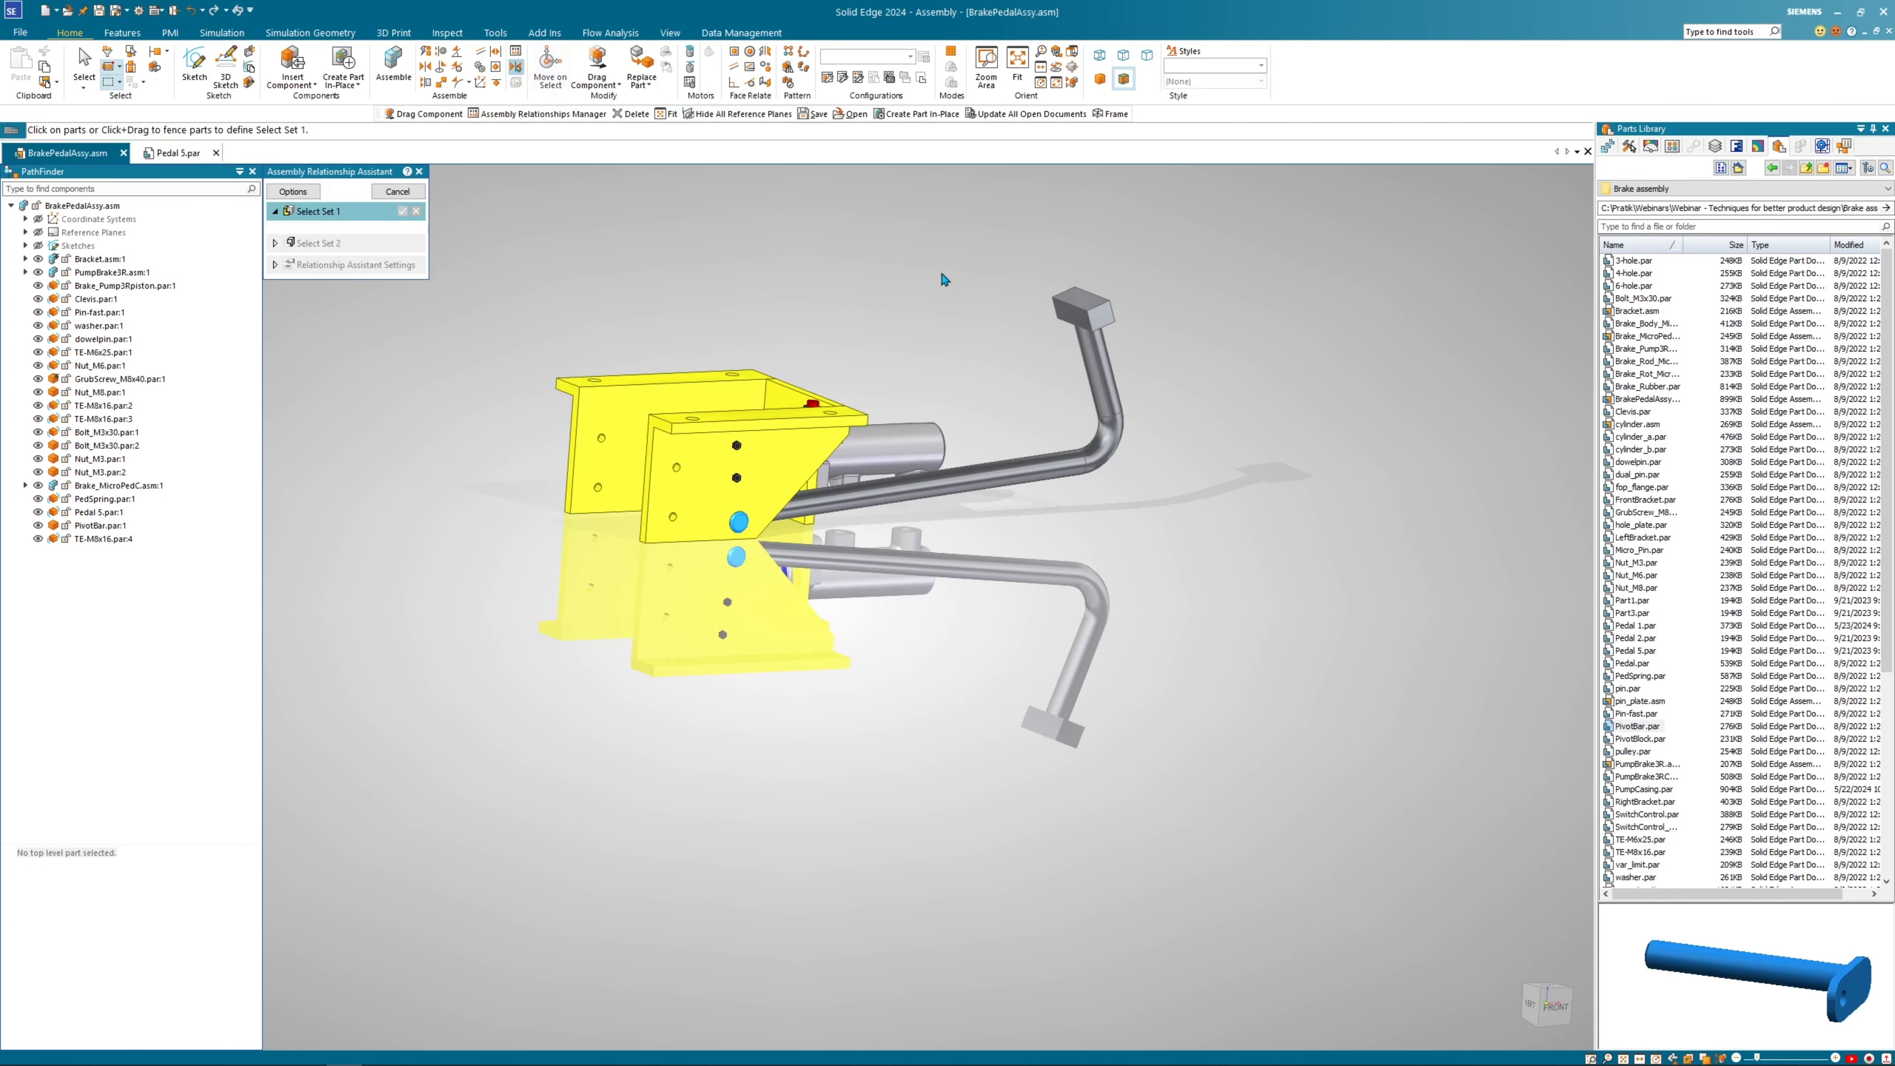
click(1077, 319)
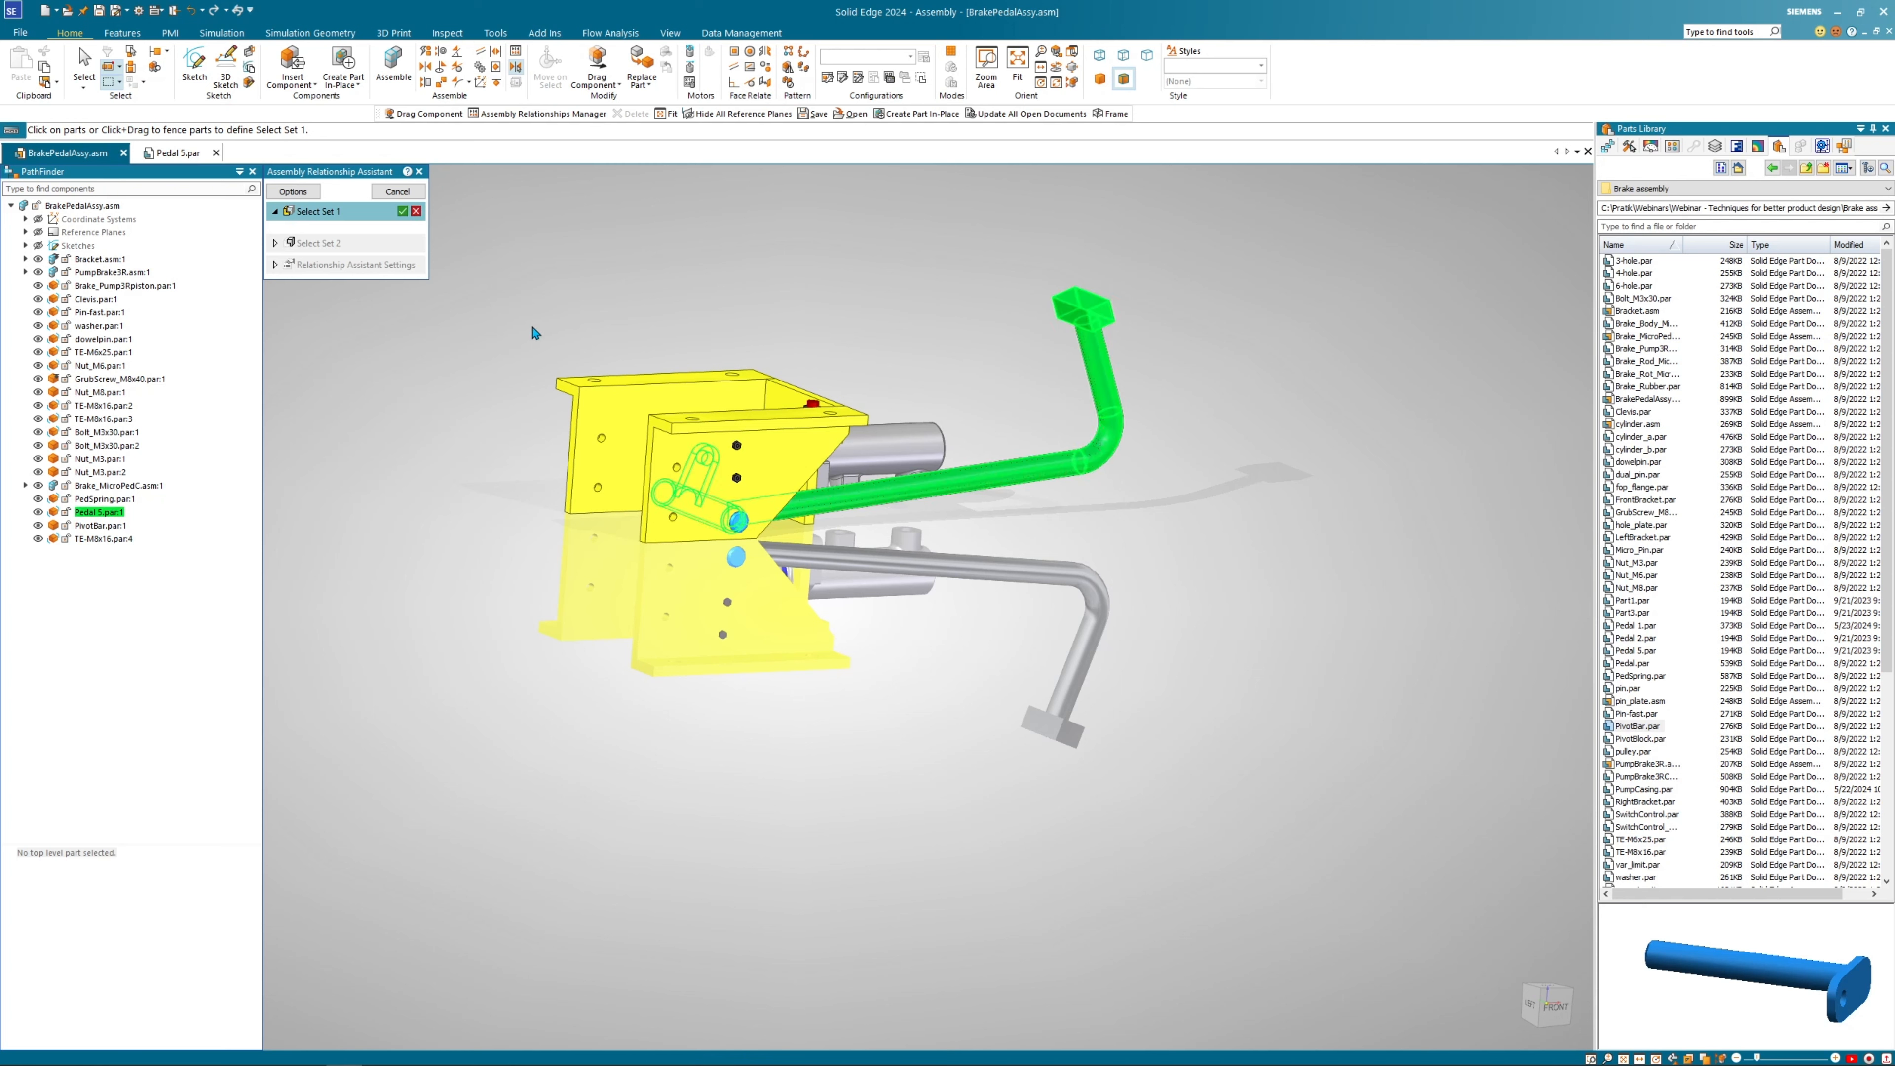
click(403, 211)
Define the Bracket subassembly and the PivotBar as Select Set 2 for the relationship check.
middle_drag(461, 415, 512, 443)
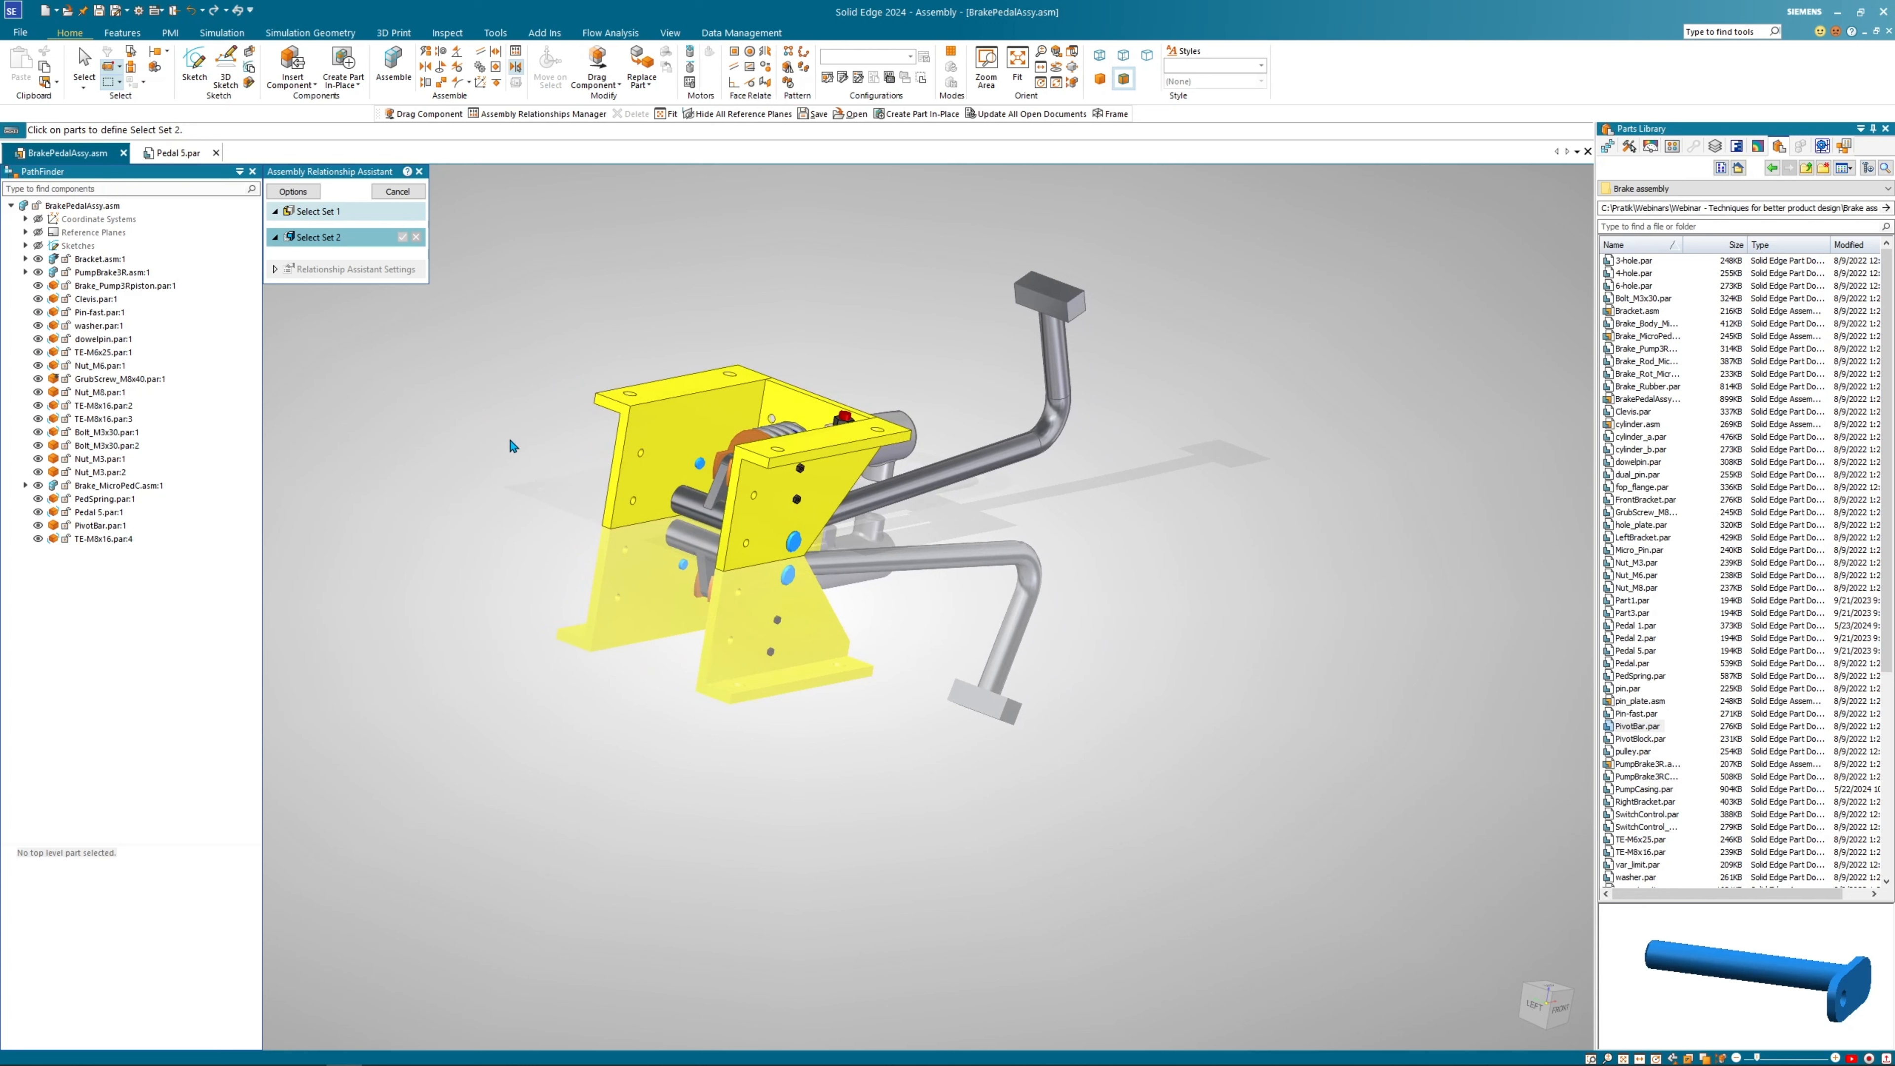
middle_drag(502, 558, 554, 538)
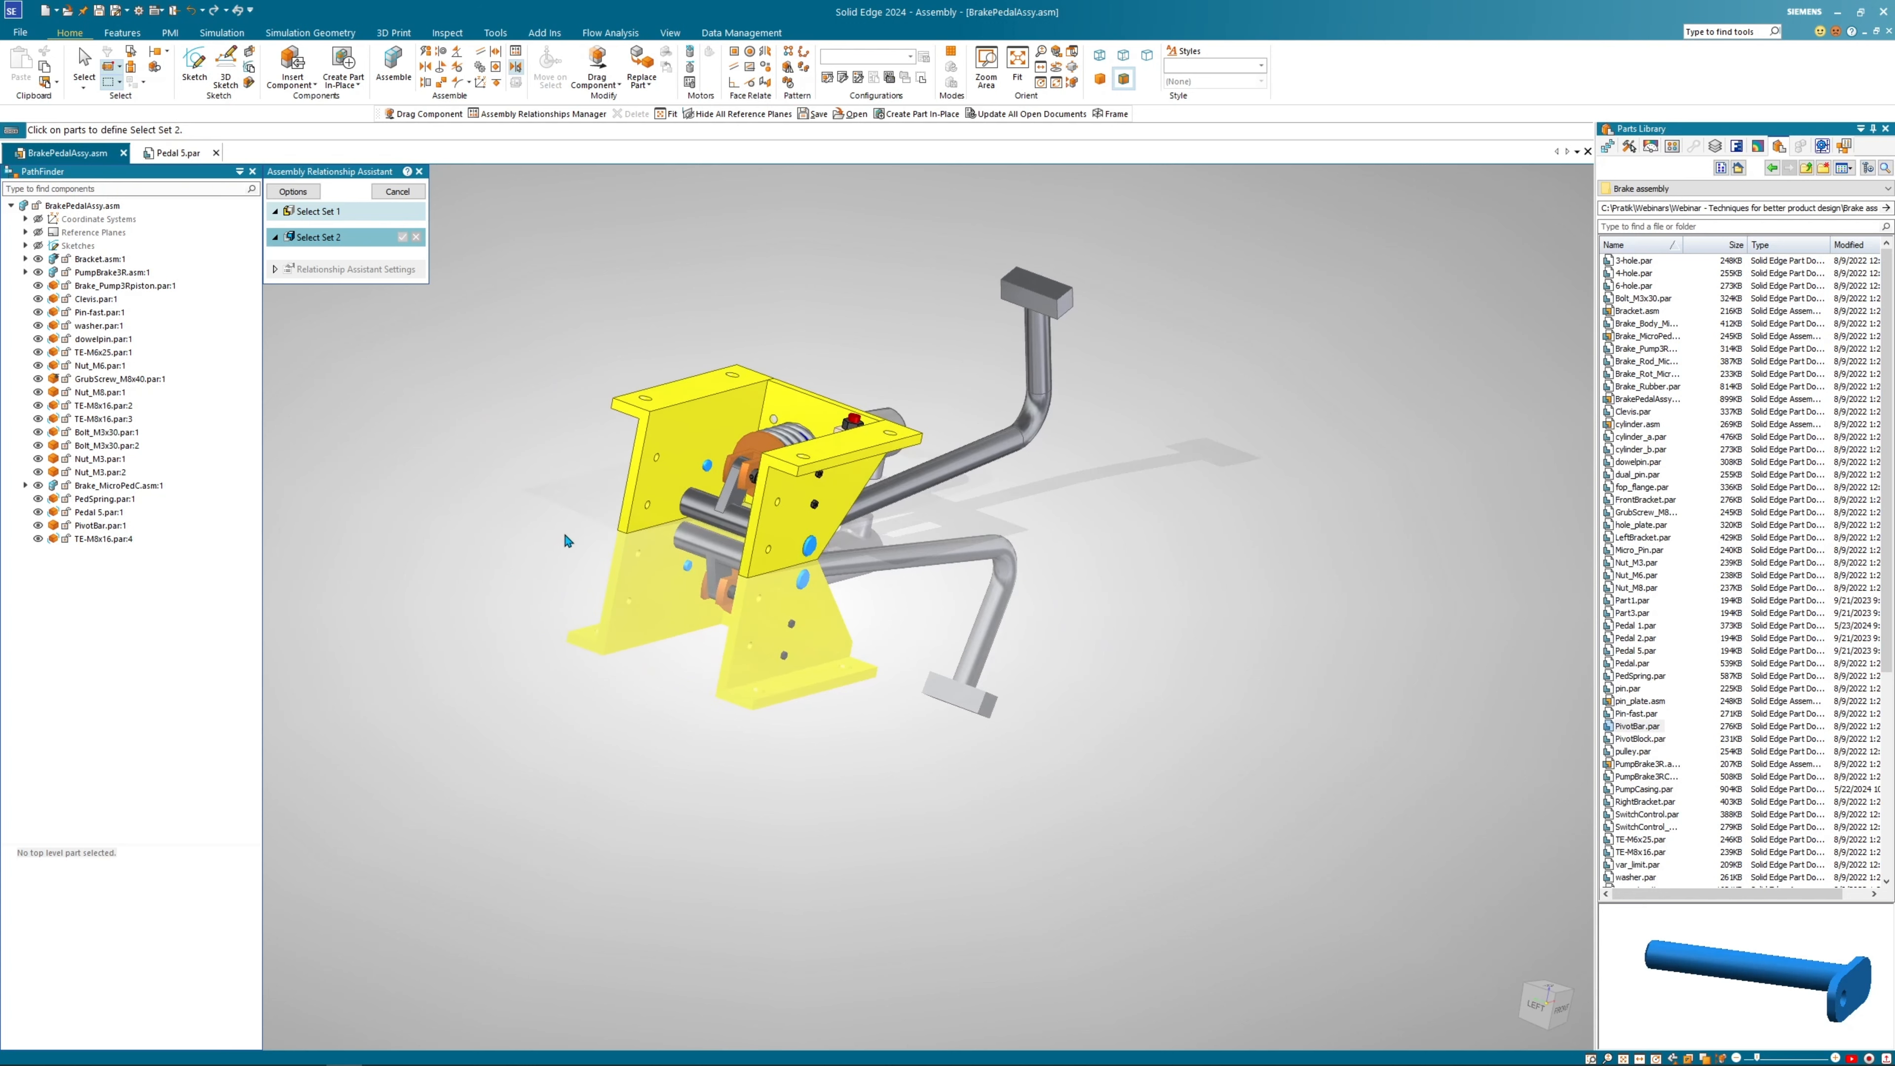
click(649, 461)
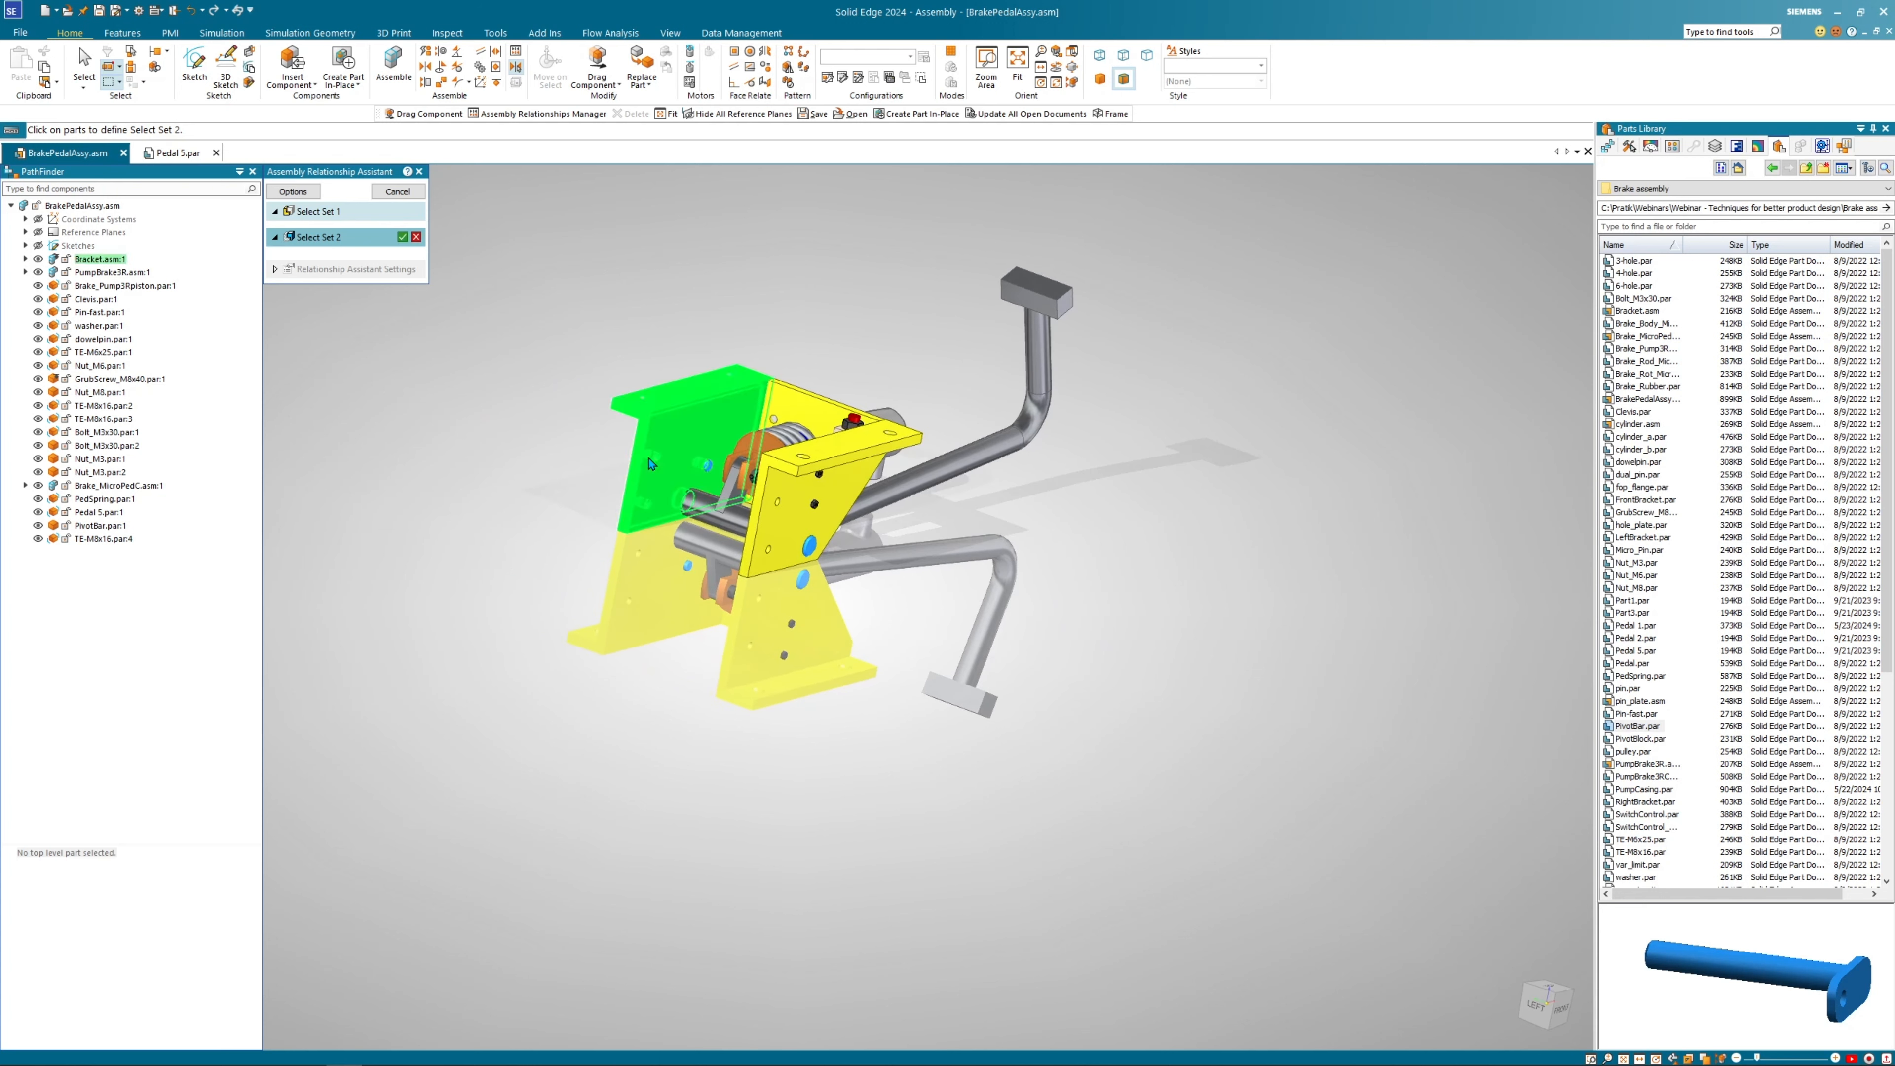
click(757, 556)
middle_drag(705, 575, 802, 548)
scroll(806, 551, up, 6)
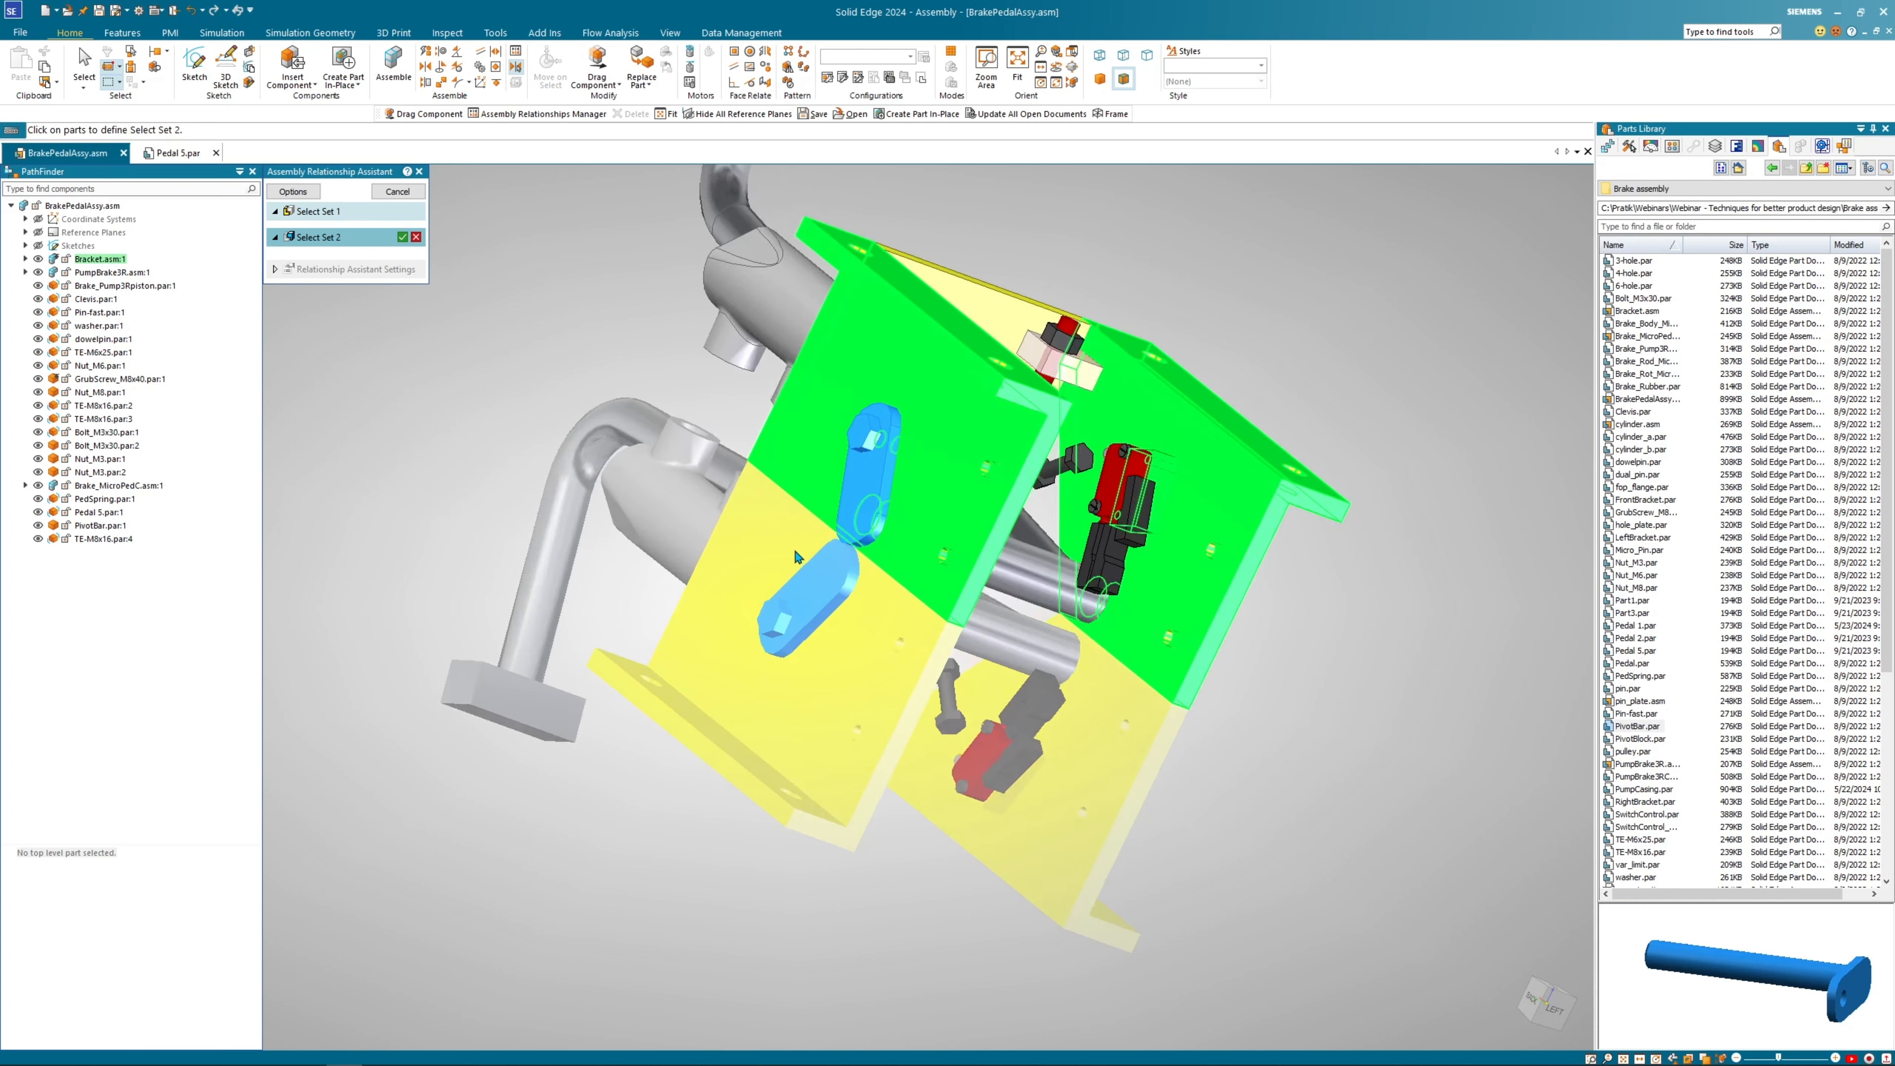
click(868, 514)
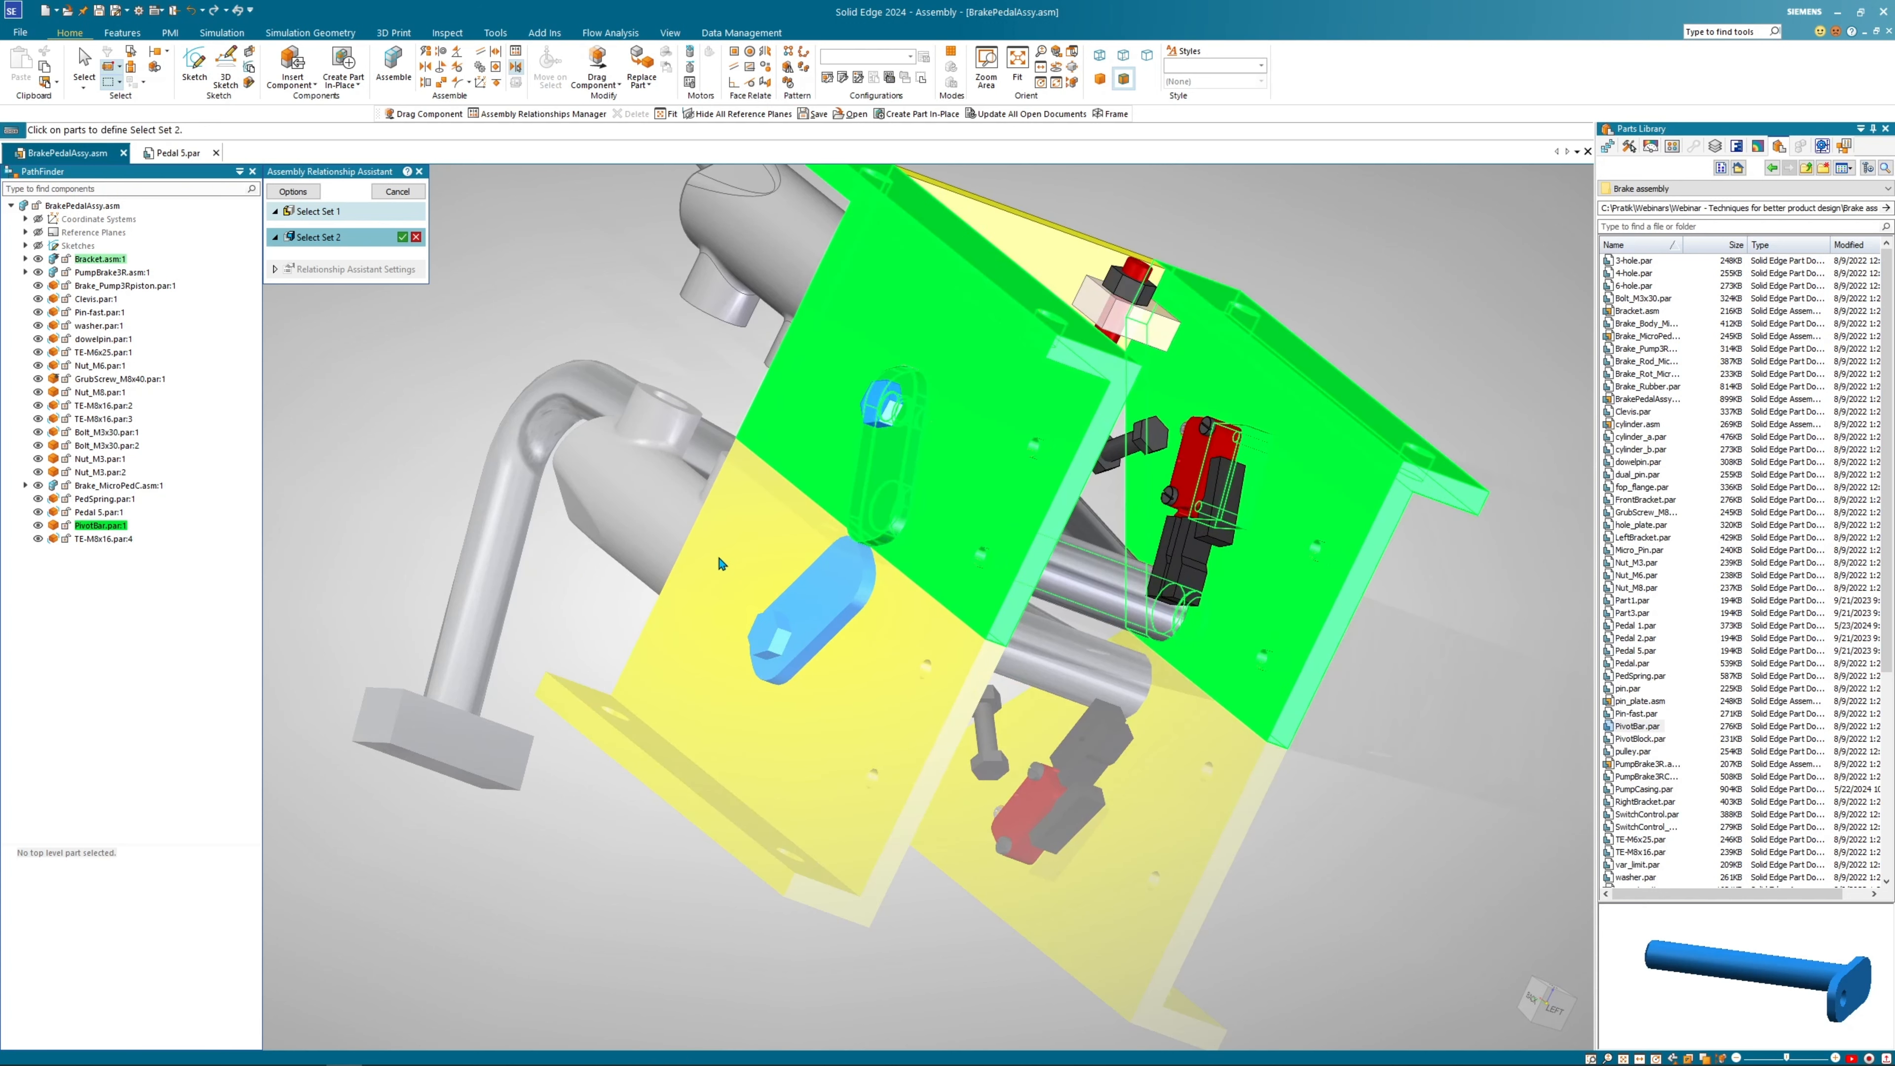
scroll(719, 556, down, 6)
middle_drag(719, 556, 547, 542)
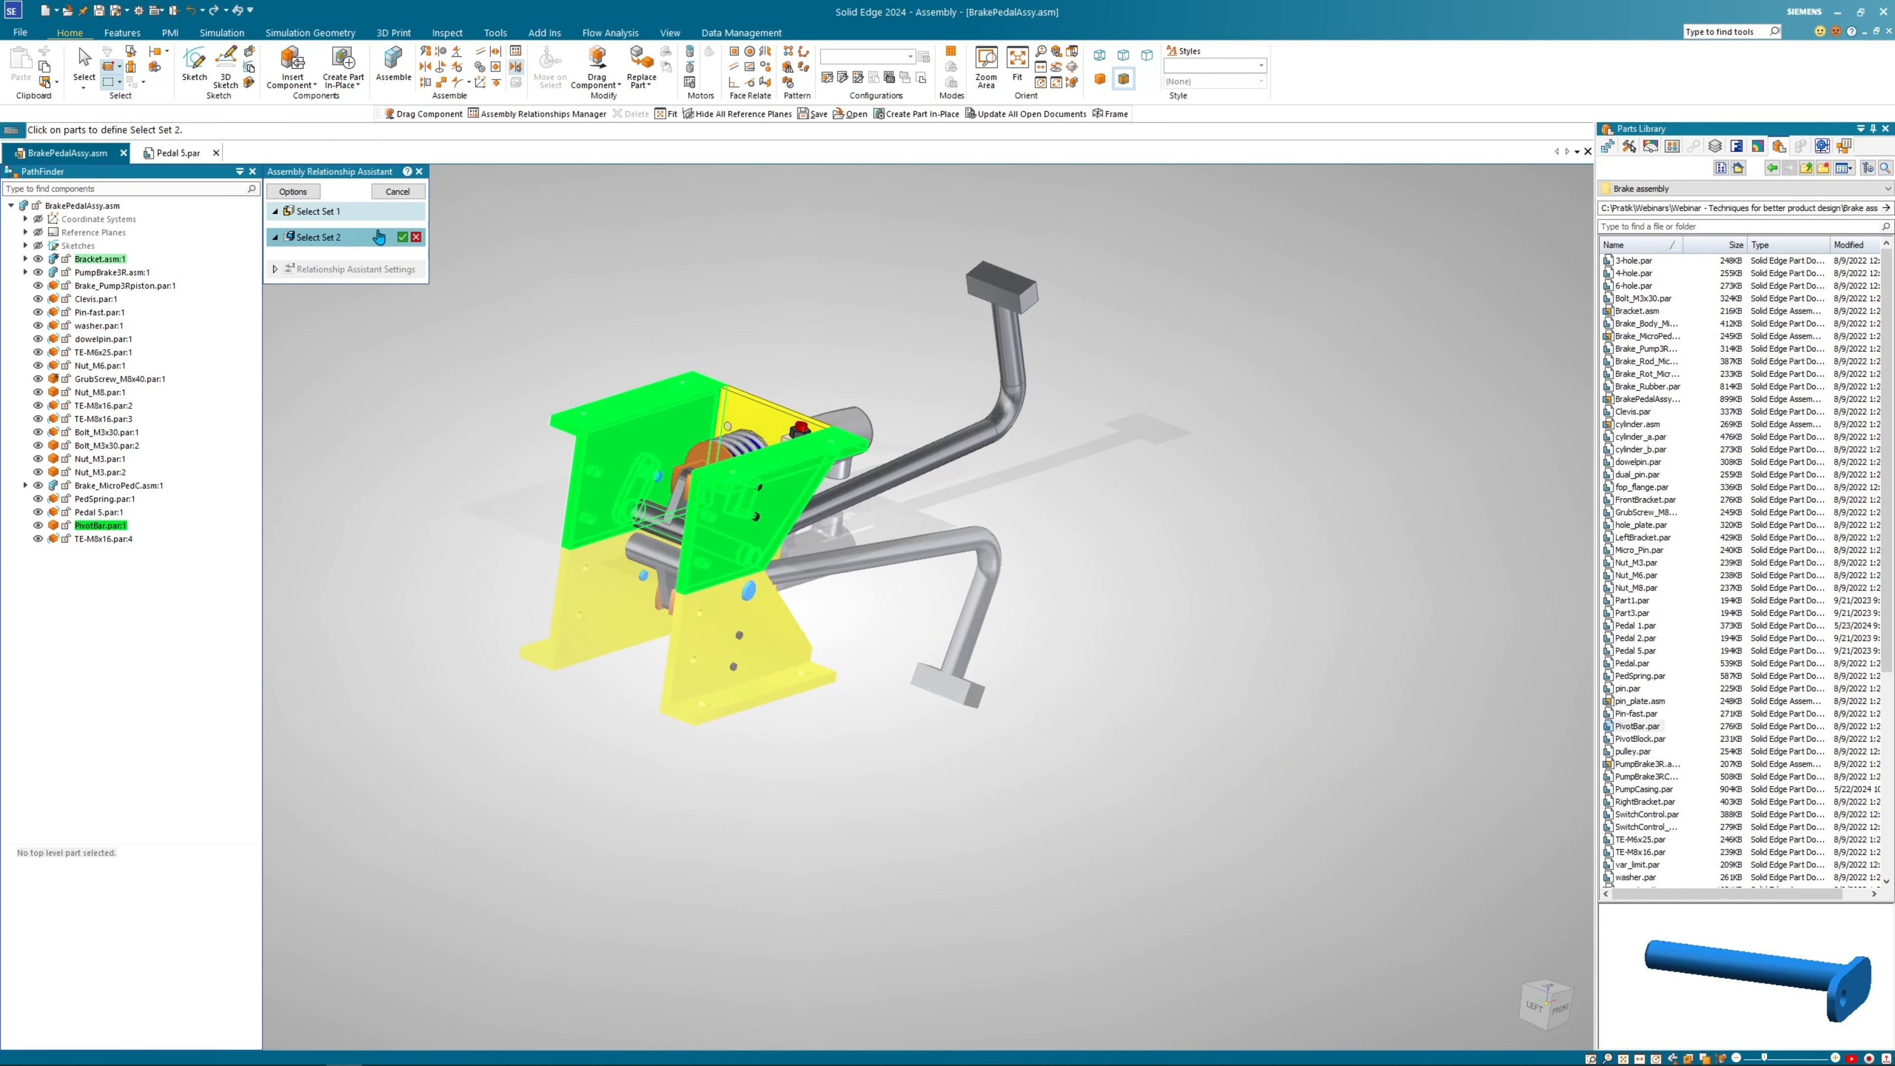
click(403, 236)
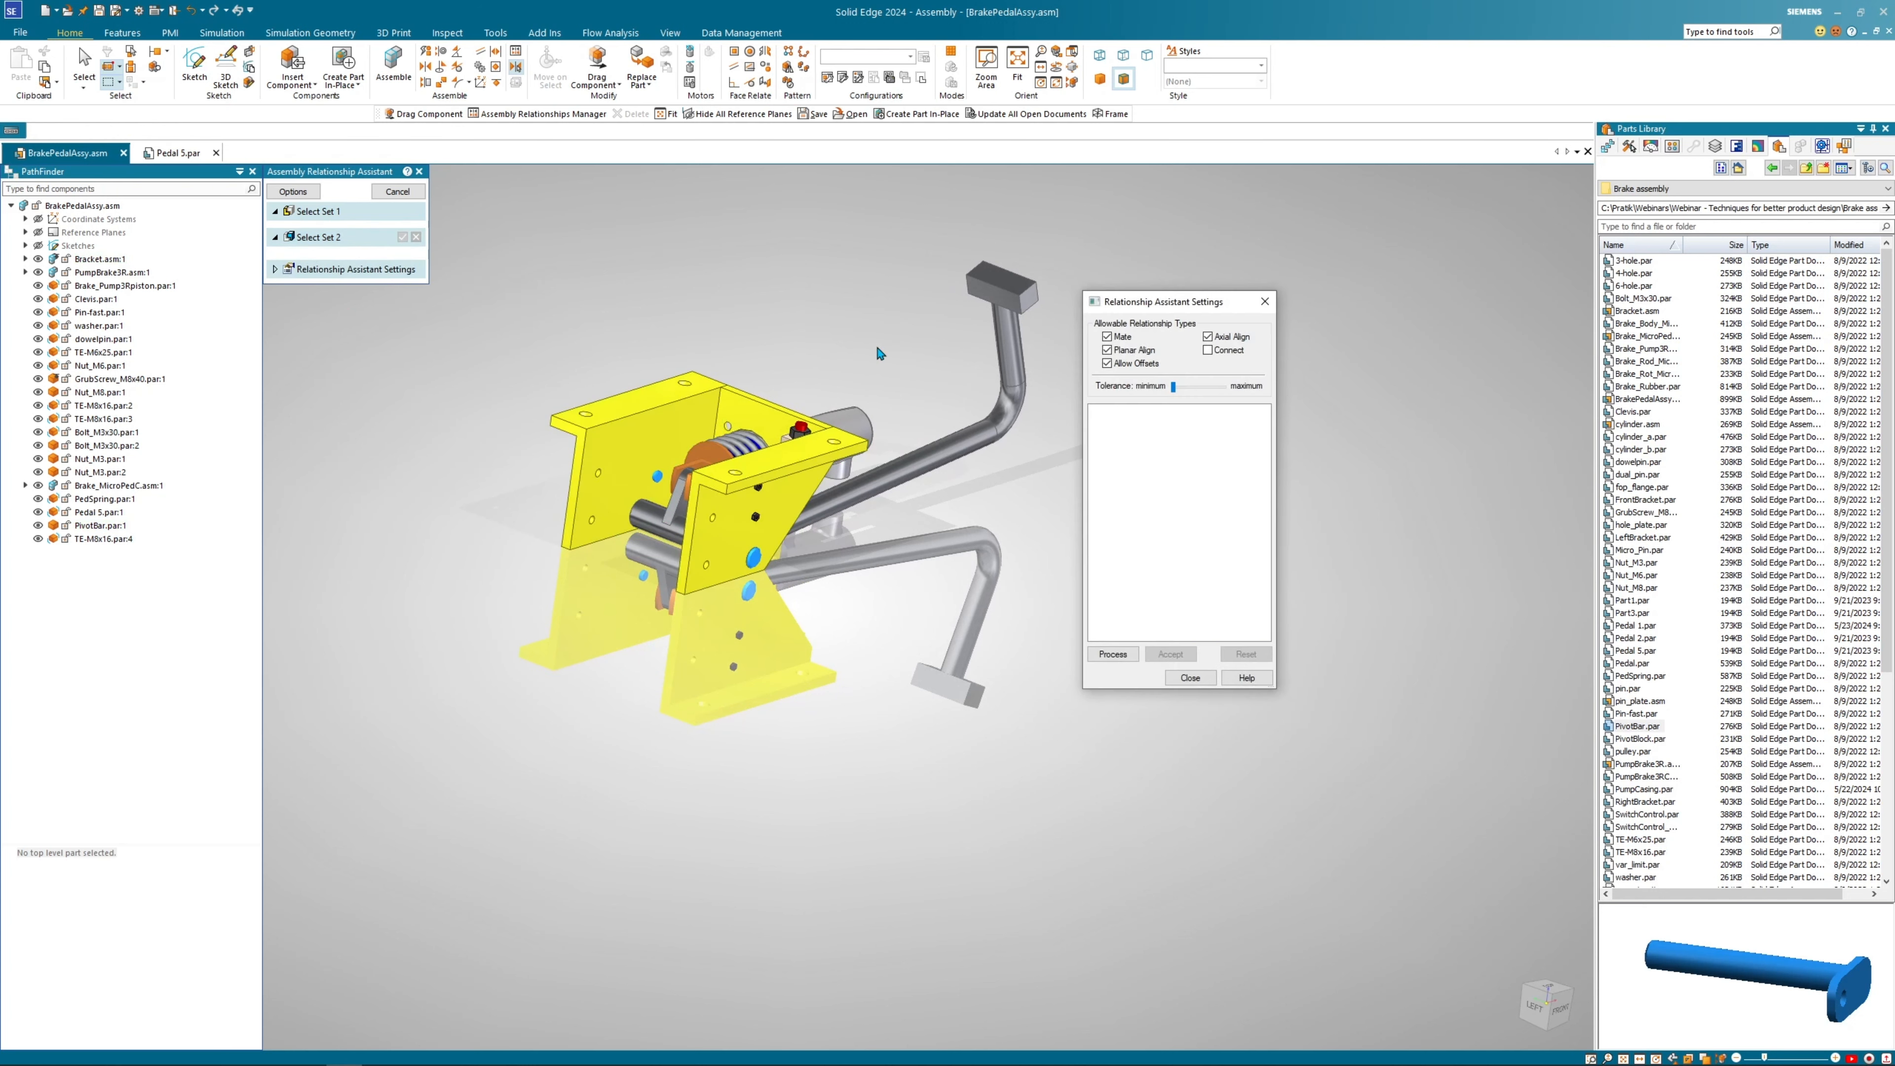
Process the two sets with Mate, Planar Align, Axial Align and offsets allowed, and accept all the proposed relationships.
drag(1132, 303, 640, 238)
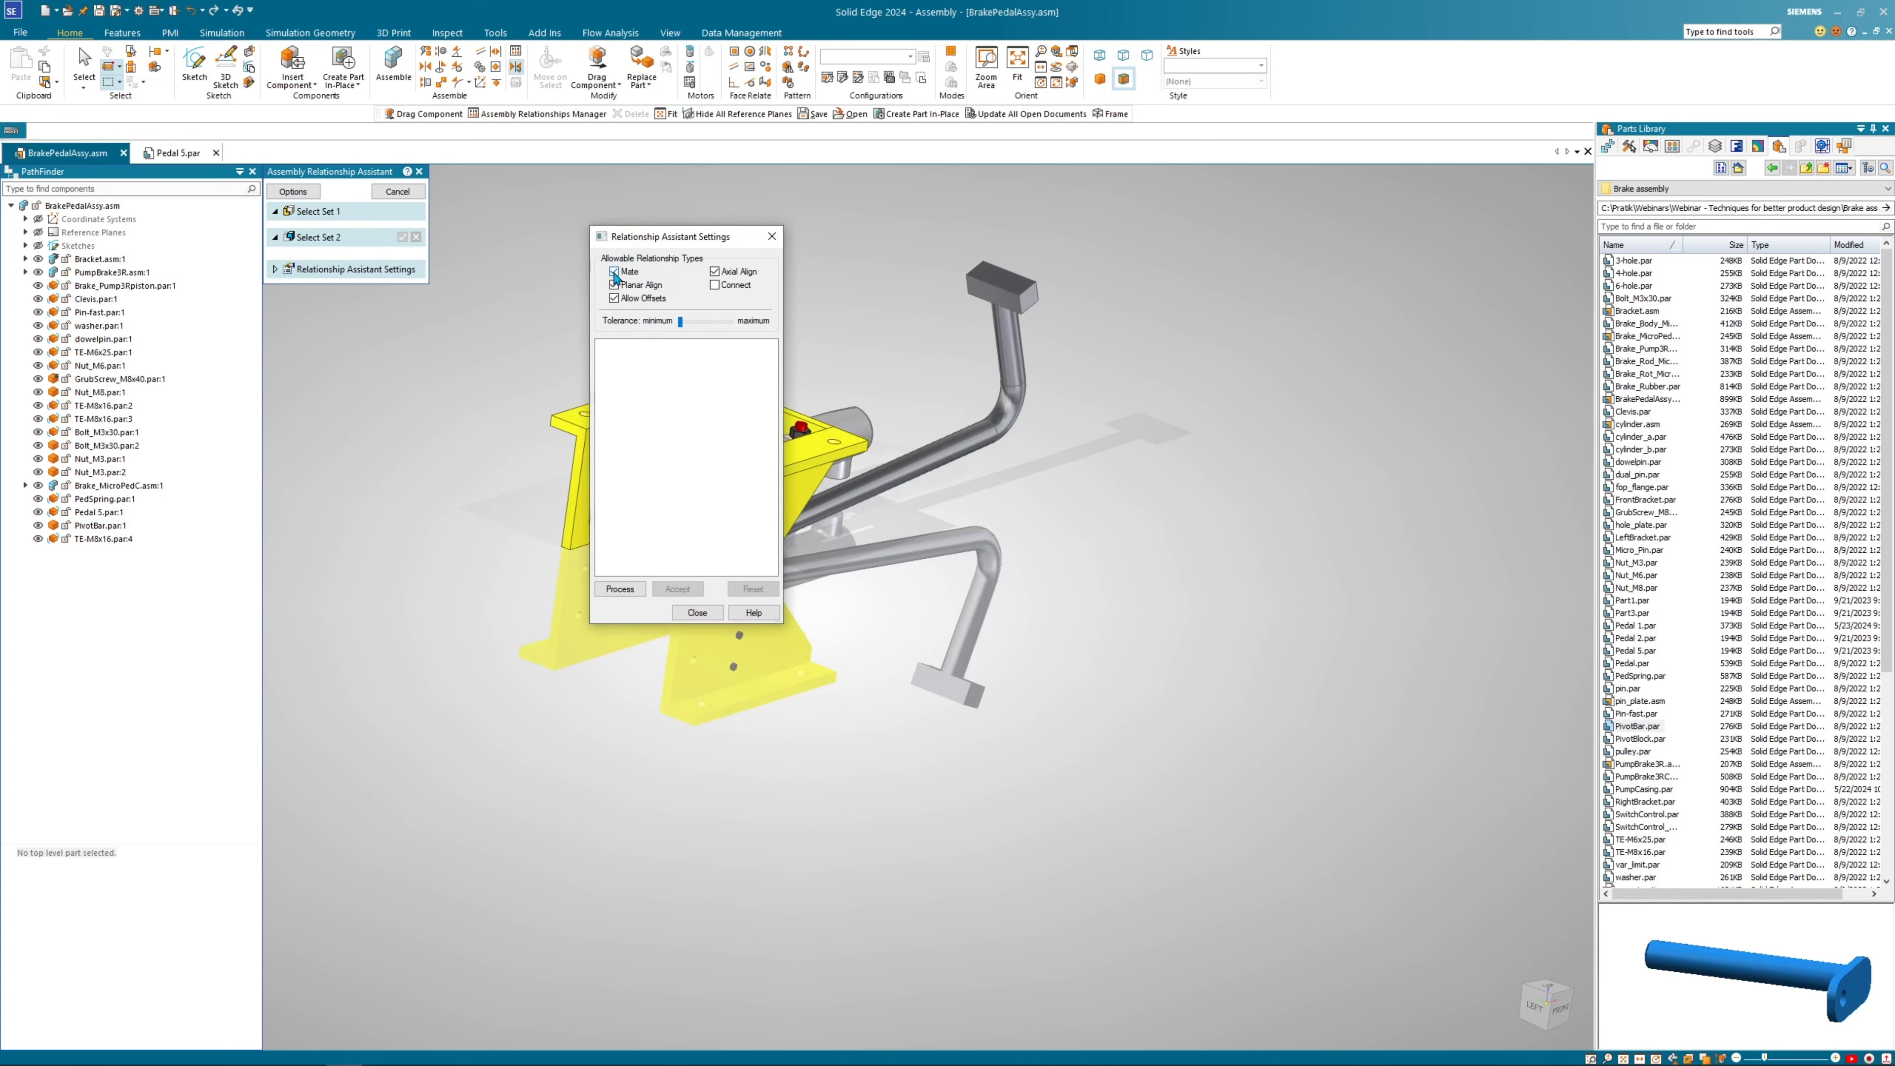
click(621, 593)
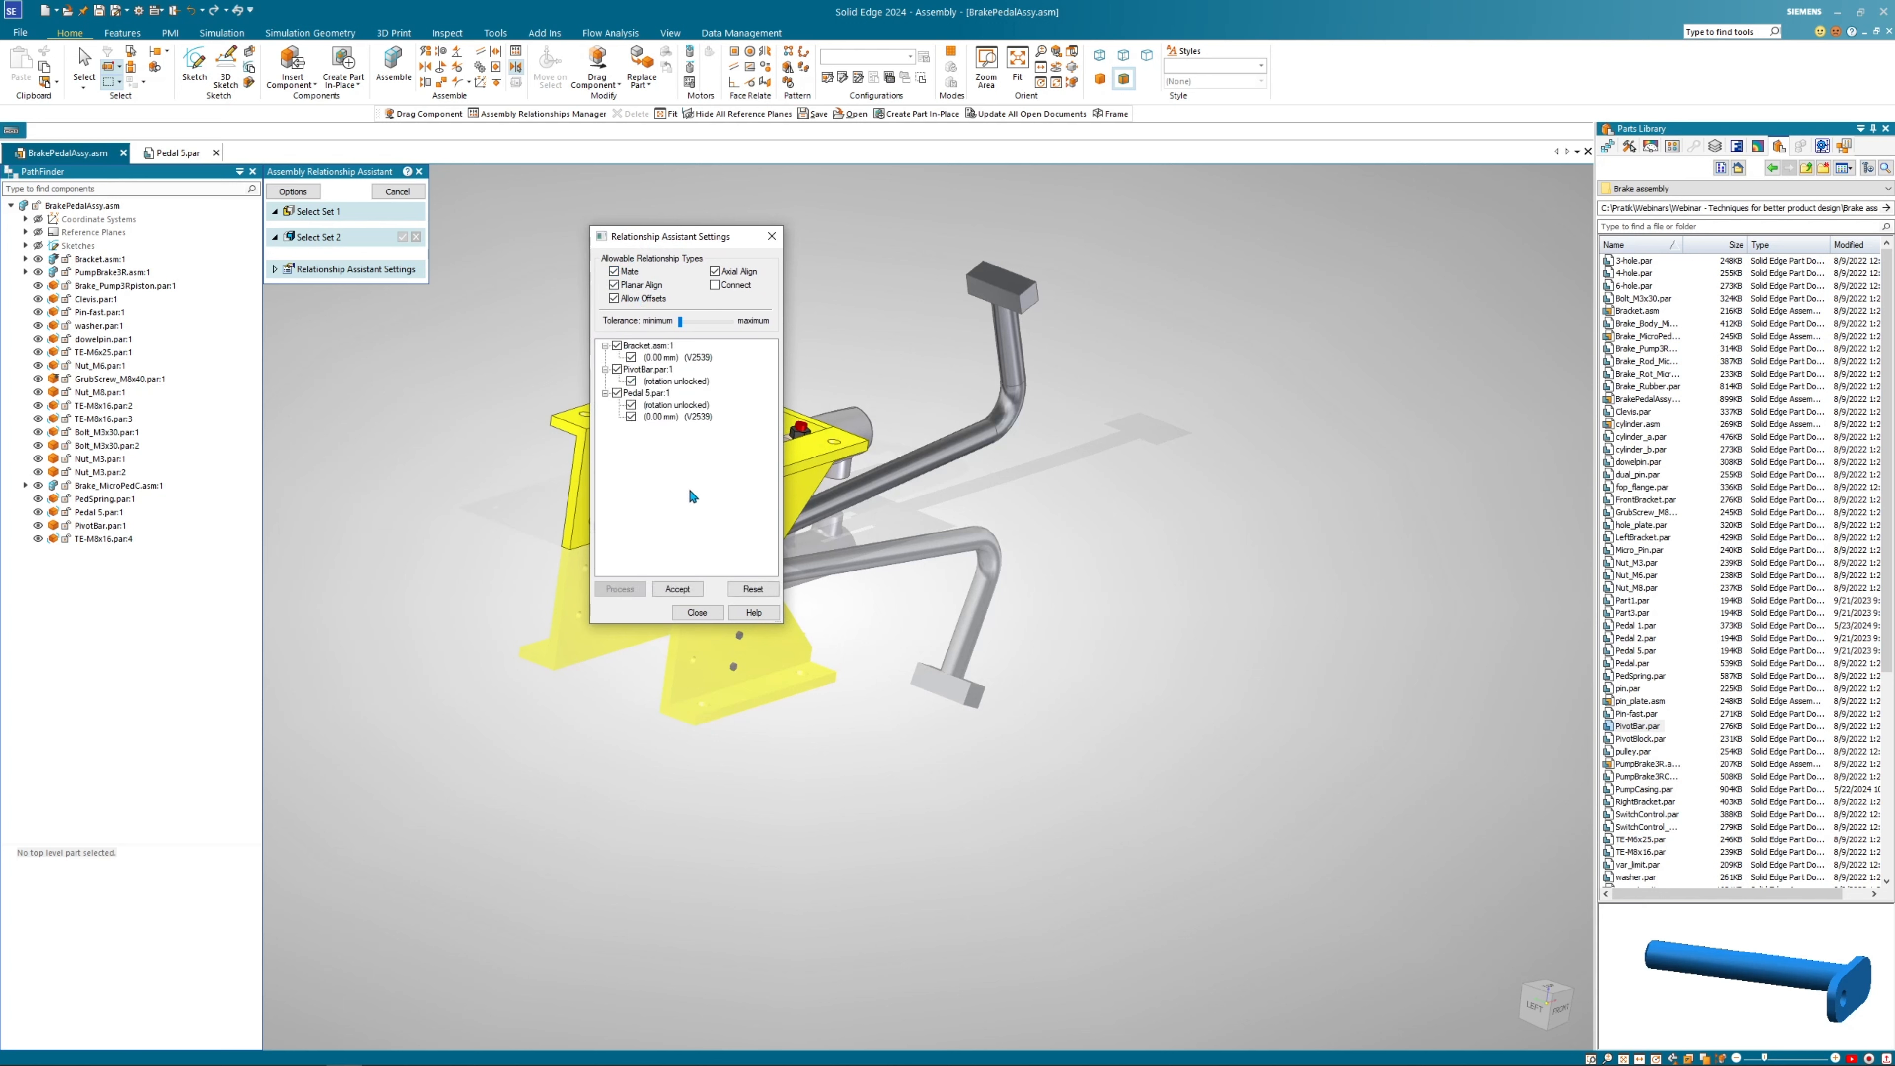
click(679, 590)
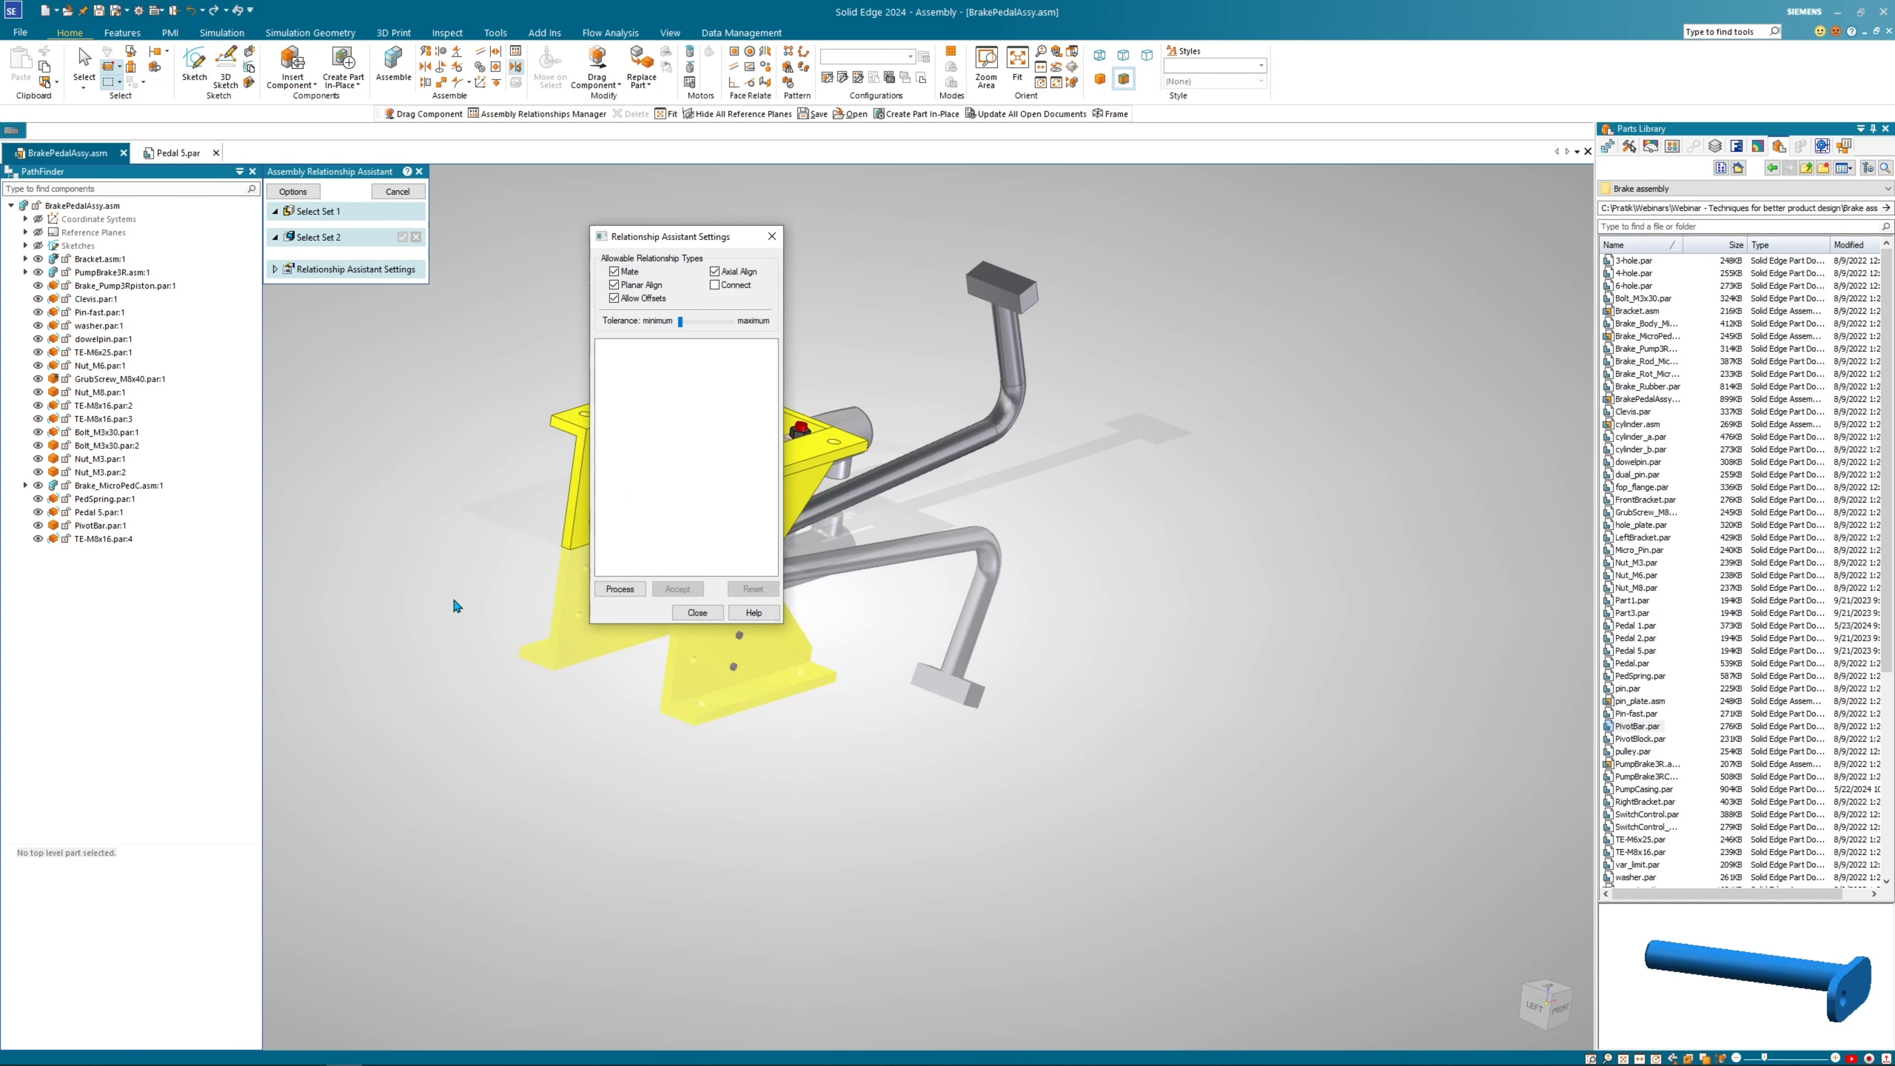
click(697, 612)
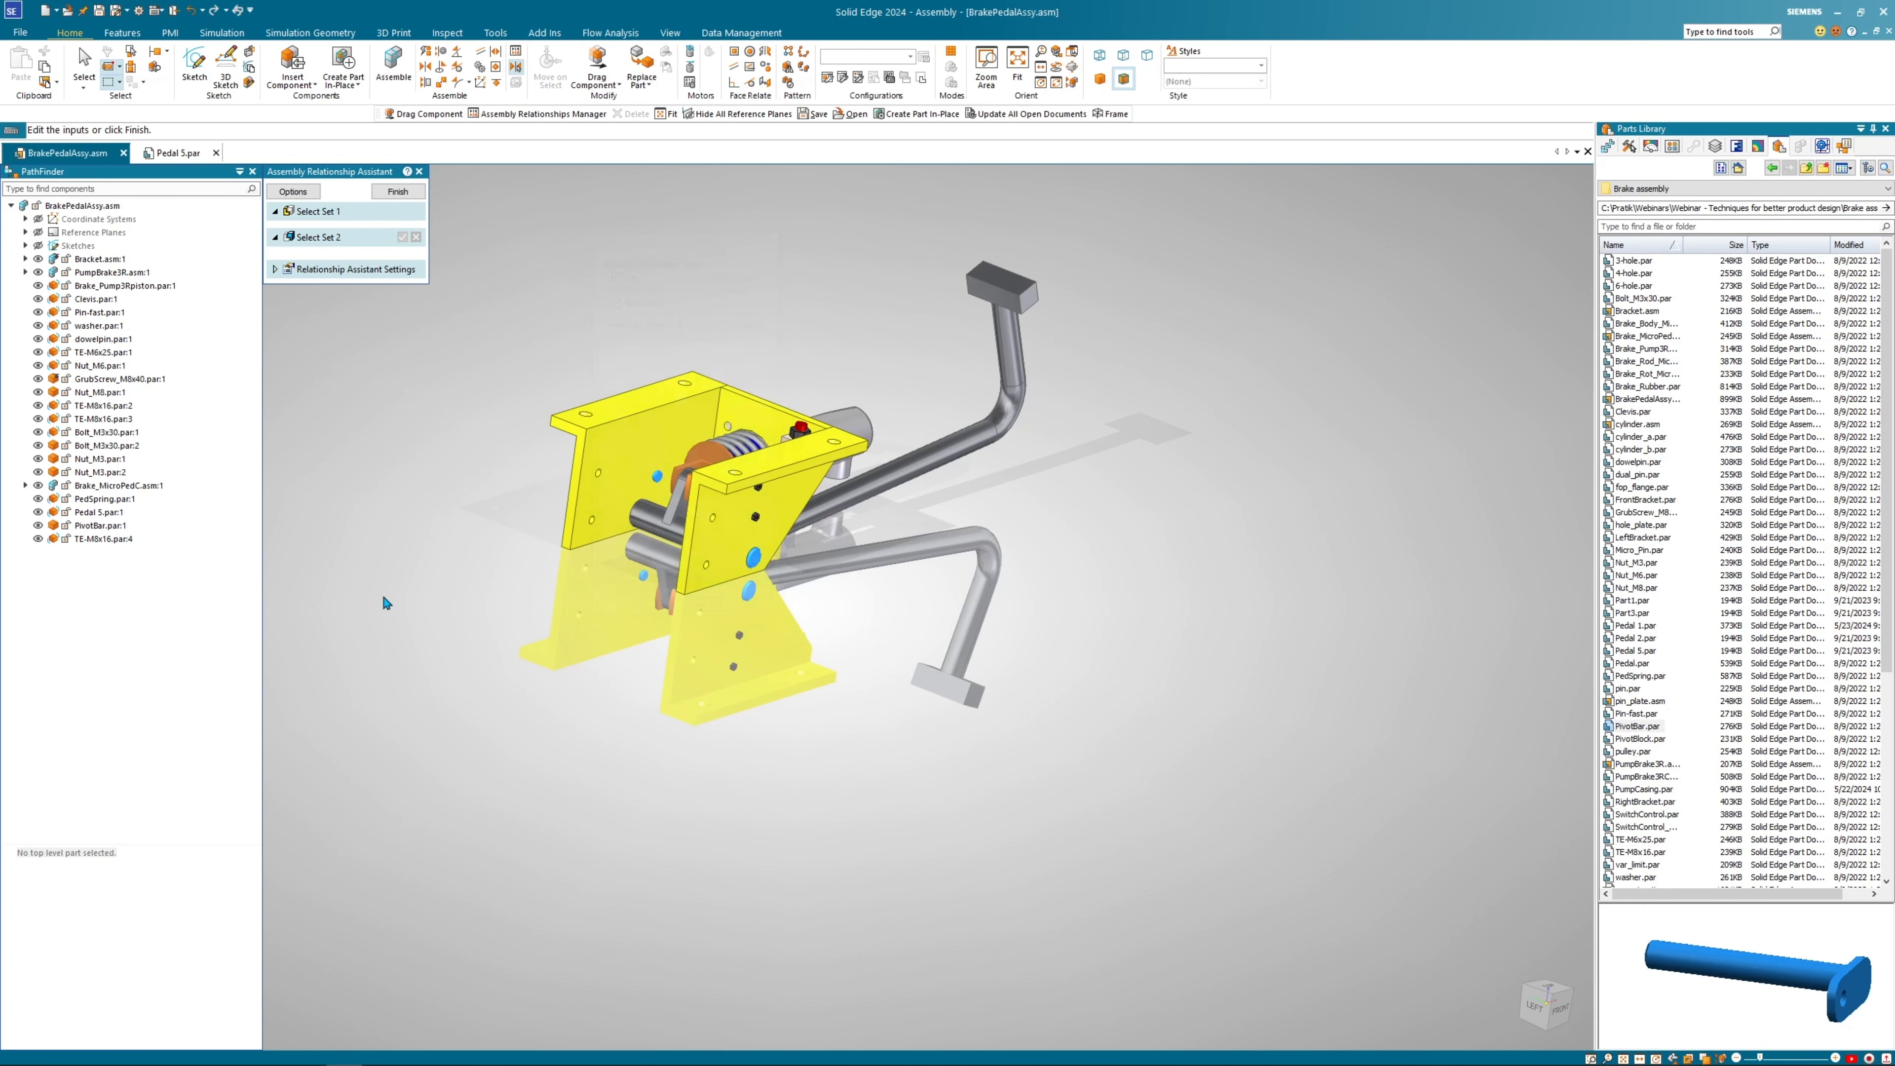
Review the relationships of Pedal 5, including its axial alignment with the PivotBar.
click(105, 513)
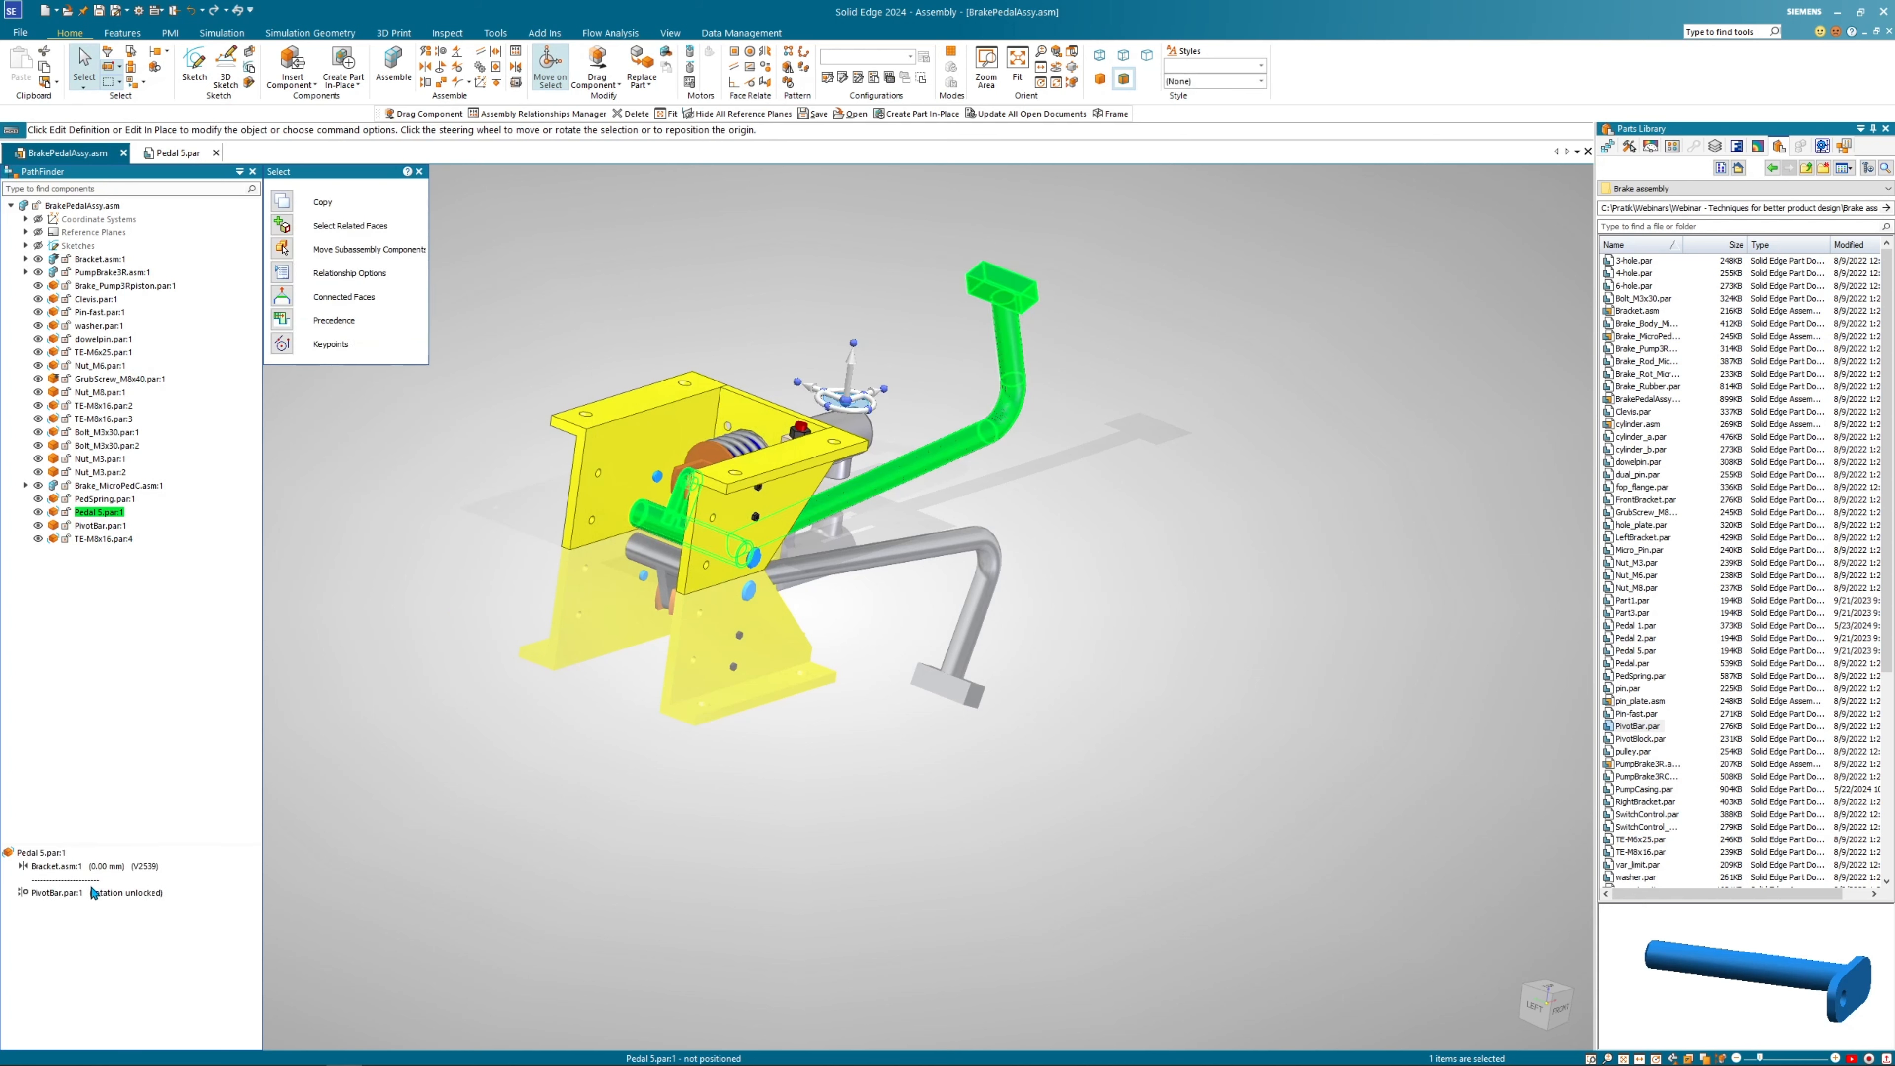
click(100, 894)
click(685, 847)
Swing the pedal about its pivot with Drag Component, accepting the existing analysis options, to test its movement.
middle_drag(976, 698, 761, 612)
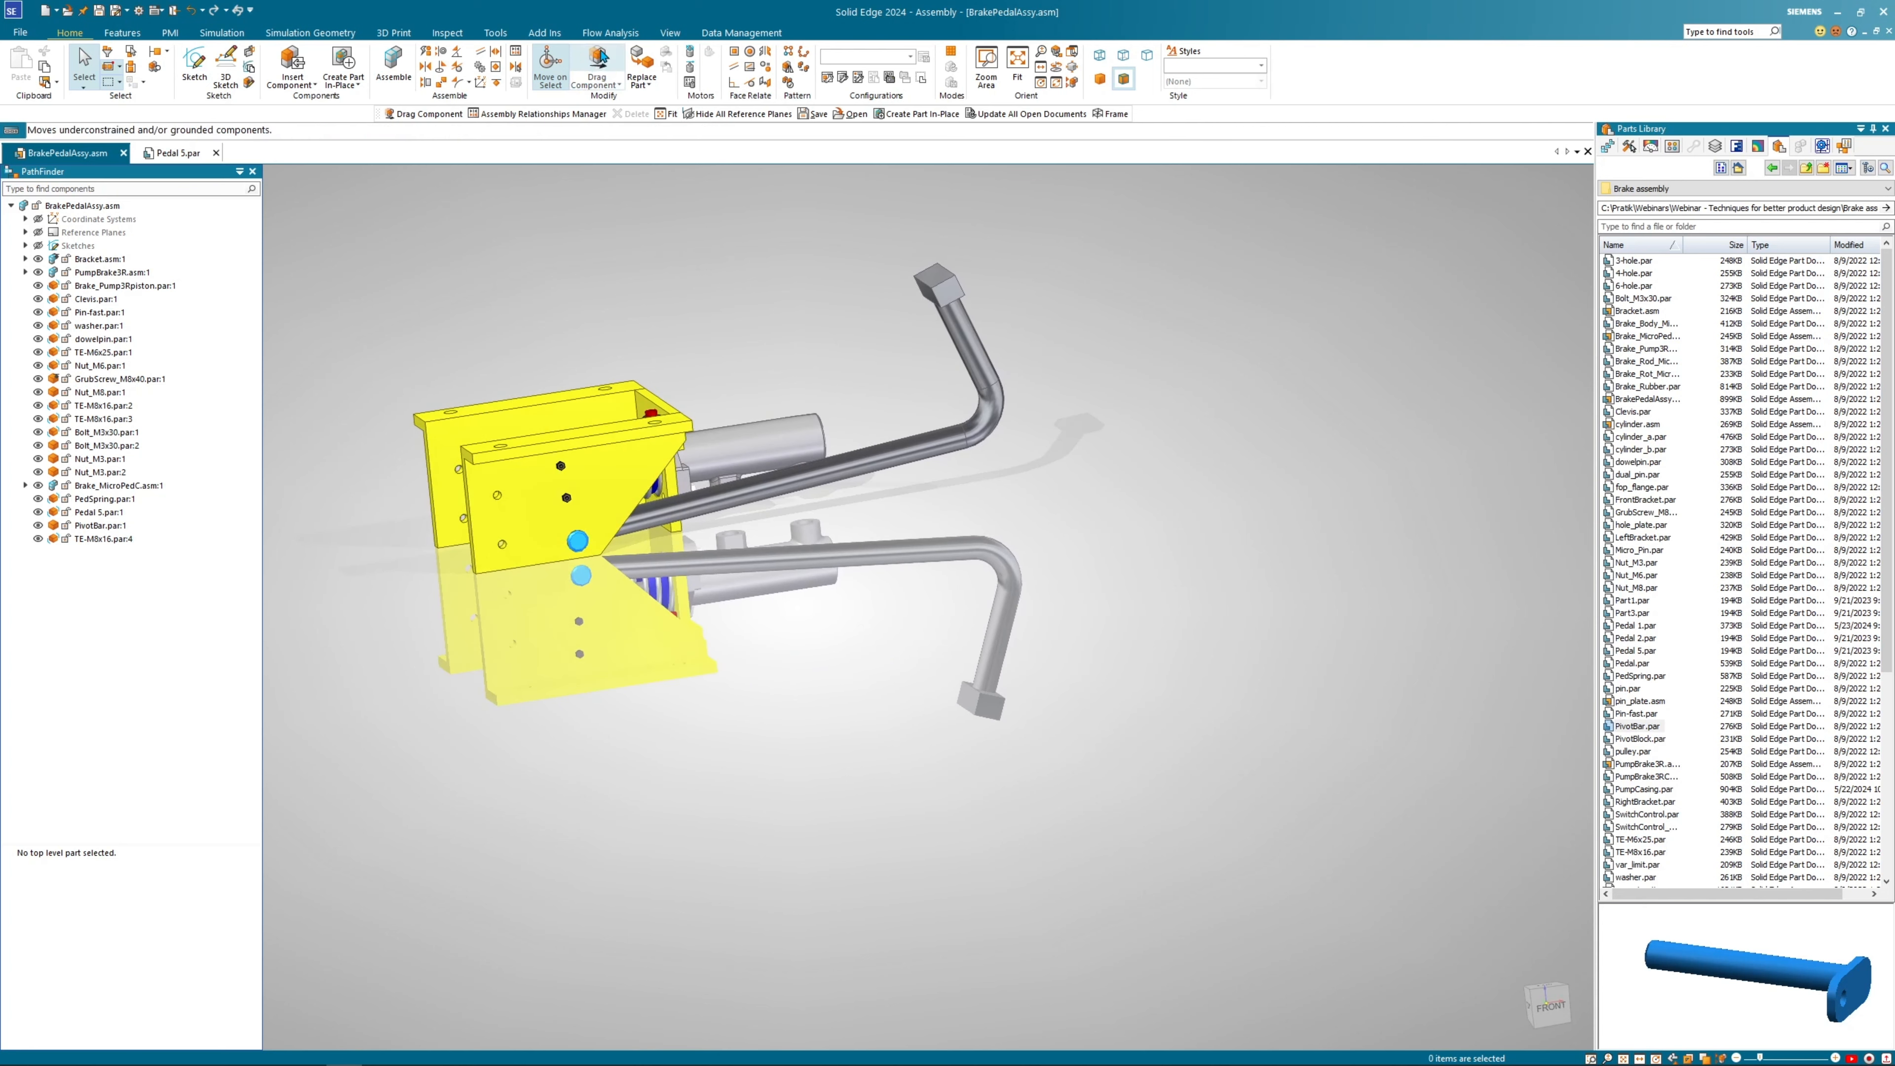
click(597, 64)
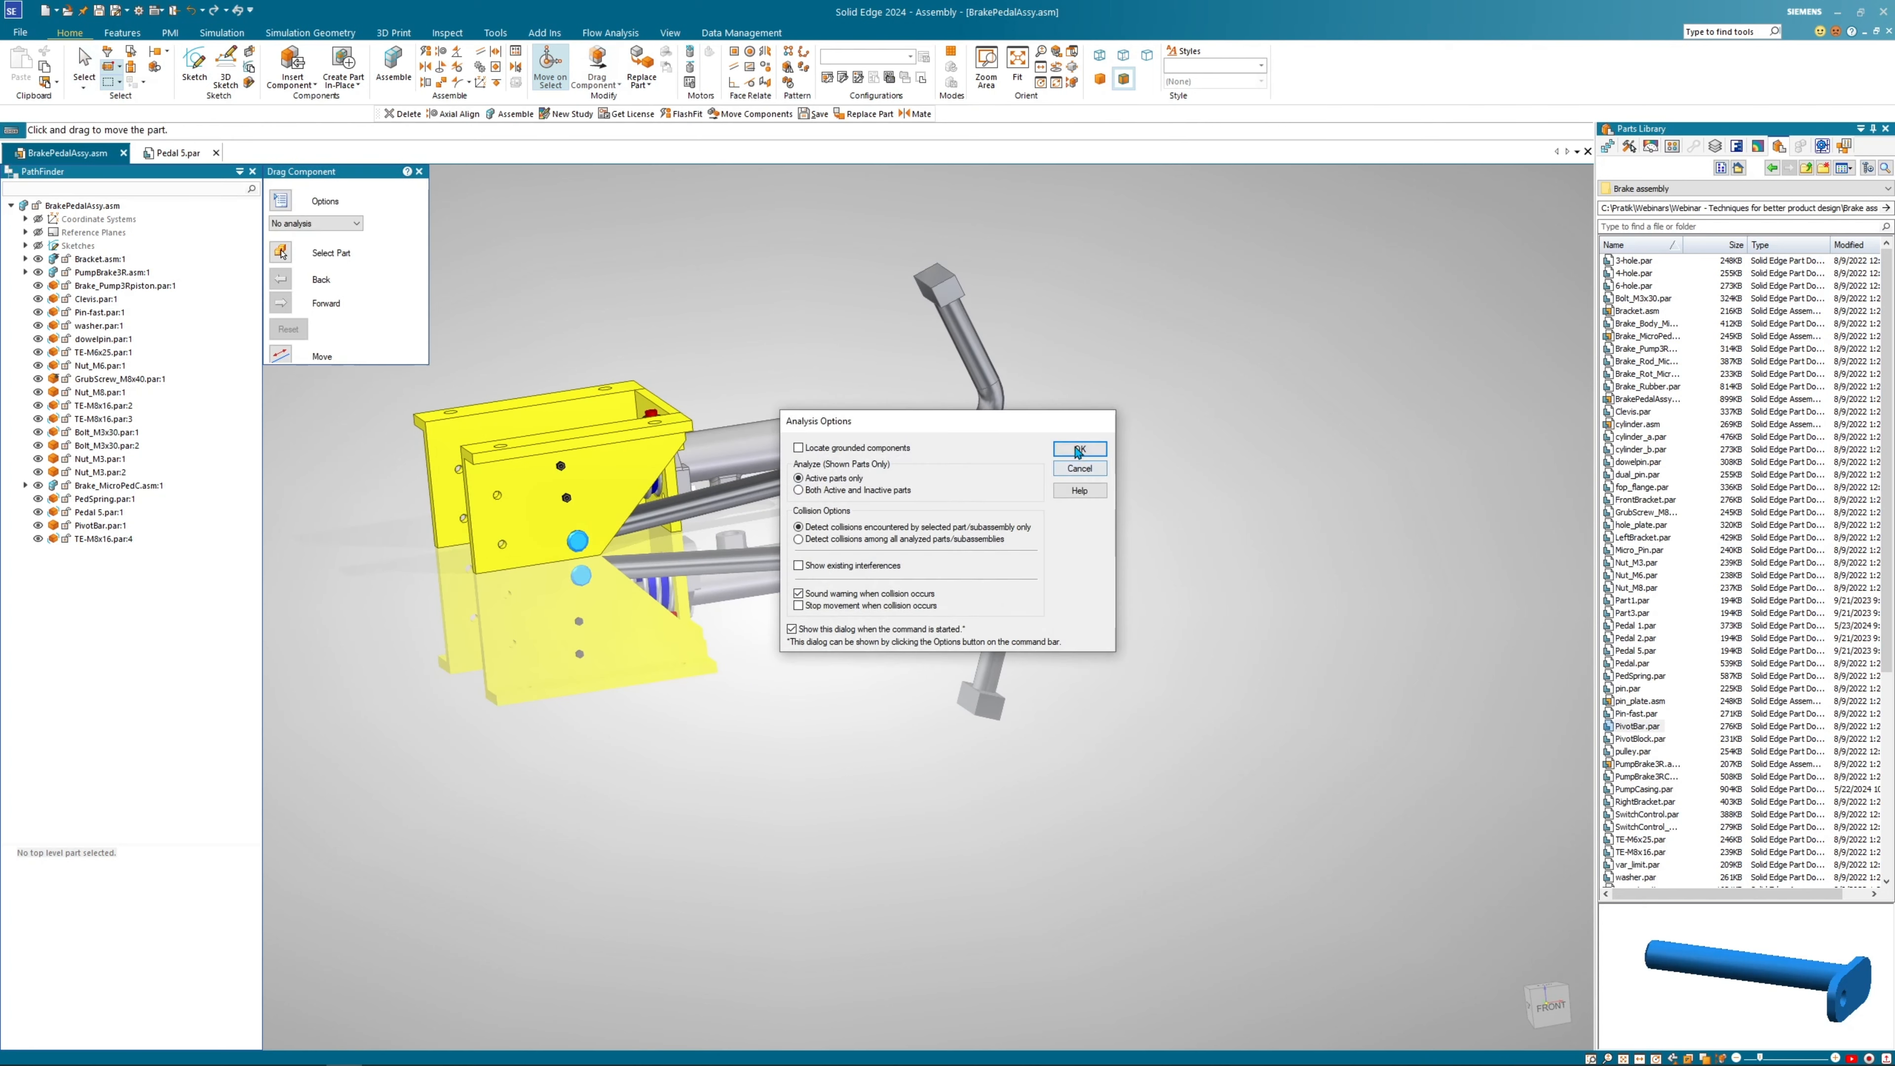
click(1079, 449)
drag(949, 306, 914, 249)
drag(943, 326, 927, 269)
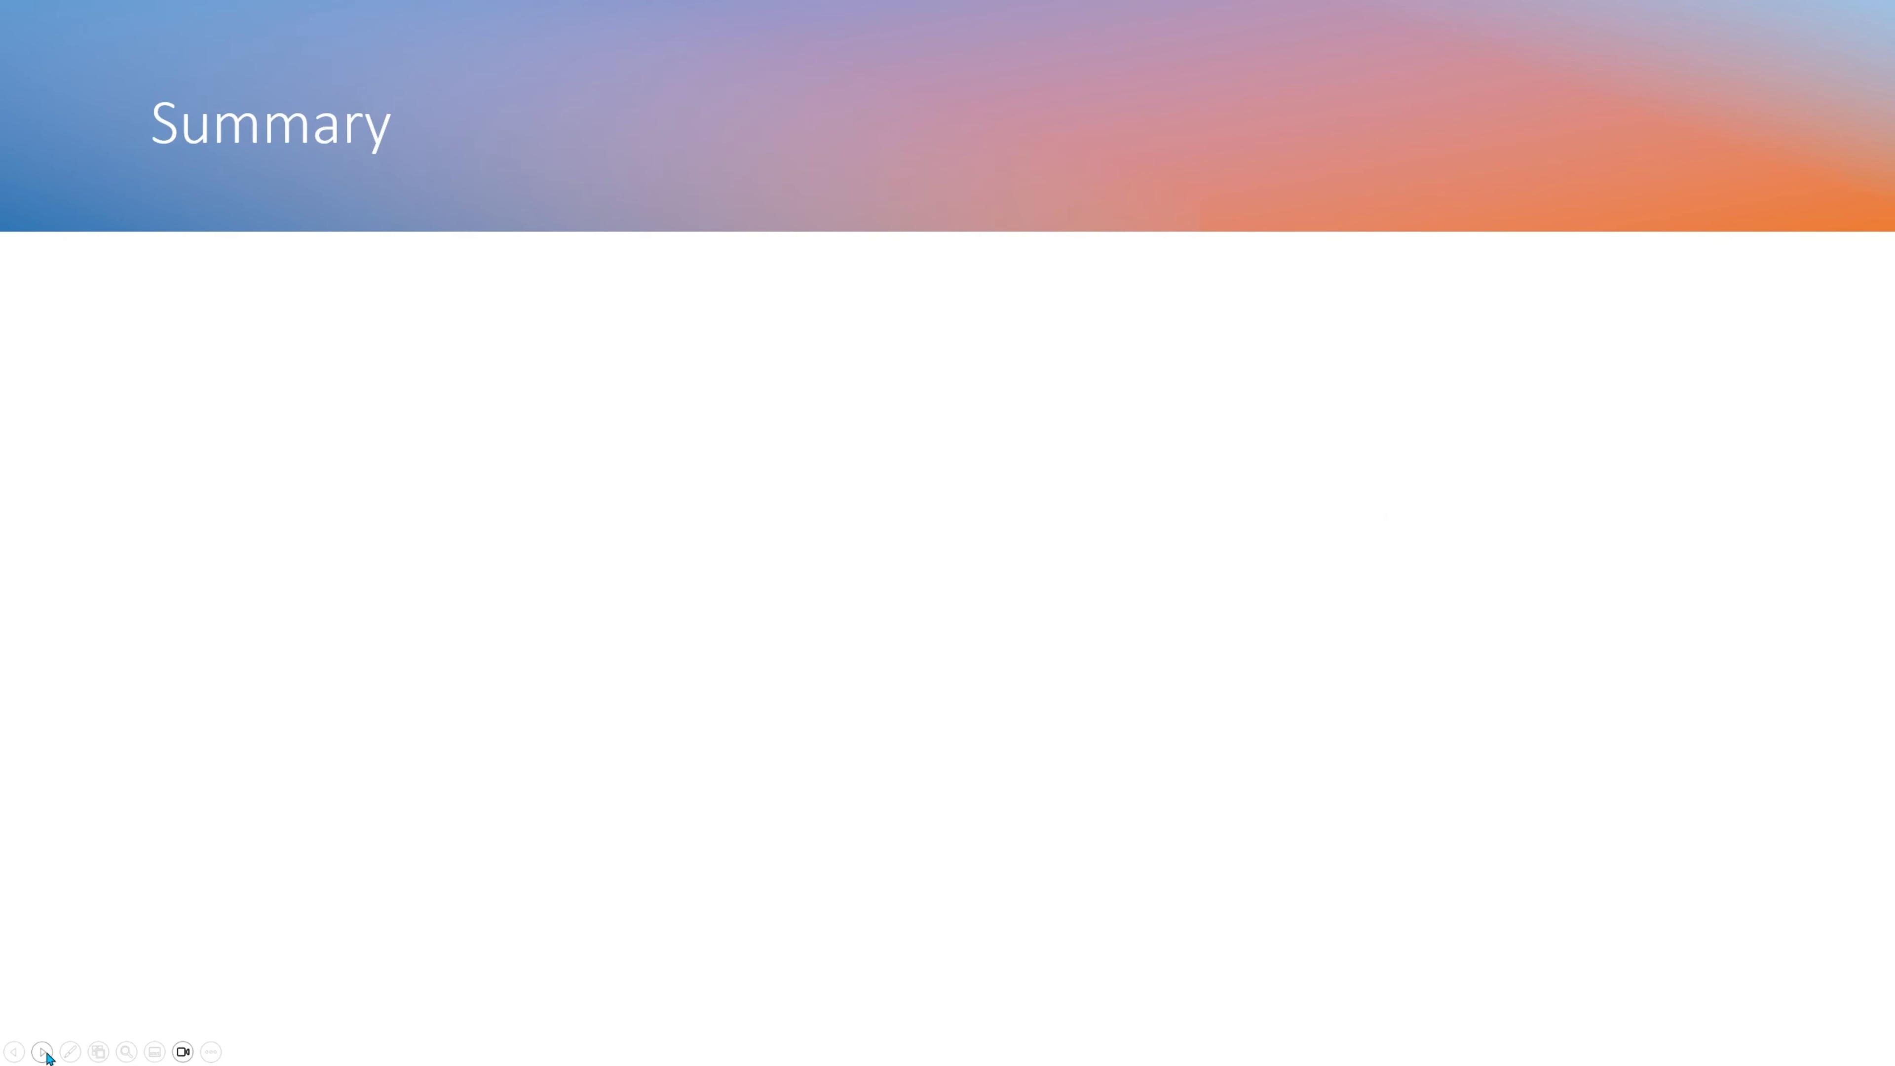
click(43, 1053)
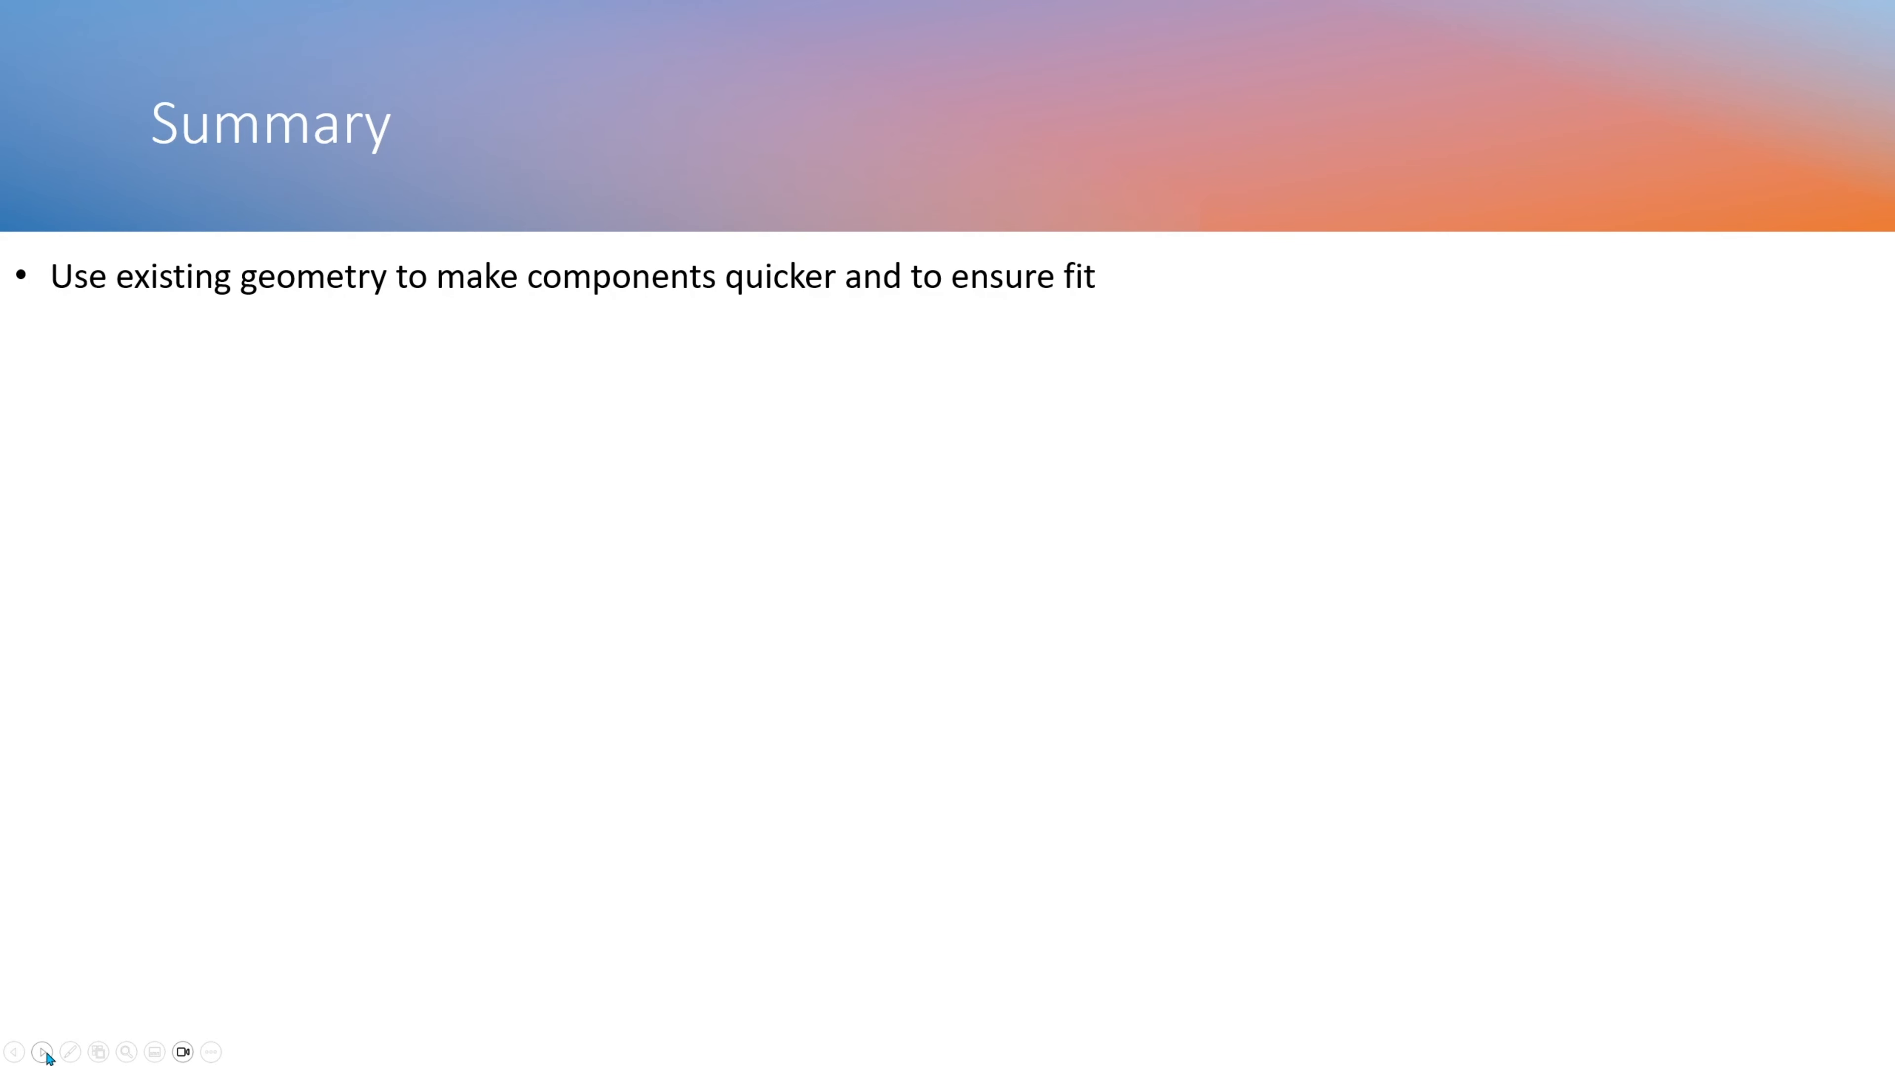